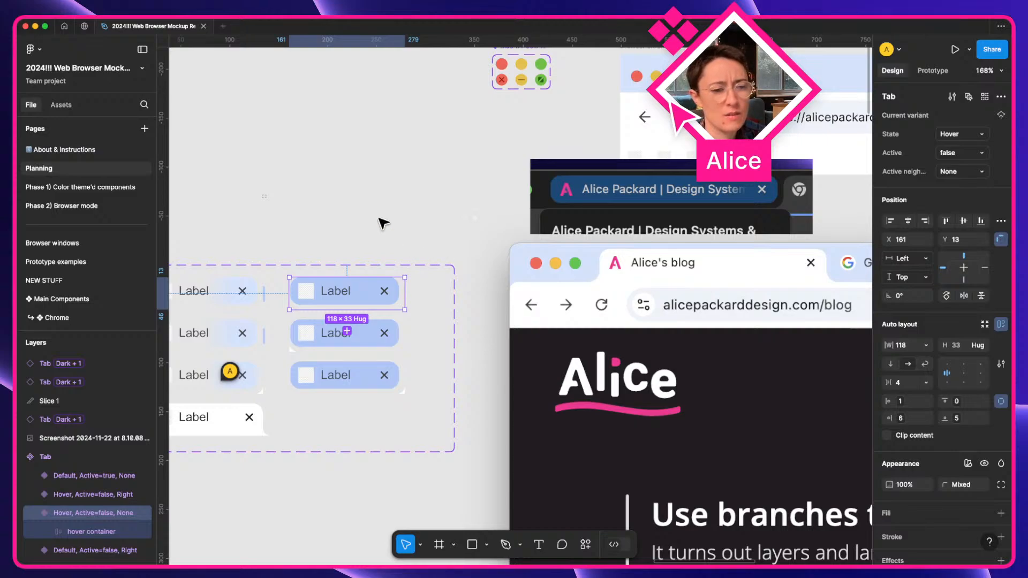
Bring the Tab variant set into view and inspect the first tab's nested label.
left_click(321, 219)
left_click_drag(299, 320, 393, 325)
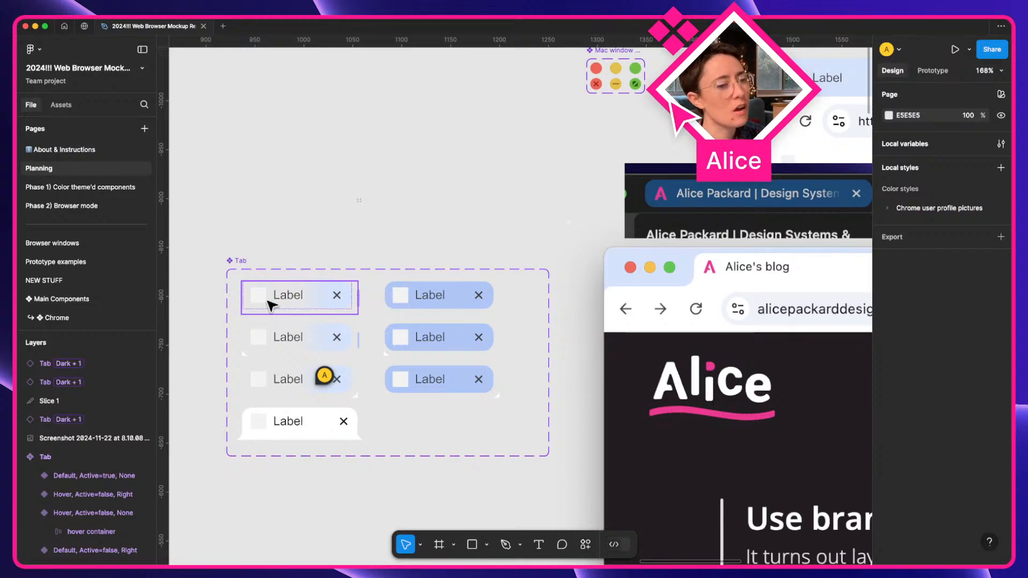
key("super")
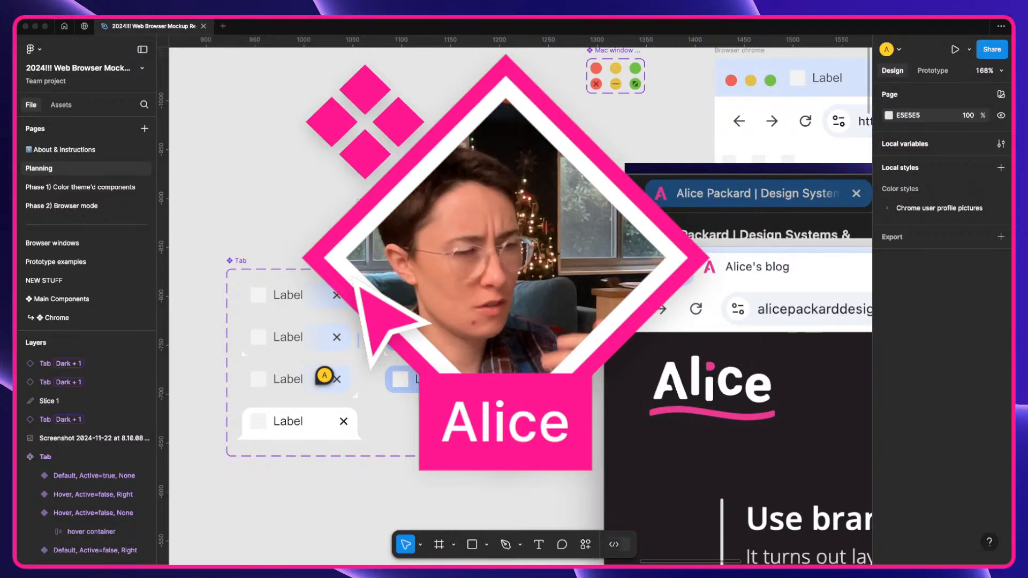
key("shift")
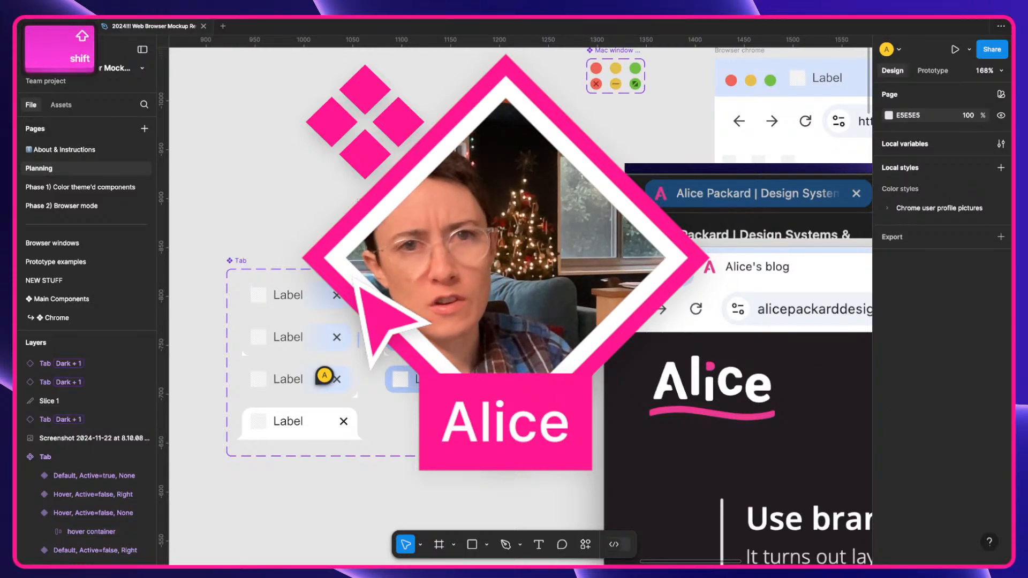
key("shift+a")
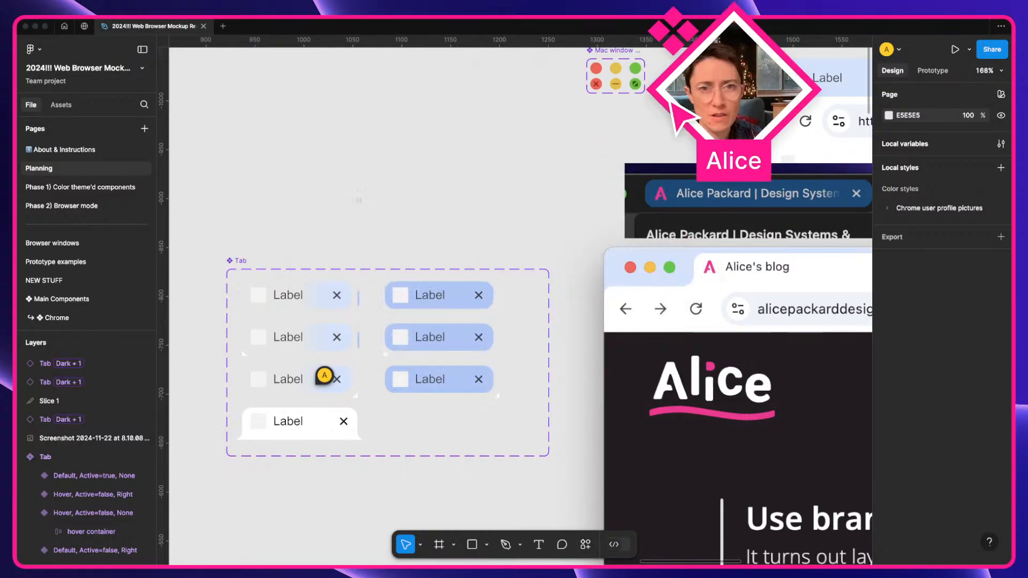
left_click(562, 180)
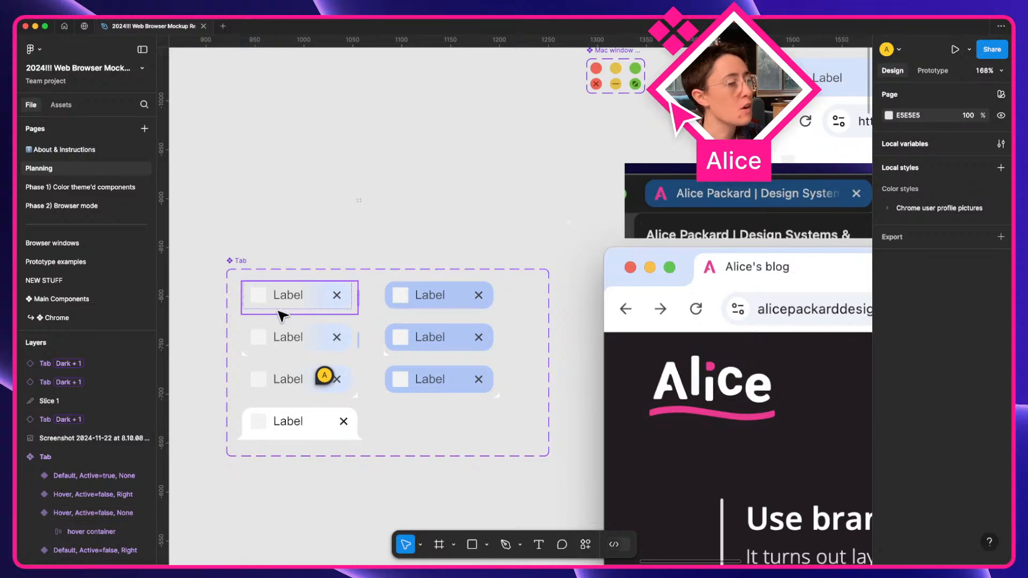
Option-drag the default Tab variant upward to create a new Tab instance above the set.
left_click(301, 305)
left_click_drag(303, 306, 409, 219)
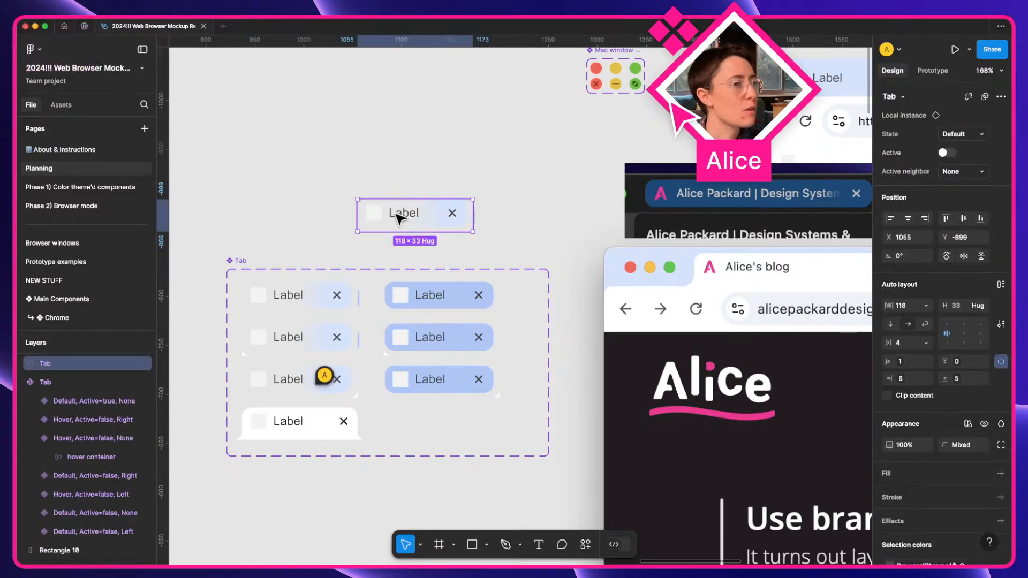
scroll(401, 218, "up", 5)
scroll(420, 245, "up", 2)
scroll(425, 257, "up", 5)
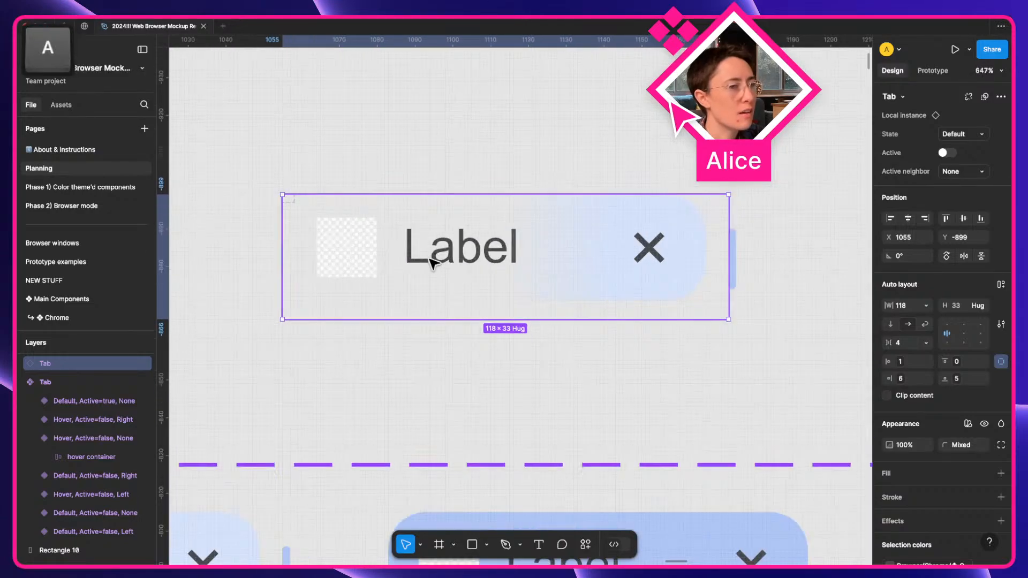
Measure the spacing around the new tab's favicon, close icon and overflow gradient.
left_click(364, 258, "super")
key("alt")
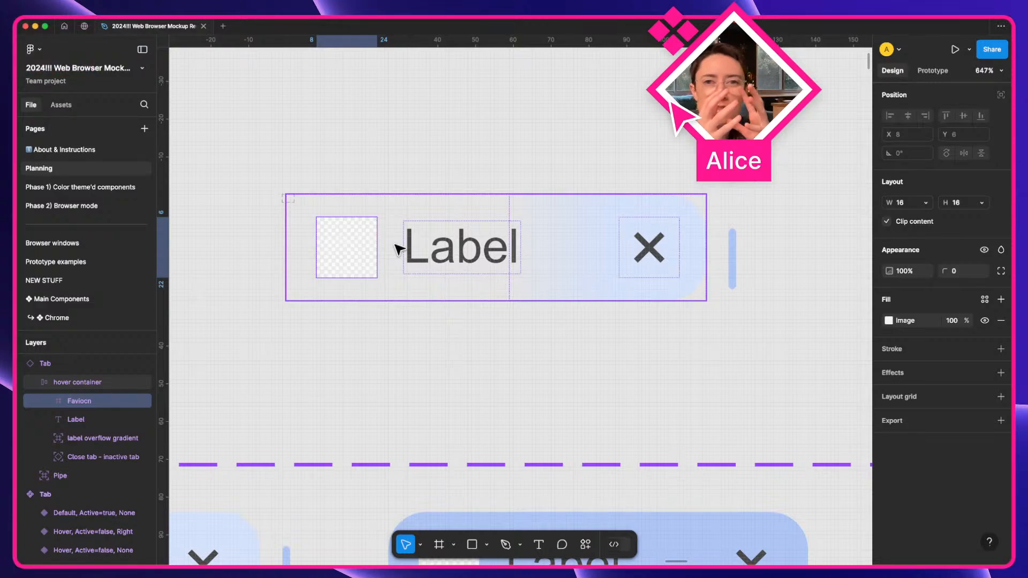
key("alt")
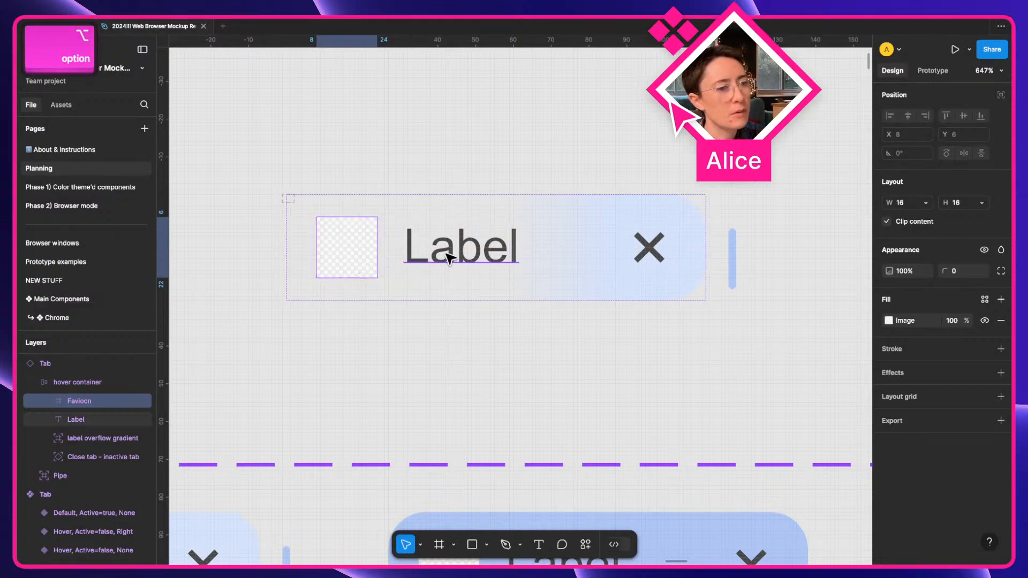
left_click(659, 250)
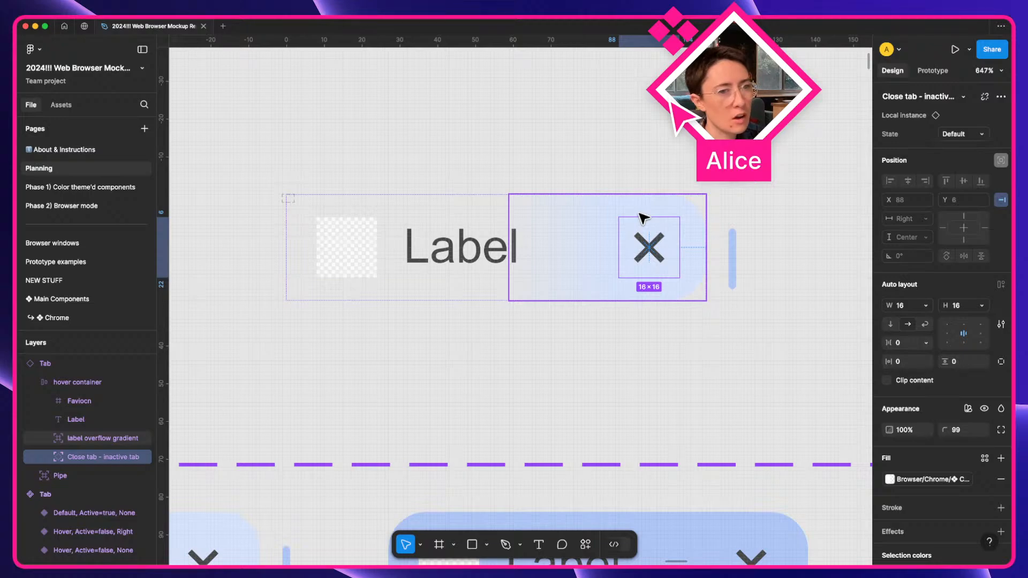
key("alt")
left_click(576, 231)
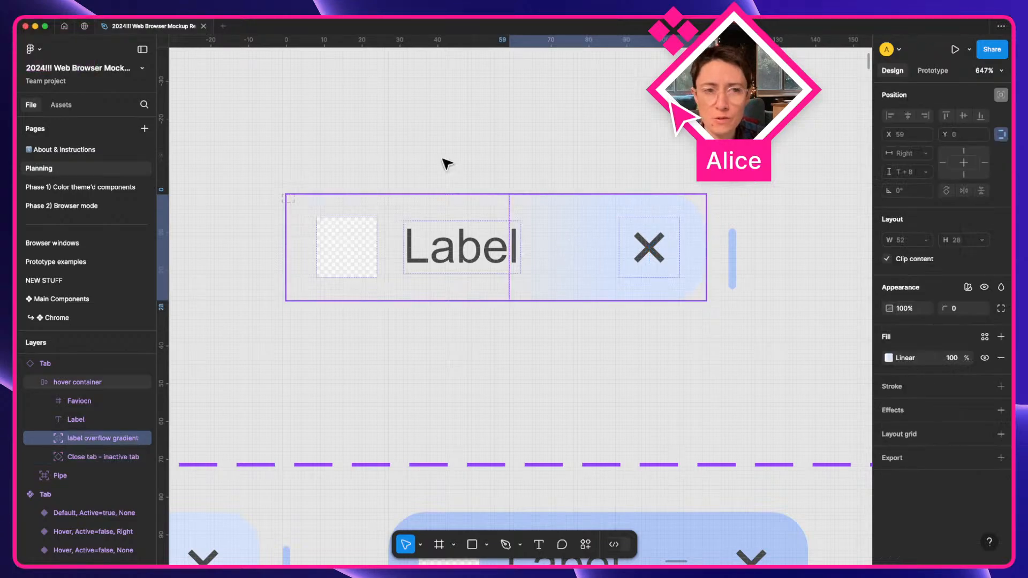
left_click(452, 124)
Shift the Tab instance slightly right and delete the stray Slice 1.
scroll(452, 124, "down", 5)
left_click_drag(409, 179, 466, 180)
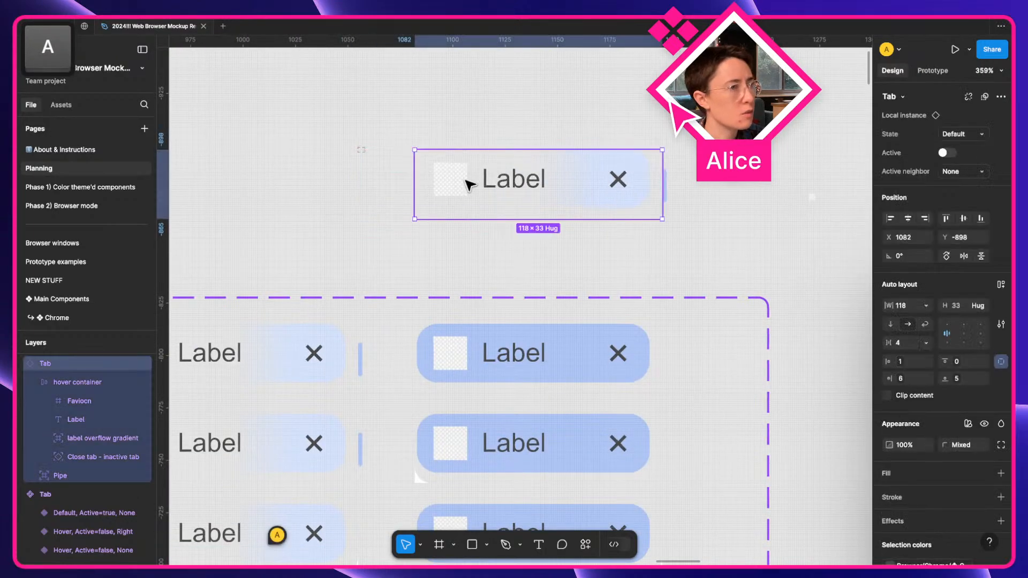
left_click(381, 152)
scroll(356, 107, "up", 5)
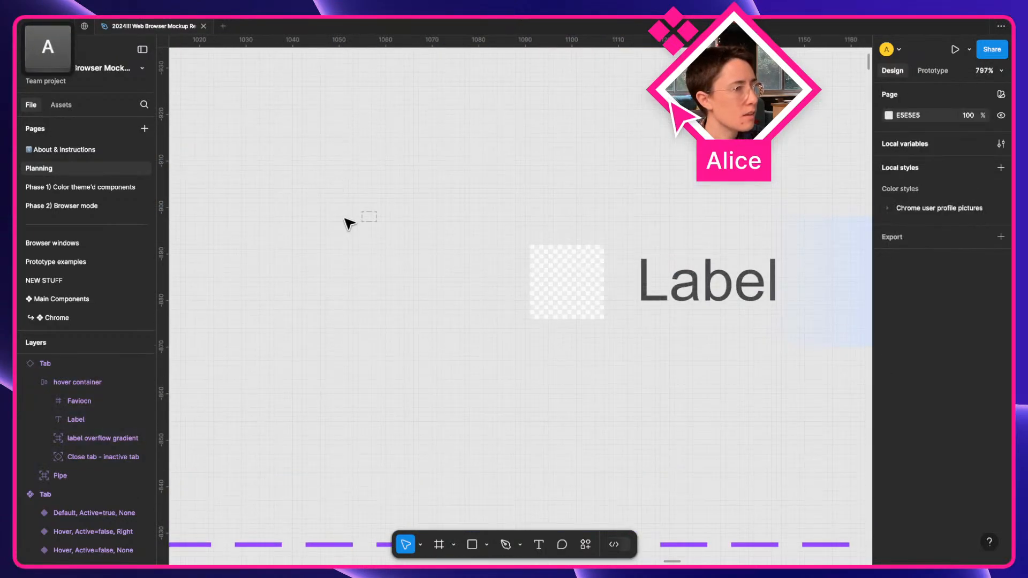
left_click_drag(344, 196, 414, 244)
key("Delete")
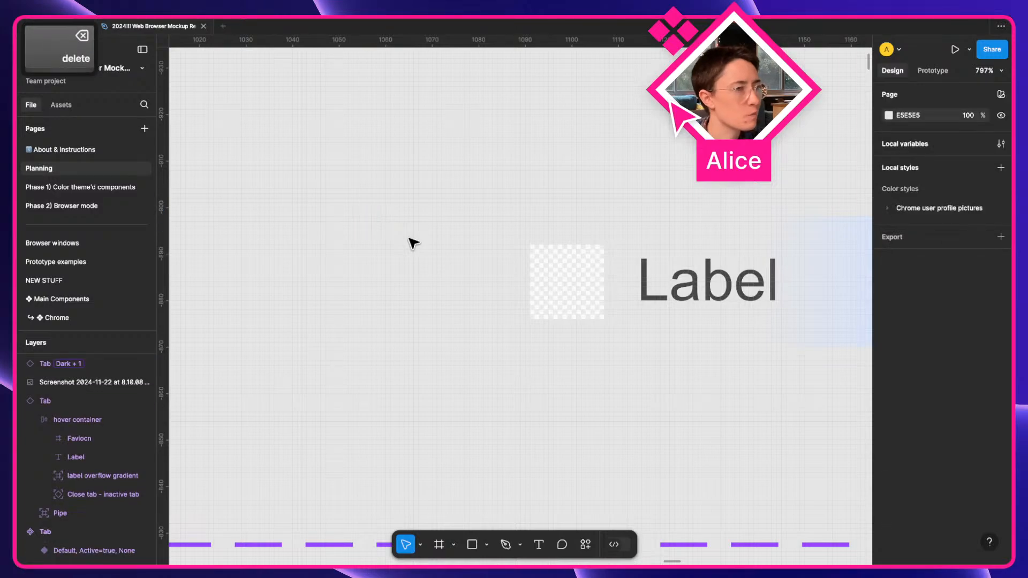
left_click(547, 302)
scroll(544, 300, "down", 10)
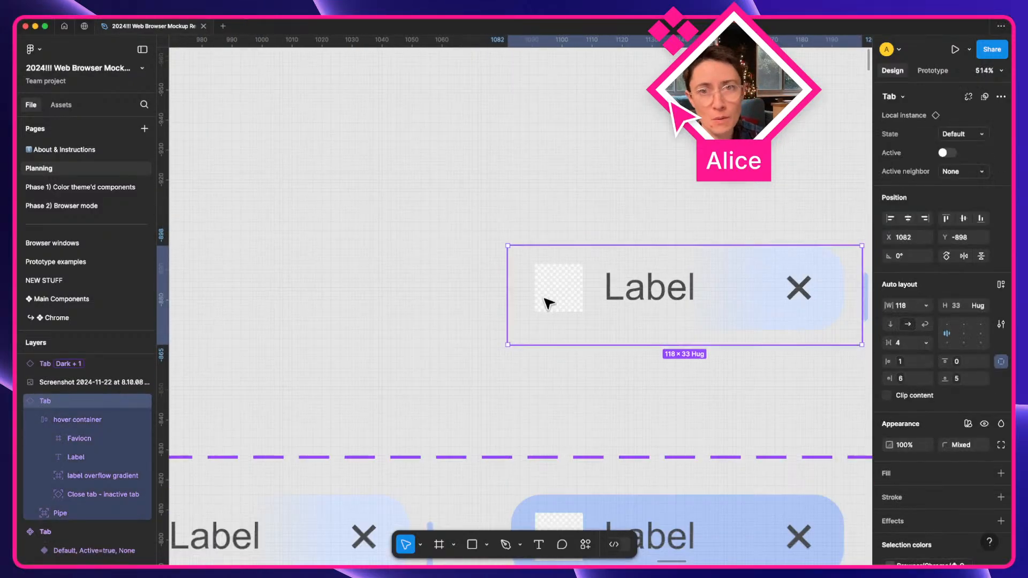
Move the Tab instance onto the browser mockup.
key("space")
left_click_drag(544, 299, 685, 310)
key("space")
left_click_drag(656, 297, 426, 324)
scroll(503, 297, "up", 4)
scroll(503, 297, "up", 1)
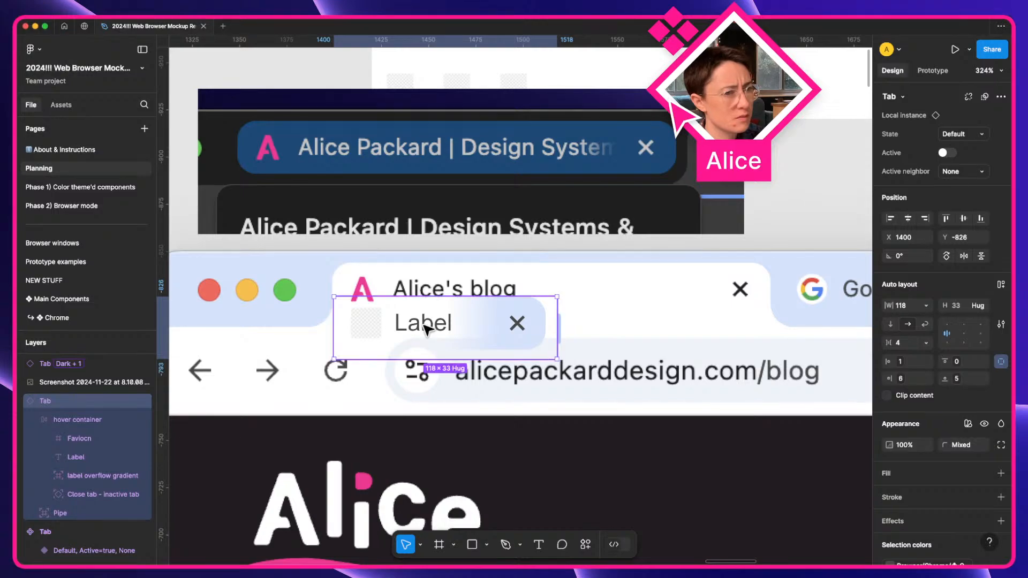
Relabel the tab 'Alice's blog', drop it into the tab bar and widen it to 232 max.
double_click(425, 324)
key("Return")
type("Alice;s")
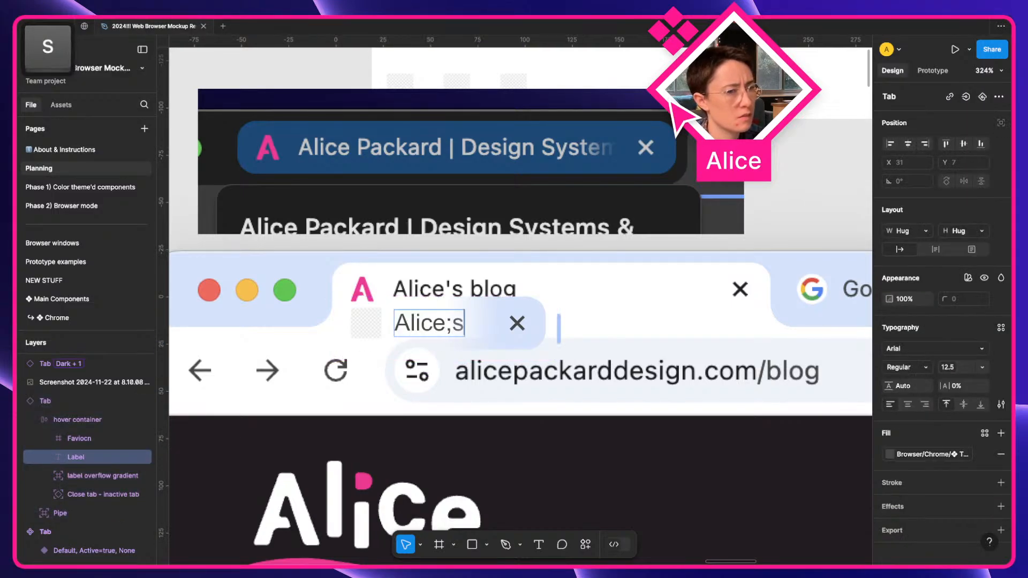
key("BackSpace")
key("BackSpace")
type(";s")
key("BackSpace")
key("BackSpace")
key("BackSpace")
type("'s blog")
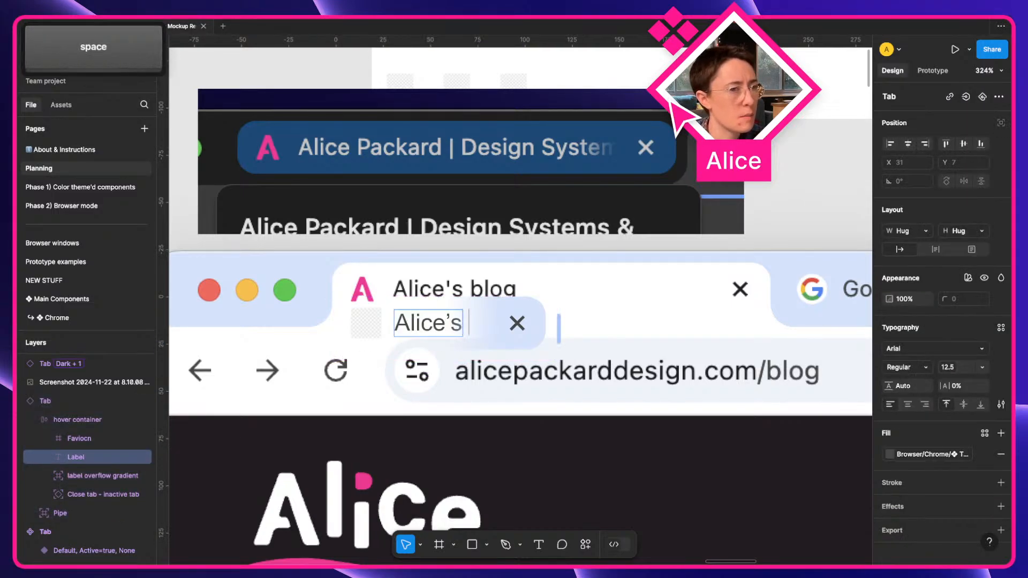
left_click(504, 247)
left_click_drag(486, 336, 485, 317)
left_click_drag(546, 298, 791, 296)
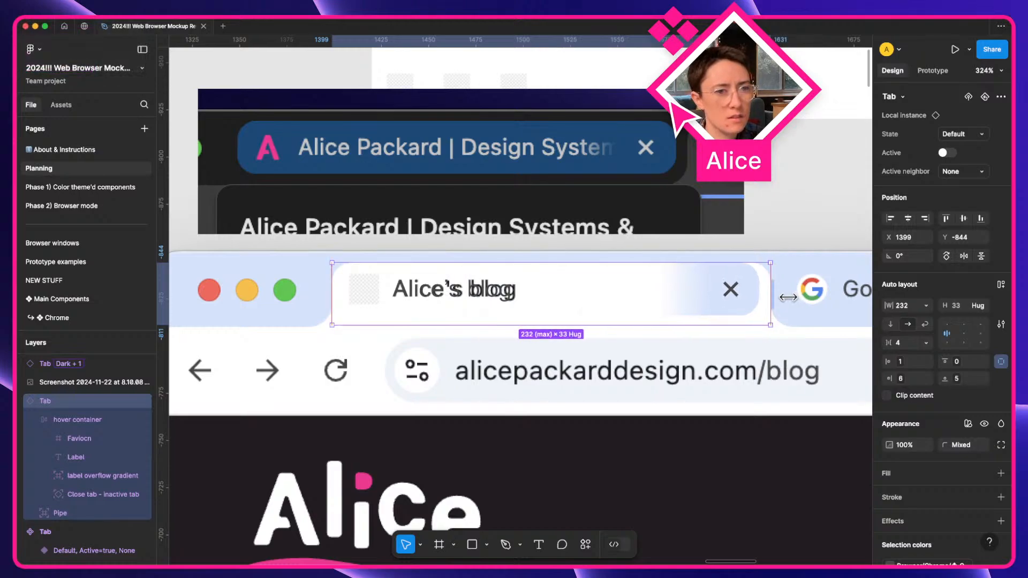
Select the tab's Label text layer and raise its letter spacing from 0% to 2%.
scroll(643, 291, "up", 5)
scroll(494, 311, "left", 3)
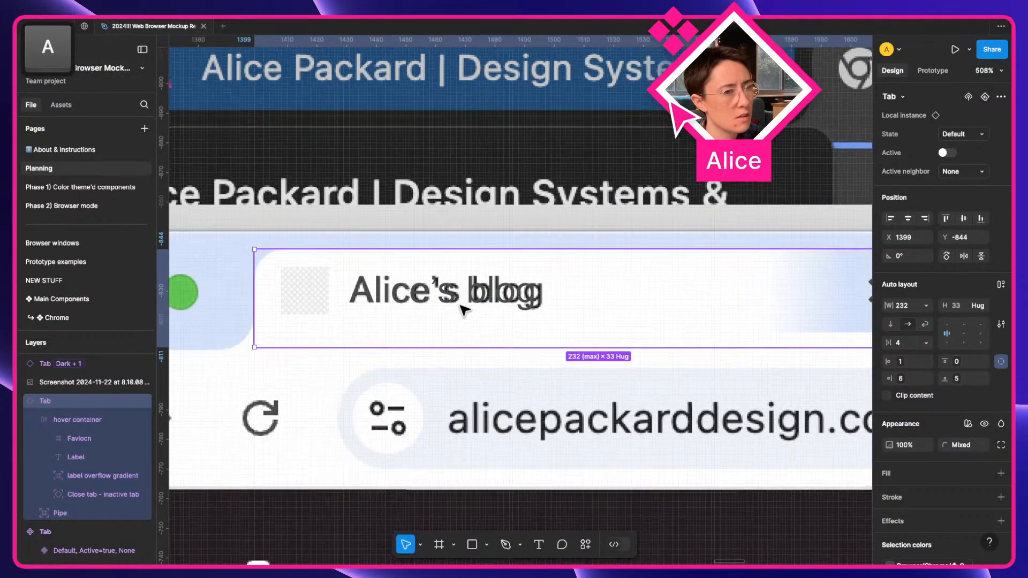
scroll(509, 303, "down", 3)
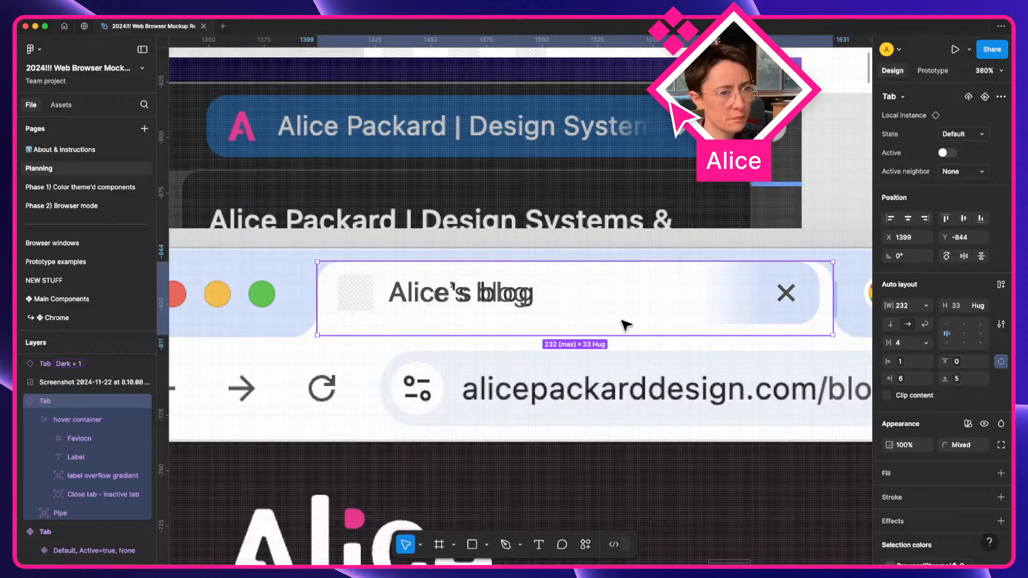
scroll(556, 315, "up", 5)
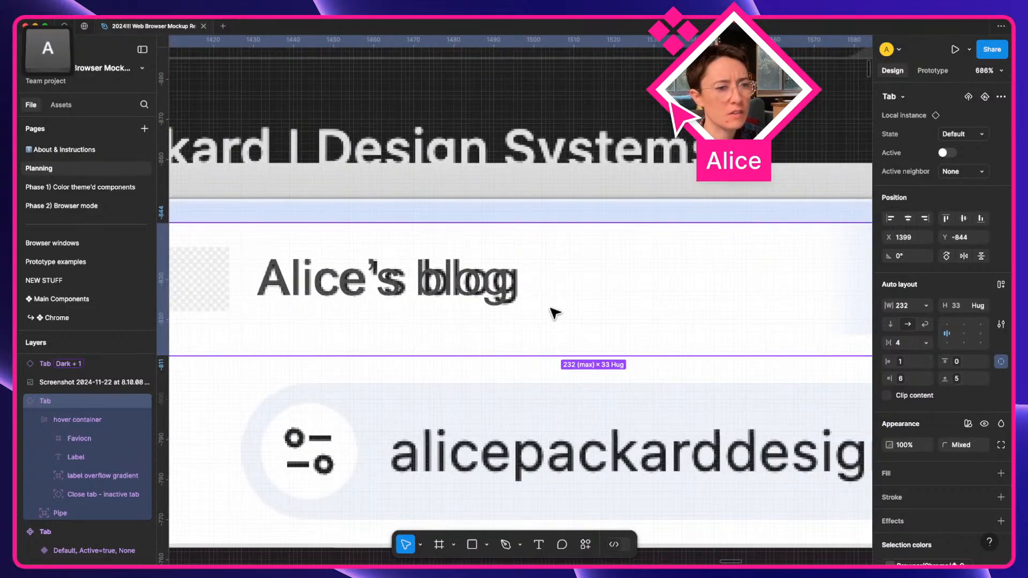
key("super")
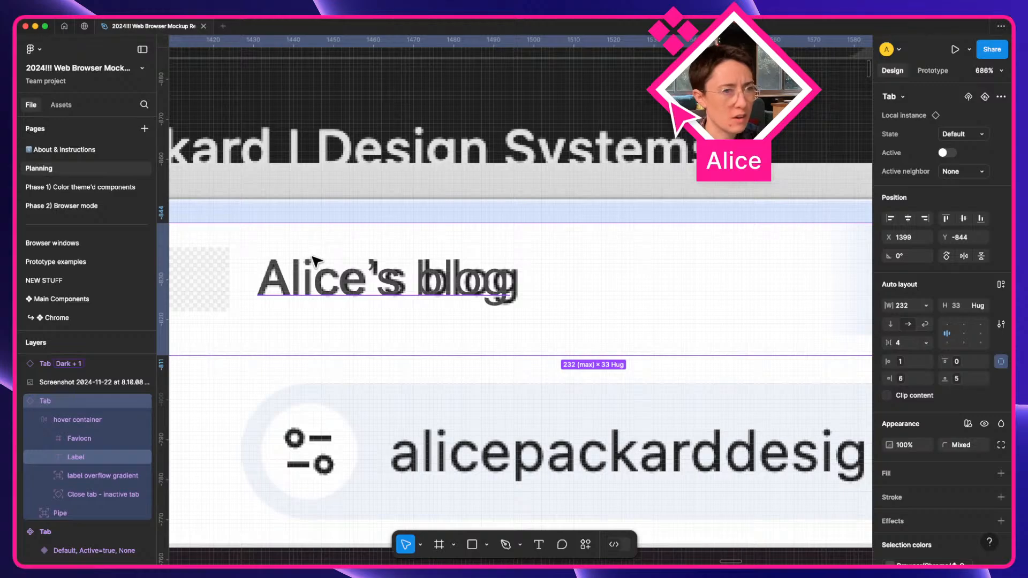
key("a")
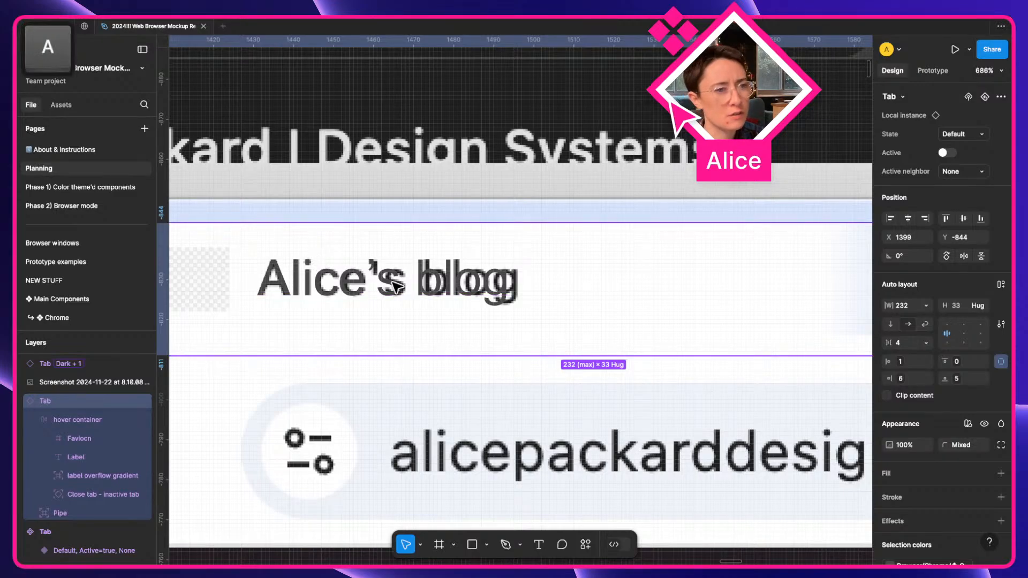
left_click(510, 293, "super")
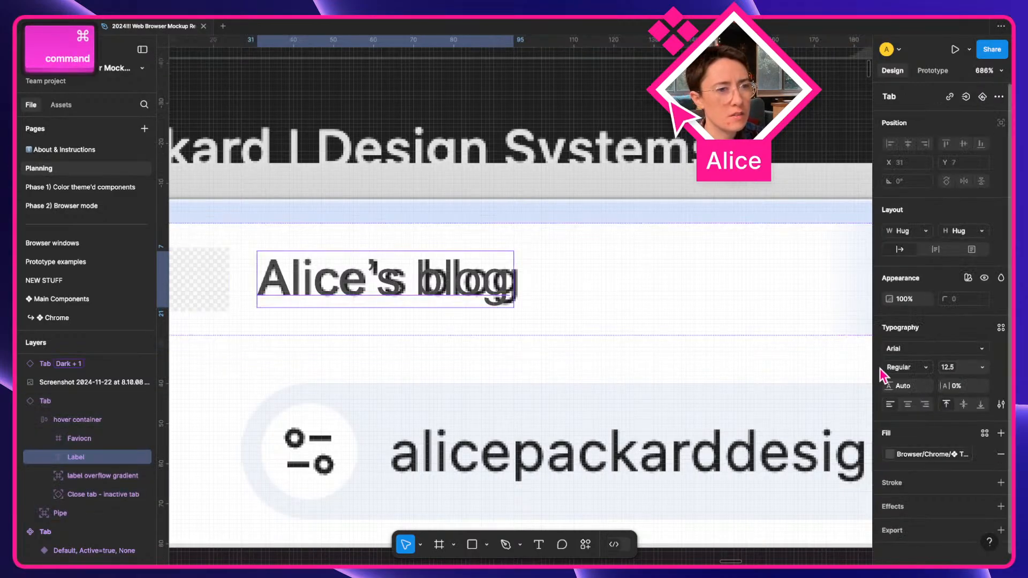
left_click(965, 388)
key("Up")
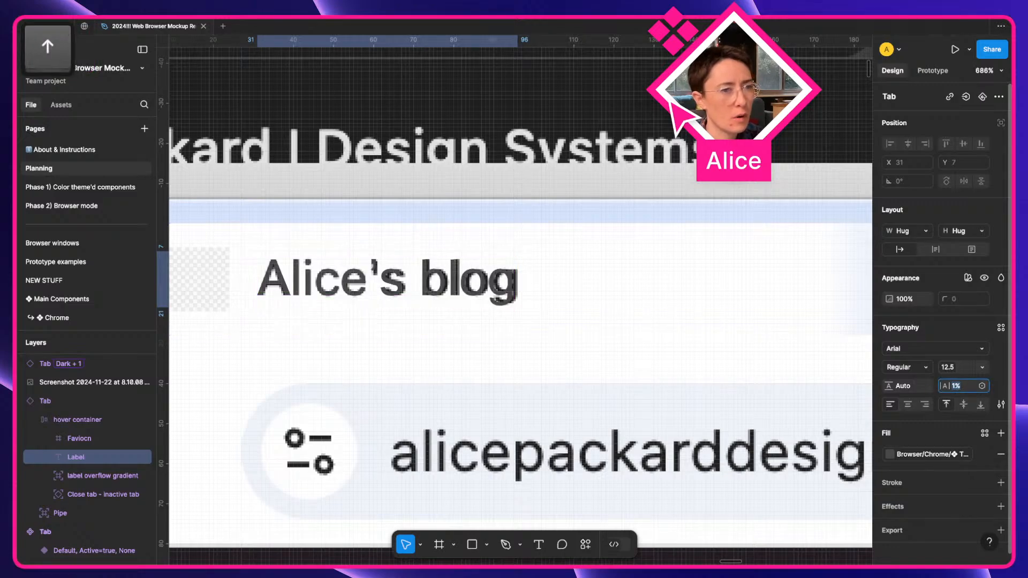
key("Up")
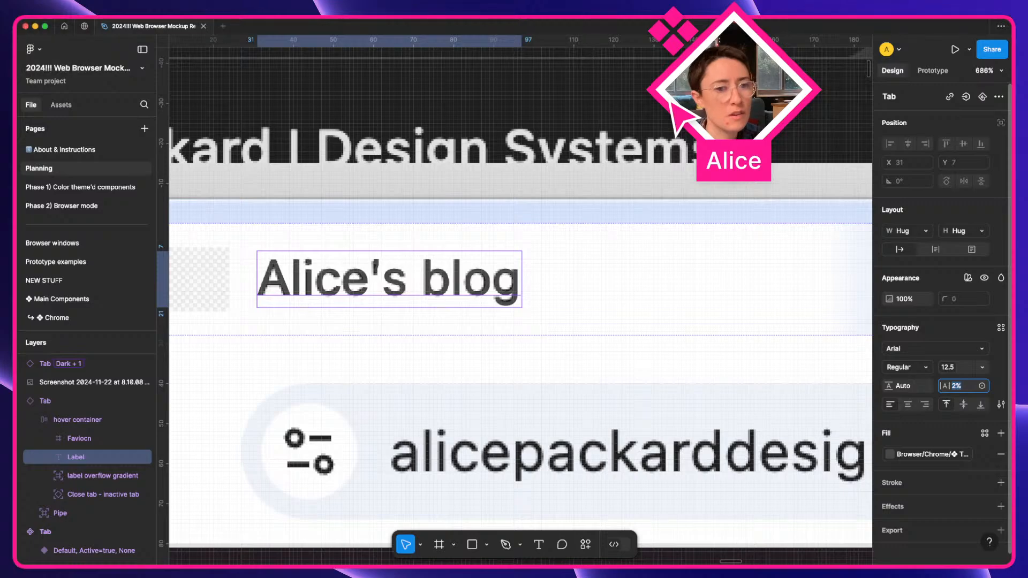
scroll(556, 337, "down", 5)
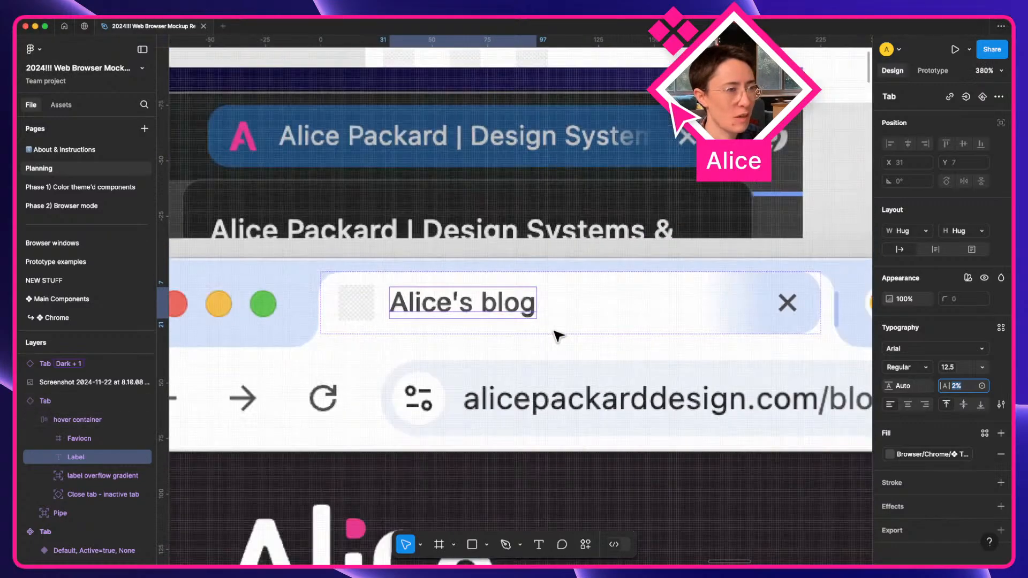
left_click(544, 364)
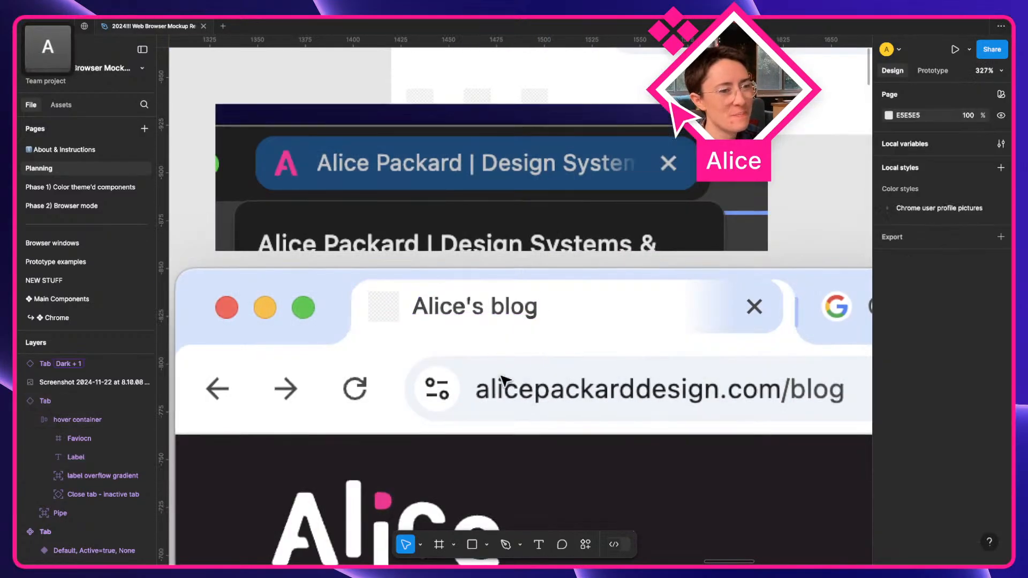
Open Local variables, enlarge the window, and show the tab > text group.
scroll(484, 125, "up", 2)
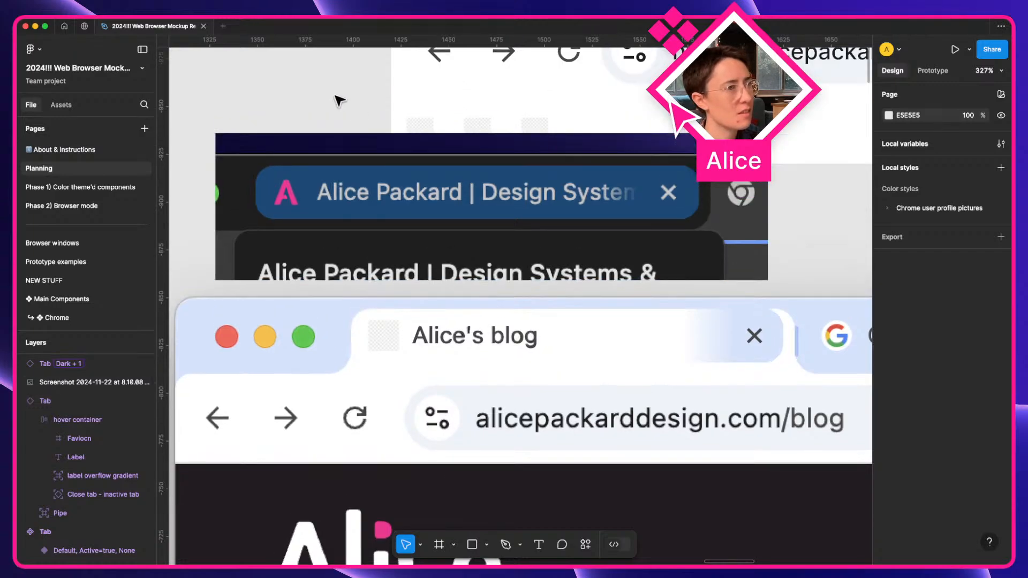
left_click(1001, 143)
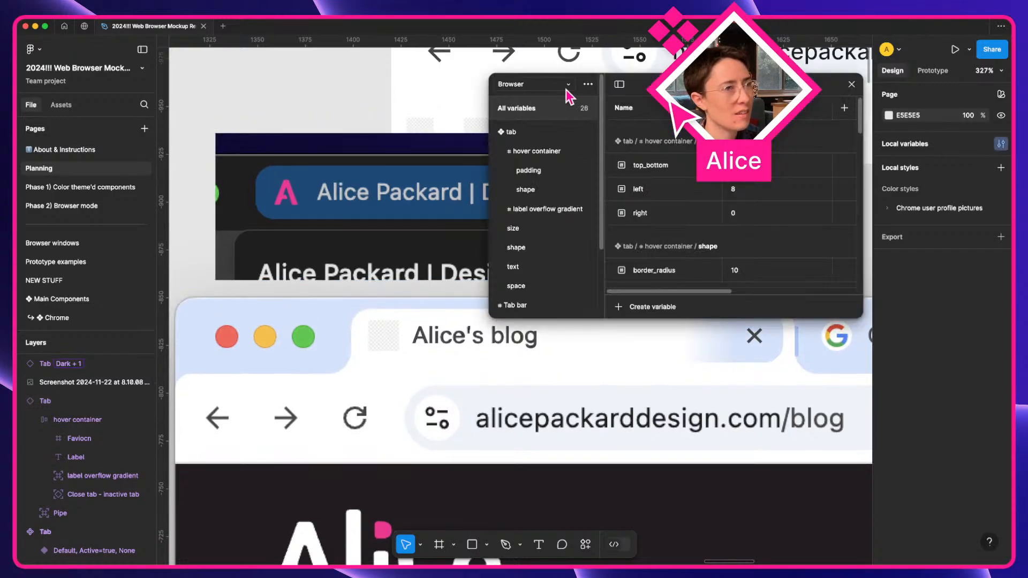
left_click_drag(646, 91, 287, 63)
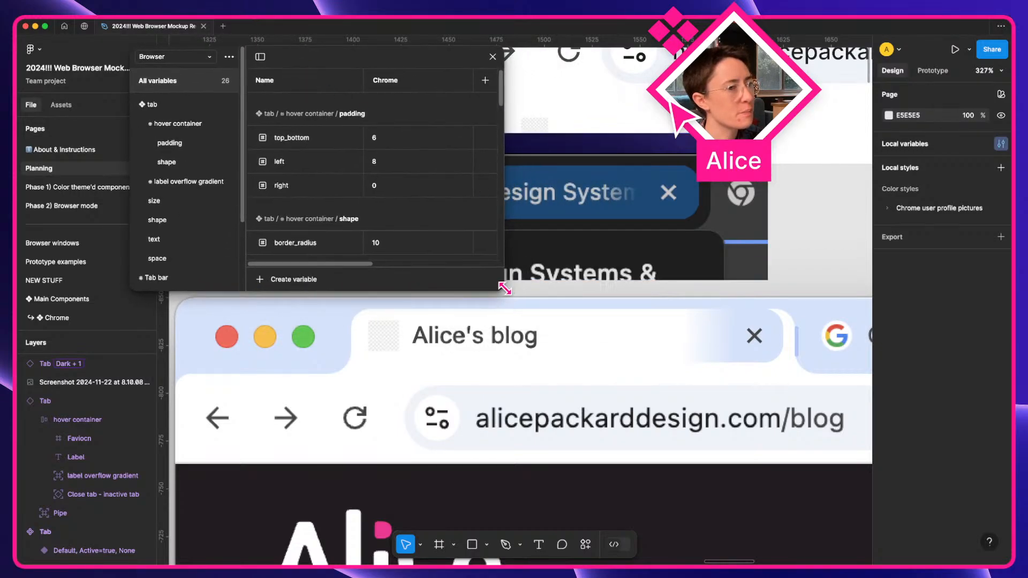
left_click_drag(504, 291, 715, 294)
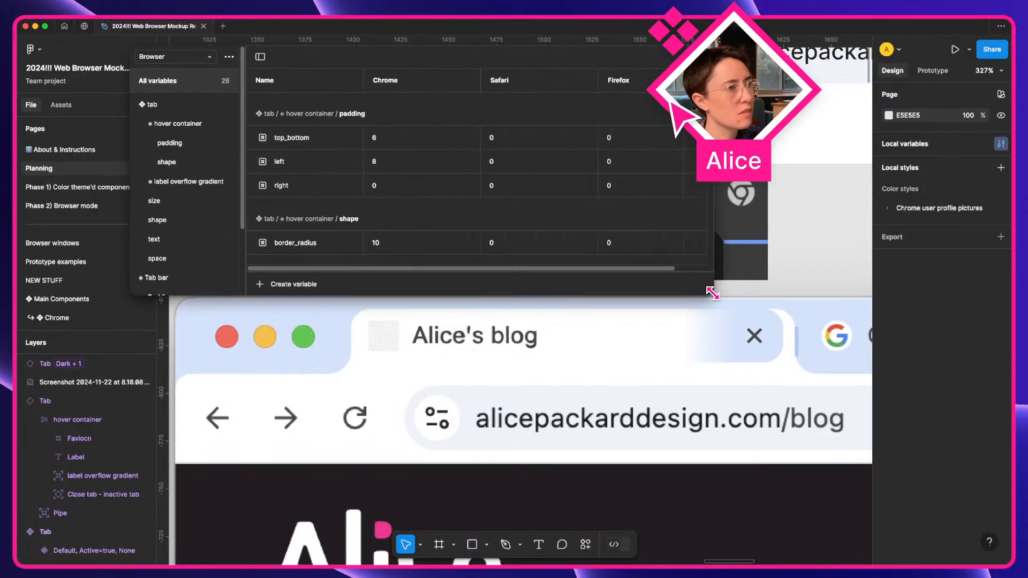
scroll(175, 177, "down", 1)
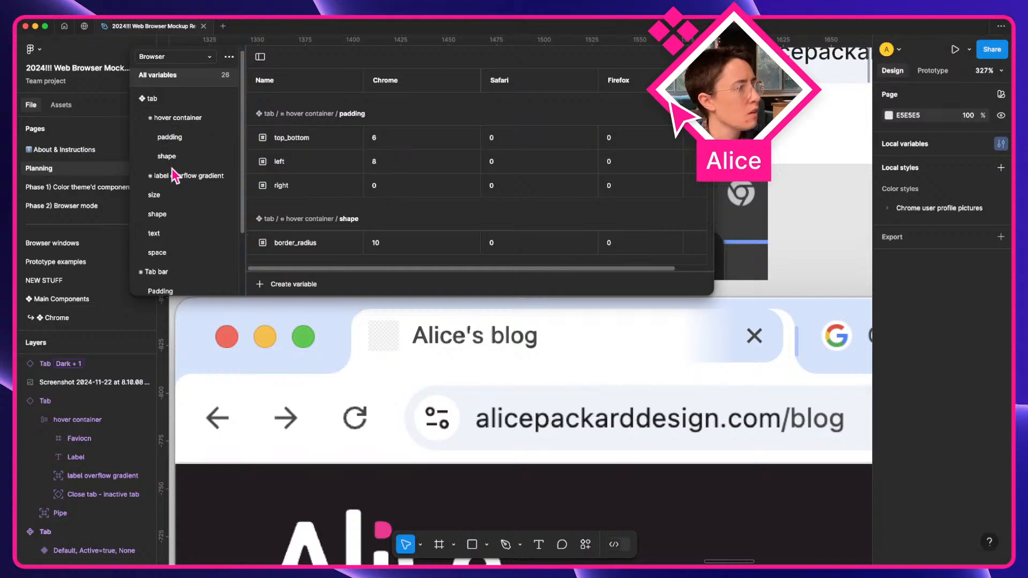
left_click(157, 103)
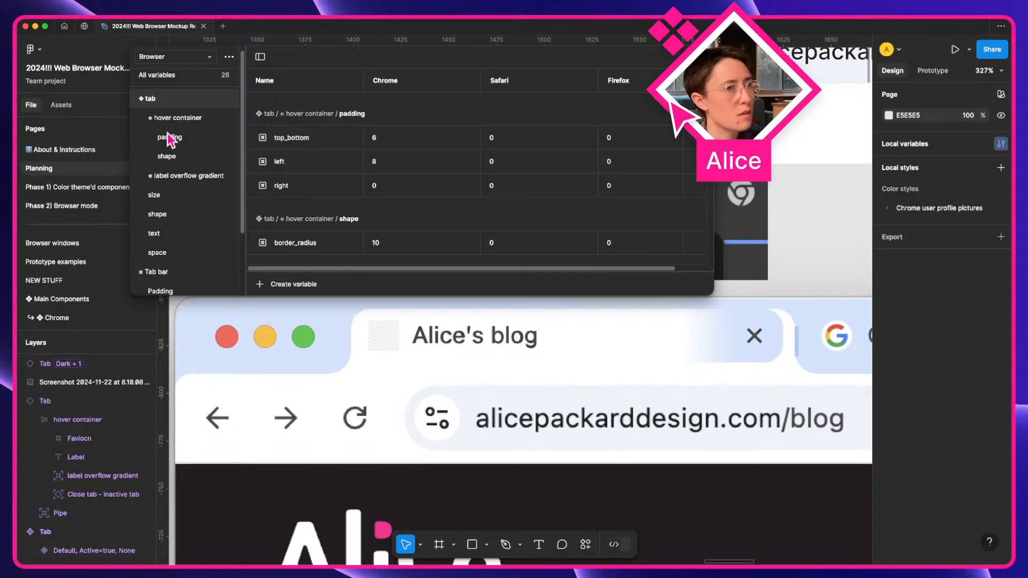
left_click(172, 237)
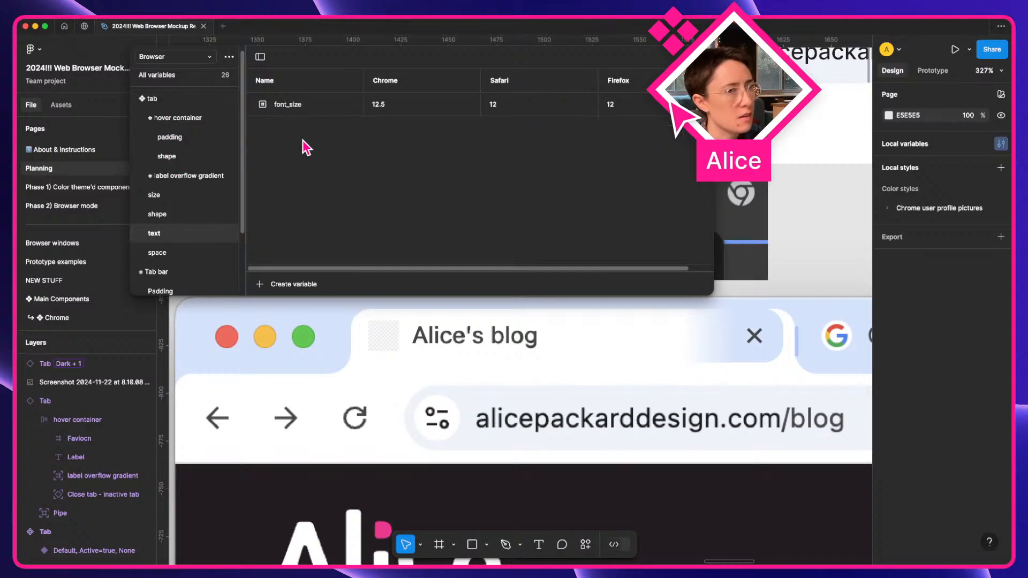
Create a number variable letter_spacing with a Chrome value of 2.
left_click(282, 284)
left_click(295, 321)
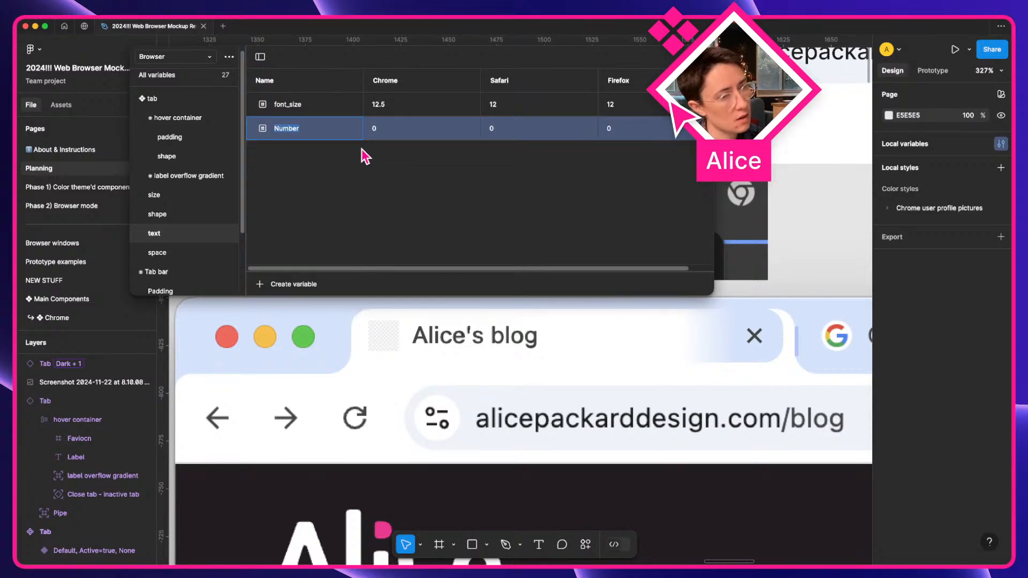
type("lette")
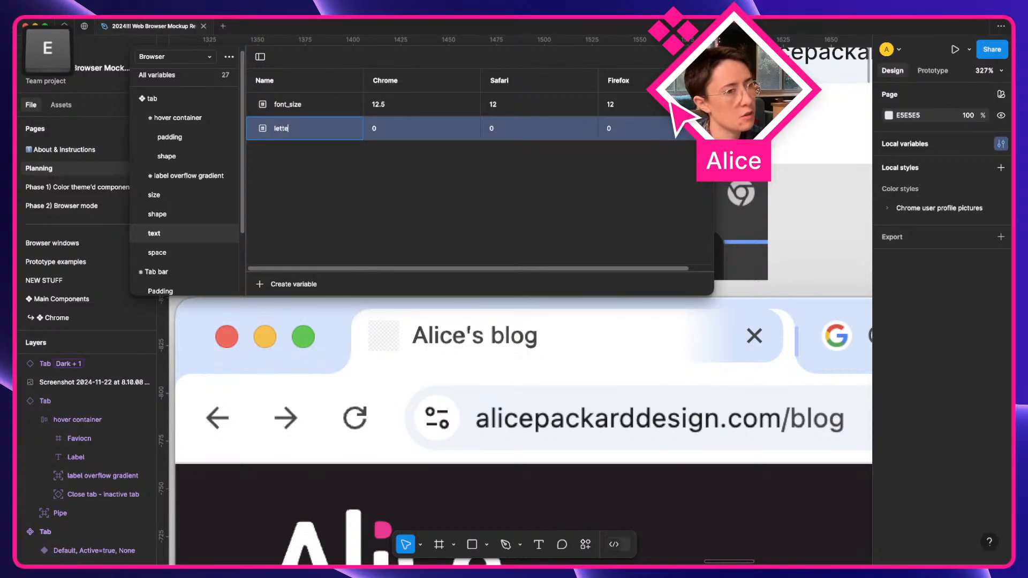
type("r_spacing")
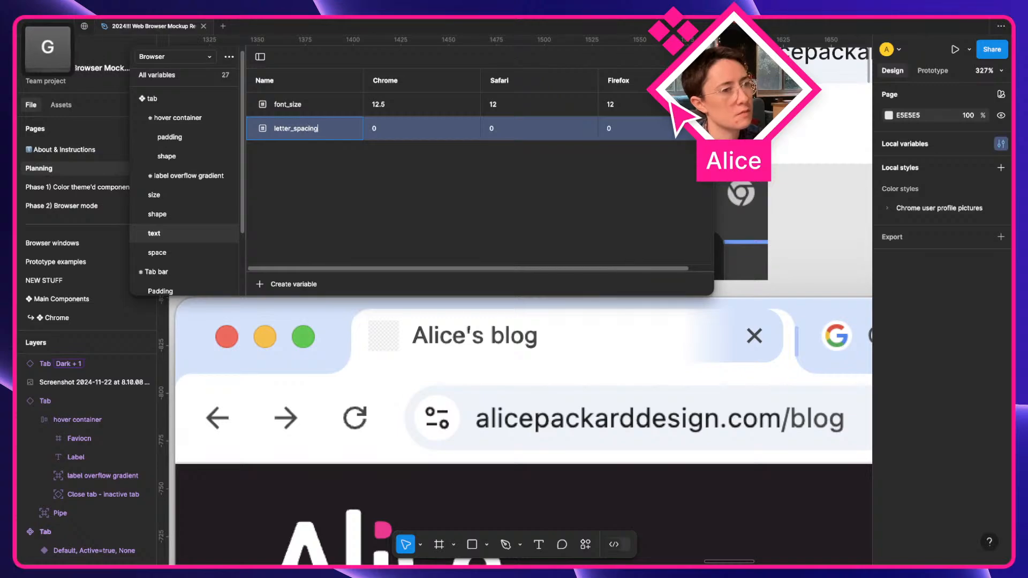
key("Tab")
type("2")
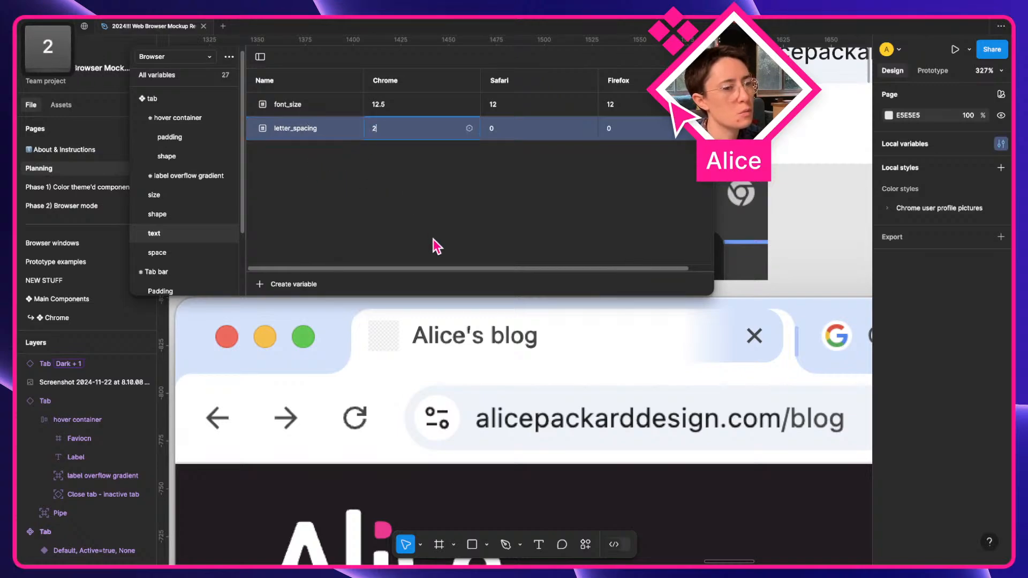
left_click(471, 334)
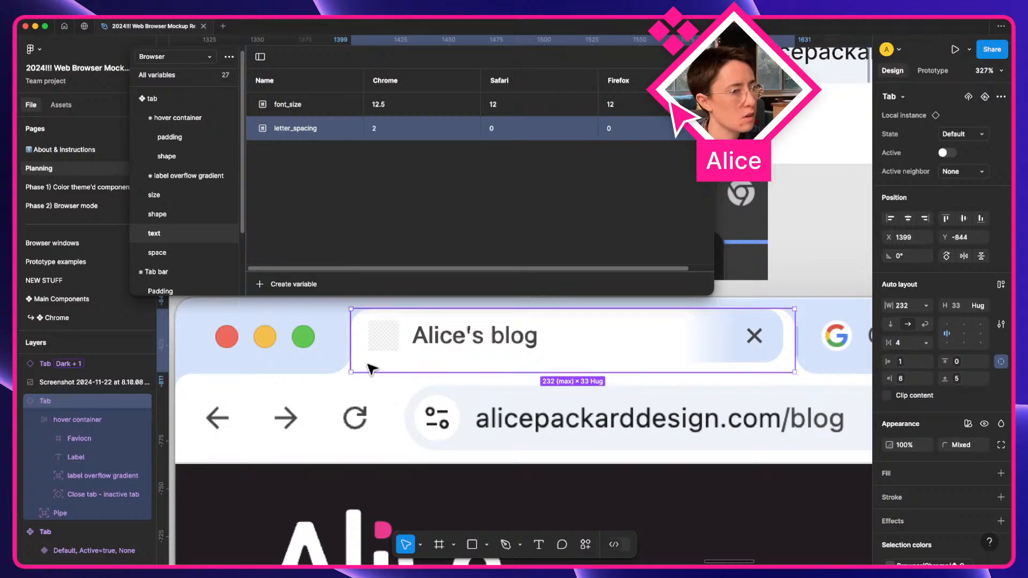
Select all seven tab Label texts and bind their letter spacing to letter_spacing.
scroll(371, 368, "left", 15)
key("space")
left_click_drag(333, 386, 371, 323)
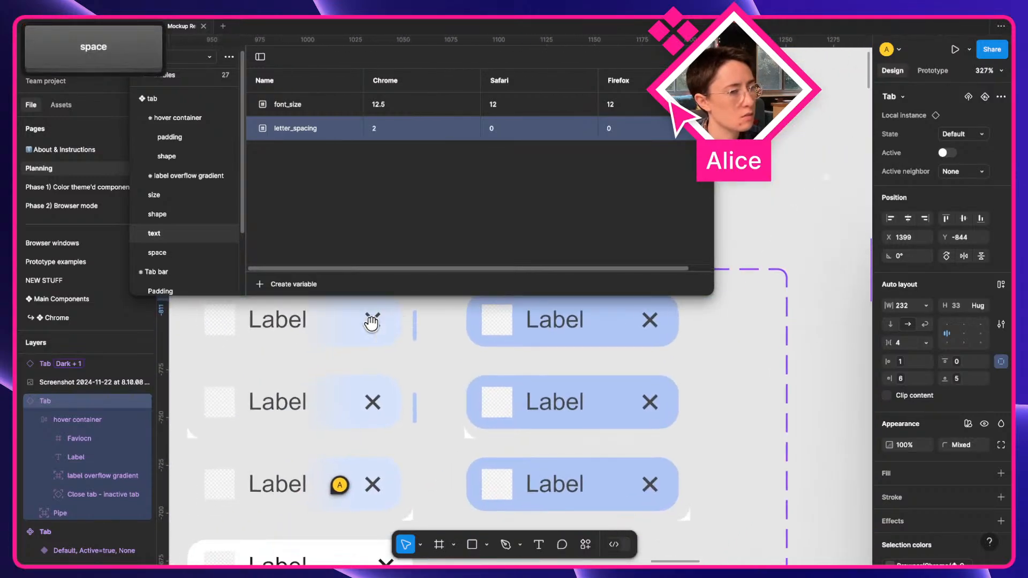
left_click(272, 323, "super")
key("q")
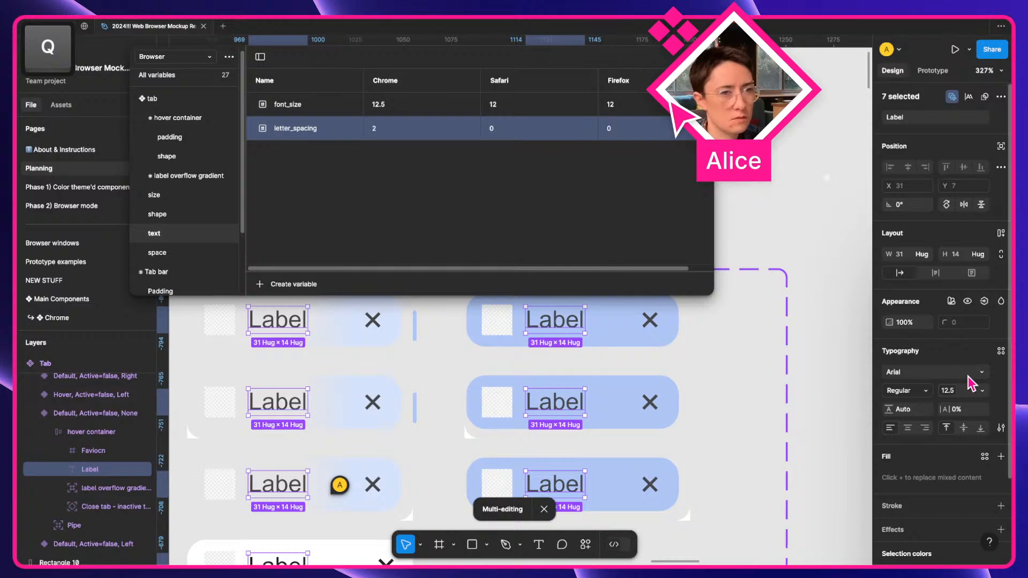
left_click(983, 409)
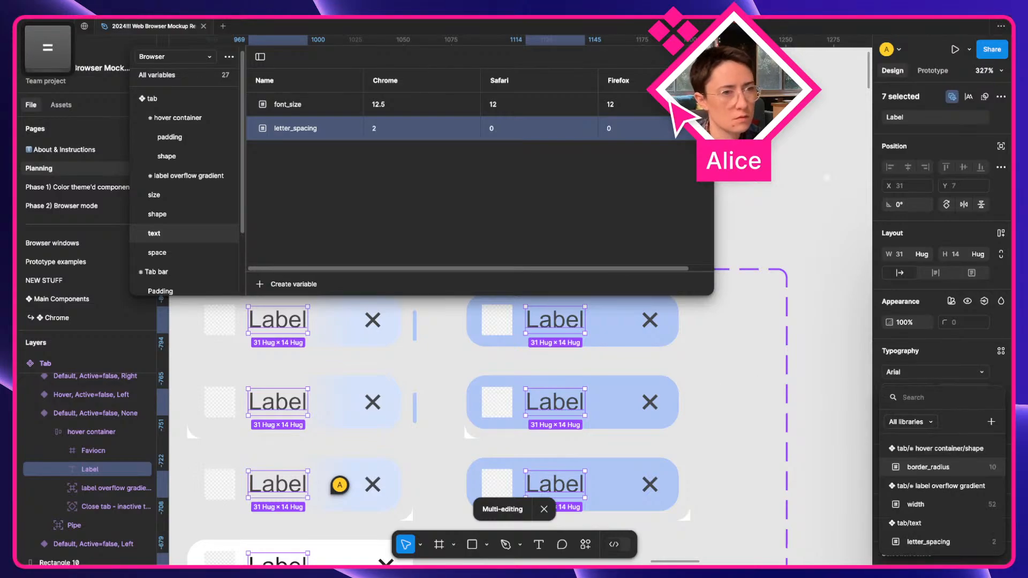
type("let")
key("Return")
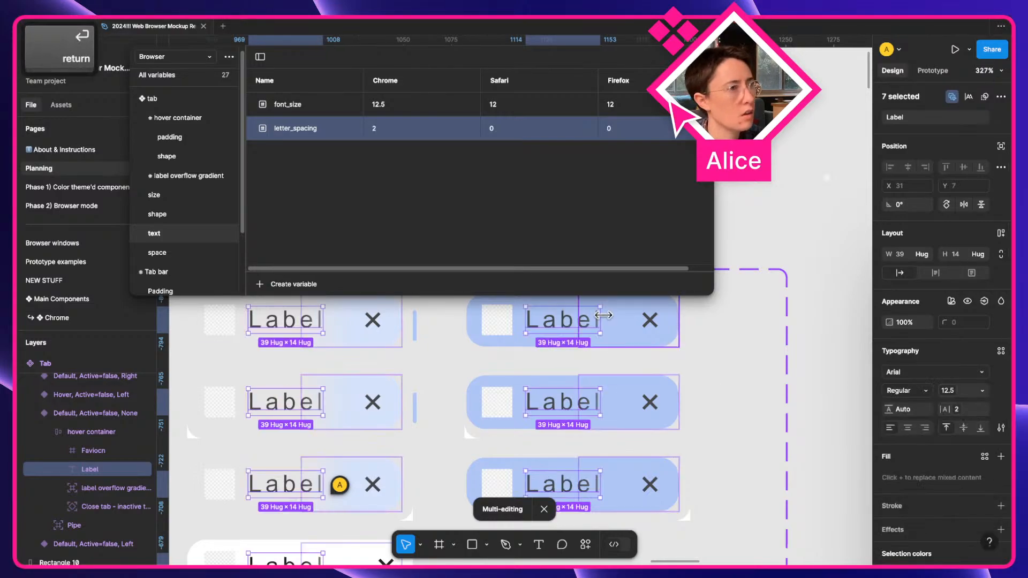
Restrict letter_spacing's scope to letter spacing only.
right_click(330, 135)
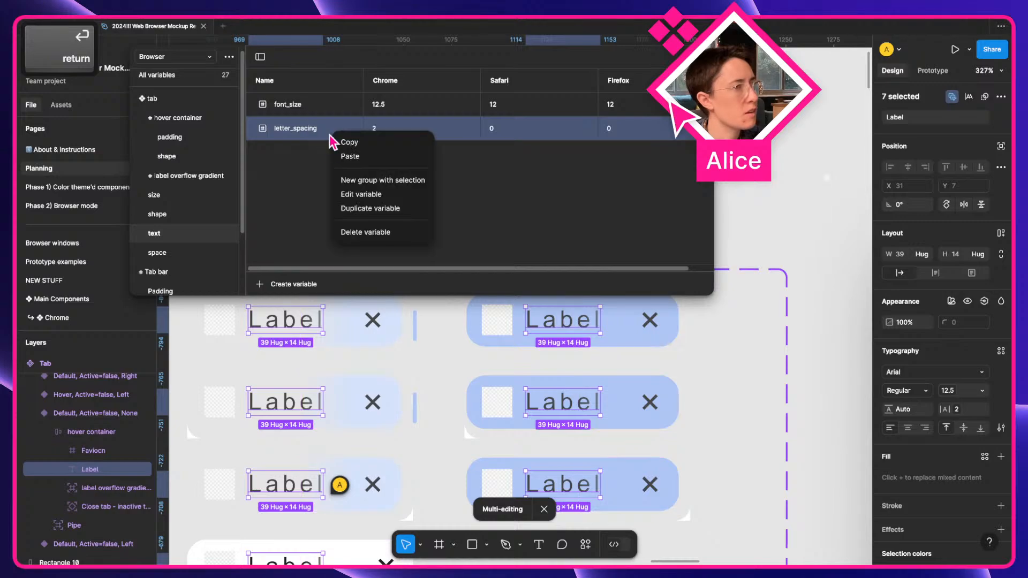
left_click(346, 194)
left_click(465, 152)
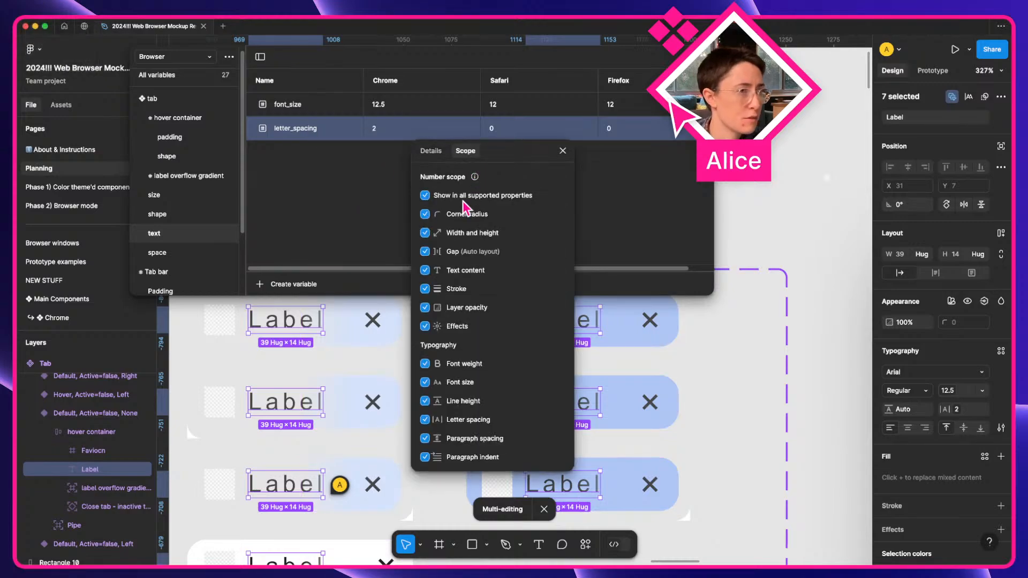
left_click(425, 196)
left_click(425, 420)
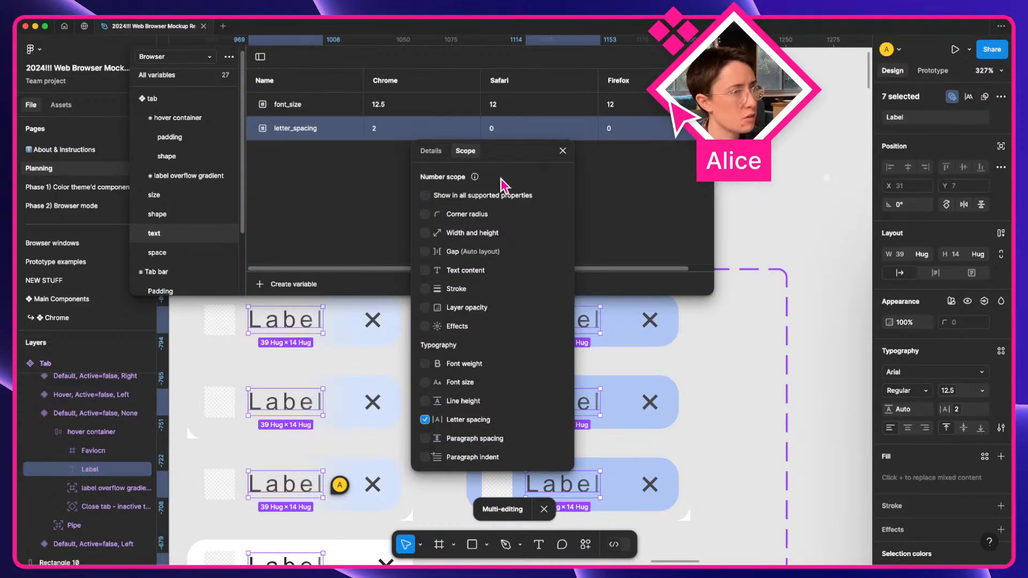
left_click(563, 150)
Review font_size's scope, then set letter_spacing's Chrome value to 0.04.
right_click(322, 105)
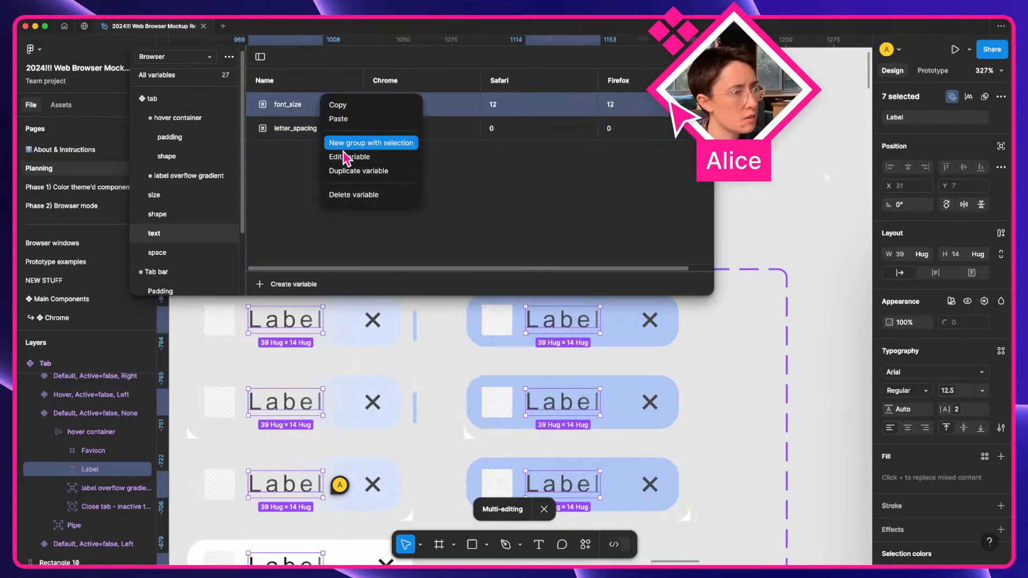
left_click(346, 157)
left_click(465, 128)
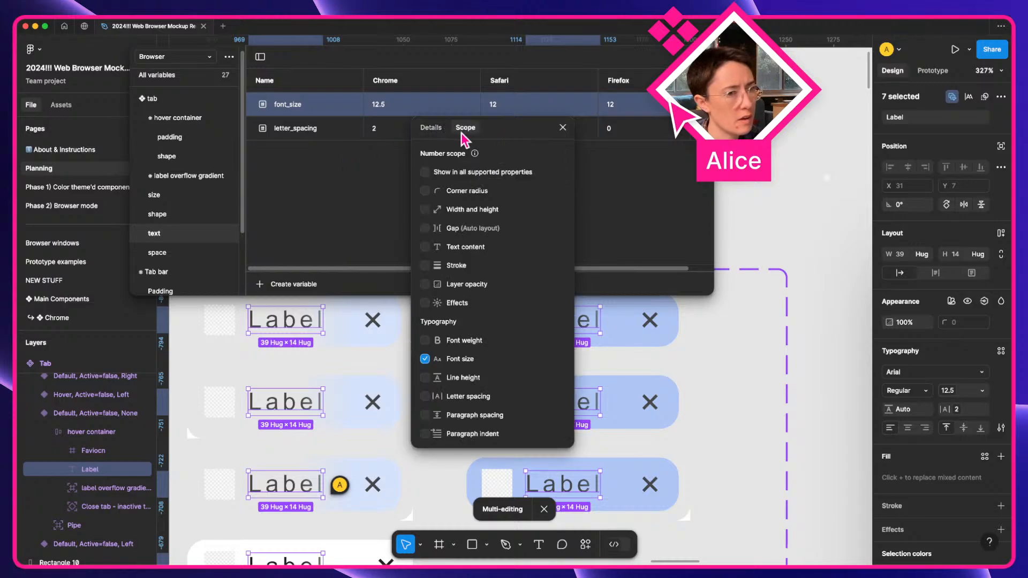
left_click(563, 128)
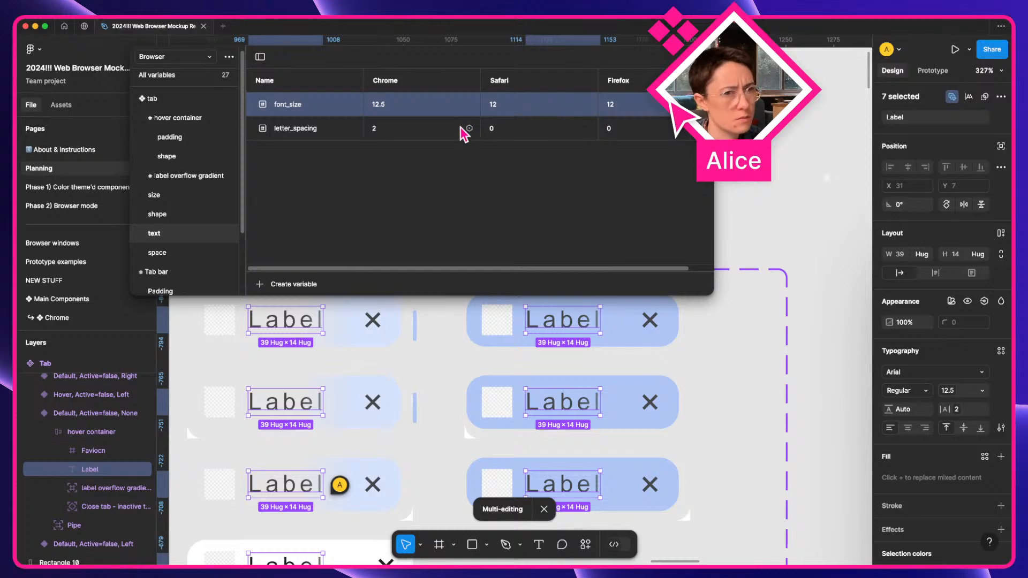
left_click(395, 128)
type("0.04")
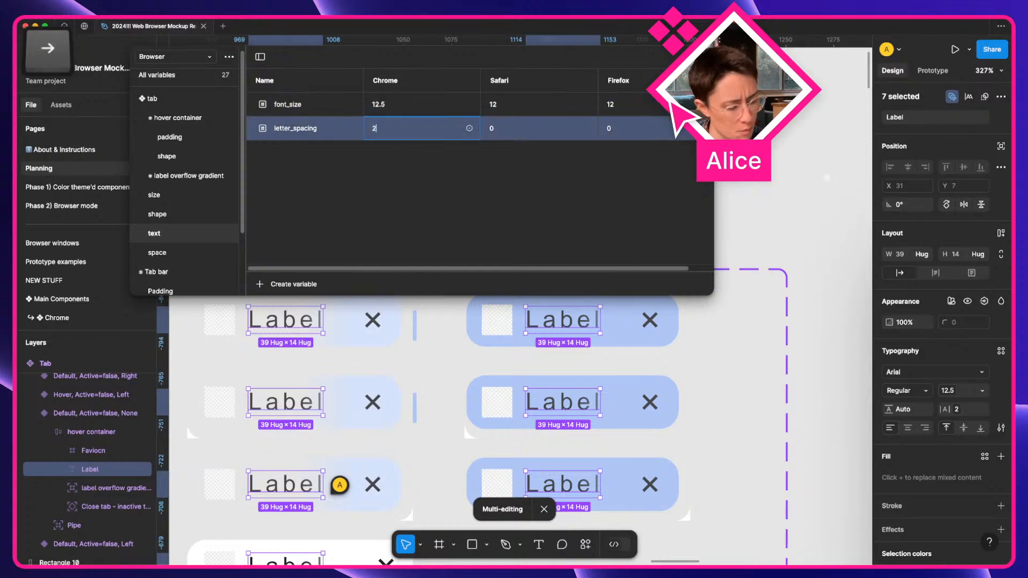
key("Return")
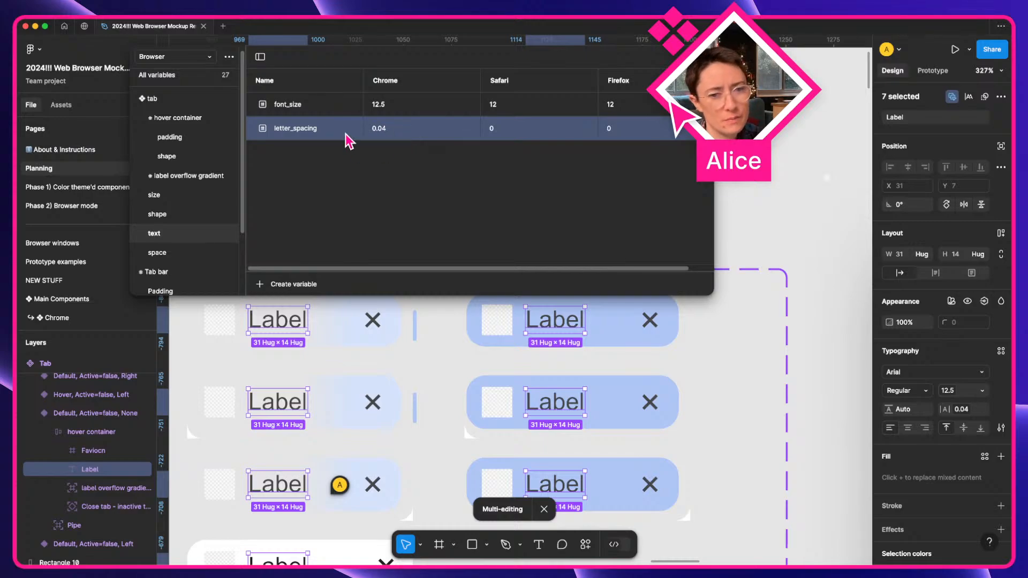
Close the variables window and return to the browser mockup.
left_click(701, 57)
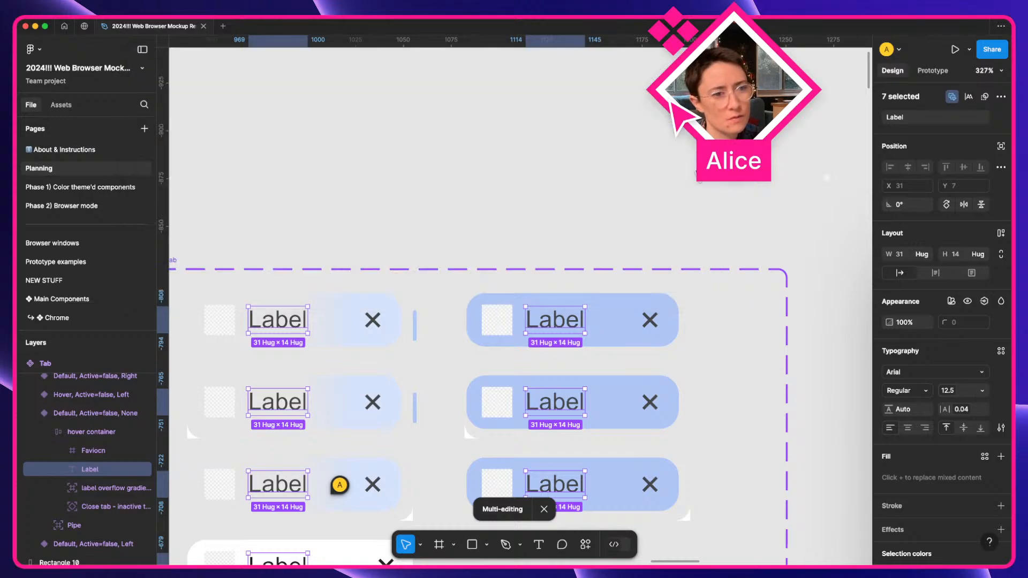
left_click(700, 174)
scroll(700, 174, "down", 8)
key("space")
left_click_drag(686, 188, 473, 202)
left_click_drag(634, 250, 487, 245)
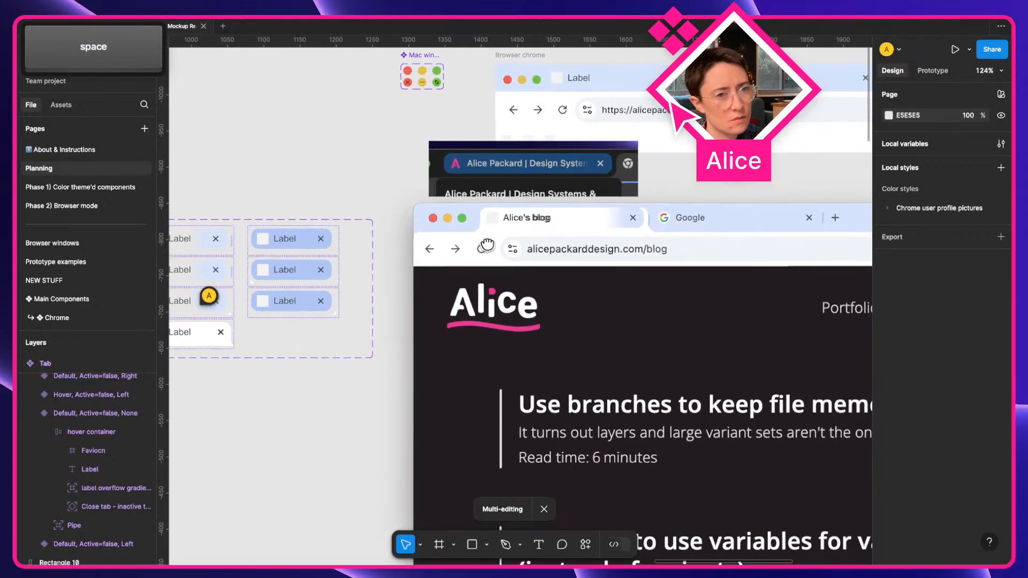
Reset the tab label's overrides and retype it as 'Alice's blog'.
left_click(531, 221, "super")
scroll(580, 223, "up", 3)
scroll(589, 221, "up", 3)
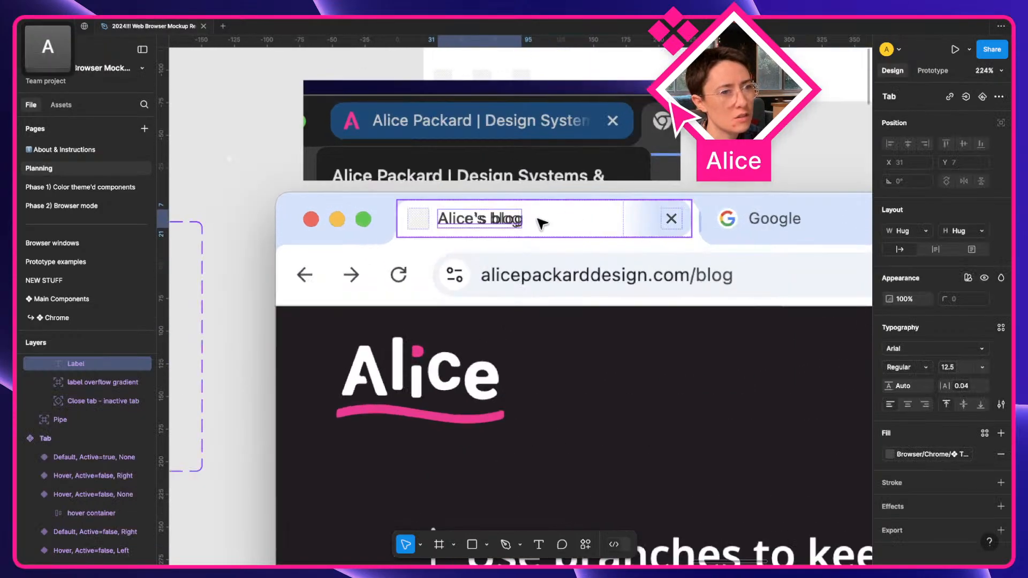
right_click(496, 222)
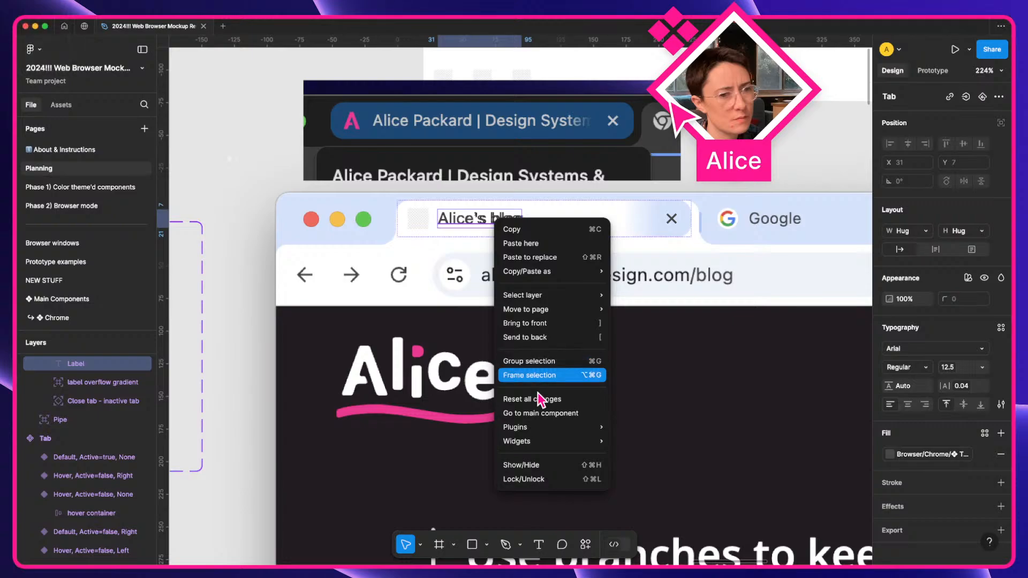
left_click(542, 400)
double_click(464, 224)
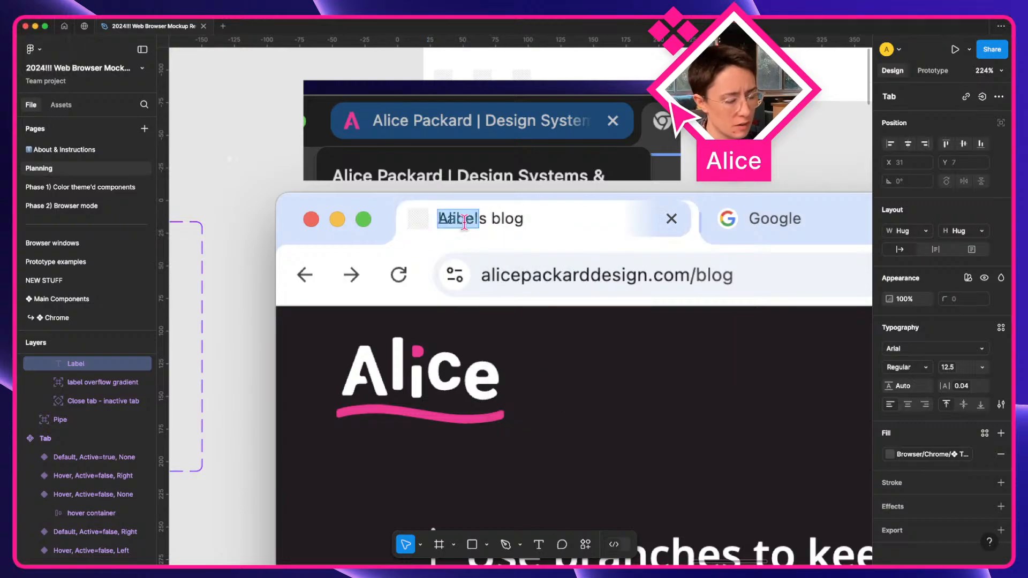
type("Alice")
type(" is")
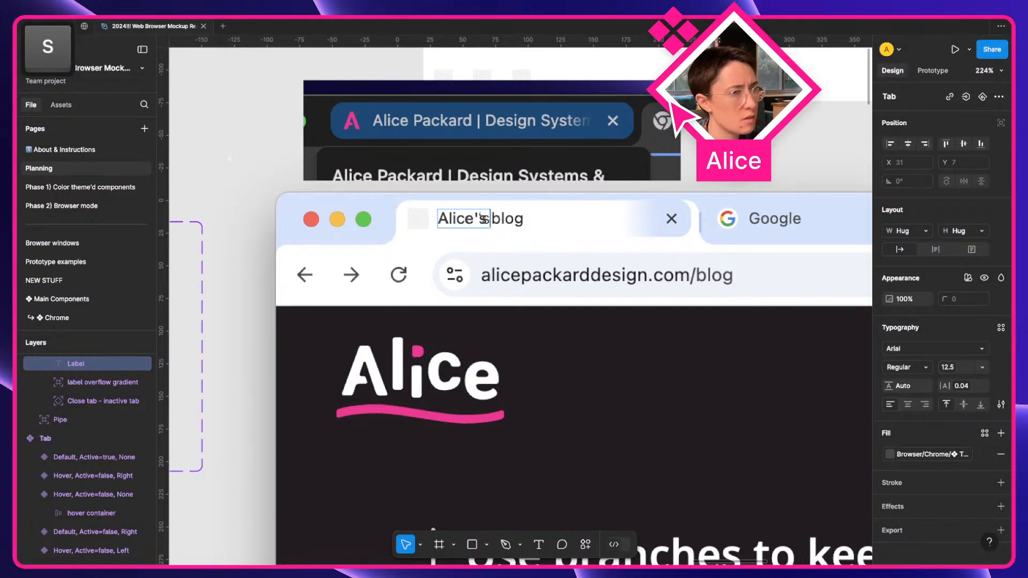
key("BackSpace")
key("BackSpace")
key("BackSpace")
key("BackSpace")
type("'s blog")
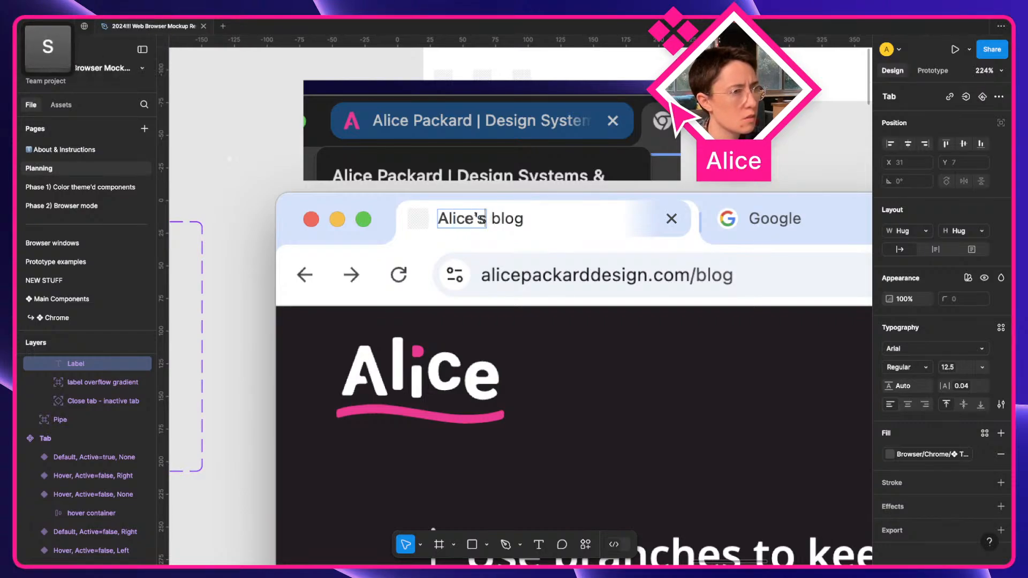
key("Escape")
key("Escape")
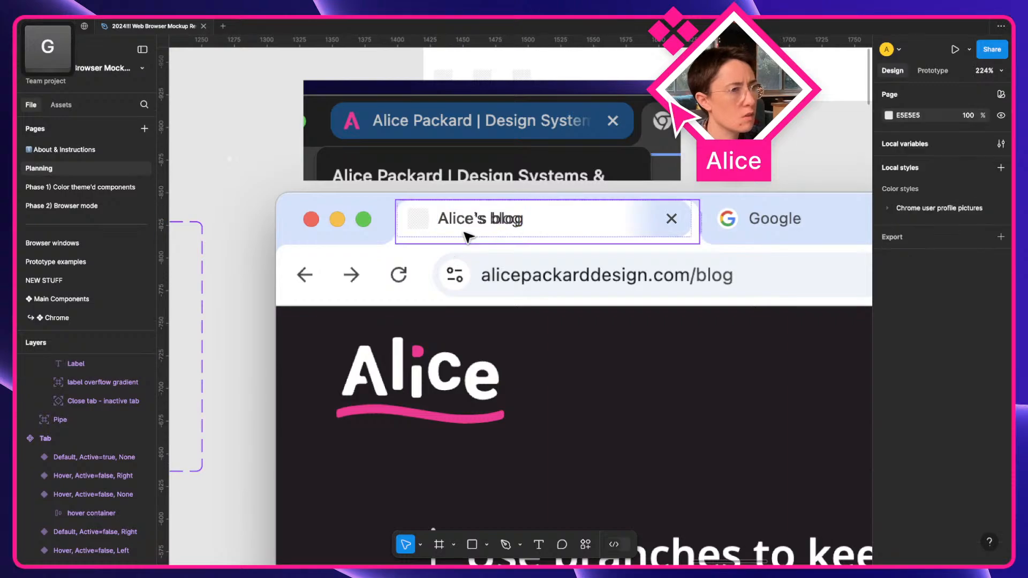
Move the tab just below the reference screenshot tab.
left_click_drag(466, 232, 470, 248)
scroll(476, 252, "up", 5)
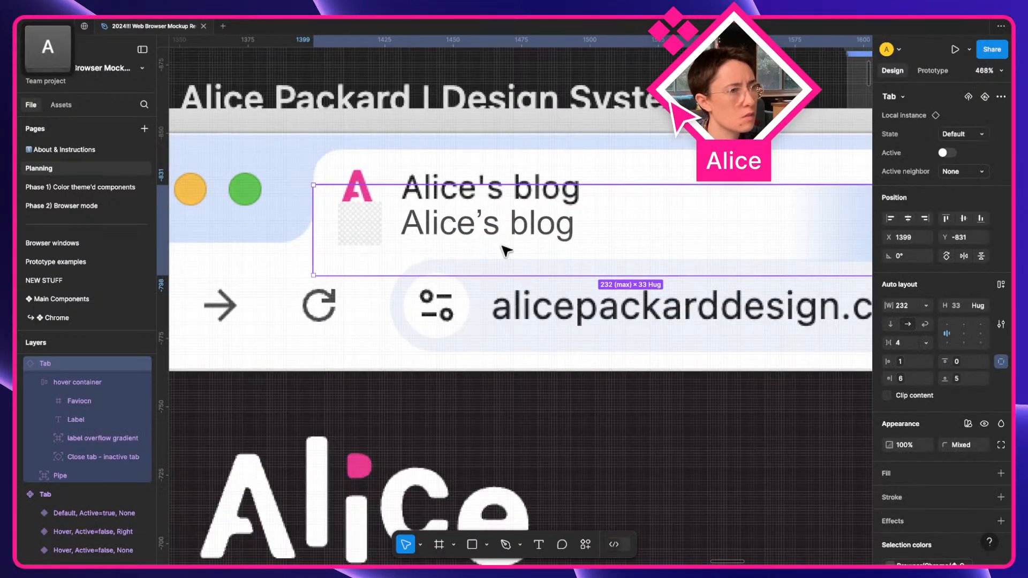
scroll(642, 157, "up", 1)
left_click(606, 145)
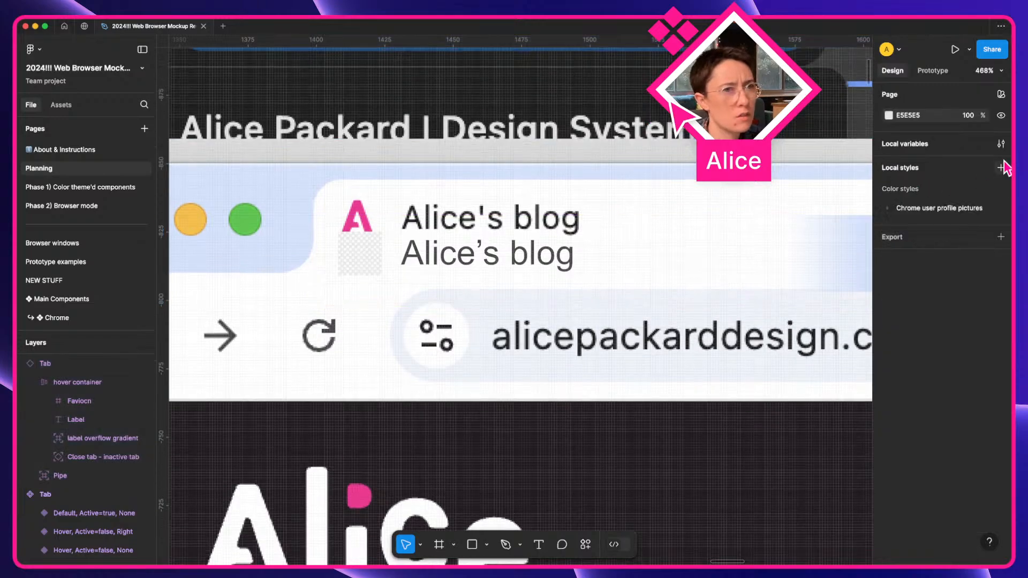
Open Local variables and show the text variable group.
left_click(1001, 144)
scroll(452, 364, "up", 4)
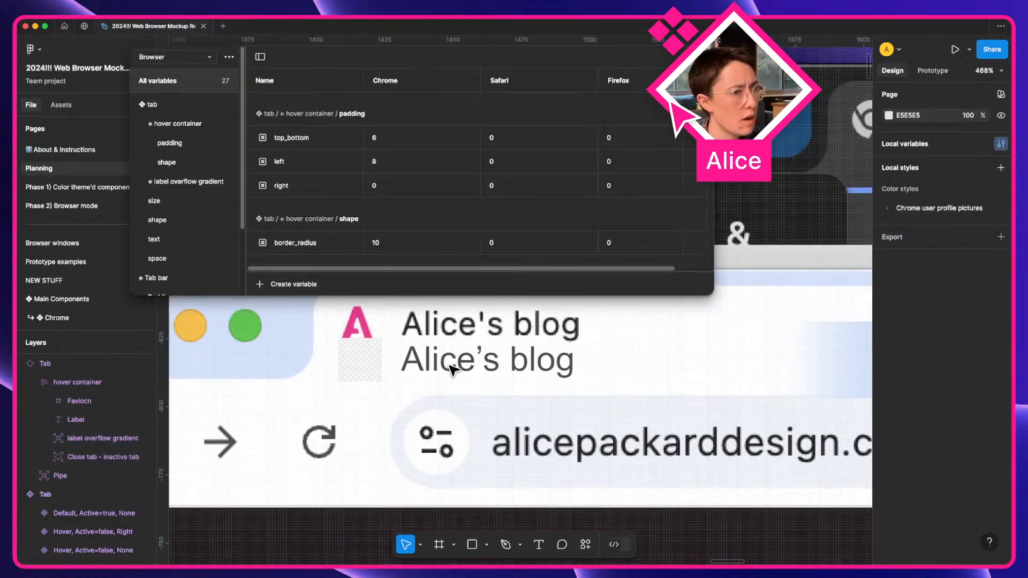
scroll(452, 369, "up", 1)
left_click(172, 243)
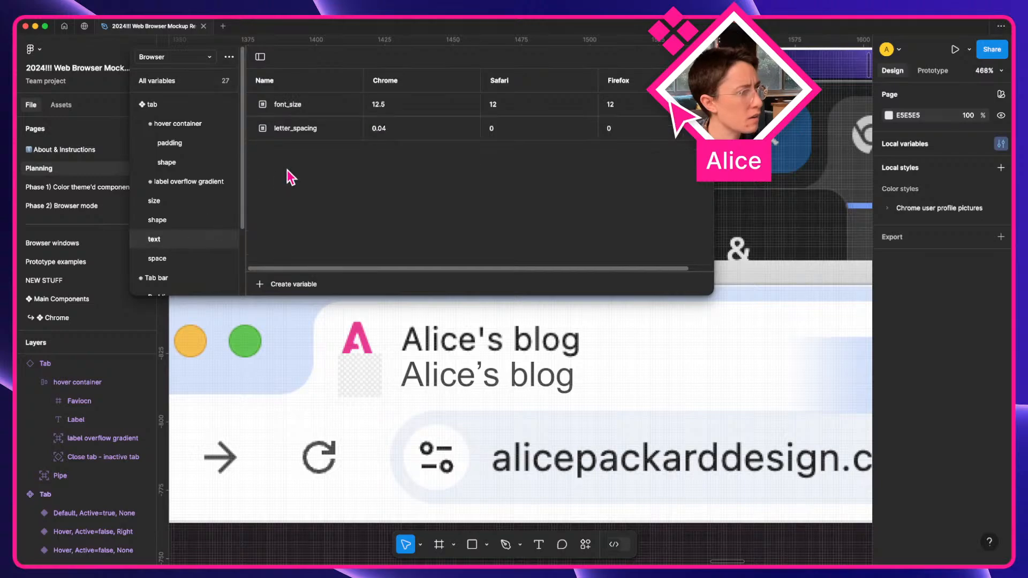
Change letter_spacing's Chrome value from 0.04 to 0.2.
left_click(412, 133)
key("BackSpace")
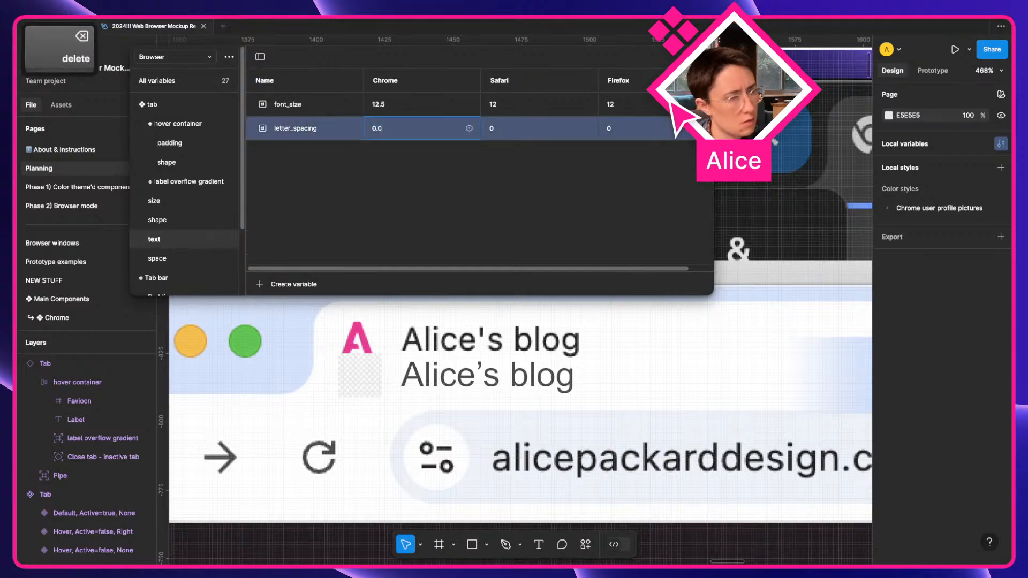
type("0.05")
key("Tab")
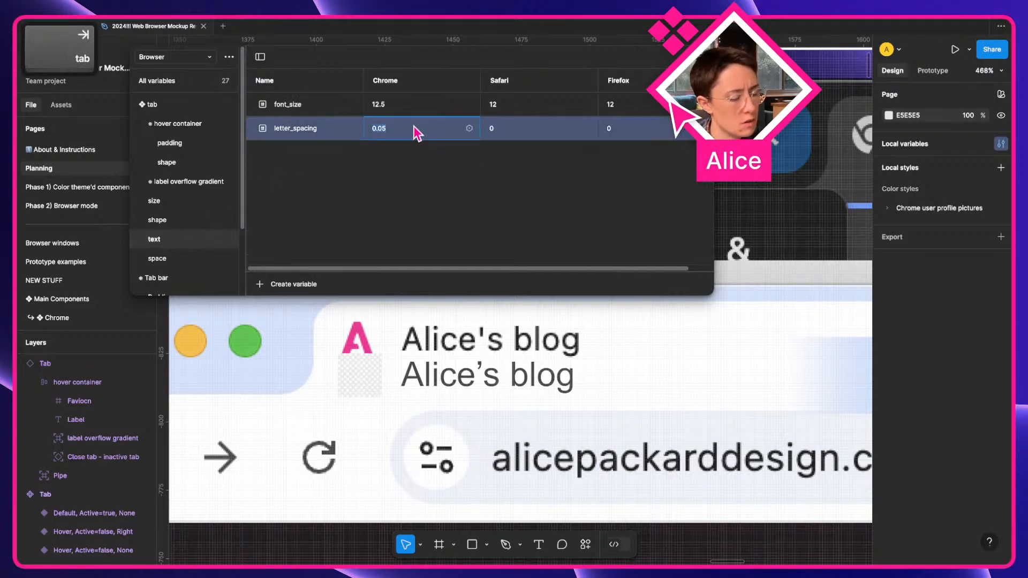
key("Right")
key("BackSpace")
key("BackSpace")
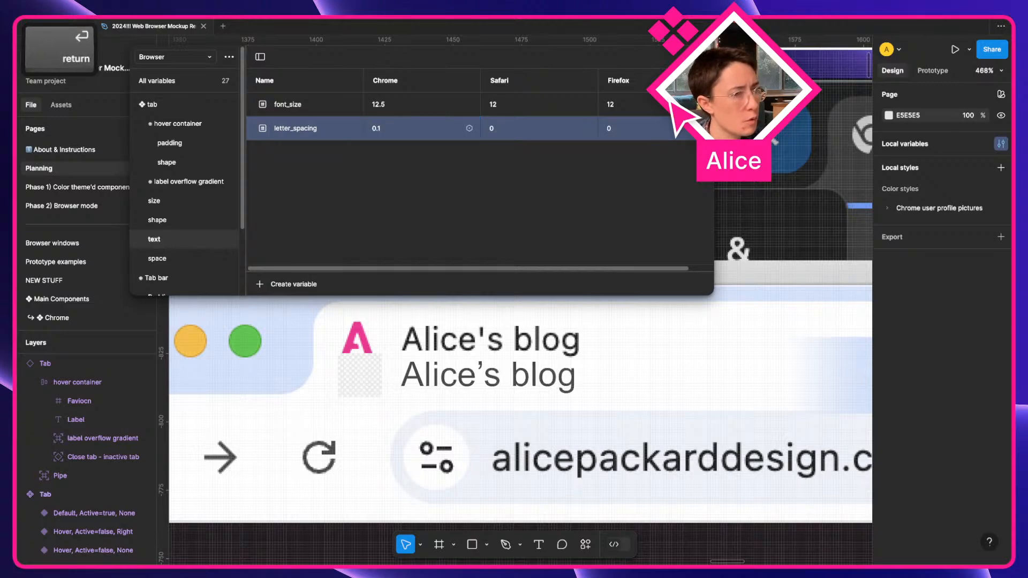
type("1")
key("BackSpace")
type("2")
key("Return")
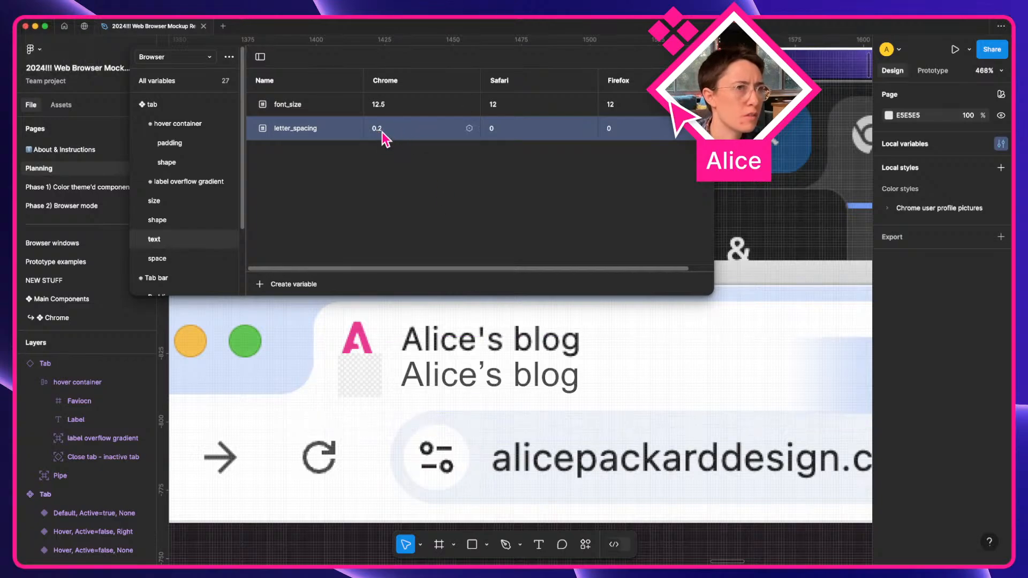
Nudge the blog tab down 10 px below the reference tab.
left_click(500, 385)
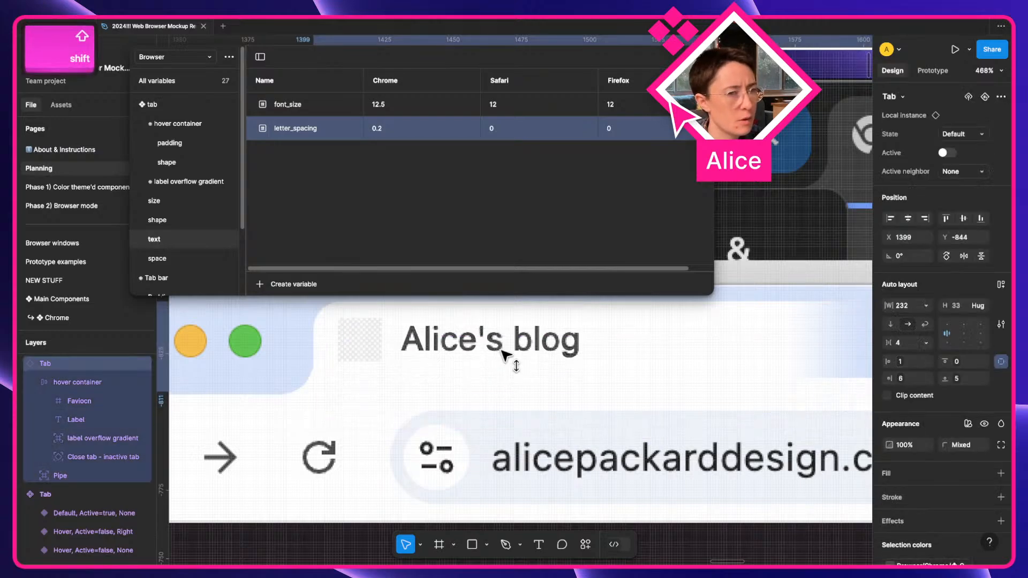
key("shift+Down")
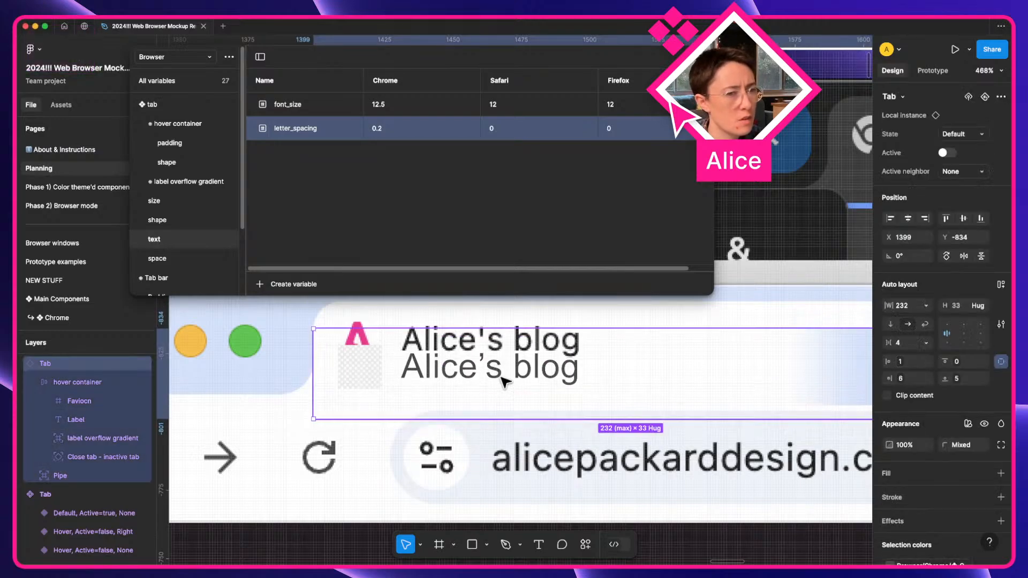
scroll(421, 354, "down", 5)
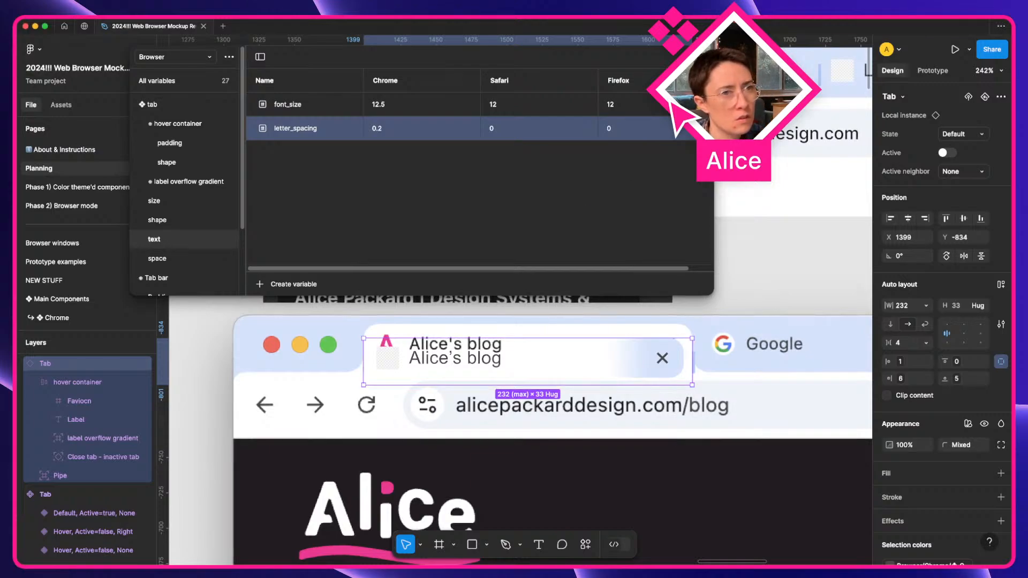
Close the variables dialog and inspect the label overflow gradient's fill settings.
key("Escape")
scroll(647, 369, "up", 3)
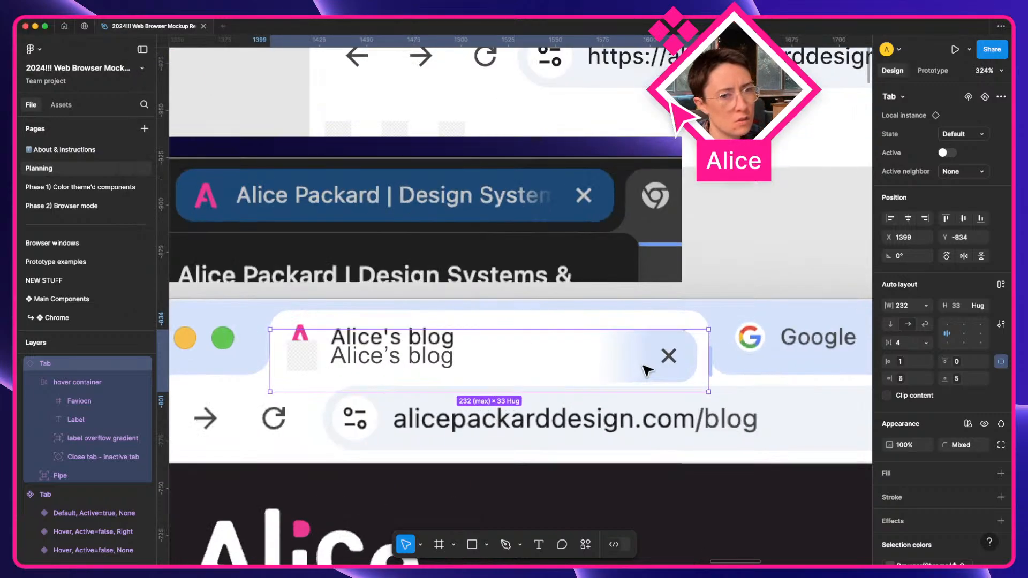
scroll(647, 367, "down", 1)
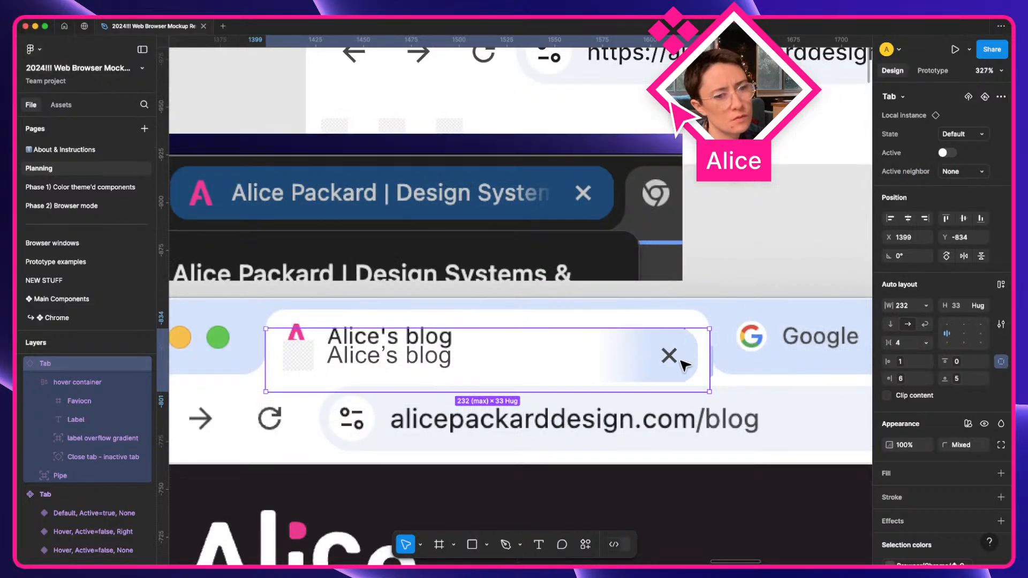
left_click(635, 371, "super")
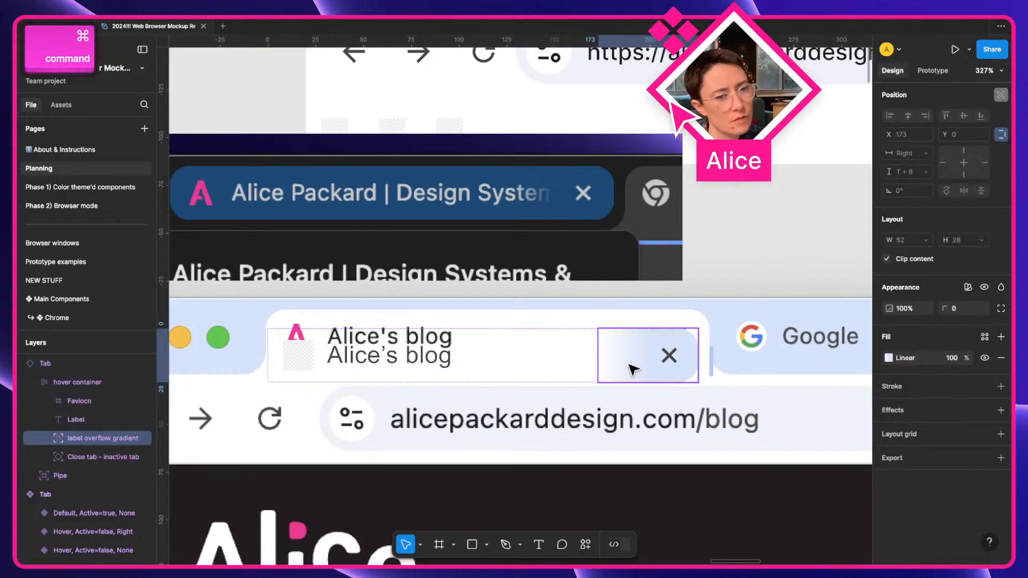
left_click(889, 359)
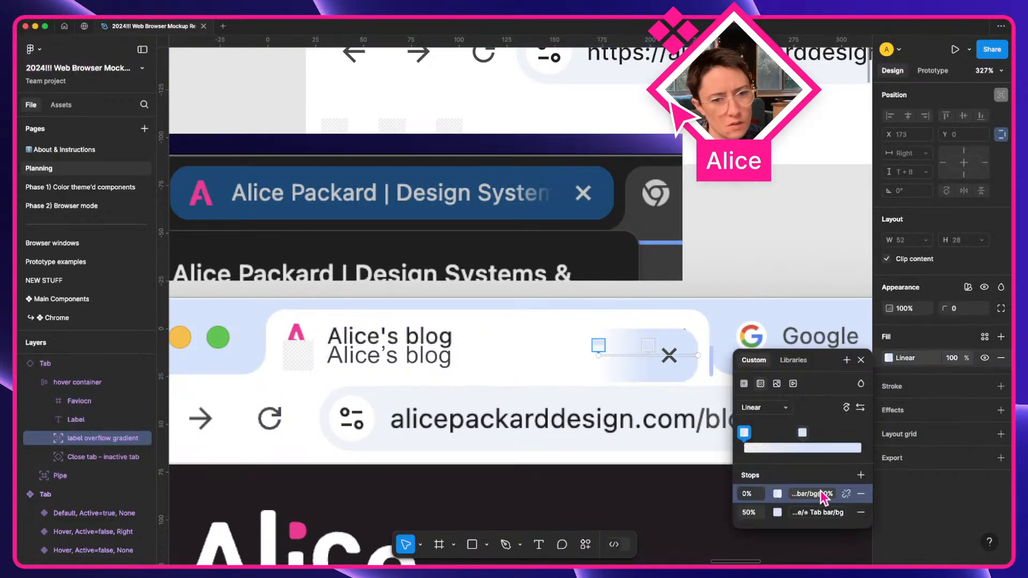
key("Escape")
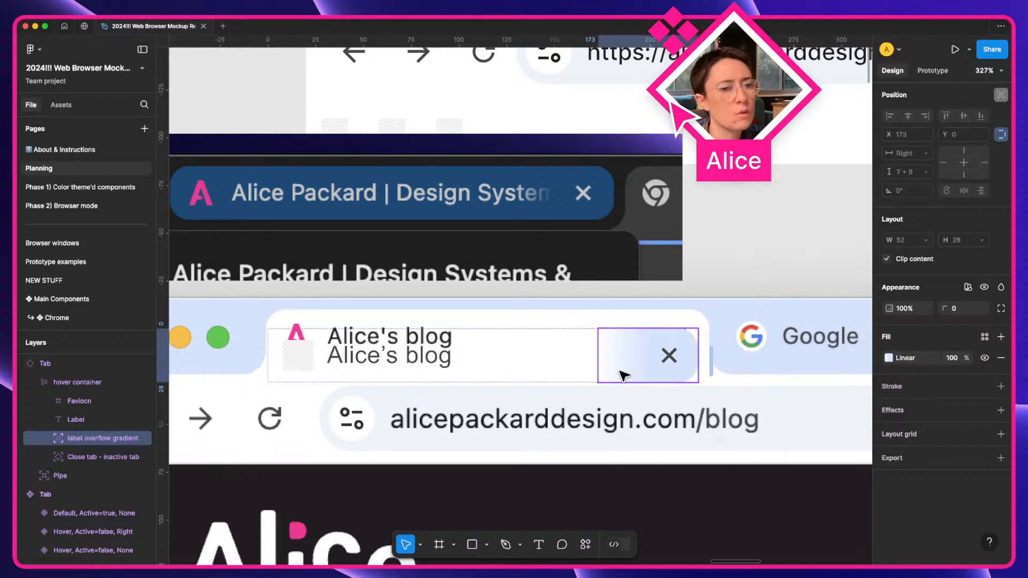
key("Escape")
Switch the tab instance to Active and nudge it vertically into position.
left_click(542, 370)
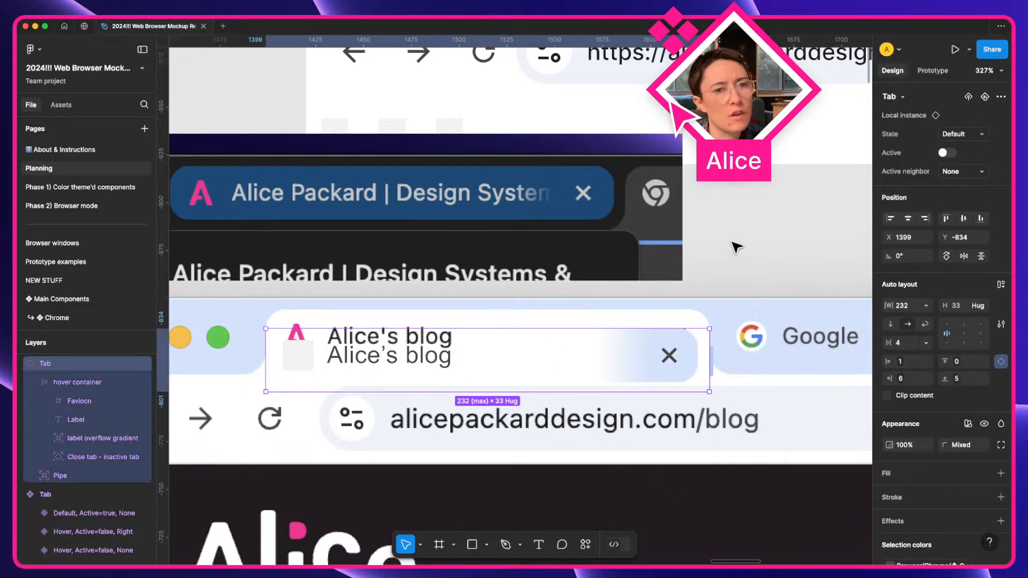
left_click(948, 153)
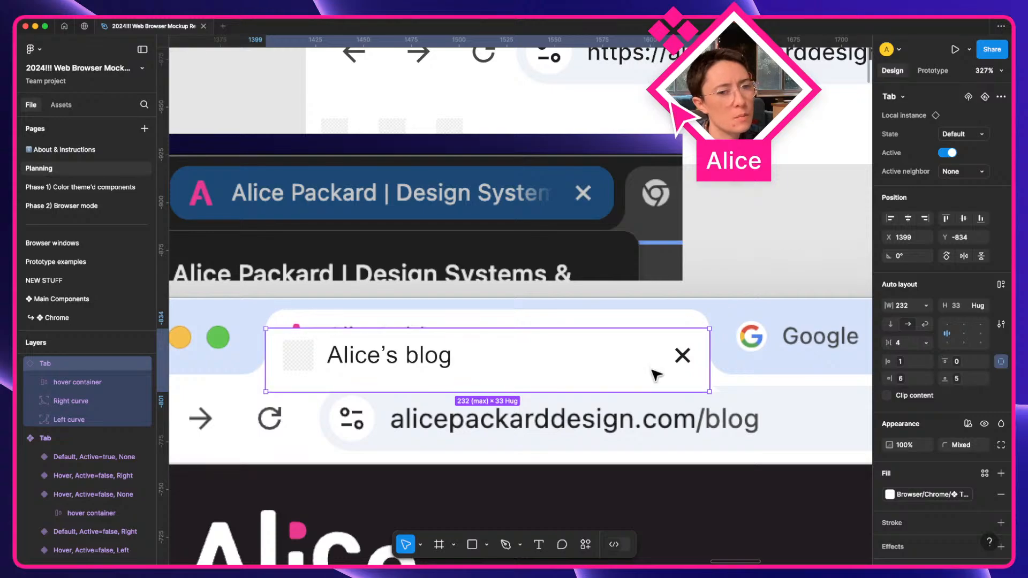
scroll(651, 371, "down", 3)
key("shift")
key("shift+Down")
key("Down")
key("Down")
key("Down")
key("Down")
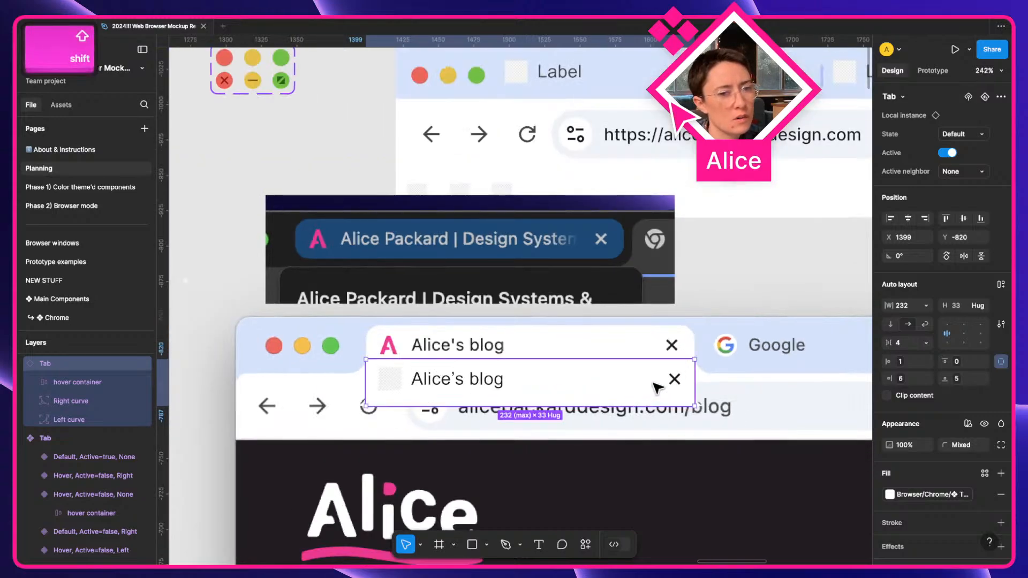
scroll(654, 384, "up", 3)
key("a")
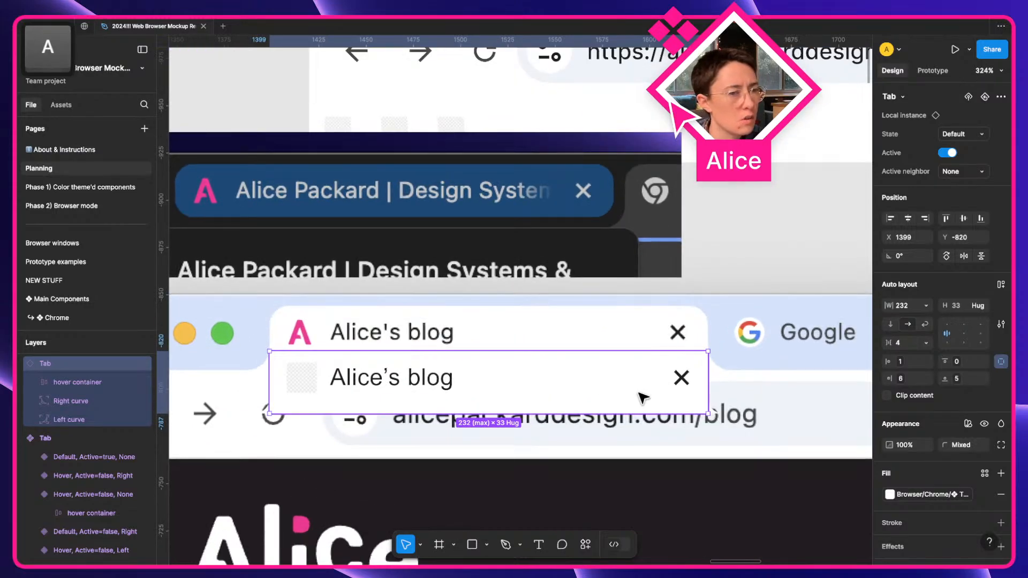
key("shift+Up")
key("Down")
key("Down")
key("Down")
key("Down")
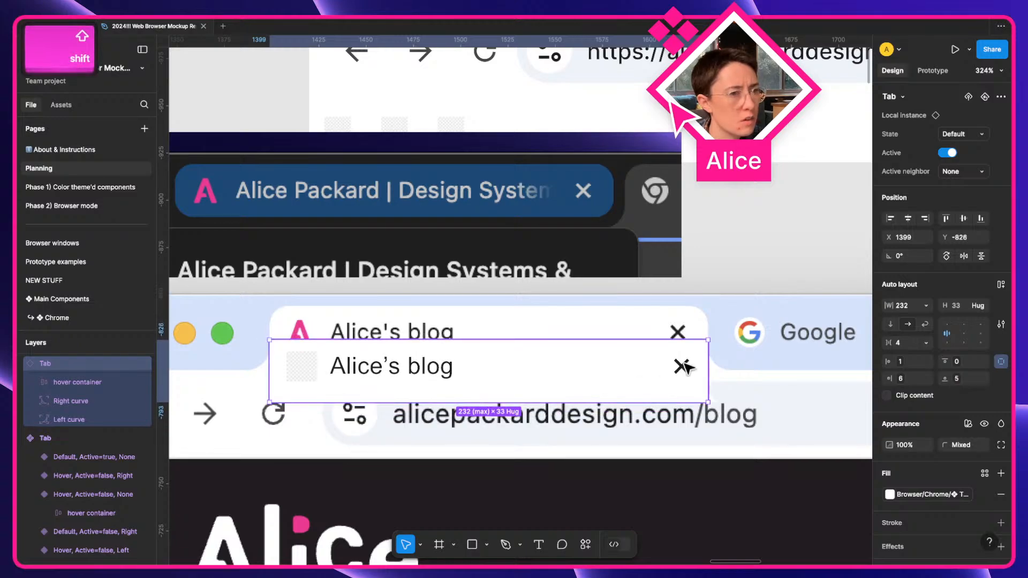
Inspect the tab's close button, then set the tab instance's layer opacity to 50%.
double_click(684, 367)
double_click(684, 367)
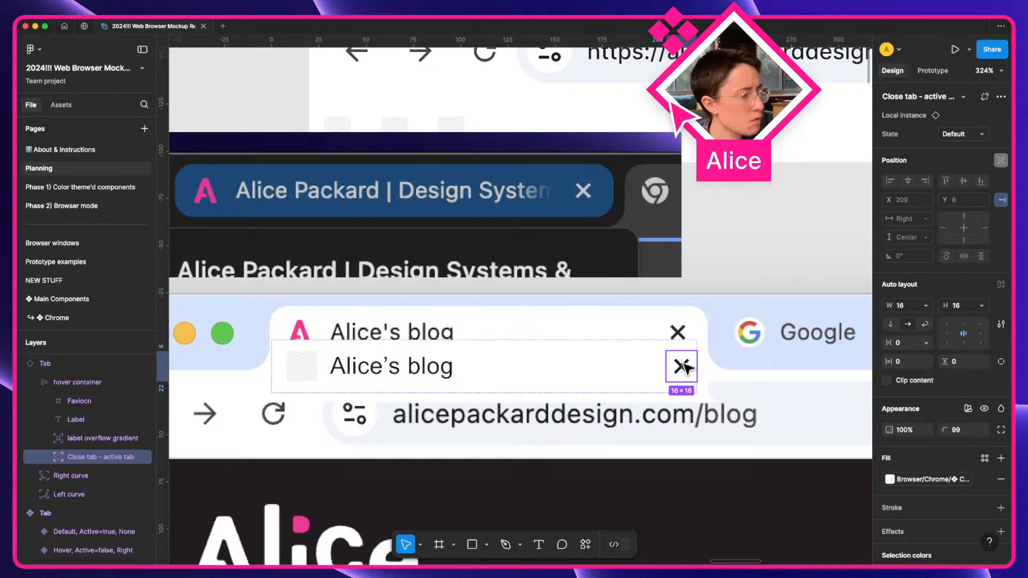
scroll(683, 366, "down", 5)
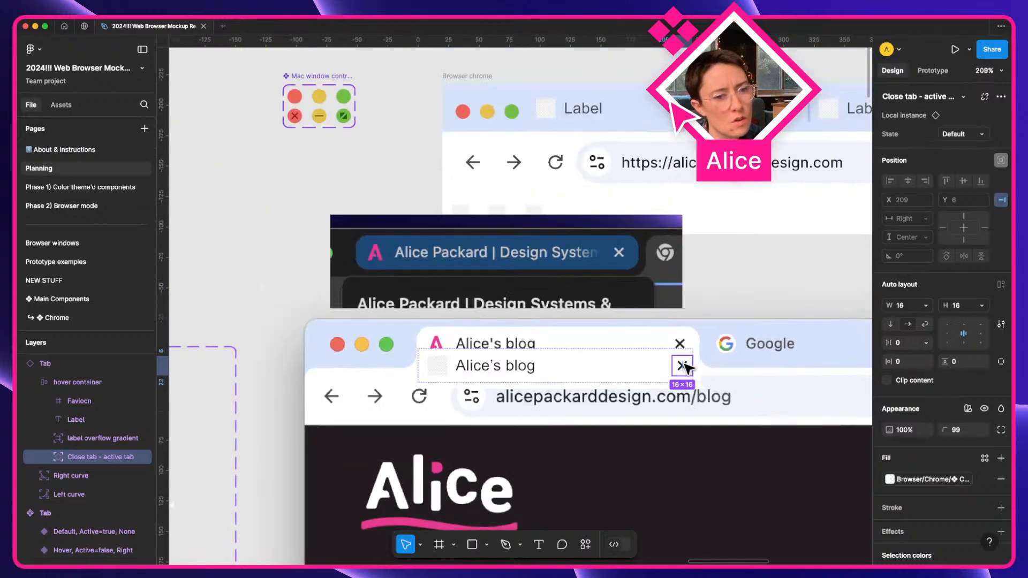
left_click(608, 419)
left_click(626, 378)
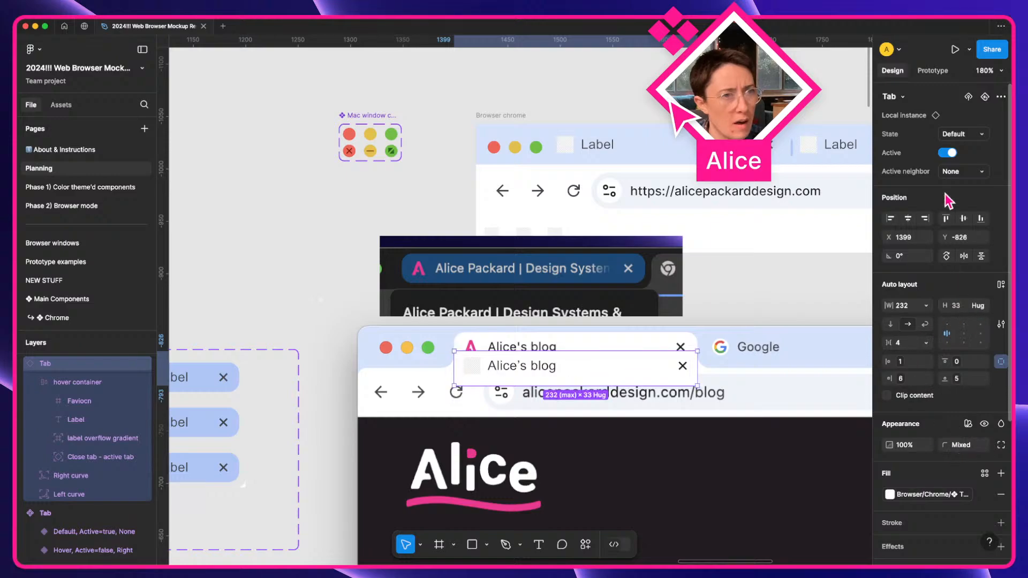
scroll(968, 371, "down", 1)
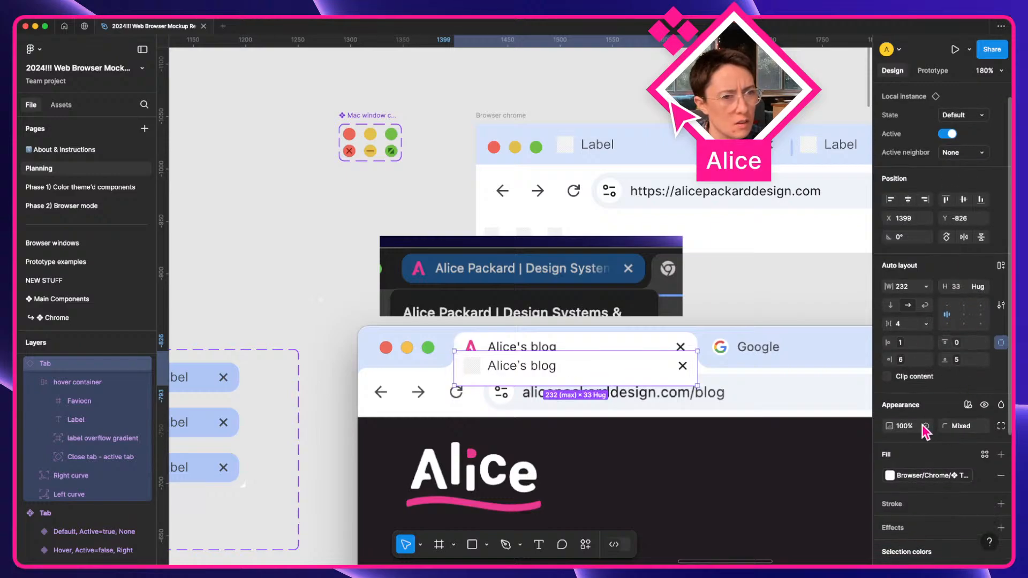
type("50")
key("Return")
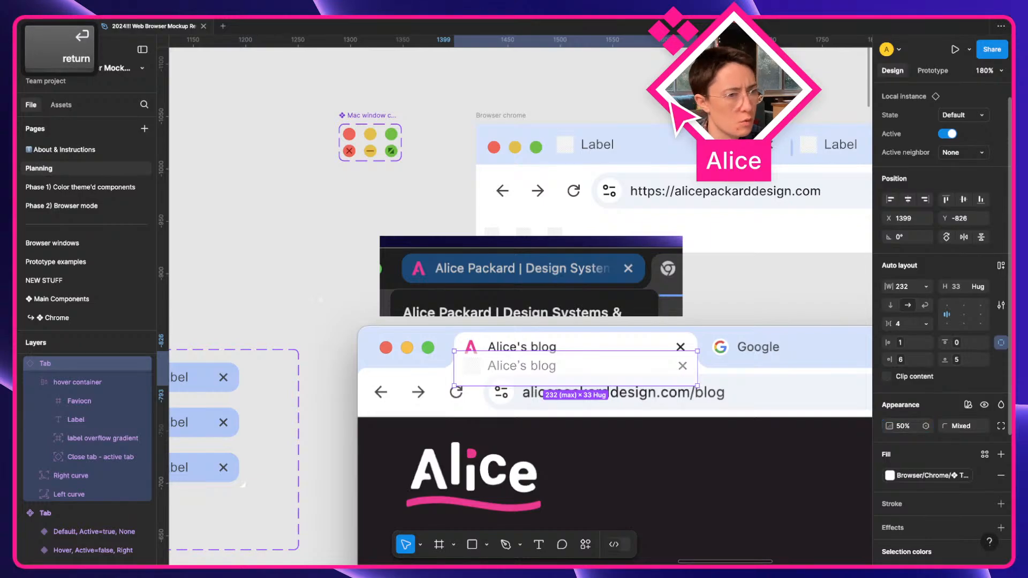
left_click(627, 449)
Lay the faded tab over the screenshot's reference tab at Y -844.
left_click_drag(617, 354, 615, 340)
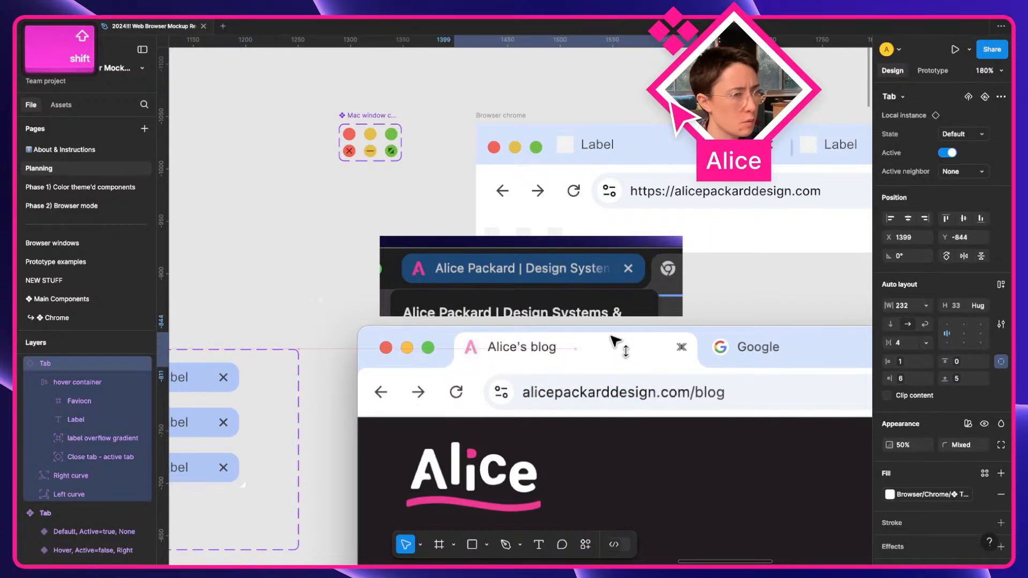
scroll(751, 349, "up", 5)
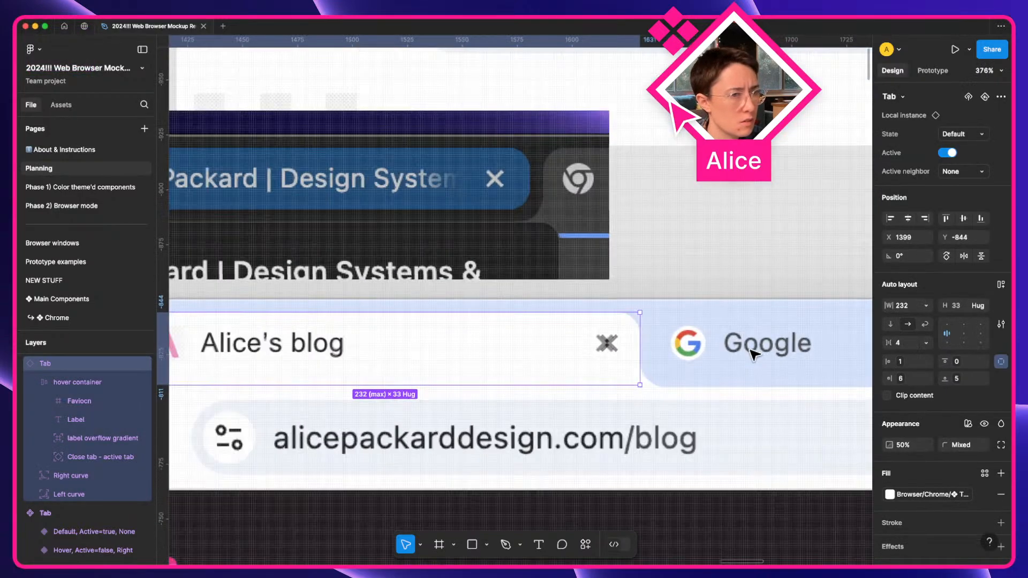
key("a")
key("super")
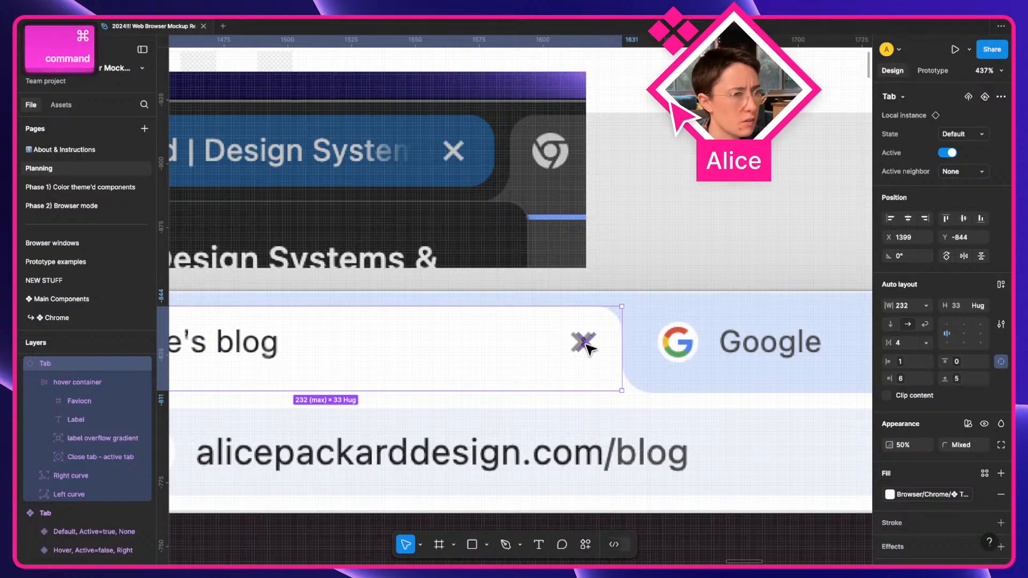
Bring the Tab component set into view and select the close X in the active default variant.
scroll(579, 351, "down", 4)
key("space")
left_click_drag(537, 391, 798, 343)
left_click_drag(565, 347, 760, 300)
left_click_drag(611, 316, 725, 294)
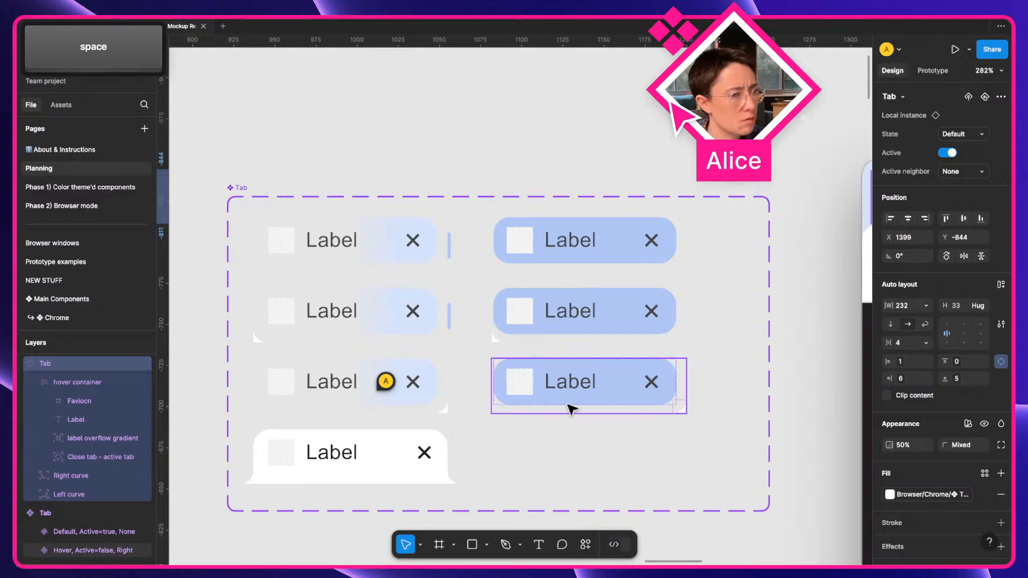
left_click(434, 462)
left_click(426, 459)
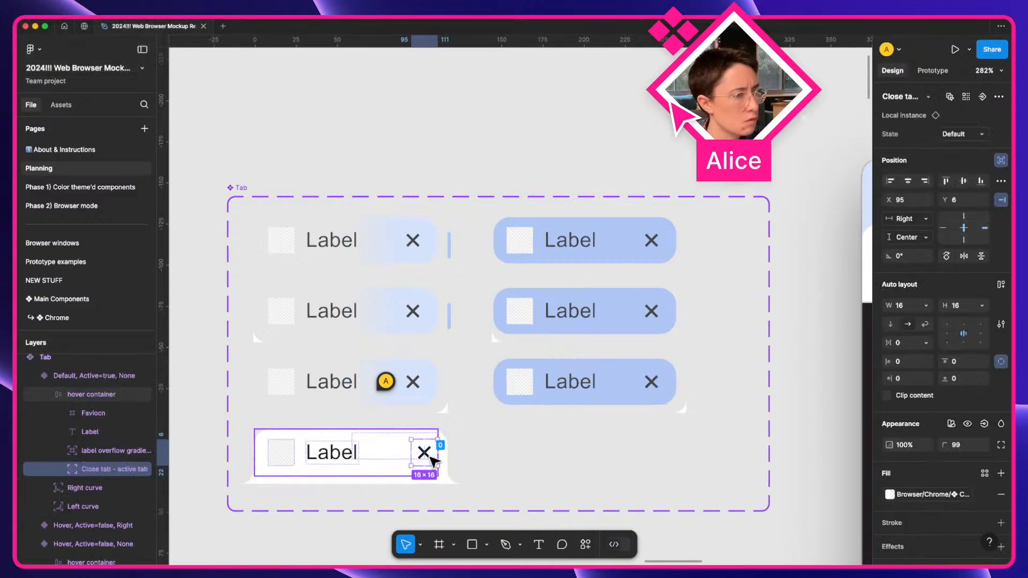
Nudge the close X 2 px left, from X 95 to X 93.
key("Left")
key("Left")
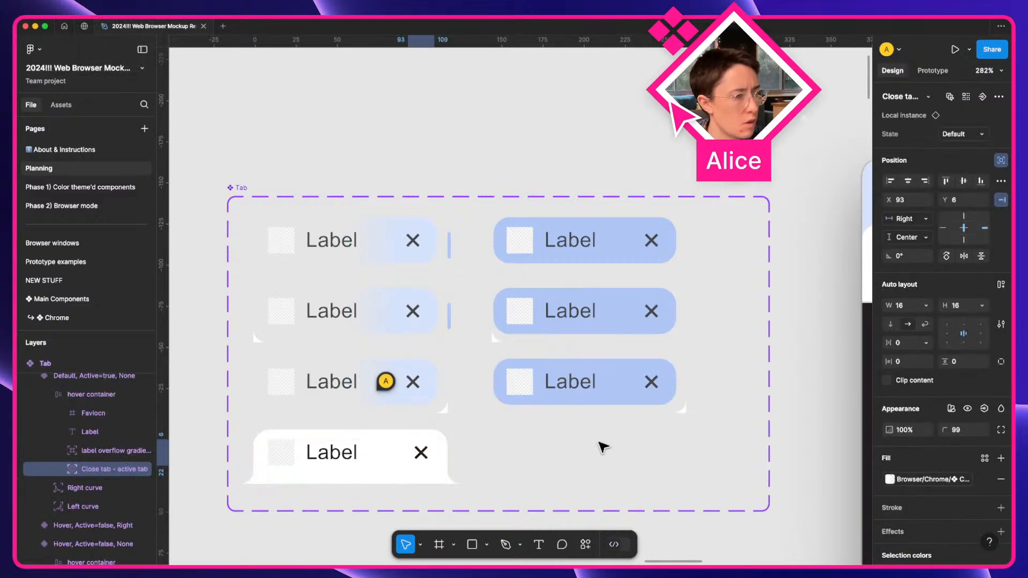
scroll(604, 448, "down", 3)
scroll(603, 447, "right", 7)
scroll(603, 448, "down", 1)
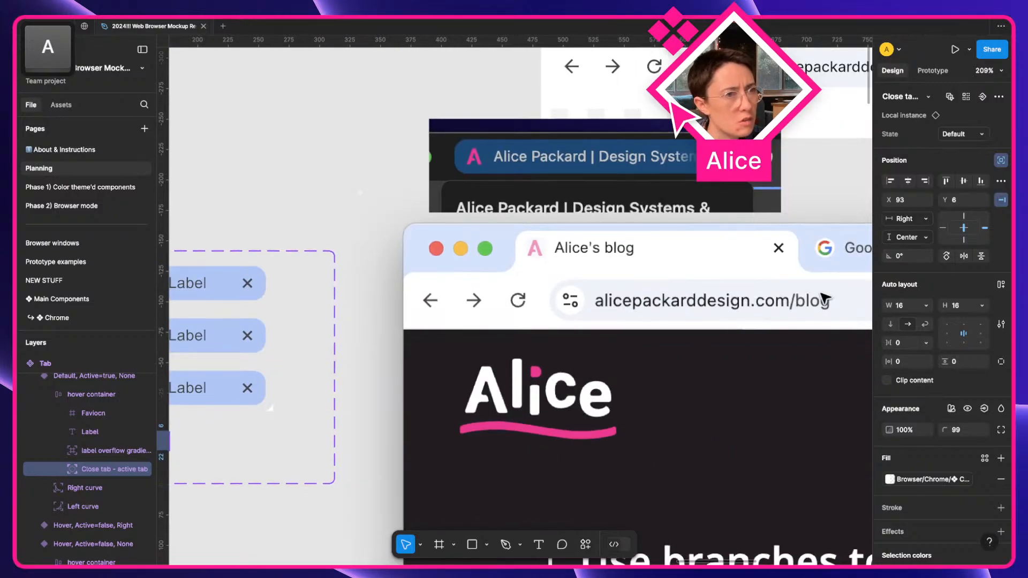
scroll(776, 233, "up", 5)
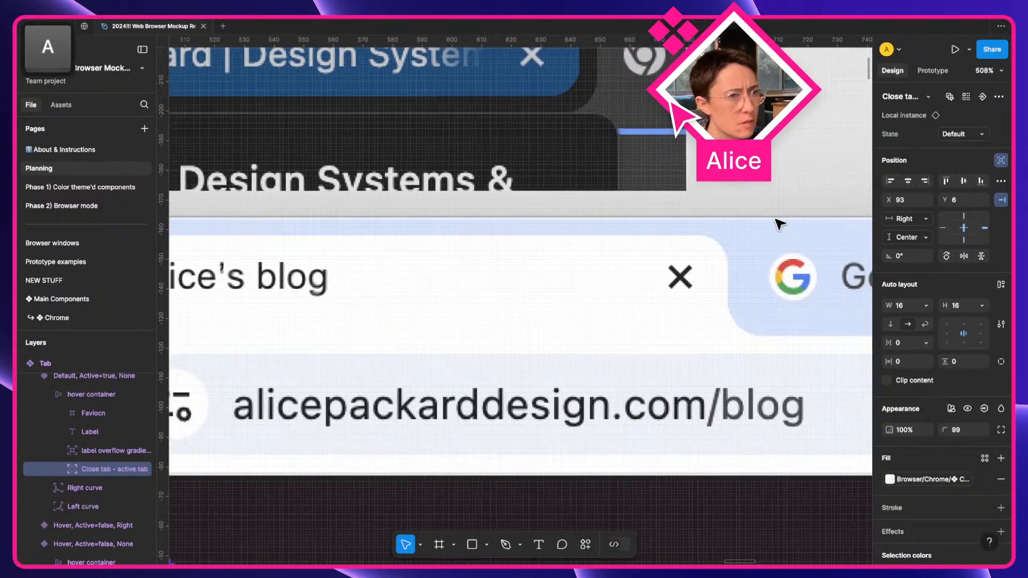
key("Right")
key("Right")
key("Left")
key("Left")
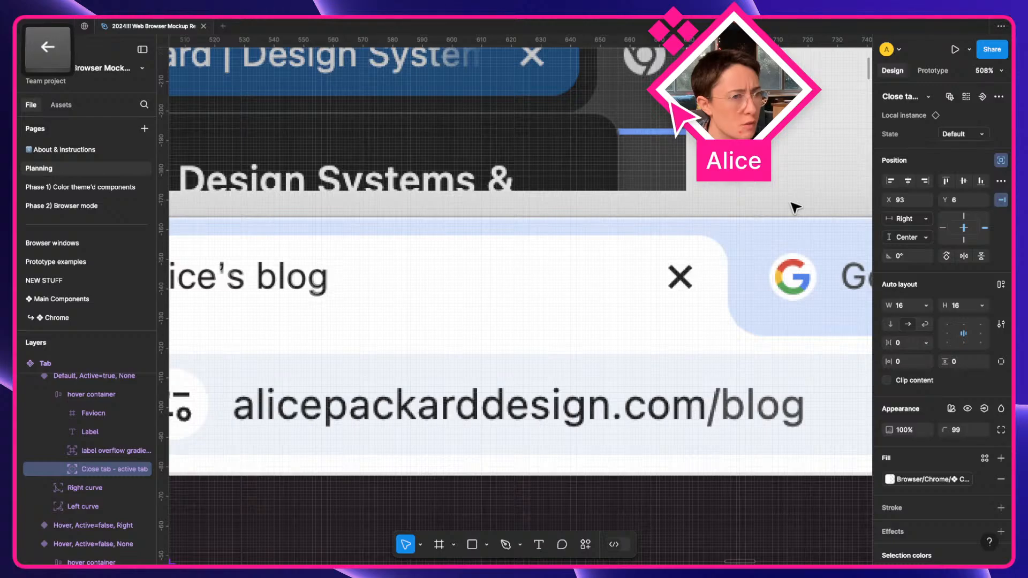
scroll(770, 231, "down", 3)
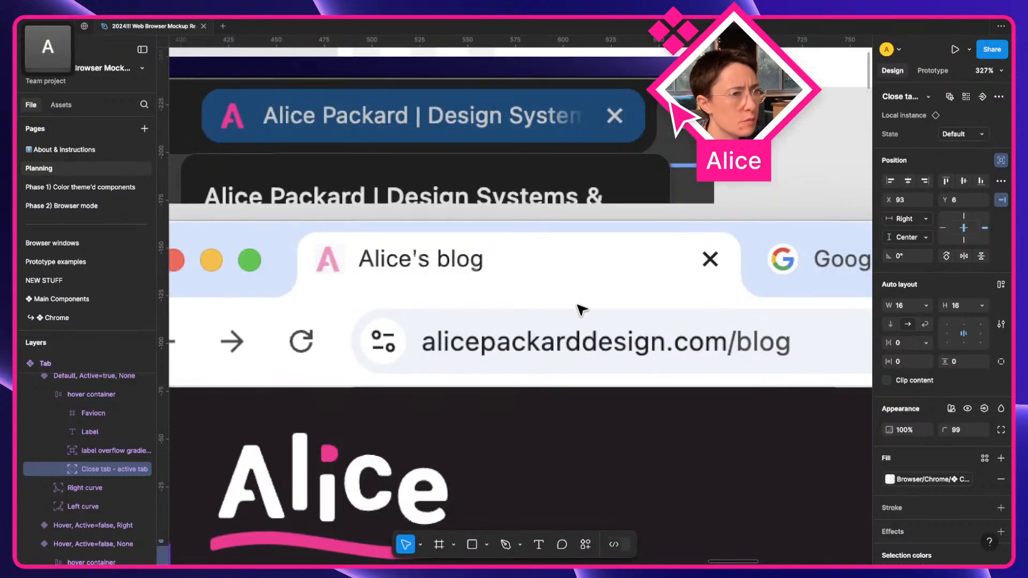
scroll(580, 320, "down", 2)
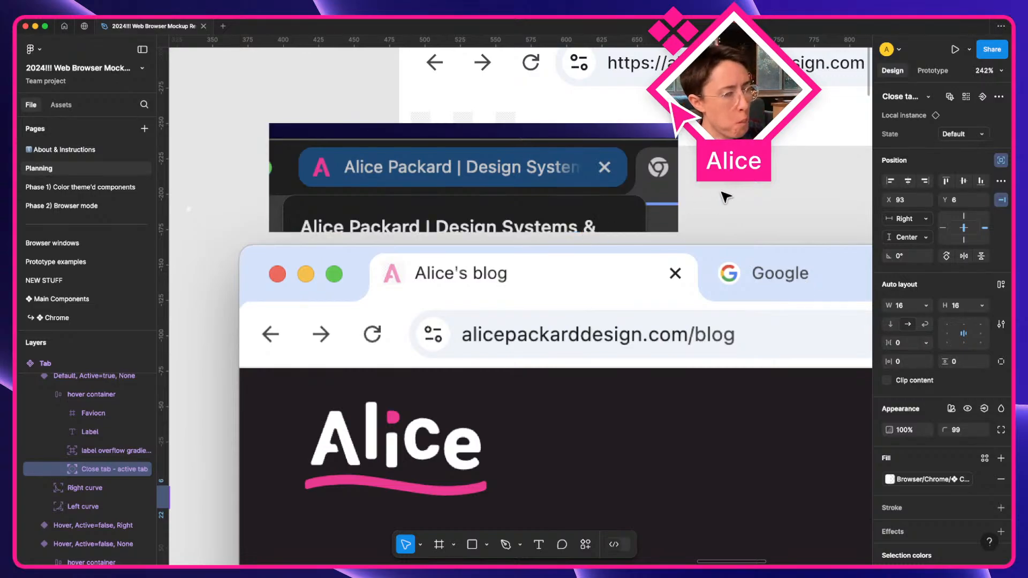
Undo an accidental move and shift-drag a copy of the blog tab into the second slot.
left_click_drag(602, 287, 628, 309)
key("super+z")
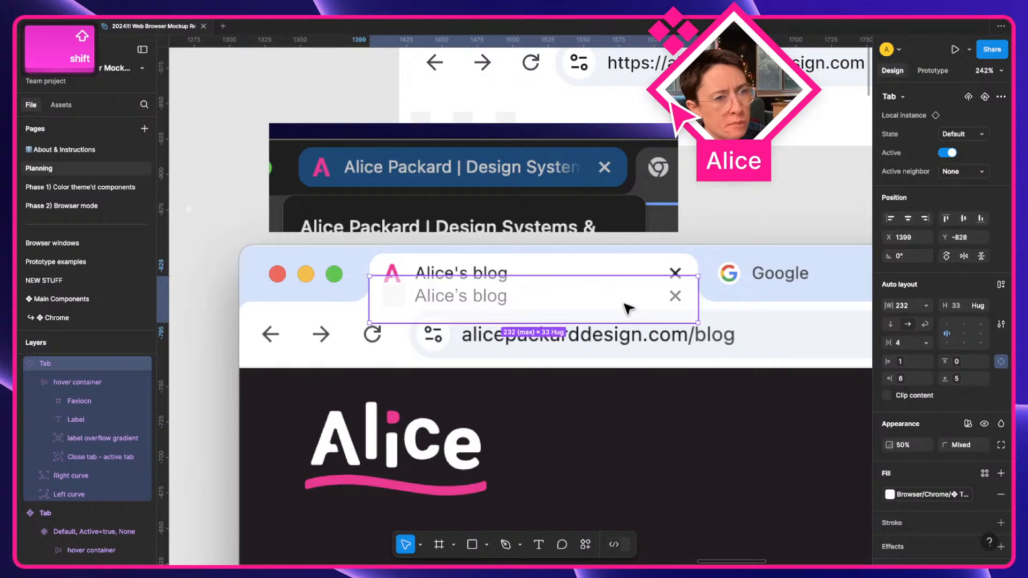
key("super+z")
scroll(627, 309, "right", 5)
left_click_drag(429, 290, 718, 294)
Change the second tab's label to 'Google'.
left_click(540, 277, "super")
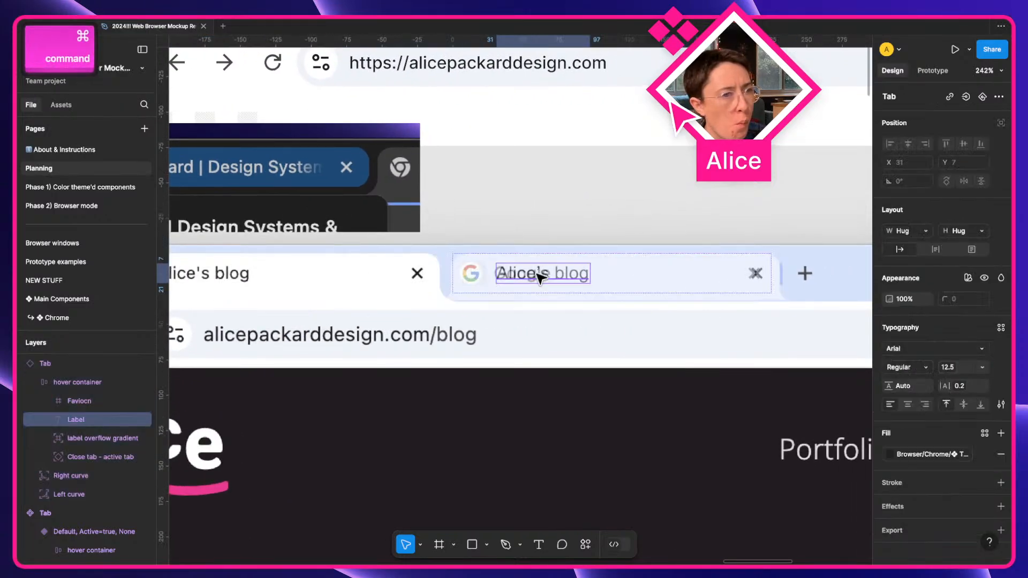
key("Return")
type("Google")
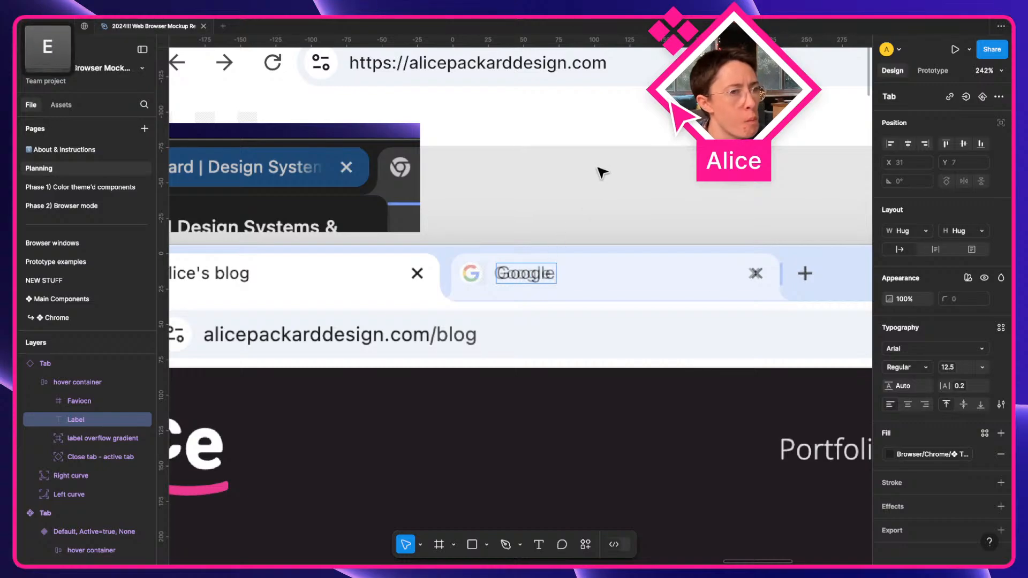
key("Escape")
Switch the Google tab to inactive and nudge it into place beside the blog tab.
left_click(579, 267)
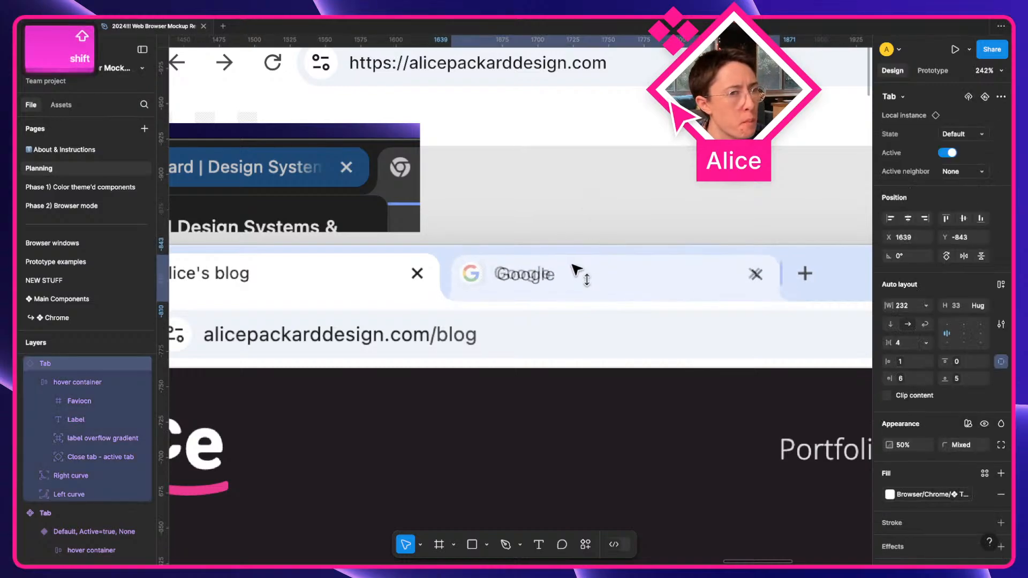
left_click_drag(577, 271, 577, 269)
key("Right")
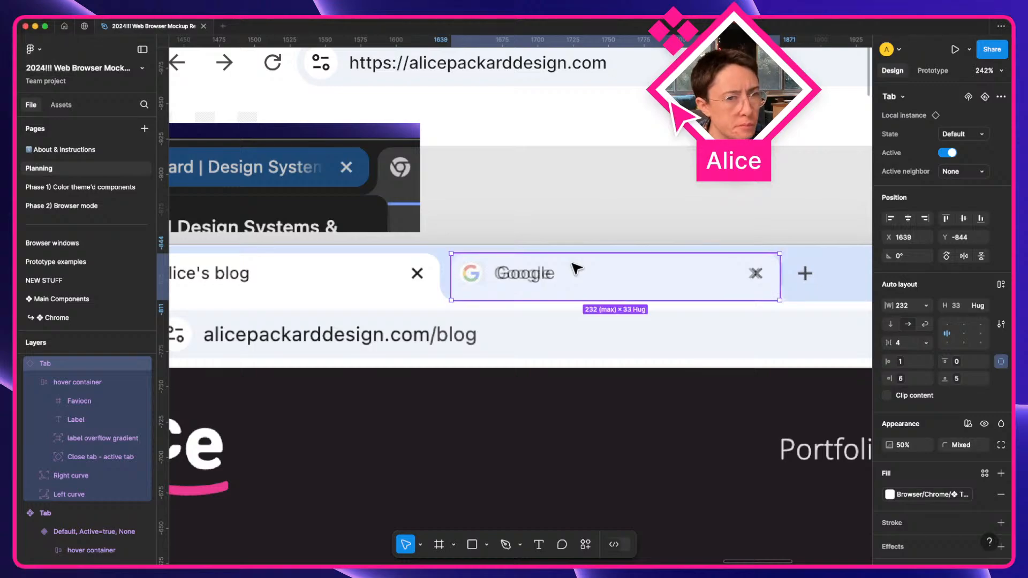
key("Right")
key("Left")
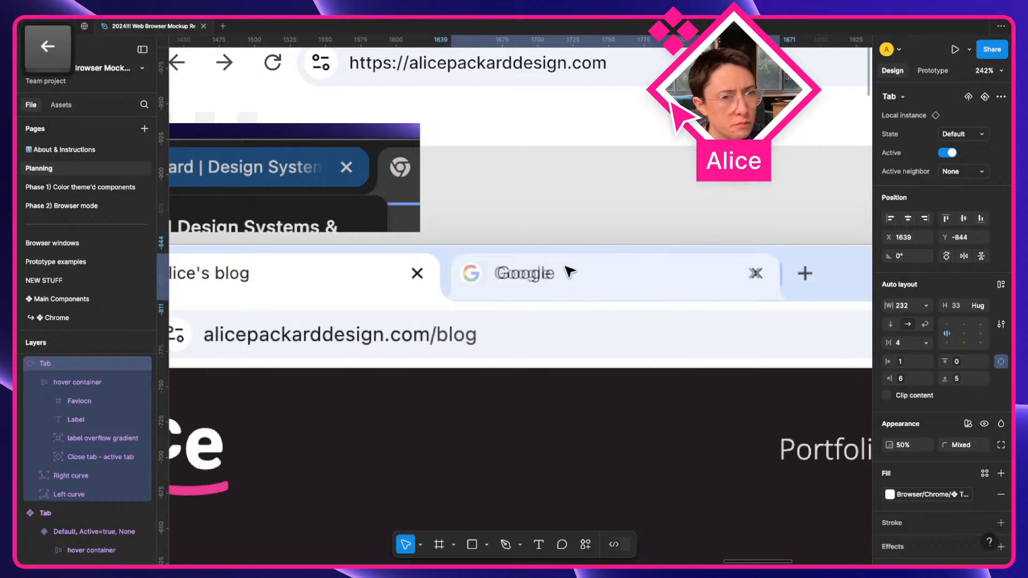
left_click(947, 154)
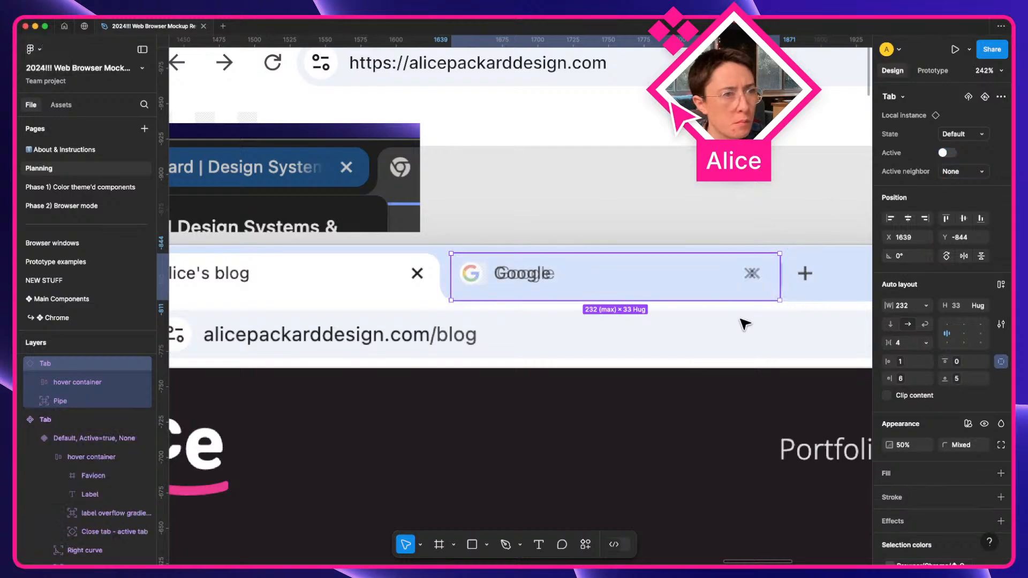
key("Right")
left_click_drag(733, 286, 732, 286)
scroll(798, 278, "up", 2)
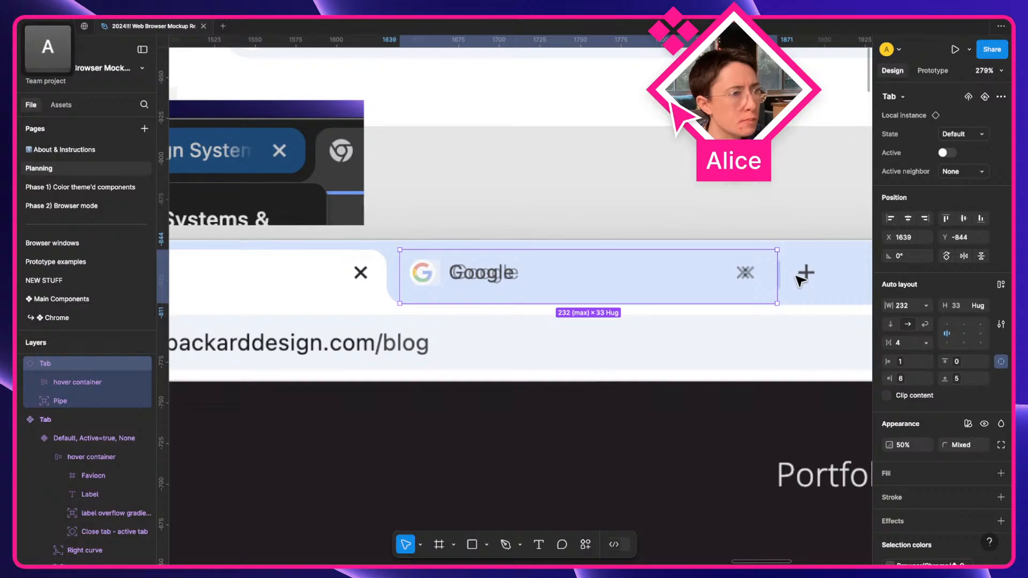
key("Right")
key("Right")
key("Right")
left_click_drag(619, 281, 610, 281)
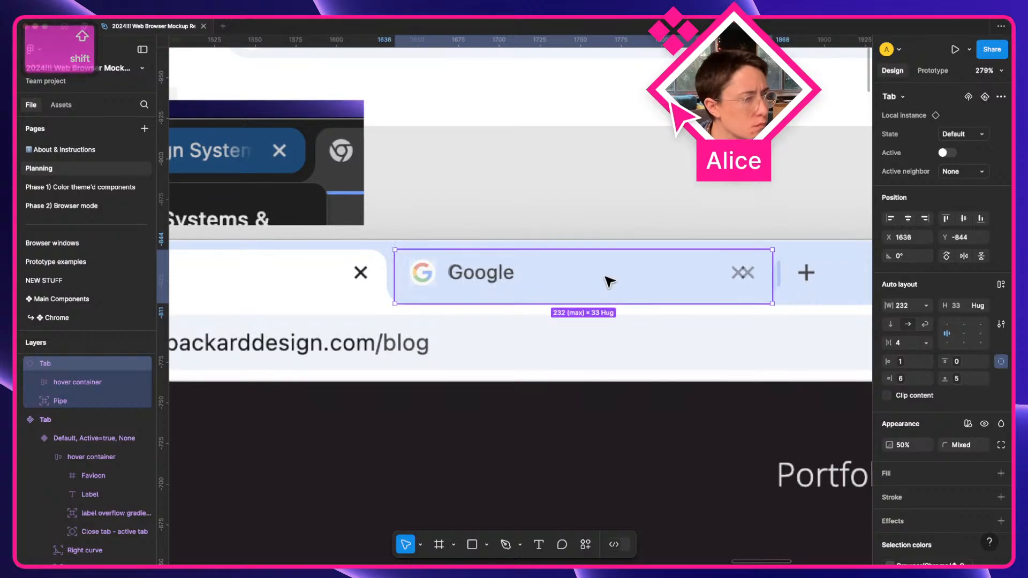
Drill into the Google tab's hover container to select its close icon vector.
scroll(589, 280, "up", 3)
scroll(589, 280, "right", 5)
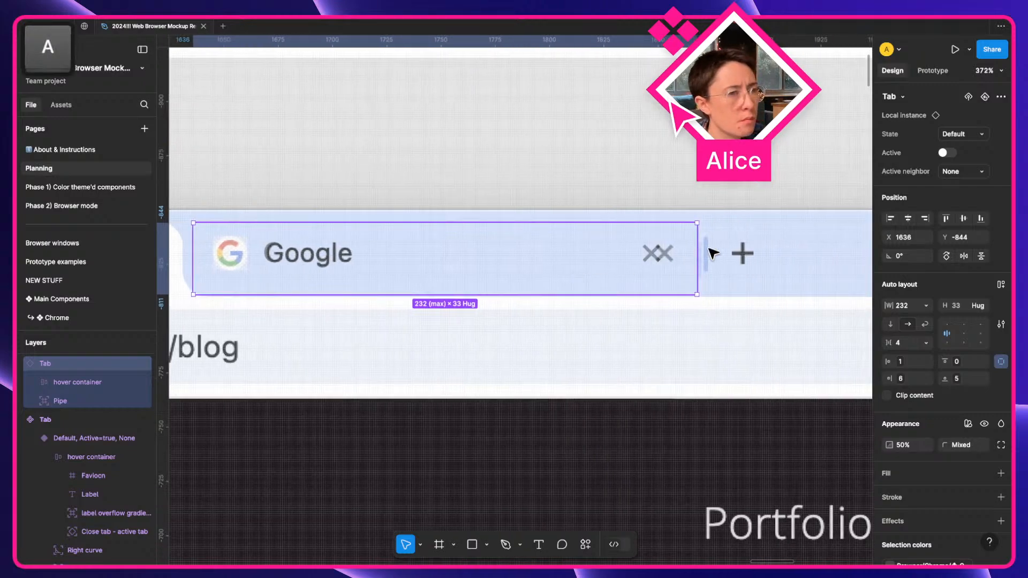
double_click(658, 254)
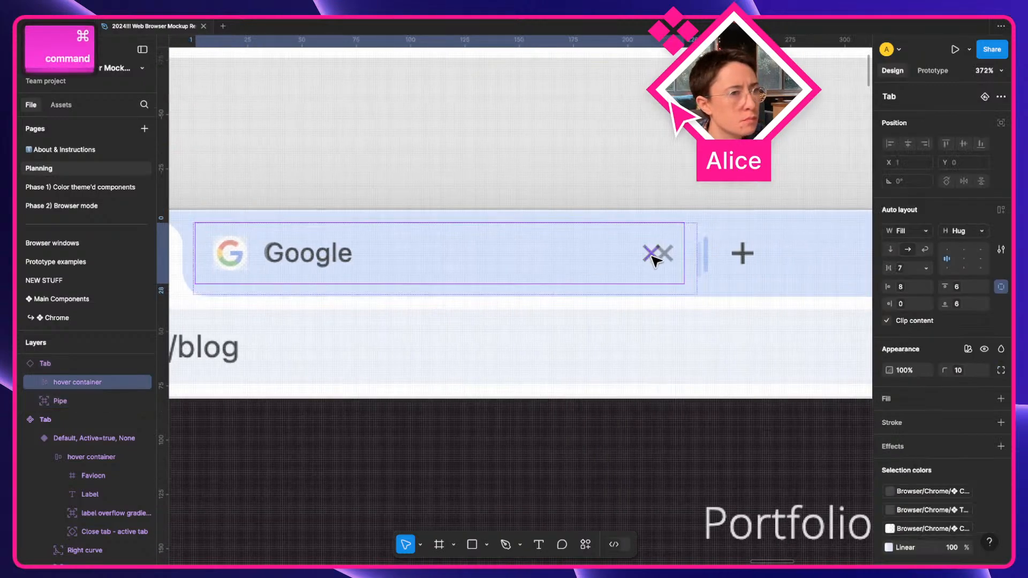
left_click(653, 256, "super")
scroll(654, 257, "down", 3)
Select the close icons in all three tab variant rows and nudge them right.
scroll(651, 255, "left", 9)
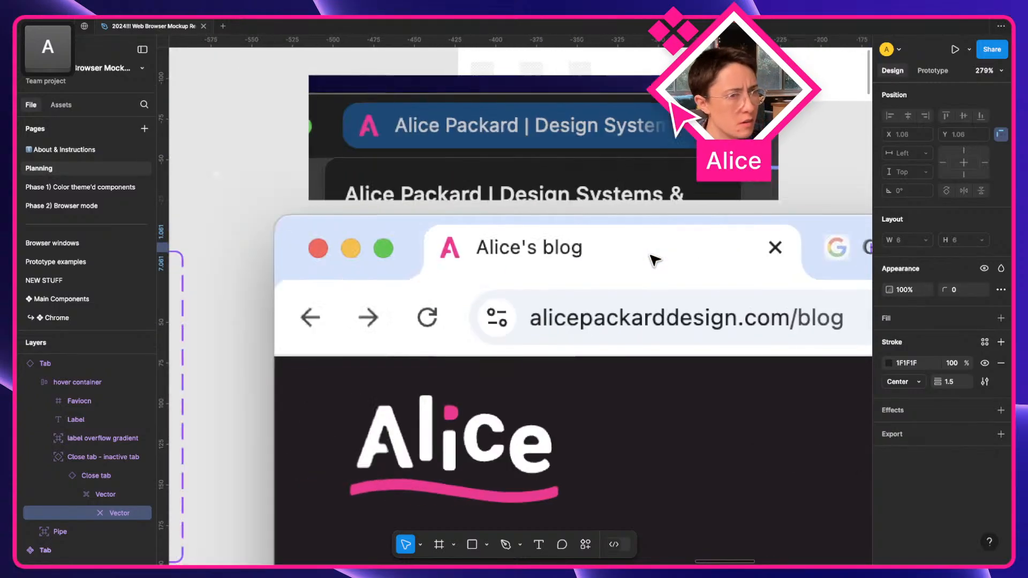
scroll(655, 260, "left", 10)
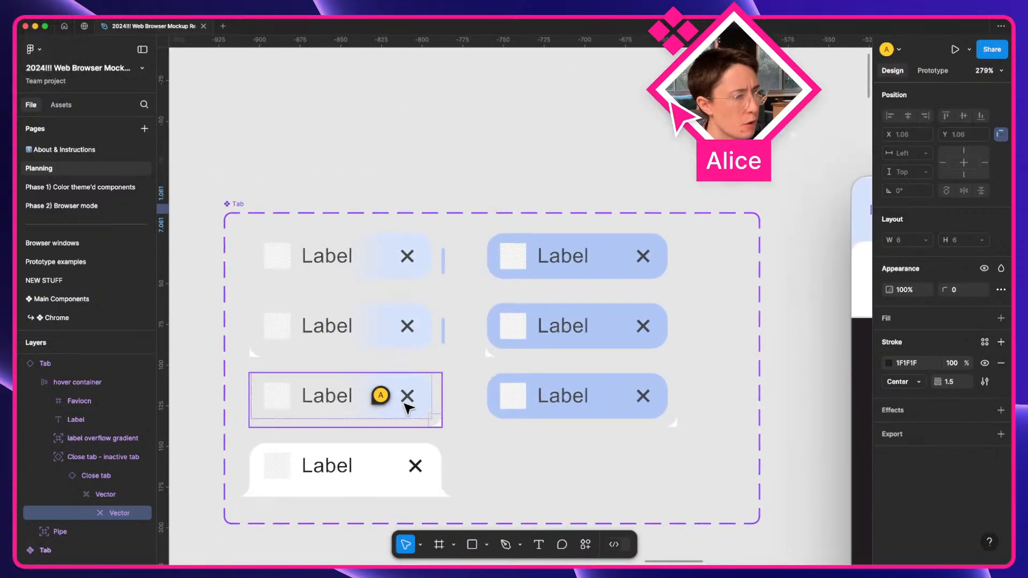
left_click(409, 399)
double_click(408, 396)
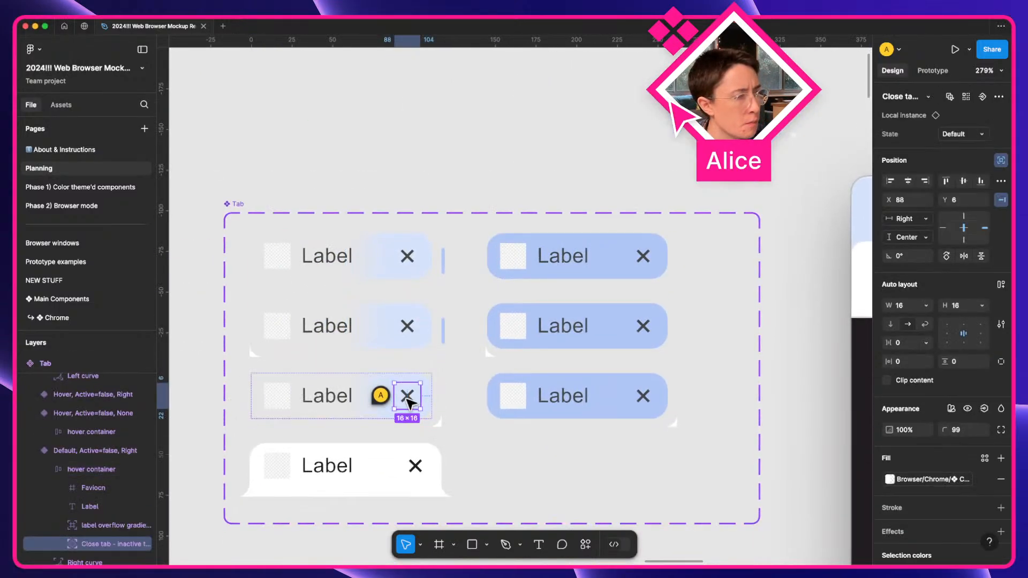
left_click(407, 328, "shift")
left_click(407, 256, "shift")
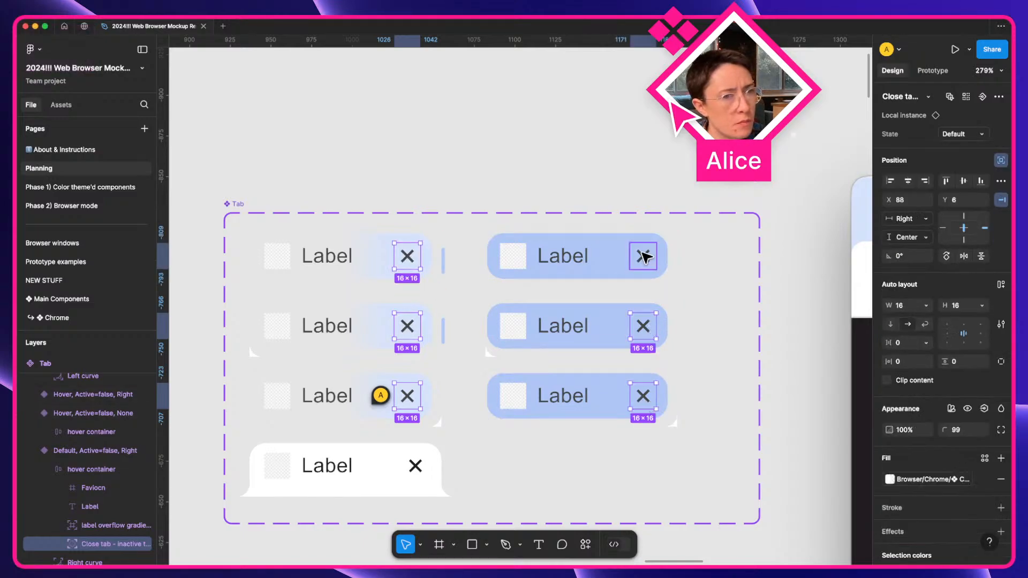
scroll(739, 290, "right", 10)
scroll(739, 291, "right", 8)
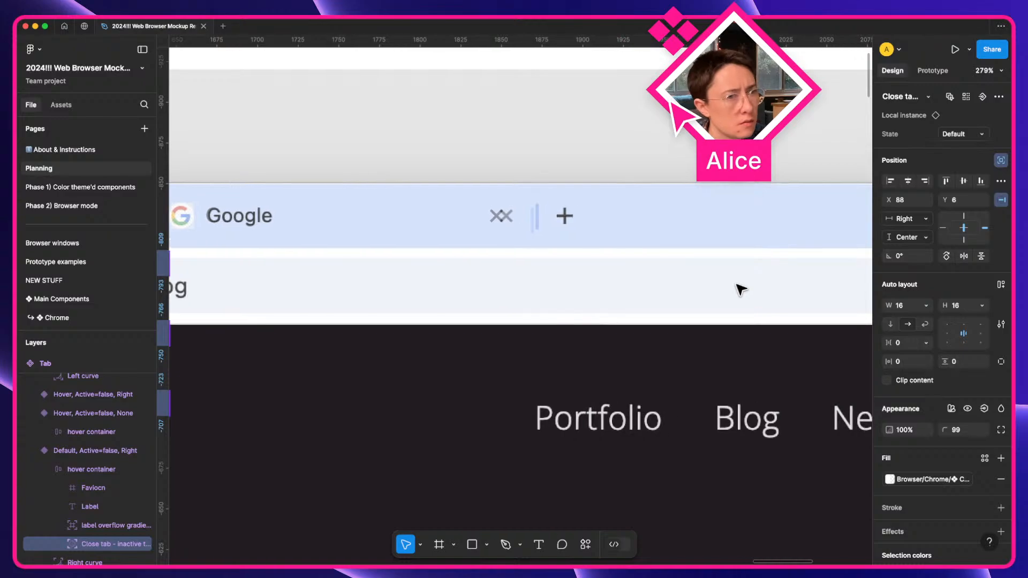
key("Right")
key("Right")
key("Right")
key("Right")
key("Right")
key("Right")
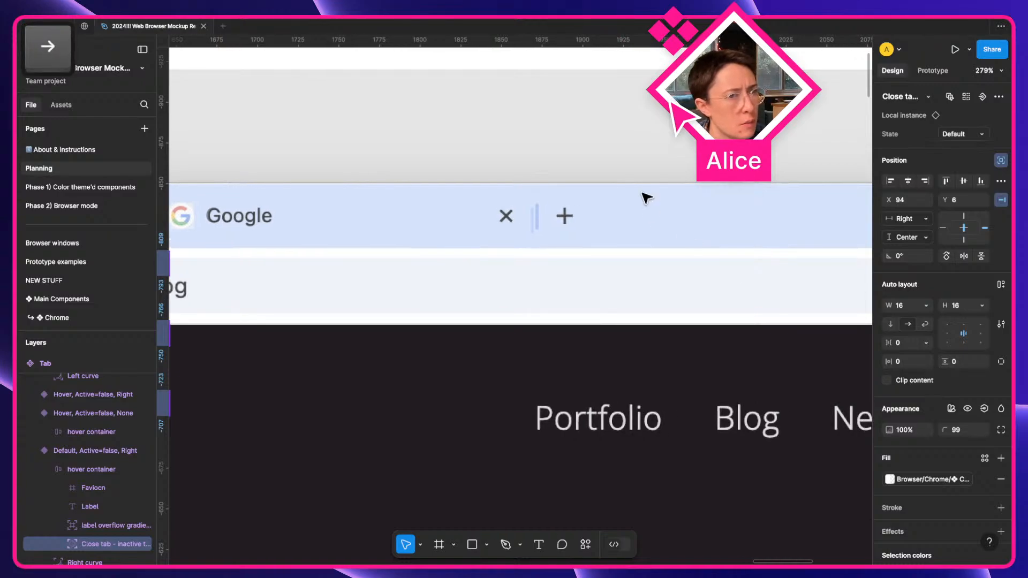
Select the Google tab instance in the browser mockup.
left_click(565, 134)
left_click(500, 236)
scroll(547, 216, "up", 5)
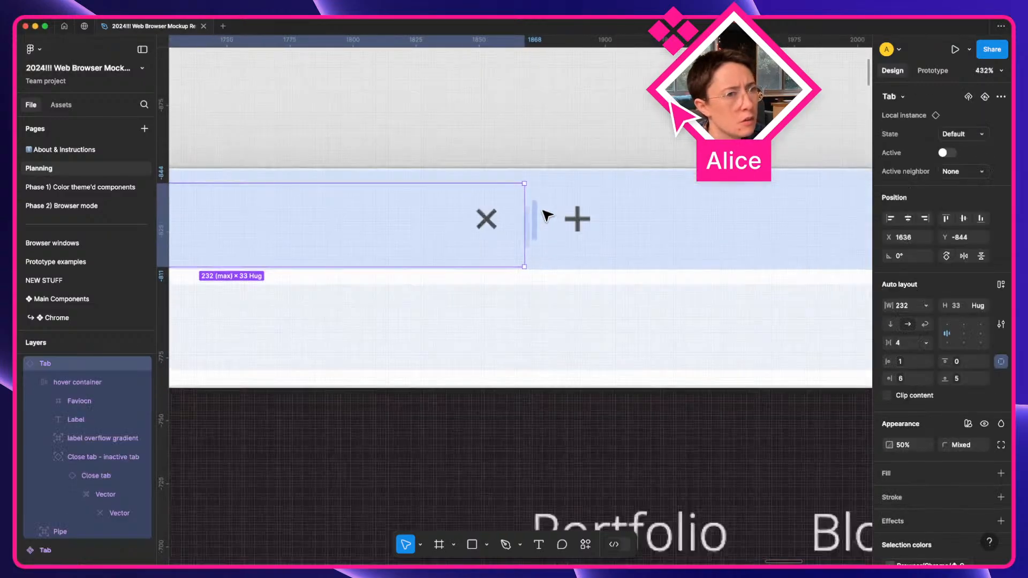
key("a")
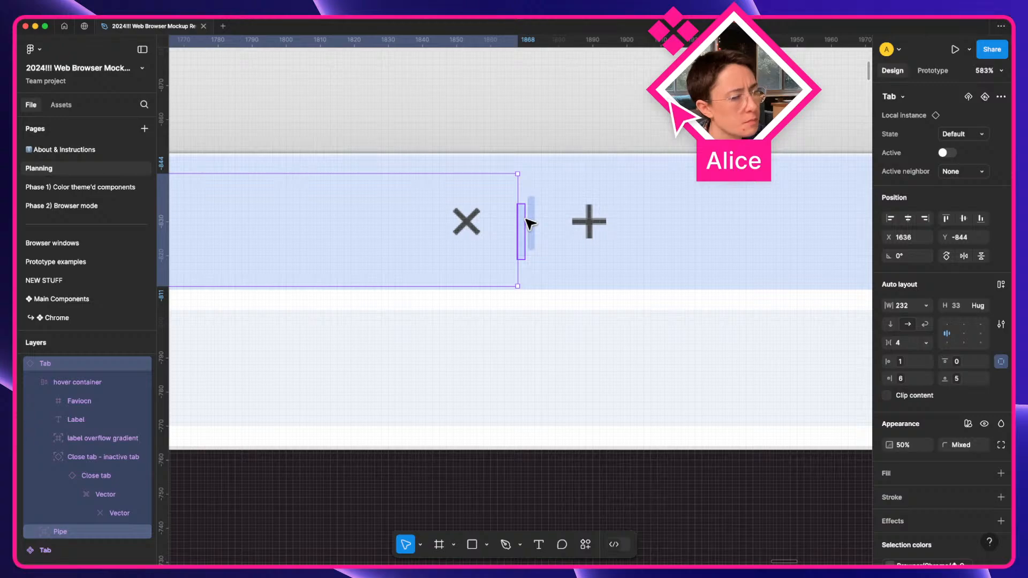
scroll(530, 224, "down", 6)
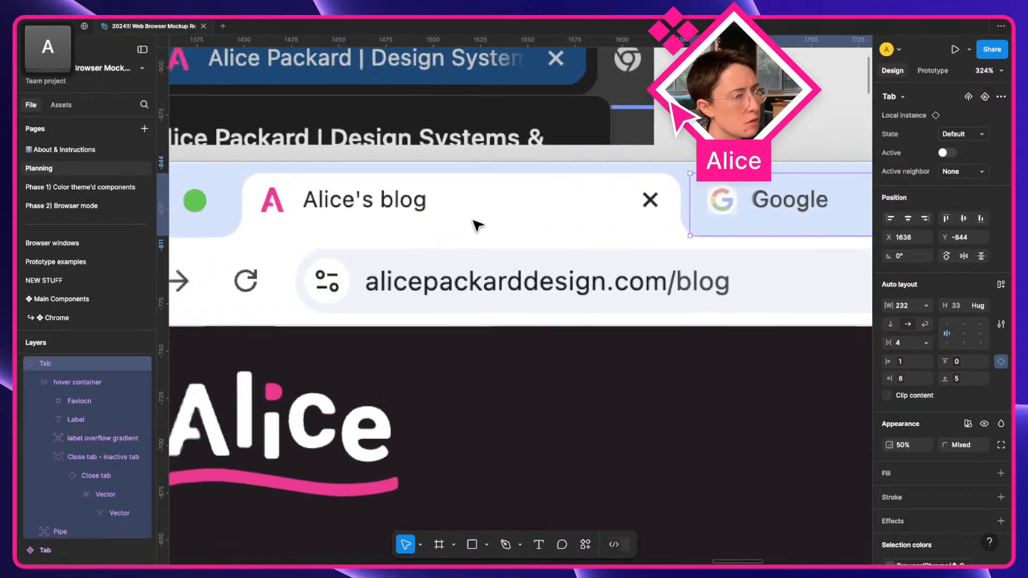
scroll(478, 225, "left", 10)
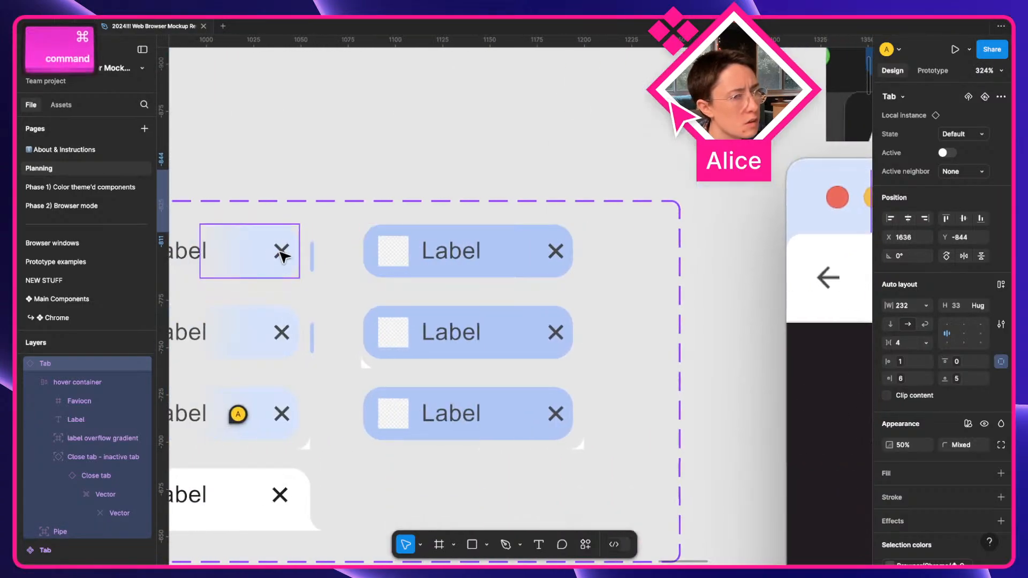
Multi-edit all matching Pipe dividers with Q and nudge them to X 121, Y 7.
left_click(313, 258, "super")
key("q")
scroll(522, 272, "right", 20)
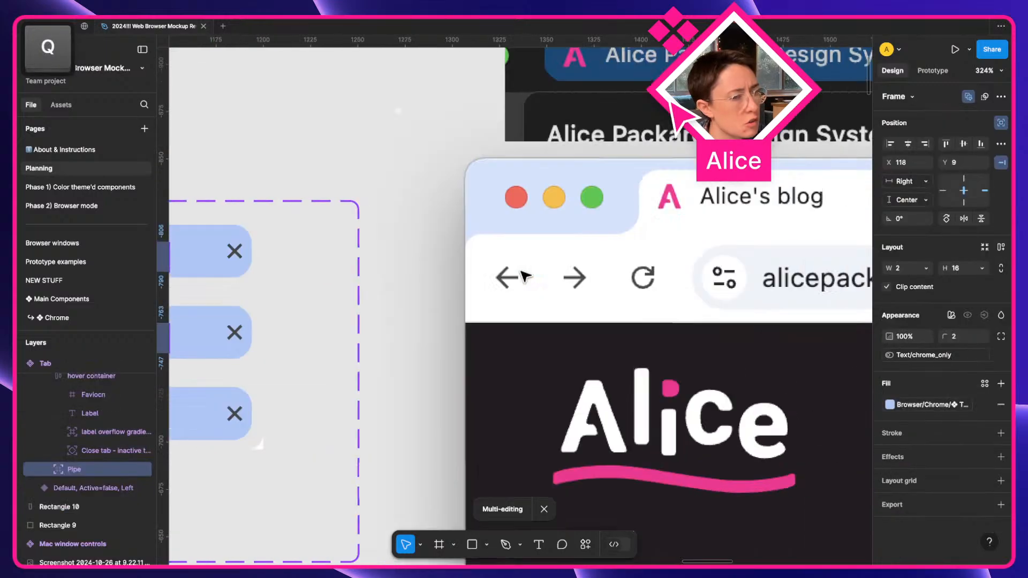
scroll(524, 275, "right", 10)
scroll(320, 239, "up", 3)
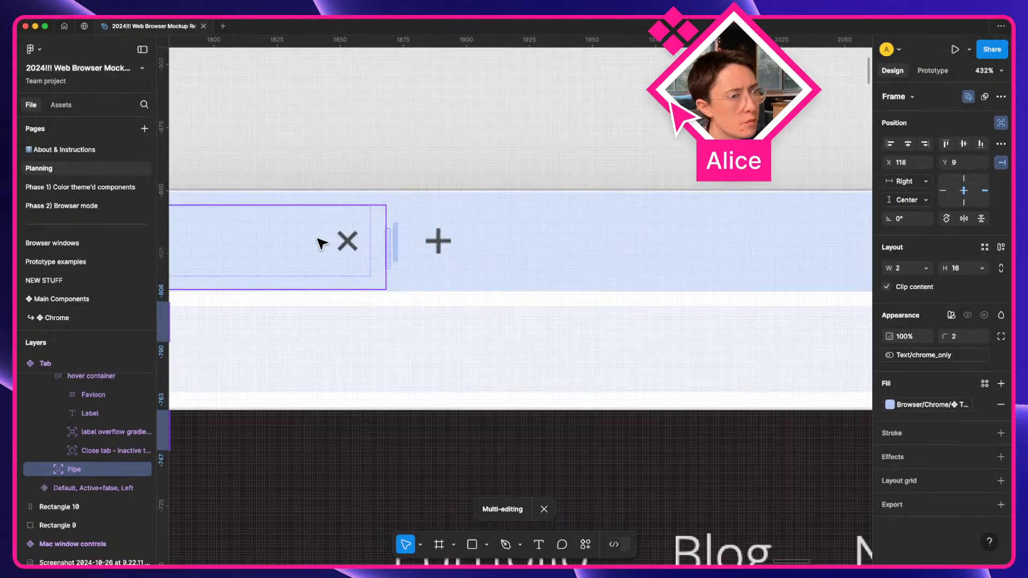
key("Up")
key("Down")
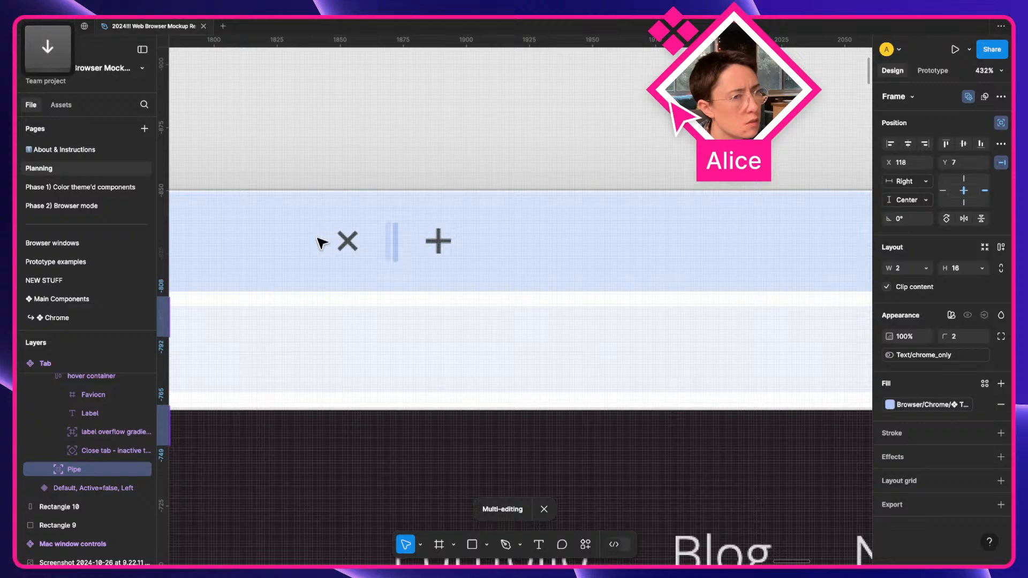
key("Right")
key("Right")
key("Right")
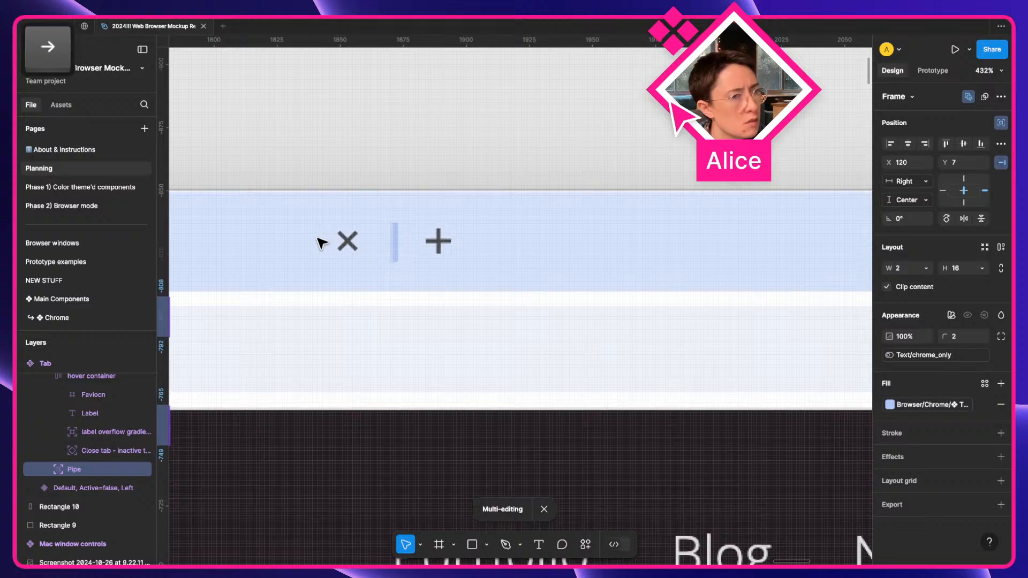
key("Up")
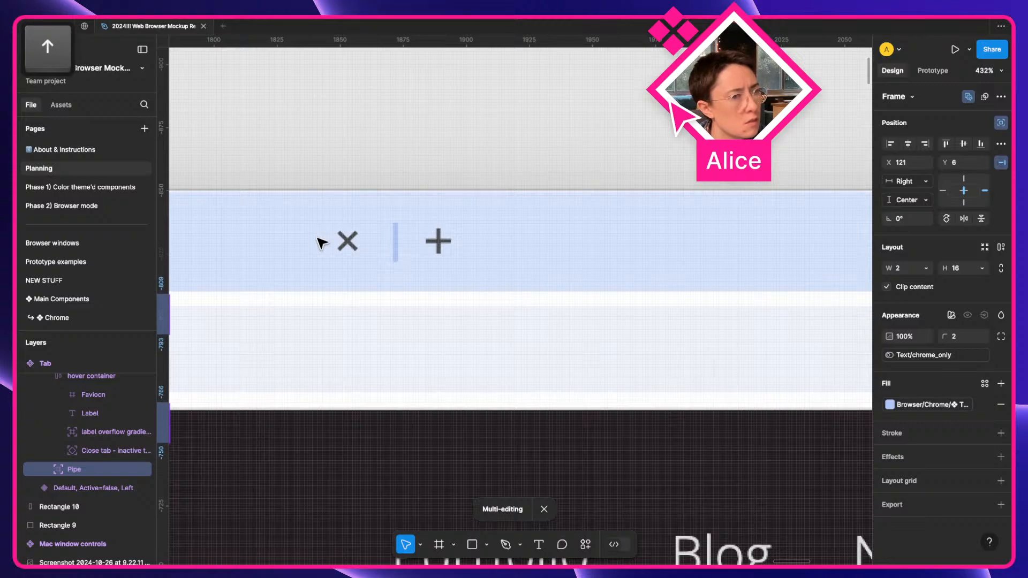
key("Down")
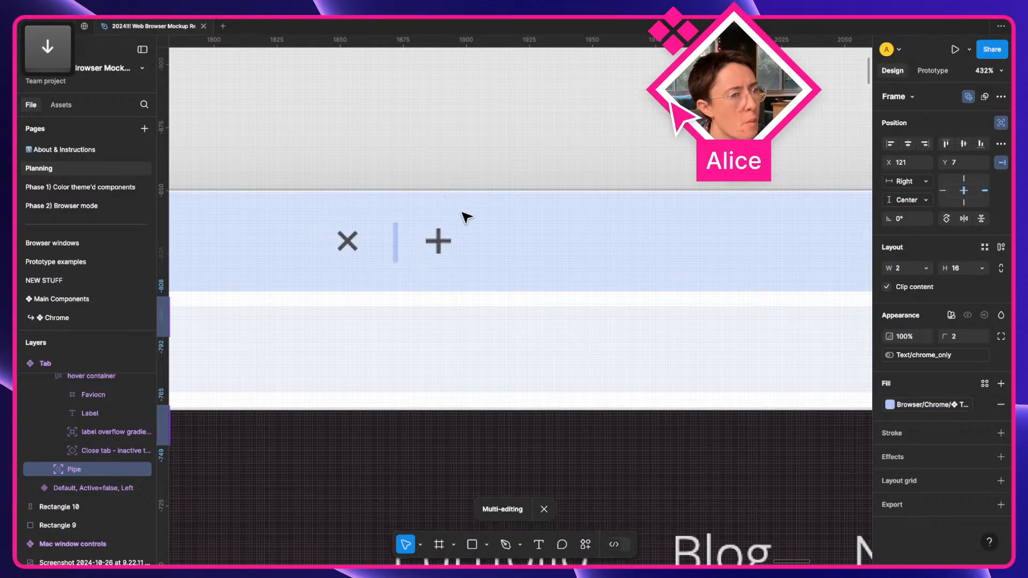
scroll(474, 234, "down", 5)
Clear the pipe selection and briefly select, then deselect, the Google tab in the mockup.
key("a")
left_click(484, 177)
scroll(484, 176, "left", 1)
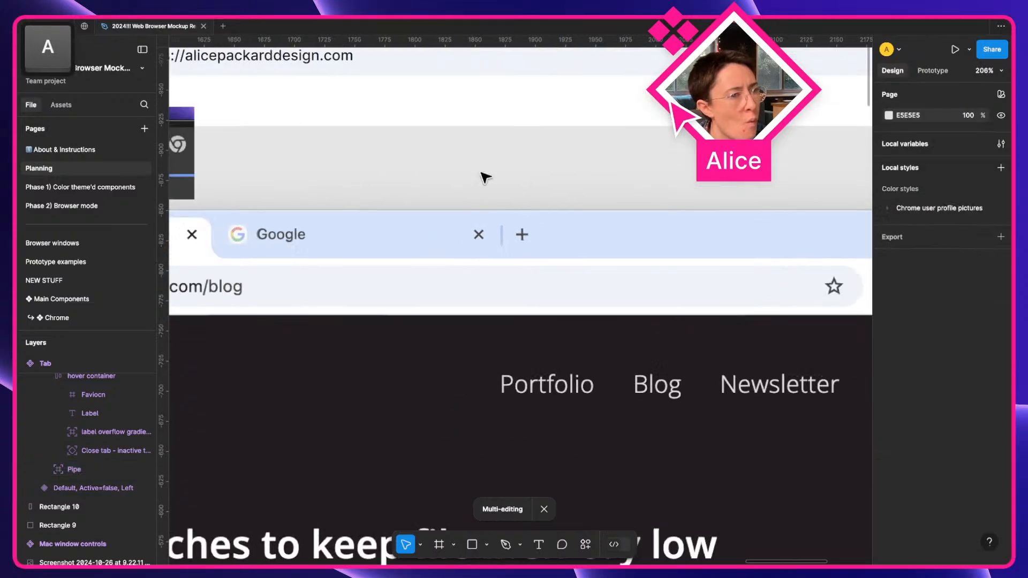
scroll(484, 177, "left", 2)
left_click(482, 244)
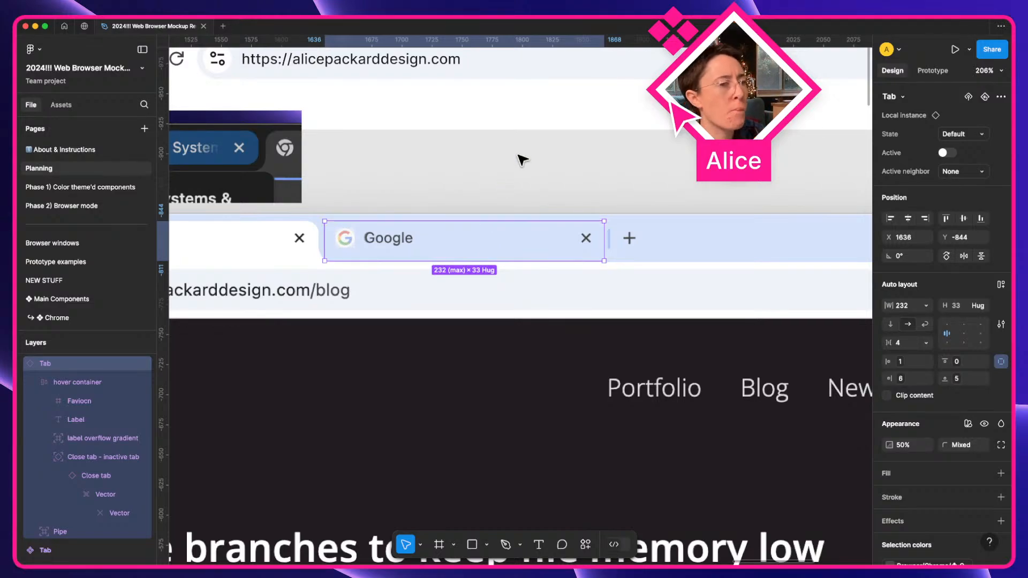
left_click(509, 165)
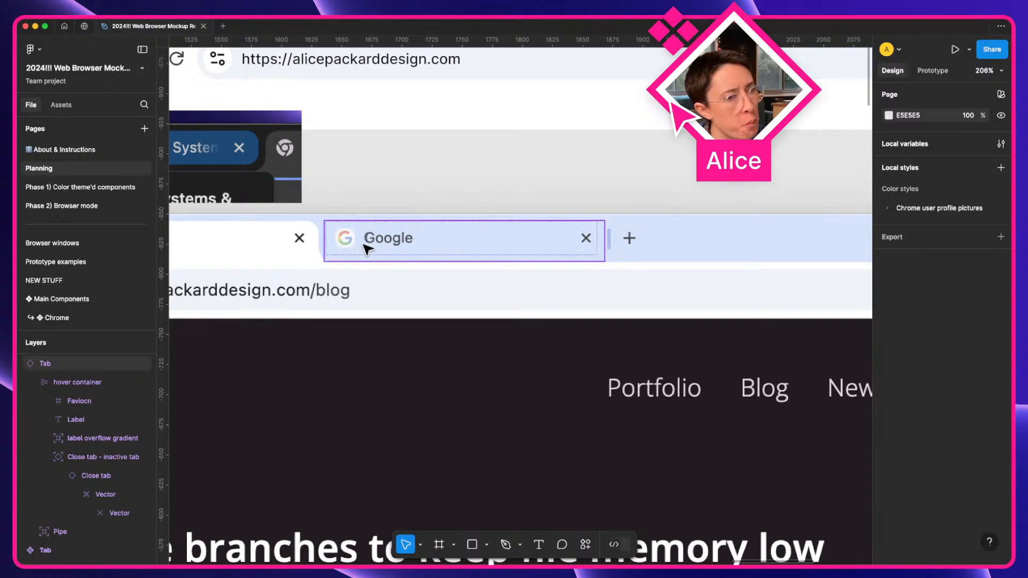
scroll(346, 253, "left", 15)
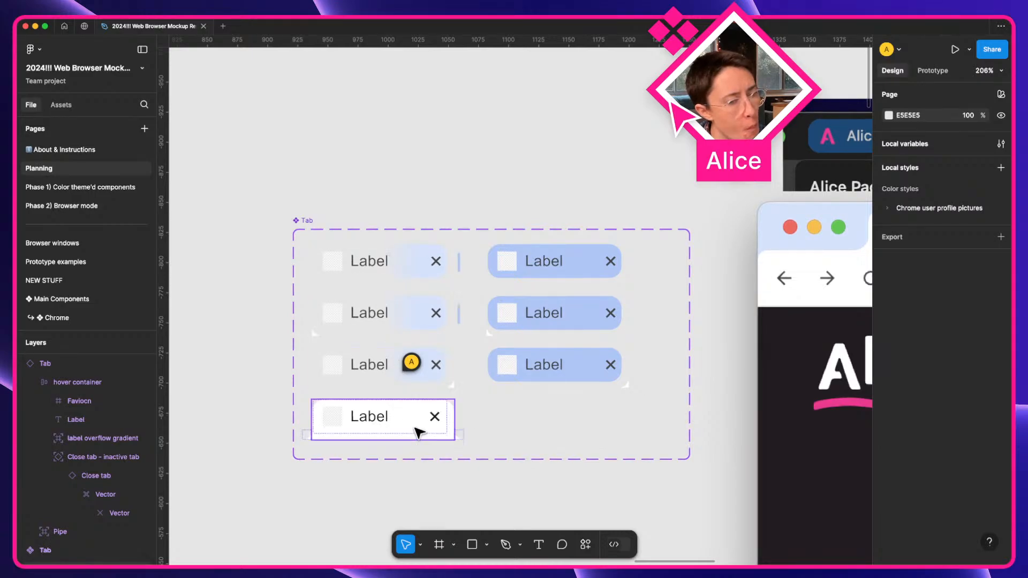
scroll(419, 431, "up", 5, "ctrl")
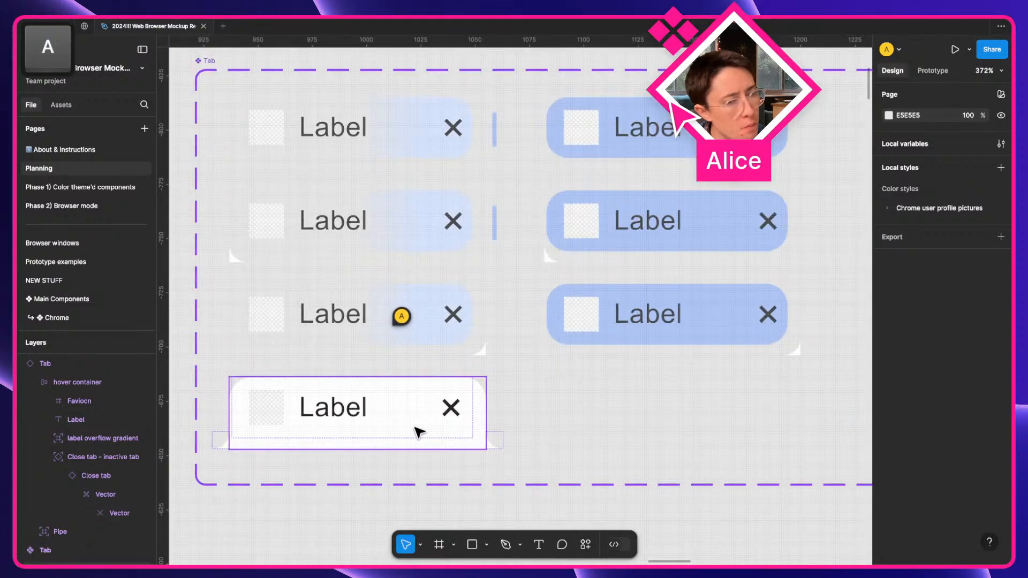
scroll(493, 316, "down", 5, "ctrl")
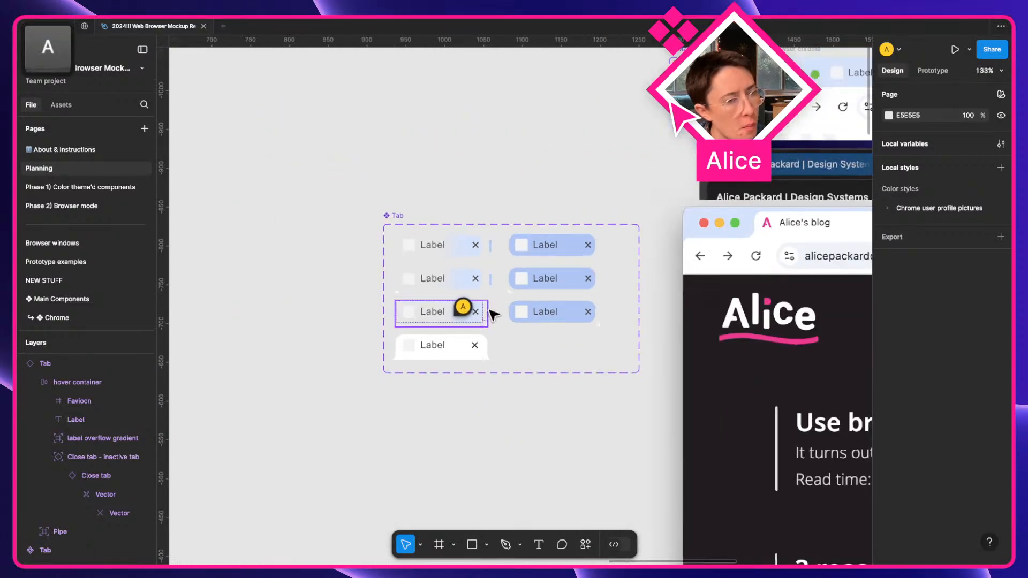
scroll(493, 316, "right", 5)
scroll(493, 316, "left", 10)
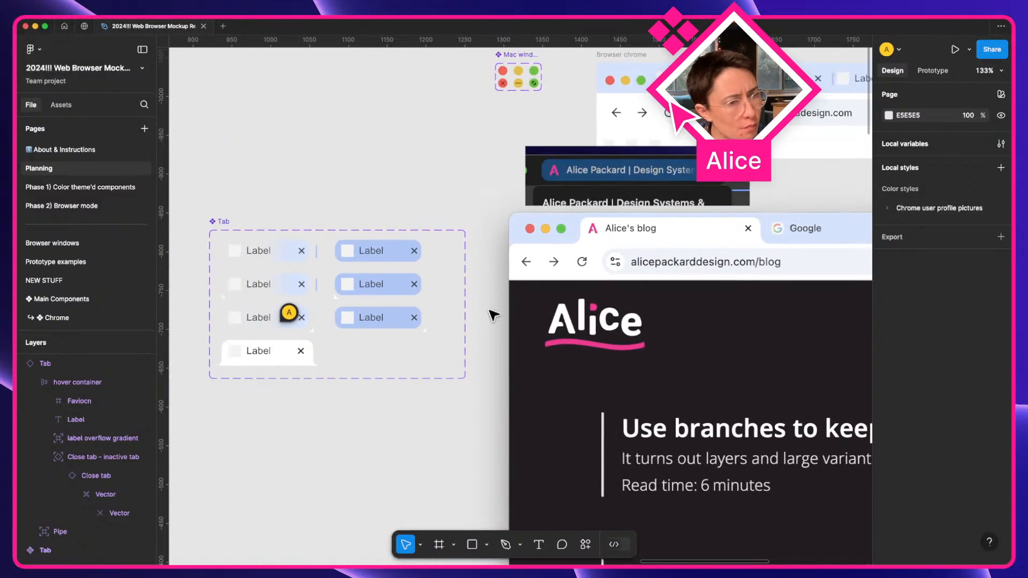
Option-drag two copies of the white active tab below the set, at X 937 and 1055.
left_click(272, 354)
left_click_drag(274, 354, 272, 460, "alt+shift")
scroll(272, 459, "left", 5)
scroll(272, 460, "down", 4)
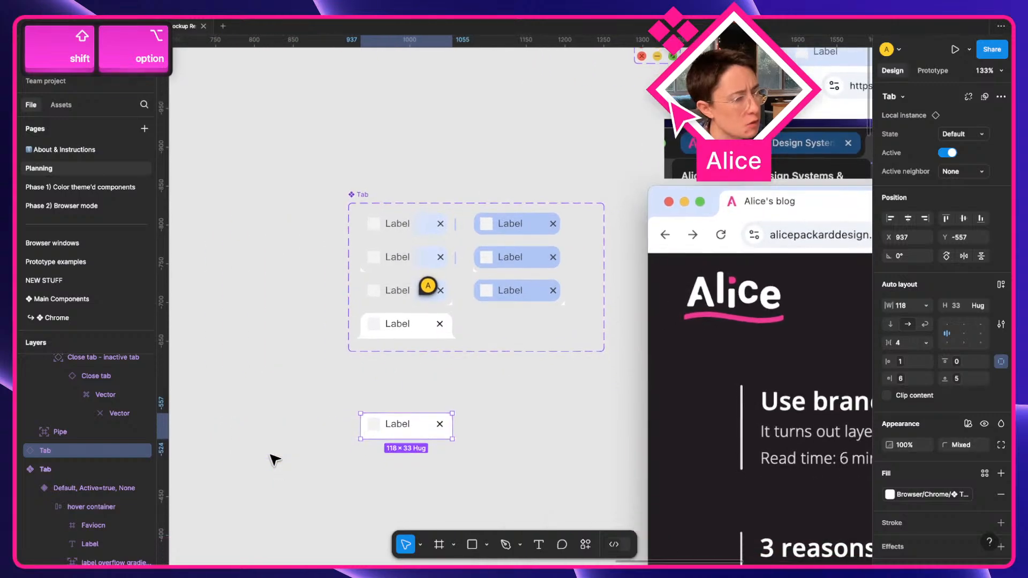
scroll(381, 351, "up", 3)
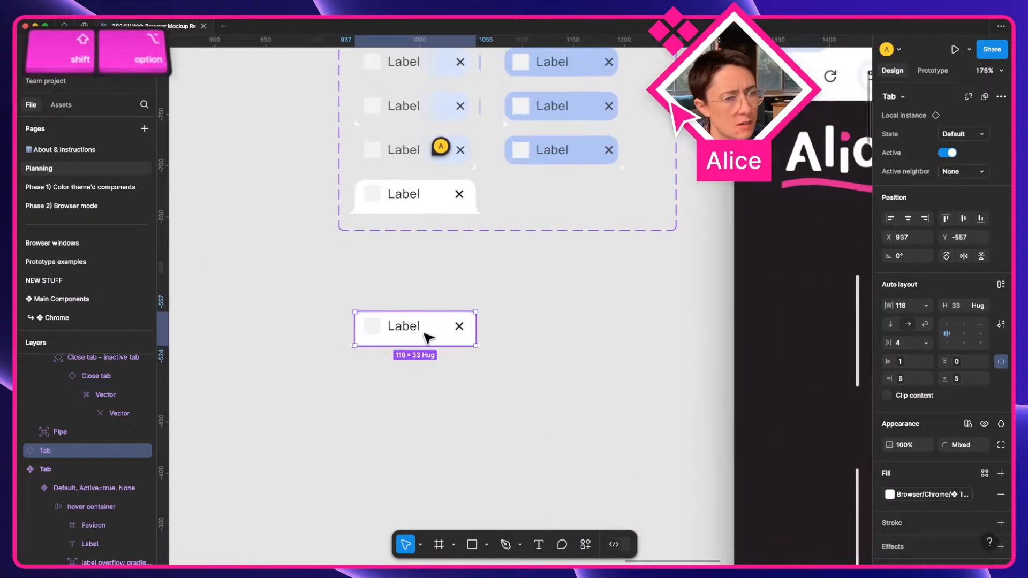
left_click_drag(407, 326, 542, 342, "alt+shift")
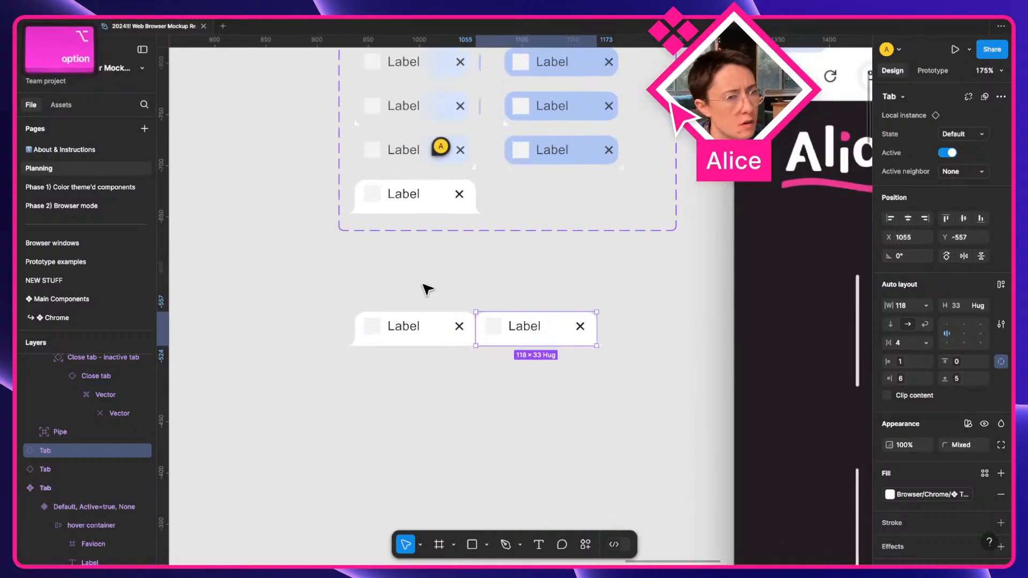
Wrap both tab copies in an auto-layout frame, make the second inactive, and duplicate it.
left_click_drag(427, 290, 544, 339)
key("shift+a")
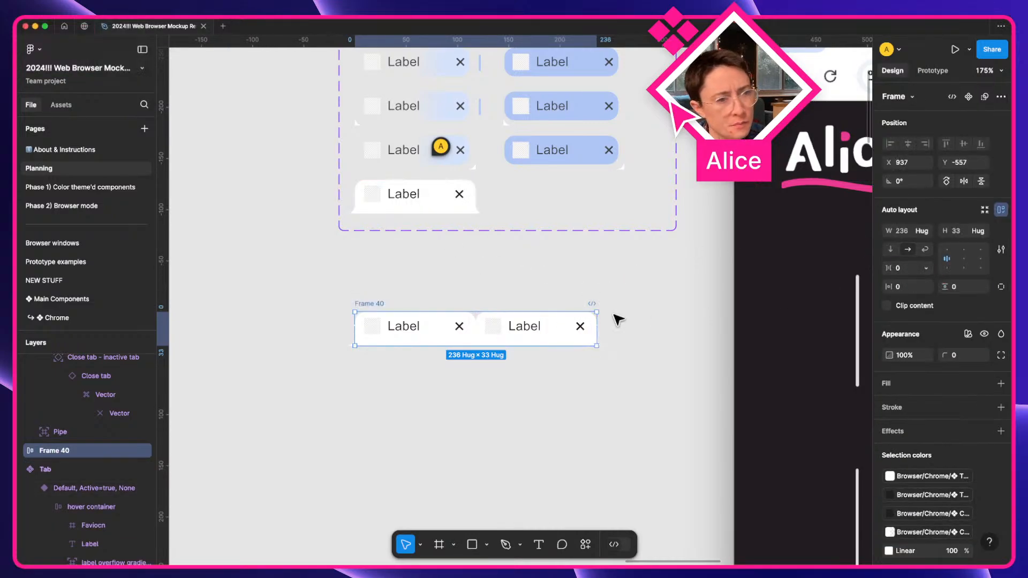
left_click(557, 326)
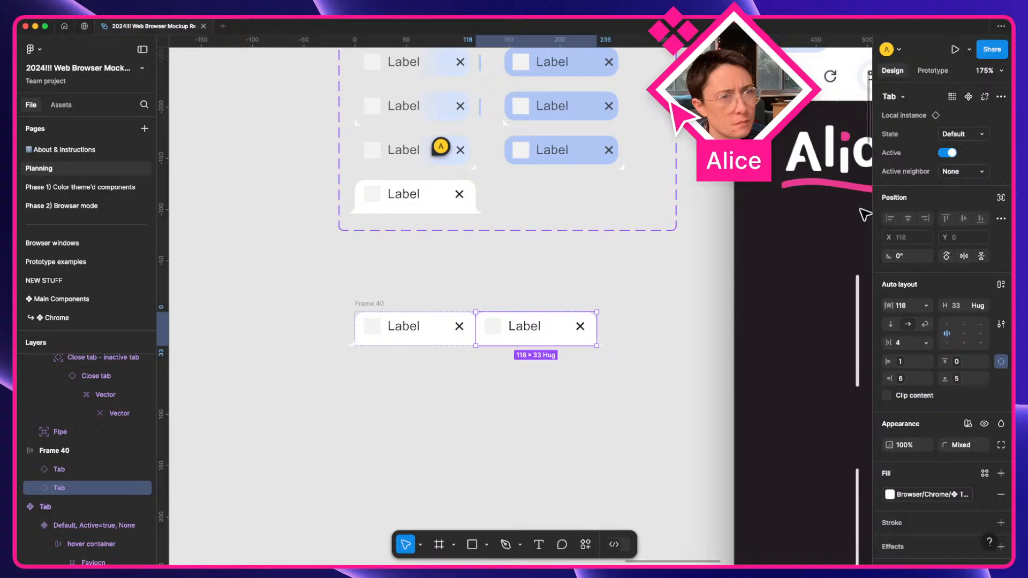
left_click(943, 161)
left_click(588, 276)
left_click(524, 335)
key("super+d")
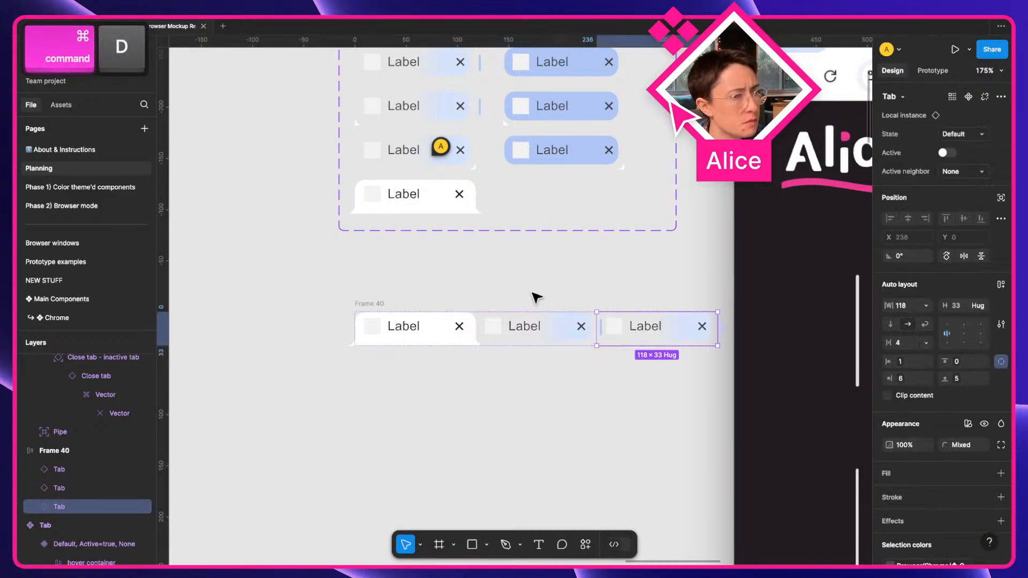
Set the second tab's active neighbour to Left and keep the third tab's as None.
left_click(525, 324)
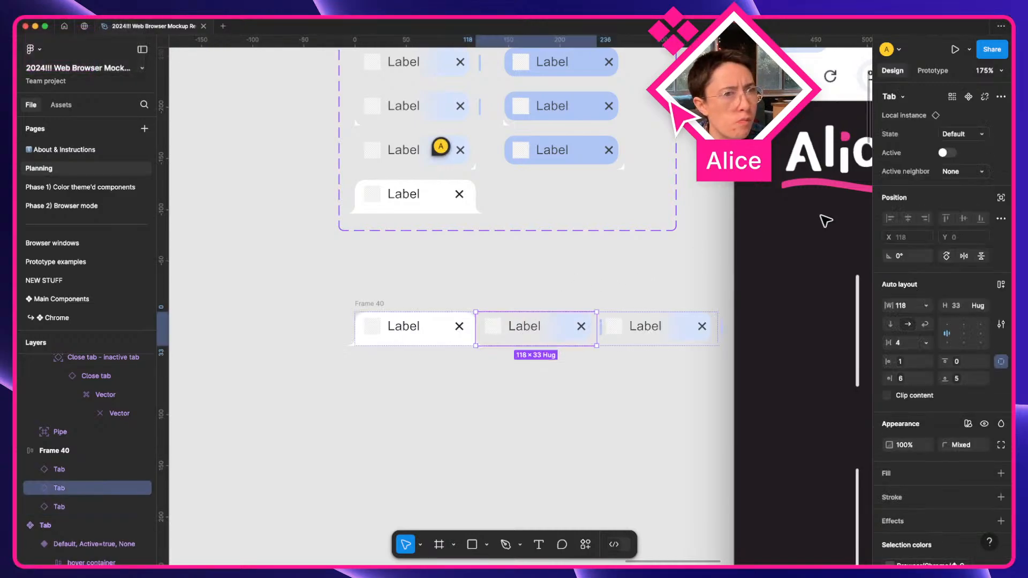
left_click(949, 174)
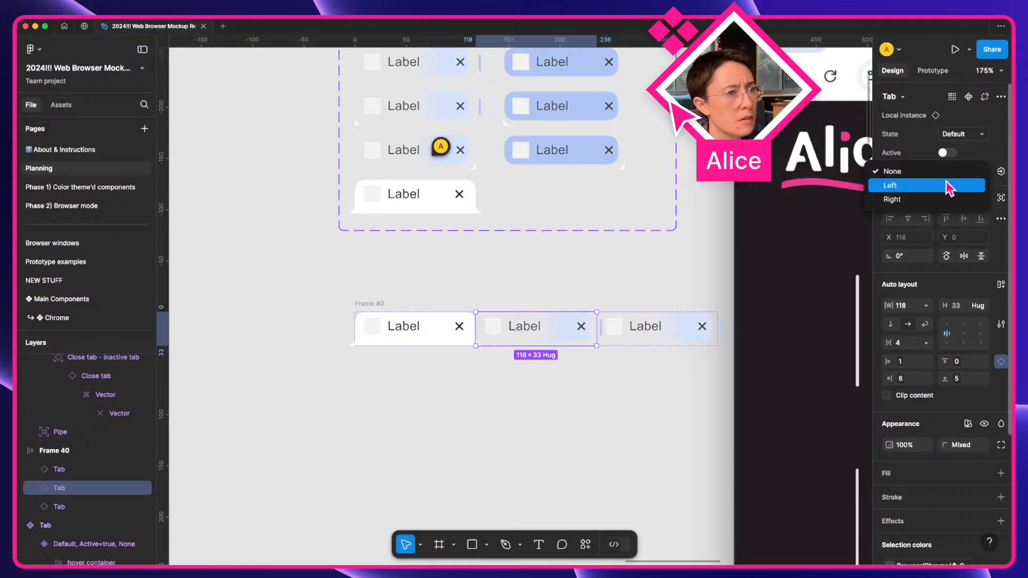
left_click(926, 186)
left_click(712, 278)
left_click(663, 335)
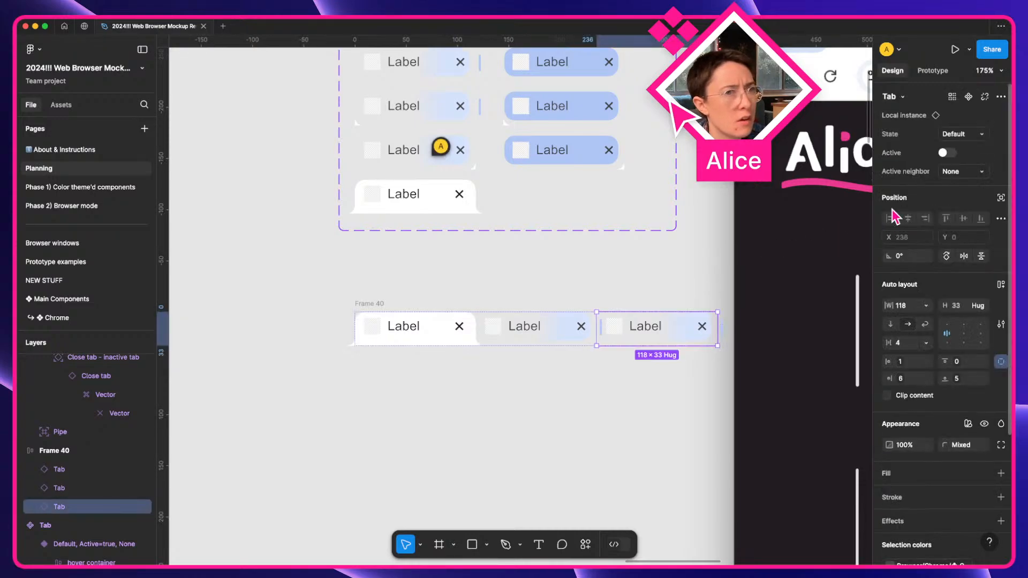
left_click(959, 172)
left_click(959, 177)
left_click(647, 300)
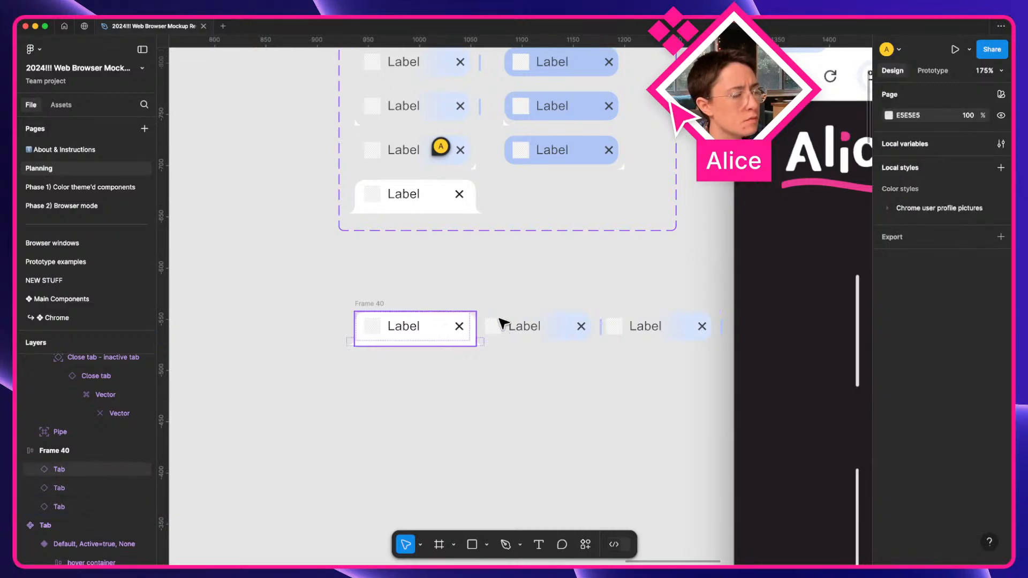
Try moving the second tab into the first slot, then undo the reordering.
left_click_drag(544, 325, 415, 326)
key("super+z")
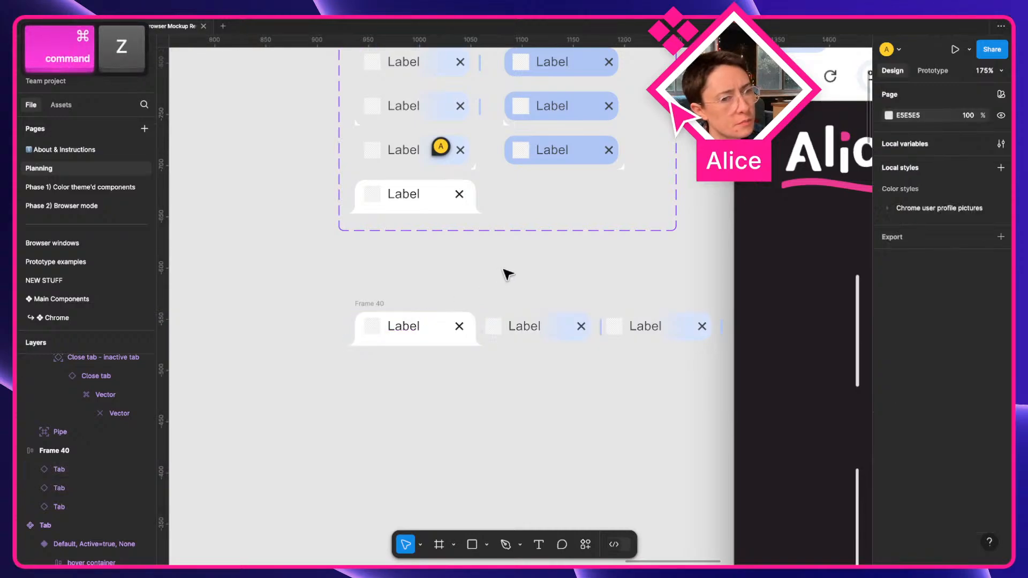
scroll(508, 274, "up", 3)
scroll(508, 275, "right", 2)
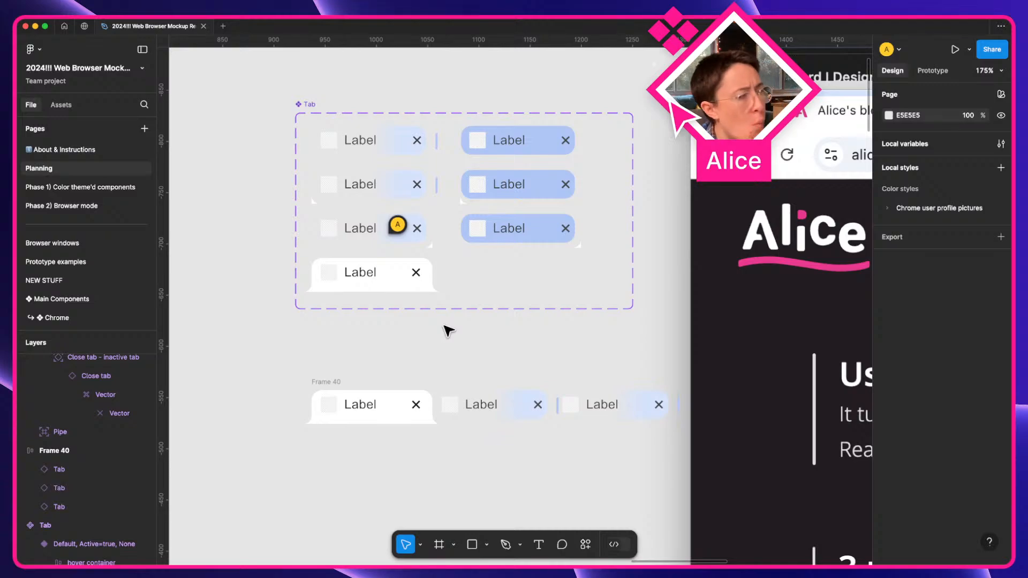
Reorder the tabs so the active tab is second, with the first tab's neighbour Right and the third's Left.
left_click_drag(328, 386, 247, 367)
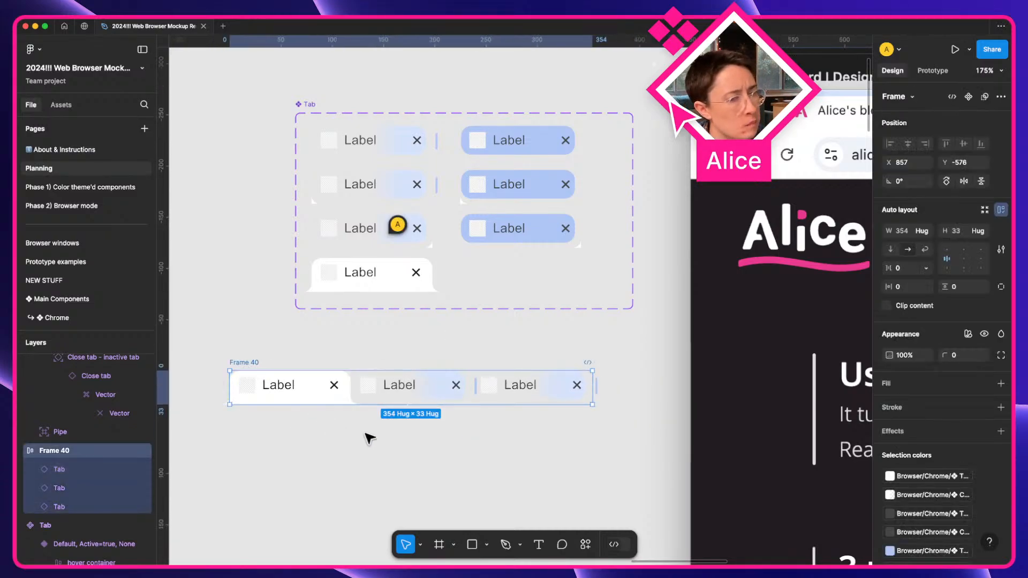
left_click(323, 385)
key("ctrl+bracketright")
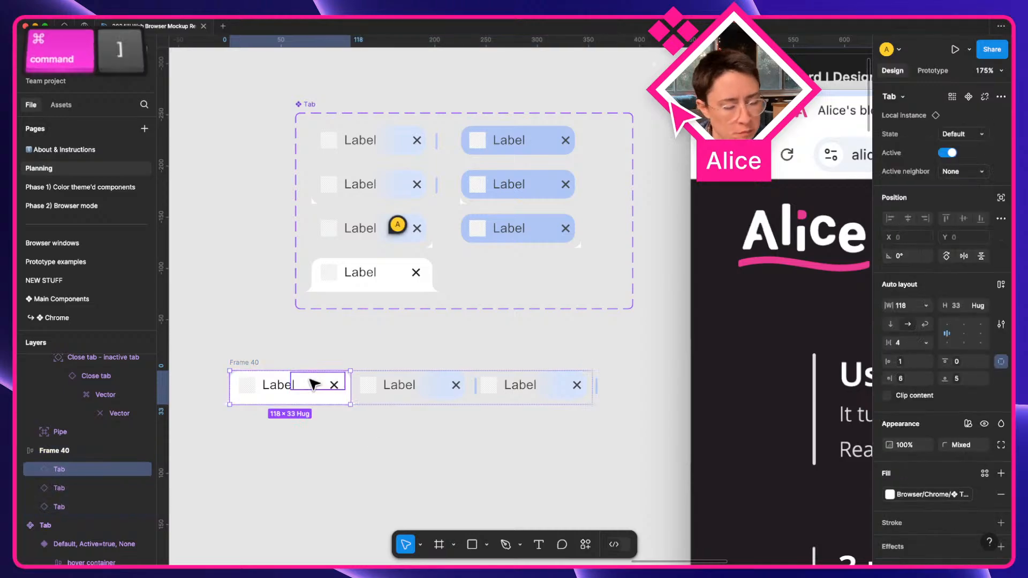
left_click(305, 383)
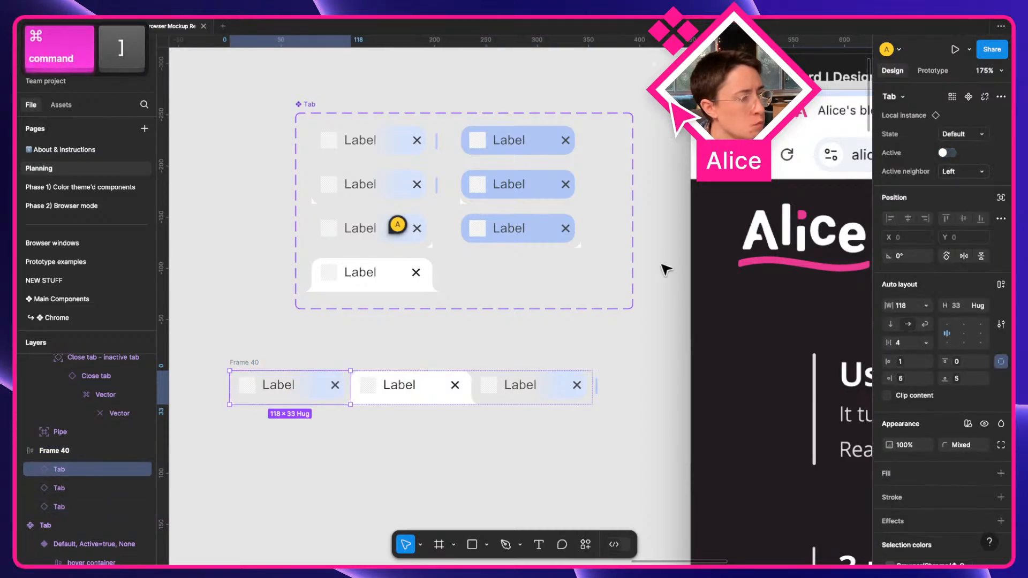
left_click(970, 174)
left_click(955, 188)
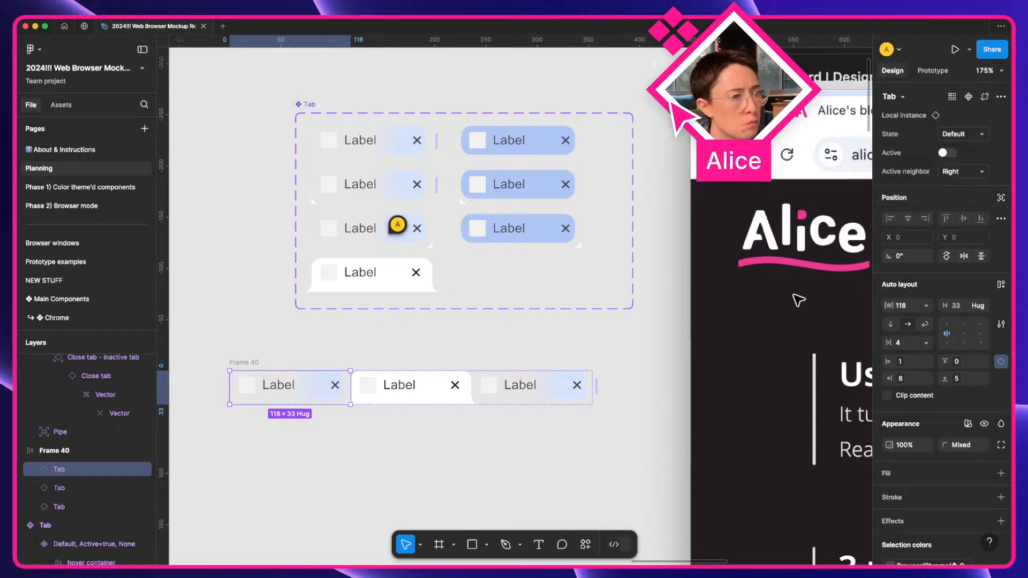
left_click(567, 382)
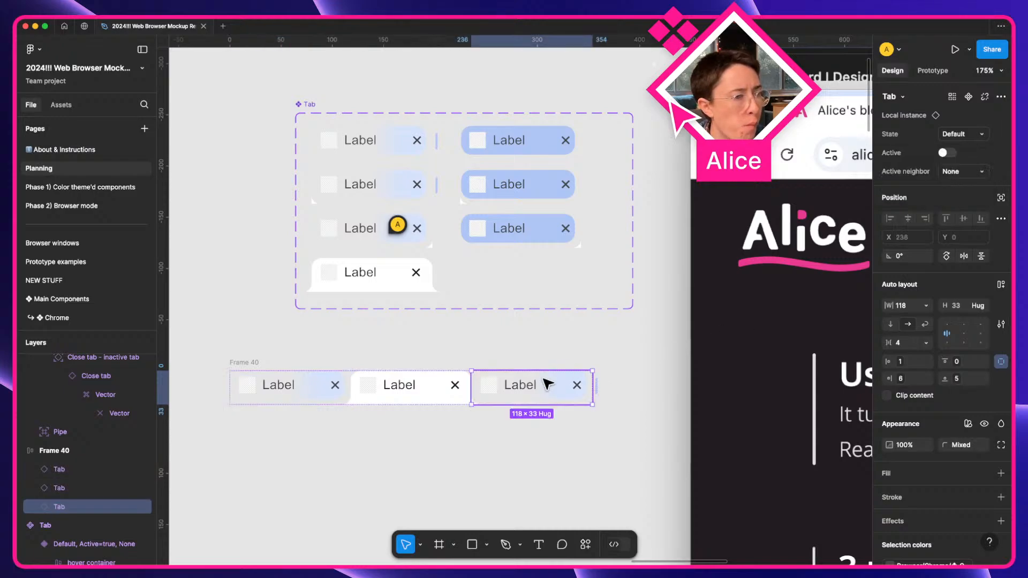
left_click(953, 174)
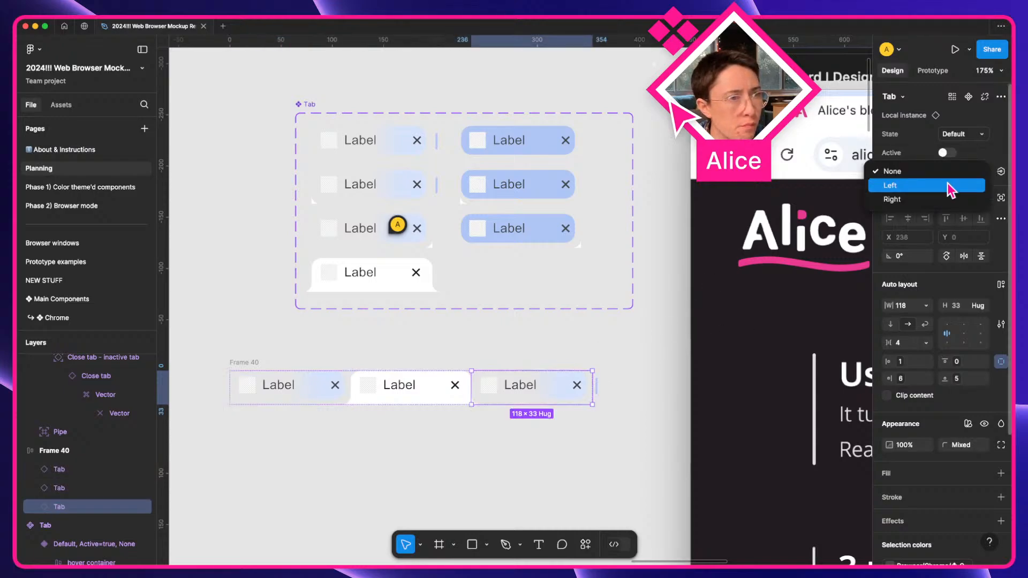
left_click(951, 186)
left_click(532, 354)
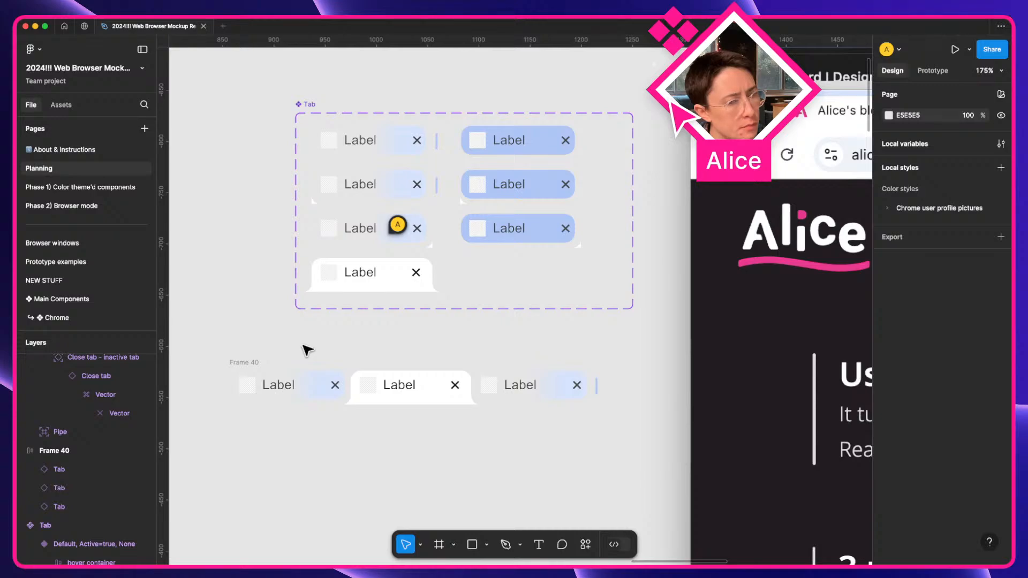
Duplicate the first tab twice onto the end of the row and set the new tab's active neighbour to Right.
left_click(301, 374)
key("super+d")
left_click_drag(301, 378, 641, 387)
key("super+d")
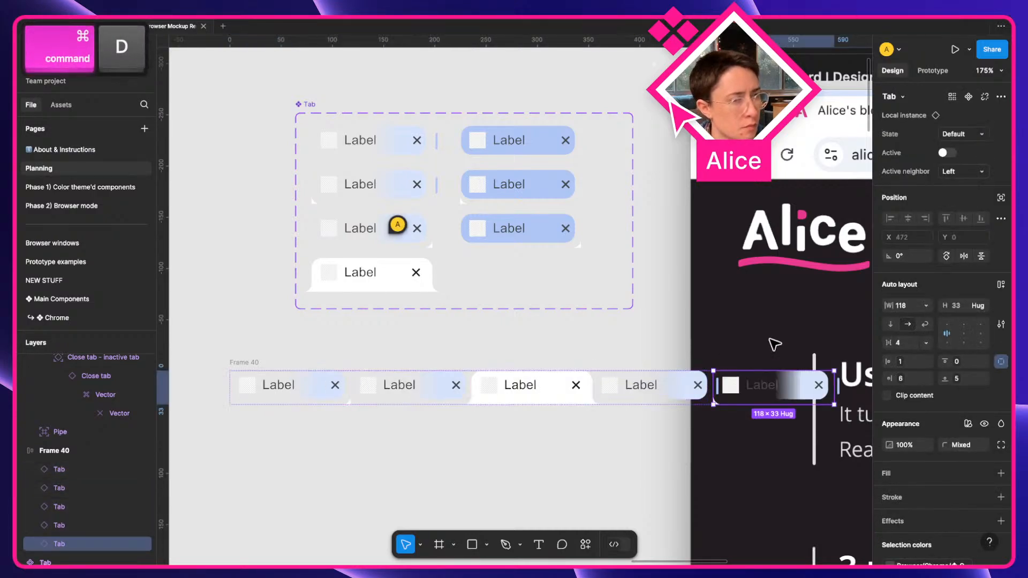
left_click(959, 172)
left_click(956, 185)
Reset the first tab's active neighbour to None and bring Frame 40 and the Tab set into view.
left_click(308, 378)
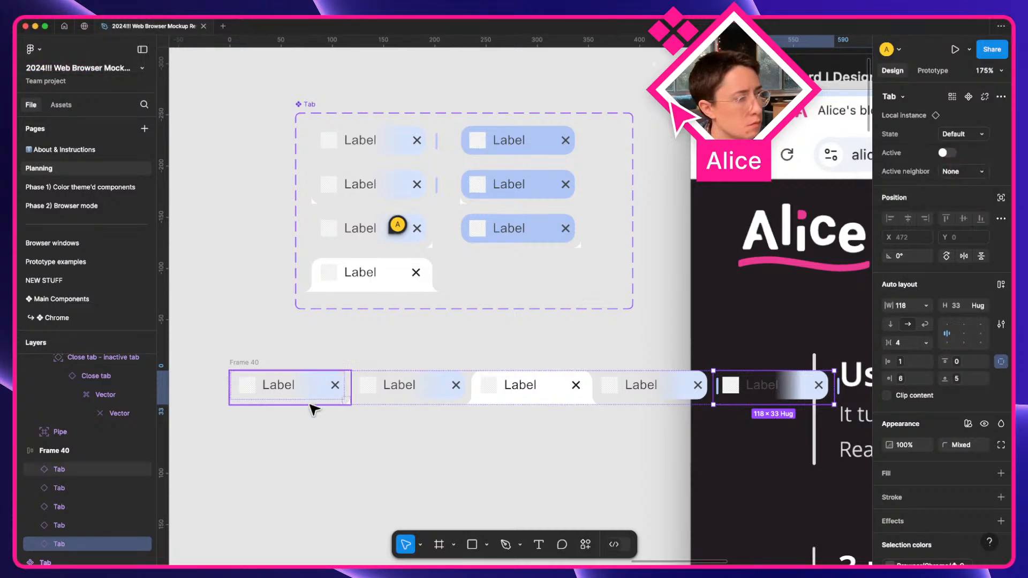
left_click(964, 172)
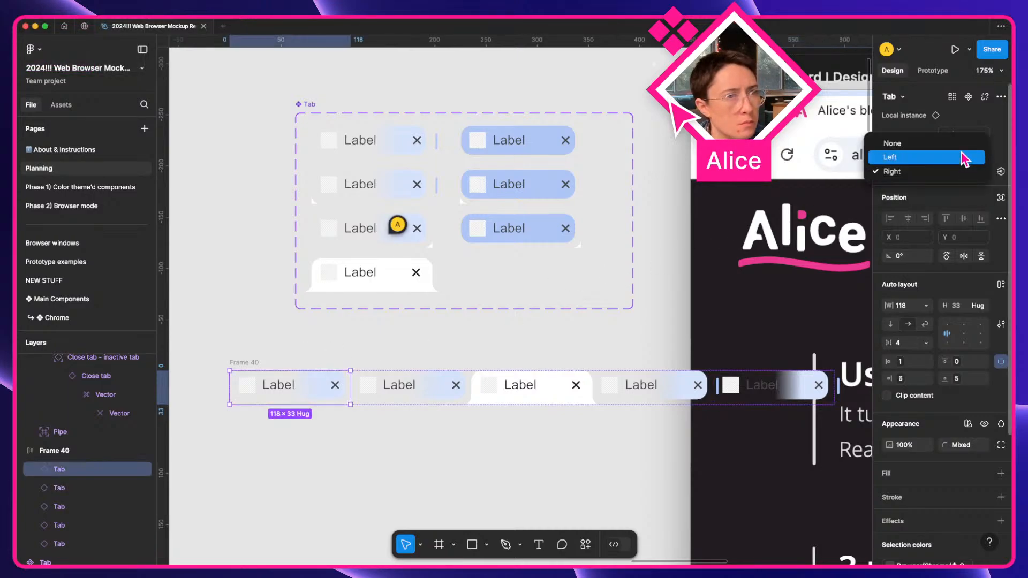
left_click(964, 158)
left_click(964, 172)
left_click(964, 157)
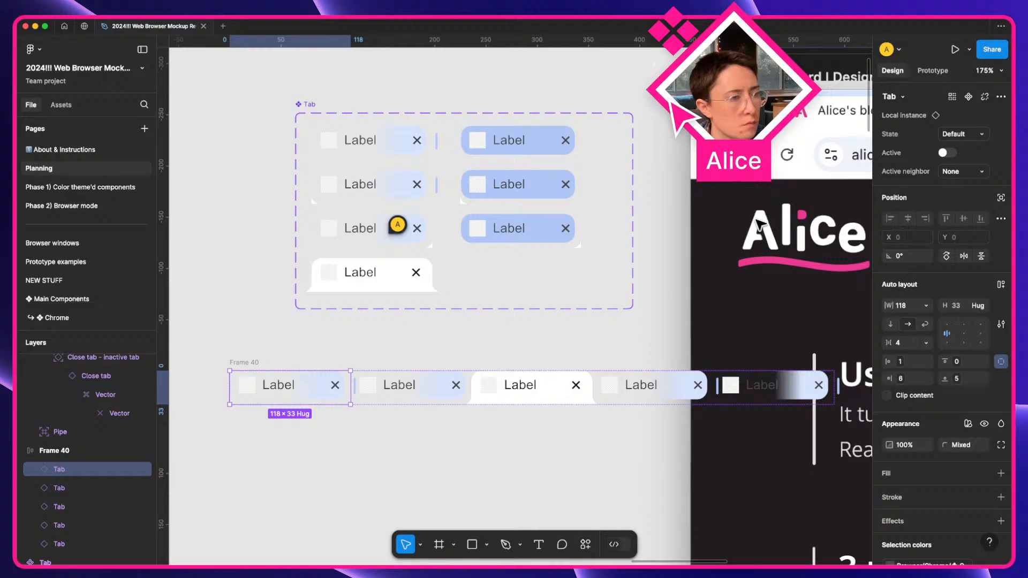
left_click(540, 321)
scroll(537, 315, "down", 3)
left_click_drag(537, 314, 696, 264)
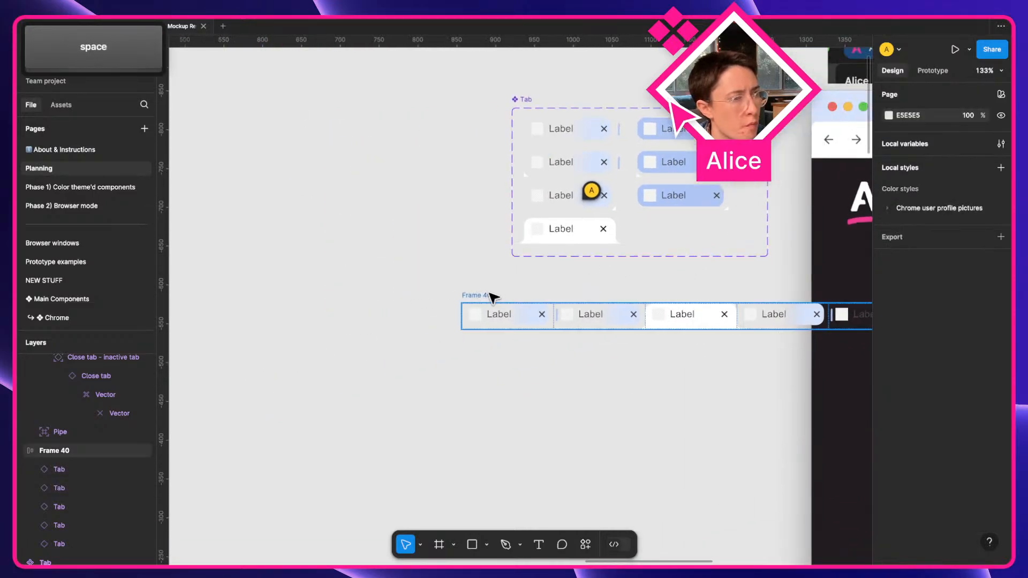
Move Frame 40 to X 540, Y -555 and fill it with the Tab bar 'bg' colour style.
left_click_drag(491, 295, 246, 314)
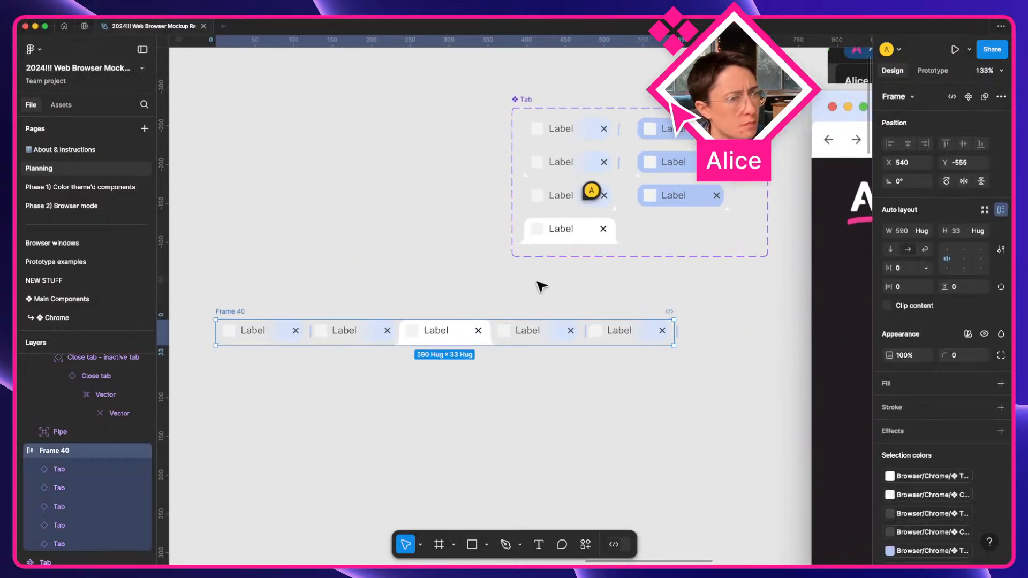
left_click(985, 383)
type("bg")
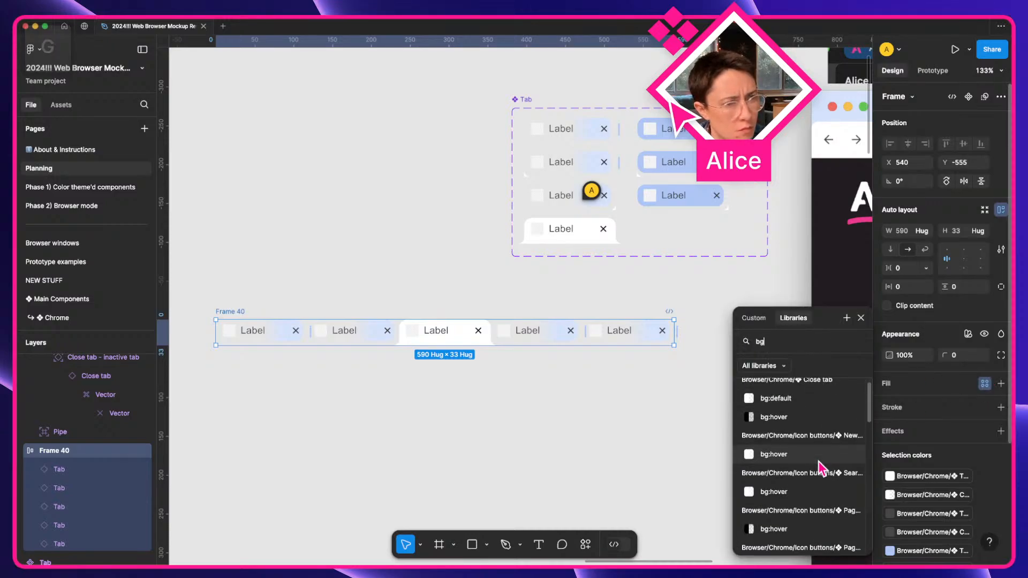
scroll(820, 461, "down", 3)
scroll(822, 469, "down", 5)
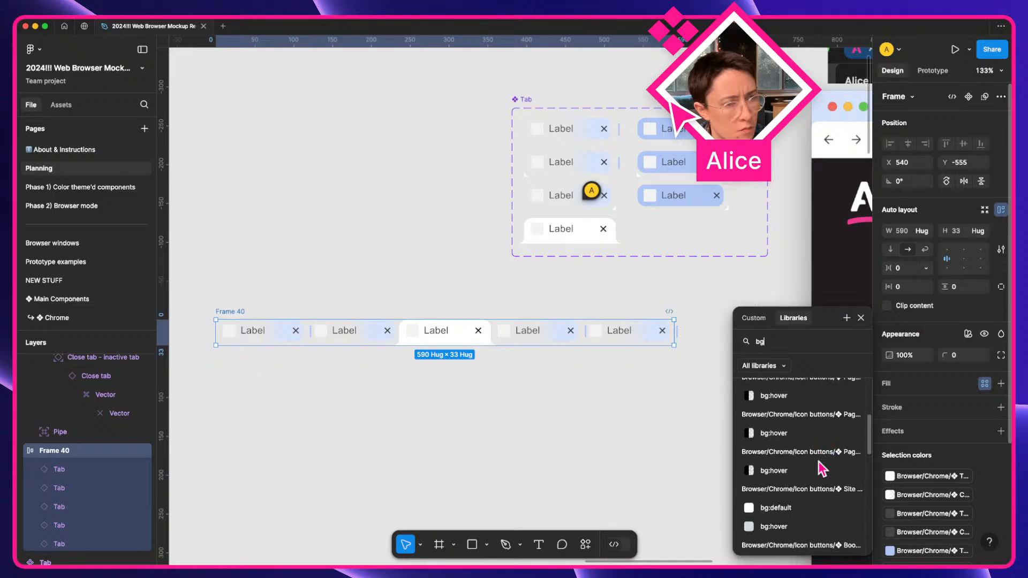
scroll(806, 509, "down", 6)
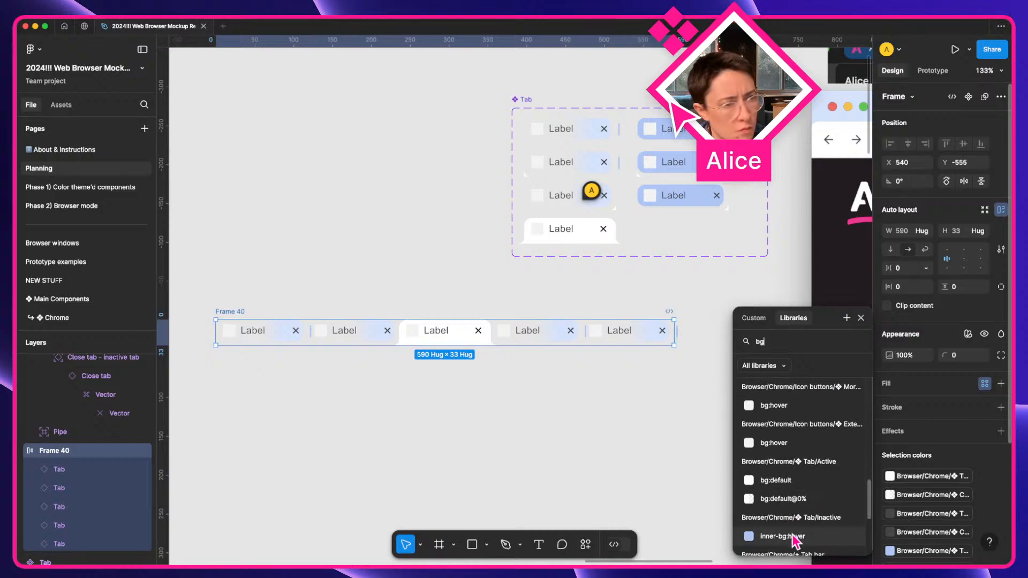
scroll(792, 544, "down", 3)
scroll(791, 546, "down", 1)
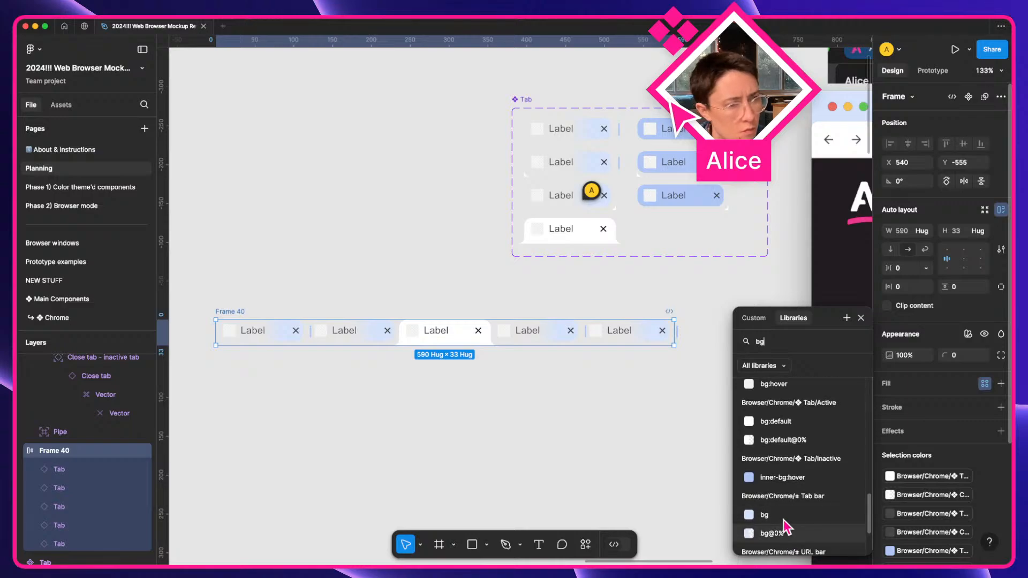
left_click(784, 516)
left_click(664, 468)
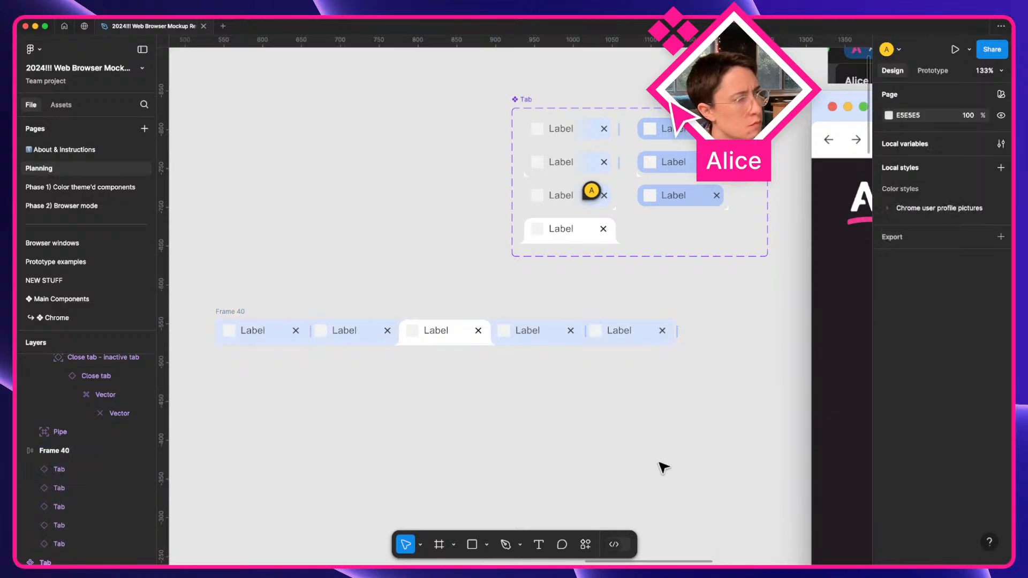
Give Frame 40 individual padding of 16 on top and 8 on the left and right.
scroll(515, 440, "left", 3)
scroll(515, 439, "up", 3)
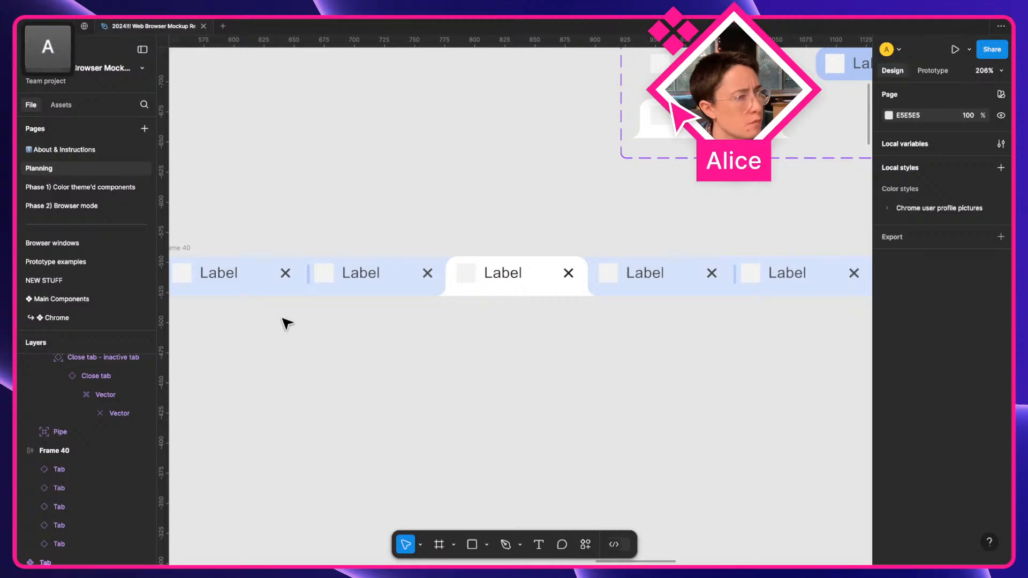
left_click(176, 247)
left_click(1001, 287)
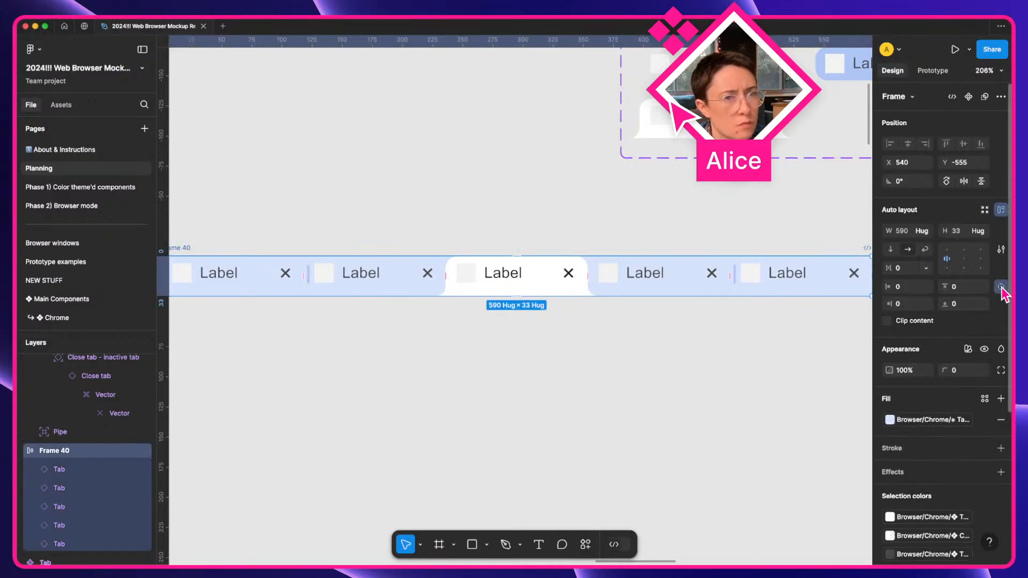
left_click(958, 287)
key("shift+Up")
key("shift+Up")
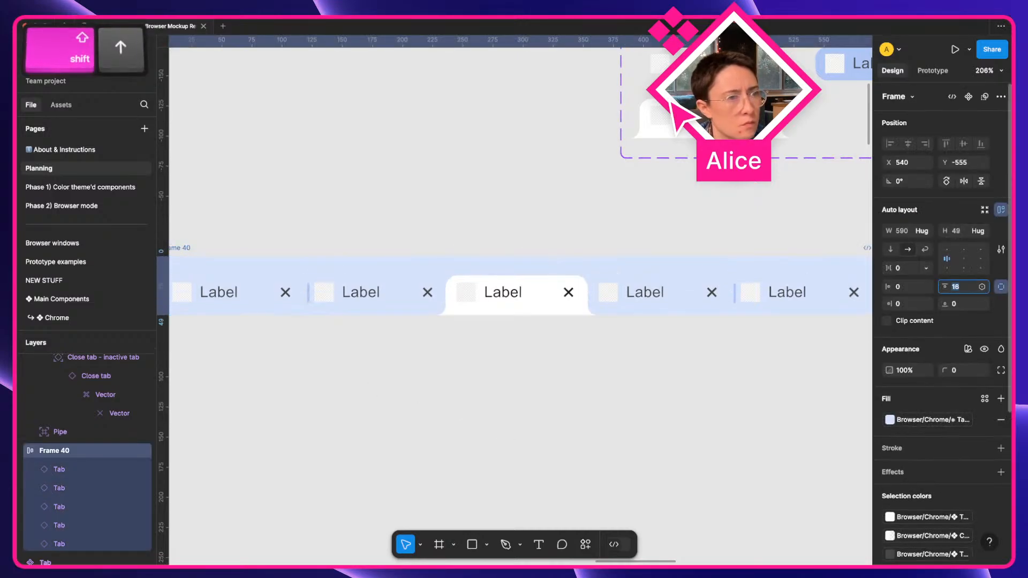
left_click(908, 288)
type("8")
key("Return")
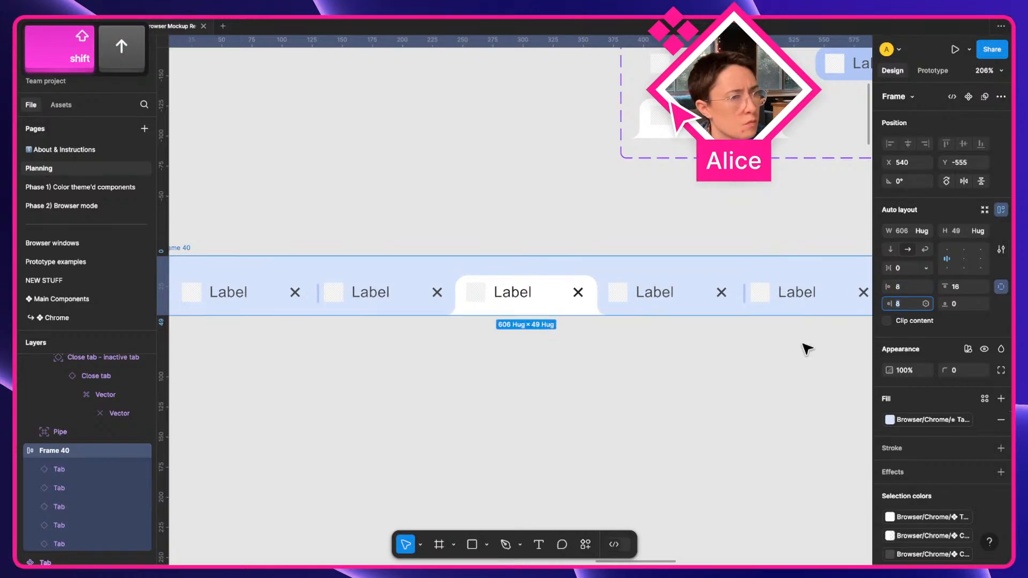
left_click(798, 350)
scroll(788, 351, "down", 3)
key("space")
left_click_drag(660, 377, 721, 386)
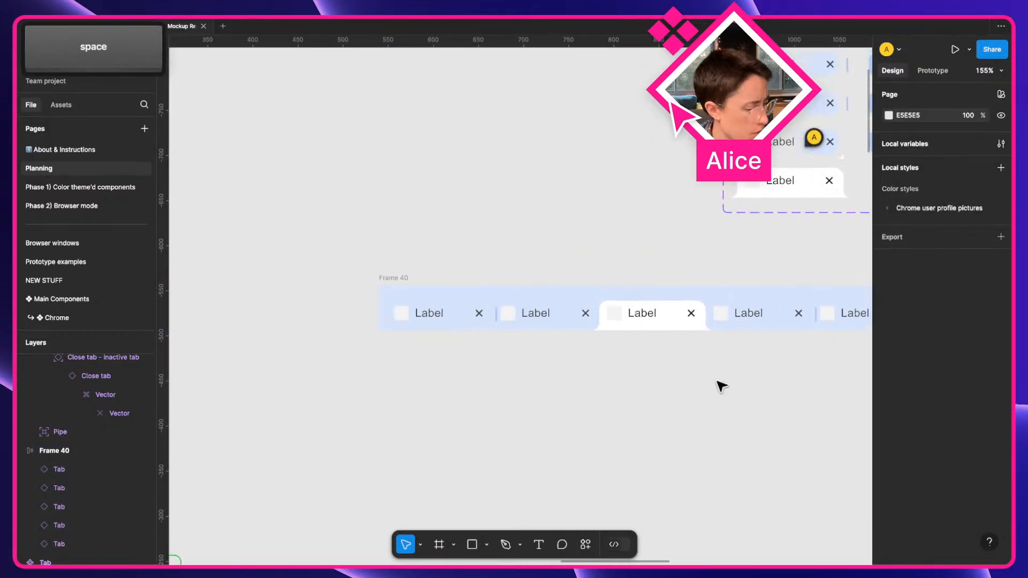
scroll(654, 375, "right", 5)
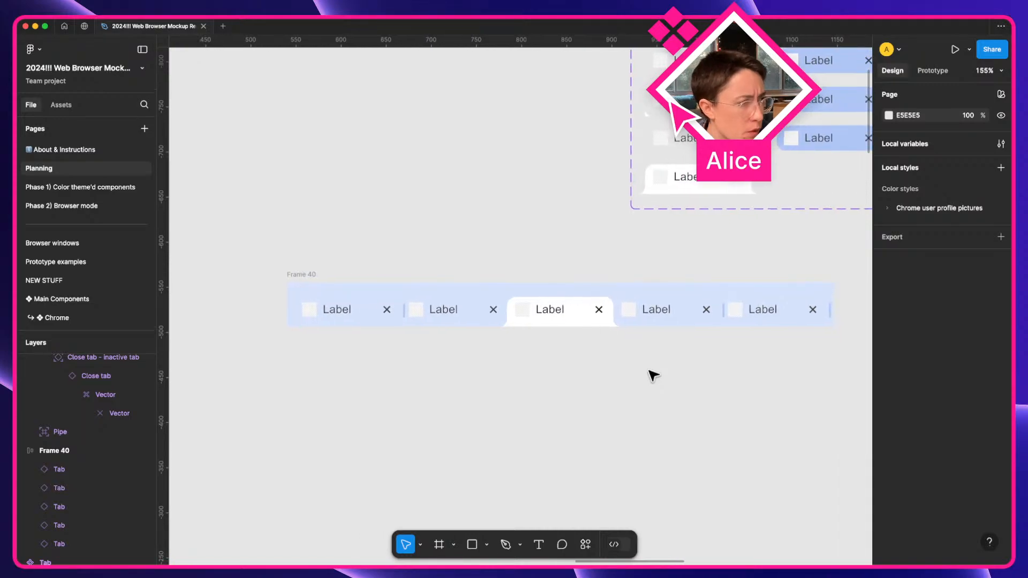
scroll(653, 375, "right", 2)
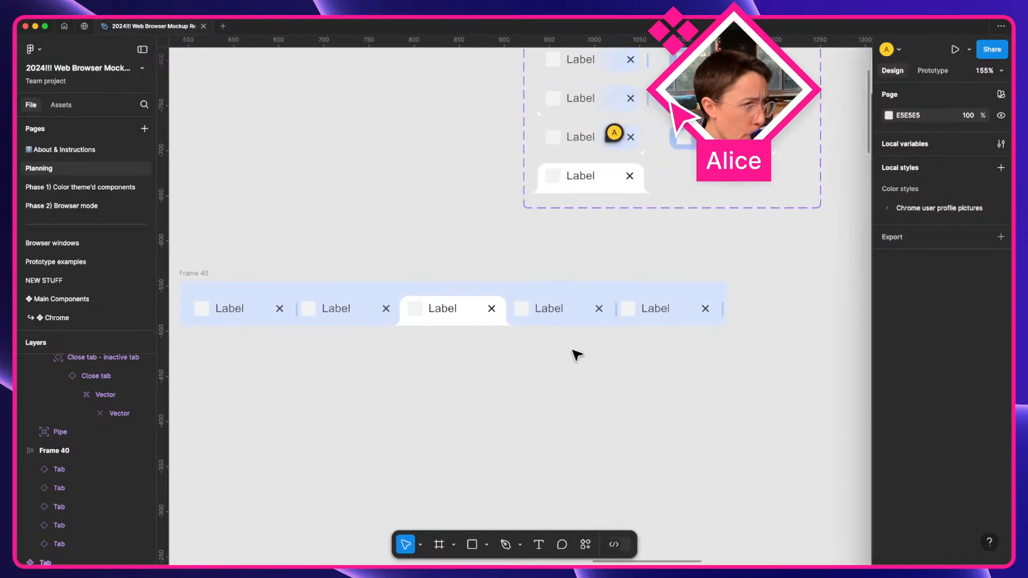
left_click(665, 319)
left_click(965, 171)
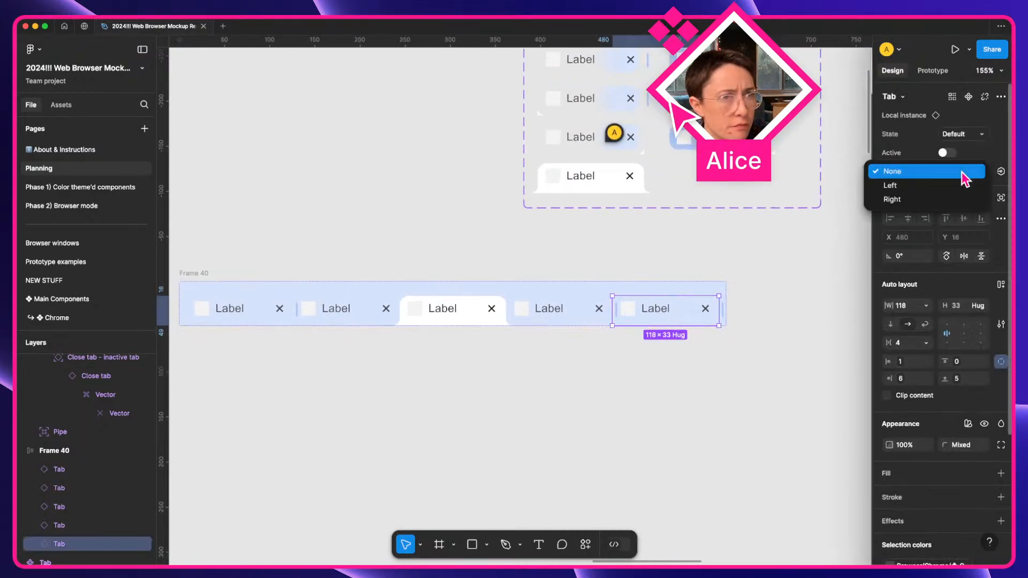
left_click(712, 349)
left_click(714, 349)
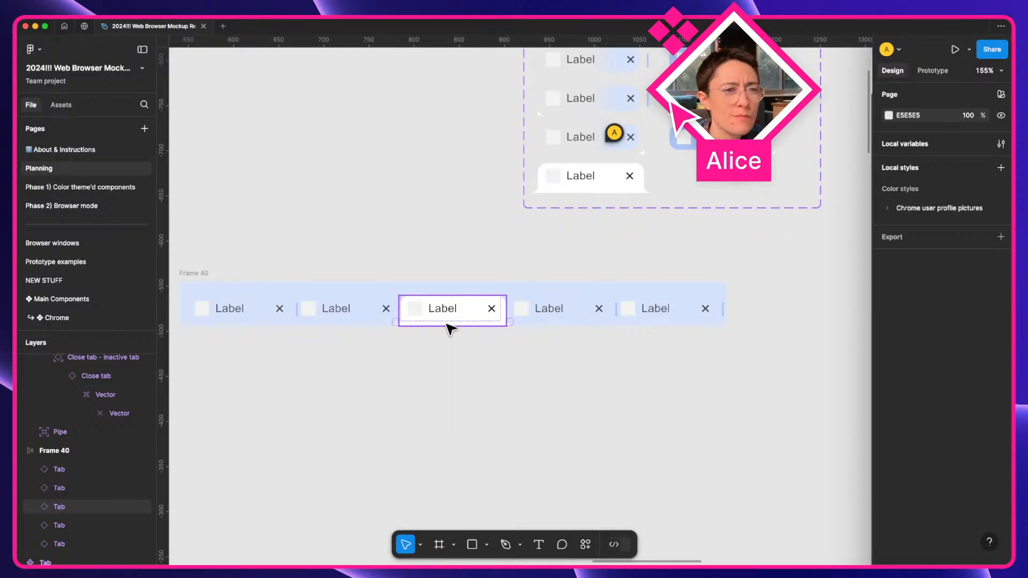
left_click(356, 323)
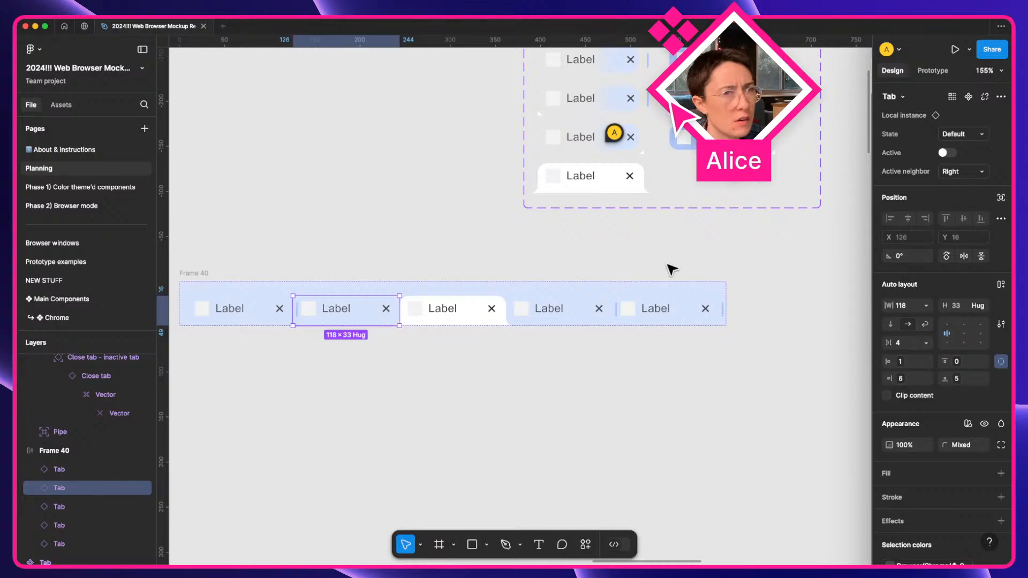
scroll(671, 268, "up", 5)
Hide the four curved feet on the non-active tabs.
scroll(766, 265, "up", 5)
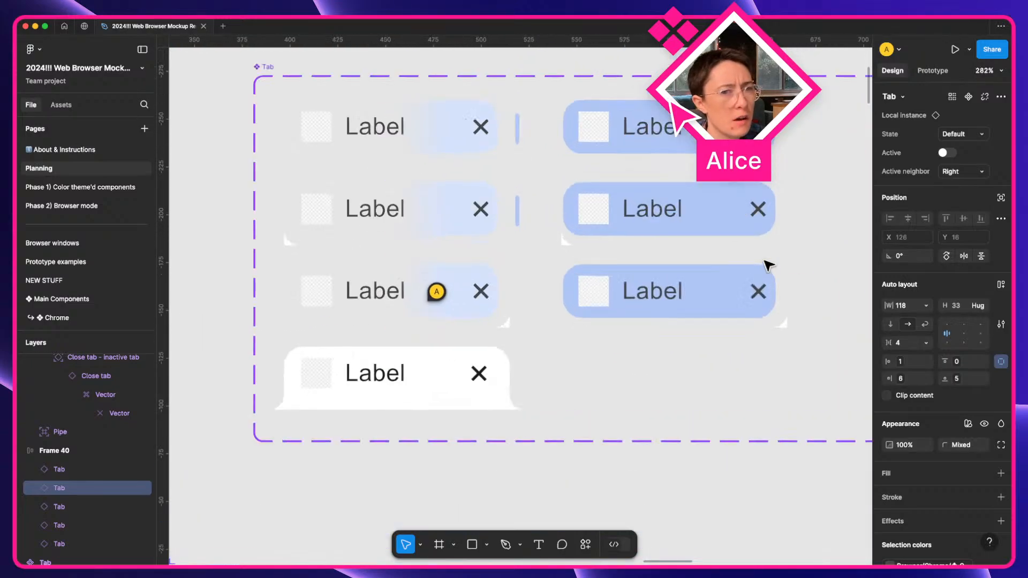
left_click(507, 323, "super")
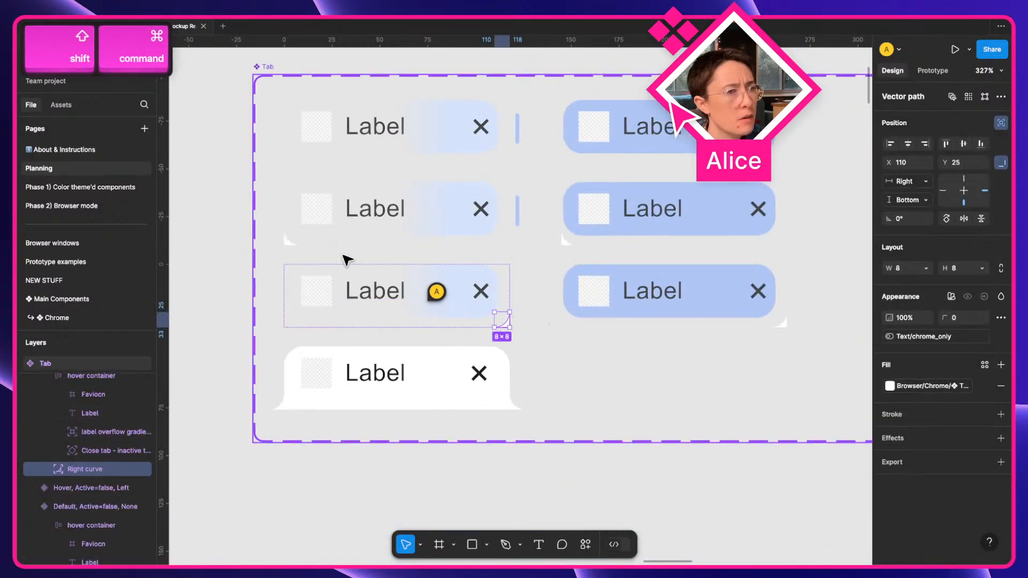
left_click(290, 240, "shift+super")
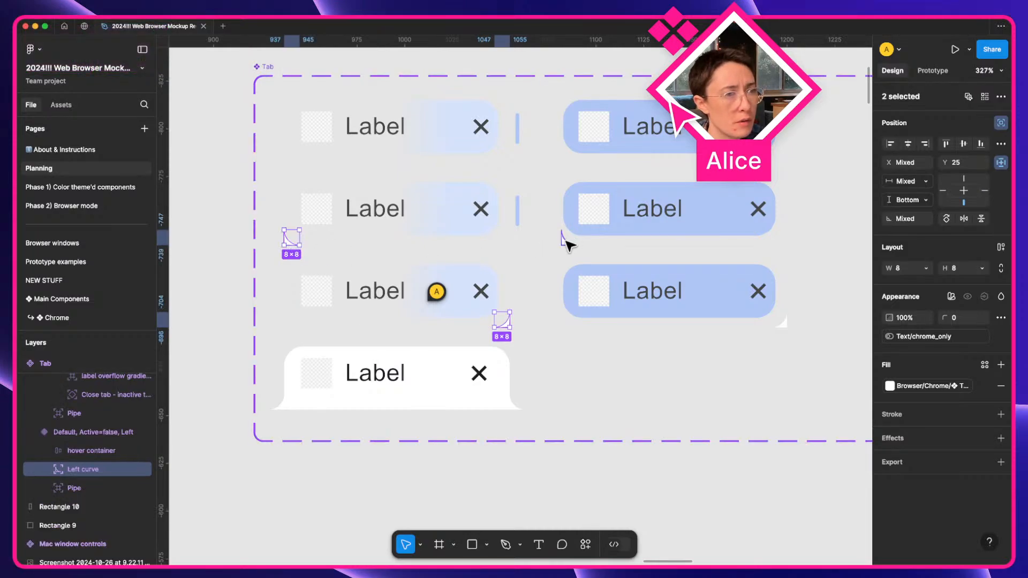
left_click(567, 239, "shift+super")
left_click(778, 320, "shift+super")
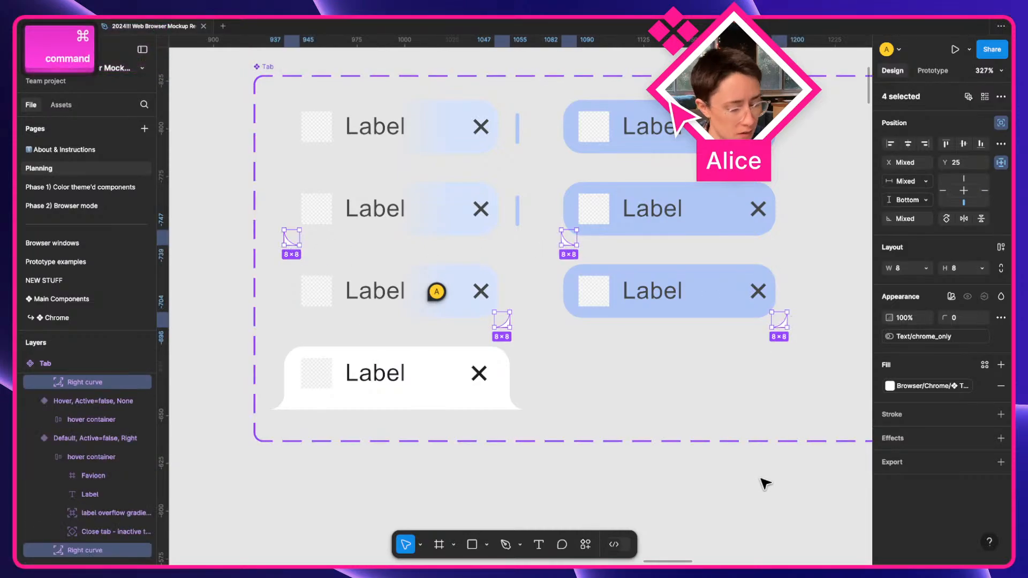
key("shift+super+h")
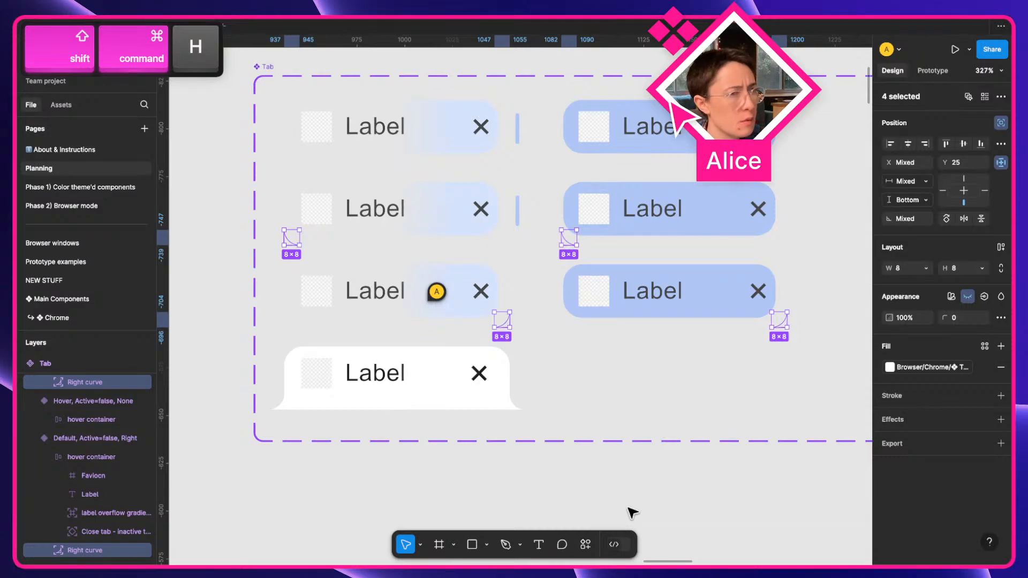
Post a comment on the Tab set explaining the feet are hidden because only the active tab needs them.
key("c")
scroll(696, 257, "right", 4)
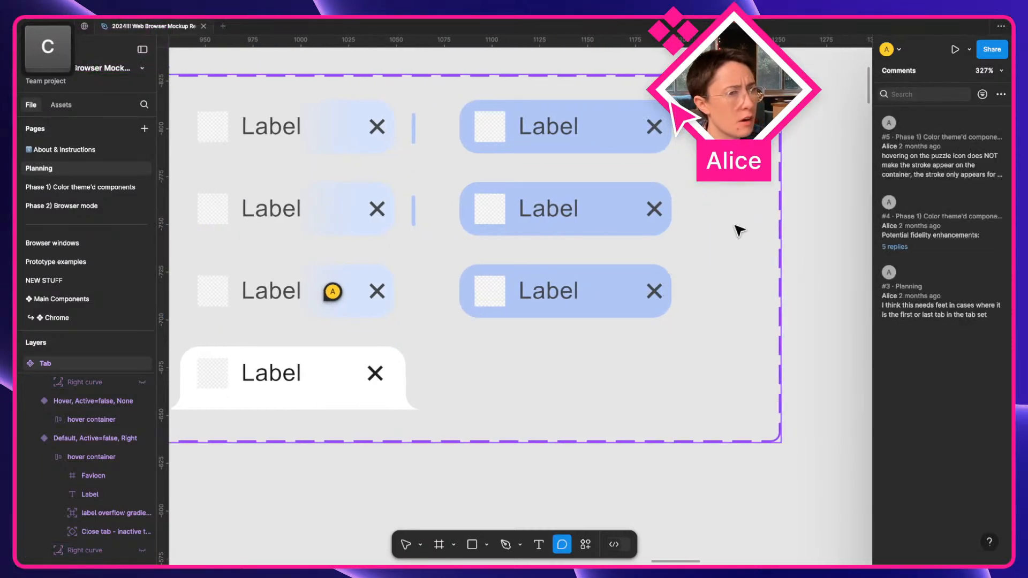
left_click(739, 224)
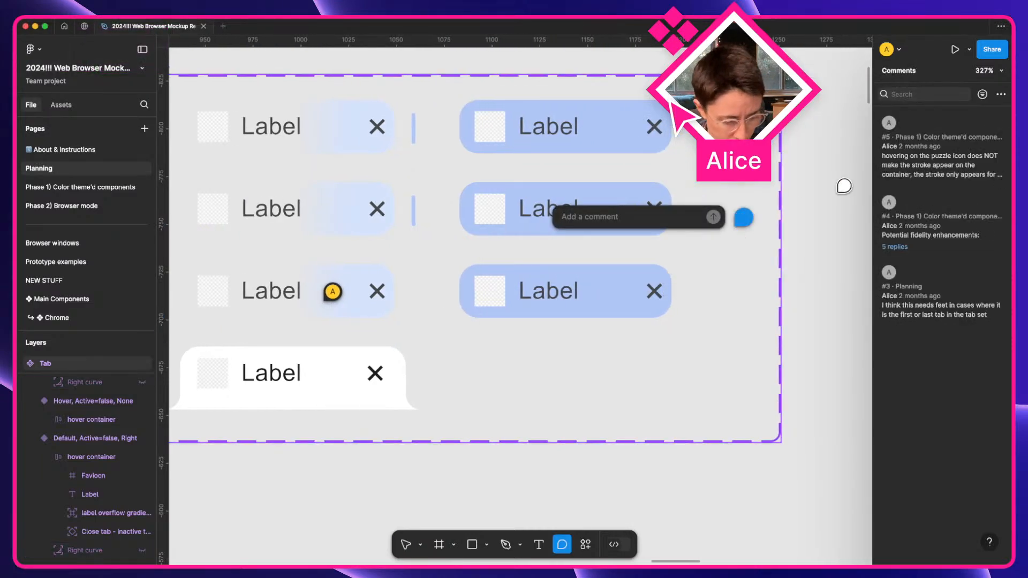
type("I hid the f")
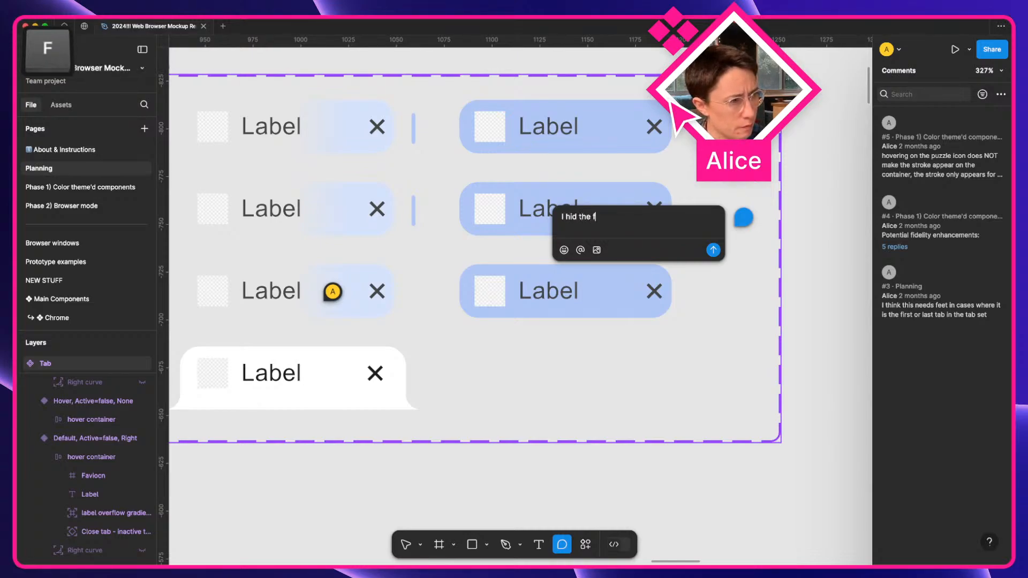
type("eet on the an")
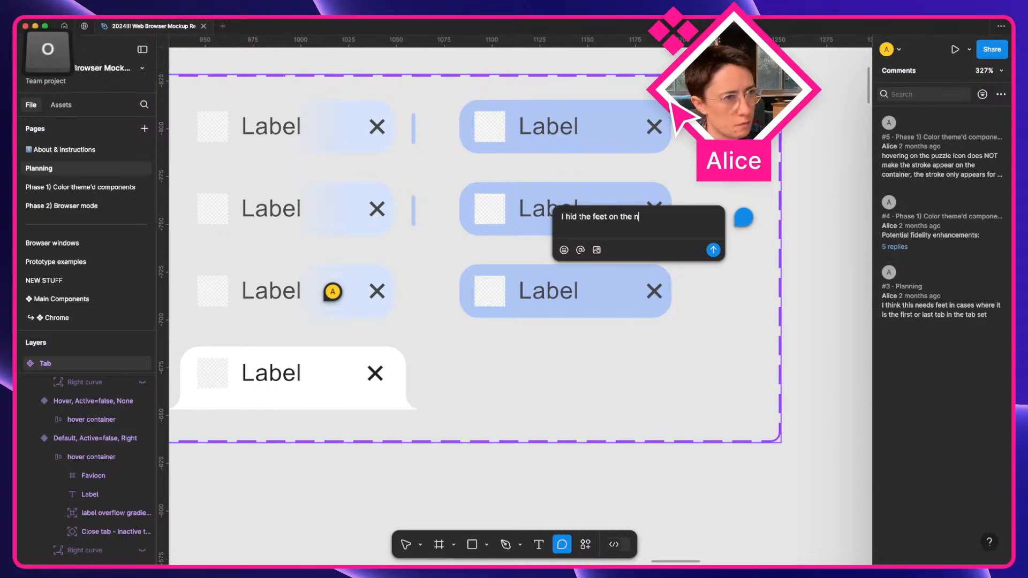
type("on active t")
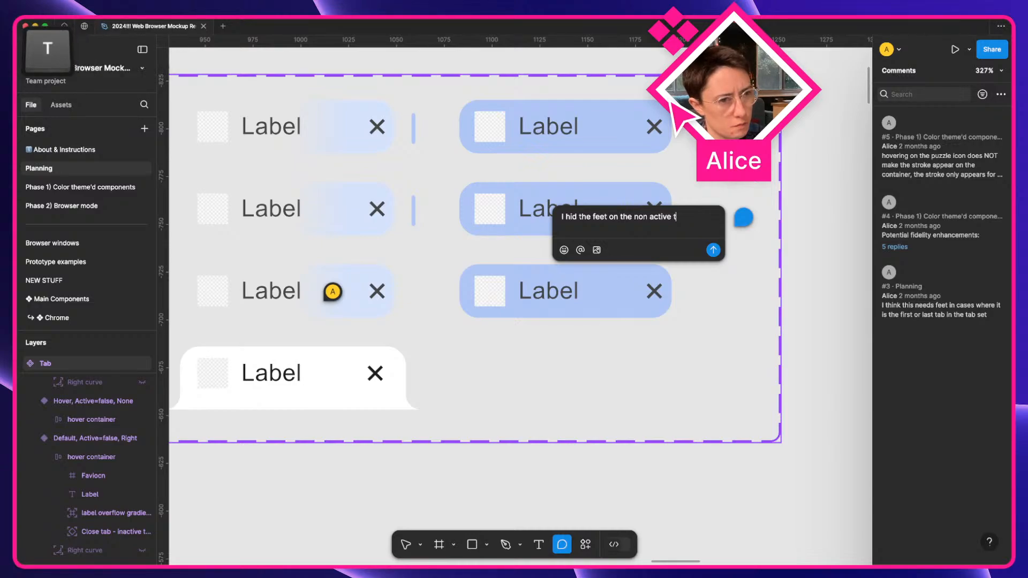
type("abs because i don")
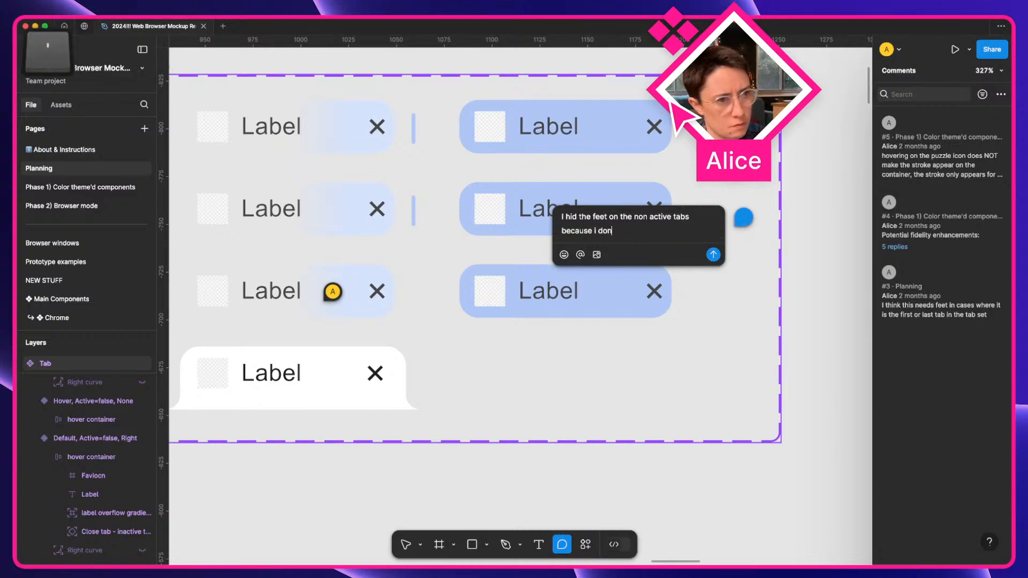
type("'t think i need th")
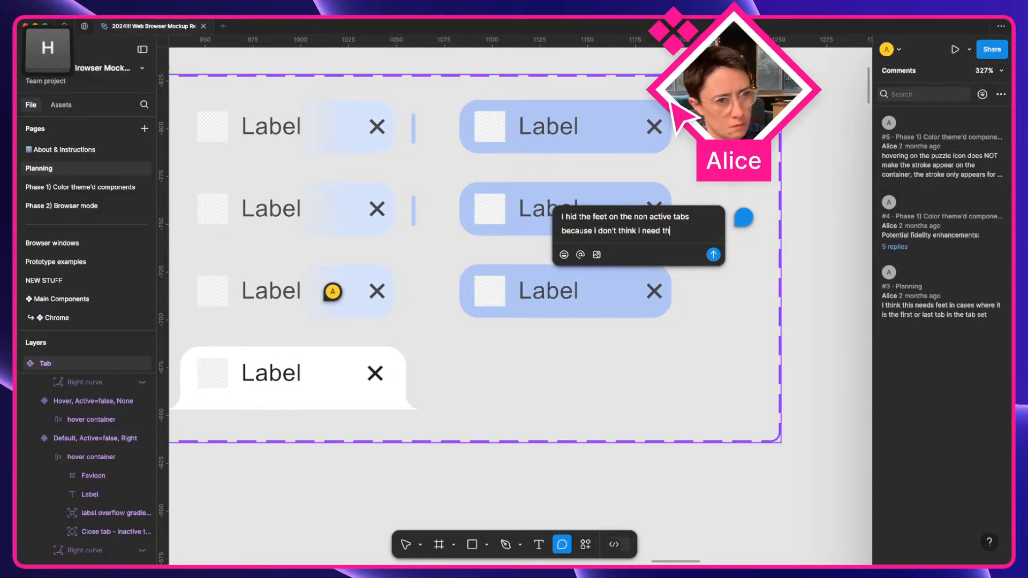
type("em (b")
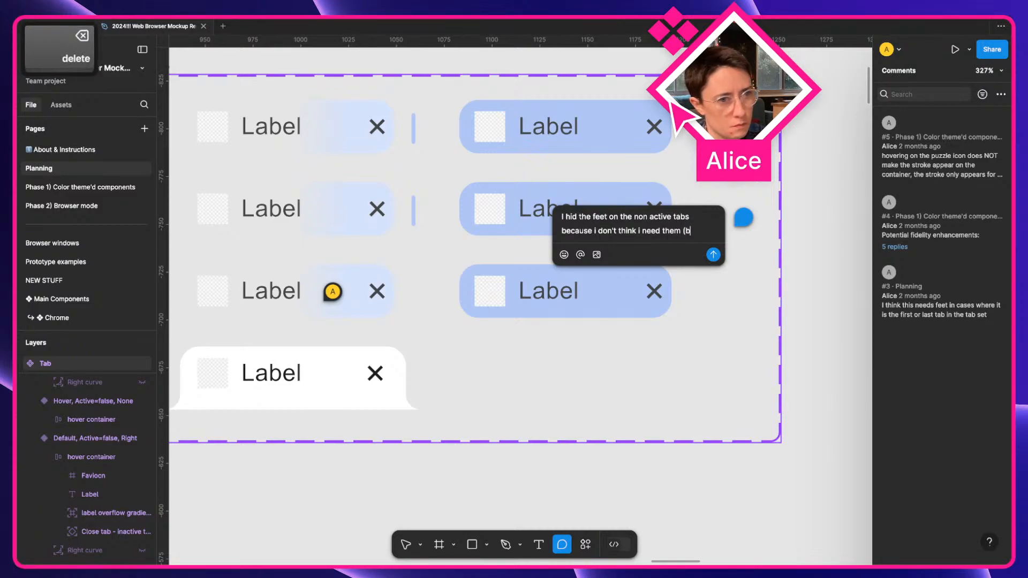
type("ut not 100% confide")
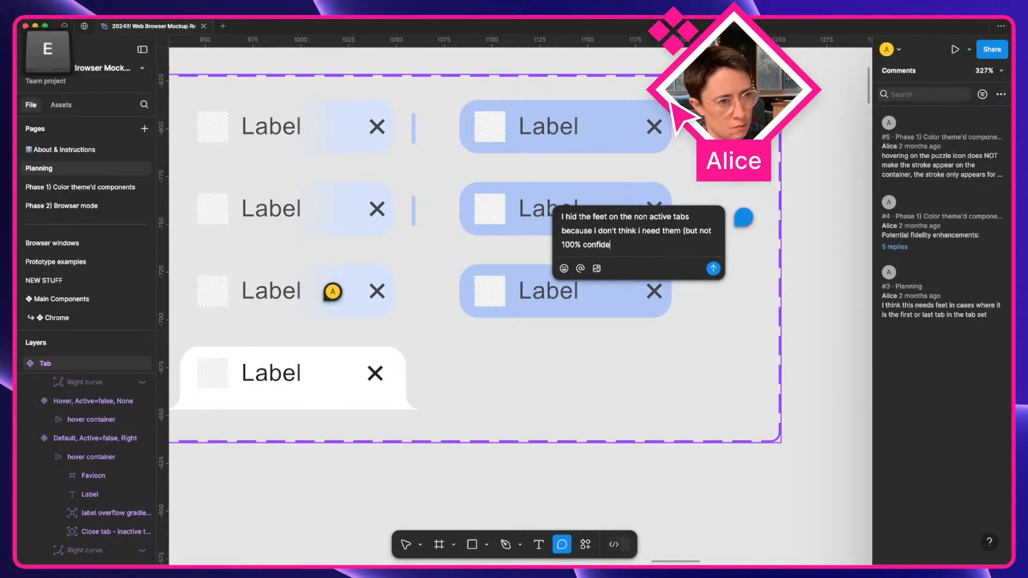
type("nt, ")
type("s")
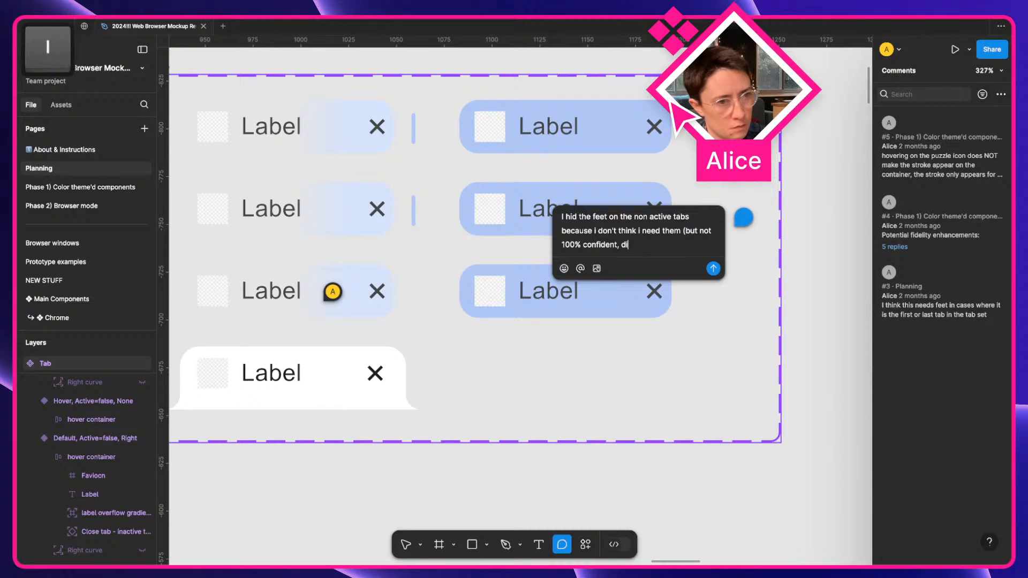
type("idn't want to e")
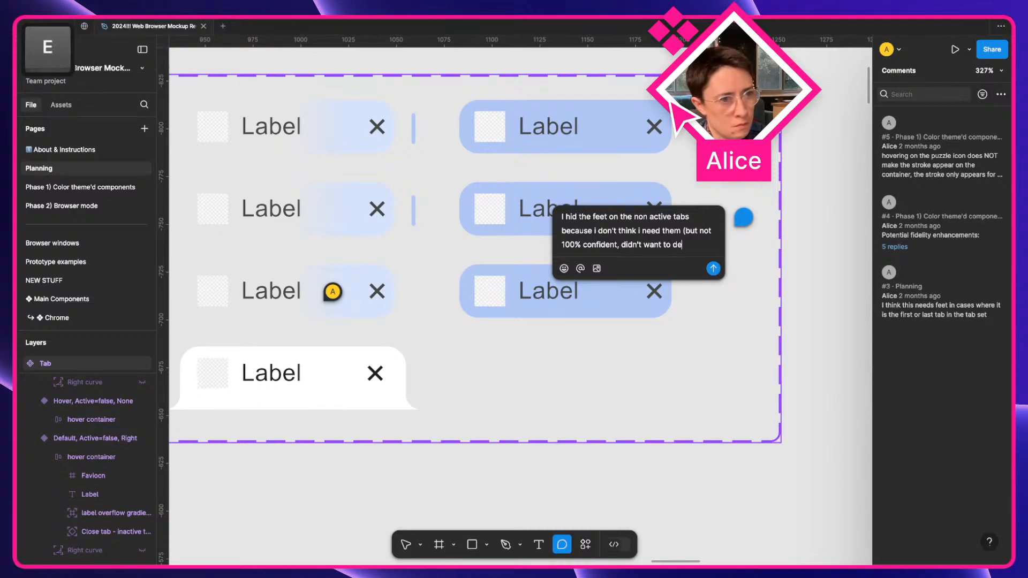
type("lete them outright). ")
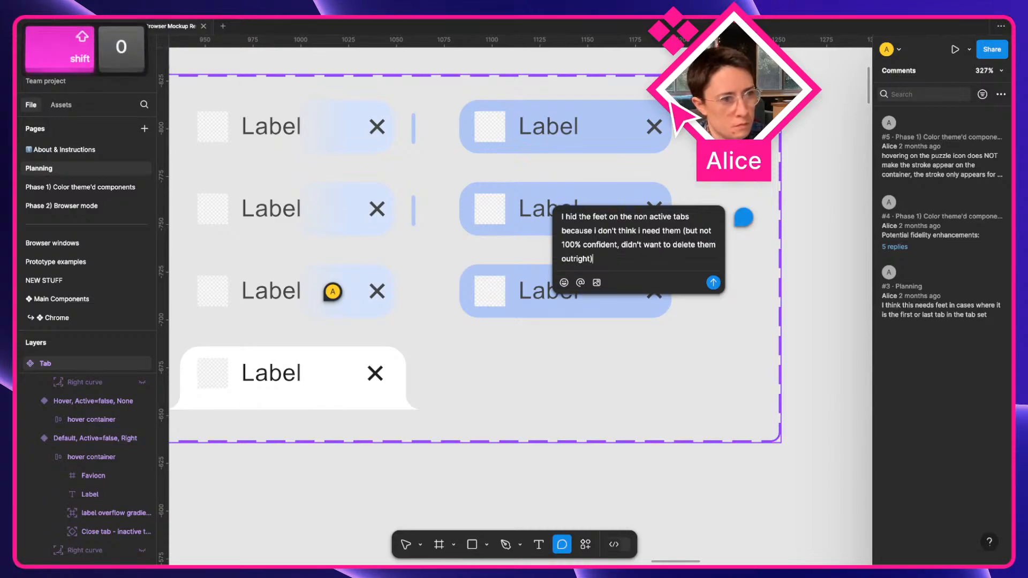
type("I think")
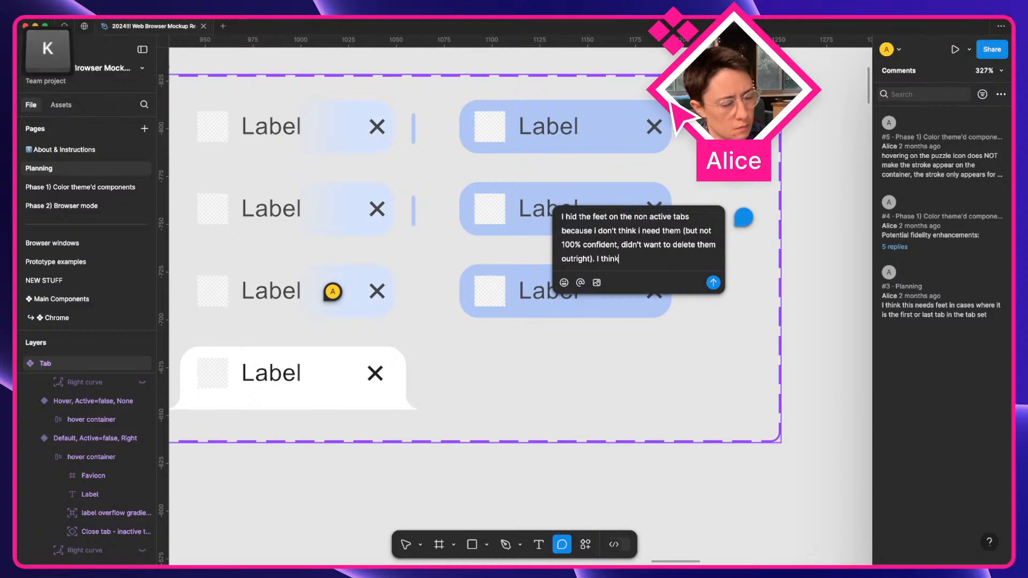
type(" because inactive ")
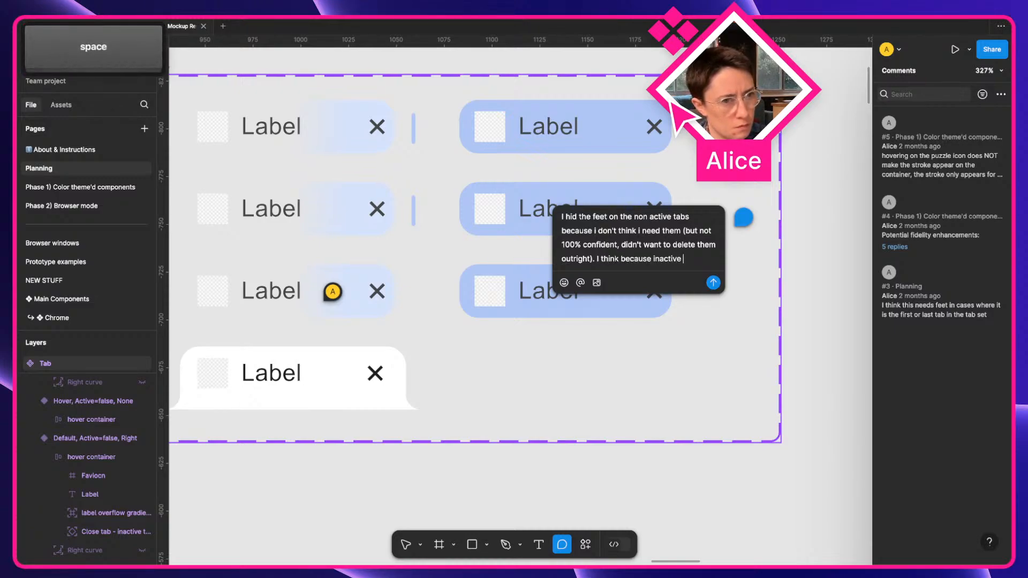
type("tabs are transpar")
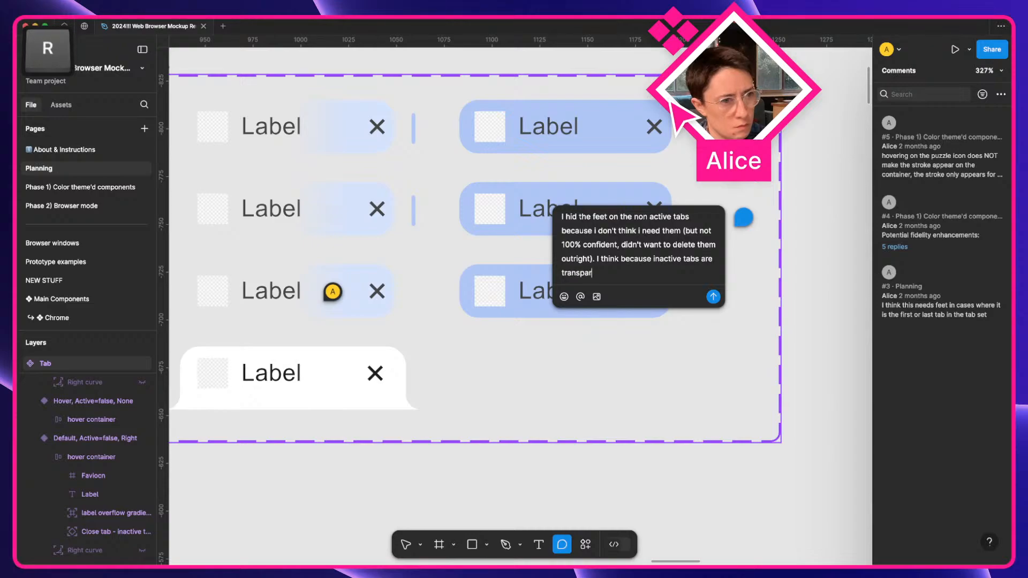
type("ent then th")
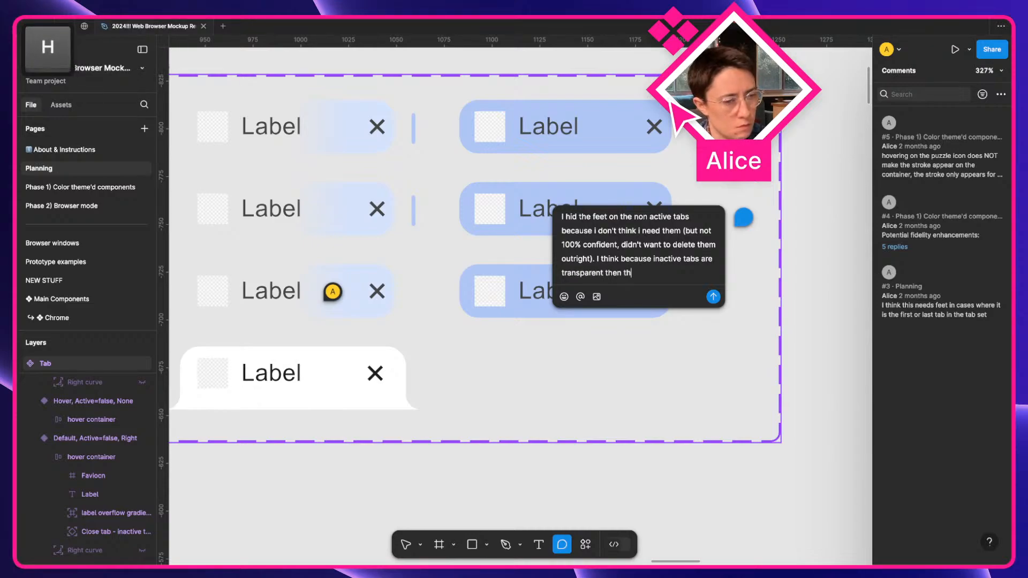
type("ey don")
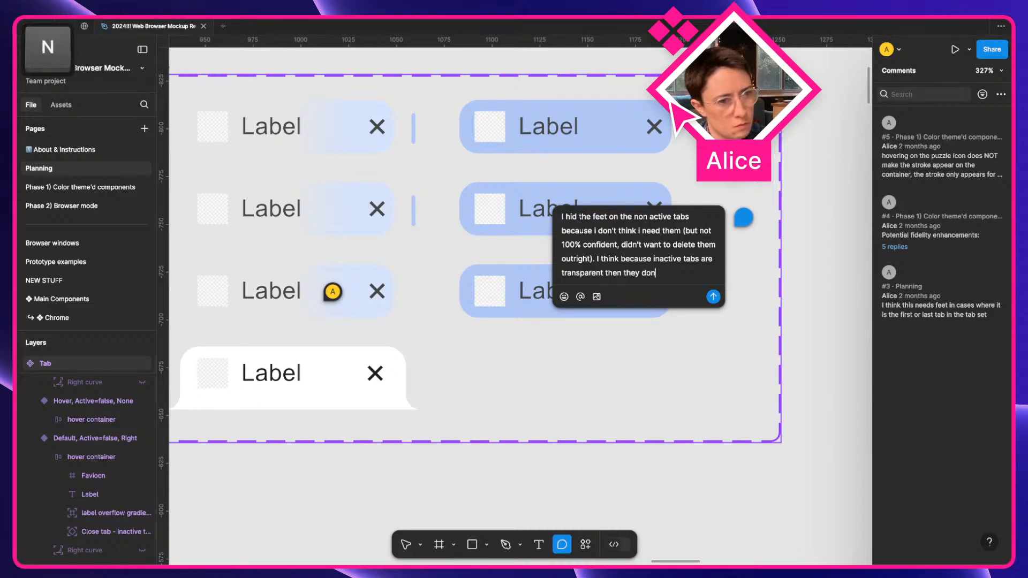
type("'t need to be respo")
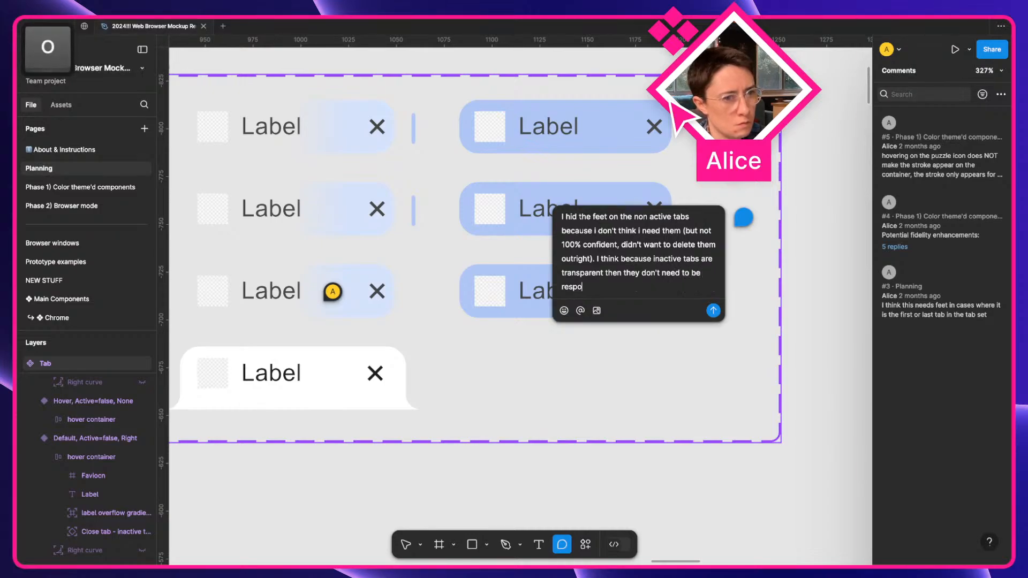
type("nsible for the f")
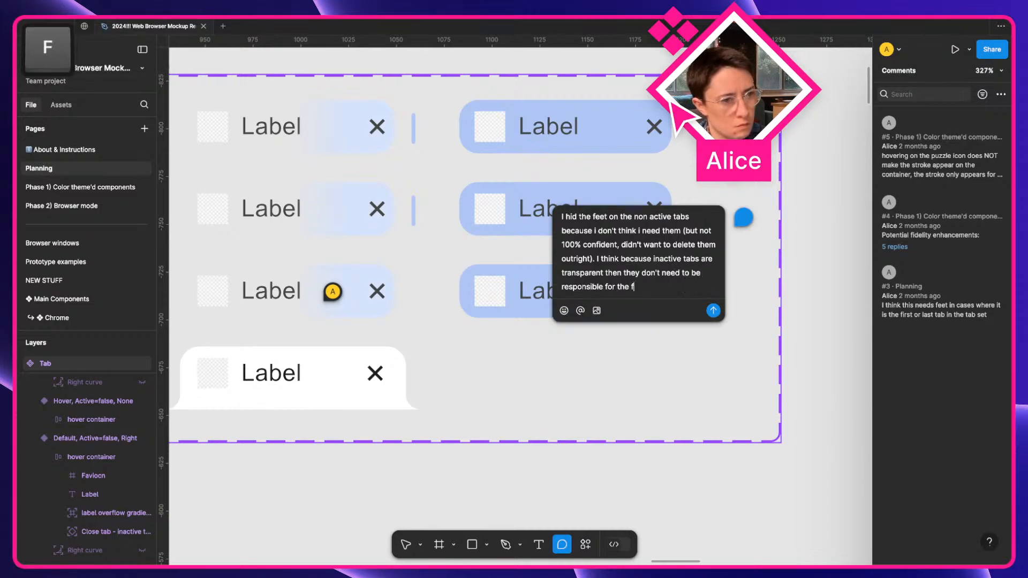
type("eet of a nei")
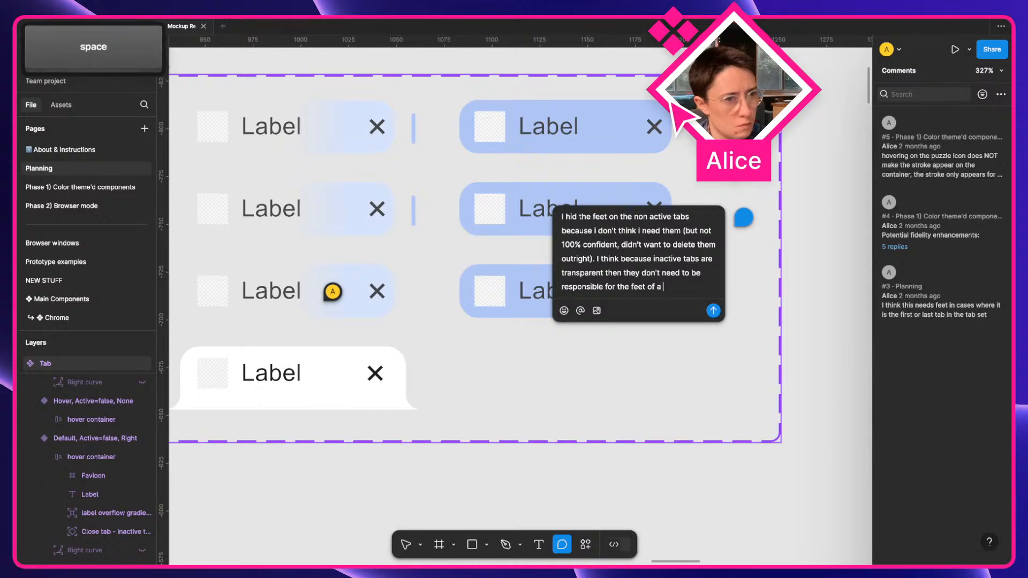
key("alt+Left")
key("alt+Left")
key("alt+Left")
key("alt+Left")
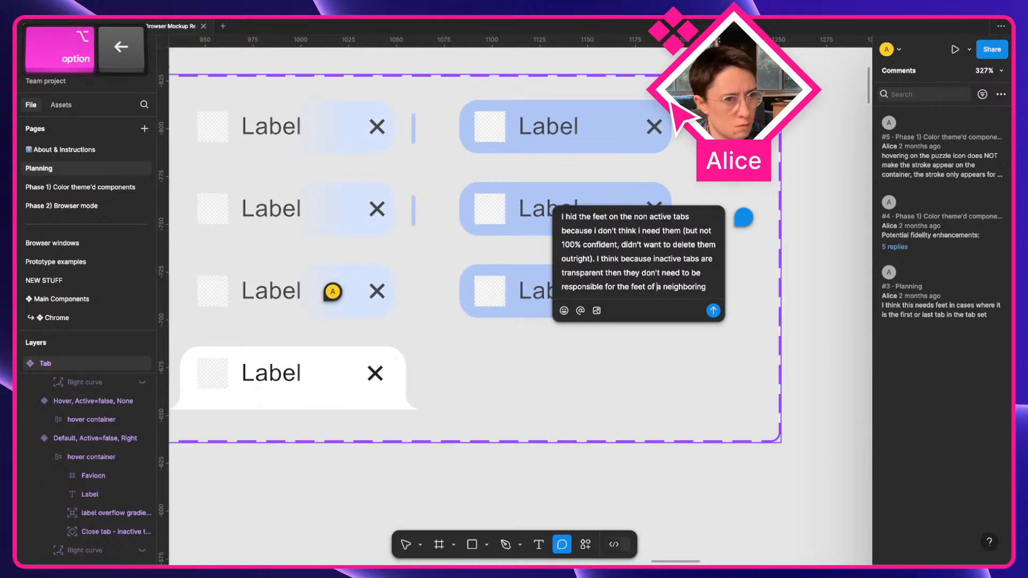
key("shift+alt+Left")
type("showing the")
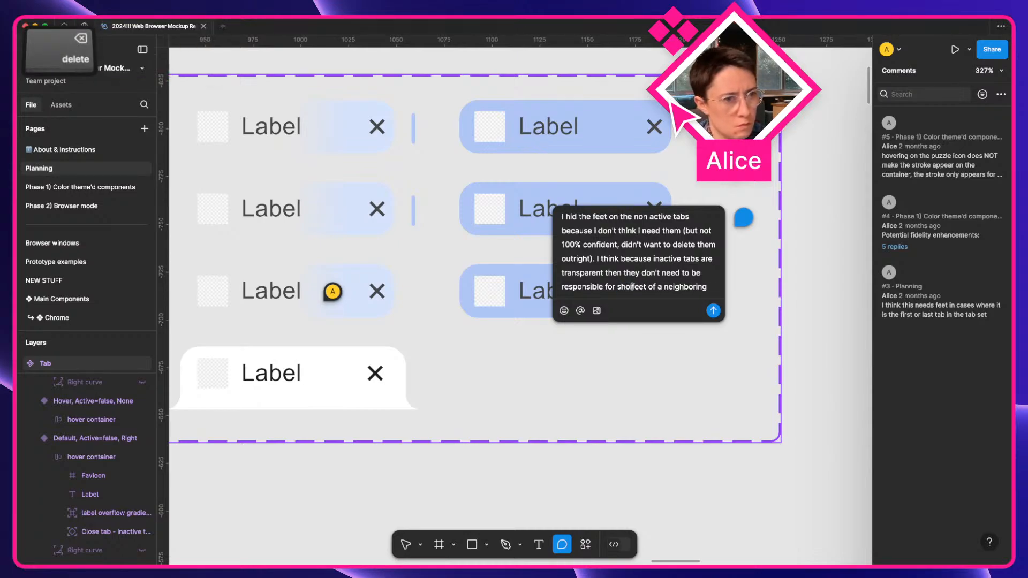
key("alt+Right")
key("alt+Right")
key("alt+Right")
key("alt+Right")
type("active tab")
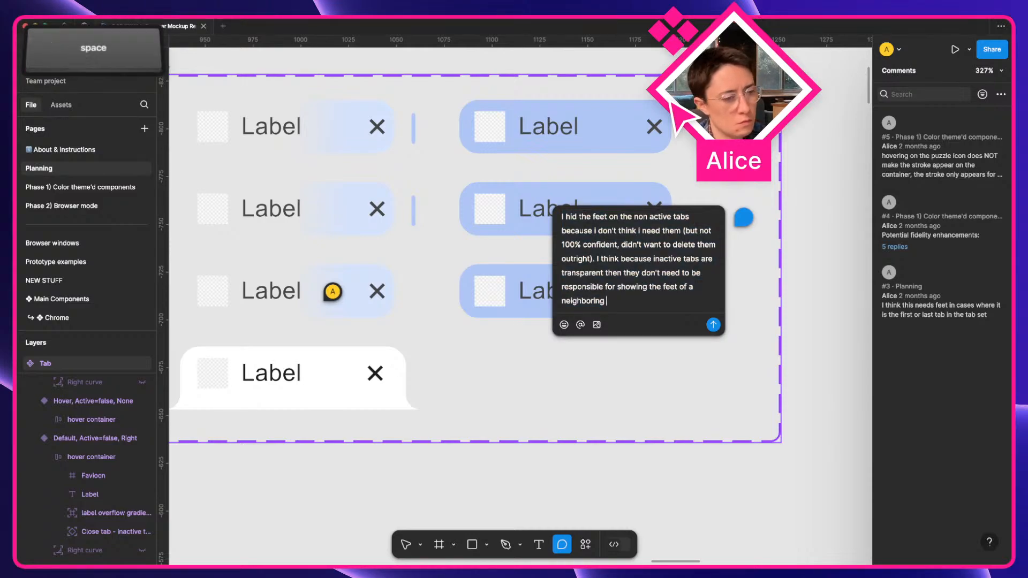
key("Return")
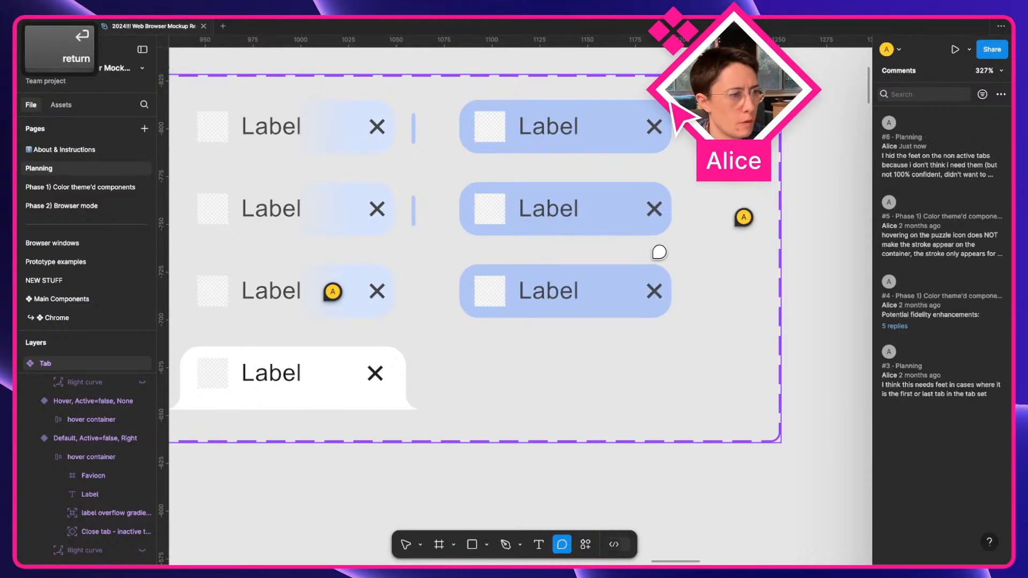
scroll(659, 251, "down", 5)
Return to the Move tool and pan the canvas over to the Browser chrome mockup frame.
key("v")
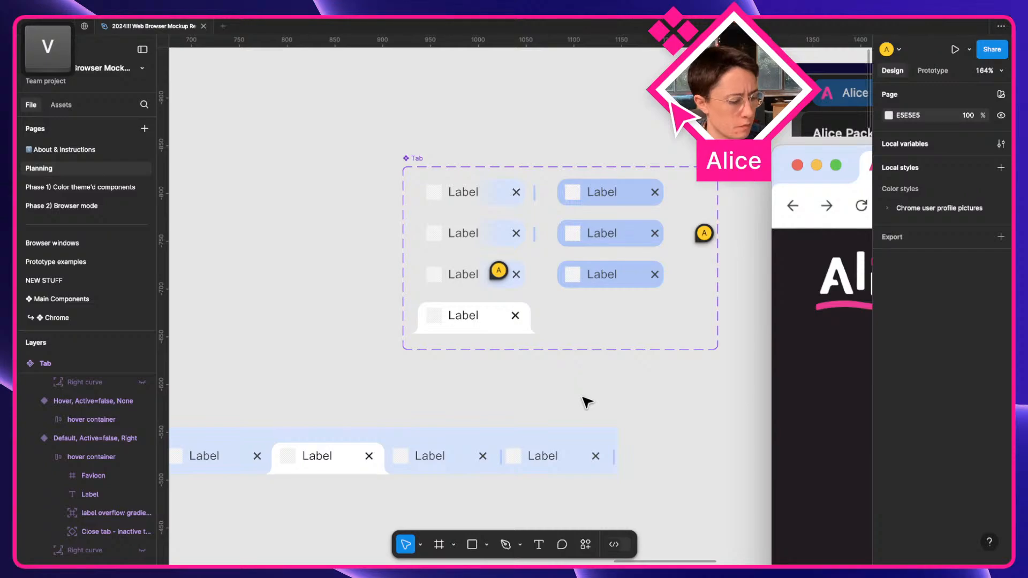
scroll(587, 403, "right", 15)
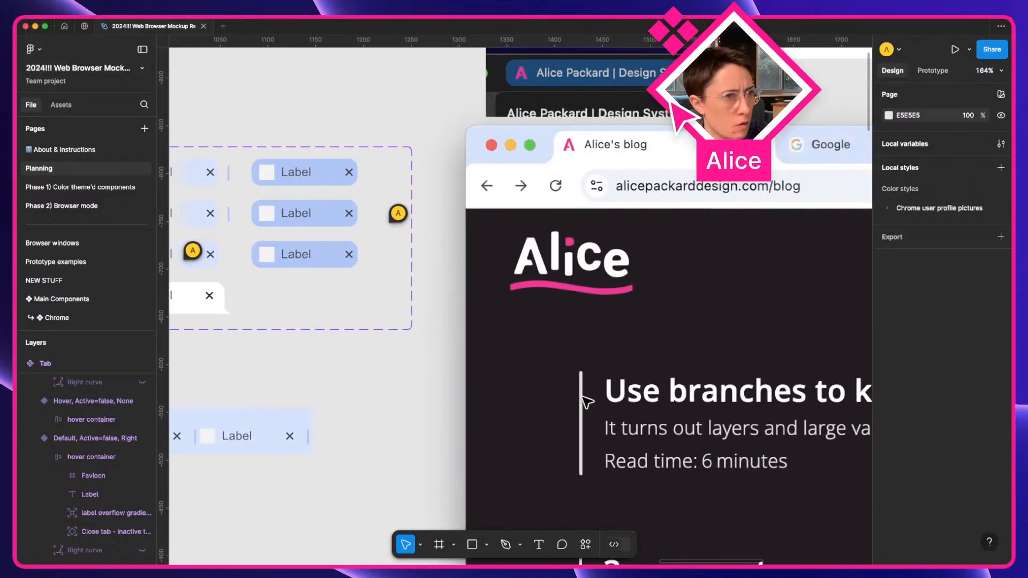
scroll(588, 403, "left", 13)
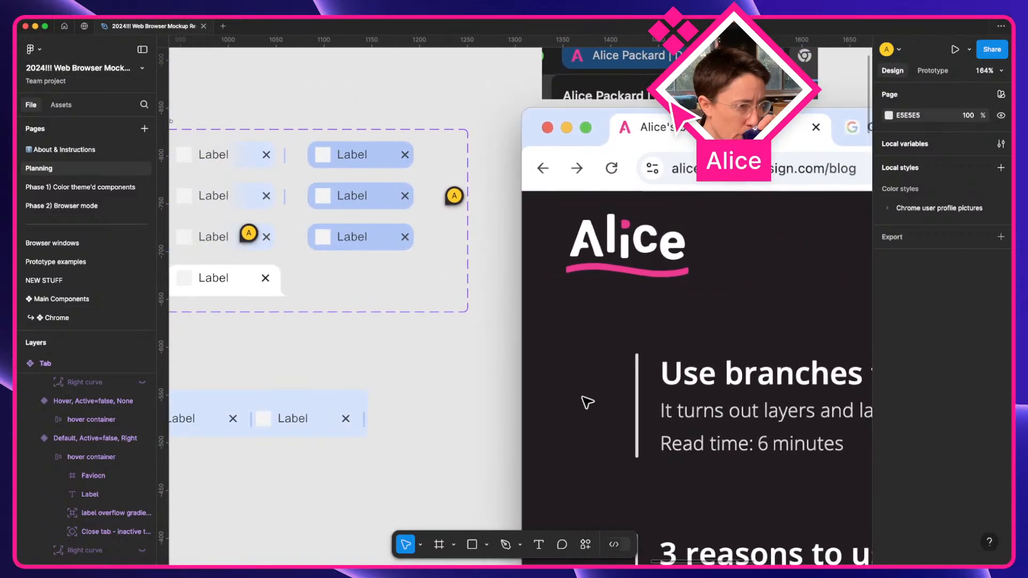
scroll(338, 426, "left", 3)
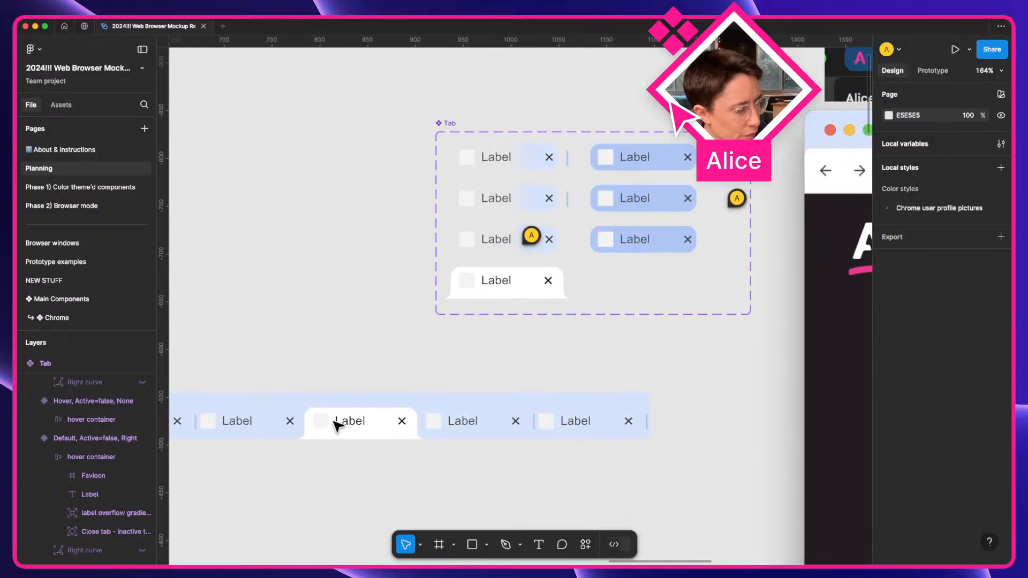
scroll(551, 188, "up", 5)
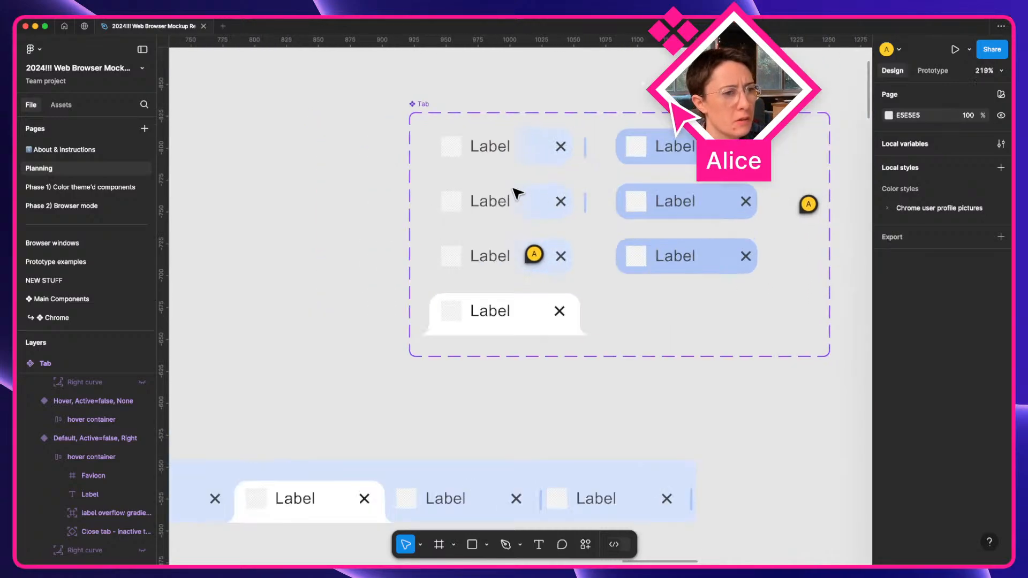
scroll(564, 219, "right", 10)
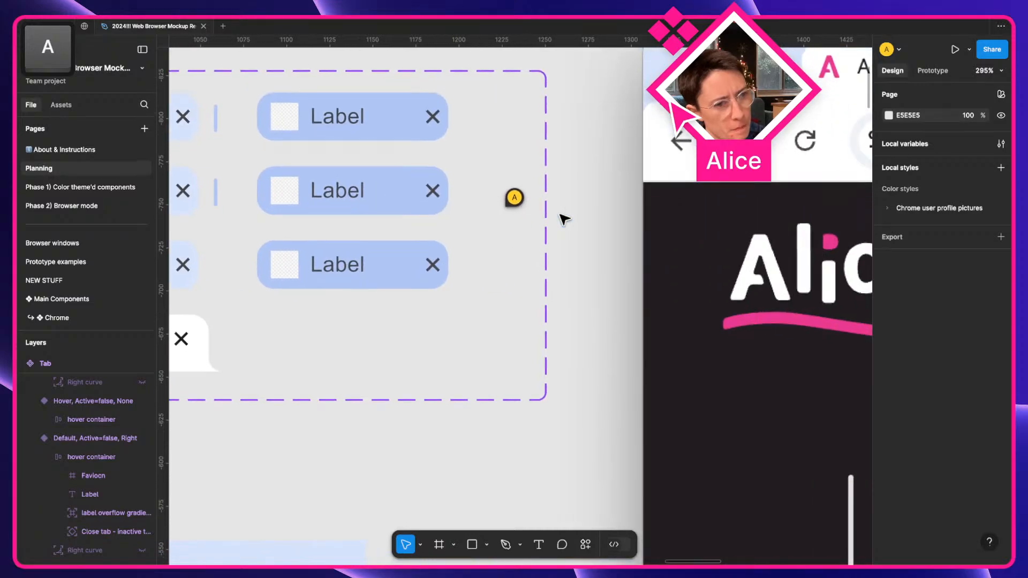
scroll(564, 219, "down", 8)
scroll(564, 219, "left", 7)
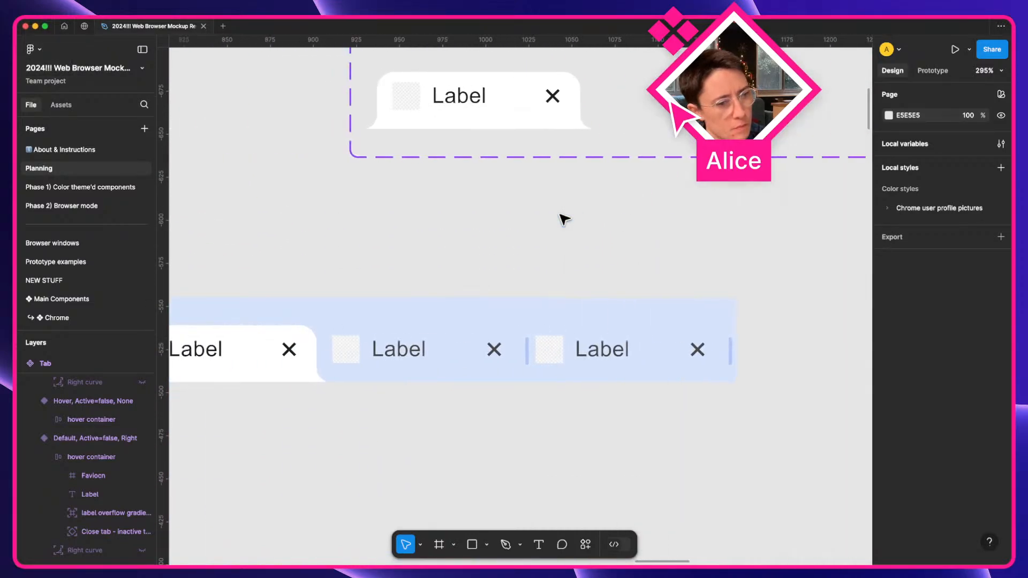
scroll(564, 219, "down", 4)
key("space")
left_click_drag(572, 225, 313, 369)
left_click_drag(611, 65, 379, 322)
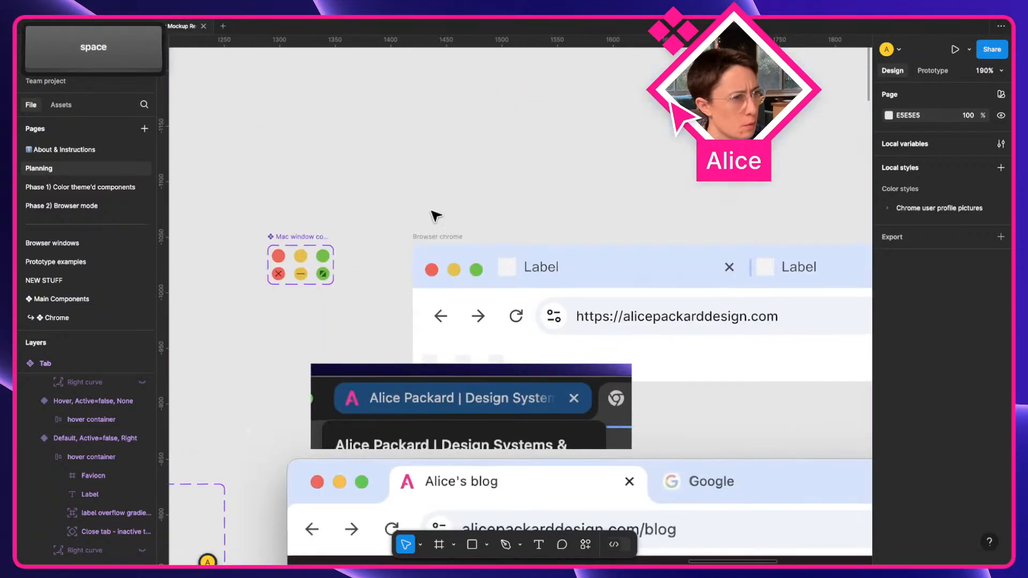
Open a Shift+Space prototype preview of the Browser chrome frame, then reposition and enlarge its window.
left_click(427, 238)
key("shift+space")
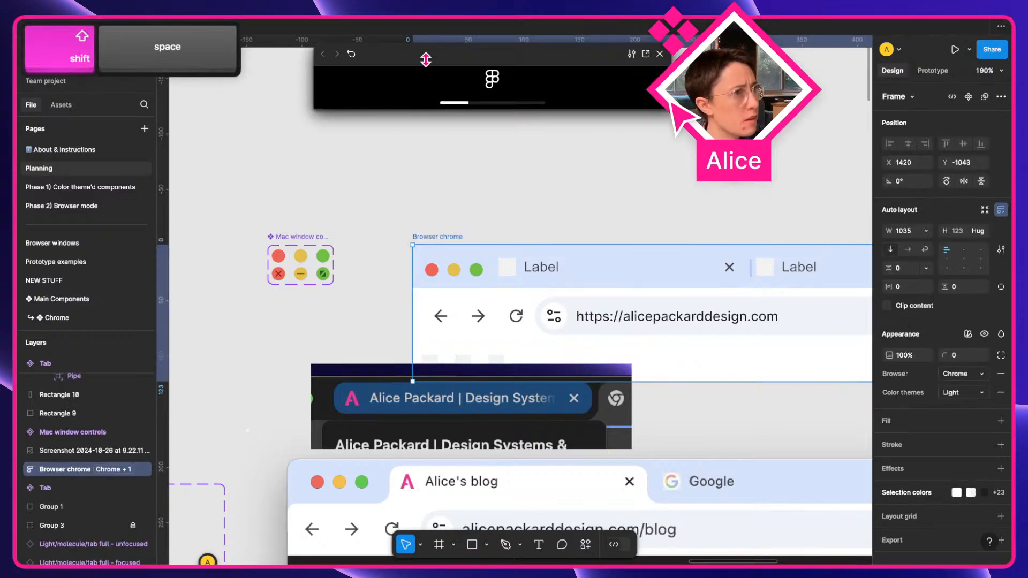
left_click_drag(427, 56, 278, 131)
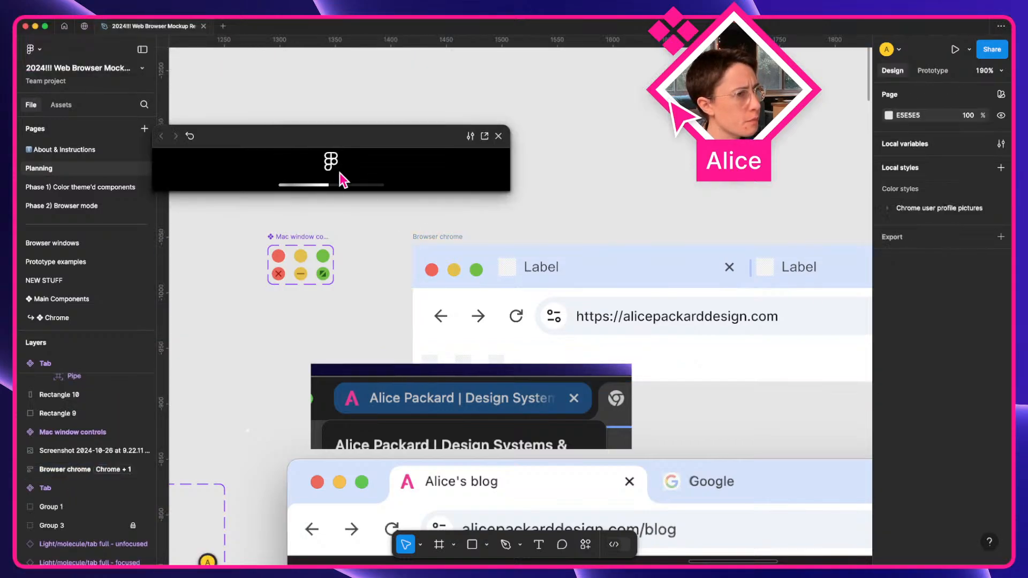
left_click(289, 168)
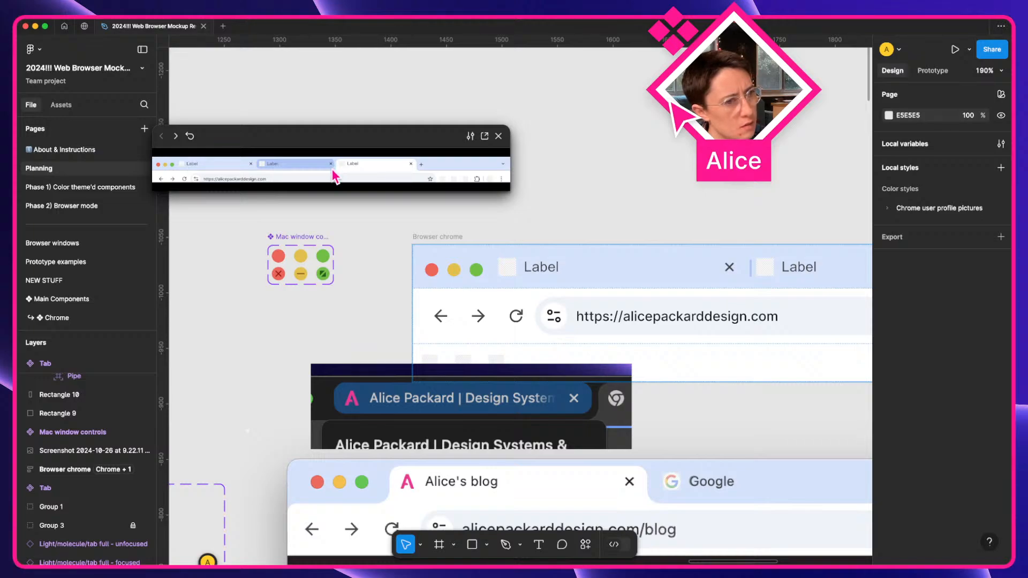
left_click_drag(512, 191, 847, 467)
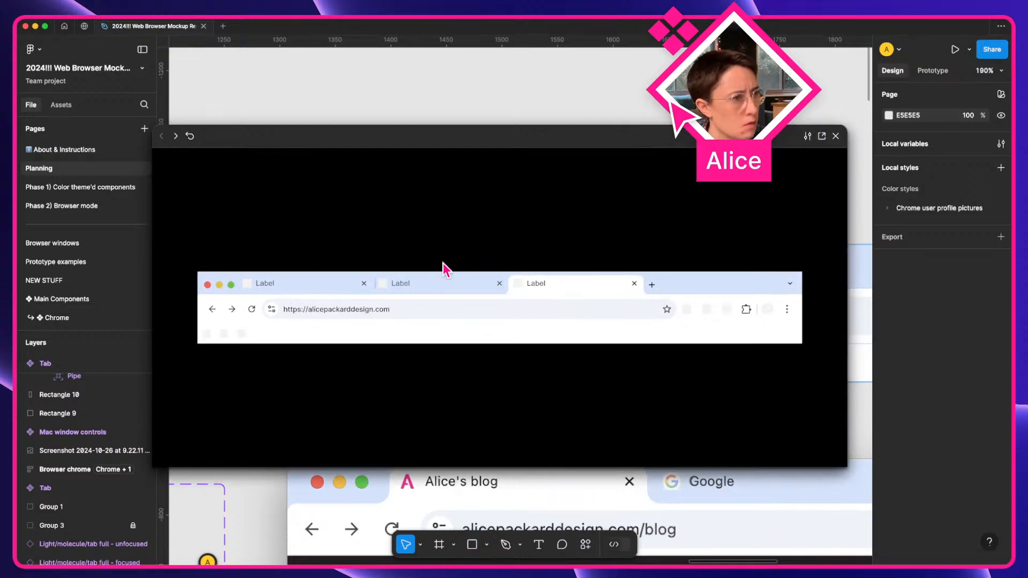
left_click_drag(421, 140, 397, 218)
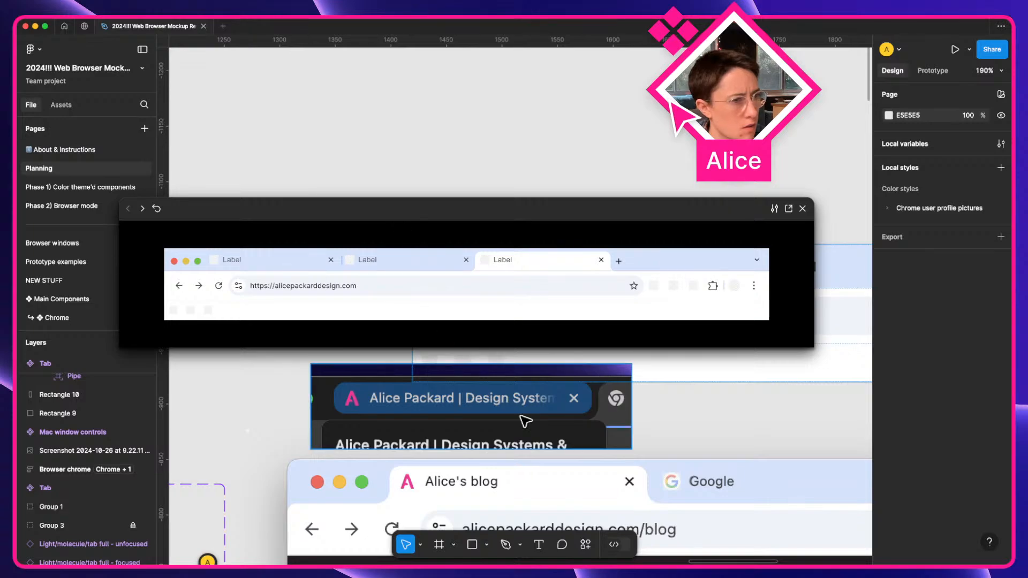
scroll(524, 420, "up", 5)
scroll(502, 428, "left", 4)
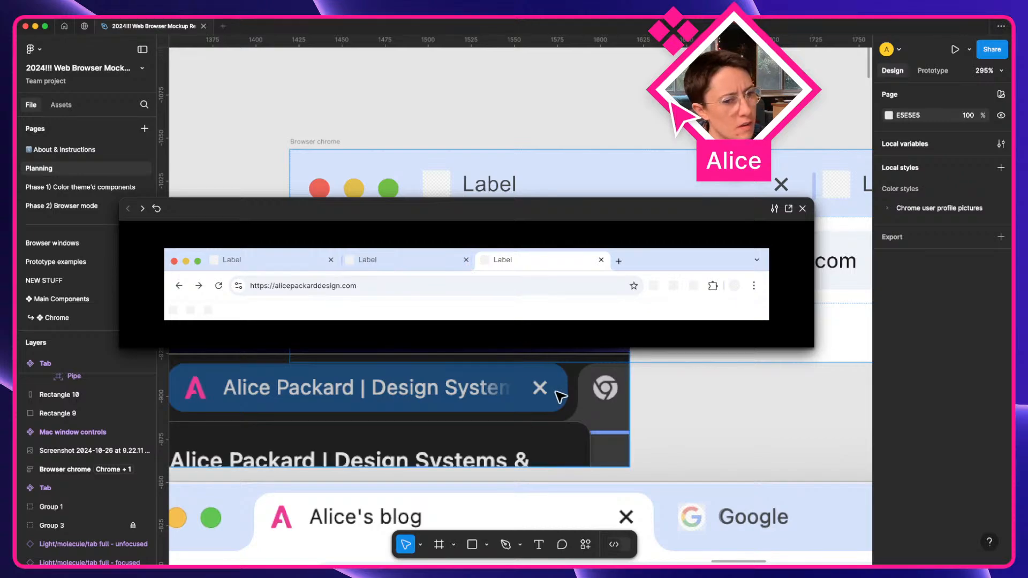
key("ctrl+Right")
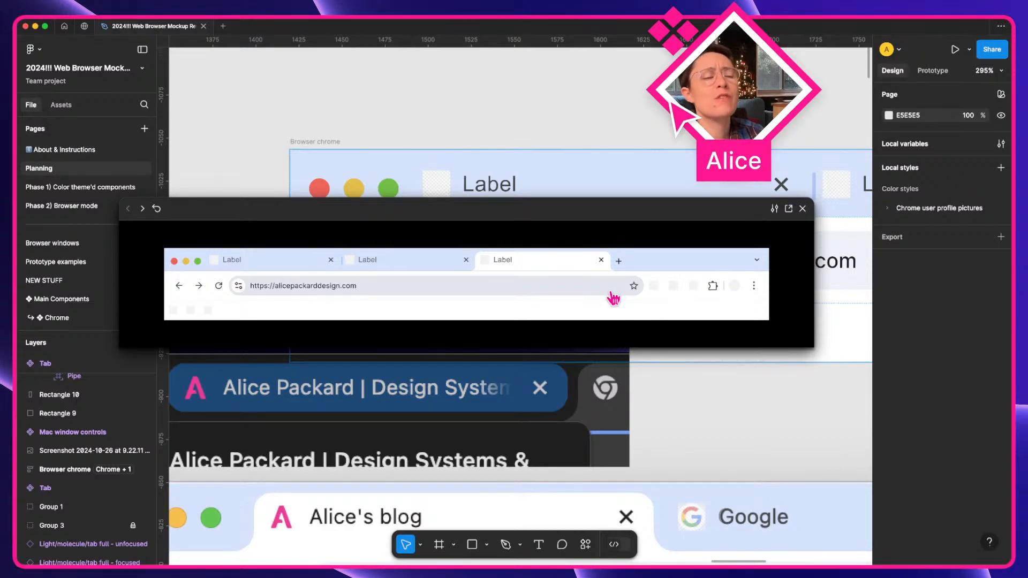
Close the preview and give the tab bar's first tab Fill container width with a 232 max width.
left_click(803, 208)
left_click(613, 198)
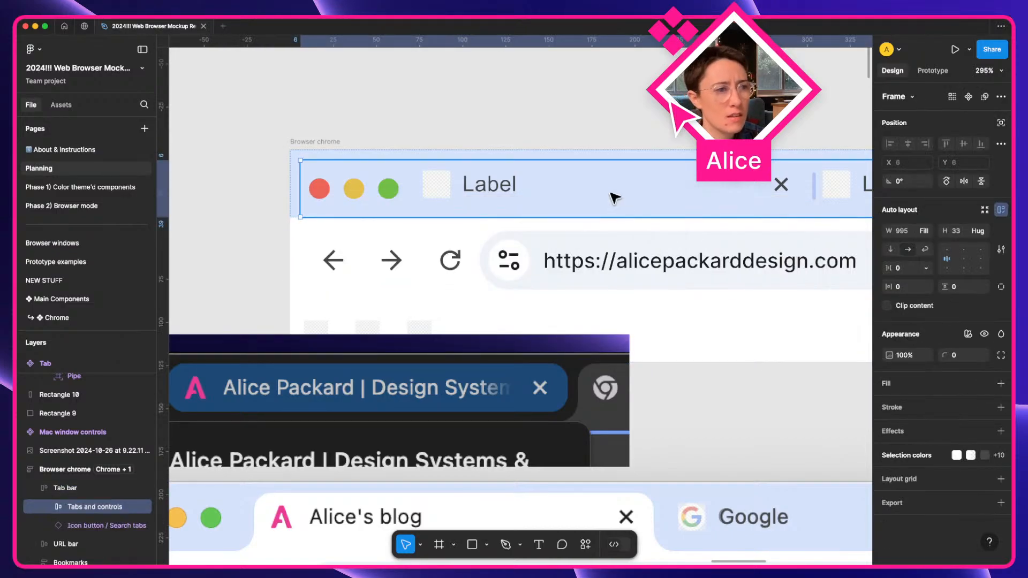
double_click(613, 198)
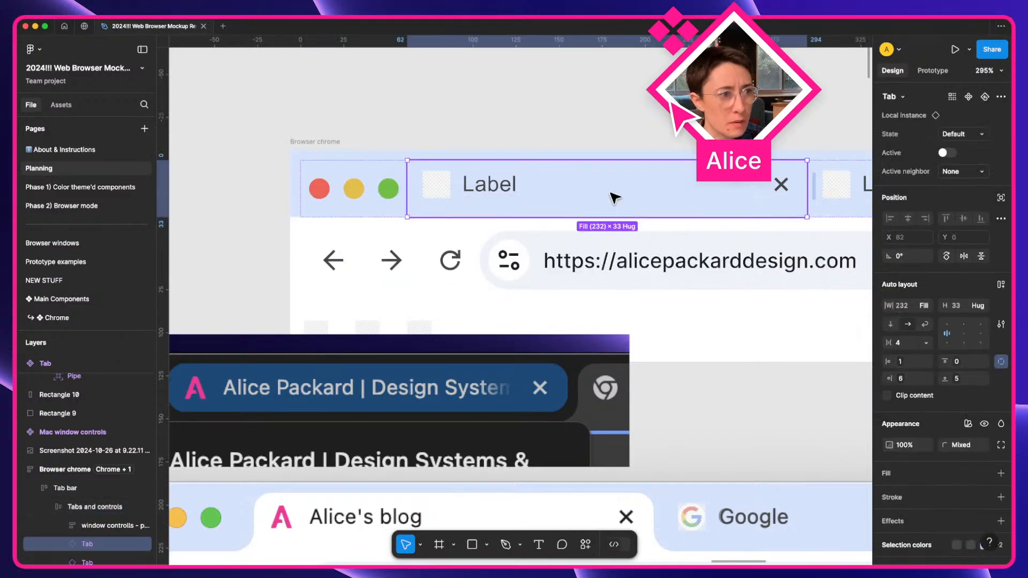
left_click(926, 306)
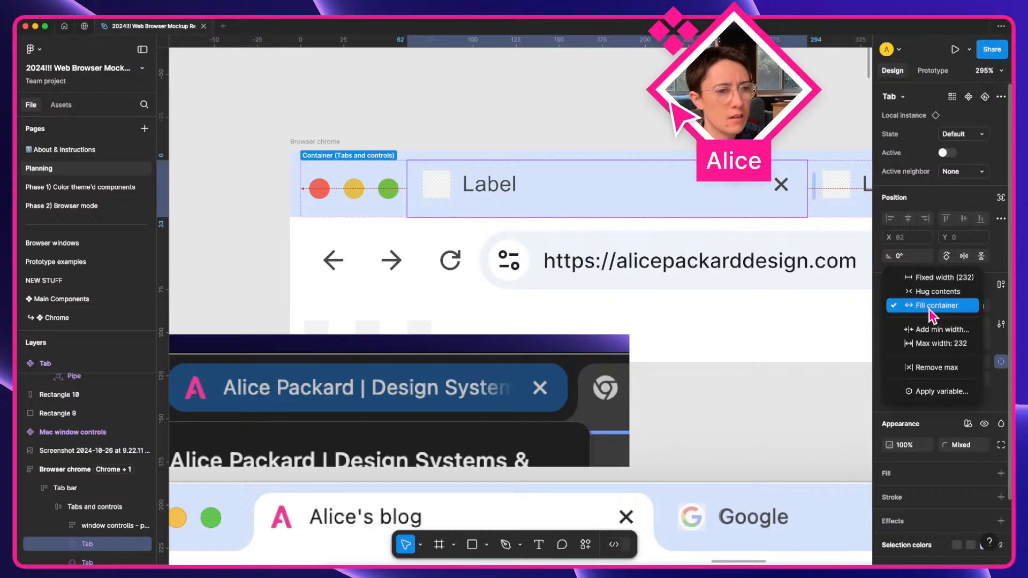
left_click(948, 348)
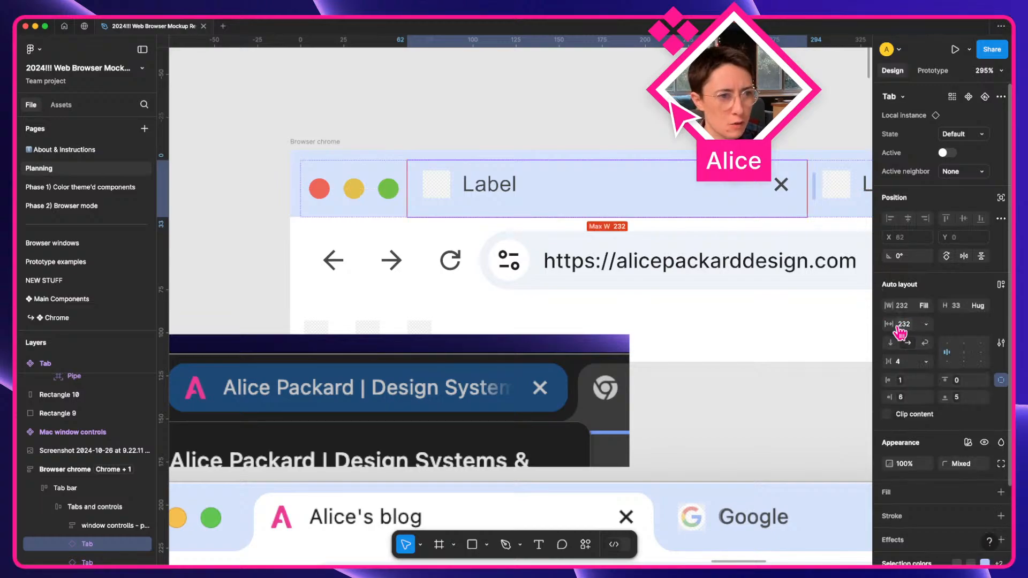
left_click(600, 141)
Pan across the mockups and select the first Label tab in the tab bar.
key("space")
left_click_drag(600, 150, 487, 169)
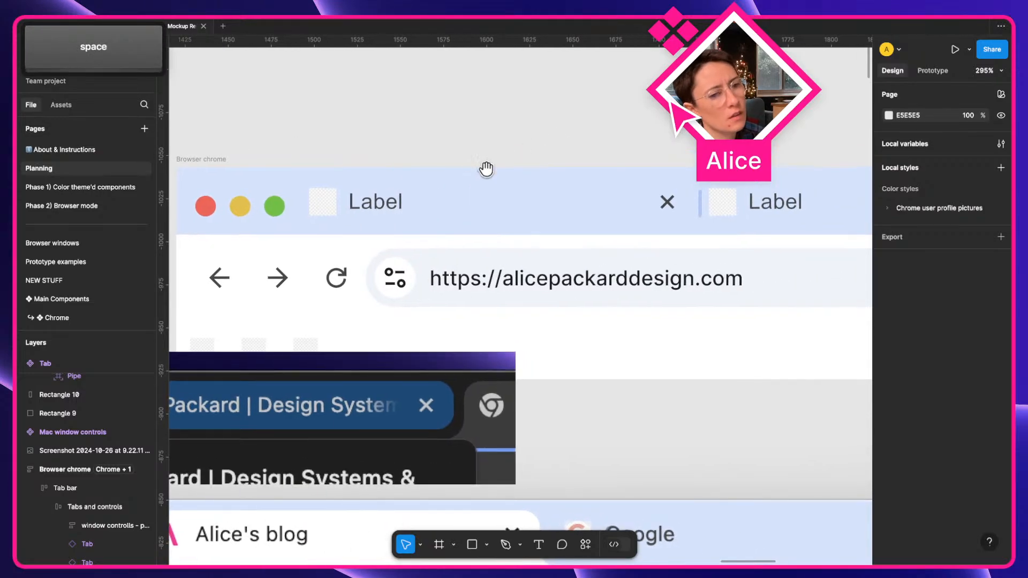
scroll(554, 225, "down", 5)
scroll(557, 229, "down", 2)
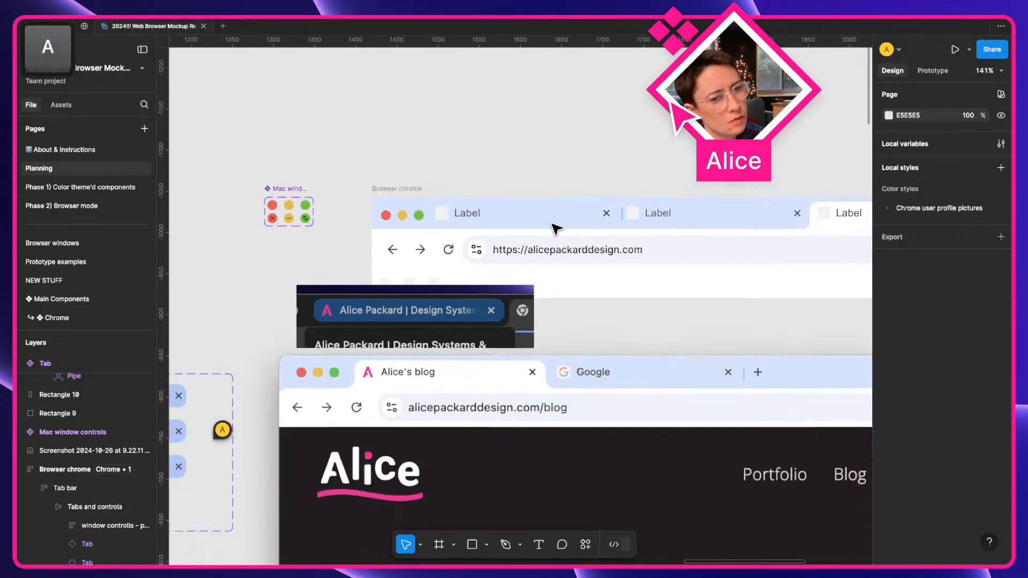
scroll(557, 230, "right", 4)
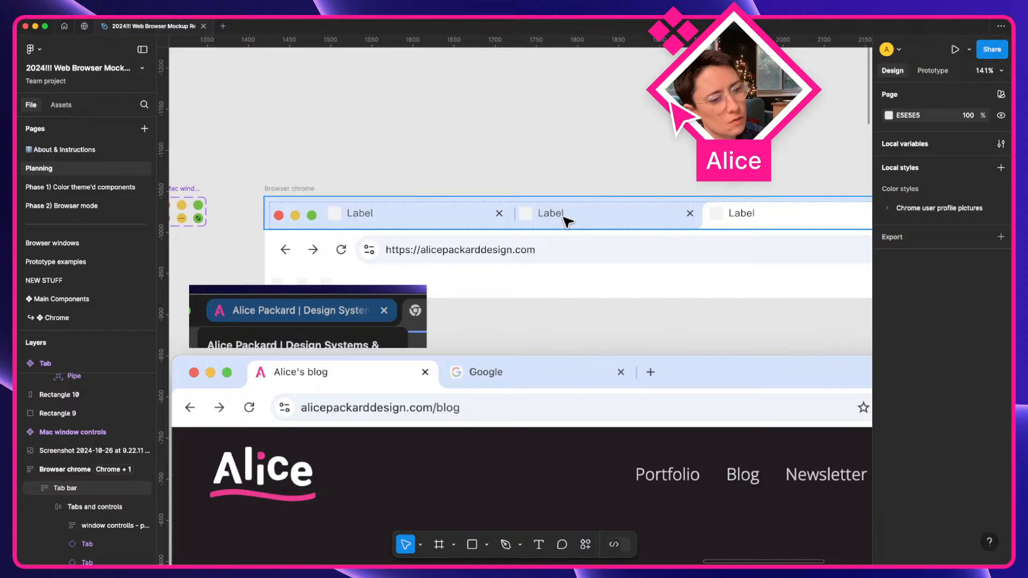
double_click(477, 218)
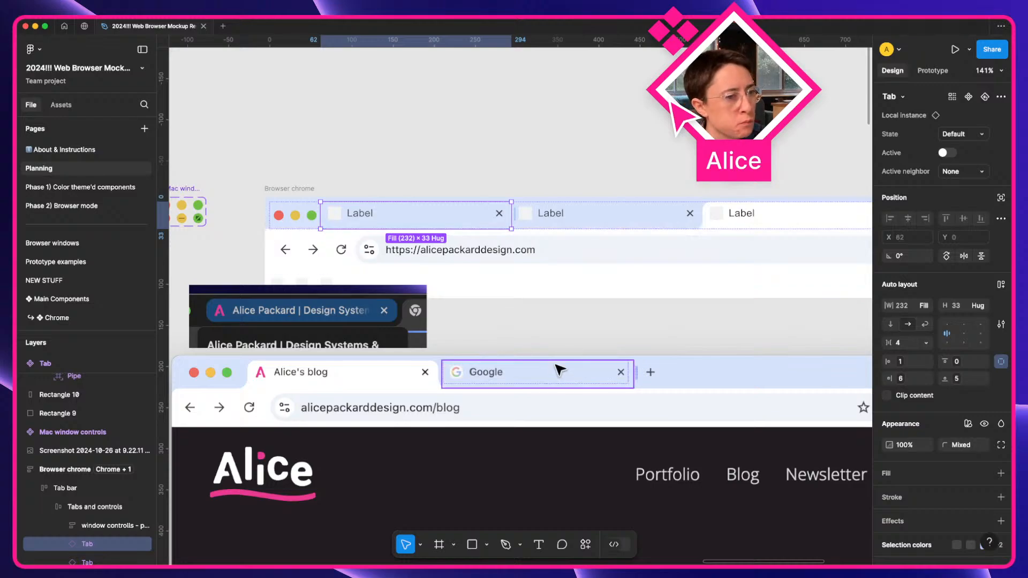
scroll(547, 334, "right", 5)
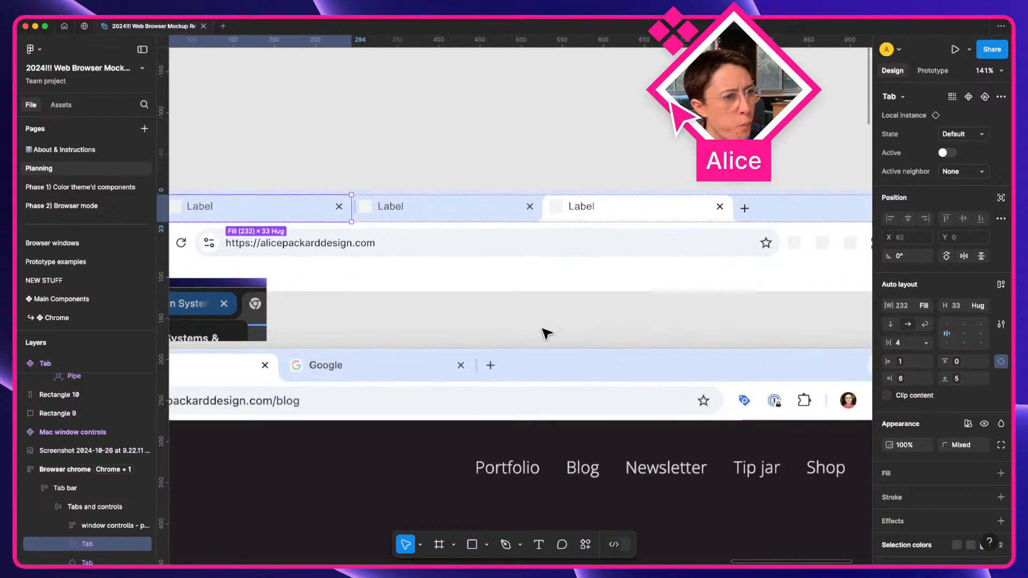
scroll(547, 333, "down", 10)
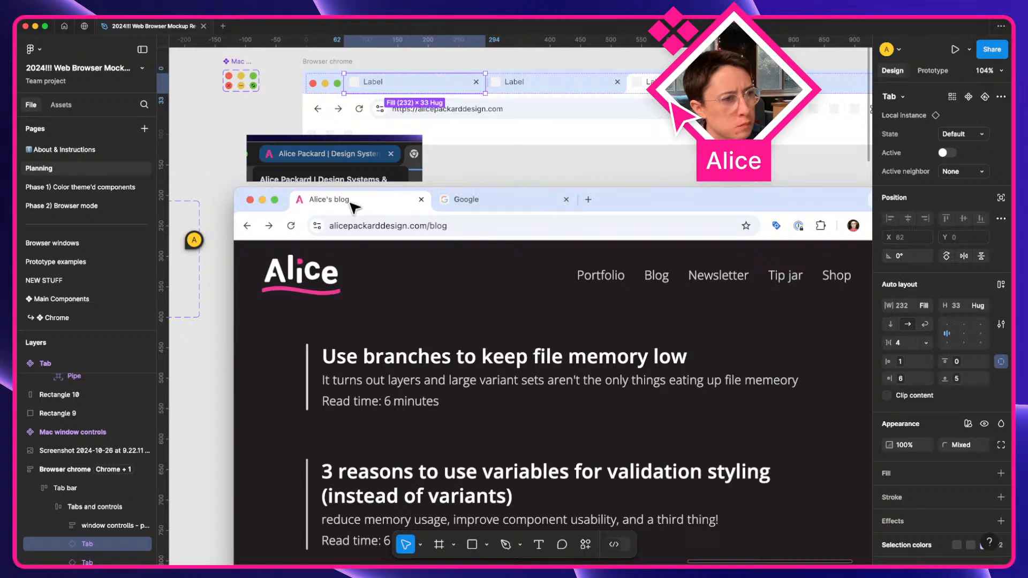
scroll(514, 213, "up", 5)
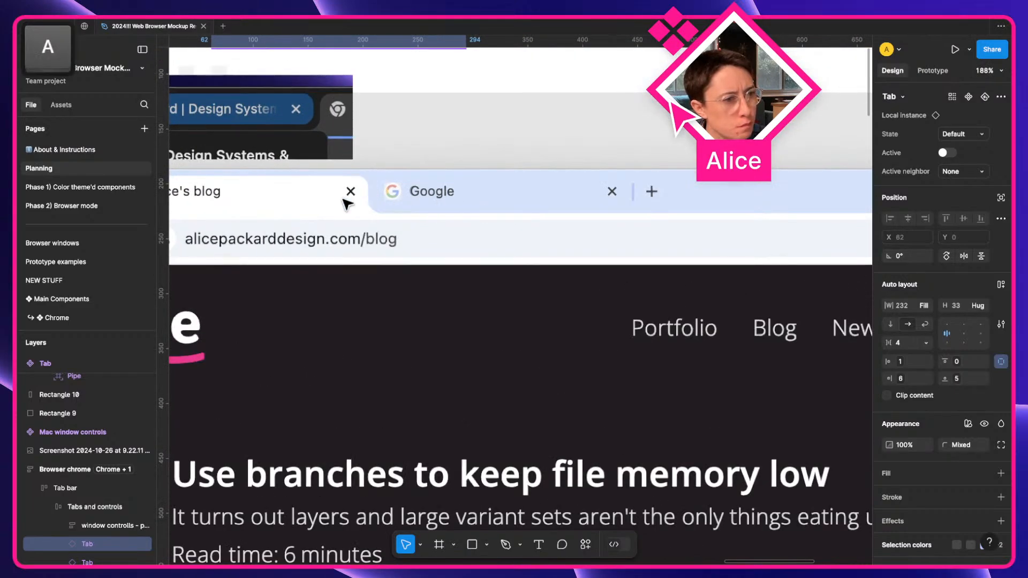
Duplicate the Google tab over the blog tab, nudge it 1 px left and make it Active.
left_click(457, 199)
scroll(457, 200, "left", 3)
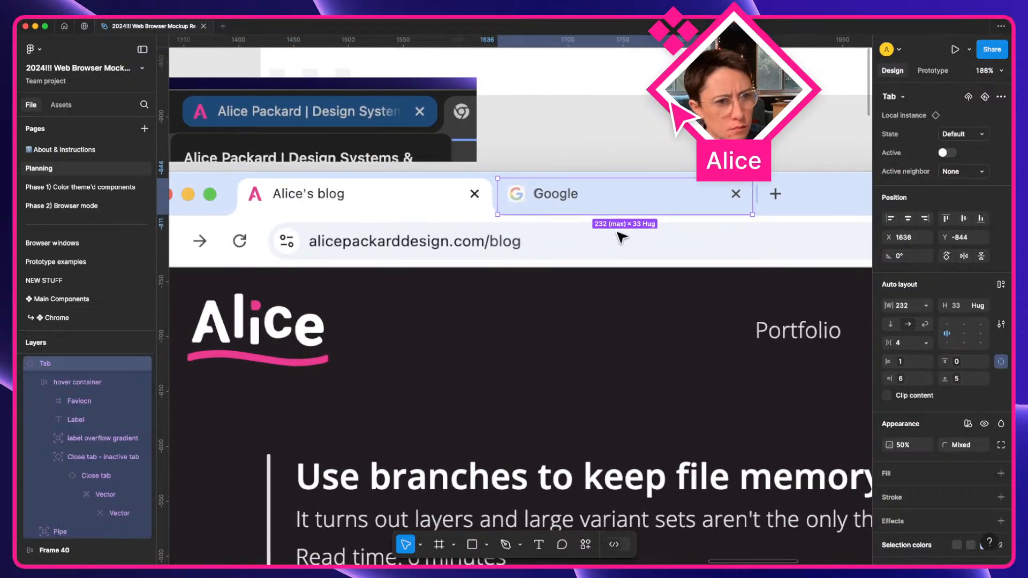
left_click_drag(654, 204, 401, 222)
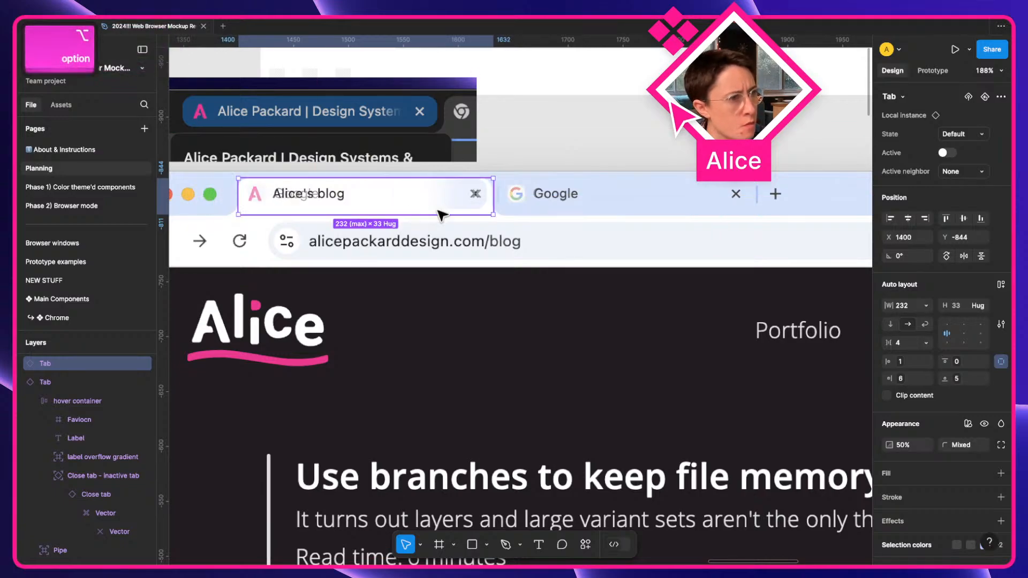
key("Left")
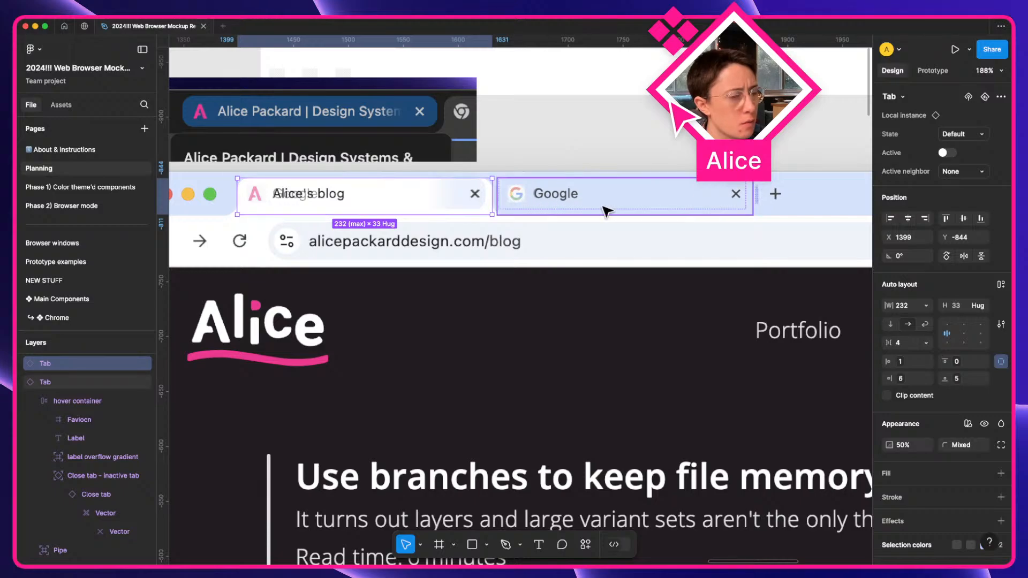
left_click(945, 153)
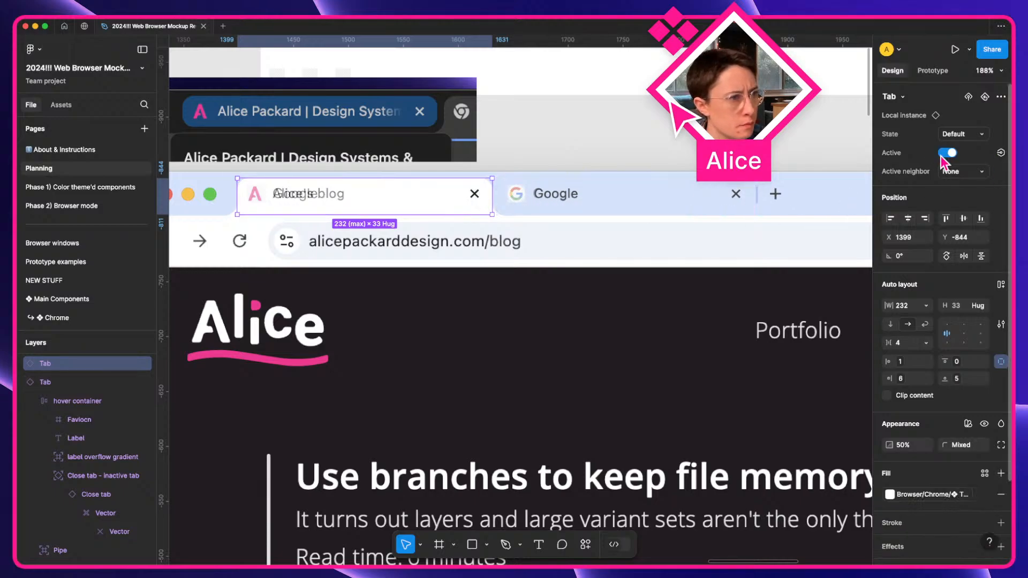
scroll(489, 198, "up", 2)
scroll(489, 198, "up", 5)
key("a")
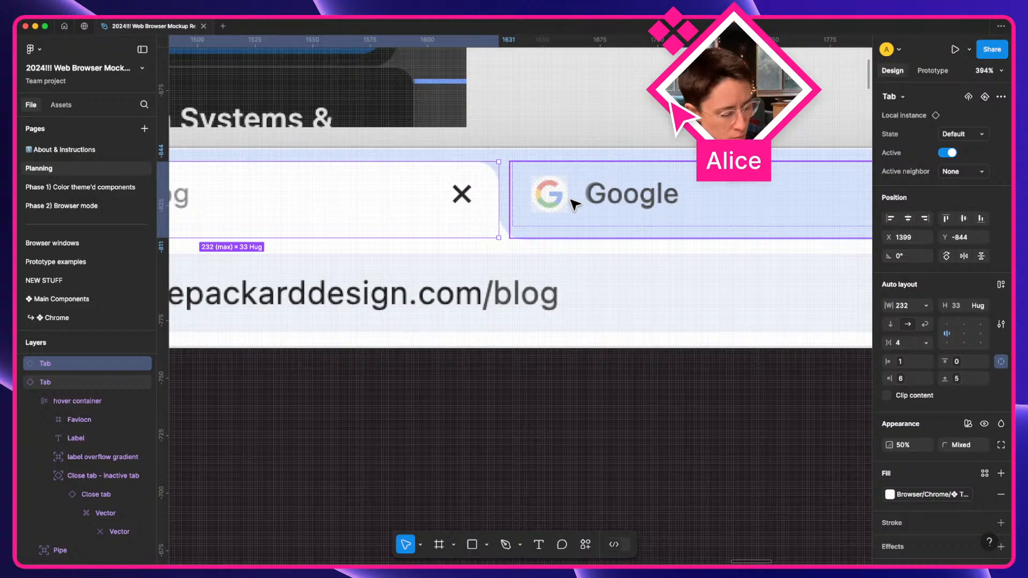
Measure the gap between the two tabs, then select both and check their alignment with 1 px nudges.
key("alt")
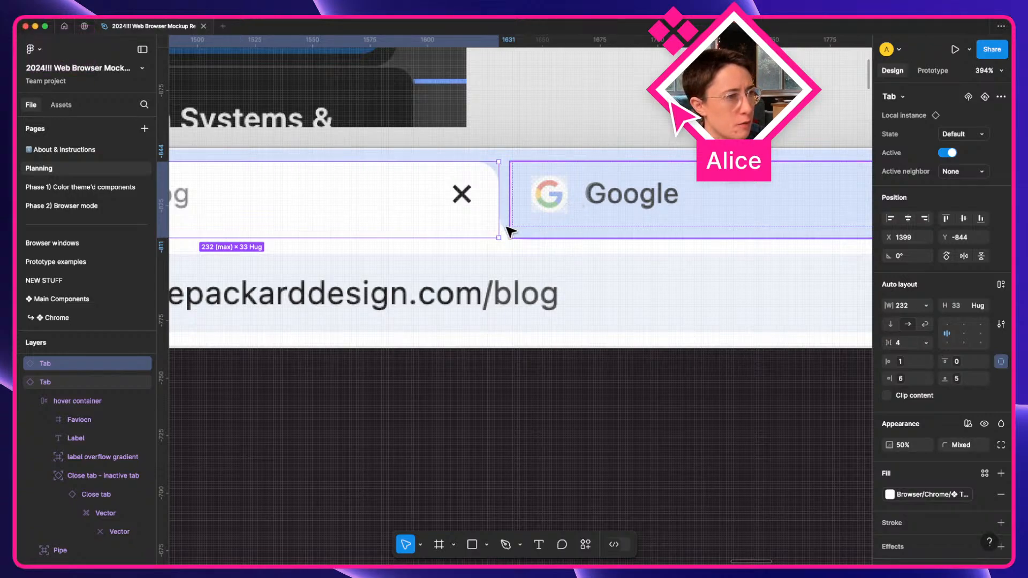
scroll(509, 228, "up", 5)
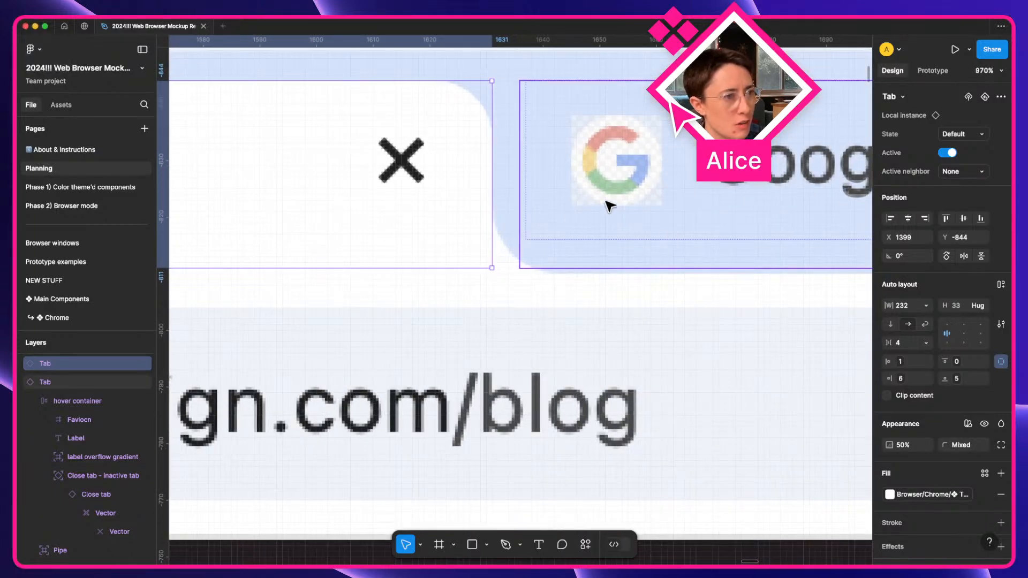
left_click(413, 196, "shift")
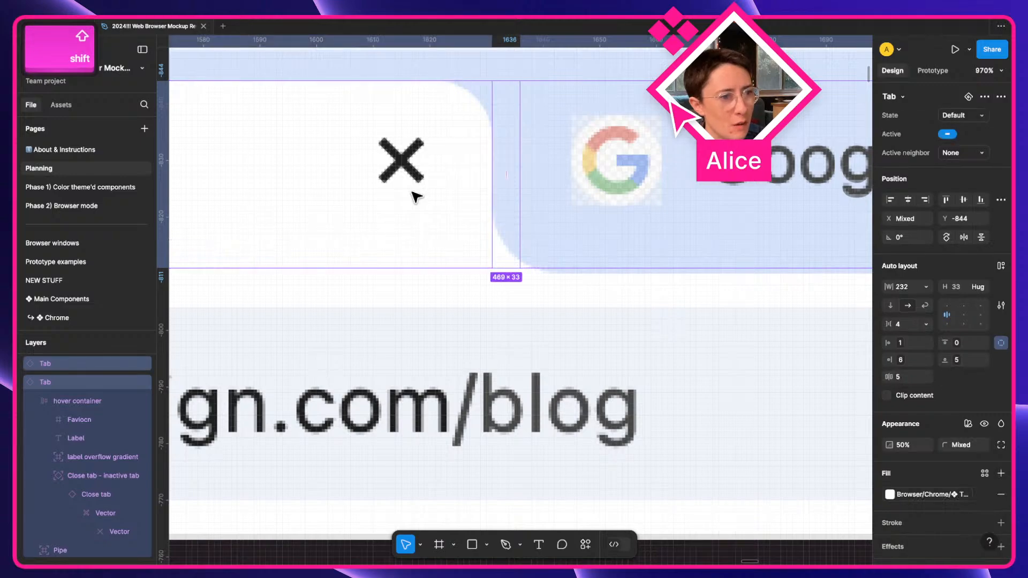
key("Down")
key("Up")
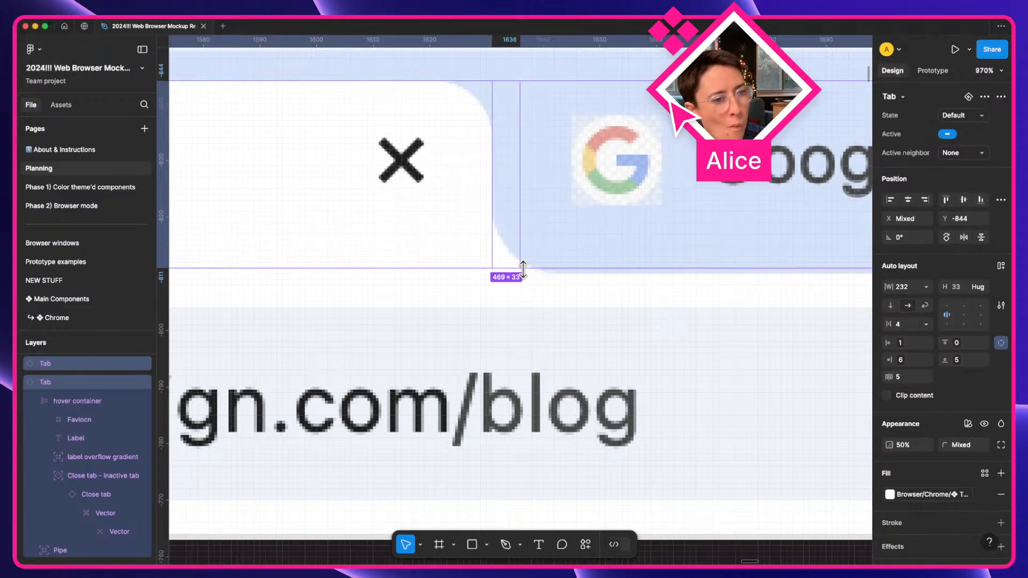
scroll(528, 266, "up", 5)
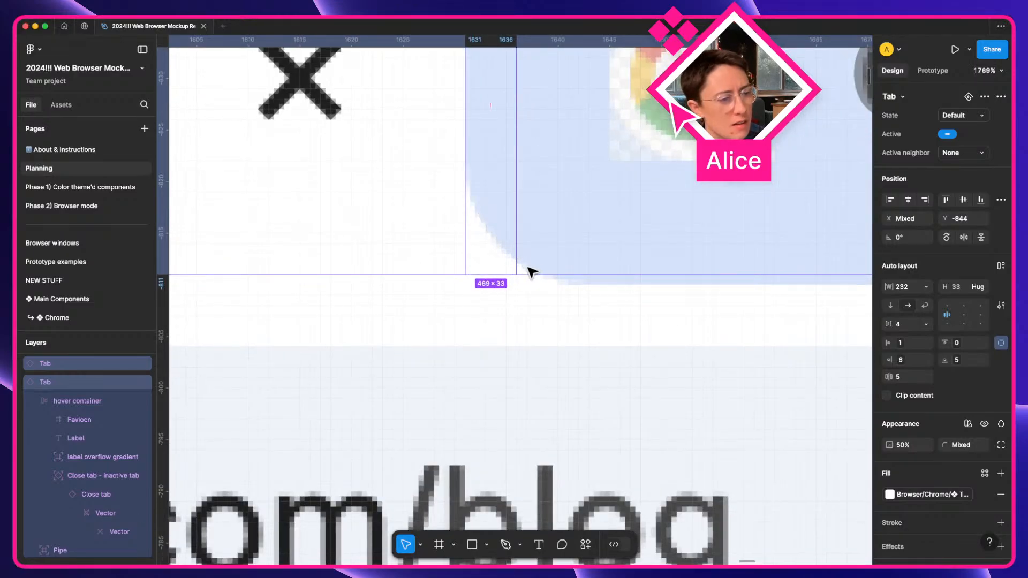
scroll(529, 270, "down", 15)
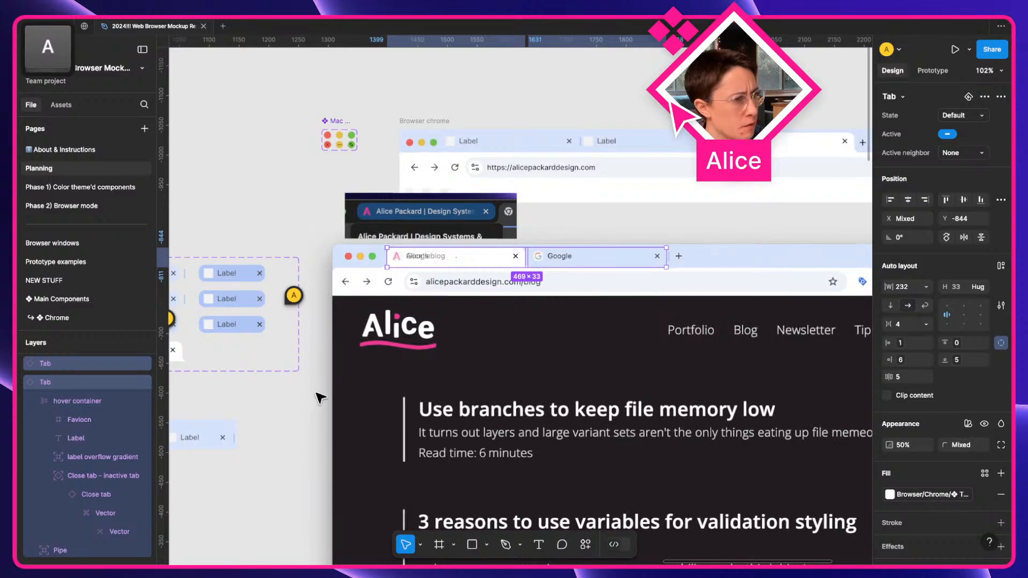
left_click(248, 421)
key("space")
left_click_drag(248, 421, 388, 411)
scroll(308, 351, "up", 5)
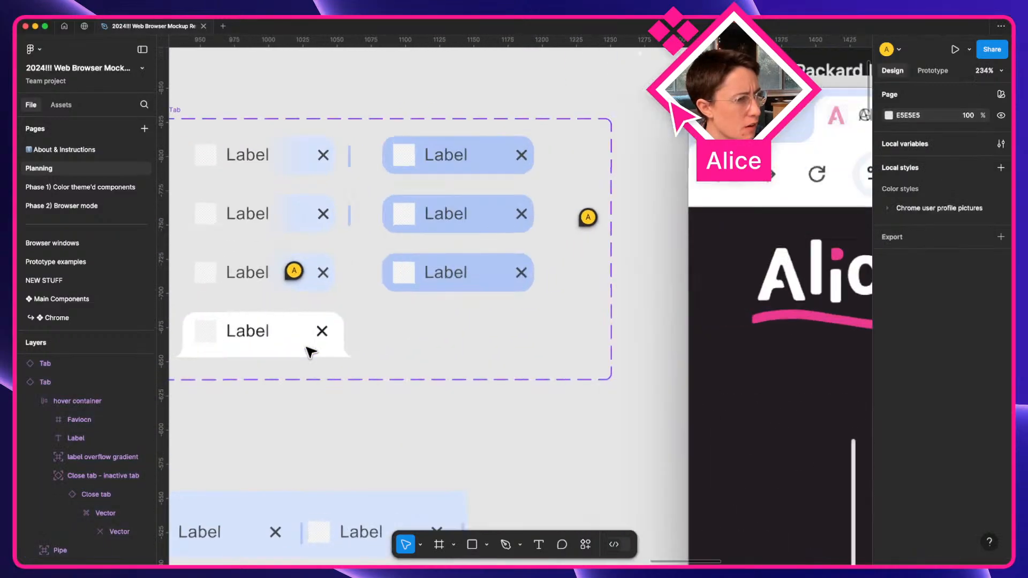
left_click(311, 350)
scroll(339, 360, "up", 5)
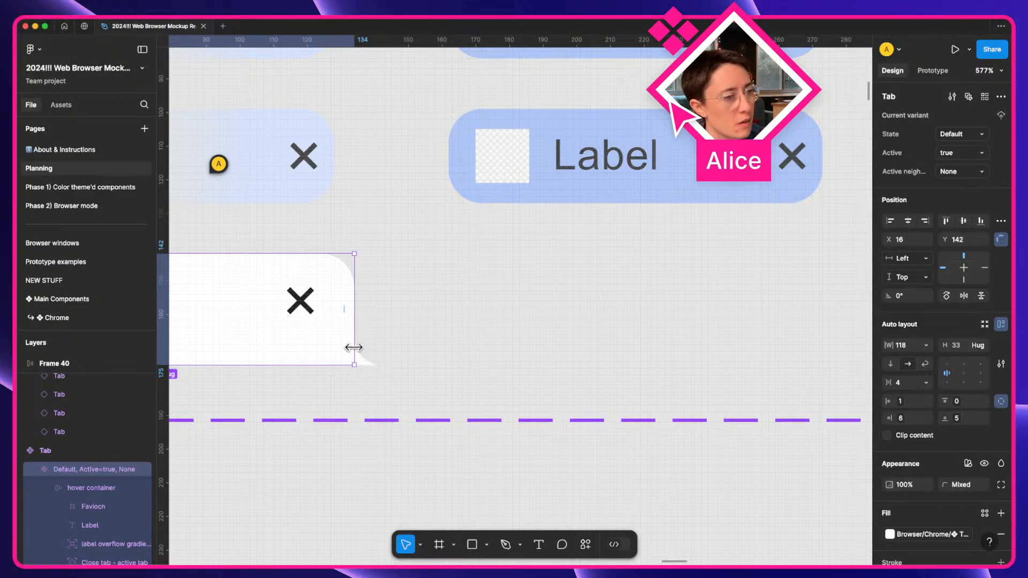
scroll(355, 350, "left", 3)
scroll(356, 351, "down", 5)
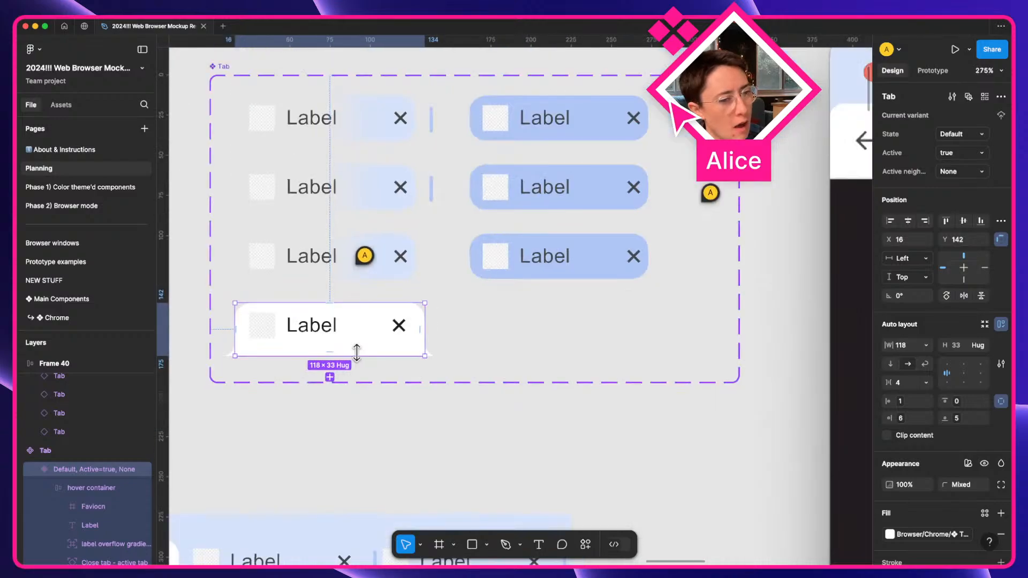
scroll(521, 432, "down", 4)
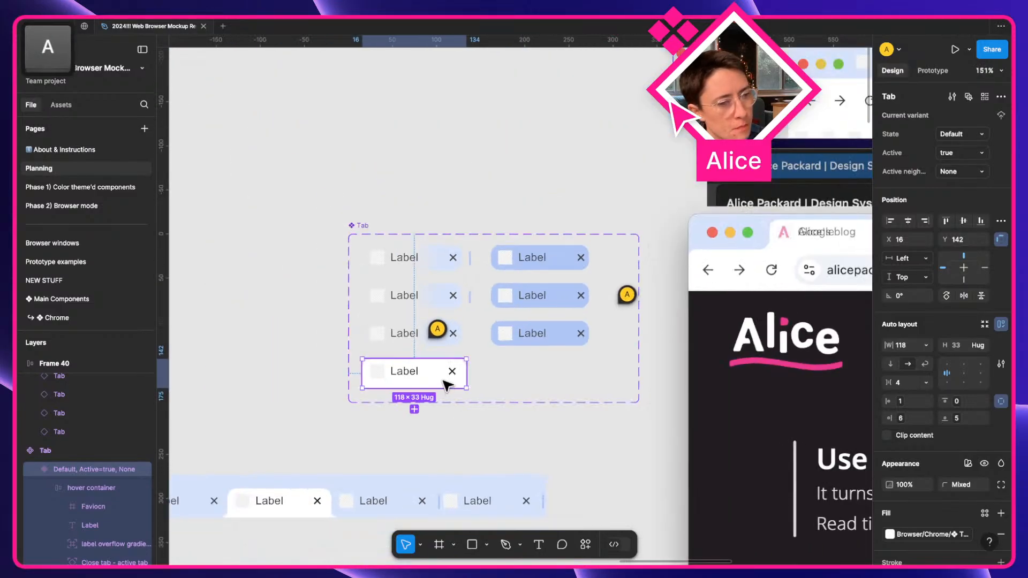
scroll(442, 382, "up", 5)
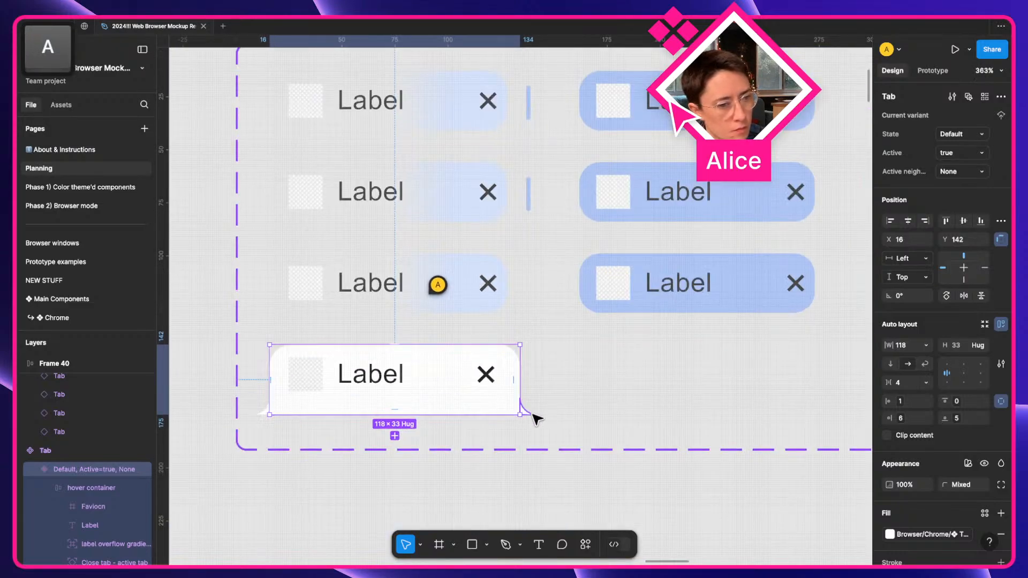
left_click(530, 414)
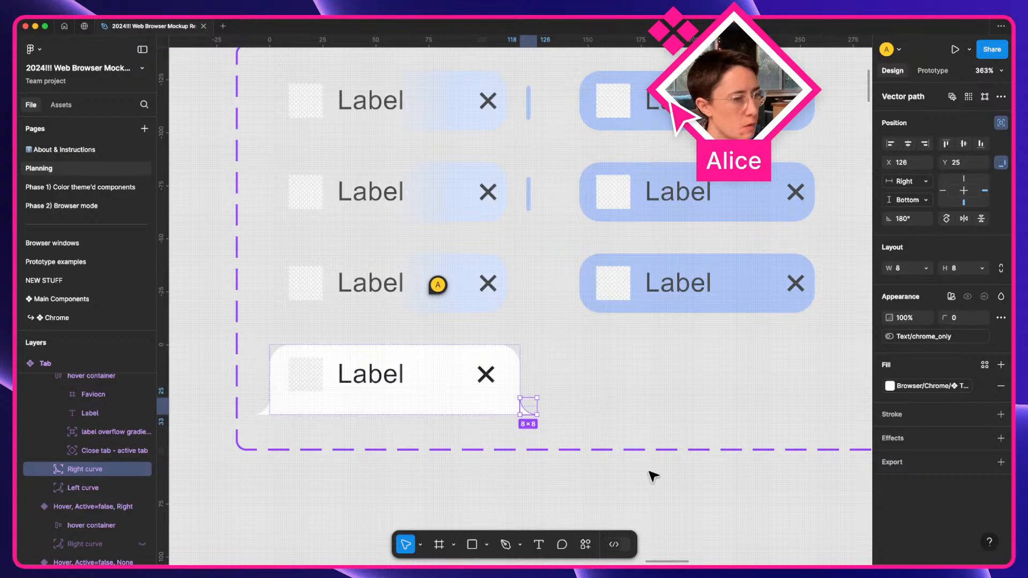
key("Left")
key("Right")
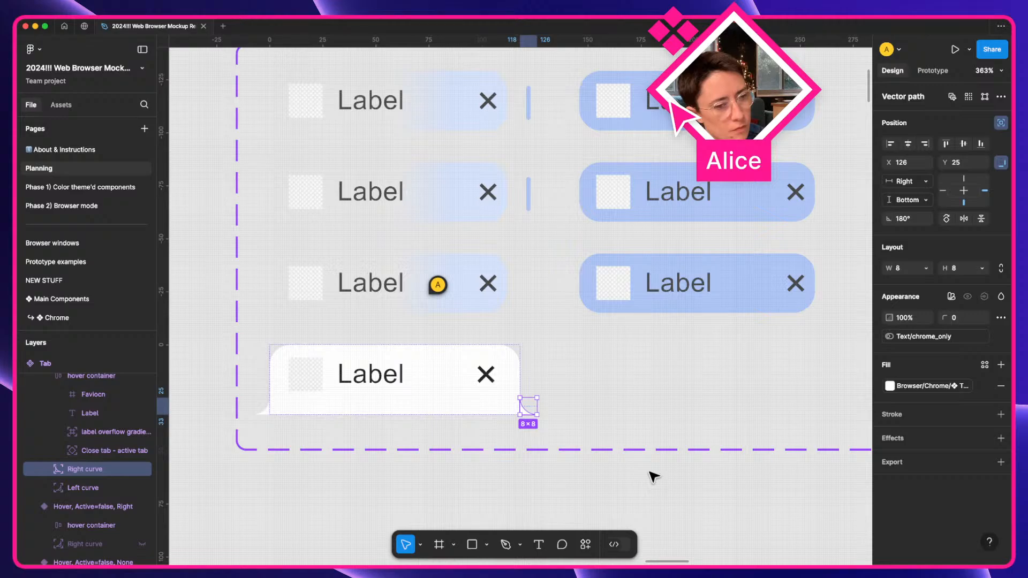
scroll(655, 477, "right", 3)
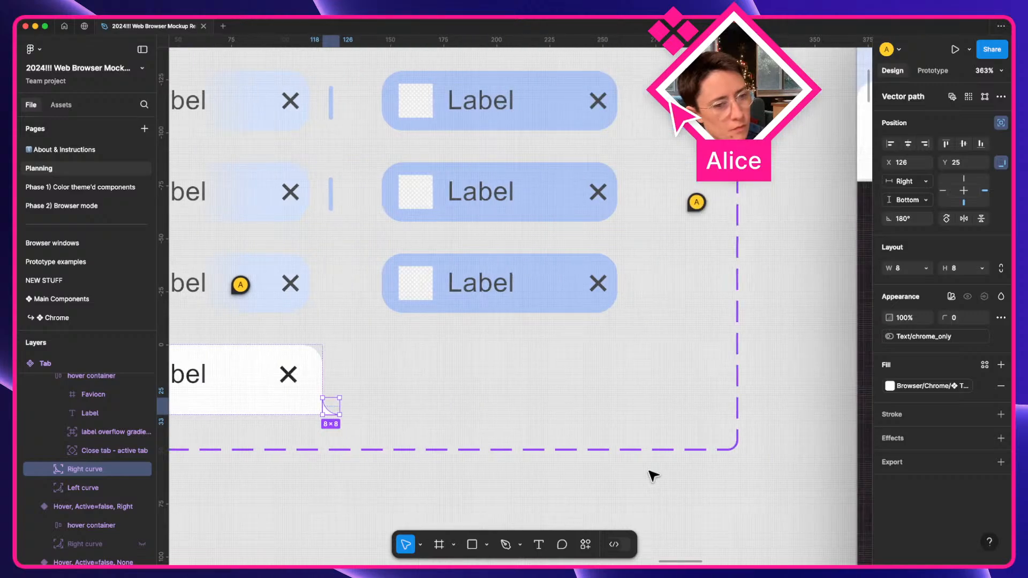
scroll(654, 477, "down", 3)
scroll(654, 477, "right", 10)
scroll(654, 477, "up", 5)
scroll(654, 476, "up", 1)
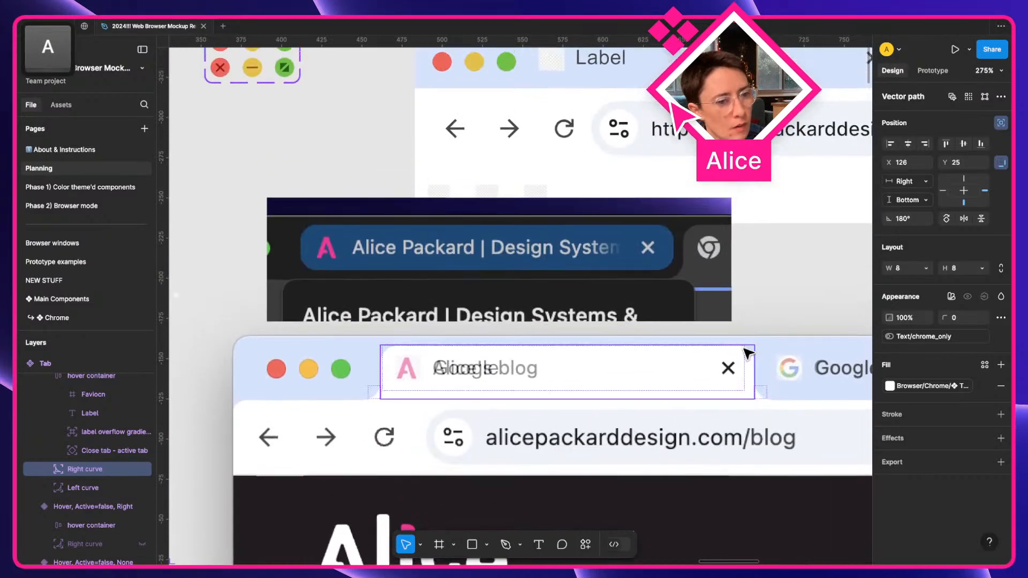
left_click(747, 357)
scroll(796, 400, "up", 5)
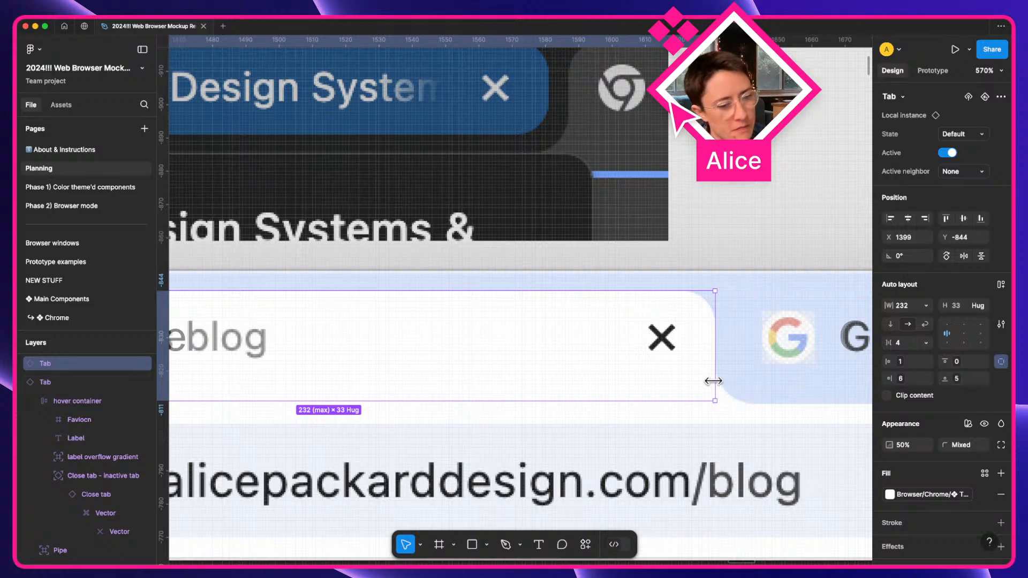
scroll(715, 383, "left", 11)
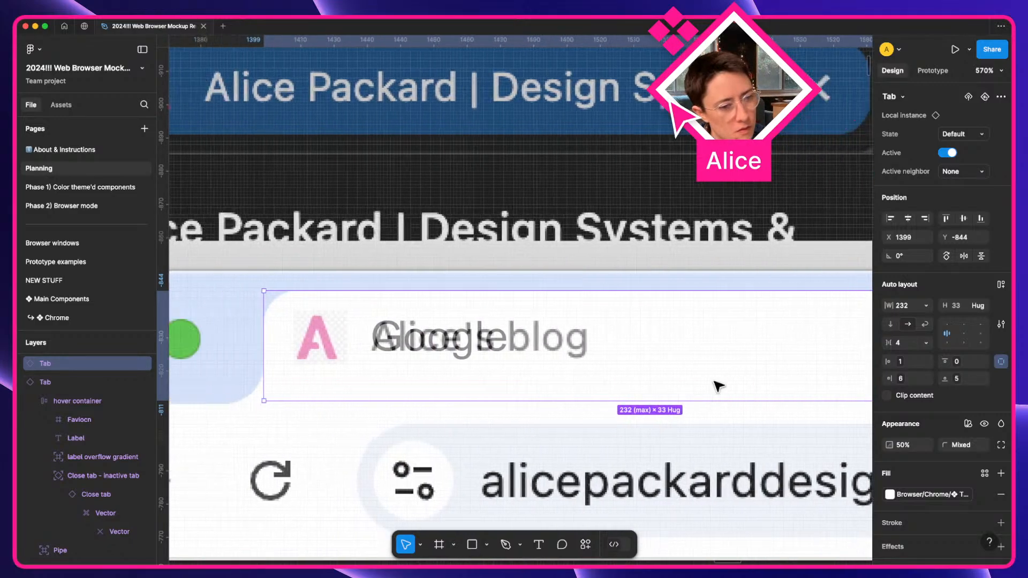
scroll(717, 385, "down", 15)
scroll(716, 385, "left", 16)
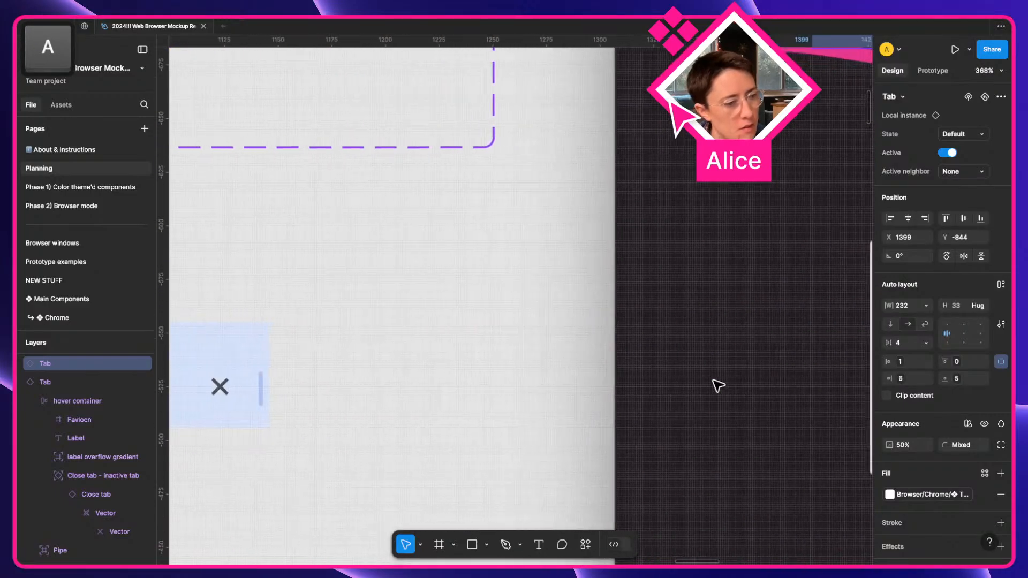
scroll(717, 385, "up", 4)
scroll(717, 386, "right", 3)
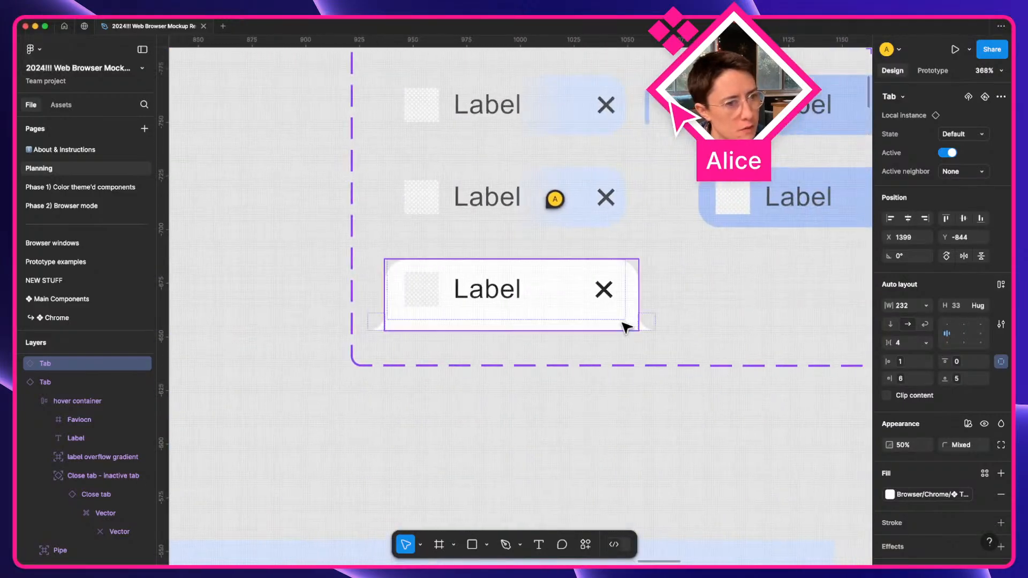
left_click(649, 325)
Wrap the active tab's right curve in a frame named 'Right curve container' constrained Right and Top & Bottom.
left_click(646, 326, "super")
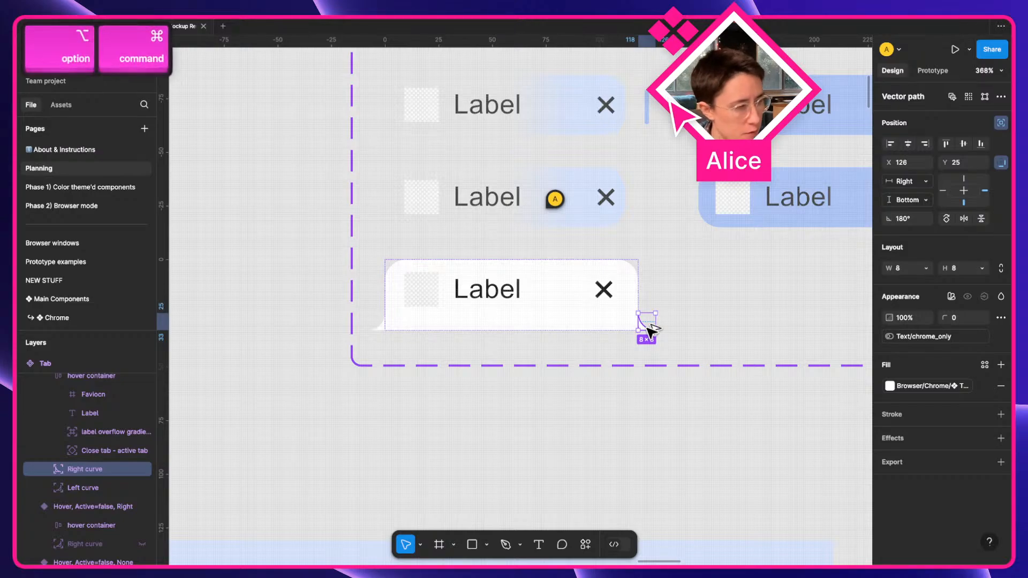
key("super+alt+g")
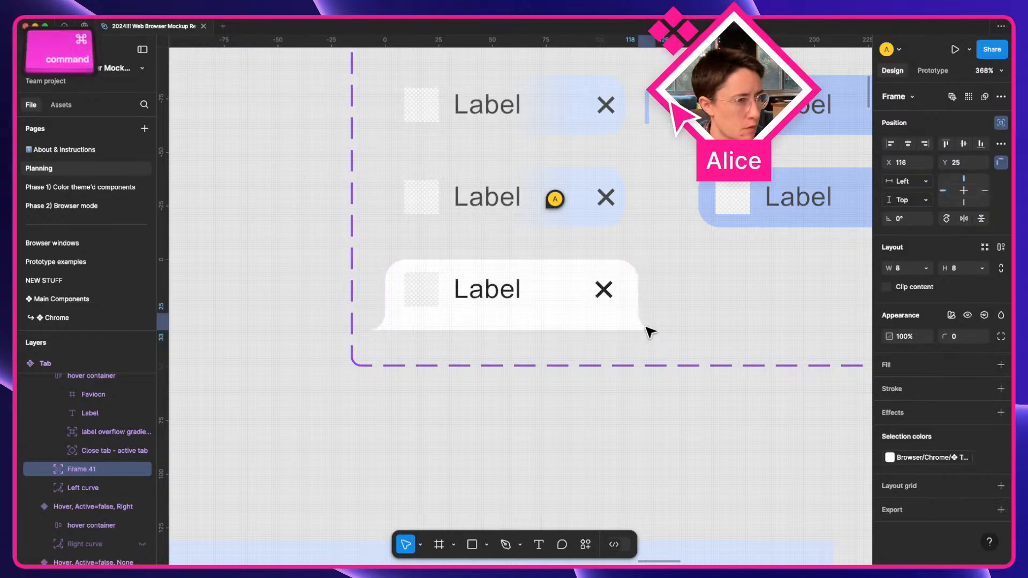
key("super+r")
type("Right ")
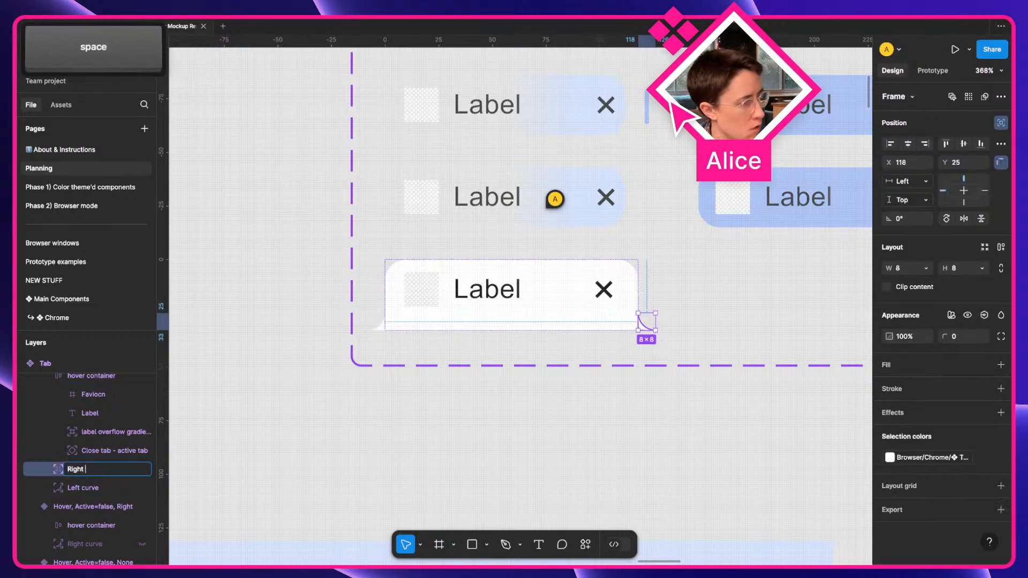
type("curve container")
key("Return")
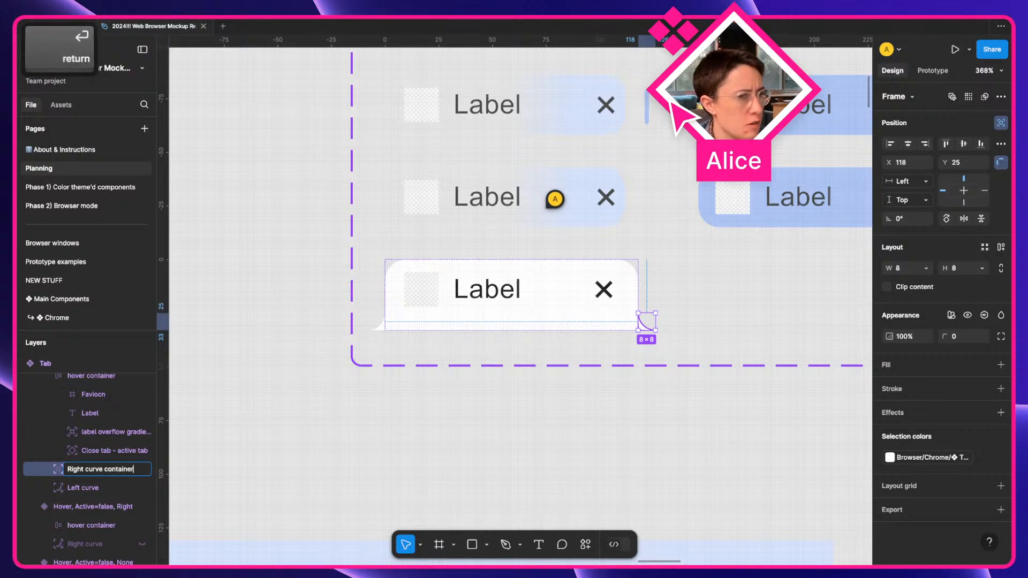
left_click(985, 191)
left_click(964, 202, "shift")
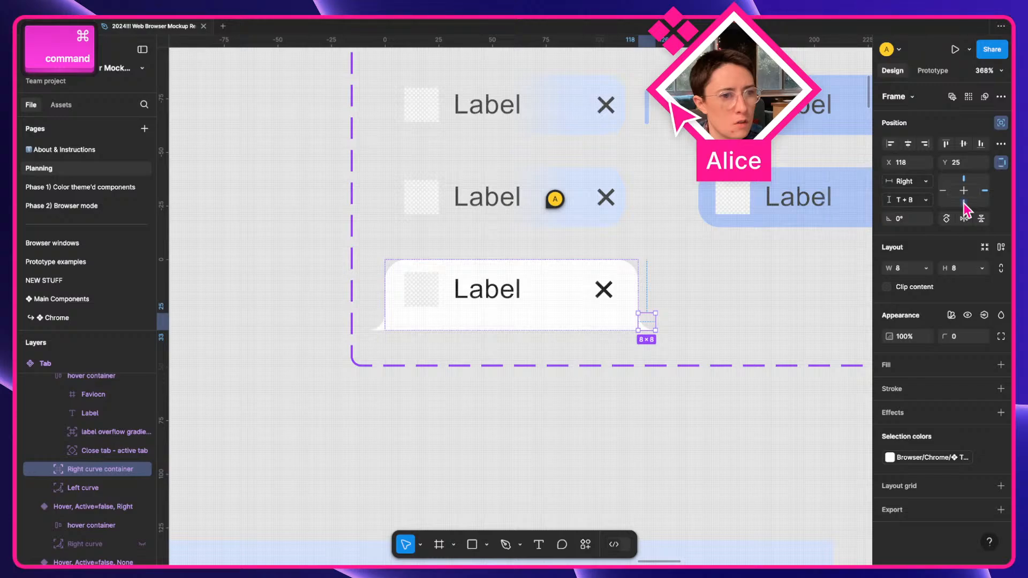
Narrow Right curve container to W 4, turn off absolute position, and cut it out.
scroll(790, 272, "up", 3)
key("super")
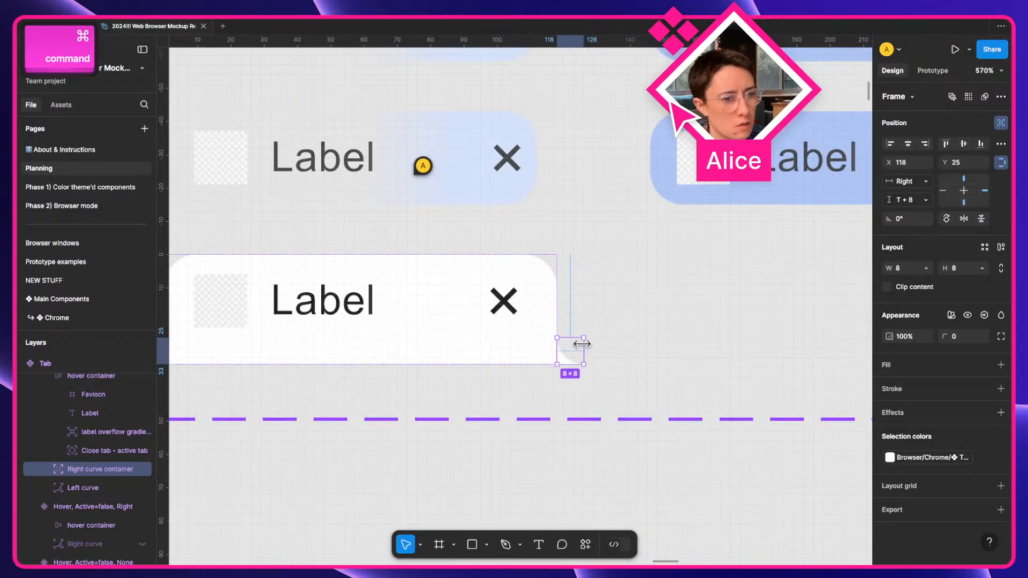
left_click_drag(582, 343, 565, 258)
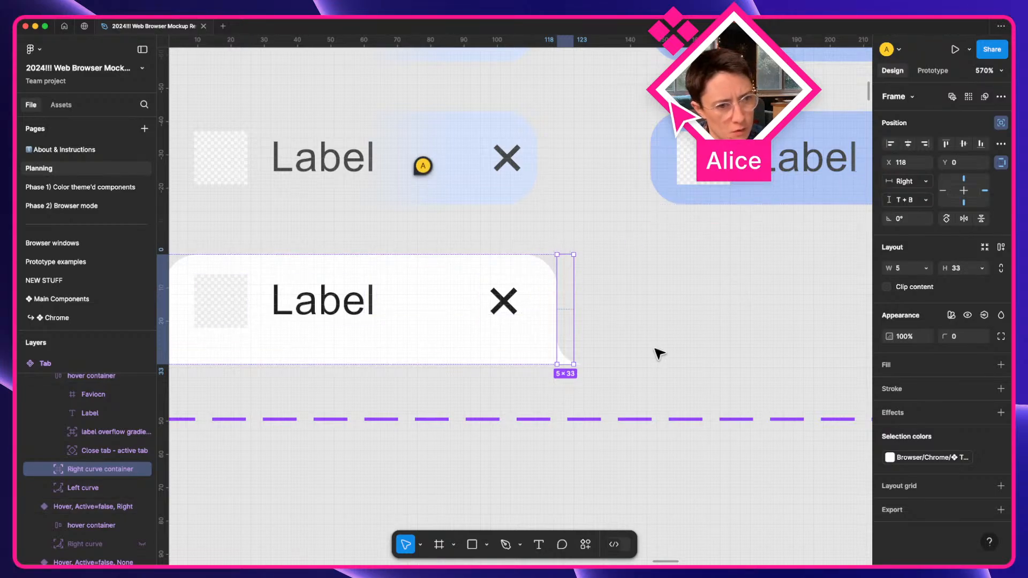
scroll(658, 354, "up", 5)
left_click_drag(532, 292, 523, 293)
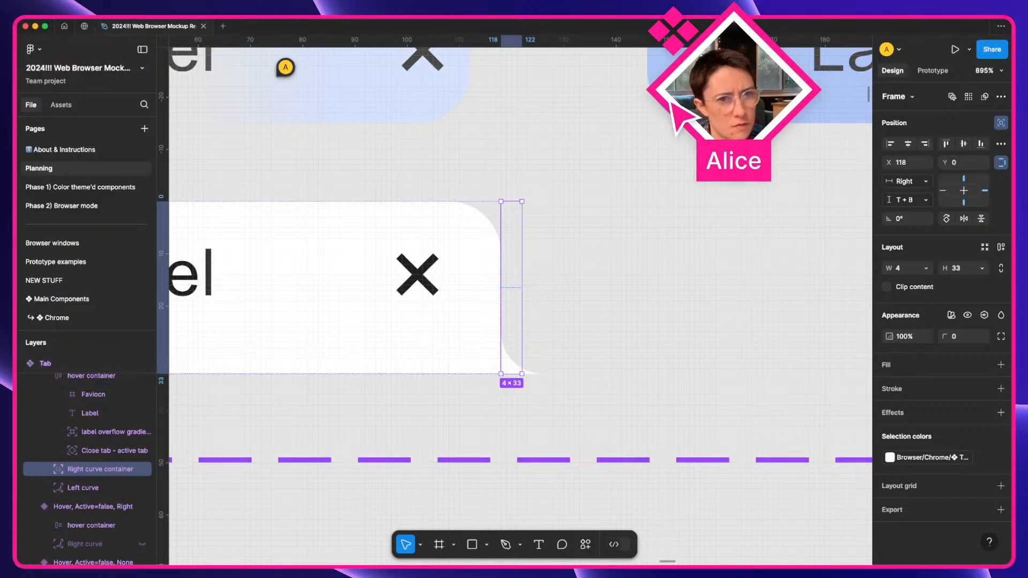
left_click(1001, 122)
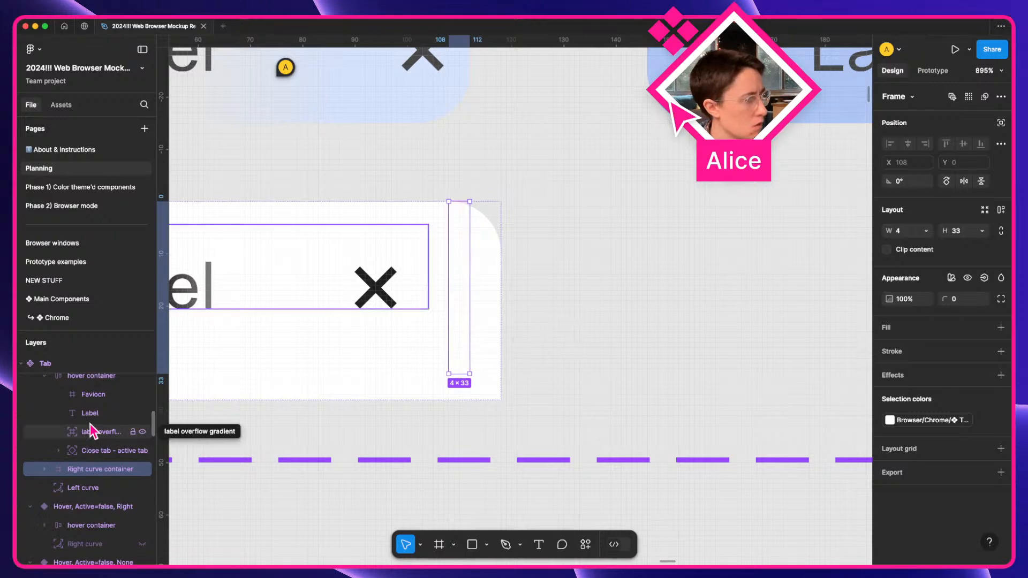
scroll(88, 428, "up", 2)
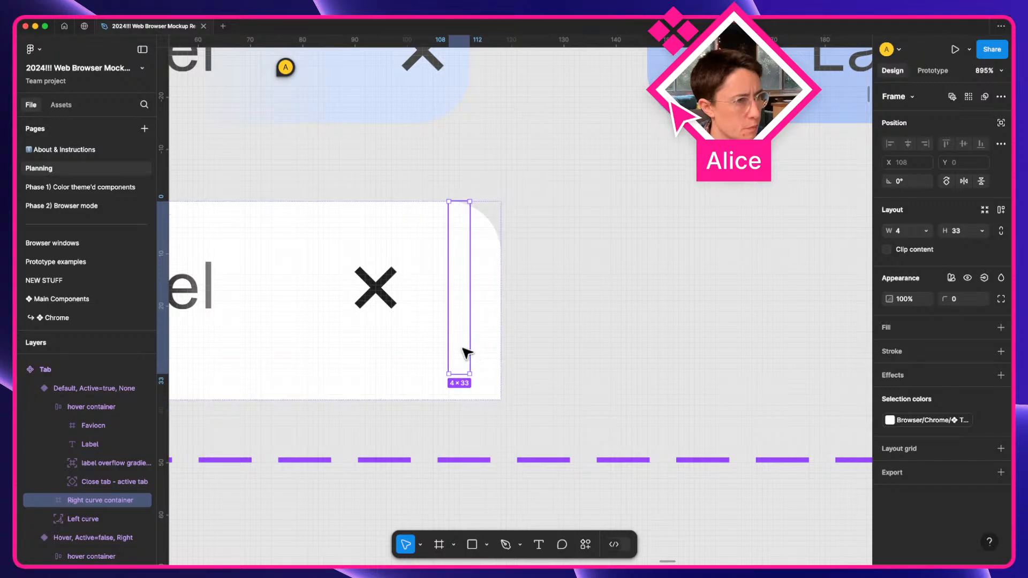
left_click_drag(466, 352, 493, 360)
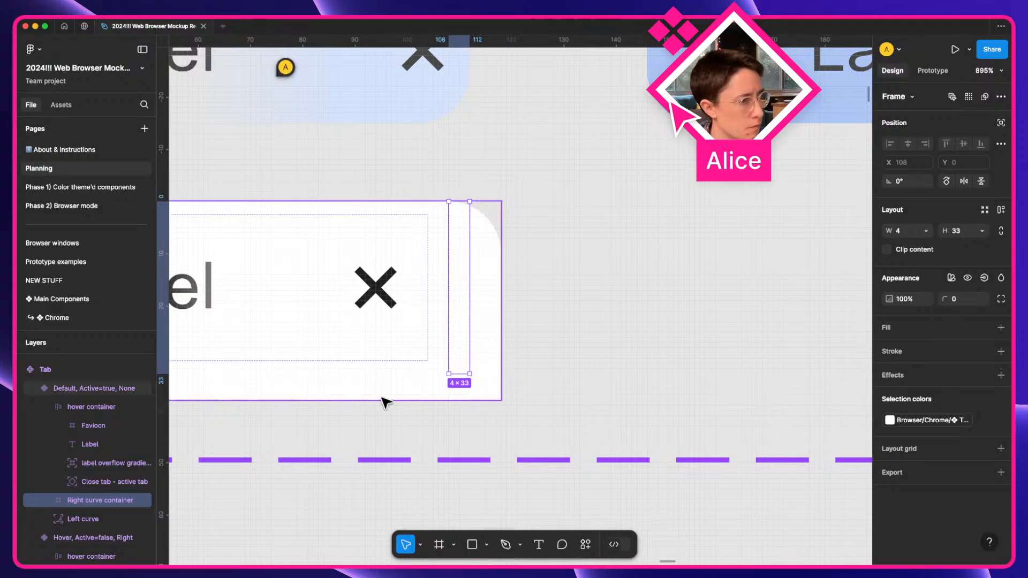
key("super+x")
Paste Right curve container into the Default, Active=true, None variant and move it to the right end.
left_click(91, 390)
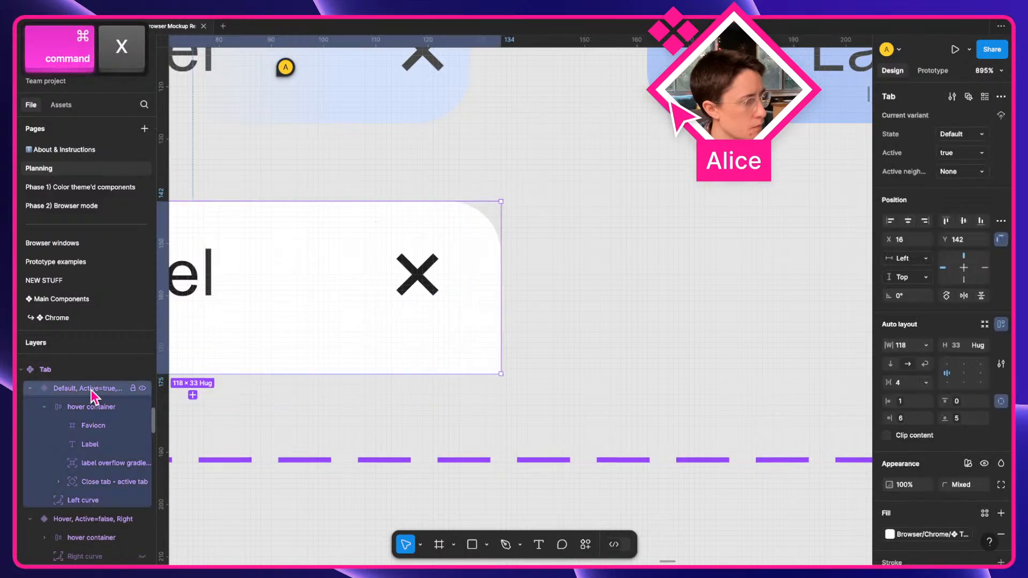
key("super+v")
scroll(312, 351, "left", 10)
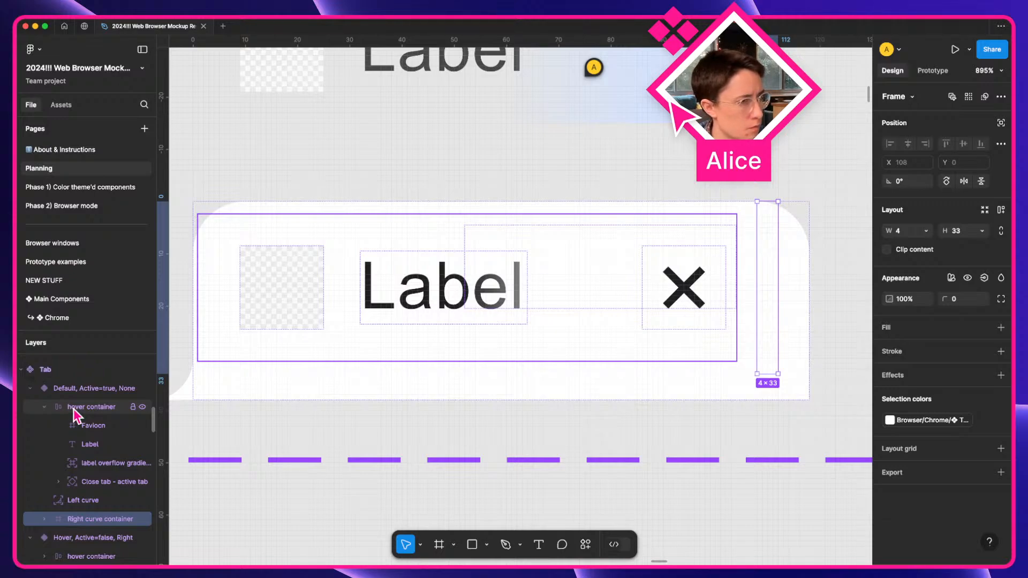
key("bracketright")
key("bracketleft")
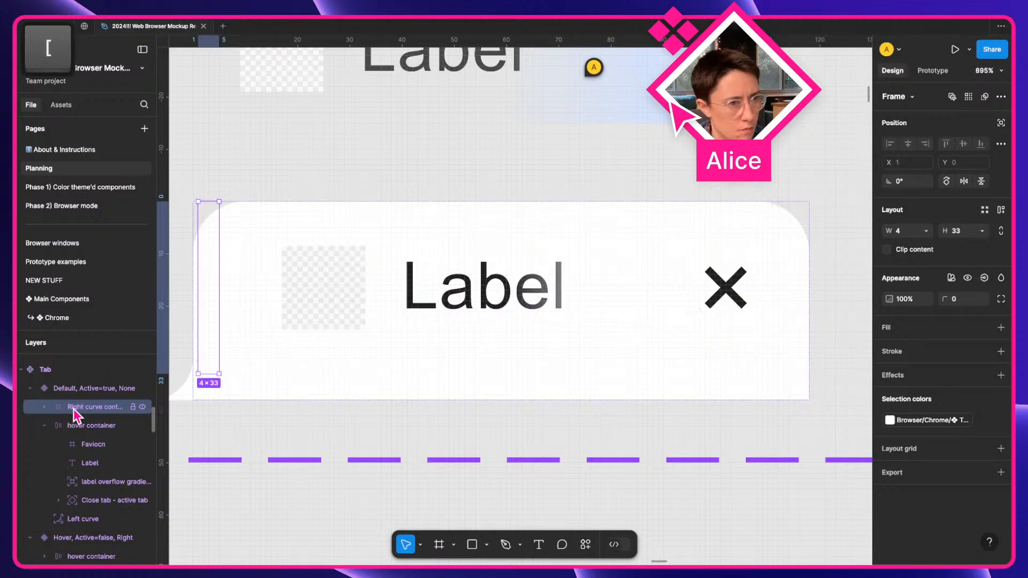
key("bracketright")
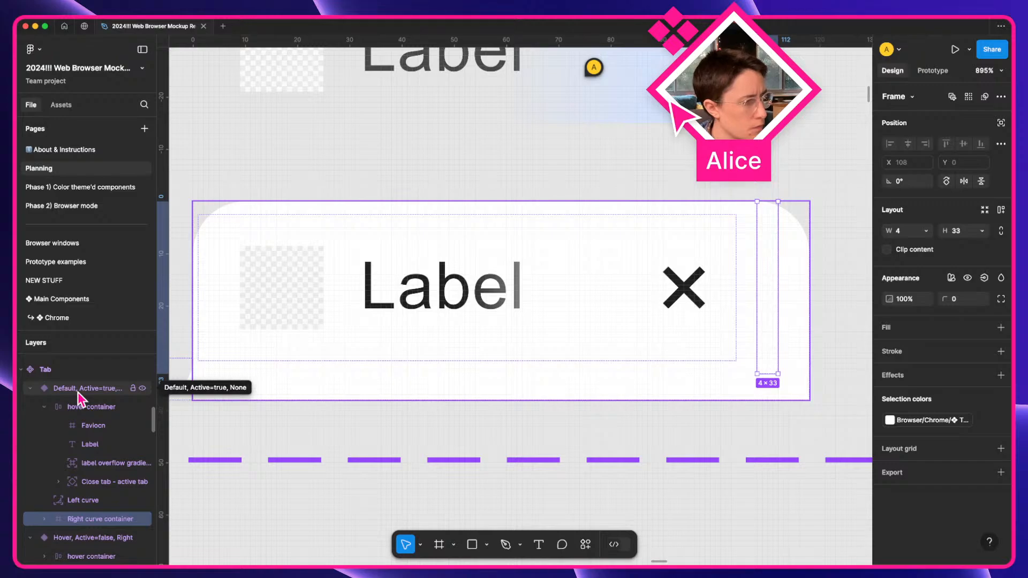
left_click(78, 392)
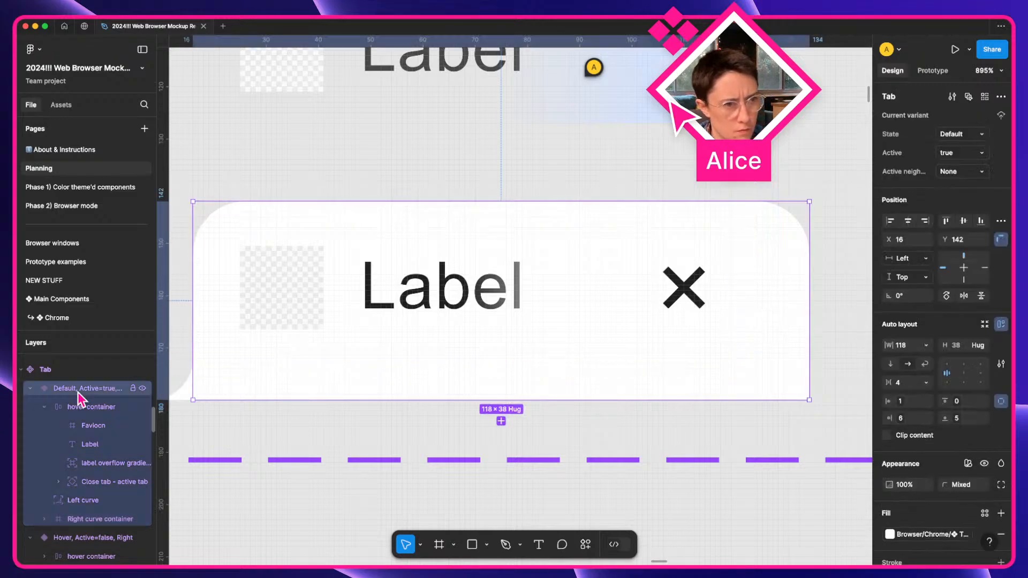
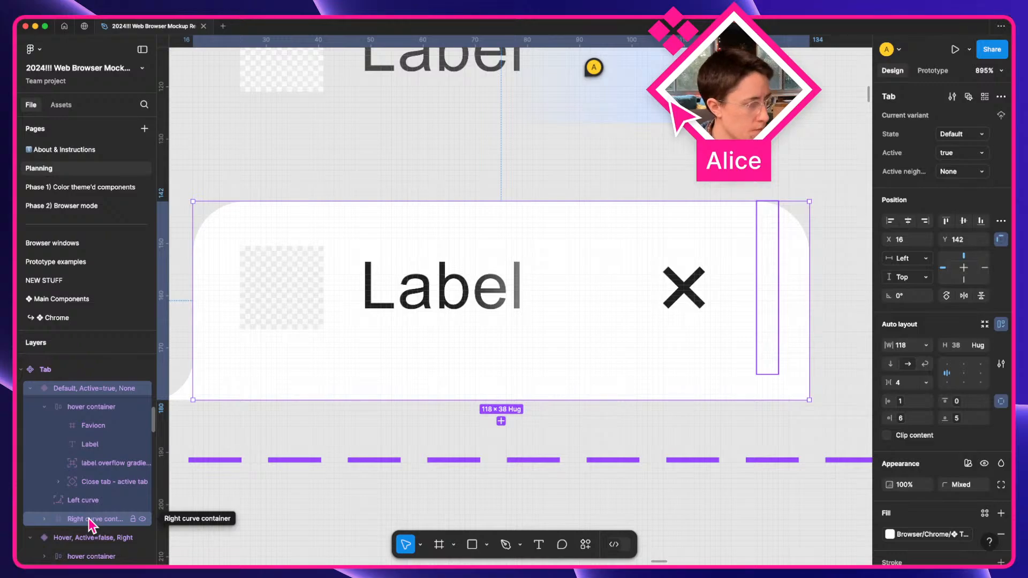
Wrap the hover container, Left curve and Right curve container in a new frame, Frame 41.
left_click(92, 520)
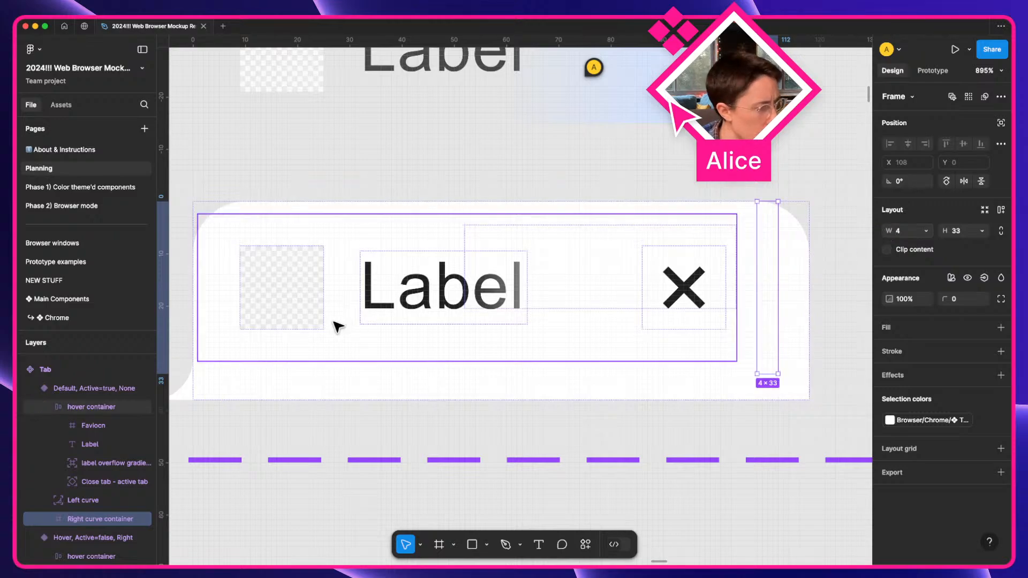
left_click(82, 391)
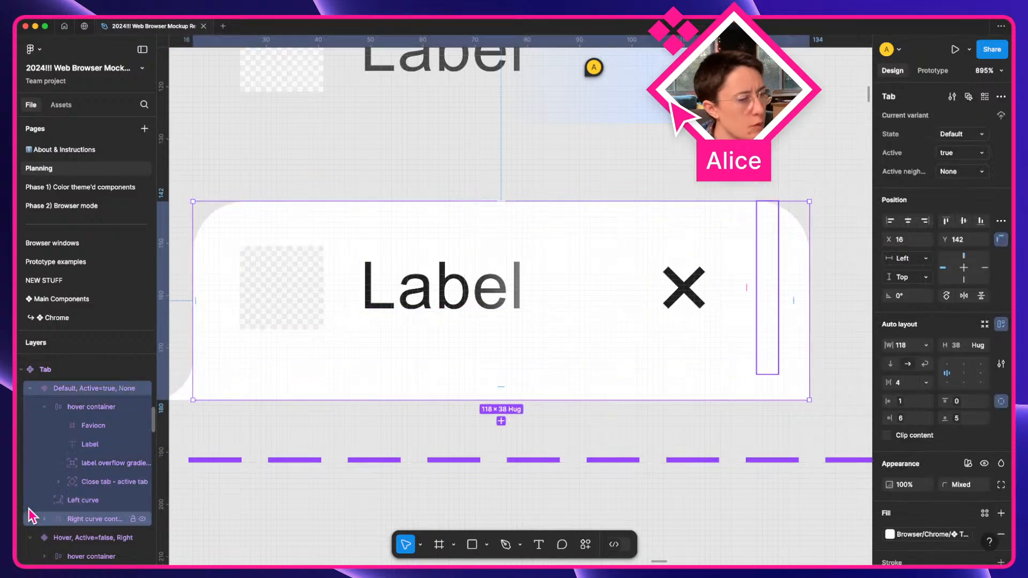
left_click(91, 408)
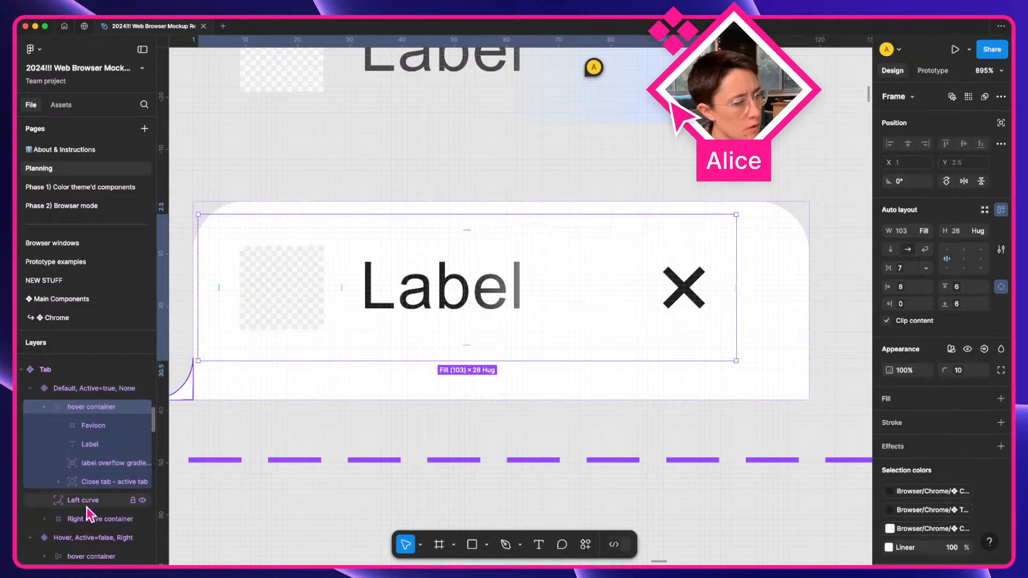
left_click(83, 500, "super")
left_click(91, 519, "super")
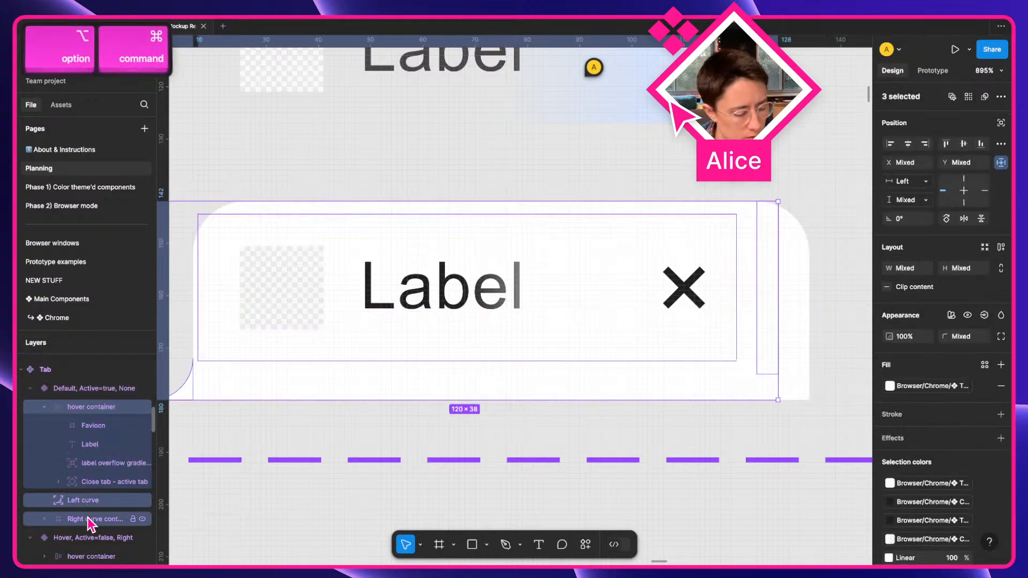
key("super+alt+g")
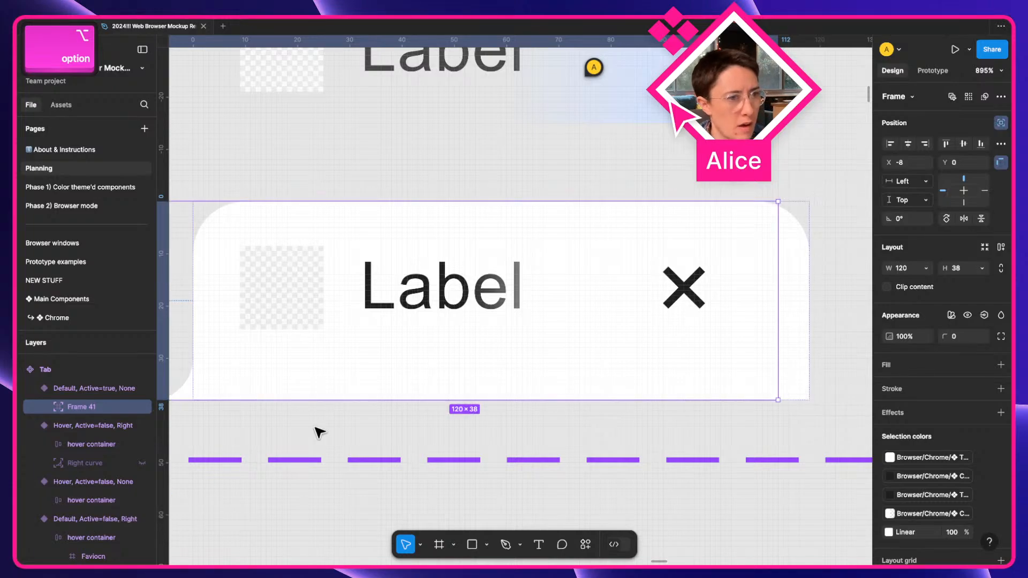
Move Right curve container out beside Frame 41 and turn off Frame 41's absolute position.
left_click(46, 409)
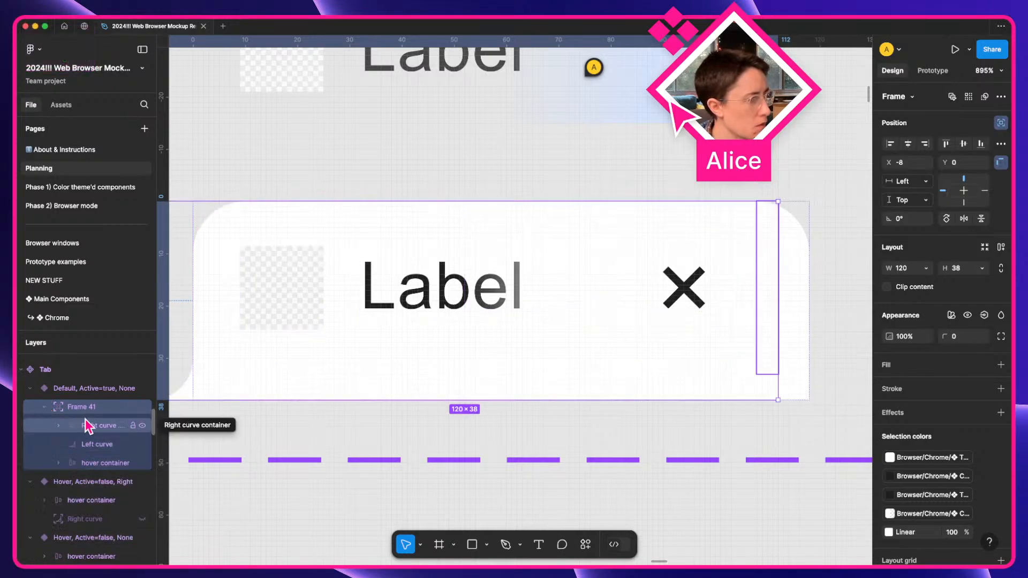
left_click(102, 425)
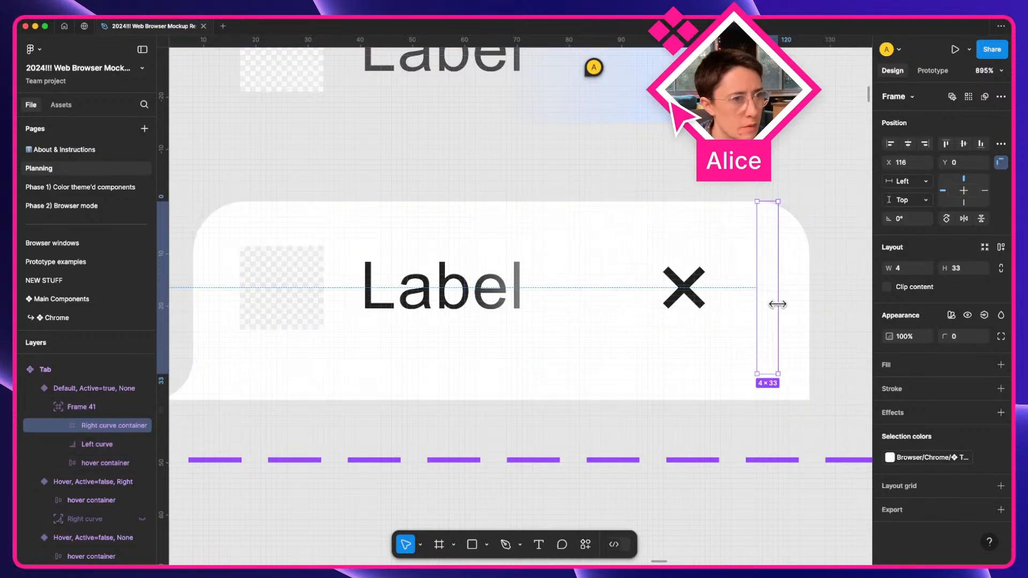
scroll(772, 314, "right", 3)
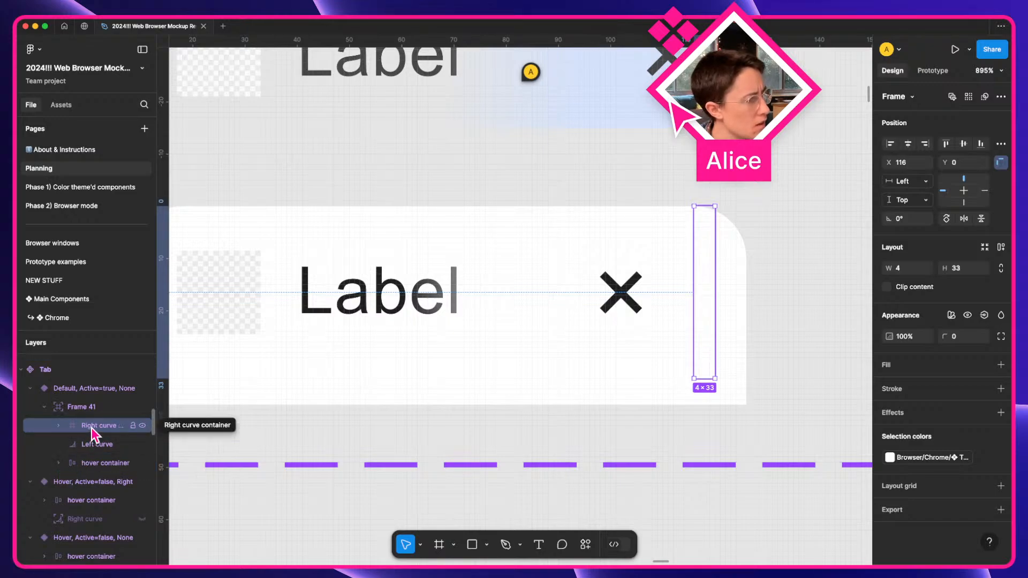
mouse_move(91, 427)
left_mouse_down()
mouse_move(88, 402)
mouse_move(69, 409)
mouse_move(86, 432)
left_mouse_up()
left_click(44, 425)
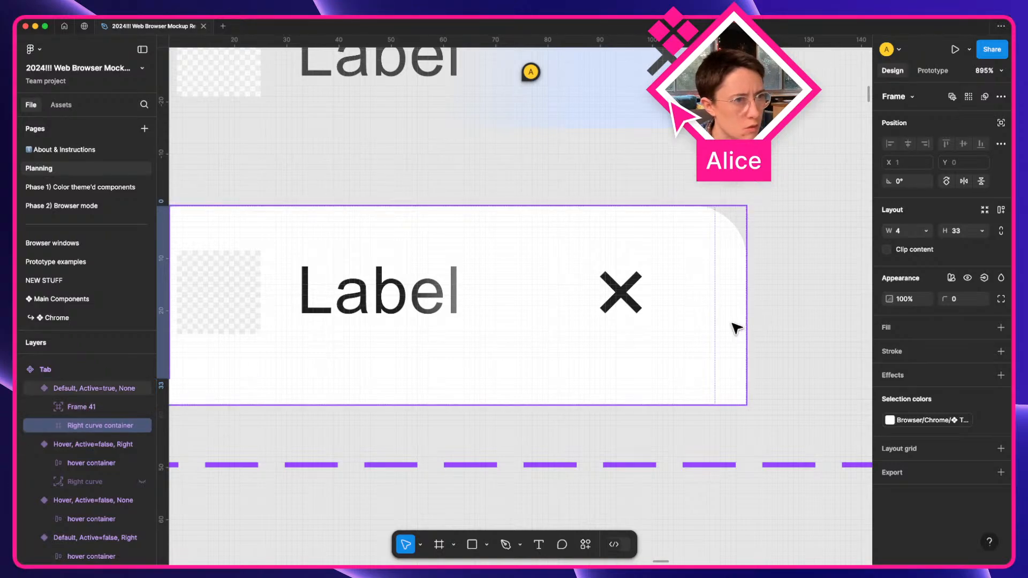
scroll(336, 423, "left", 3)
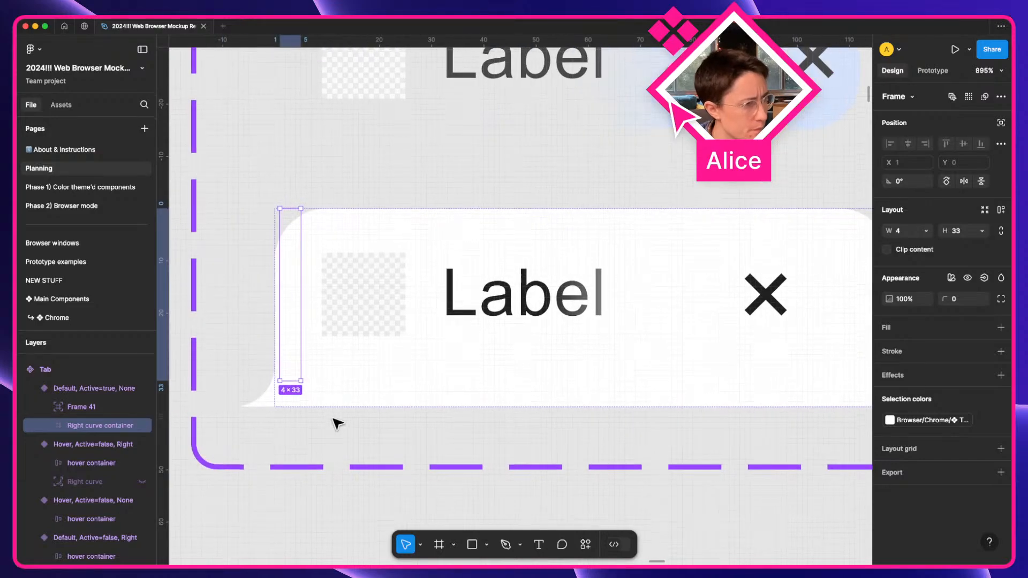
left_click(75, 409)
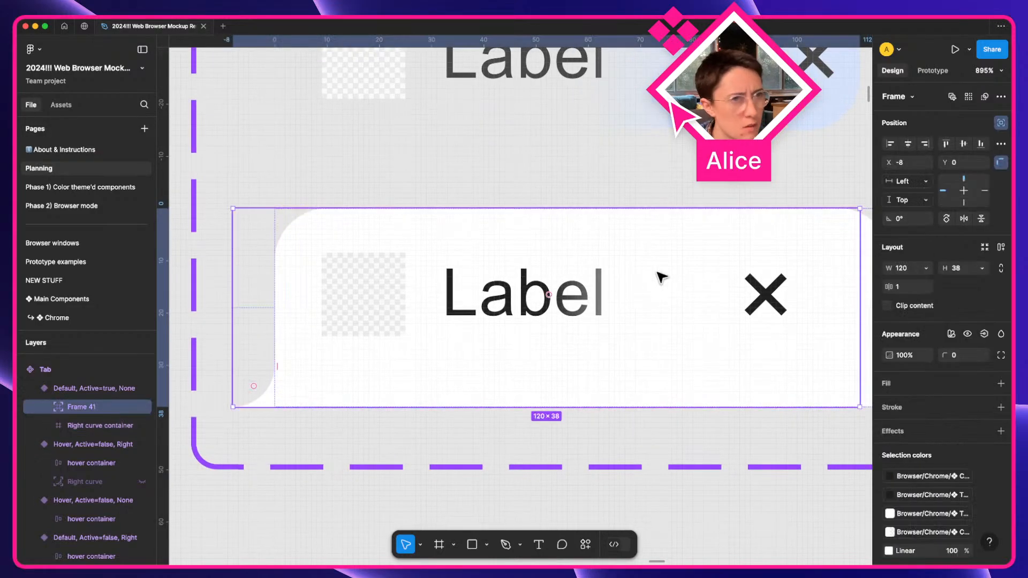
left_click(998, 123)
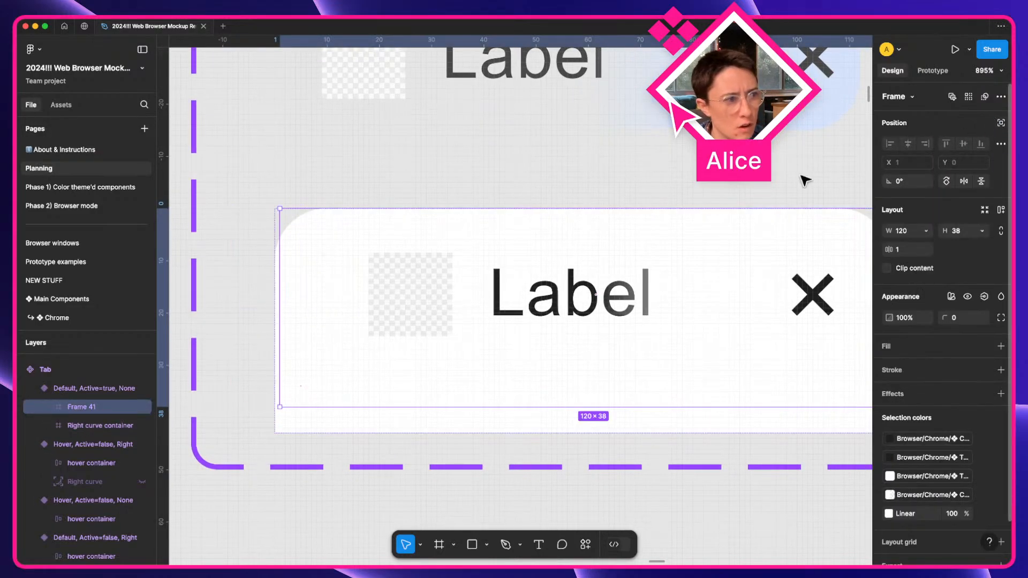
scroll(330, 421, "right", 3)
scroll(332, 420, "left", 2)
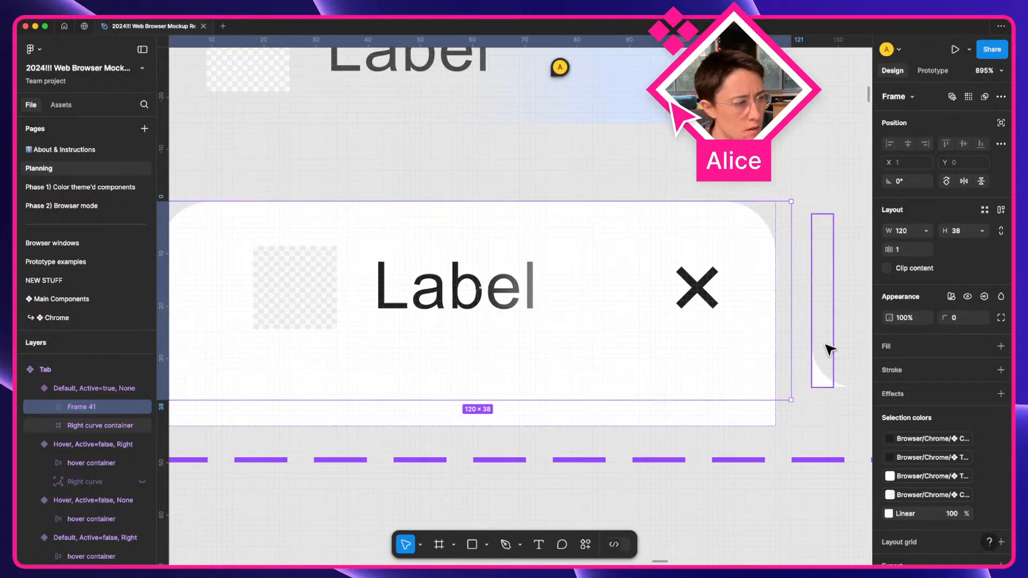
Set the default active tab variant's auto layout spacing from 4 to 0.
left_click(126, 389)
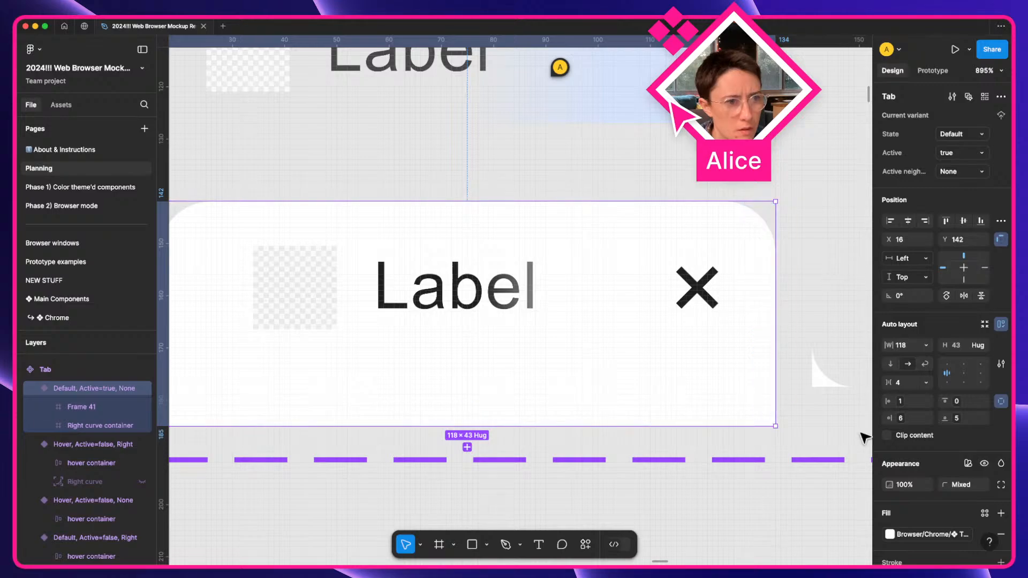
left_click(904, 386)
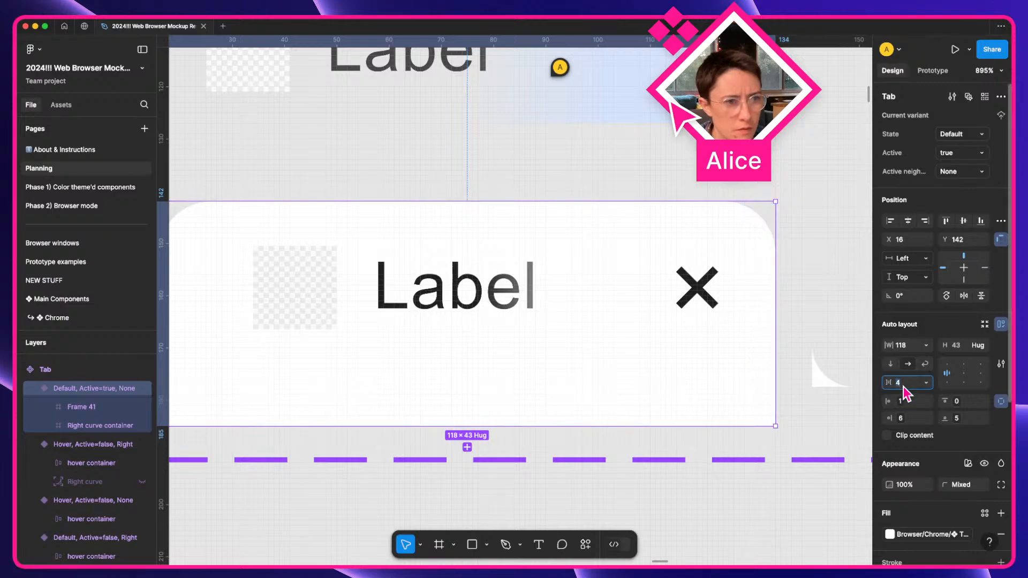
type("0")
key("Tab")
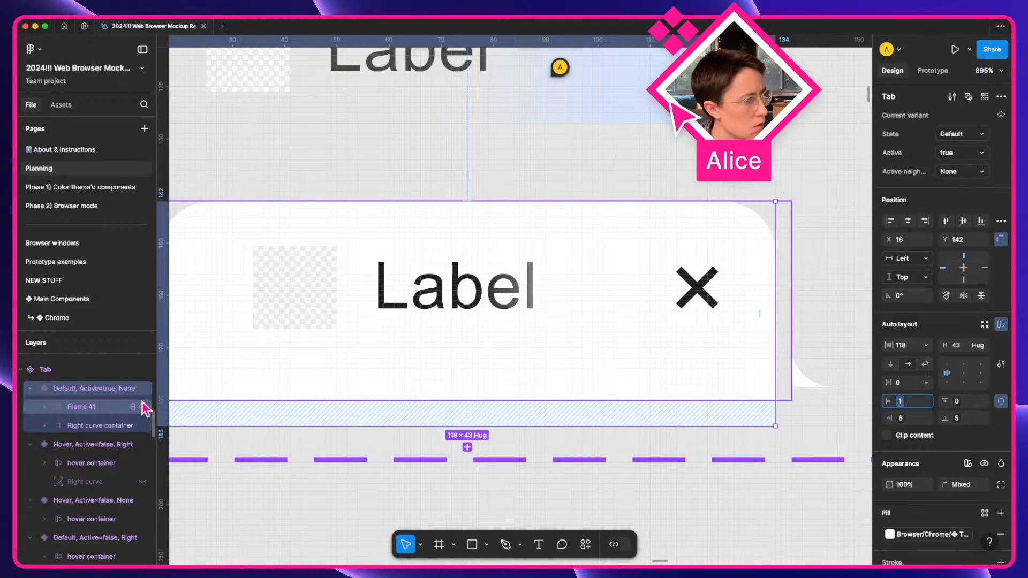
left_click(104, 407)
left_click(104, 406)
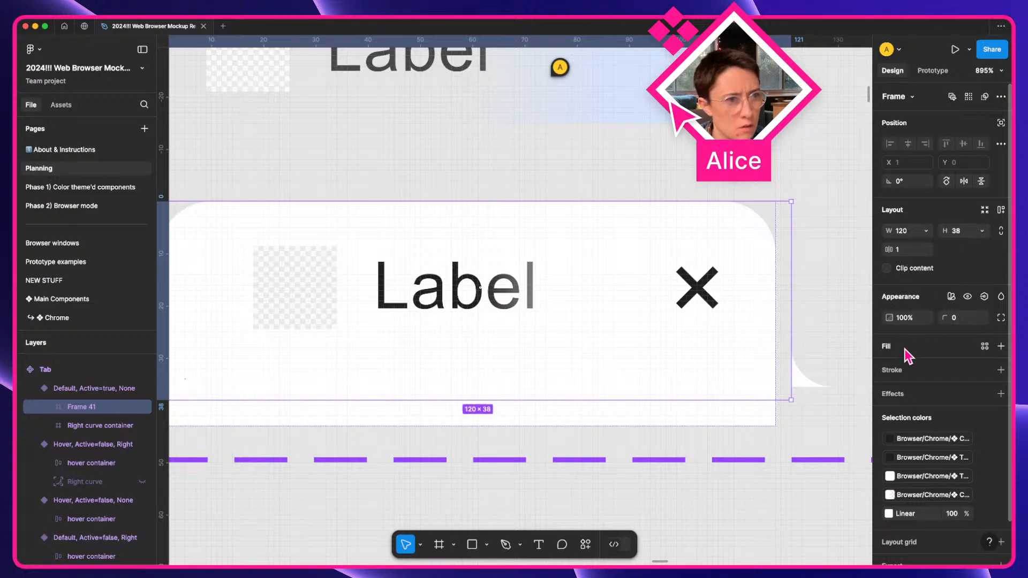
Add auto layout with 0 padding to Frame 41 and rename it Container.
left_click(1001, 212)
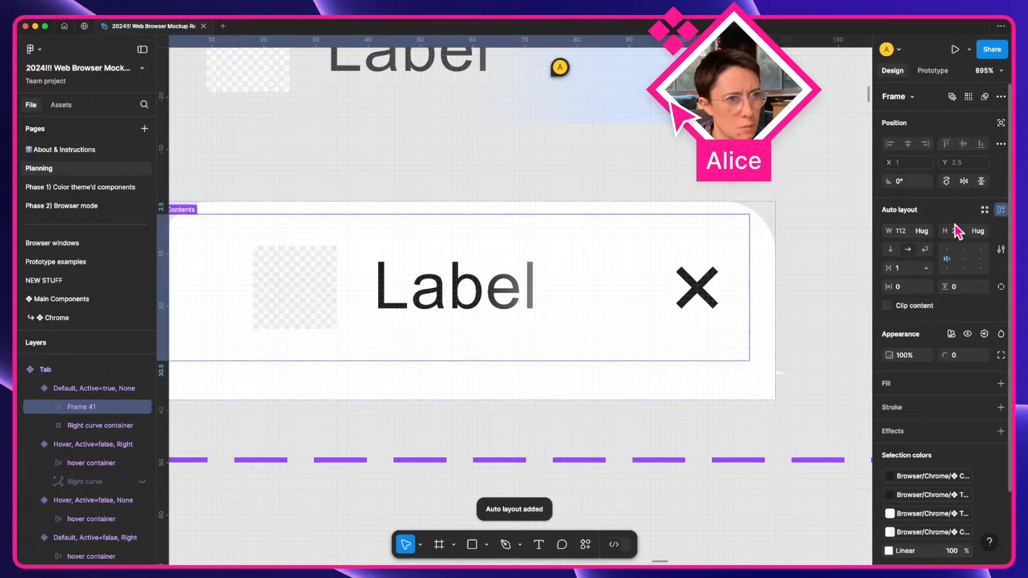
type("0")
key("Tab")
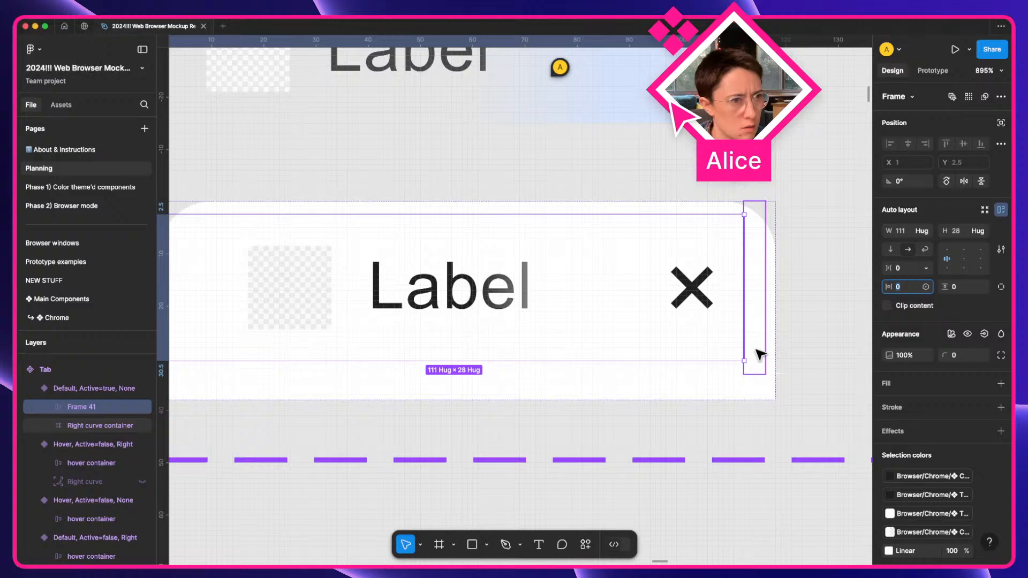
double_click(95, 409)
type("Con")
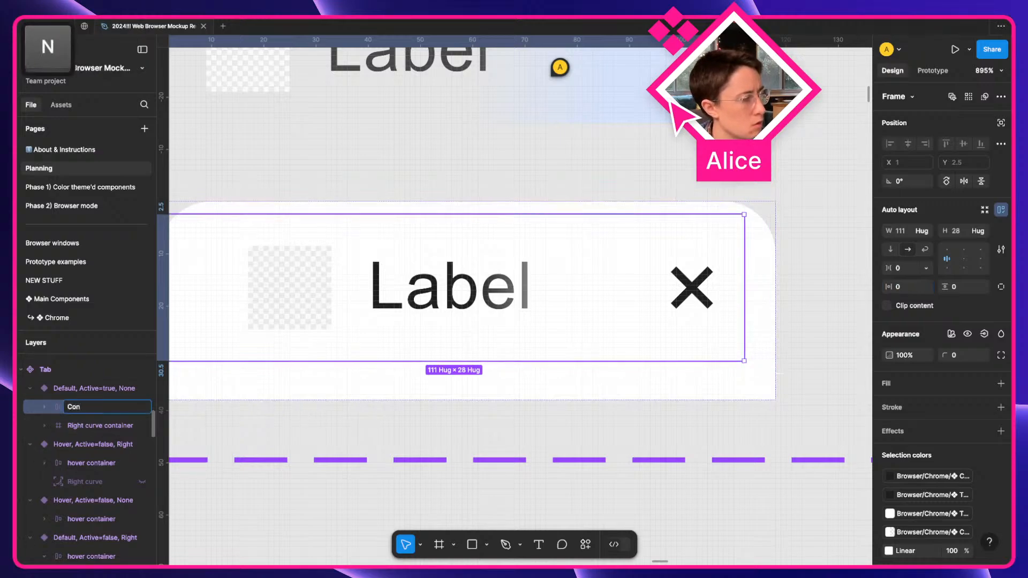
type("tainer")
key("Return")
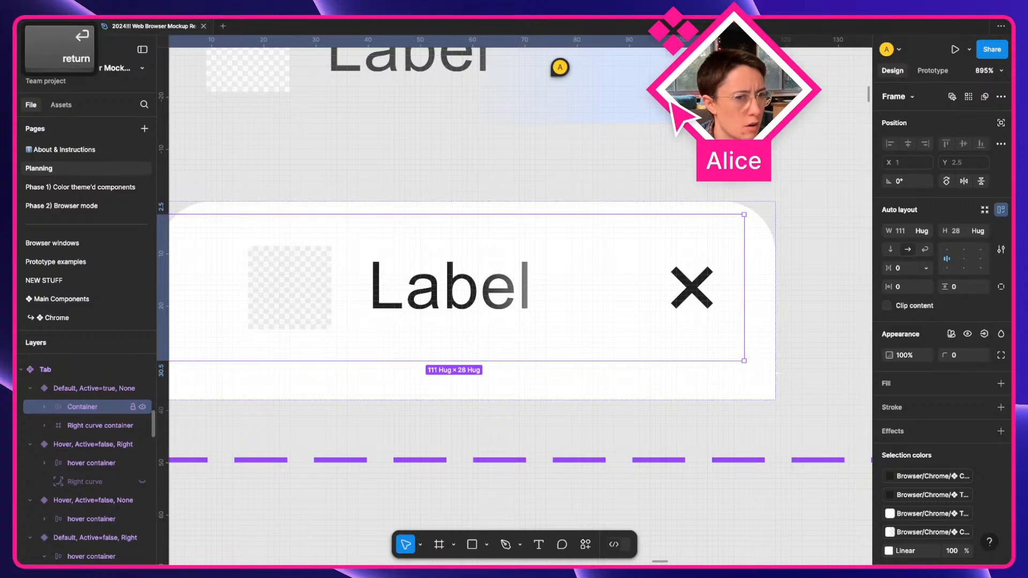
Copy the tab variant's properties and paste them onto Container, which hugs to 118×38.
left_click(91, 432)
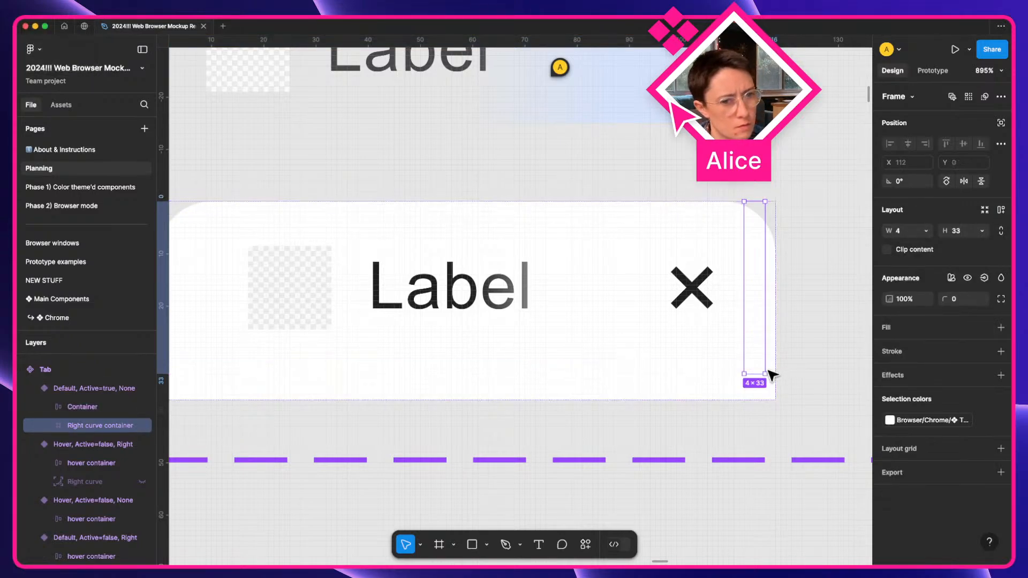
left_click_drag(754, 375, 755, 361)
key("super+z")
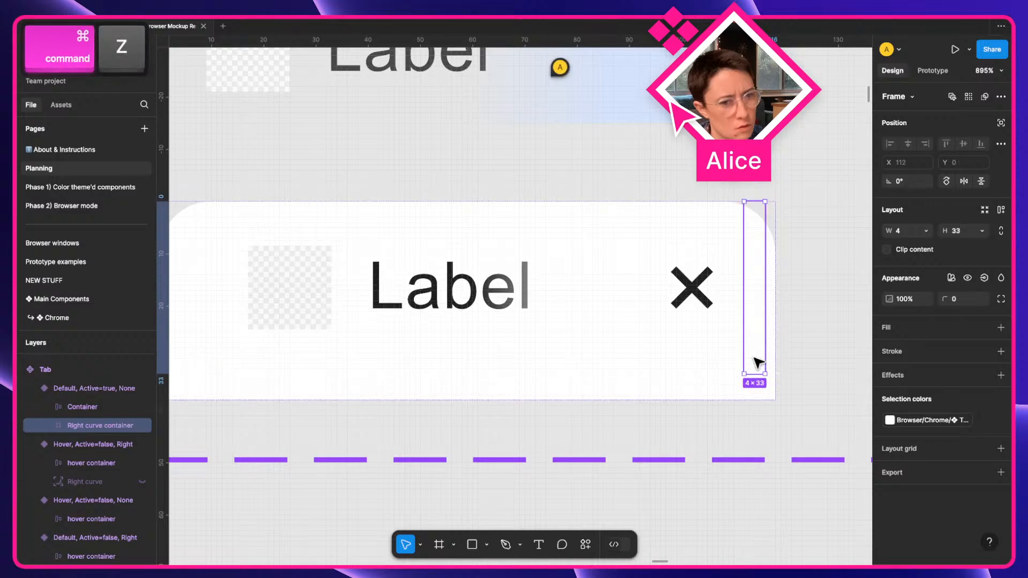
left_click(81, 391)
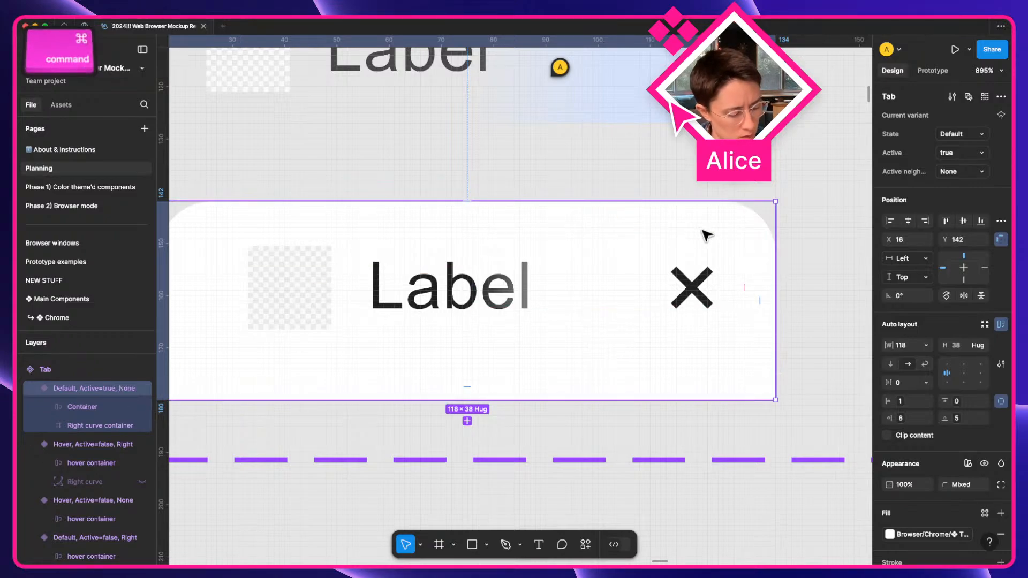
key("alt+super+c")
left_click(117, 408)
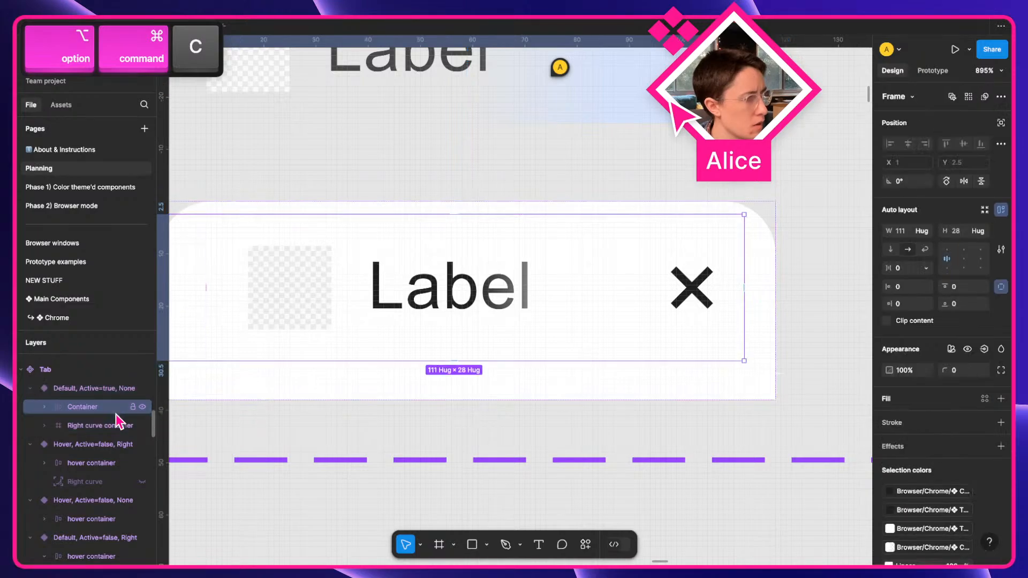
key("super+v")
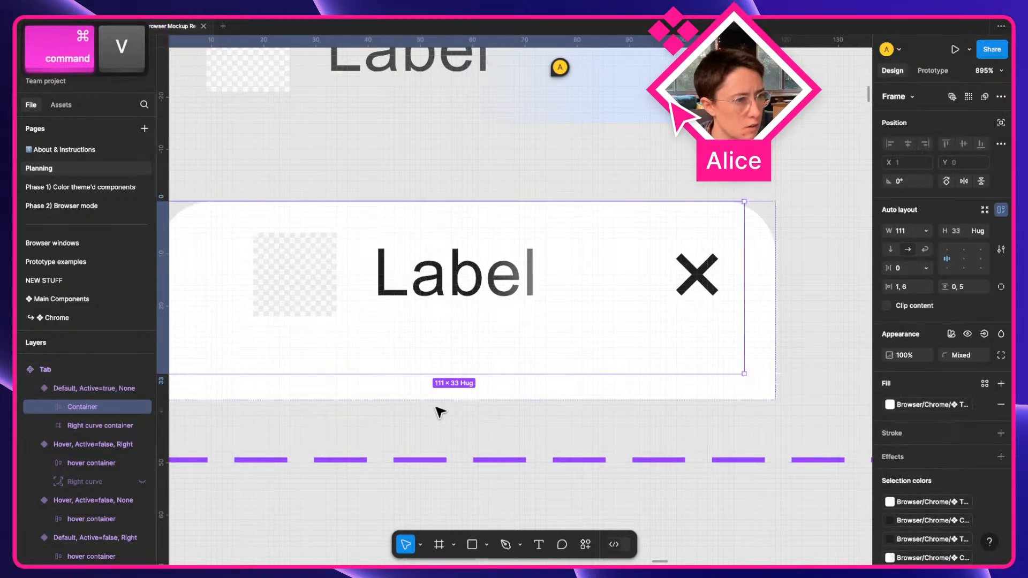
left_click(96, 388)
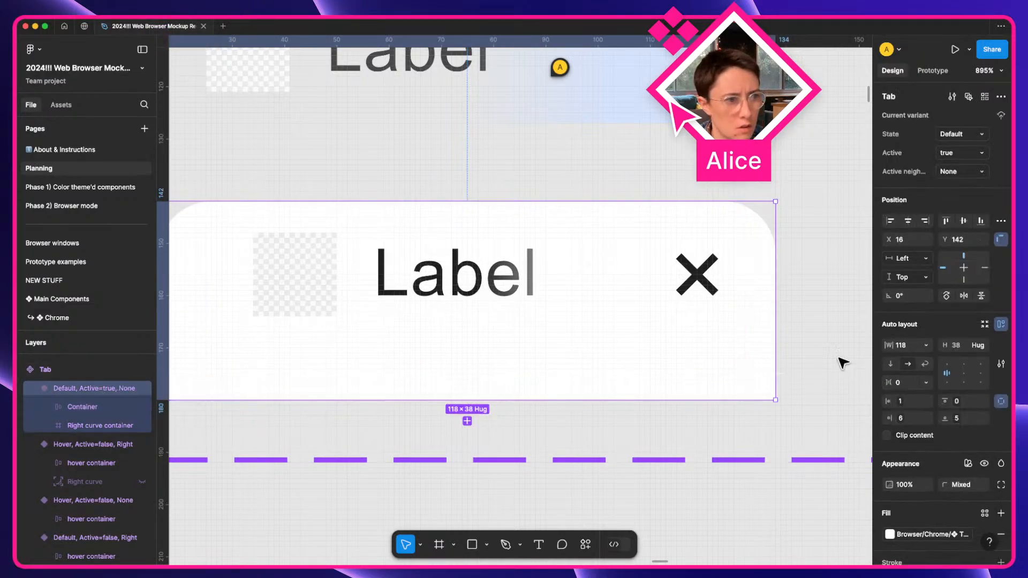
left_click(92, 408)
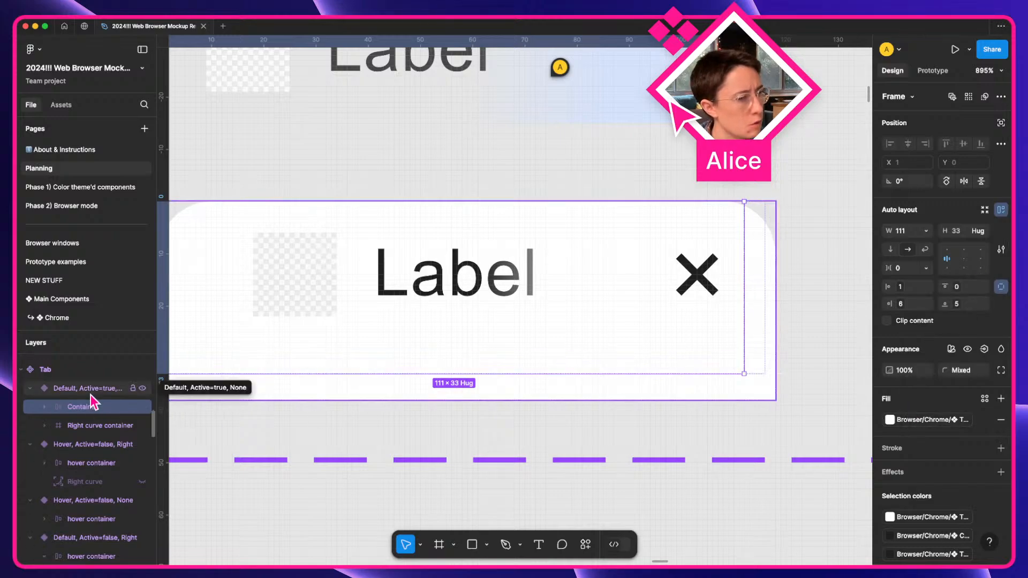
left_click(194, 399)
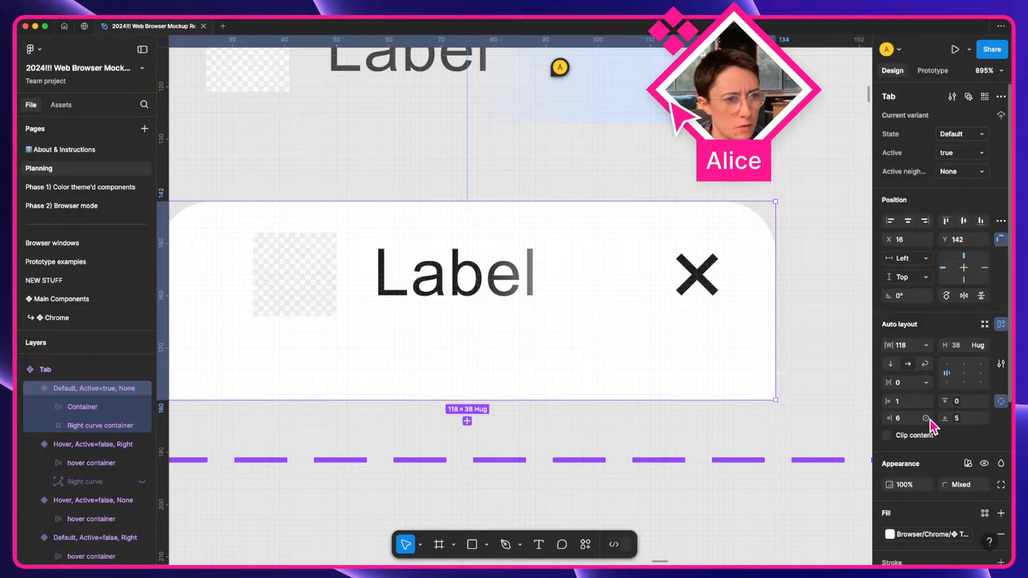
Set the active default tab variant's padding to 0 on every side.
scroll(987, 410, "down", 3)
left_click(1001, 417)
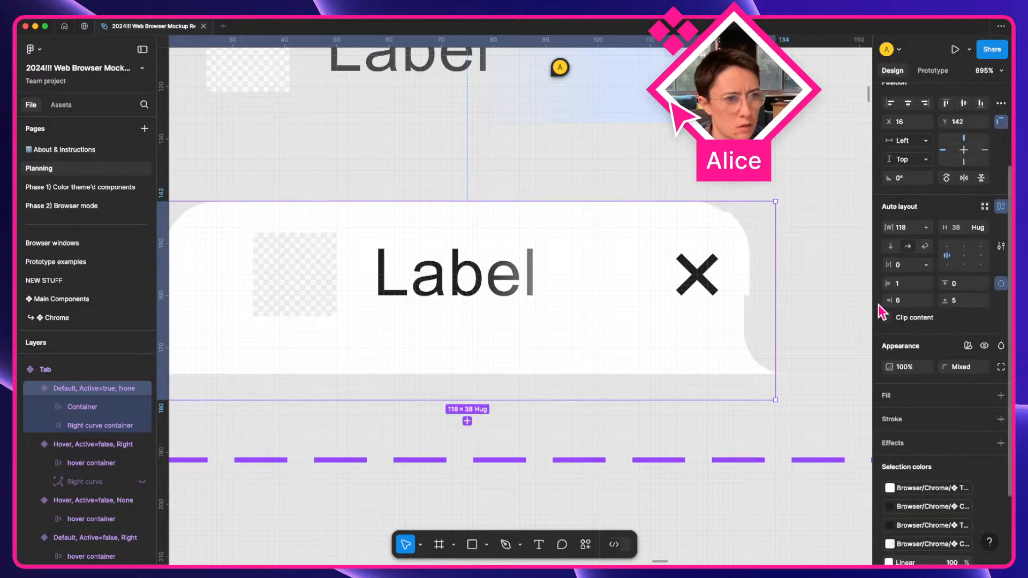
key("BackSpace")
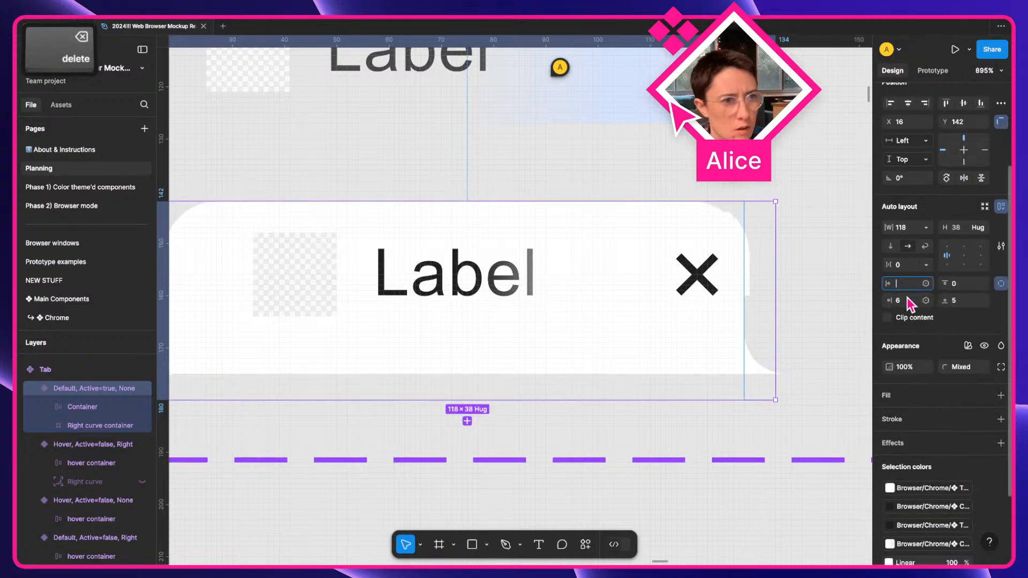
type("0")
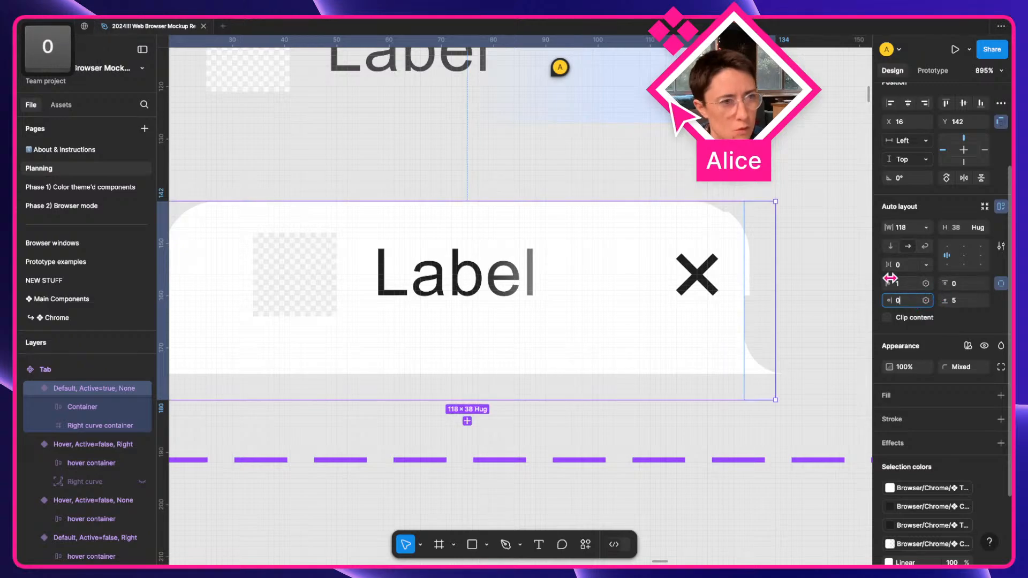
key("Return")
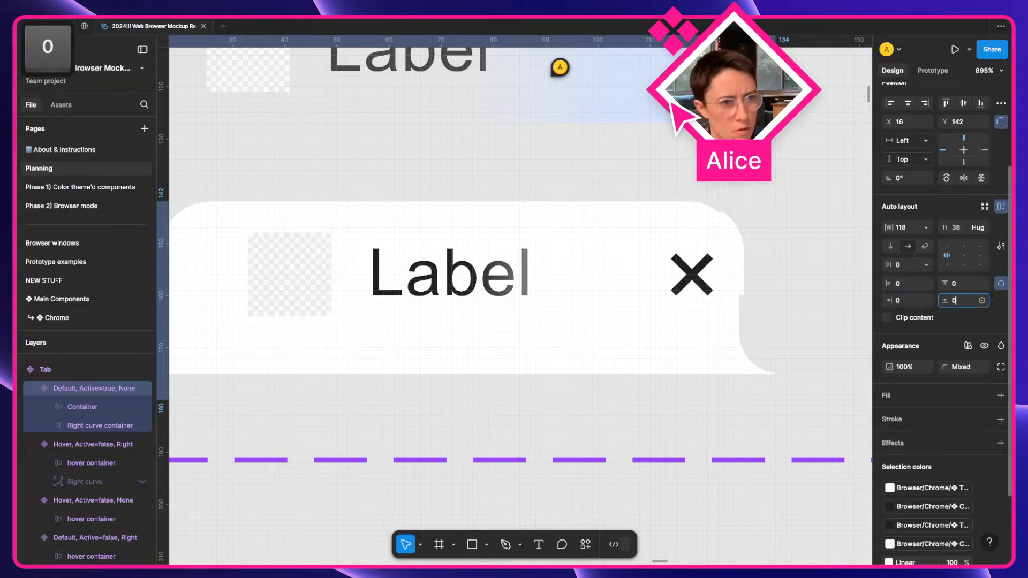
left_click(76, 405)
scroll(335, 374, "left", 3)
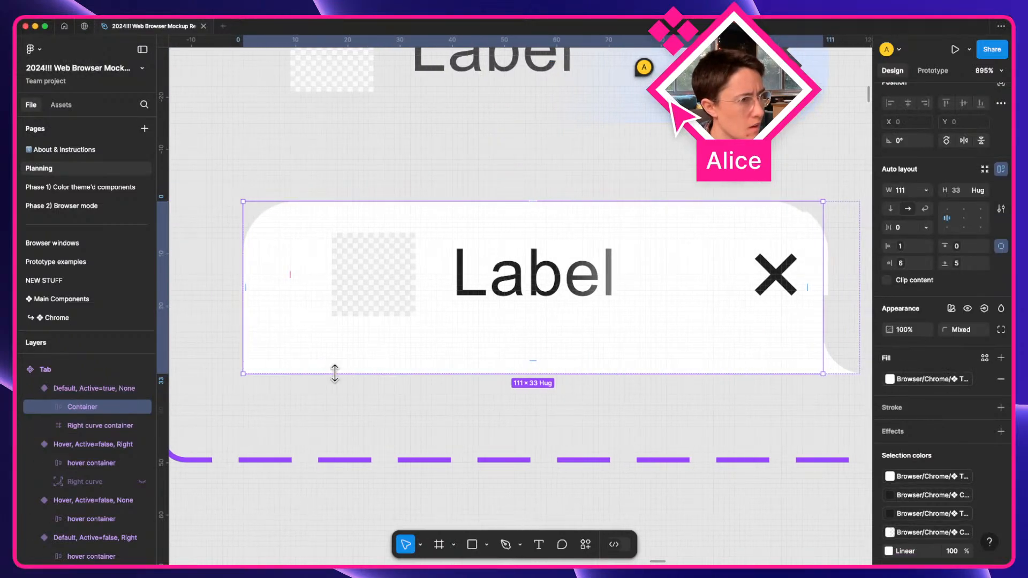
scroll(335, 374, "right", 3)
left_click(73, 425)
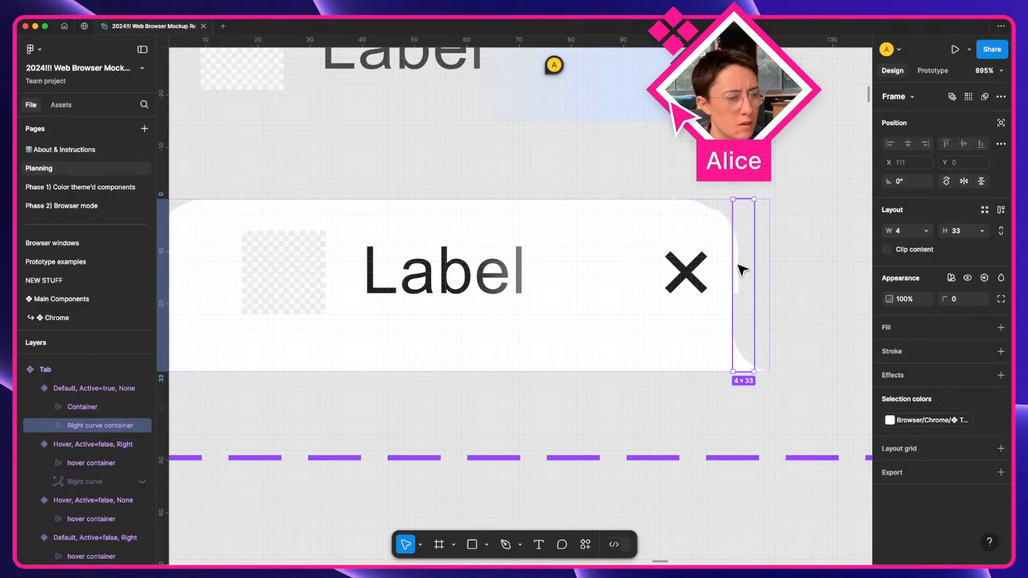
Fit the tab variant to its content at 115×33, with the right curve container at 4×33.
left_click(764, 333)
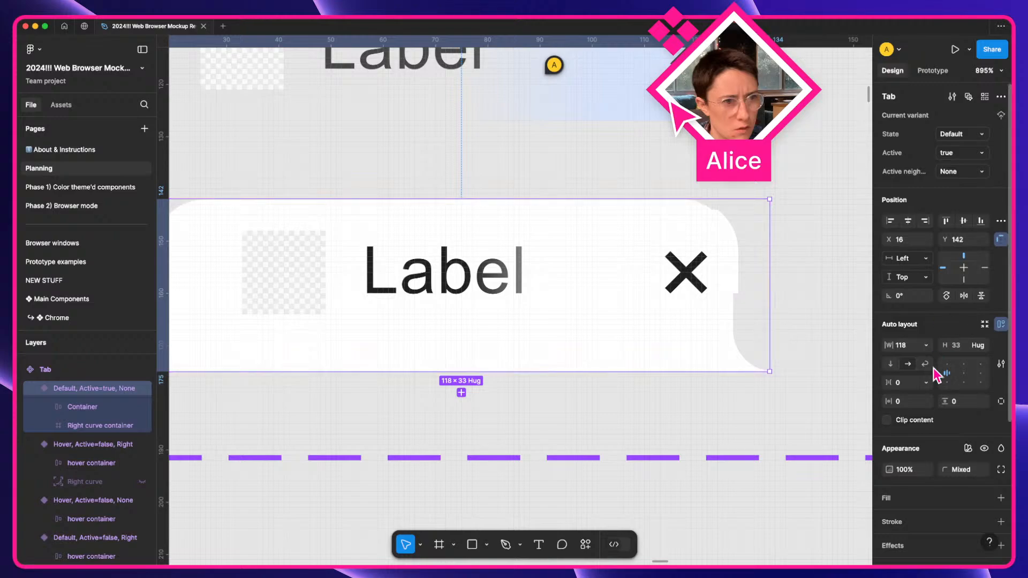
key("shift+alt+super")
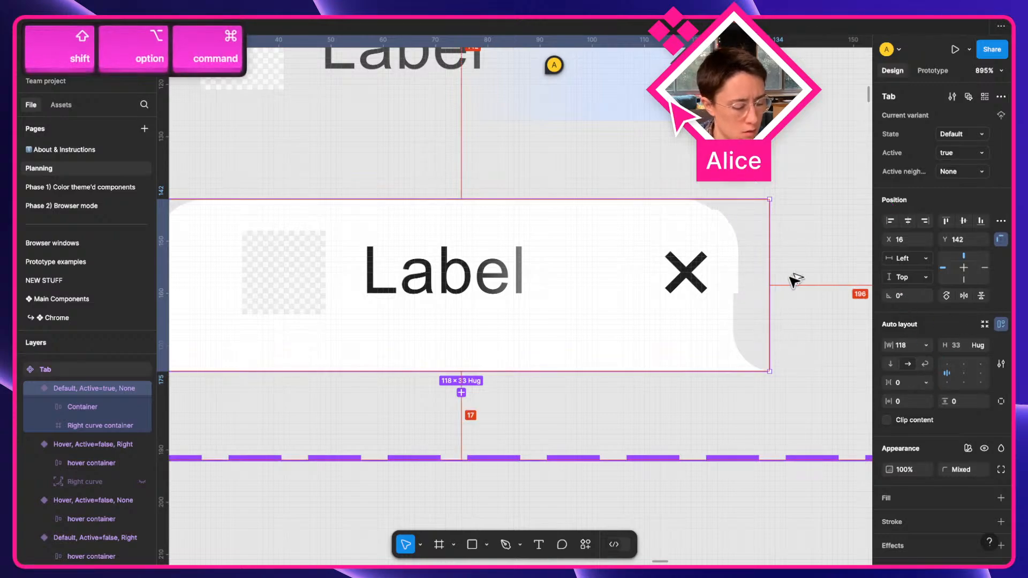
key("shift+alt+super+r")
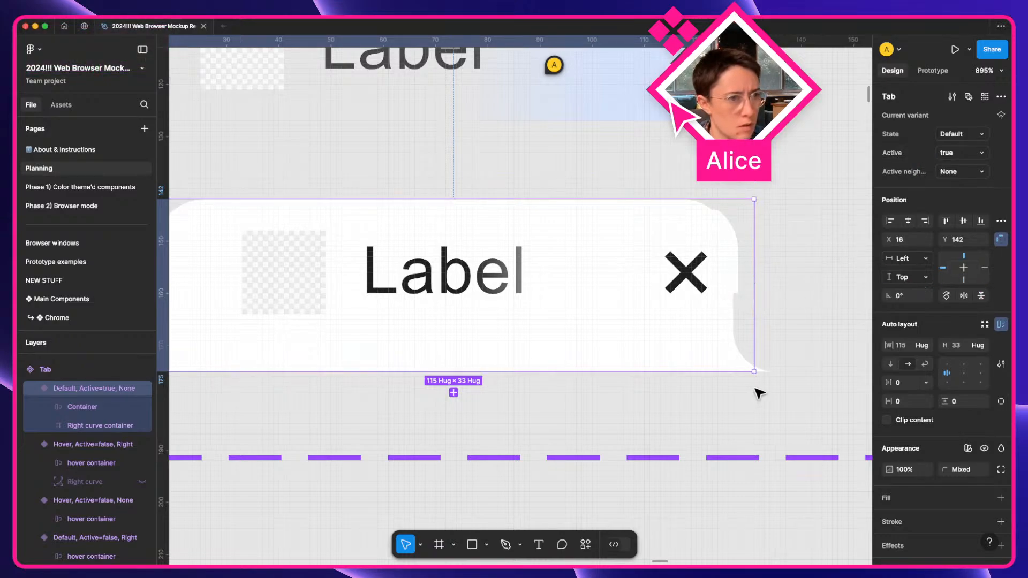
left_click(113, 407)
left_click(107, 421)
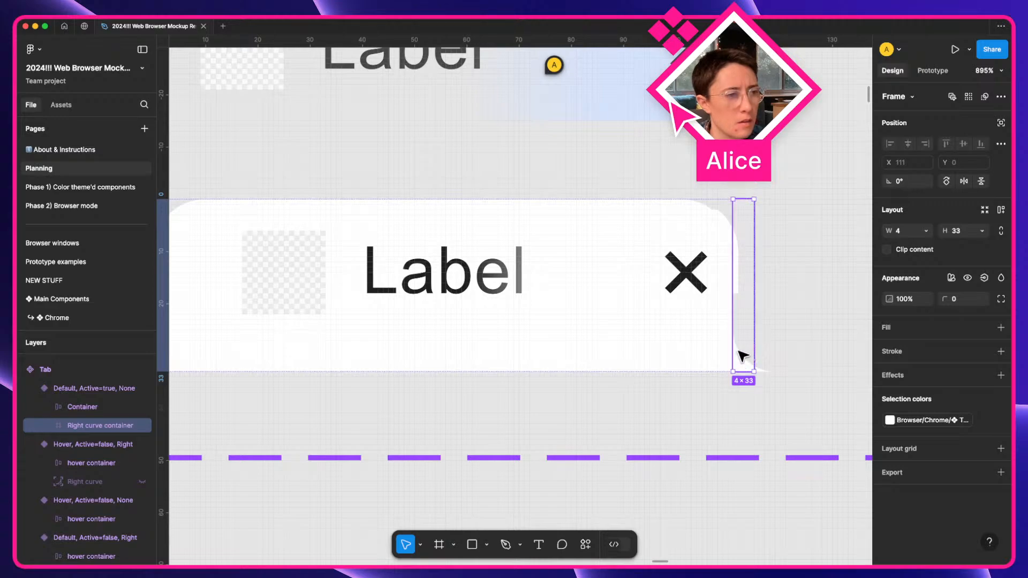
left_click(99, 390)
scroll(769, 344, "up", 5)
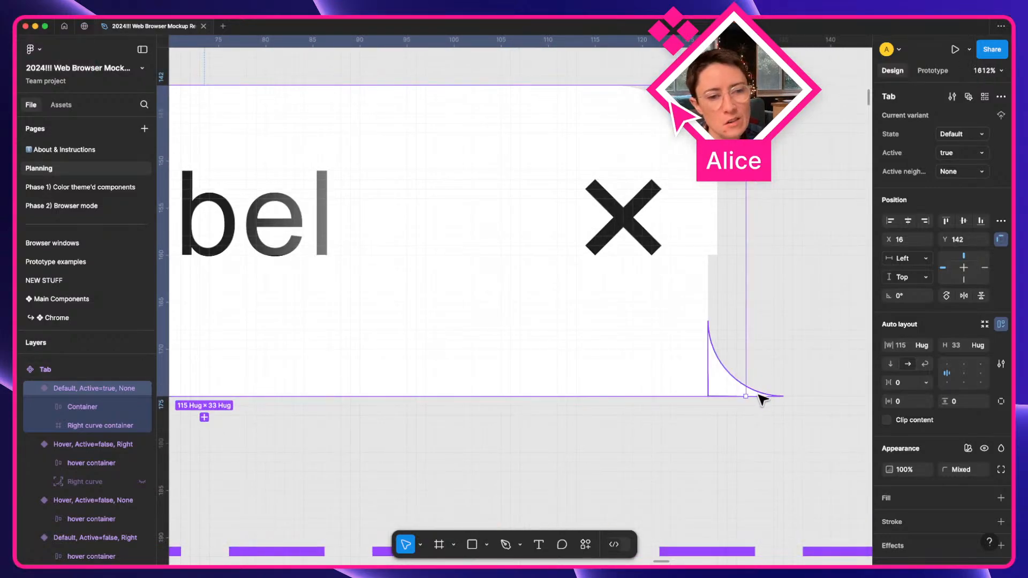
scroll(763, 399, "down", 5)
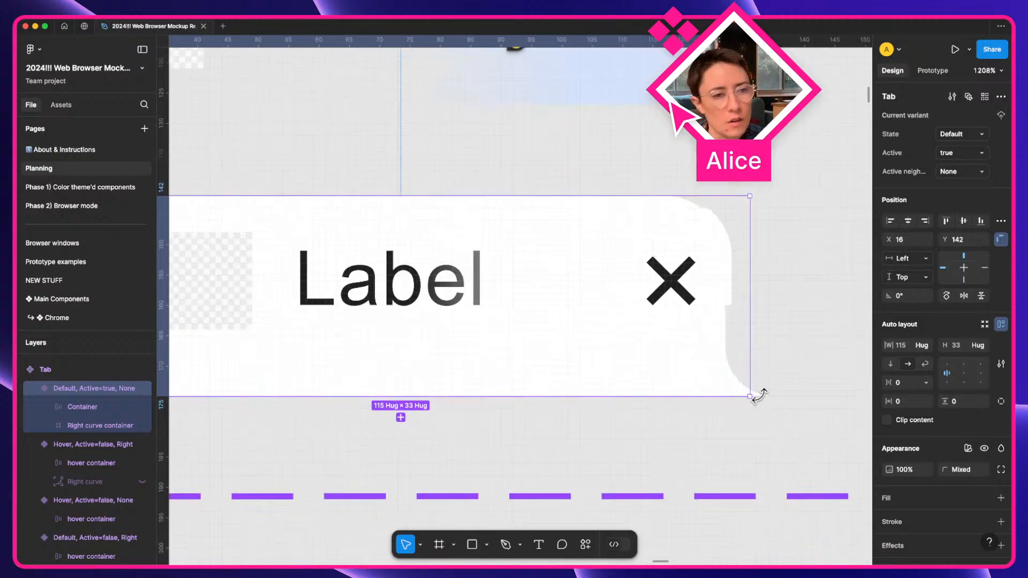
scroll(763, 399, "right", 5)
Stretch the browser mockup's tab instance to its 232 maximum width.
scroll(766, 401, "down", 3)
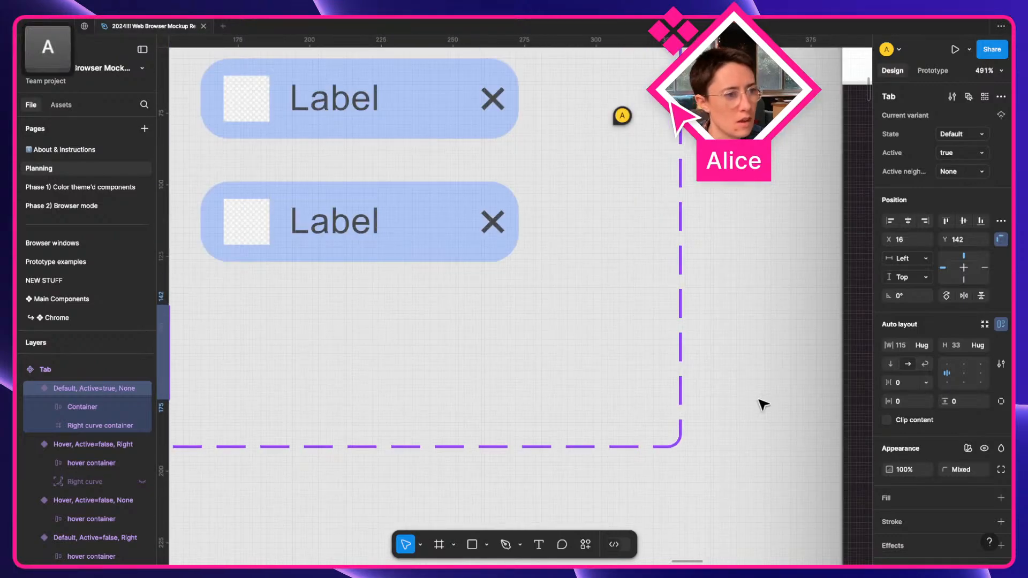
scroll(764, 405, "right", 10)
scroll(764, 406, "up", 5)
scroll(764, 406, "right", 6)
scroll(763, 405, "up", 3)
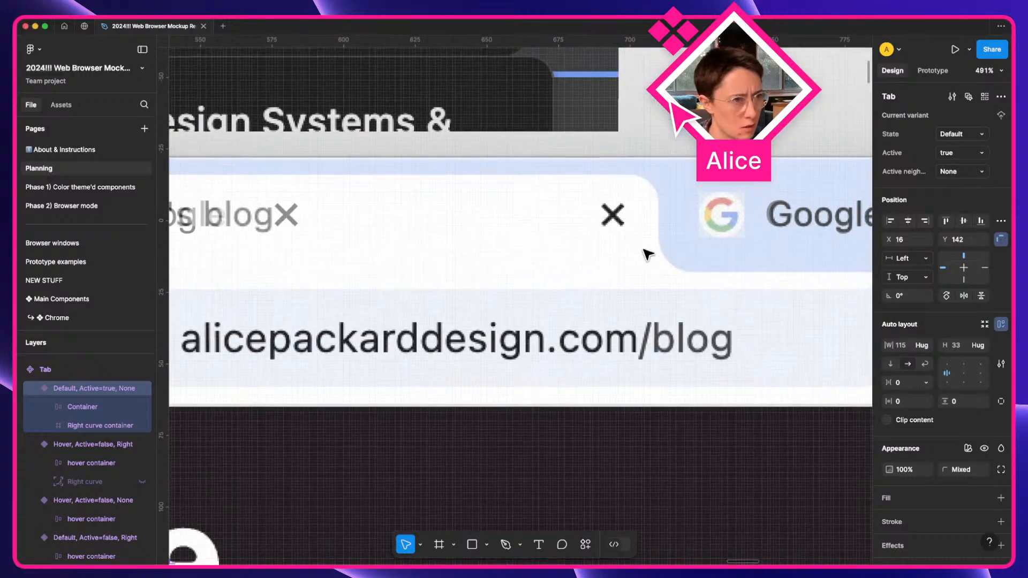
key("Escape")
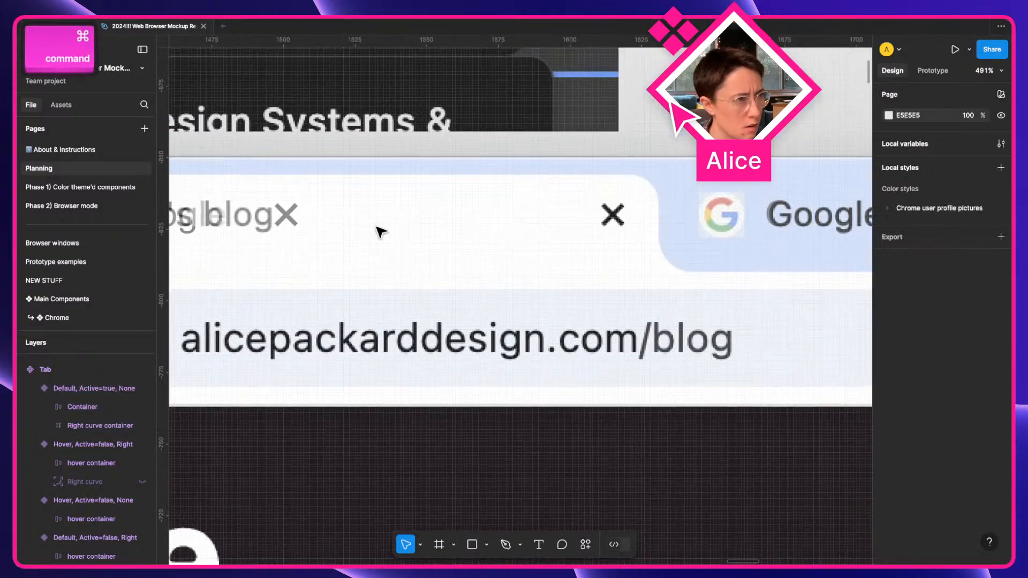
scroll(364, 219, "left", 3)
left_click(299, 214, "super")
left_click_drag(458, 224, 820, 232)
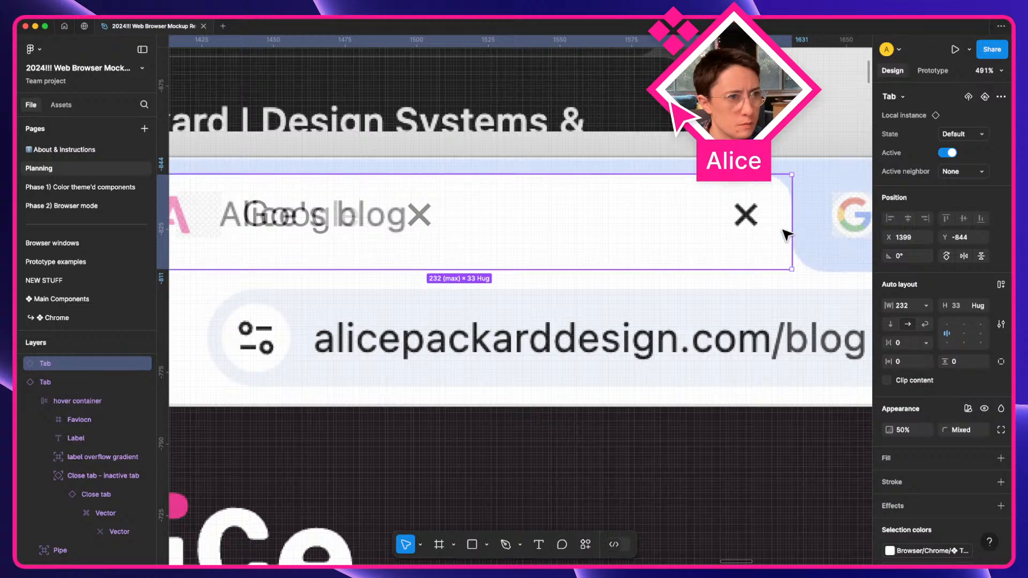
Shift the mockup tab 5 px right to X 1404, against the Google tab.
scroll(853, 239, "up", 3)
scroll(771, 243, "right", 5)
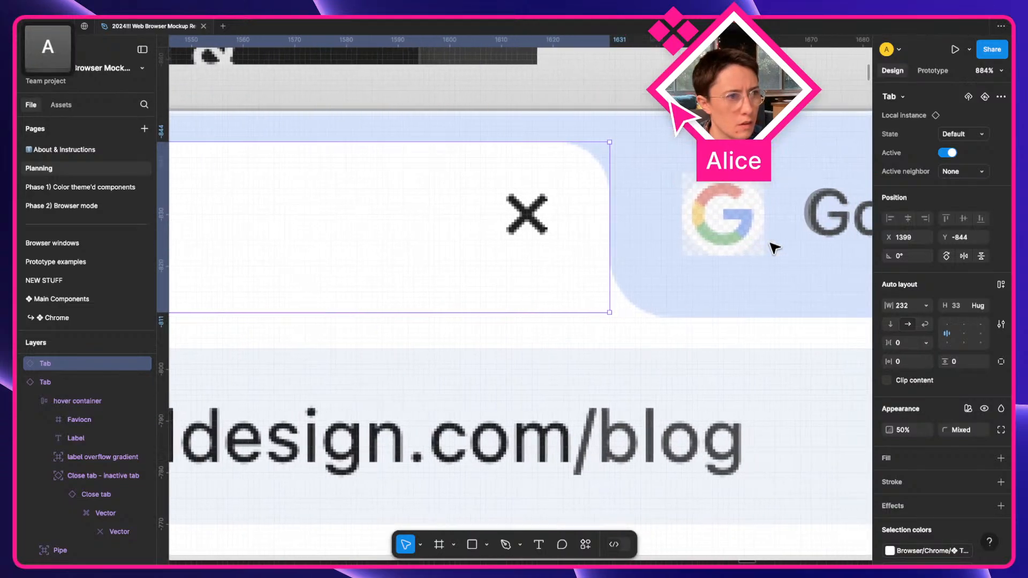
scroll(664, 251, "up", 2)
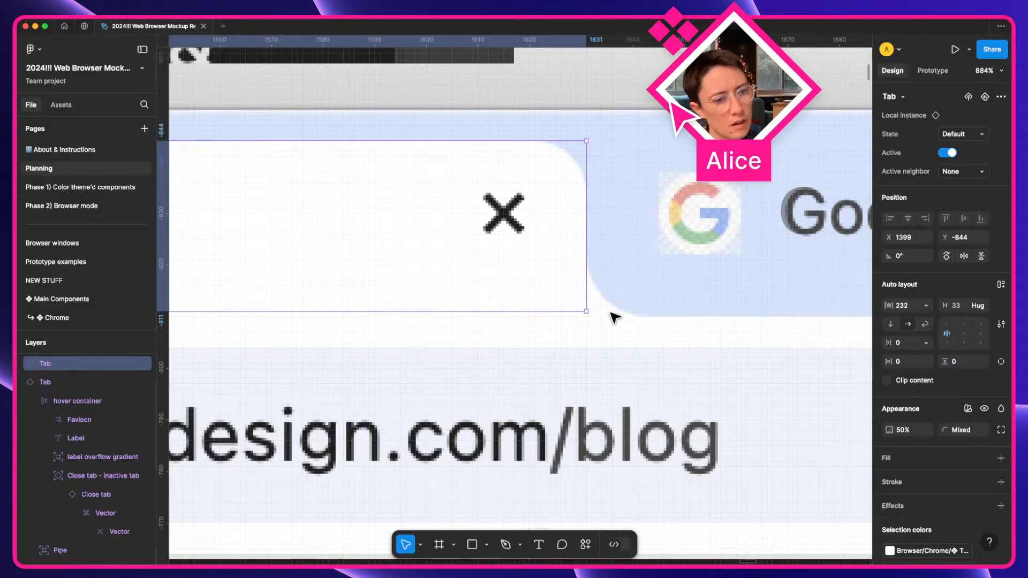
left_click_drag(571, 260, 595, 260)
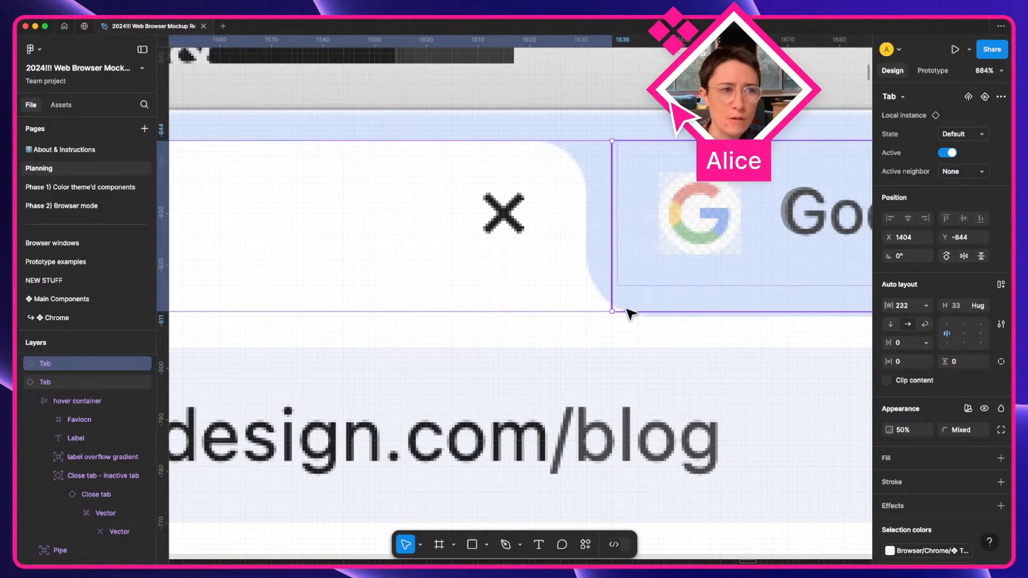
scroll(630, 314, "down", 15)
key("a")
key("space")
left_click_drag(368, 431, 461, 353)
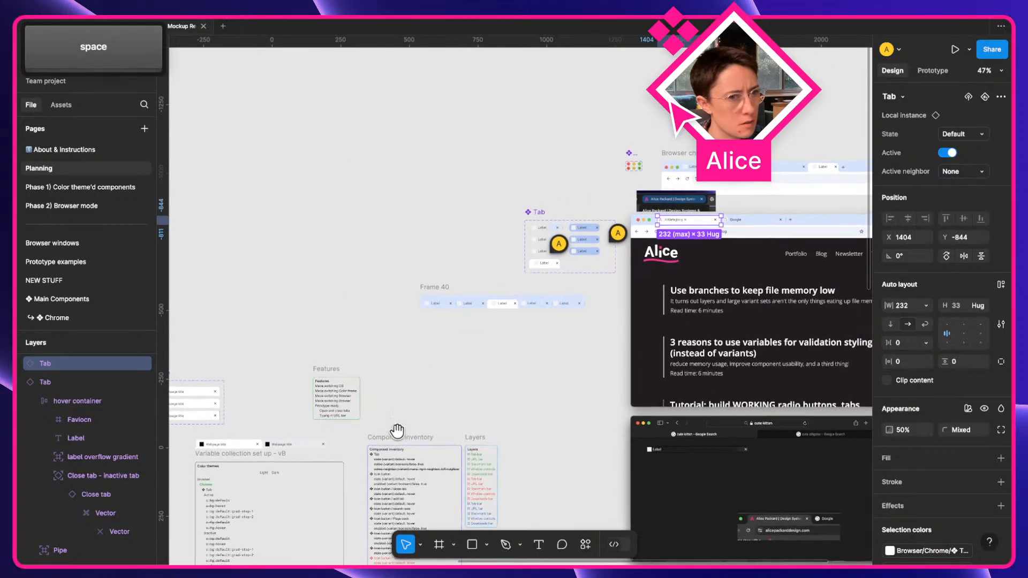
Select the active variant's label overflow gradient and widen the sidebar to show full layer names.
scroll(510, 319, "up", 15)
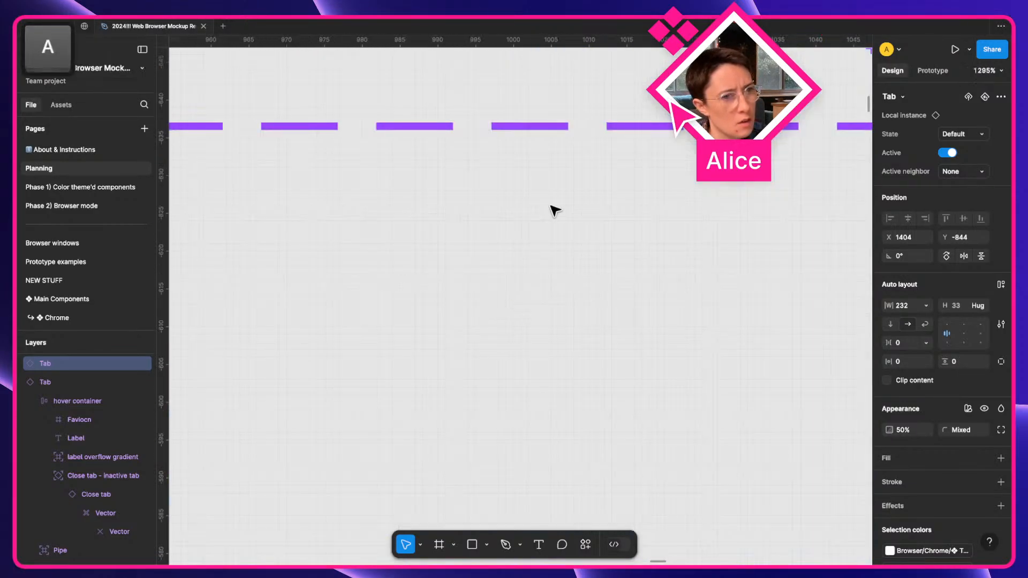
scroll(553, 209, "up", 5)
scroll(551, 209, "down", 5)
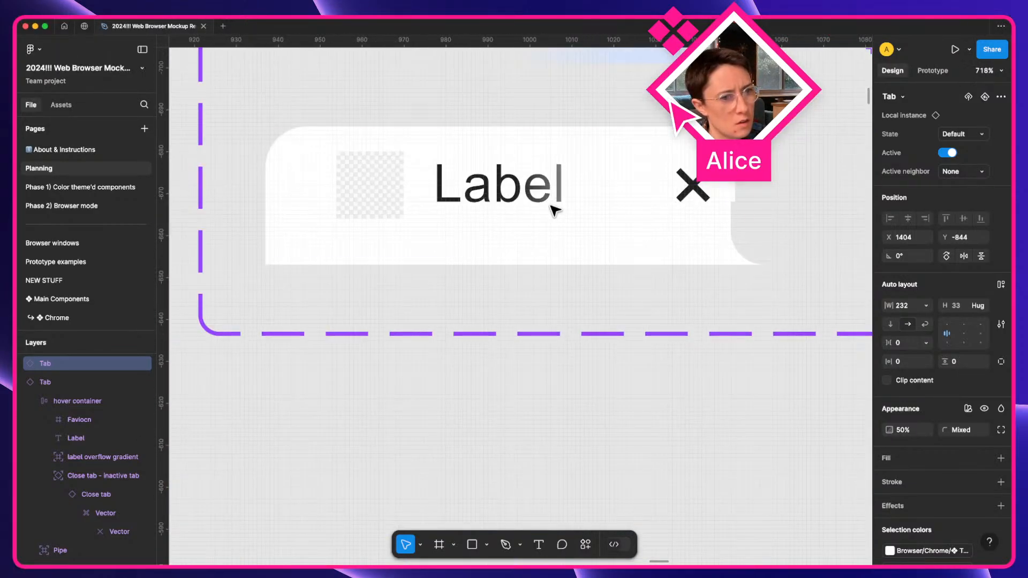
left_click(736, 191)
double_click(736, 190)
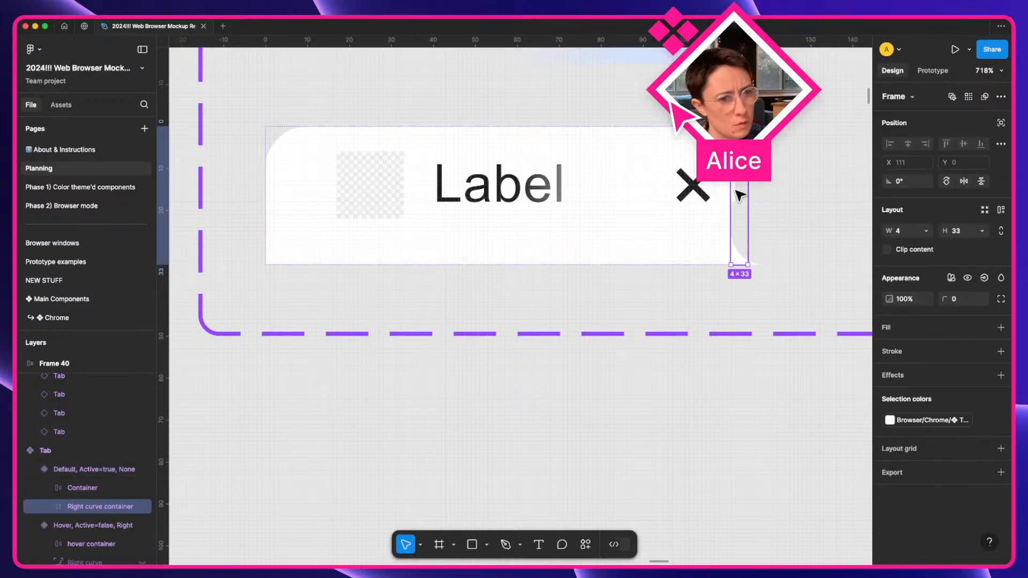
left_click(641, 407)
left_click(735, 188, "super")
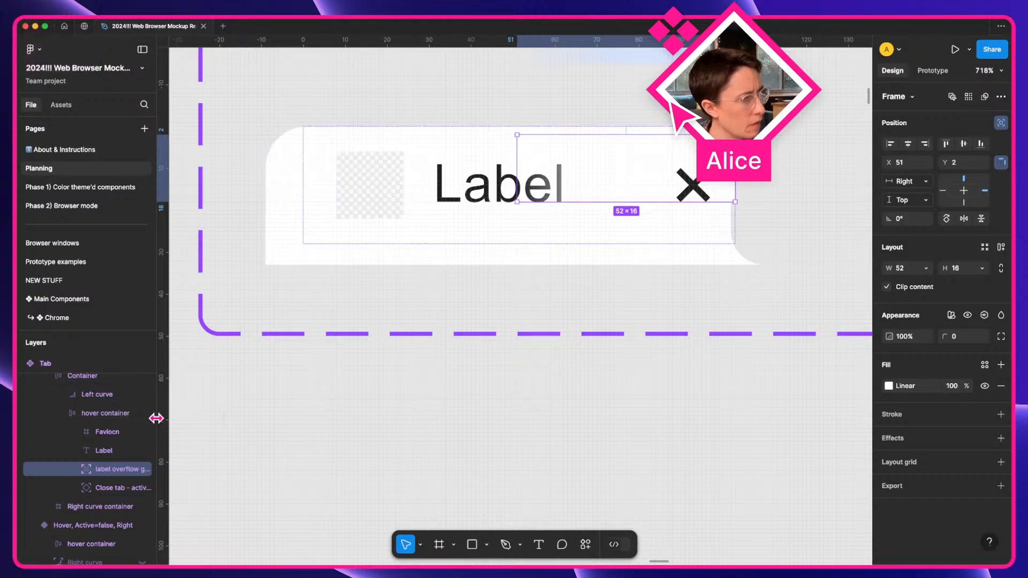
left_click_drag(182, 419, 223, 421)
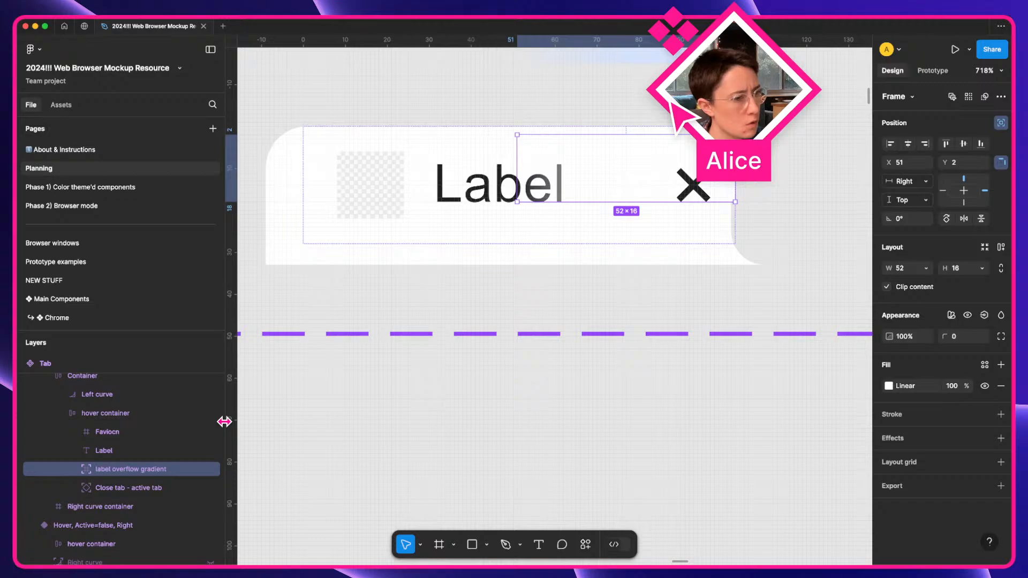
scroll(361, 413, "up", 5)
scroll(361, 413, "down", 4)
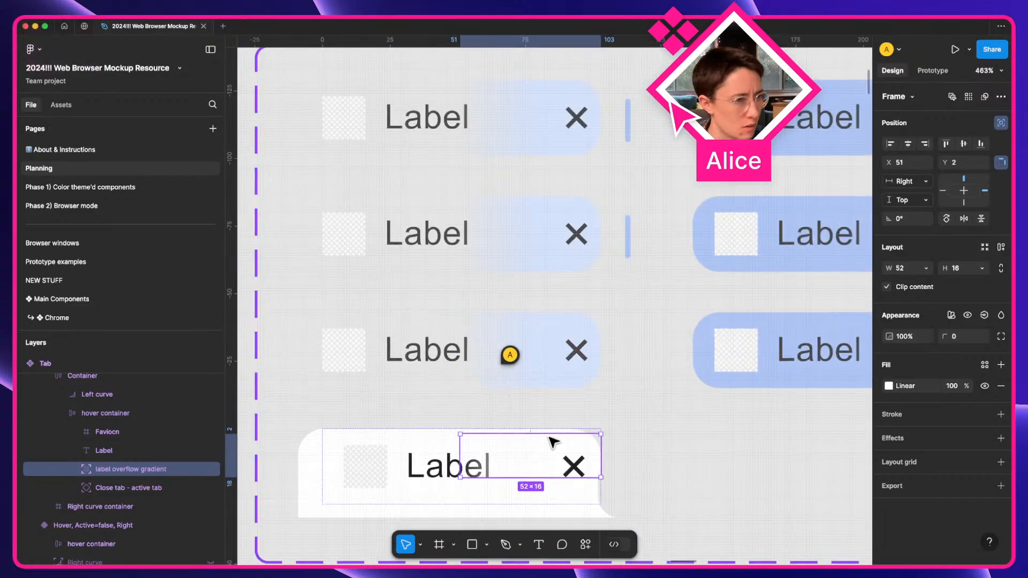
scroll(643, 416, "down", 1)
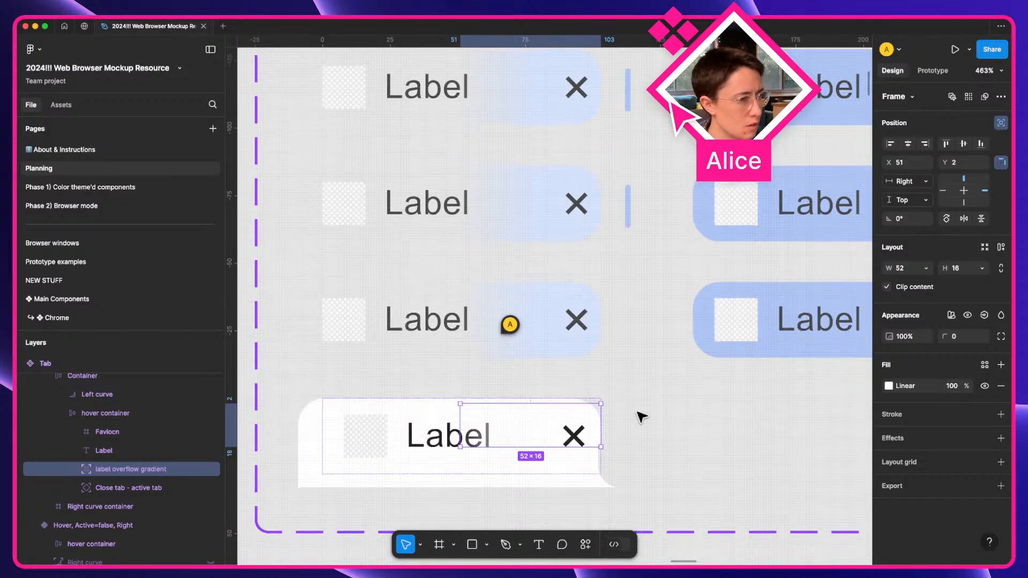
Top-align the 52×16 label overflow gradient at X 51, Y 0 in the active tab.
mouse_move(510, 325)
left_click(557, 320, "super")
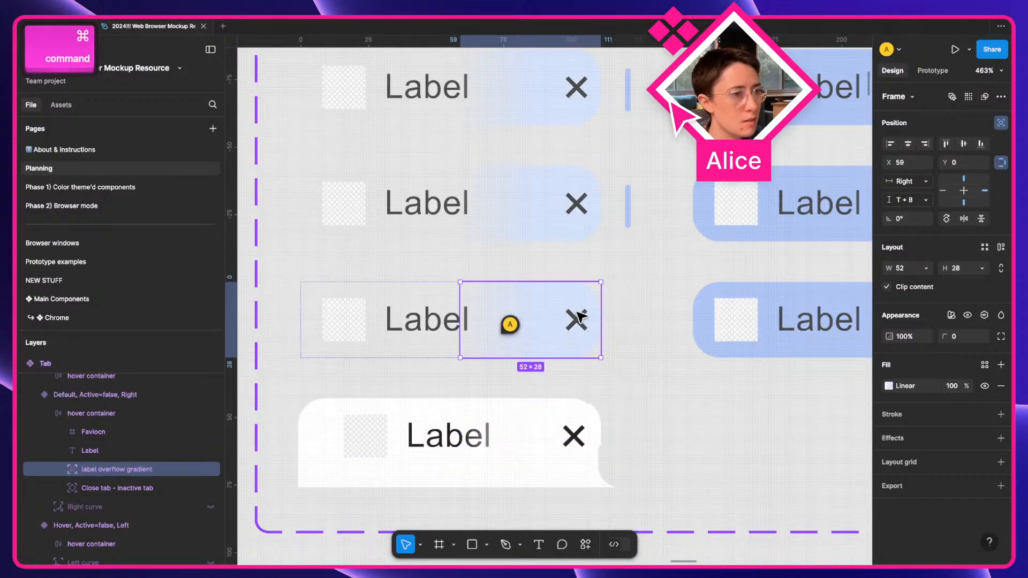
left_click(552, 425)
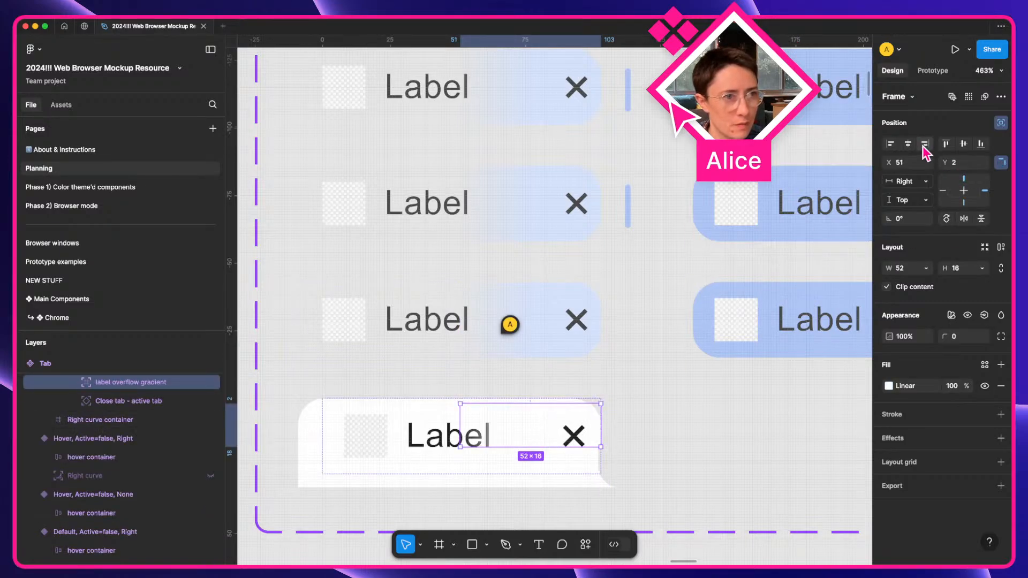
left_click(946, 143)
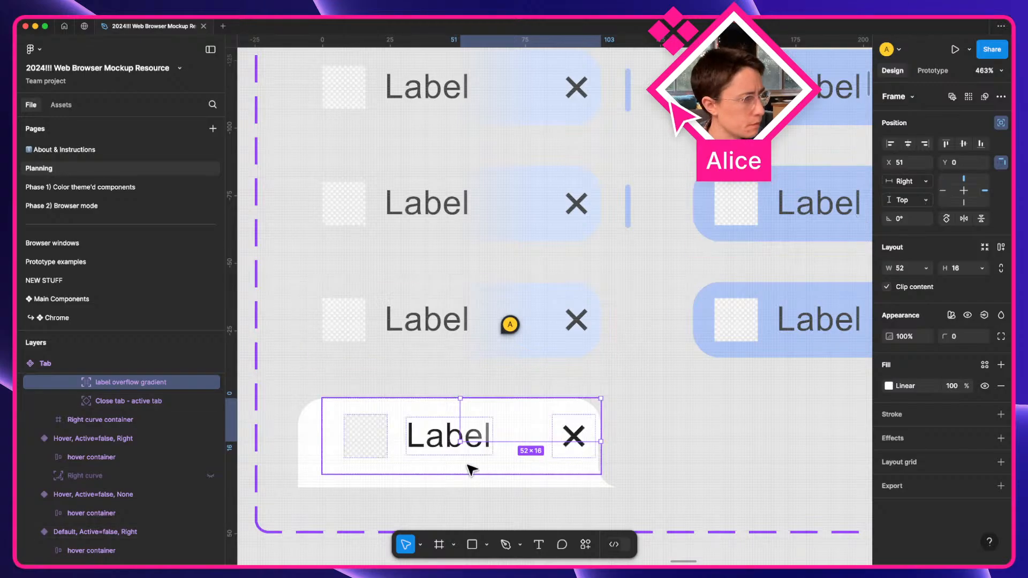
scroll(72, 415, "up", 2)
scroll(110, 402, "up", 2)
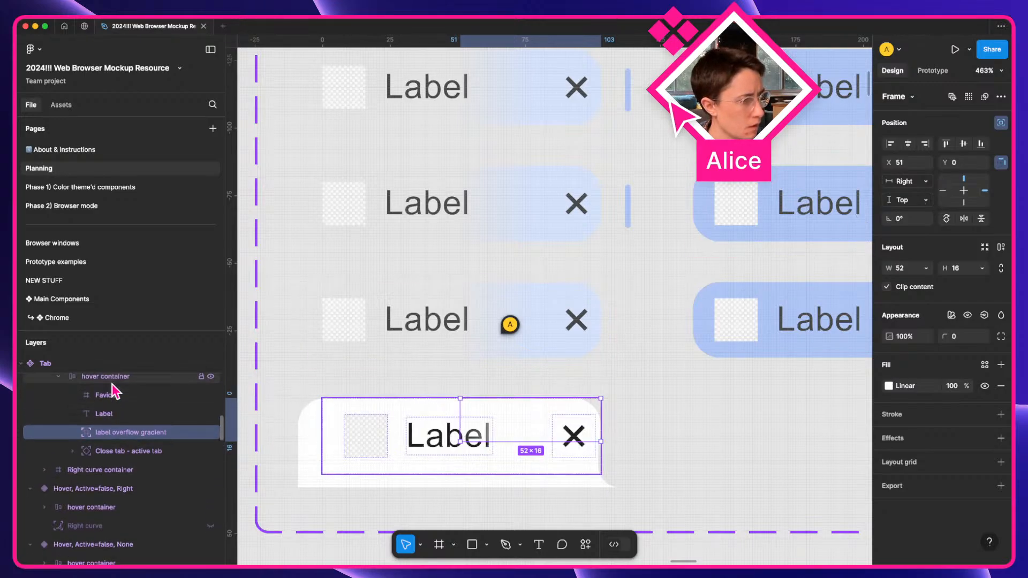
left_click(117, 399)
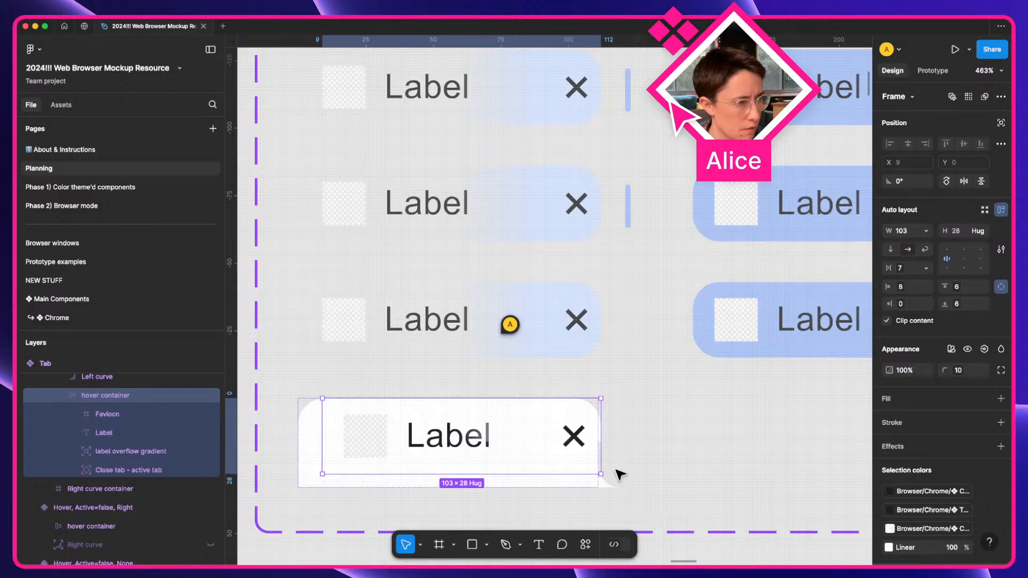
scroll(613, 475, "up", 3)
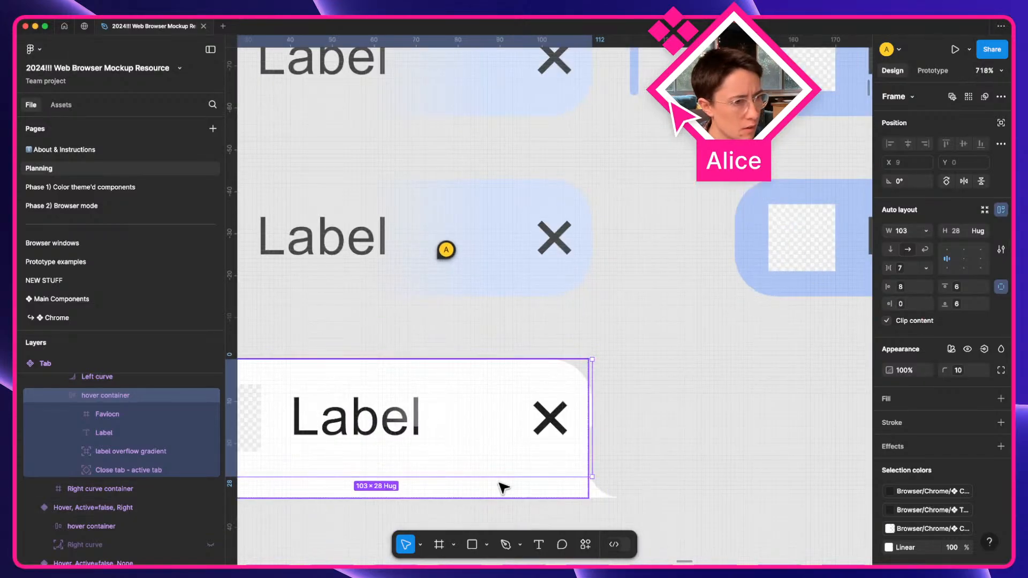
scroll(436, 349, "left", 5)
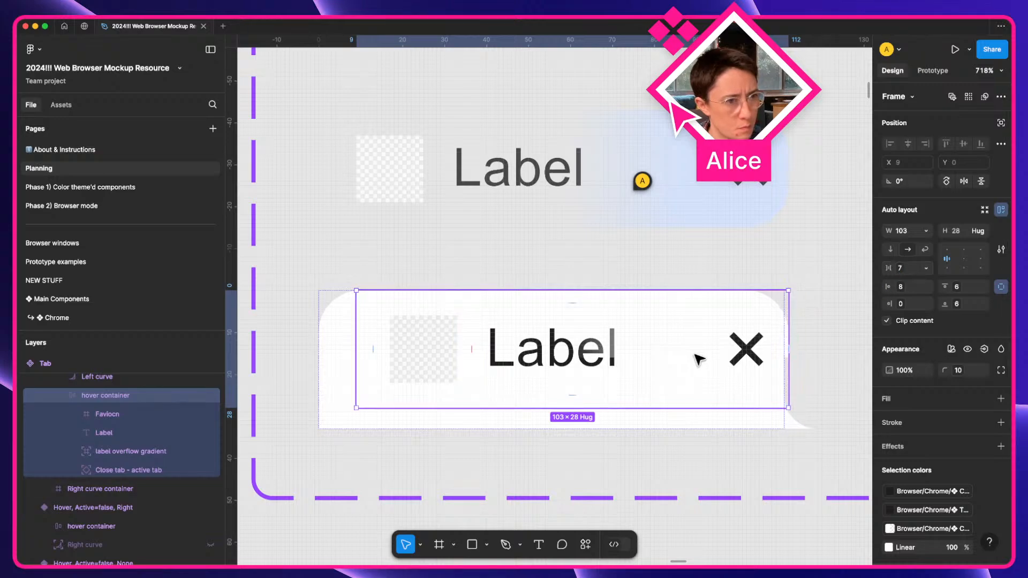
left_click_drag(700, 363, 695, 363)
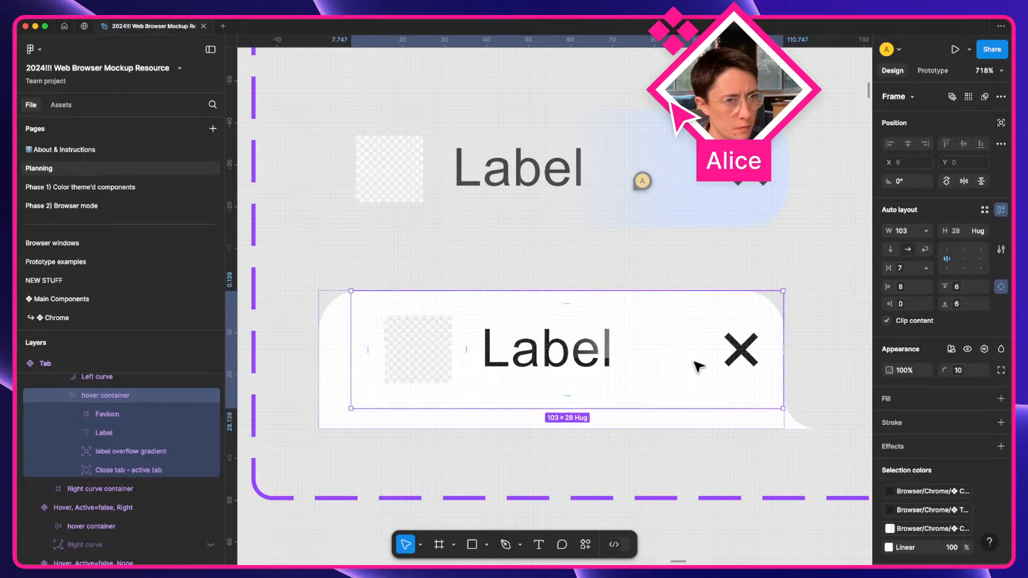
key("super+z")
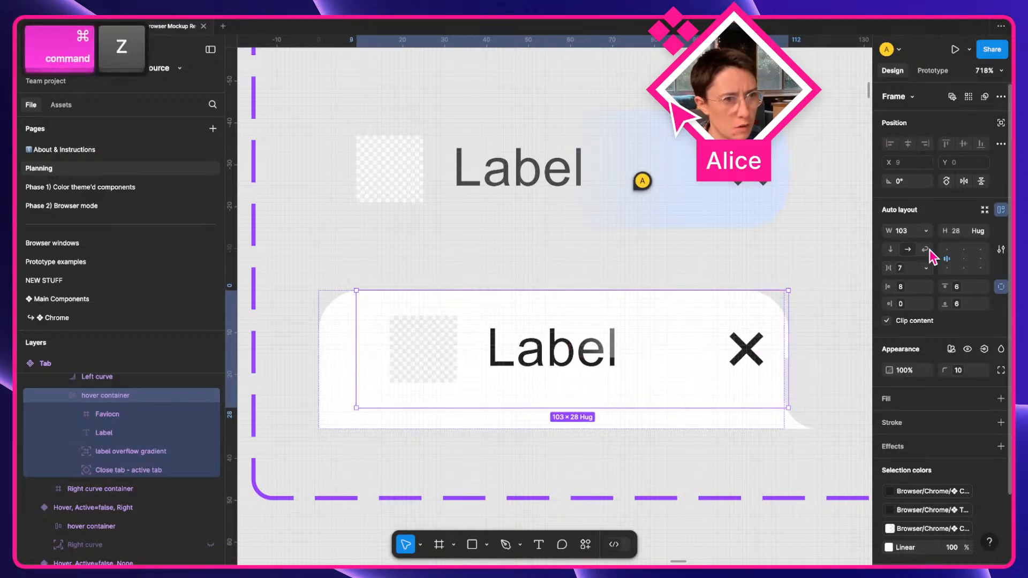
scroll(110, 383, "up", 1)
left_click(110, 388)
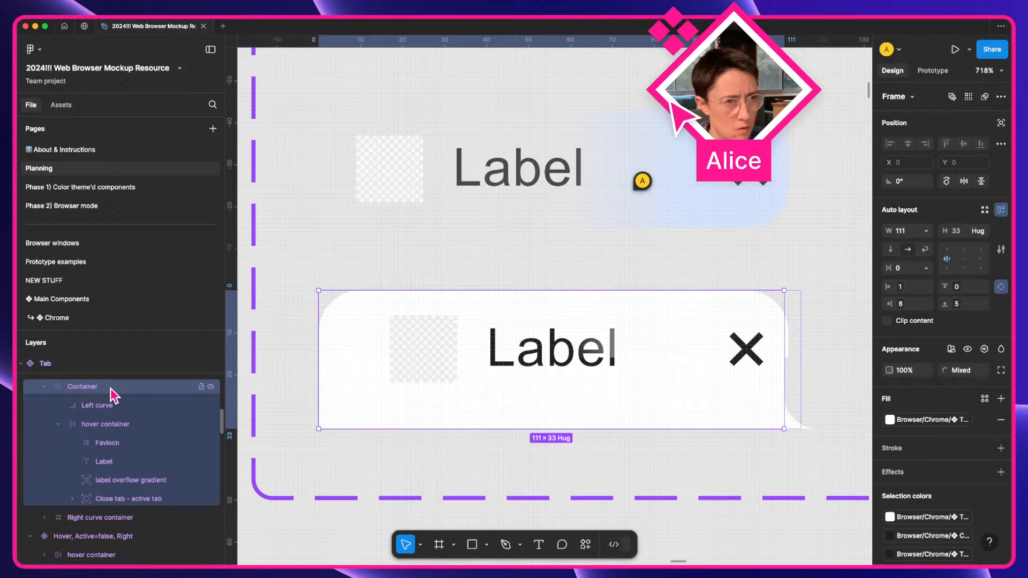
left_click(114, 425)
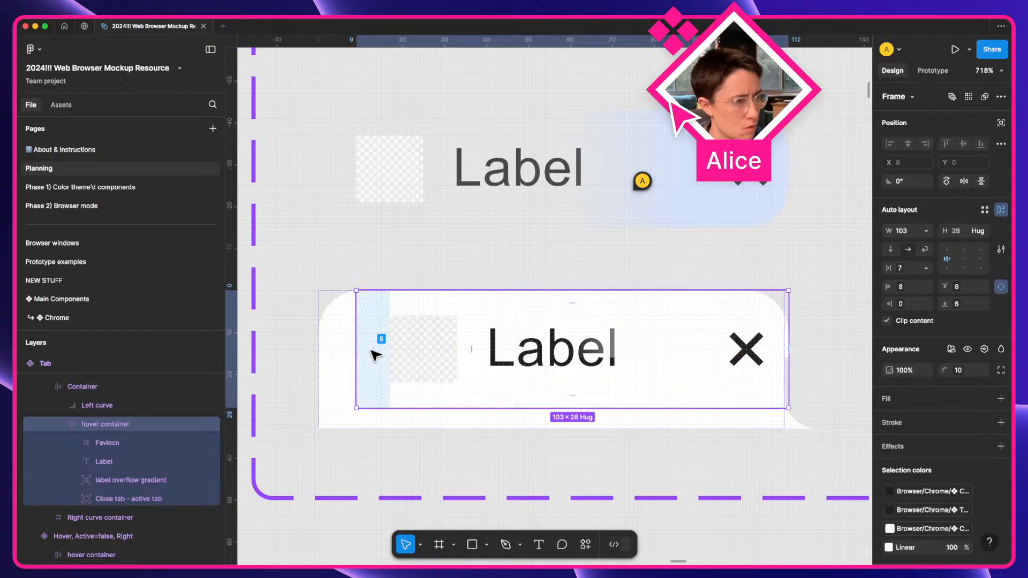
key("bracketleft")
key("bracketright")
key("bracketleft")
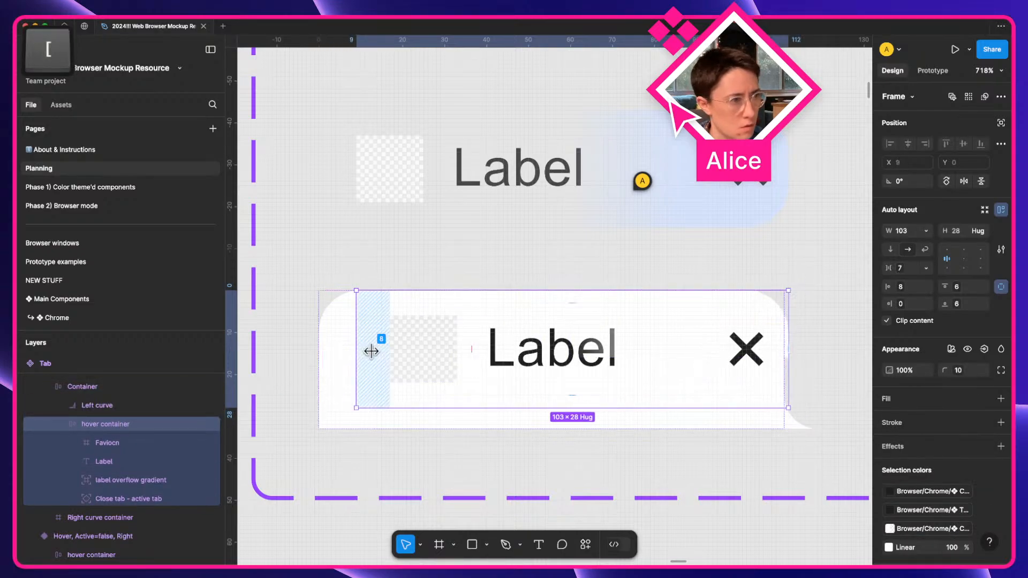
key("bracketright")
key("bracketleft")
key("bracketright")
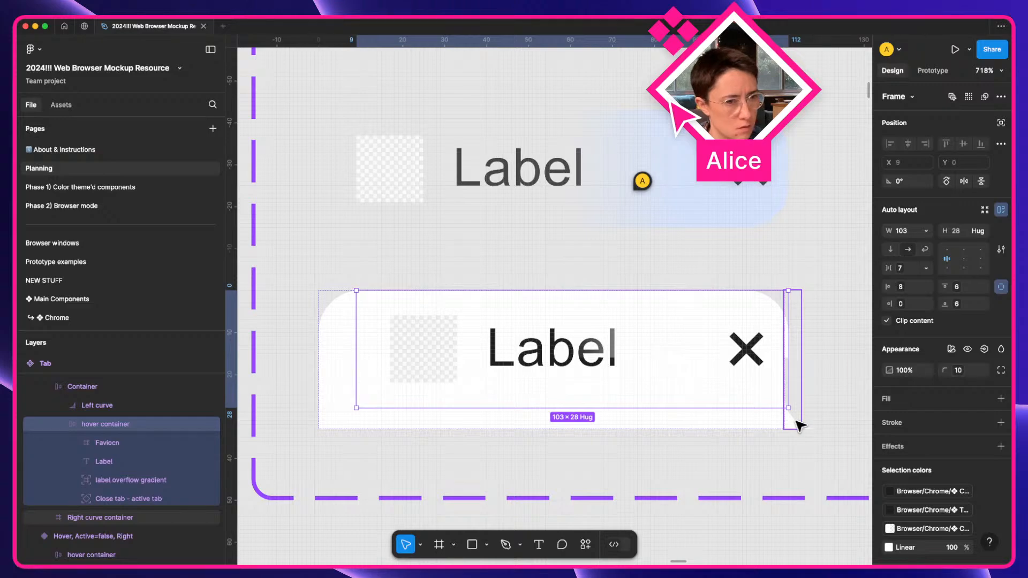
key("super")
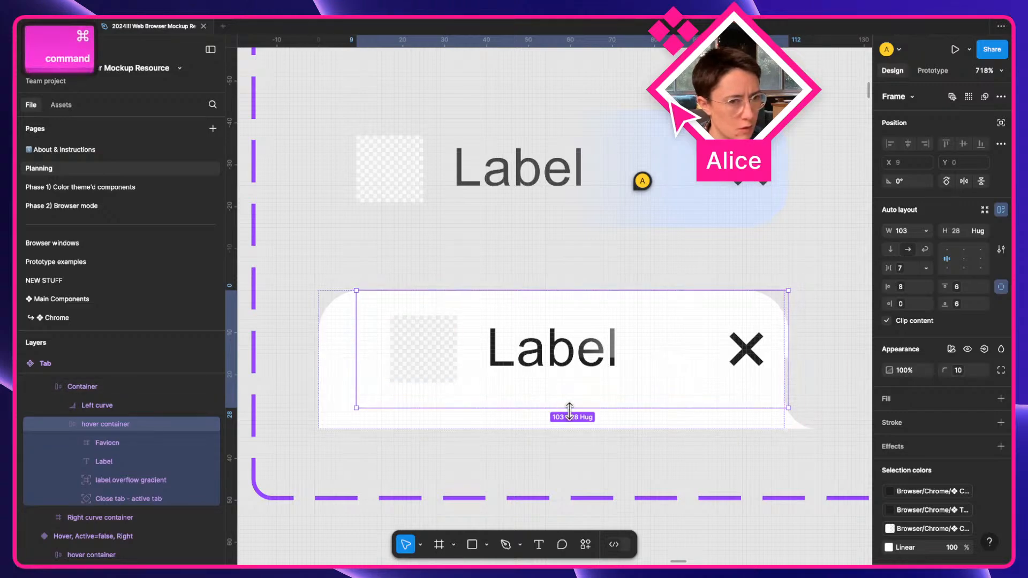
Duplicate the Right curve container, flip and right-align its curve, and move it to the tab's left end.
left_click(804, 421, "super")
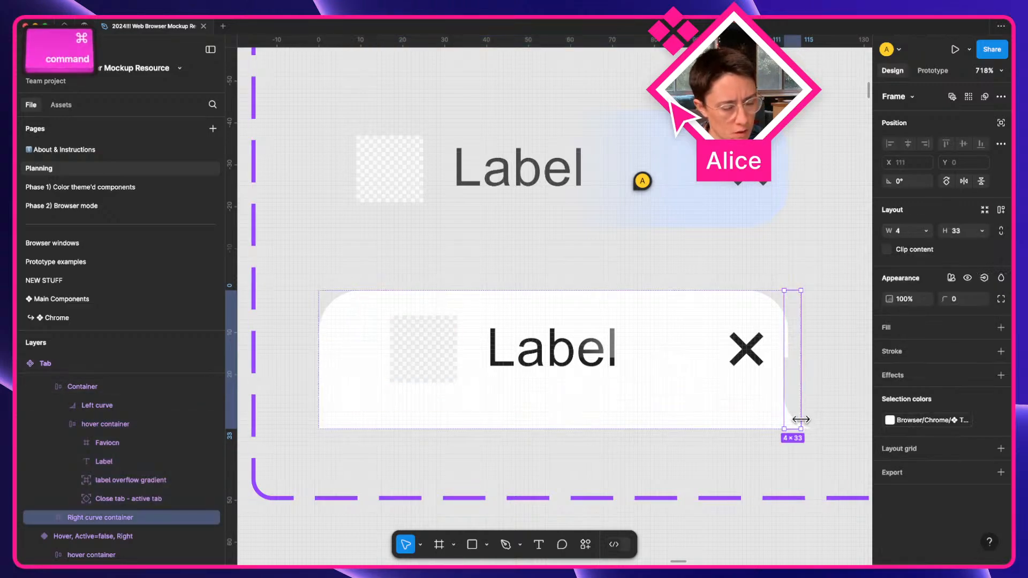
key("super+d")
left_click(809, 422, "super")
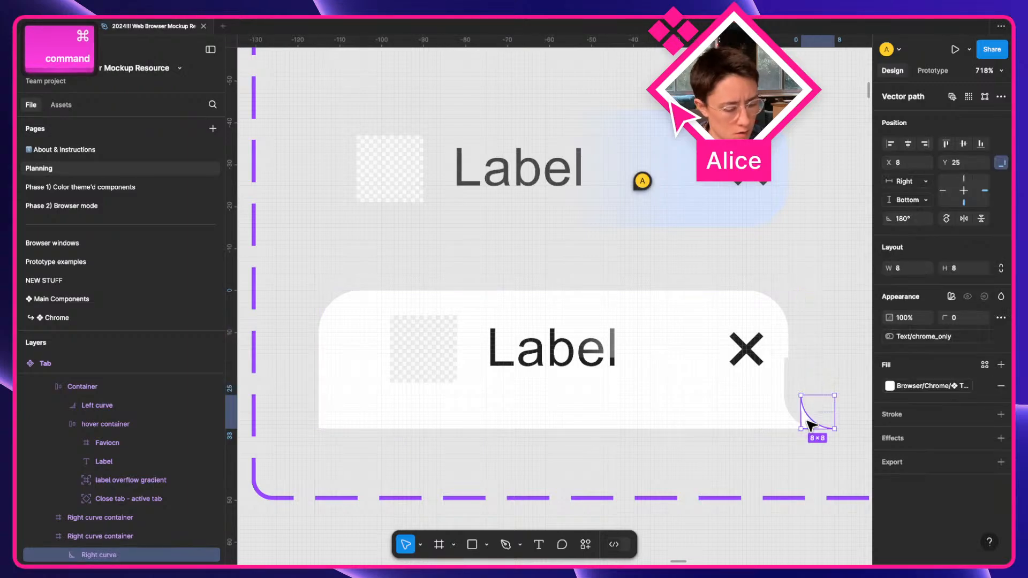
key("shift+h")
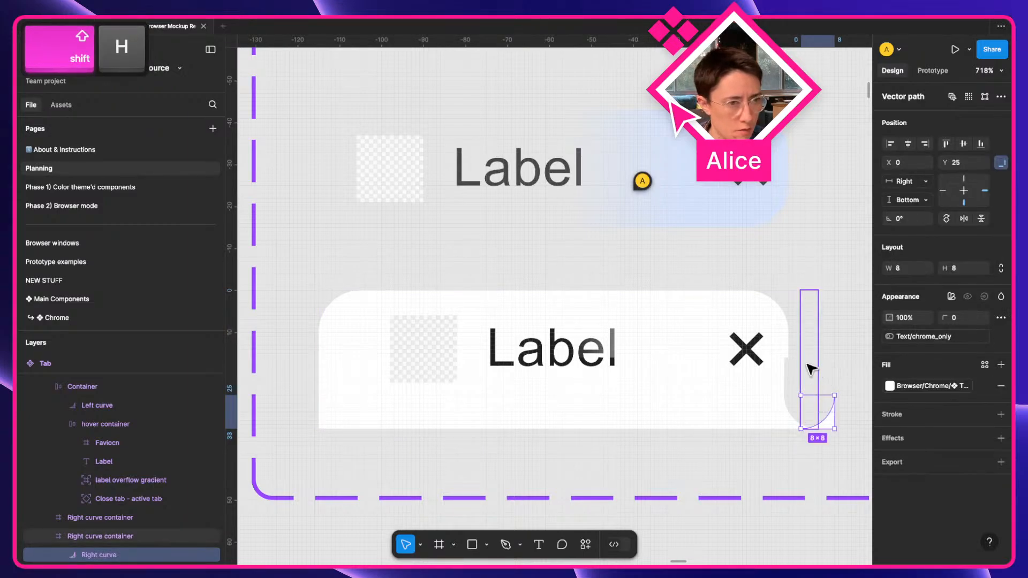
left_click(924, 145)
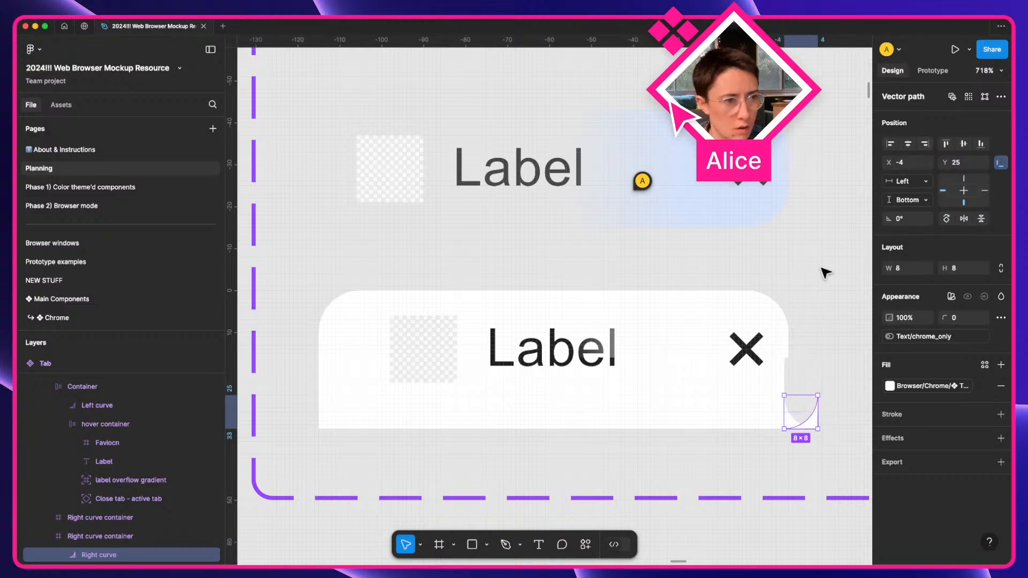
left_click(810, 353)
key("[")
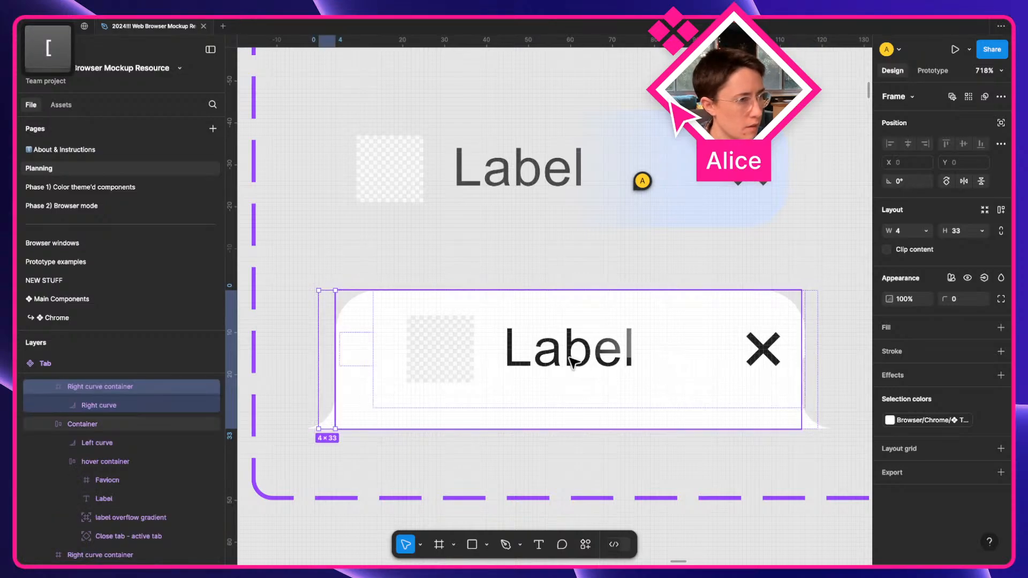
Delete the old Left curve and check the hover container's top padding of 6.
left_click(359, 347, "super")
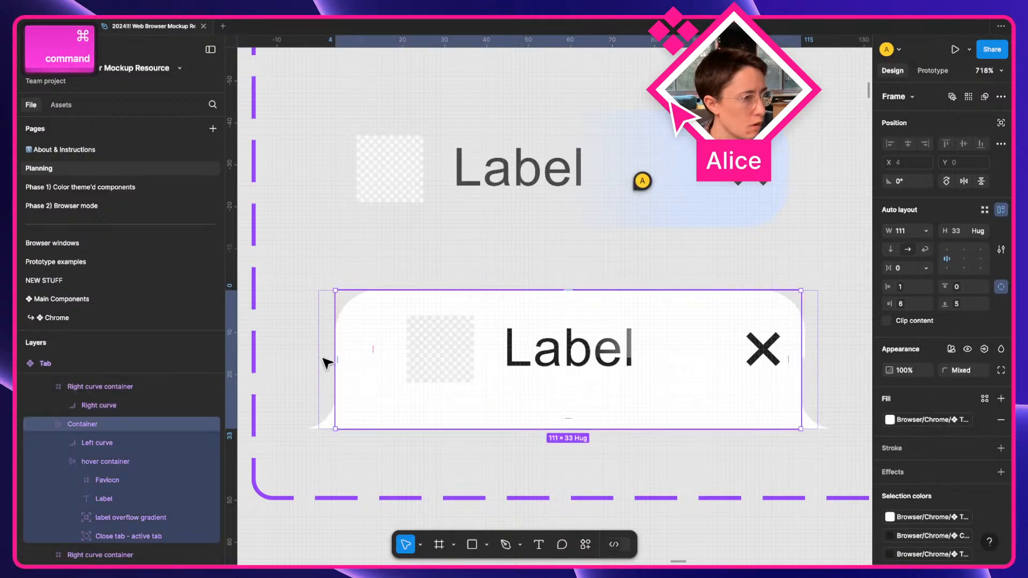
left_click(112, 452)
key("Delete")
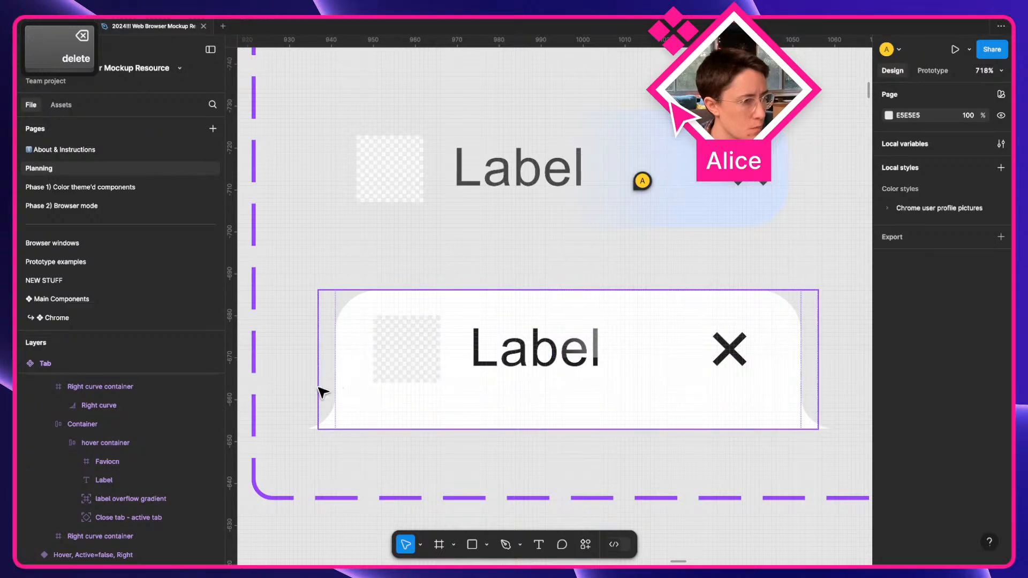
left_click(744, 320, "super")
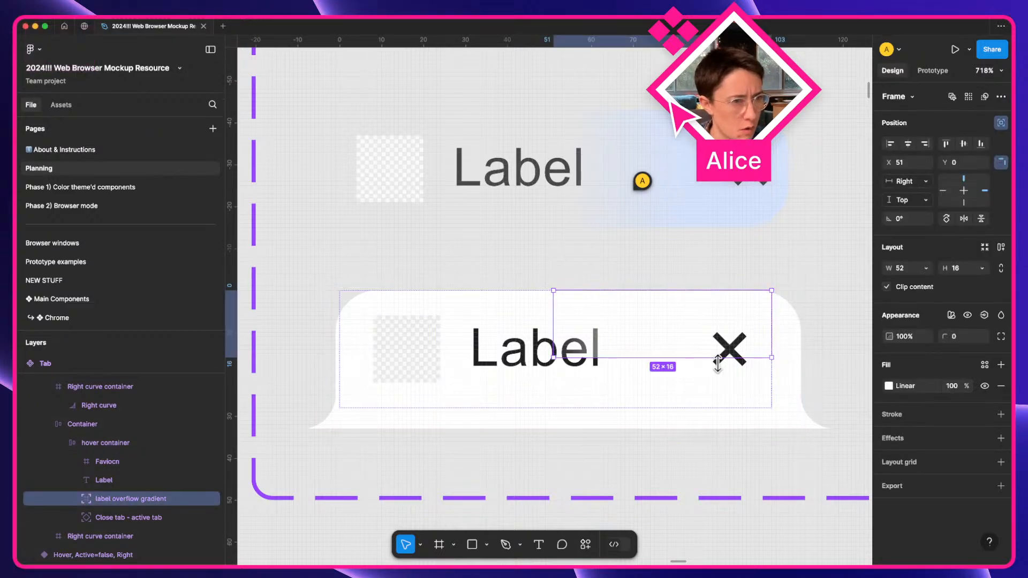
left_click(683, 400)
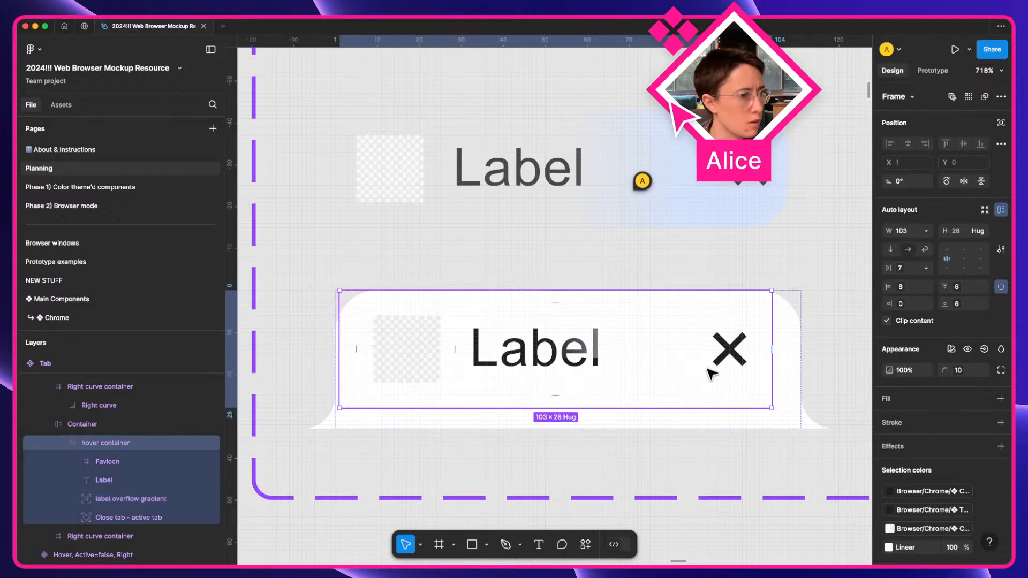
left_click(725, 312, "super")
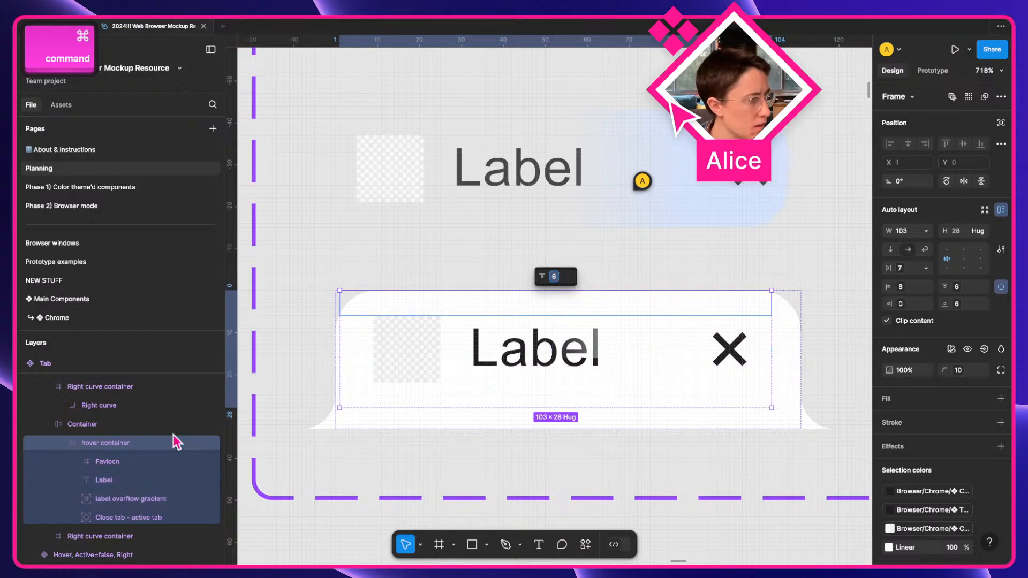
left_click(105, 443)
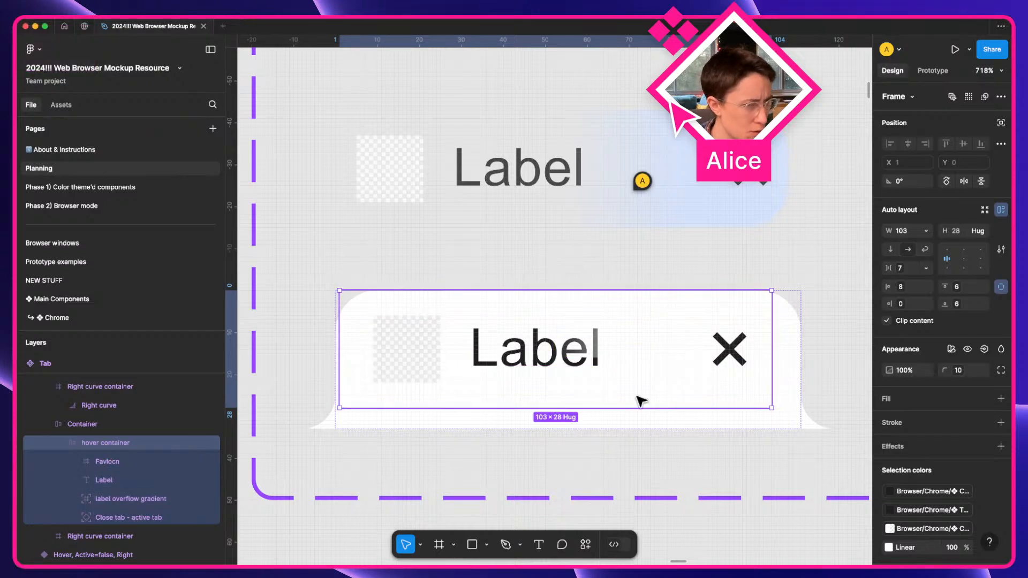
Stretch the label overflow gradient to 52×28, constrained Top & Bottom.
left_click(108, 498)
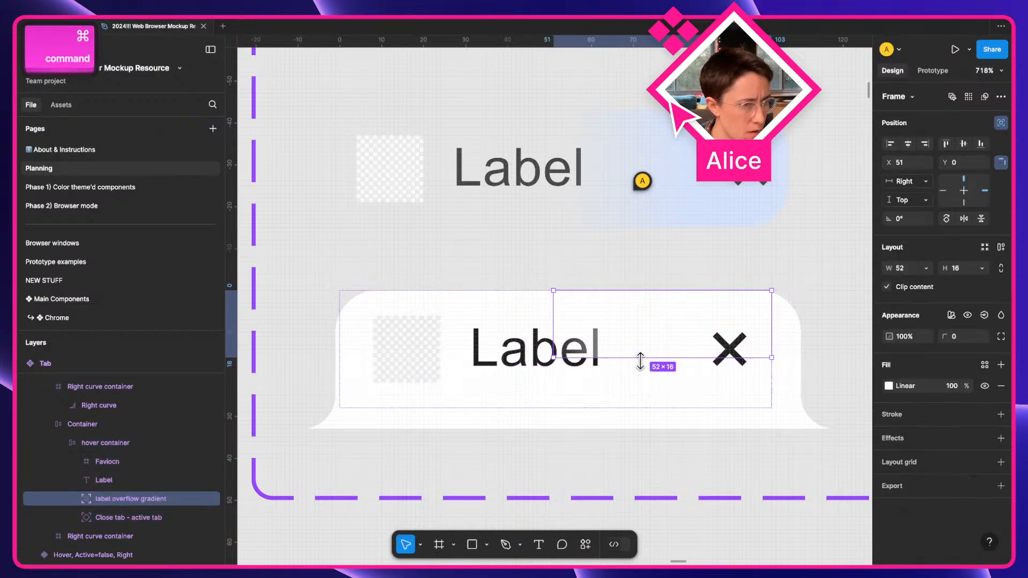
left_click_drag(640, 358, 640, 408)
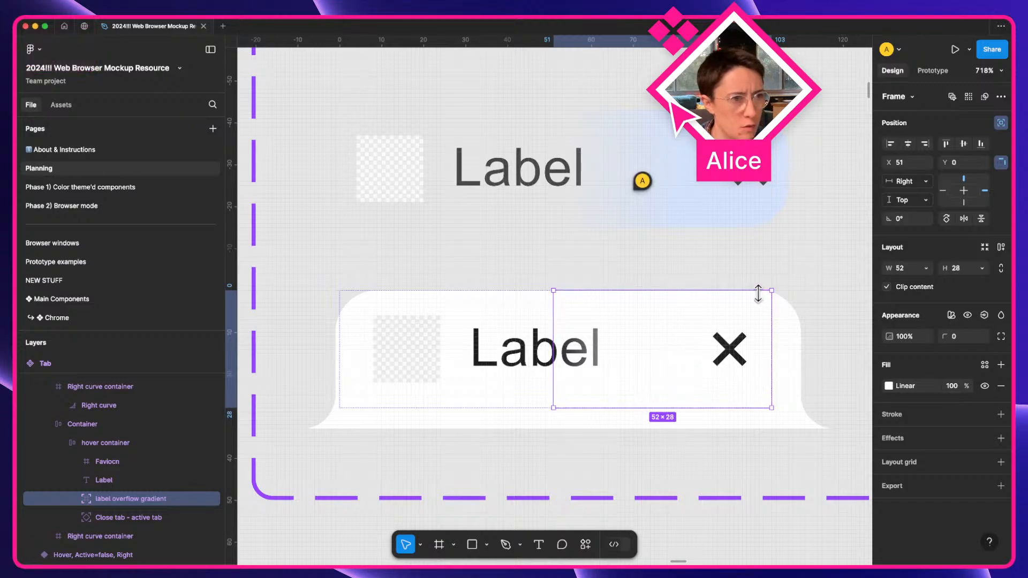
left_click(964, 202, "shift")
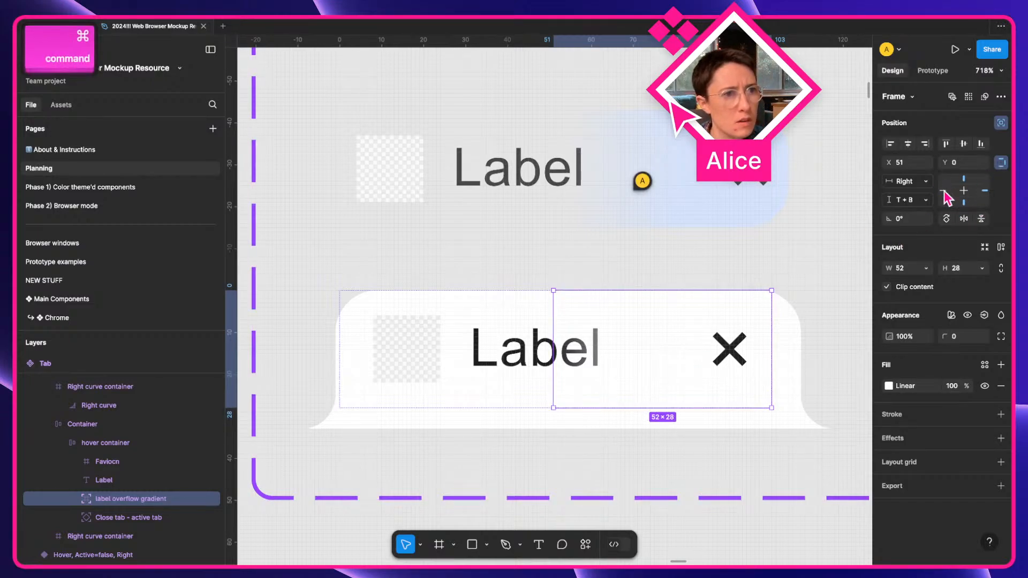
left_click(682, 218, "super")
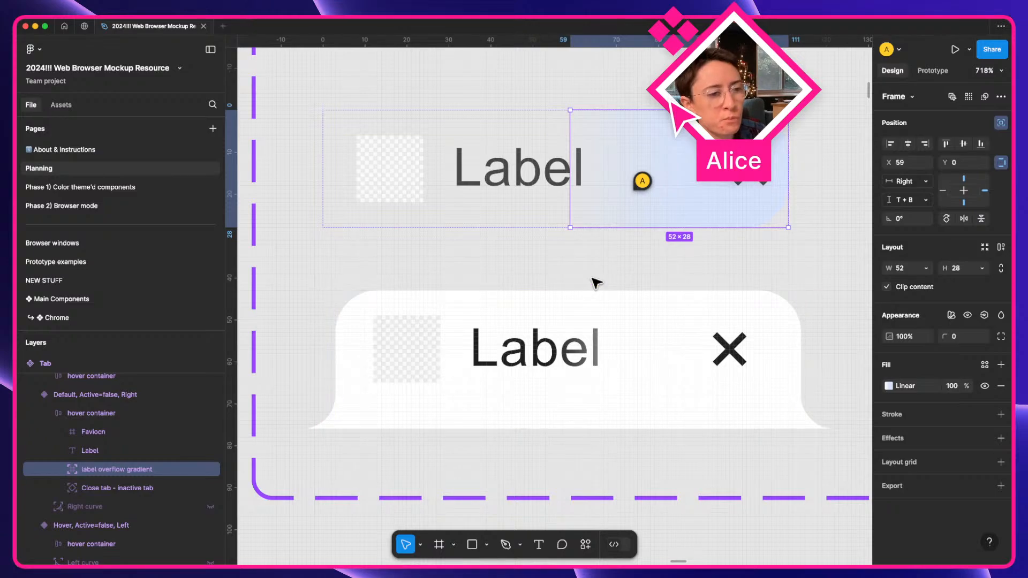
scroll(593, 283, "down", 6)
left_click(572, 264)
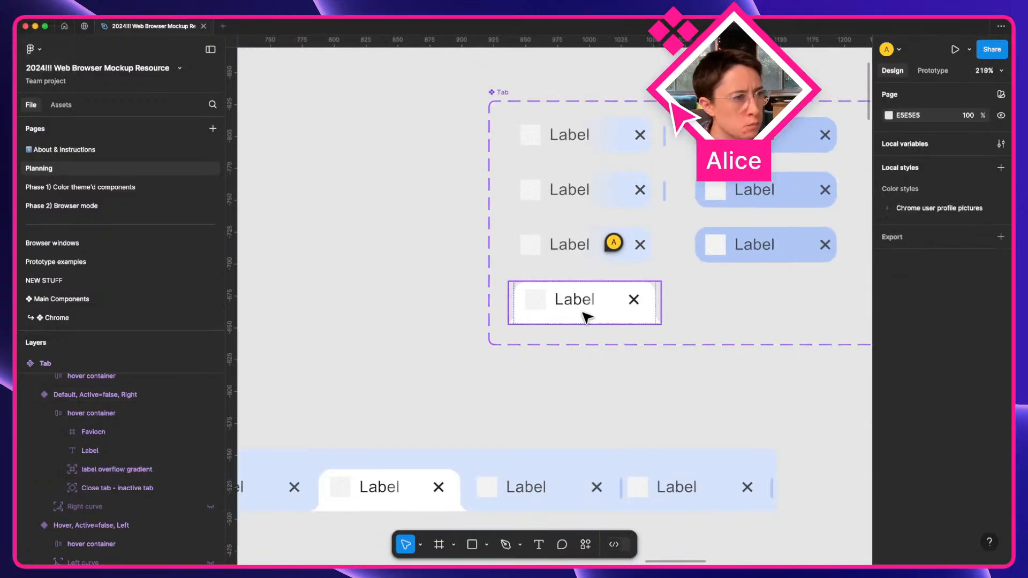
left_click(641, 302)
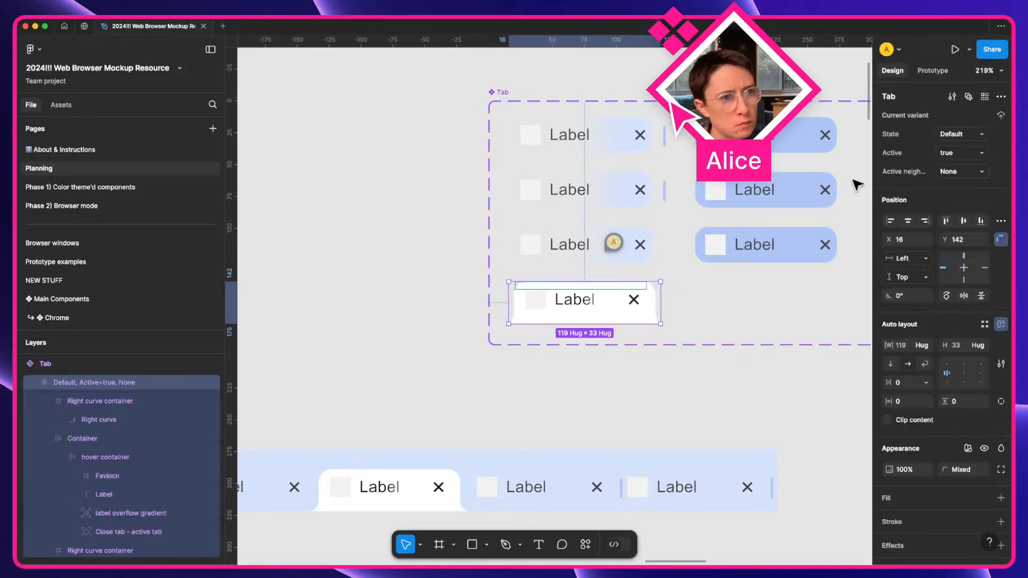
left_click(580, 265)
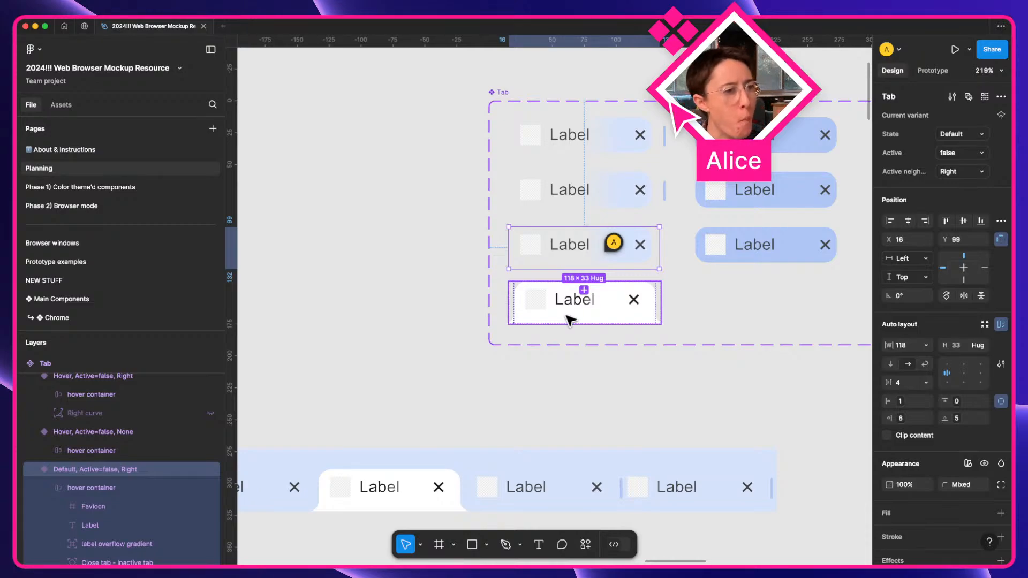
scroll(570, 320, "right", 10)
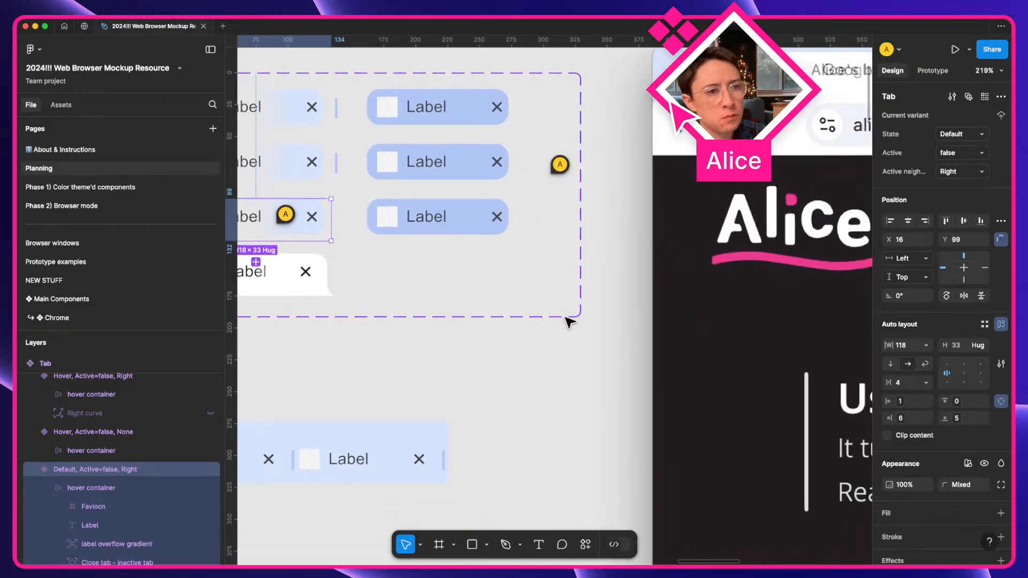
scroll(570, 323, "down", 6)
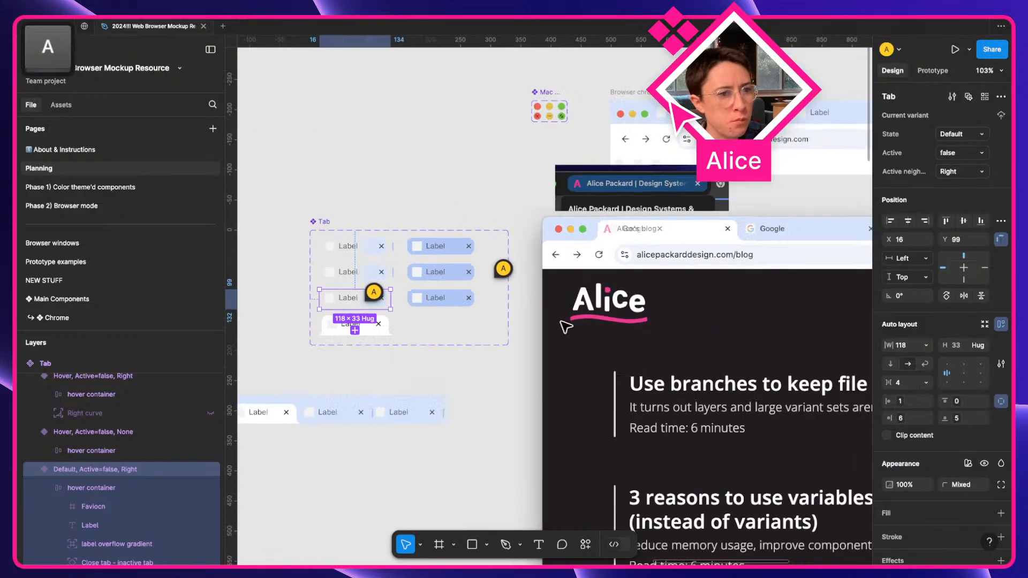
Reset all changes on the tab instance over the Chrome screenshot.
left_click(498, 377)
key("space")
left_click_drag(595, 315, 407, 382)
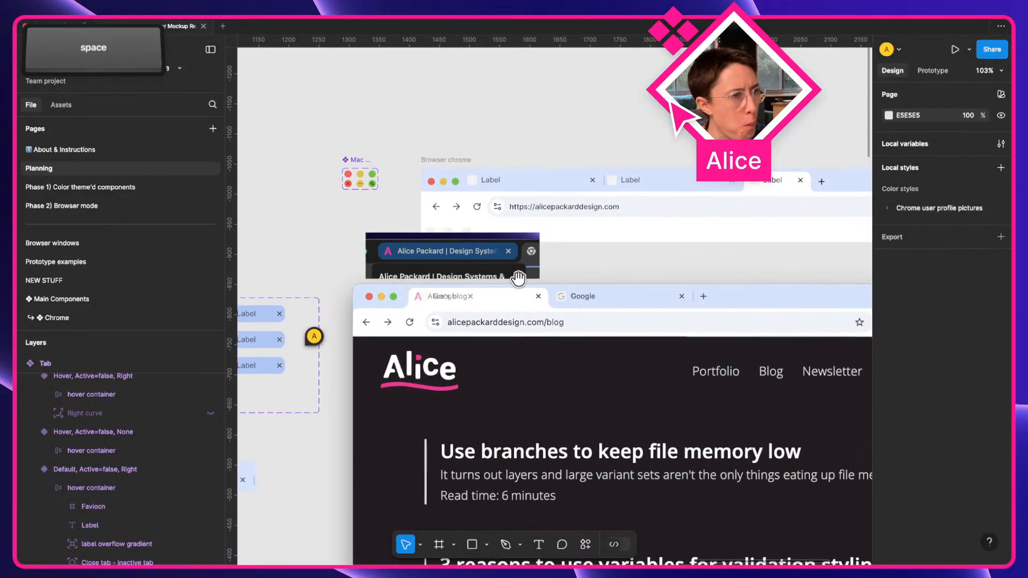
left_click(476, 301)
left_click(475, 300, "super")
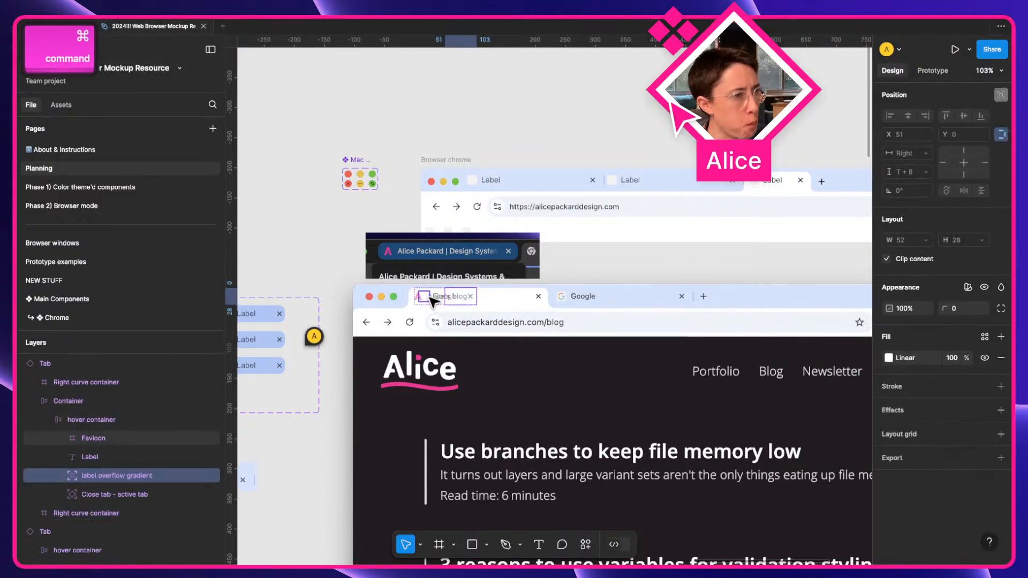
key("Escape")
right_click(504, 303)
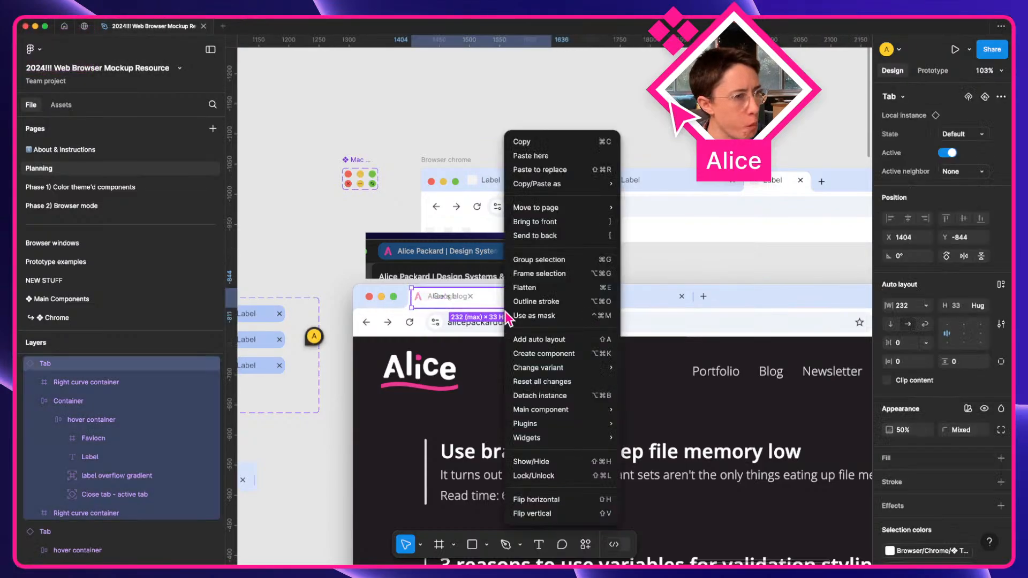
left_click(558, 383)
scroll(448, 298, "up", 5)
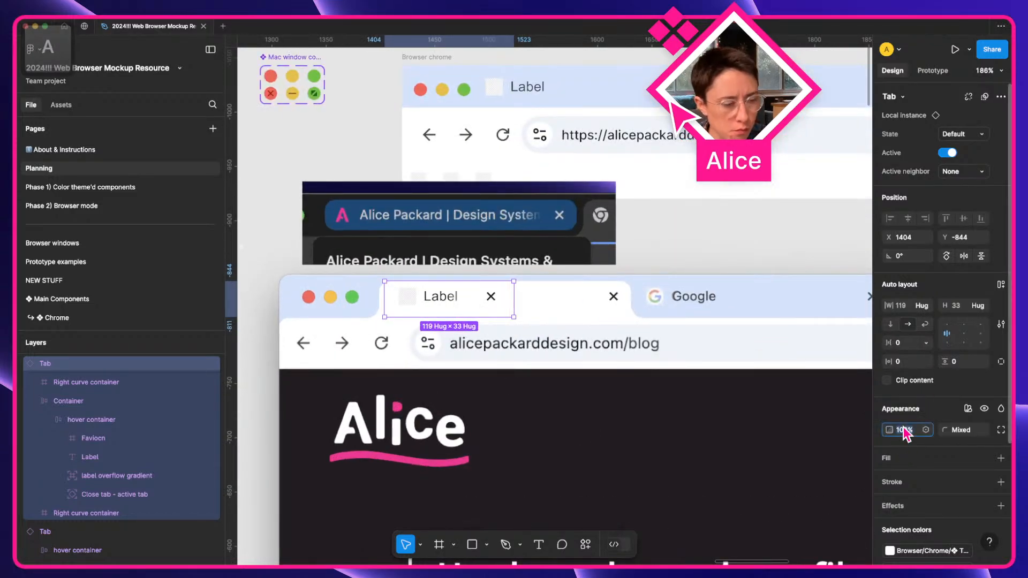
Set the tab instance to 50% opacity and change its label to 'Alice's blog'.
key("5")
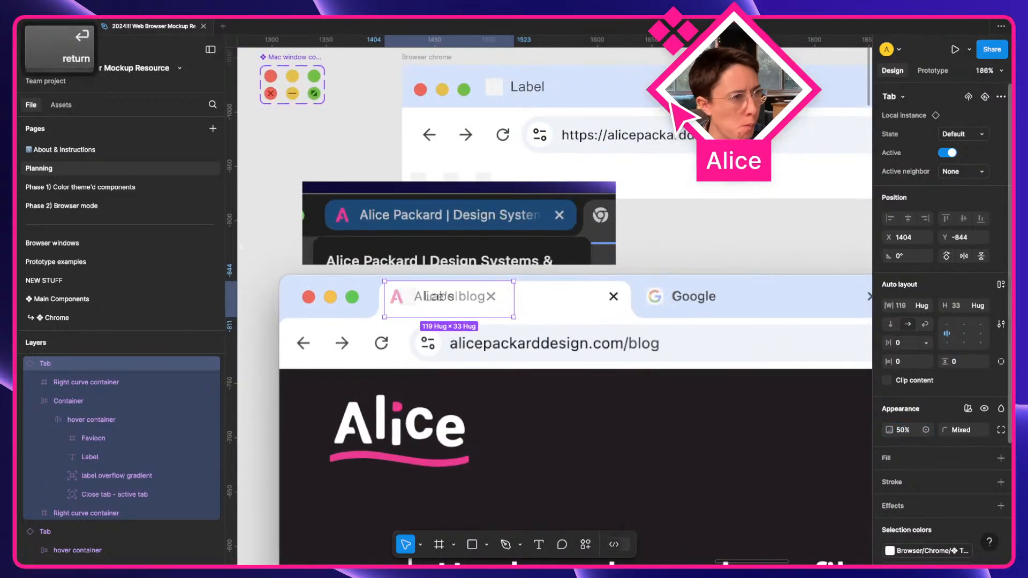
left_click(433, 297, "super")
double_click(436, 298)
type("Alice's blog")
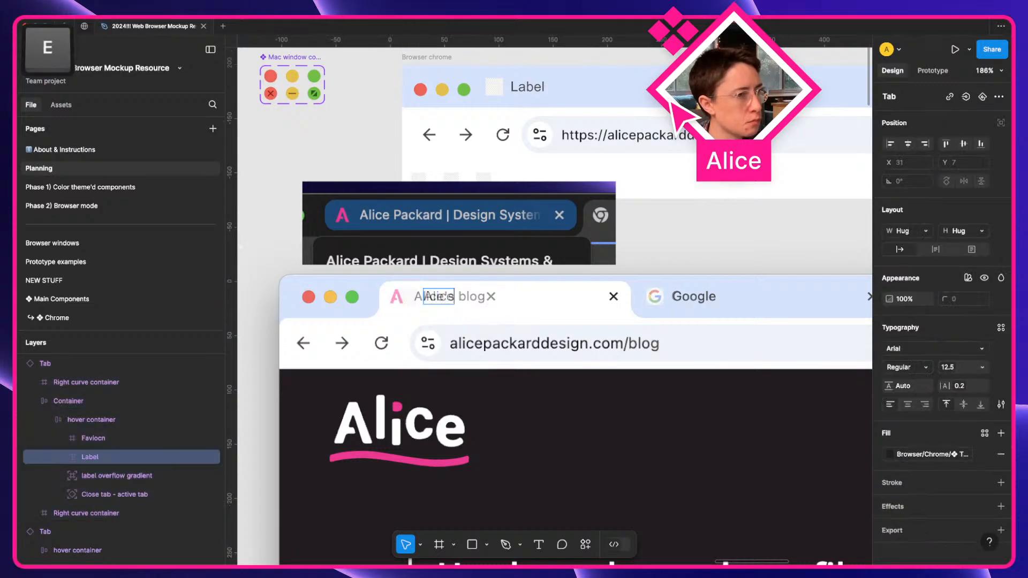
left_click(513, 389)
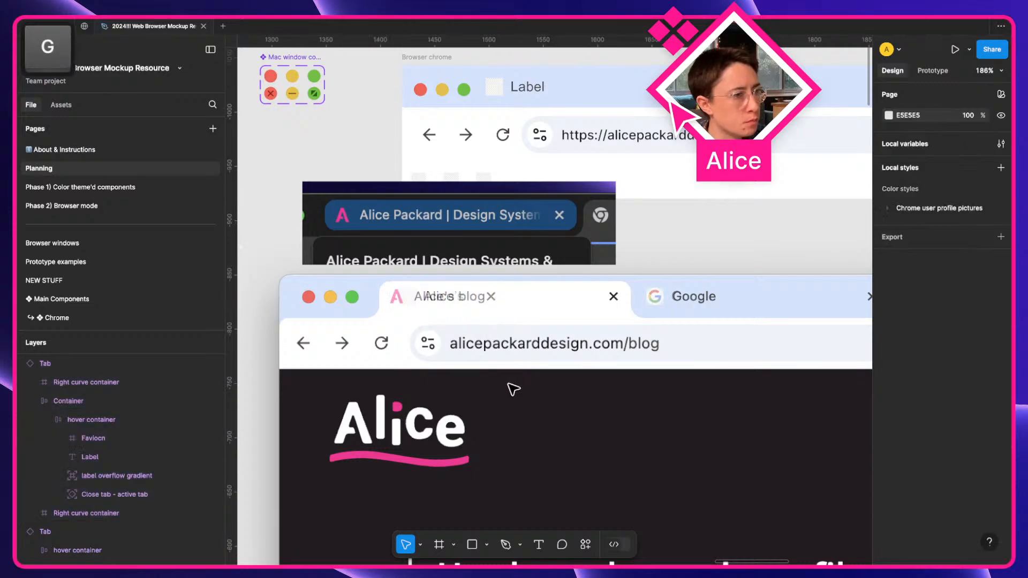
left_click(440, 301)
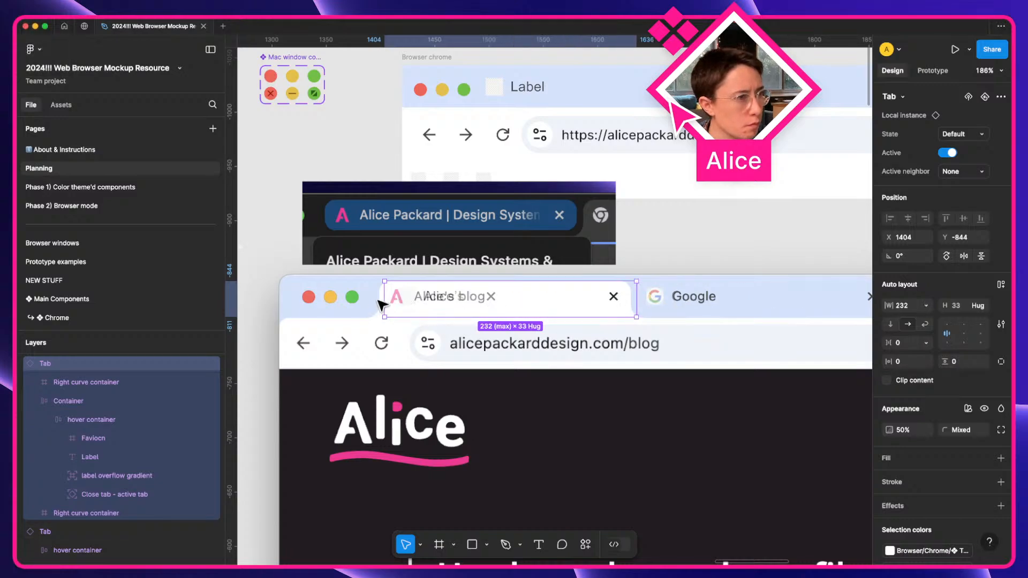
Nudge the half-transparent tab to X 1399, Y -827, lined up over the screenshot's tab.
mouse_move(373, 304)
left_mouse_down()
mouse_move(257, 311)
mouse_move(380, 314)
left_mouse_up()
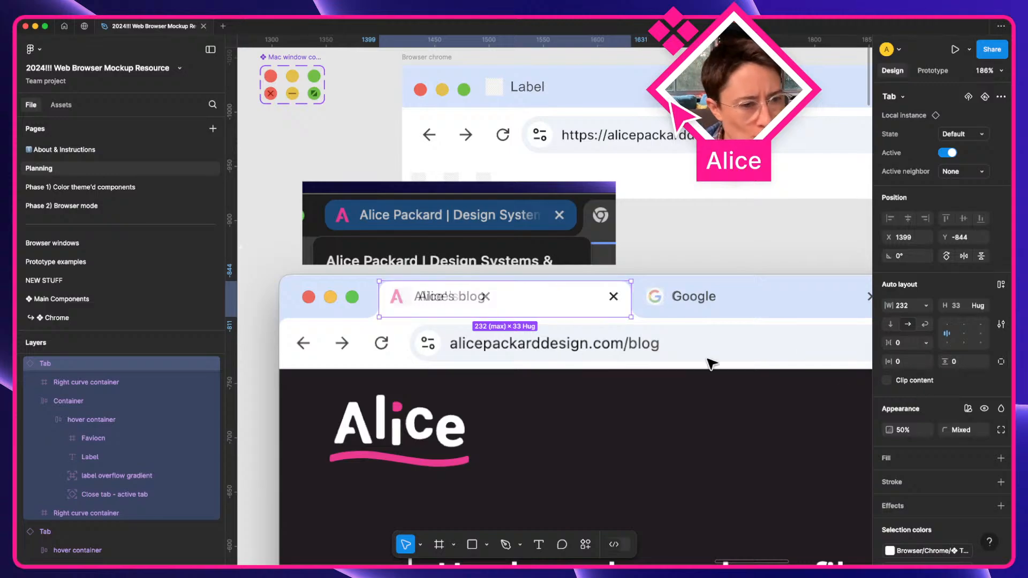
scroll(711, 362, "down", 2)
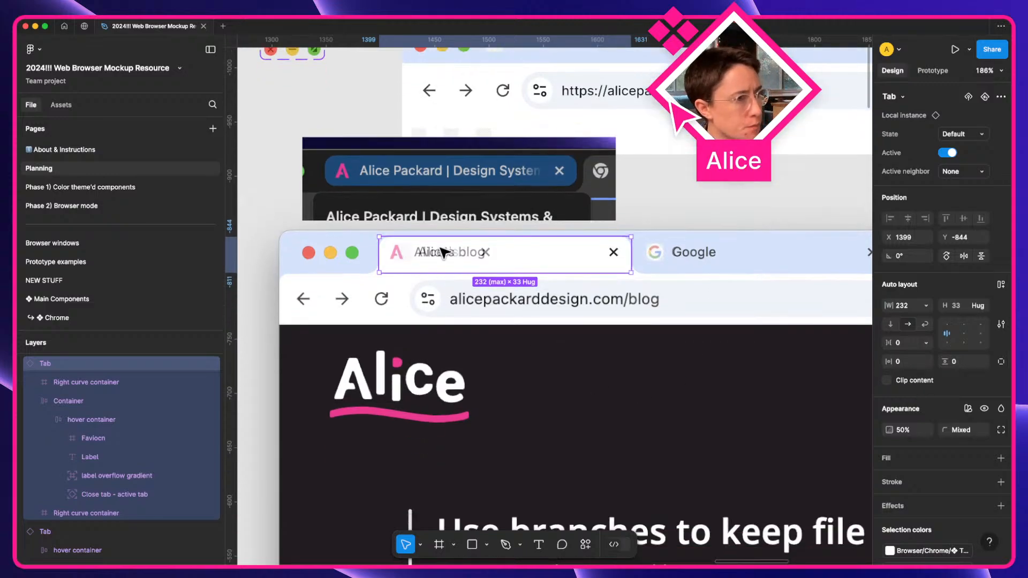
scroll(442, 251, "up", 5)
left_click_drag(474, 320, 466, 306)
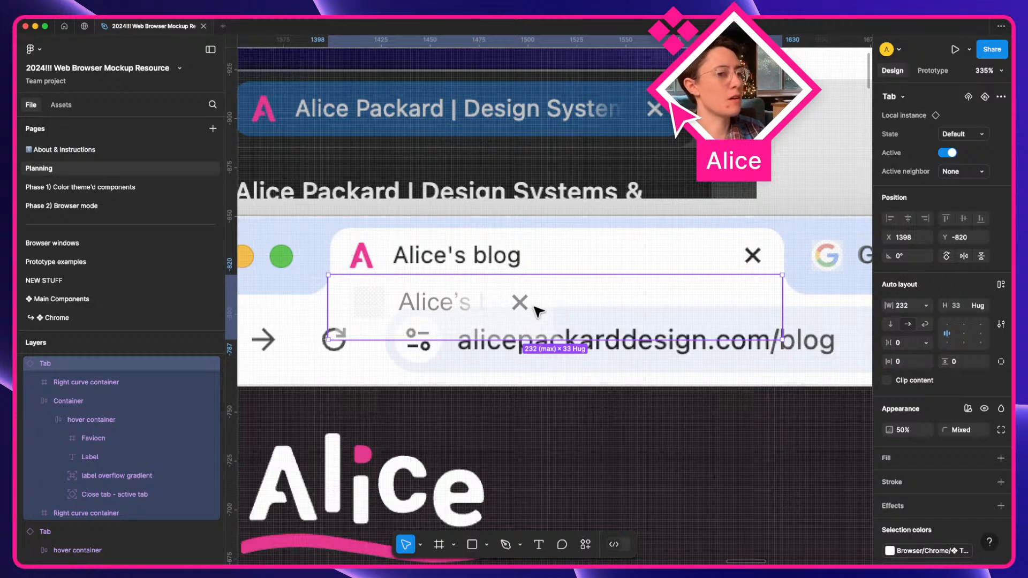
left_click_drag(545, 316, 547, 302)
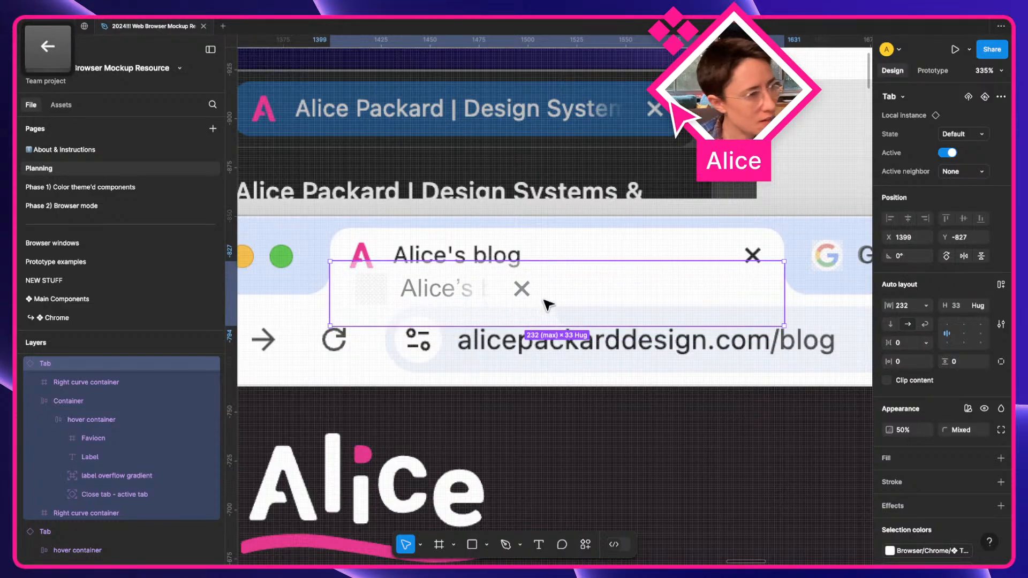
scroll(482, 312, "down", 6)
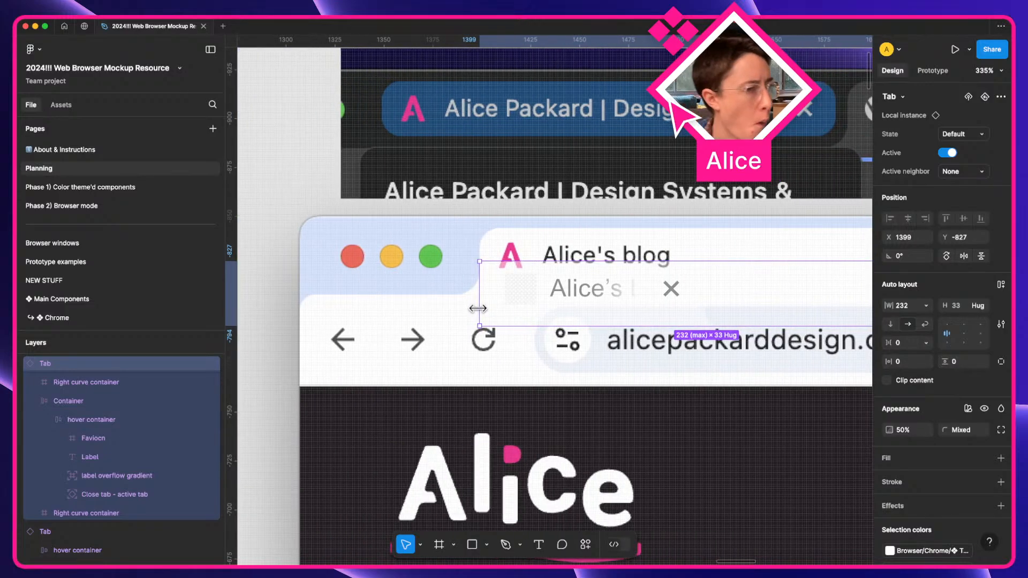
key("space")
left_click_drag(305, 444, 660, 315)
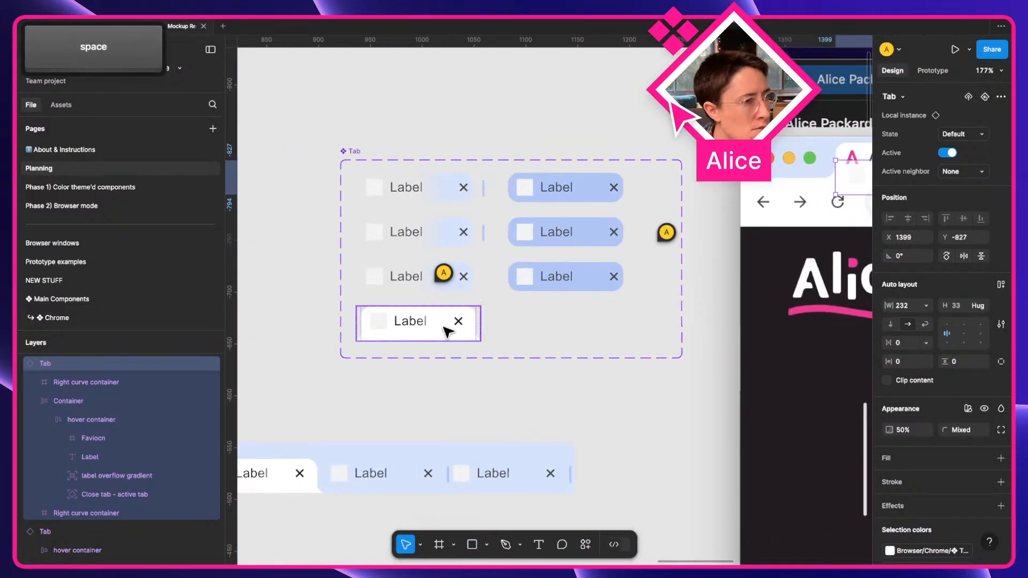
Set the bottom variant's Container layer width to Fill container.
left_click(447, 321, "super")
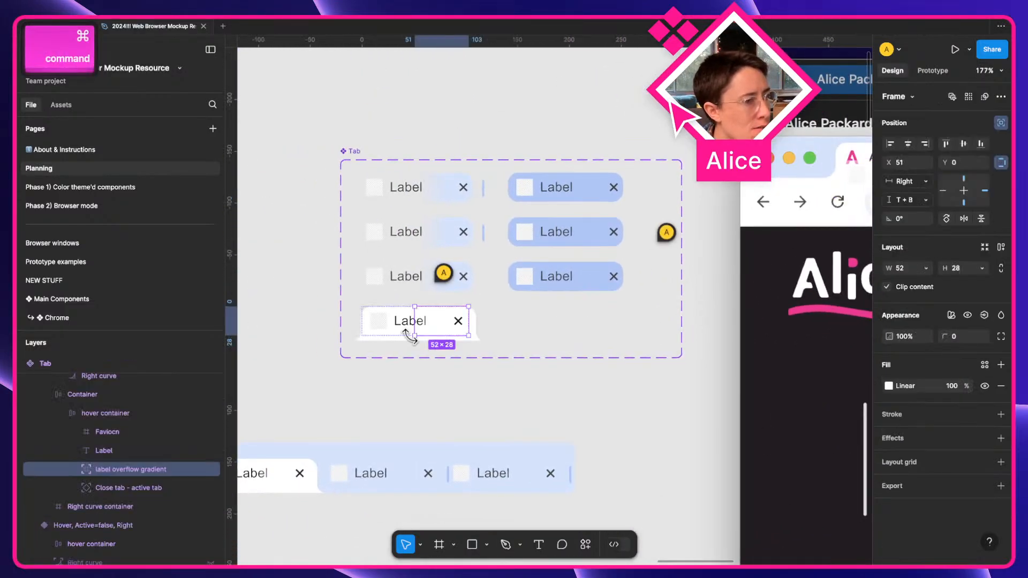
left_click(133, 395)
left_click(931, 232)
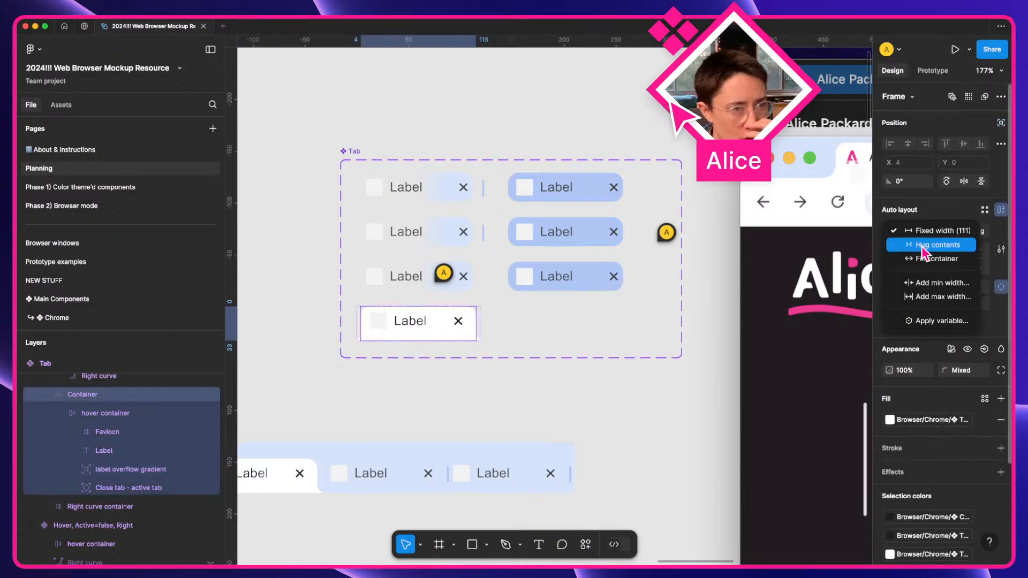
left_click(910, 261)
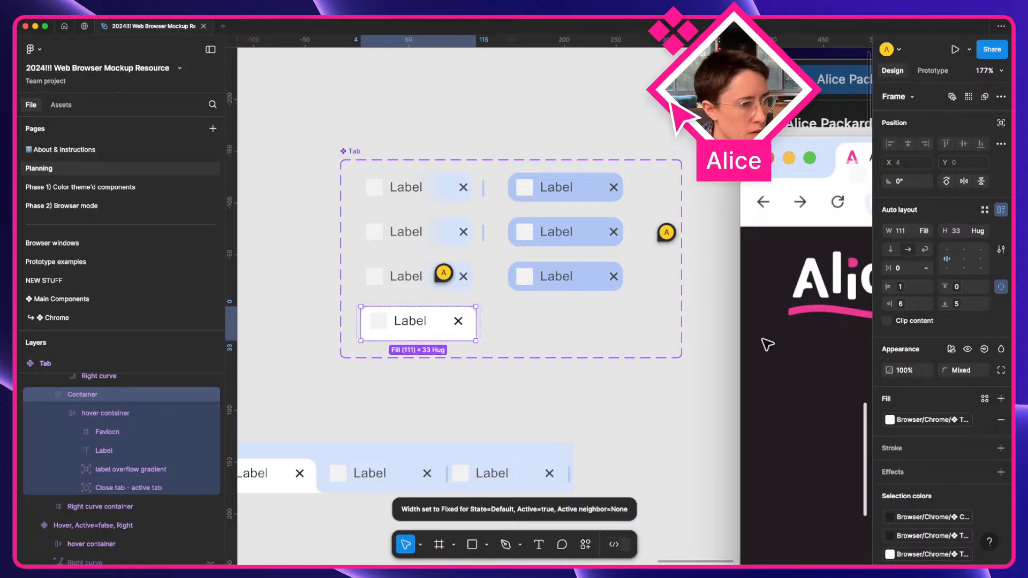
scroll(183, 390, "up", 2)
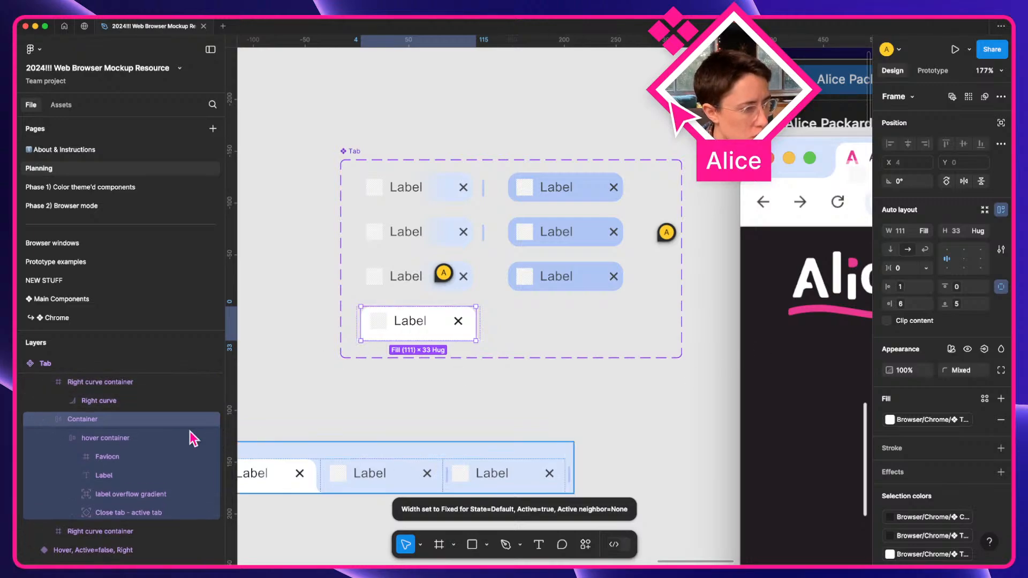
Reduce the Default, Active=true, None variant's width to 118 px.
left_click(104, 397)
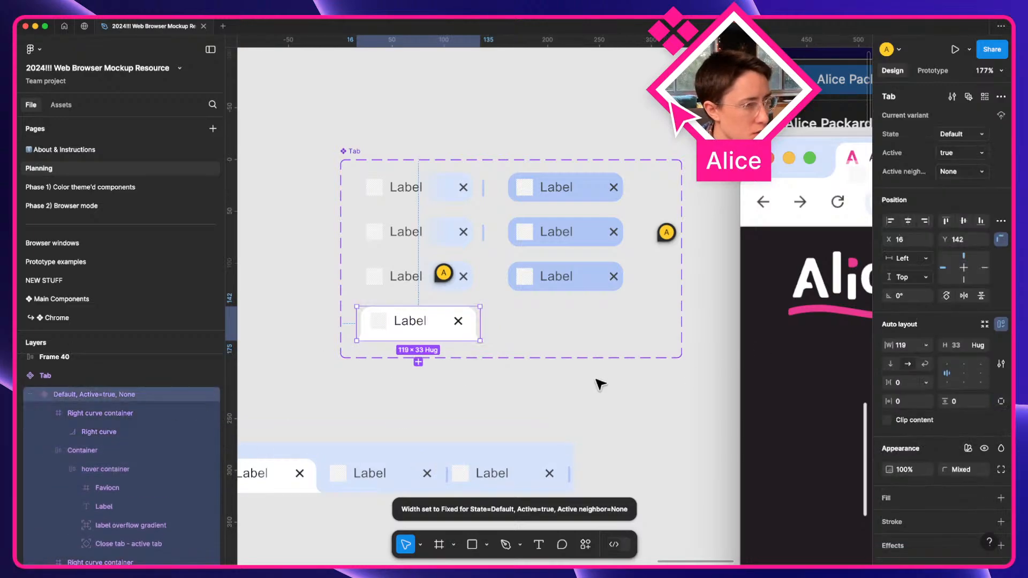
left_click(907, 347)
key("Down")
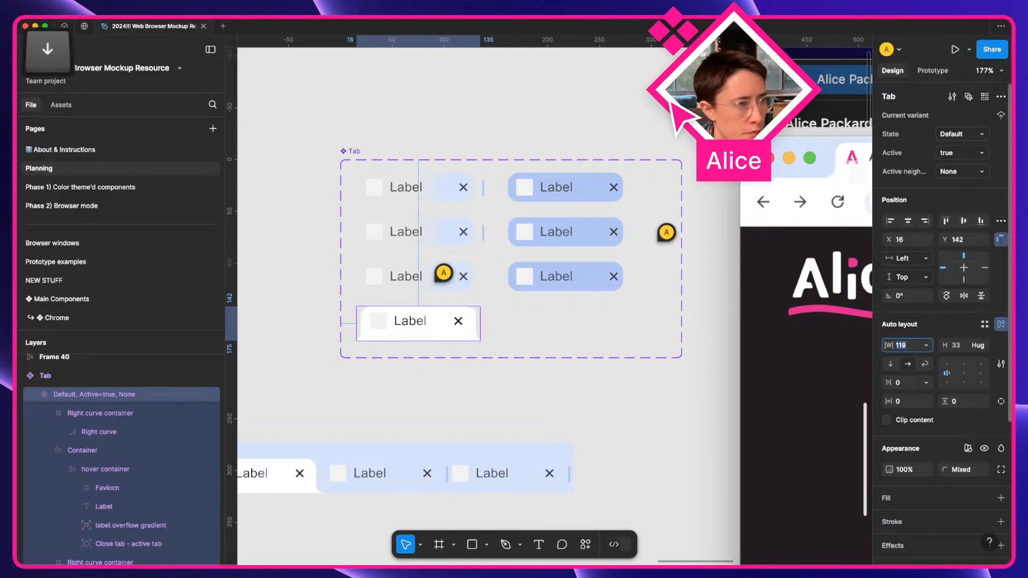
scroll(638, 409, "right", 10)
Select the Container layer inside the Alice's blog tab instance.
scroll(600, 391, "up", 3)
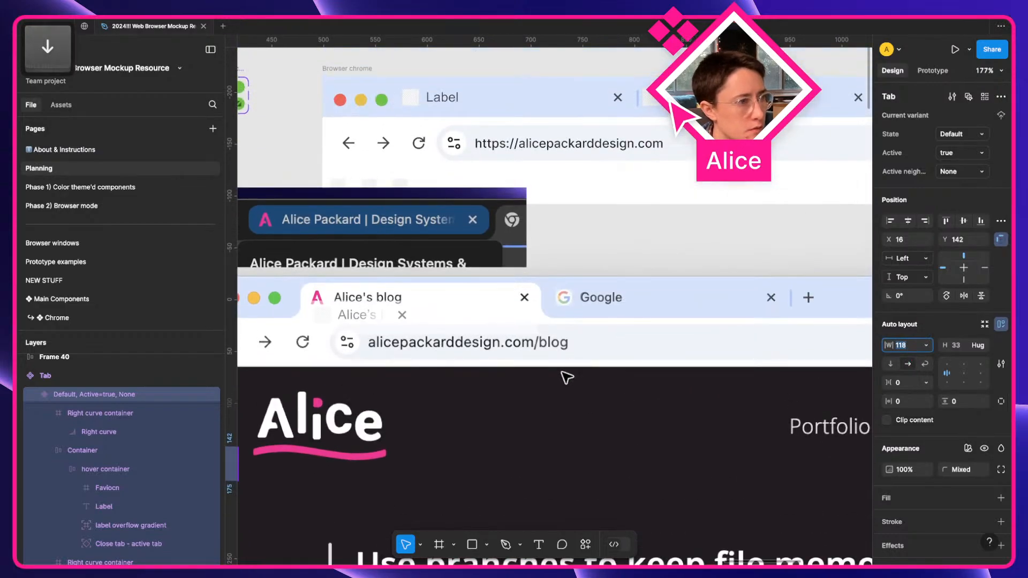
left_click(406, 319)
scroll(404, 319, "up", 5)
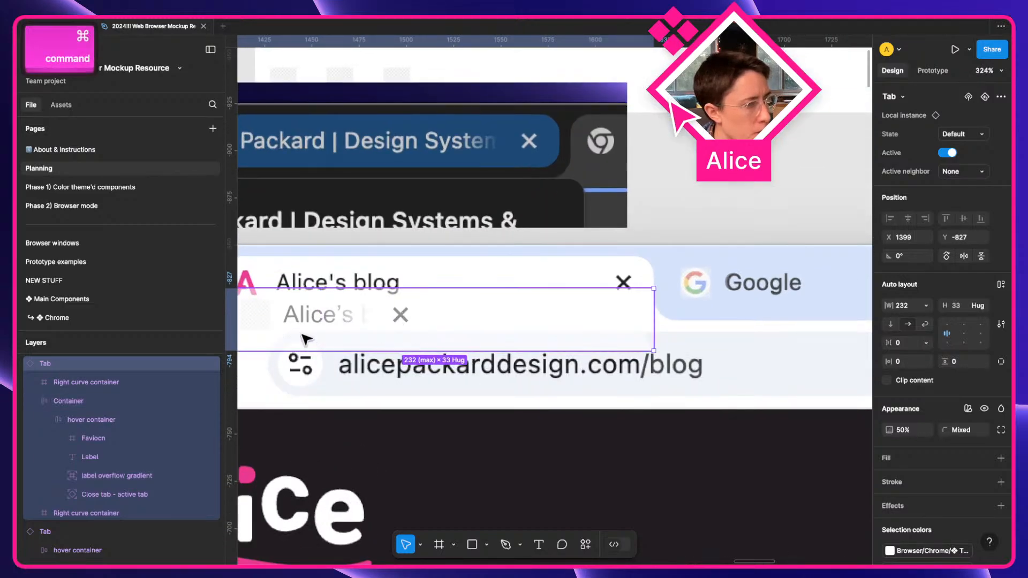
key("space")
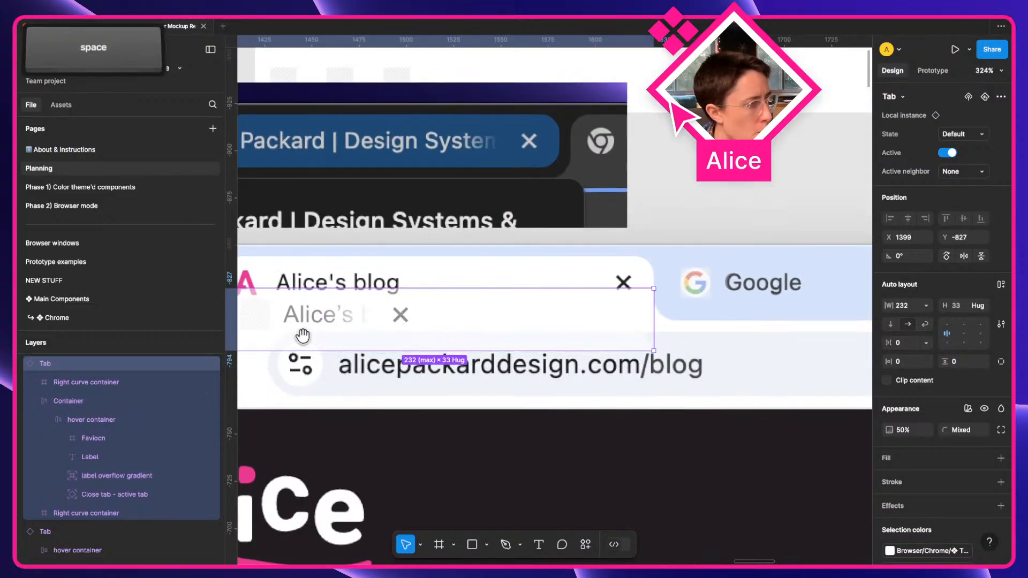
left_click(145, 406)
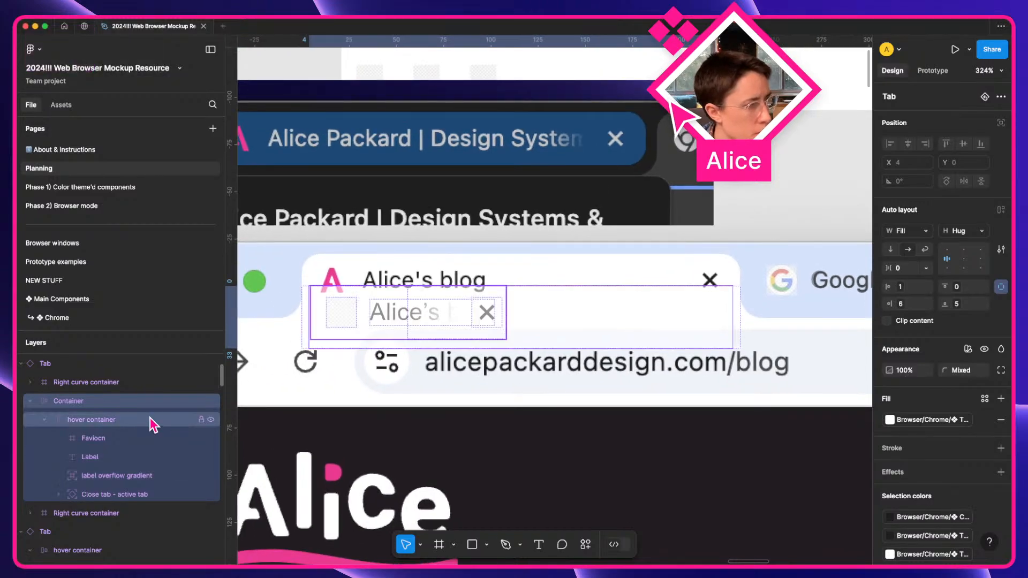
scroll(422, 413, "left", 5)
scroll(423, 418, "down", 5)
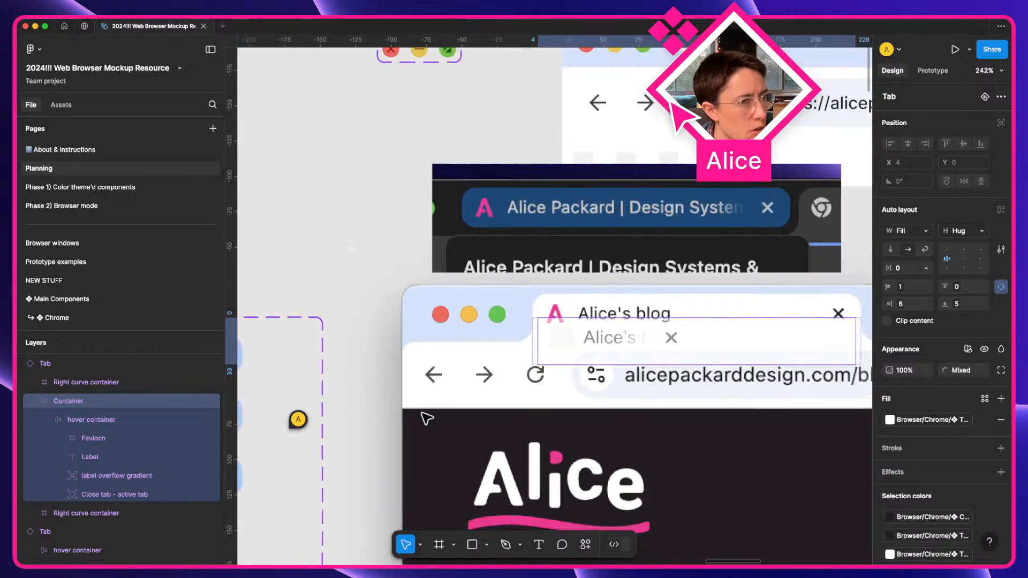
scroll(423, 418, "down", 5)
scroll(424, 418, "left", 5)
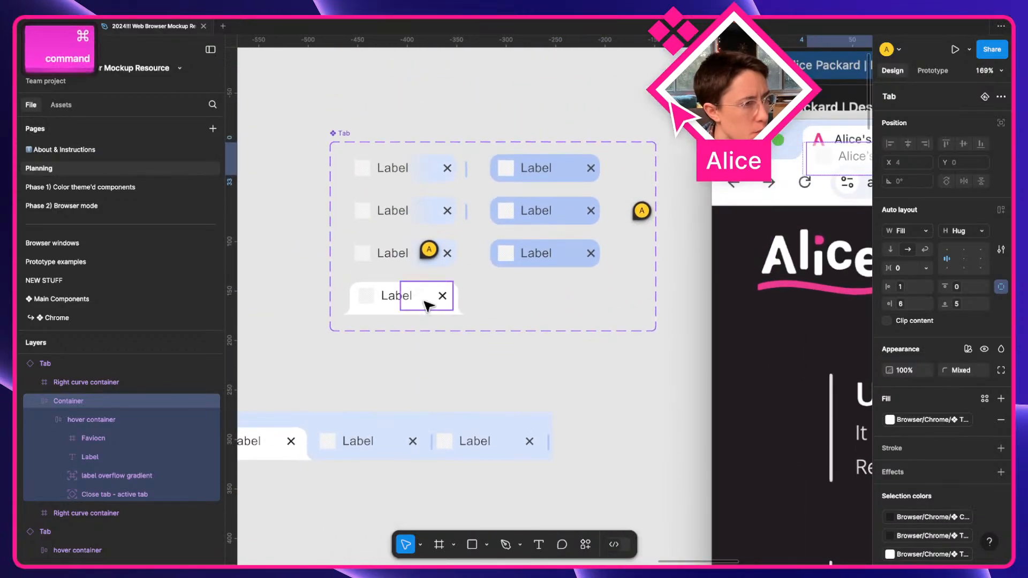
Set the active variant's hover container width to Fill container.
left_click(424, 296, "super")
left_click(114, 413)
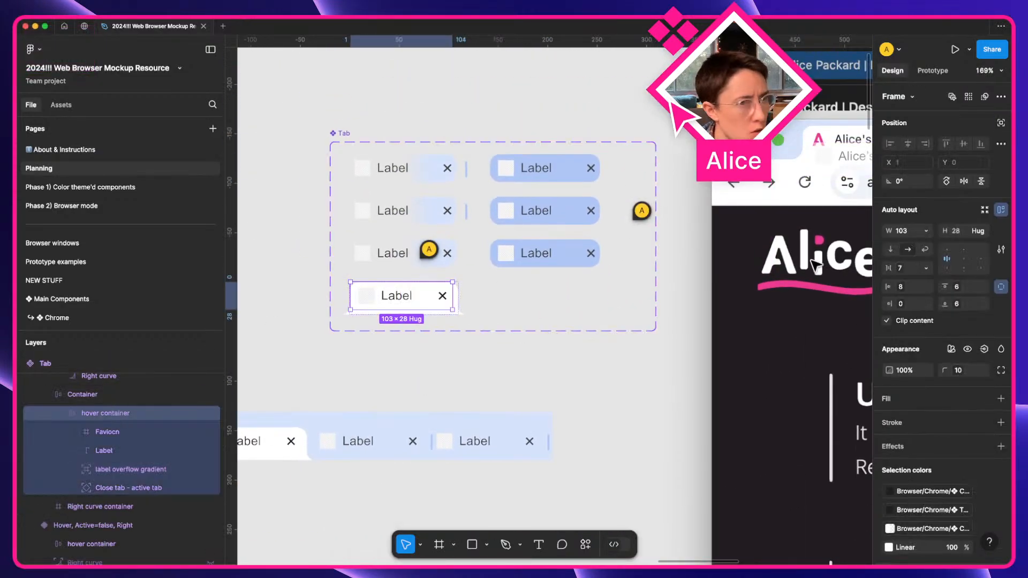
left_click(927, 231)
left_click(931, 258)
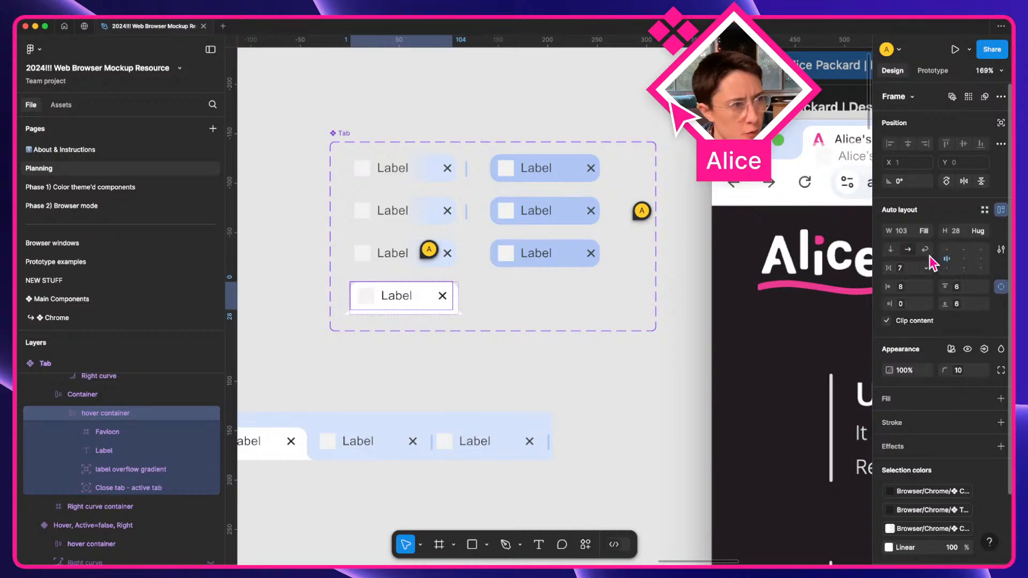
scroll(604, 322, "right", 10)
scroll(604, 321, "up", 3)
Line up the Alice's blog tab directly under the screenshot's tab.
left_click(427, 298)
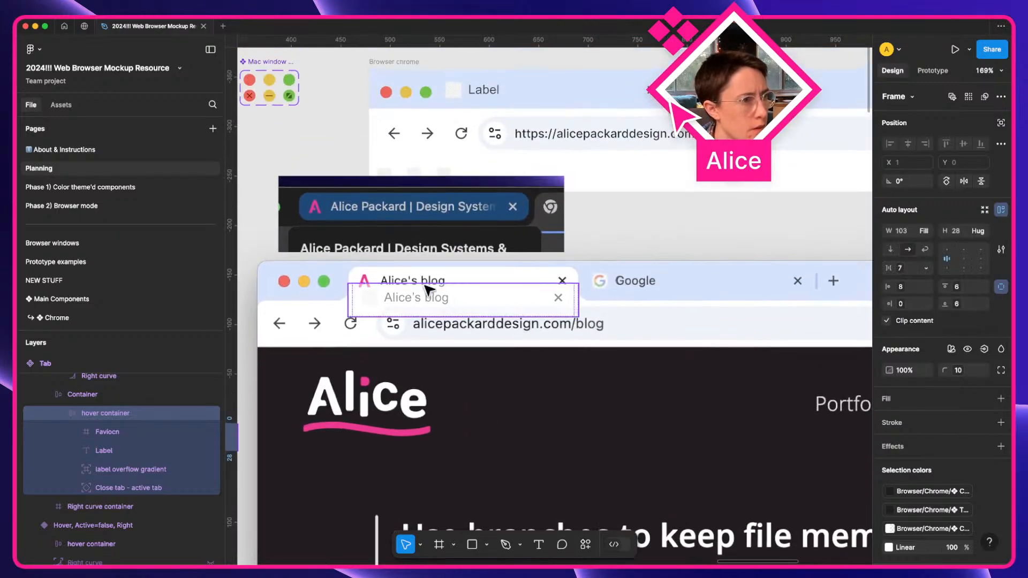
scroll(429, 297, "up", 5, "ctrl")
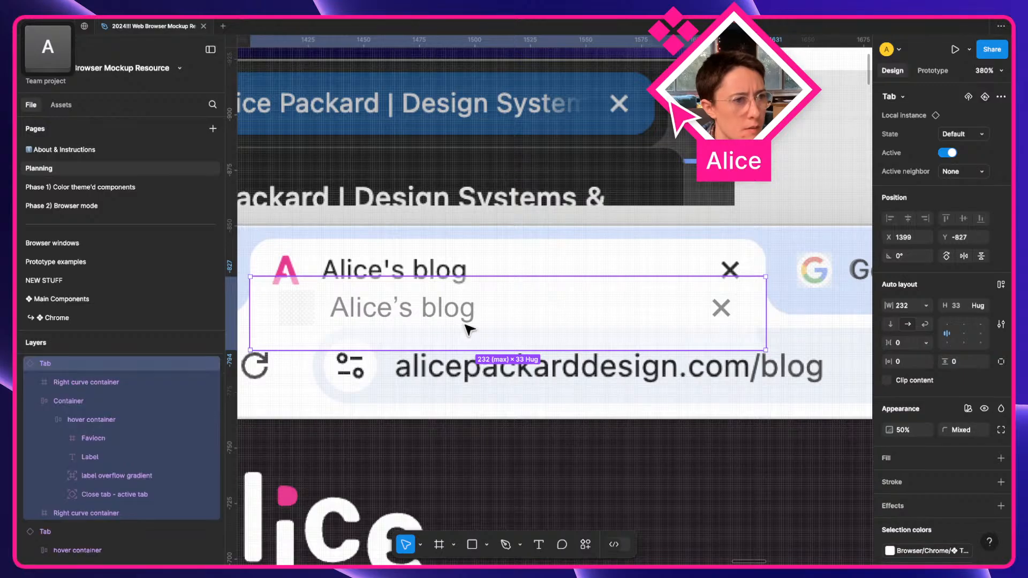
scroll(474, 330, "left", 3)
mouse_move(482, 328)
left_mouse_down()
mouse_move(482, 223)
mouse_move(489, 348)
mouse_move(493, 339)
left_mouse_up()
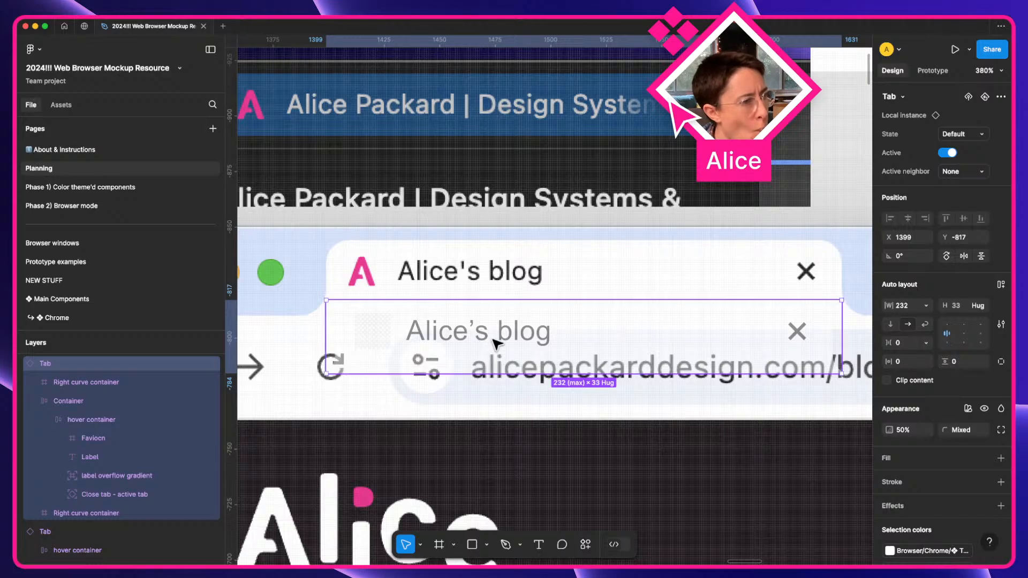
scroll(407, 339, "left", 5)
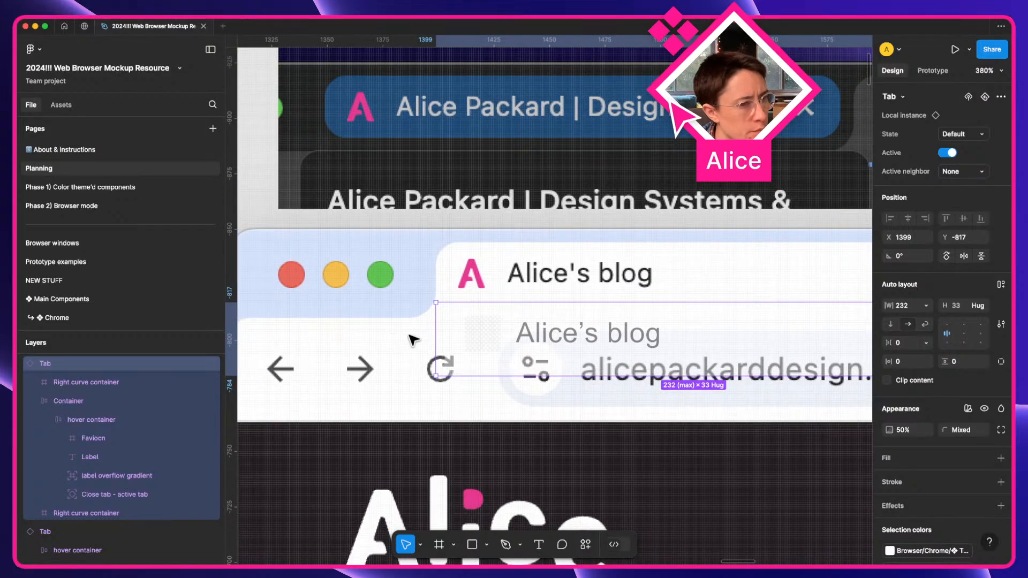
Inspect the tab's hover container, then view the file's local variables.
left_click(459, 340, "super")
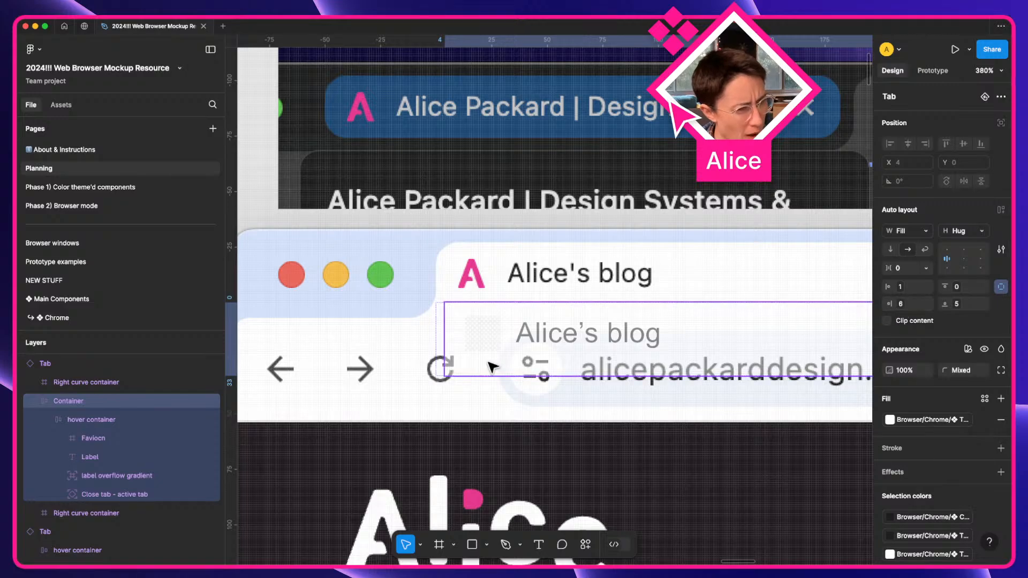
left_click(162, 418)
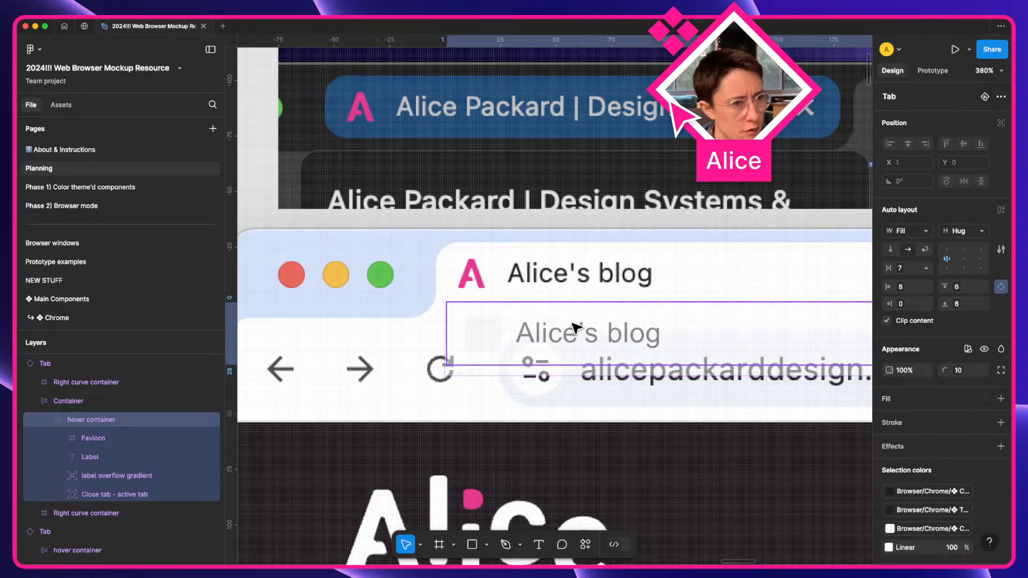
scroll(576, 328, "up", 3)
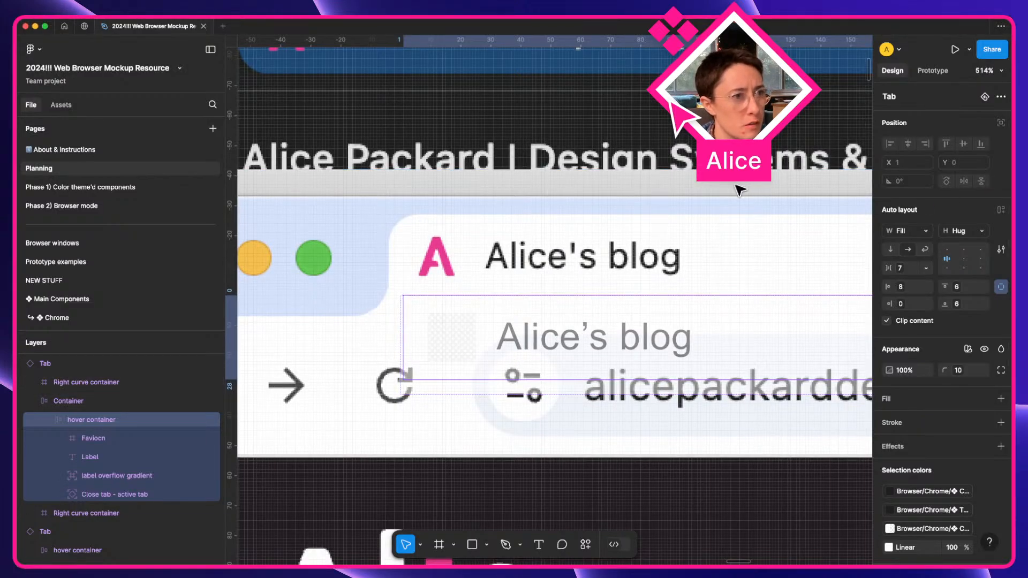
key("Escape")
left_click(1006, 146)
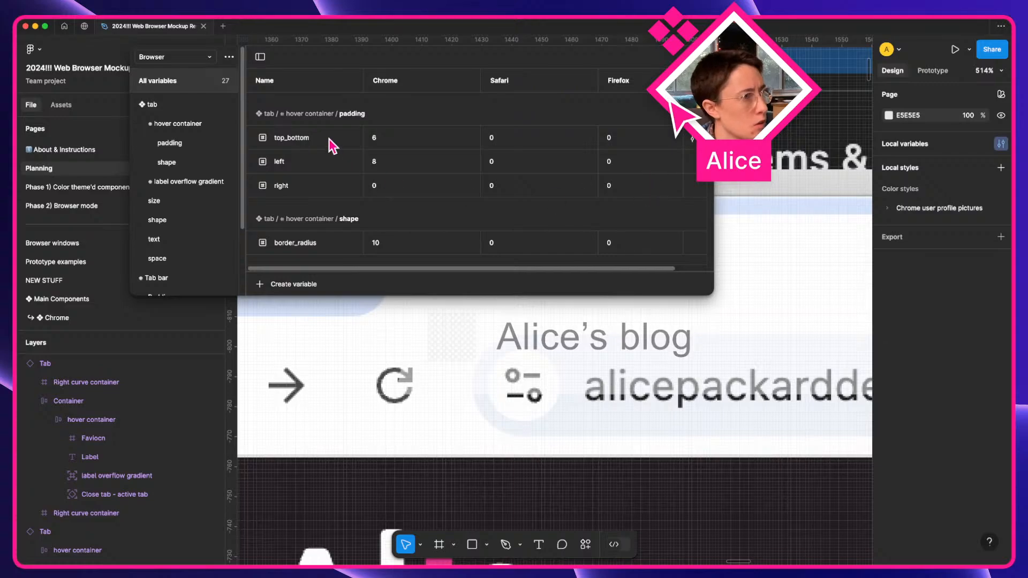
Filter to the hover container padding variables, keeping Chrome top_bottom at 6.
left_click(187, 140)
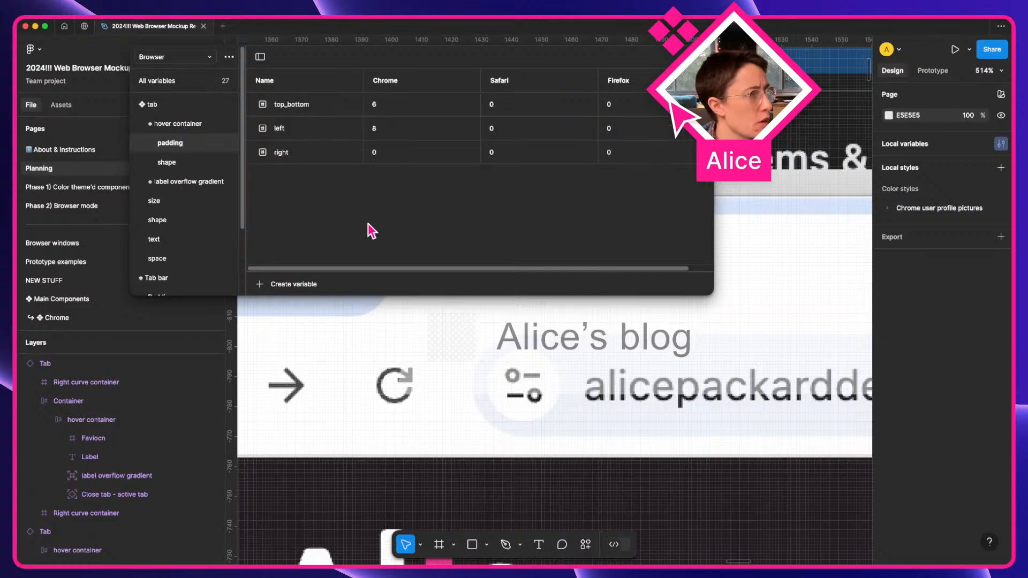
scroll(391, 348, "up", 2)
scroll(386, 349, "up", 1)
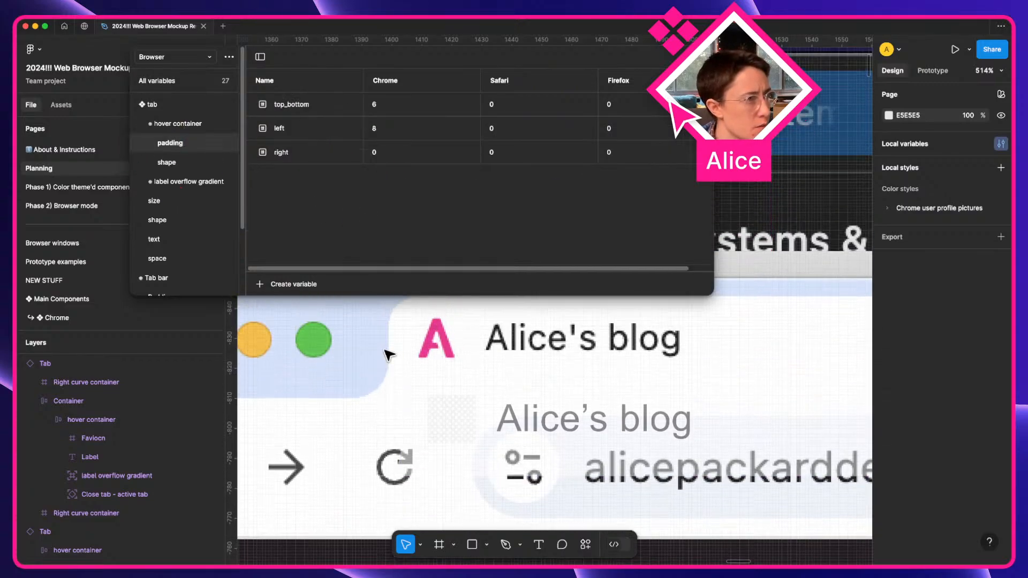
left_click(398, 105)
type("3")
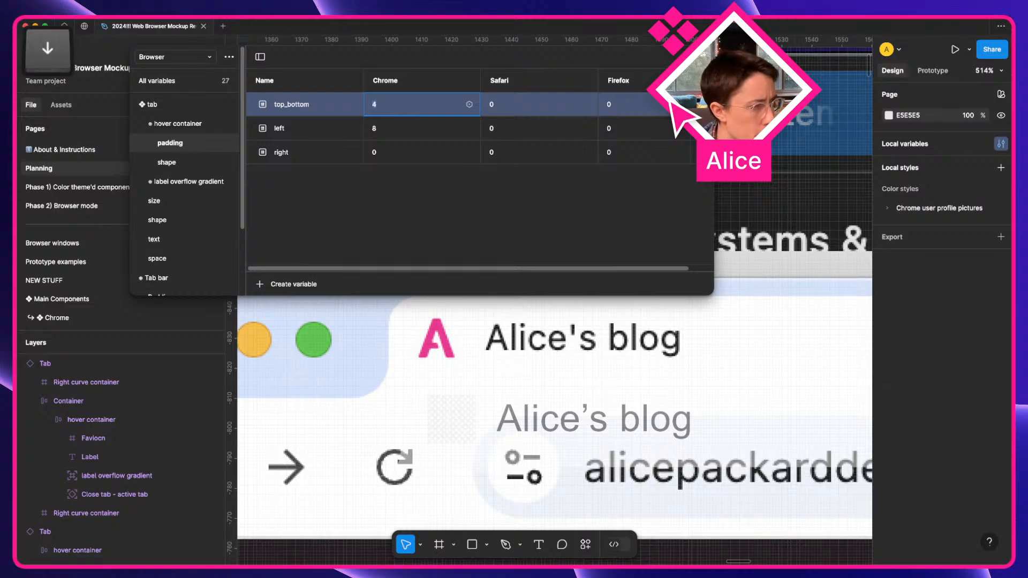
key("Up")
key("Up")
key("Up")
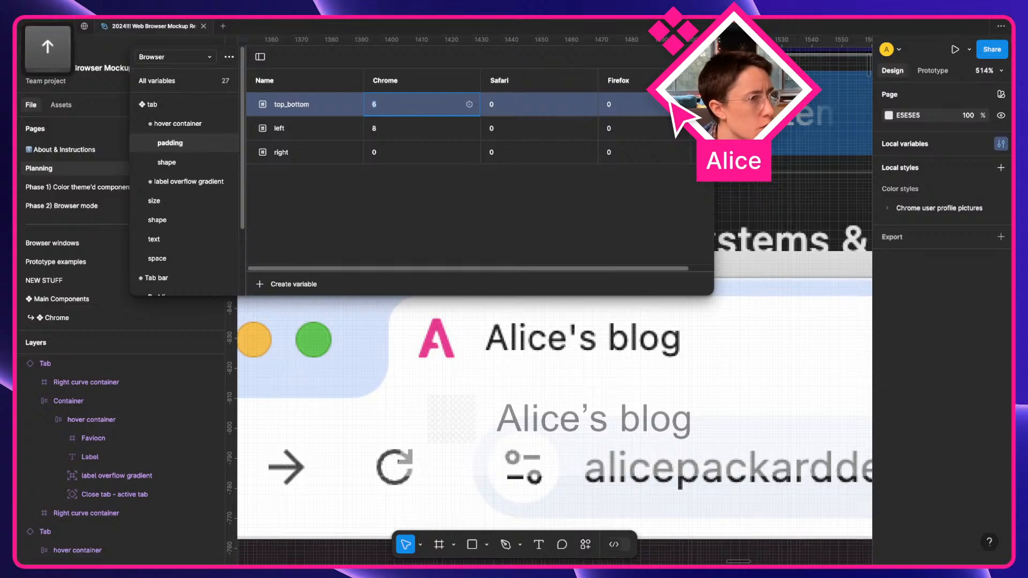
Lower the Chrome hover container left padding from 8 to 3.
left_click(400, 127)
key("Down")
key("Down")
key("Down")
key("Down")
key("Down")
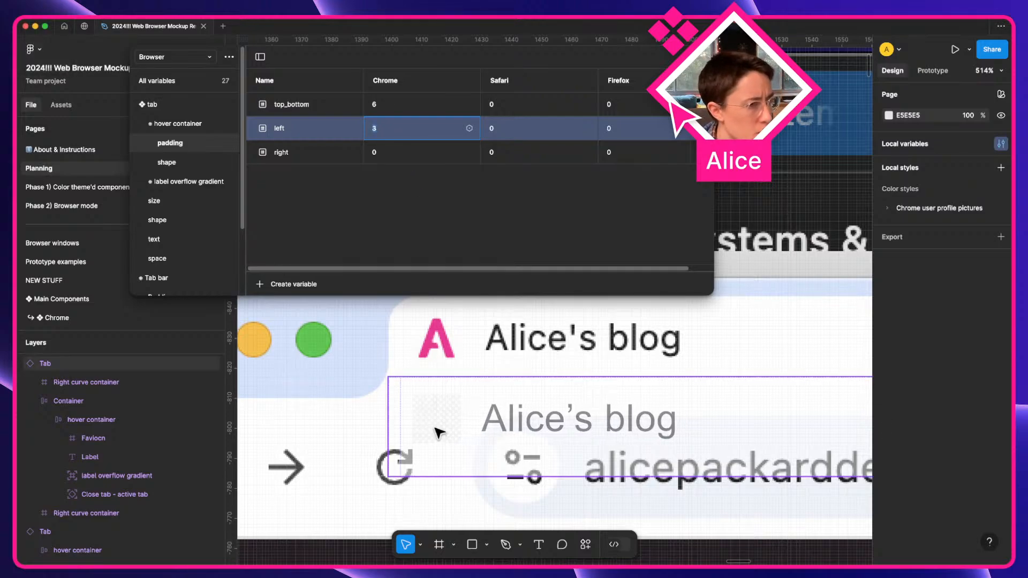
scroll(439, 433, "right", 8)
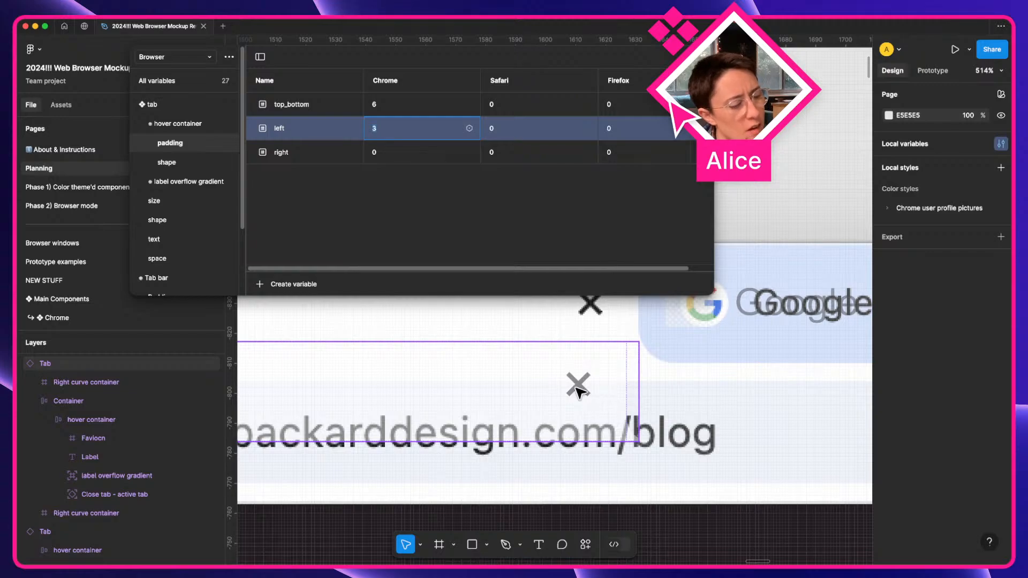
key("super")
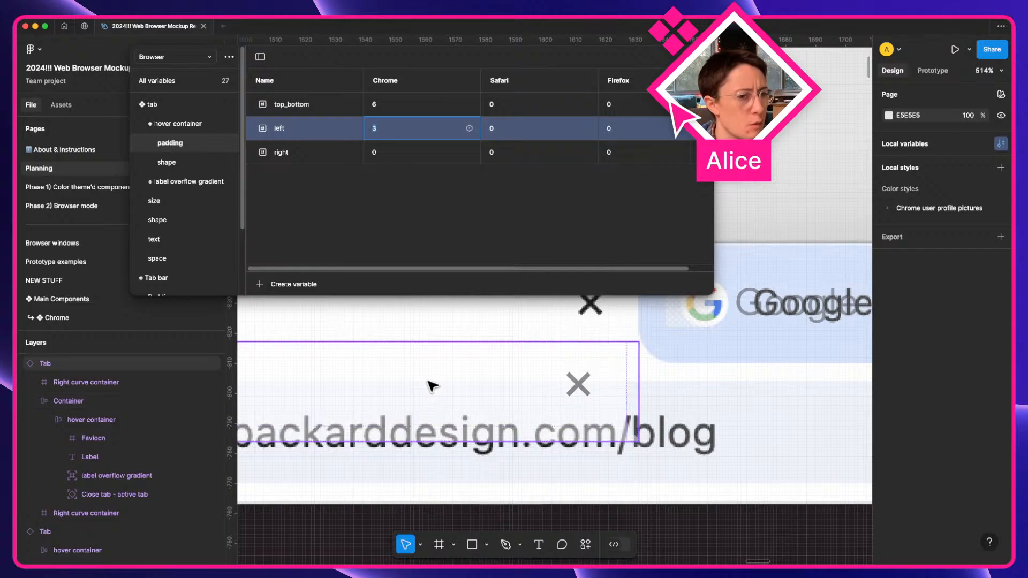
scroll(433, 385, "left", 10)
scroll(432, 385, "up", 2)
scroll(423, 383, "left", 2)
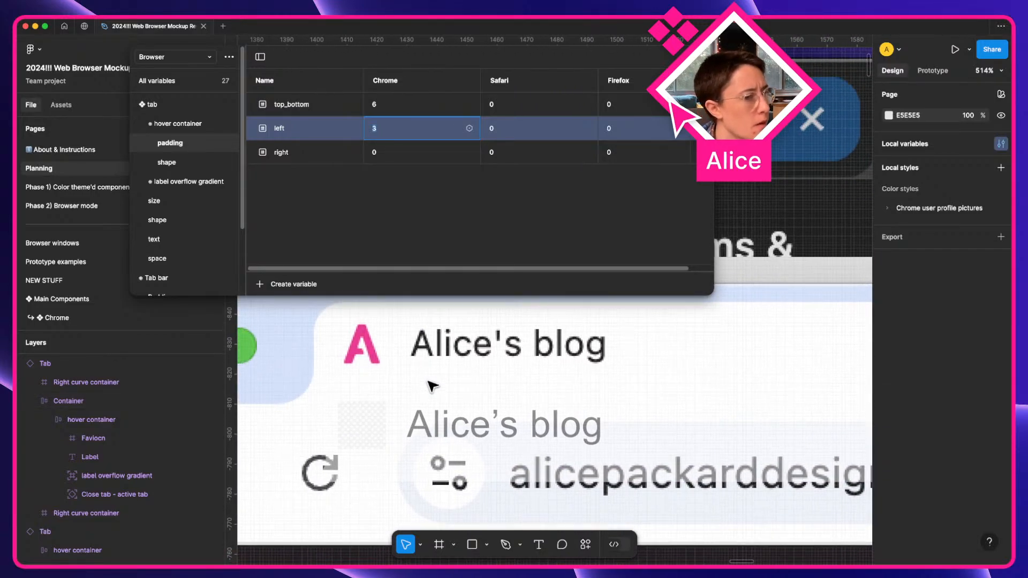
Show the tab size variables and check which variable drives Container's left padding.
left_click(92, 403)
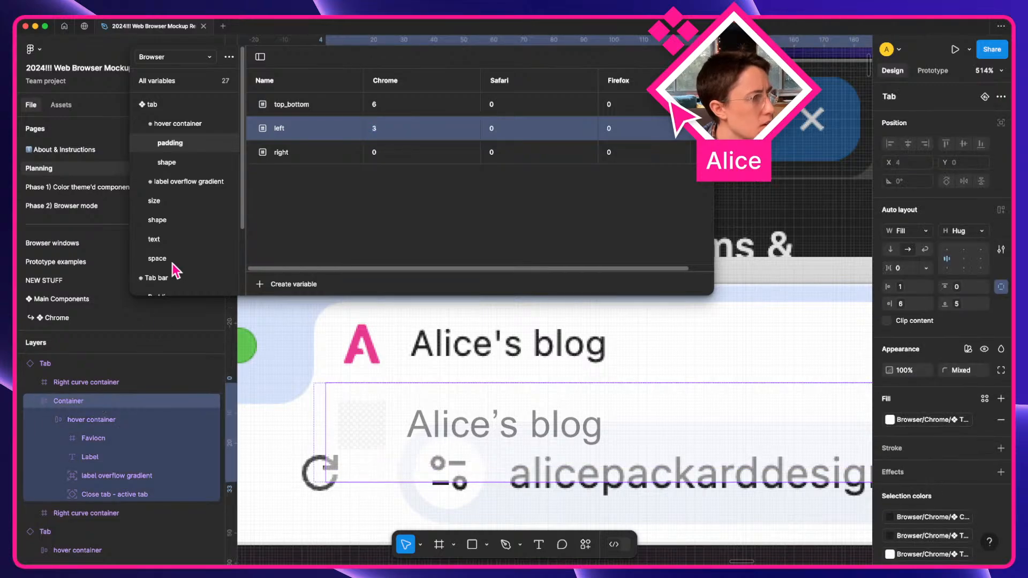
left_click(155, 204)
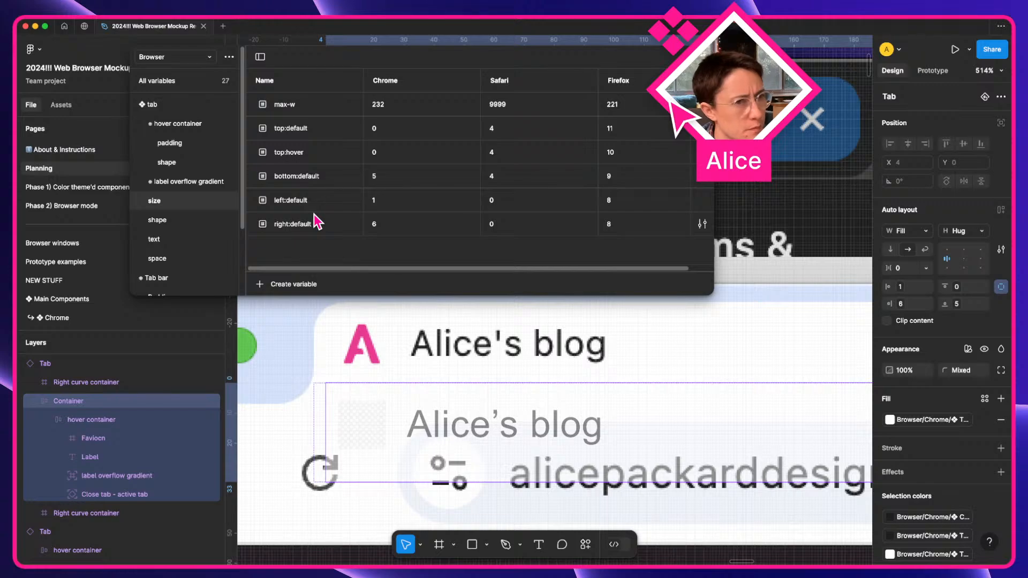
left_click(902, 288)
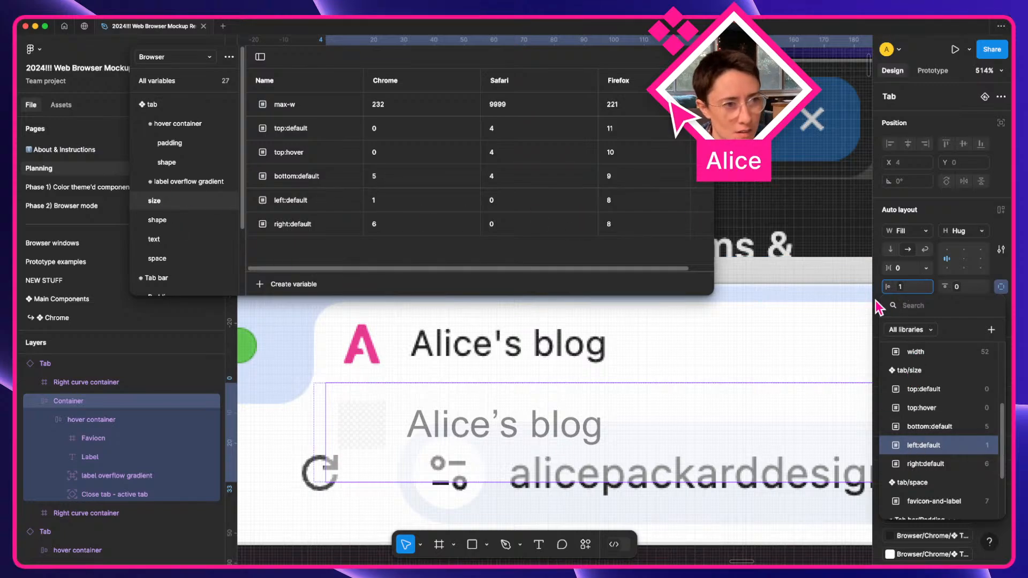
key("Escape")
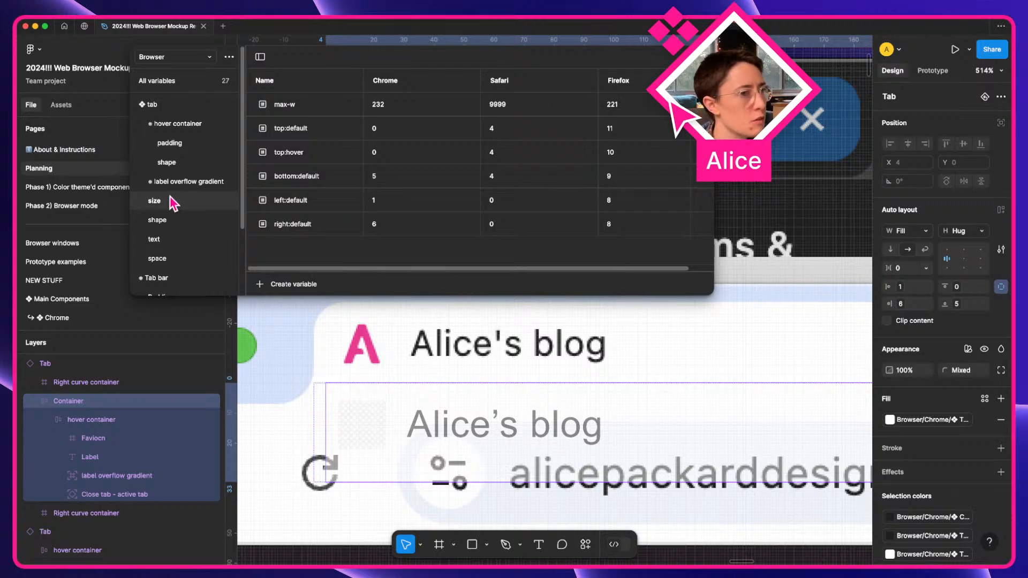
Glance at the tab space variables, then return to the size group.
left_click(161, 258)
left_click(178, 208)
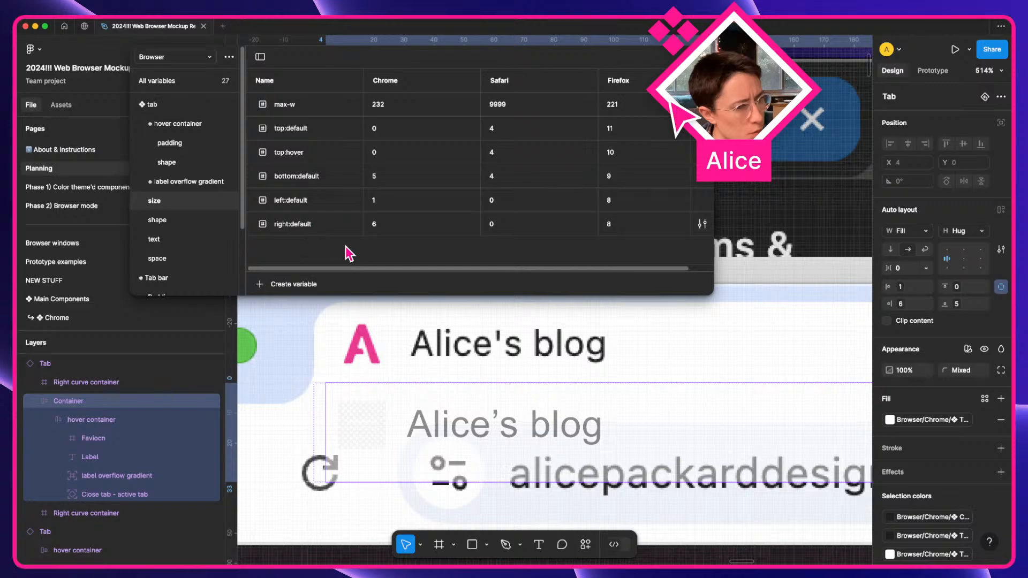
scroll(509, 378, "right", 5)
scroll(508, 377, "left", 6)
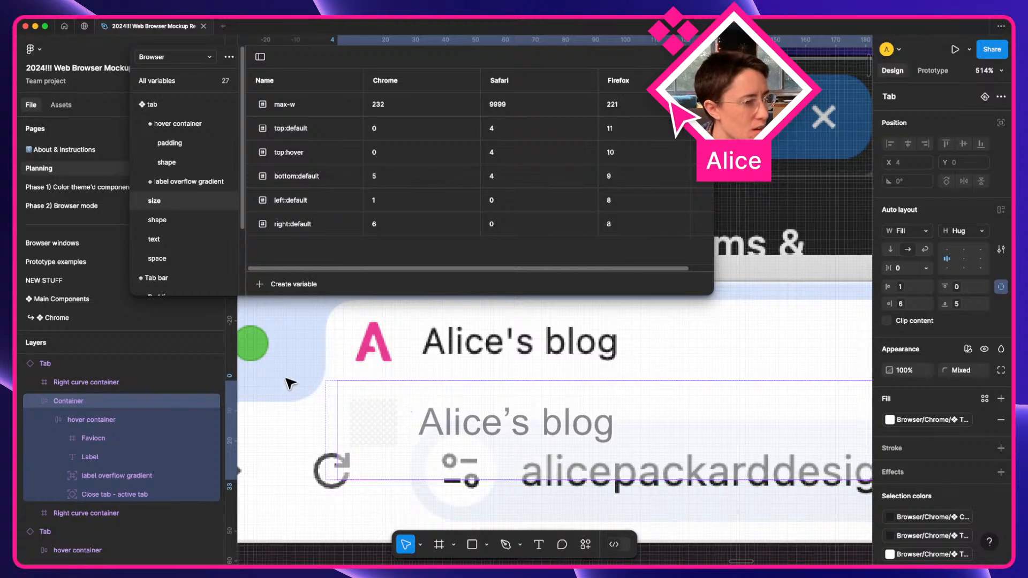
scroll(290, 384, "down", 3)
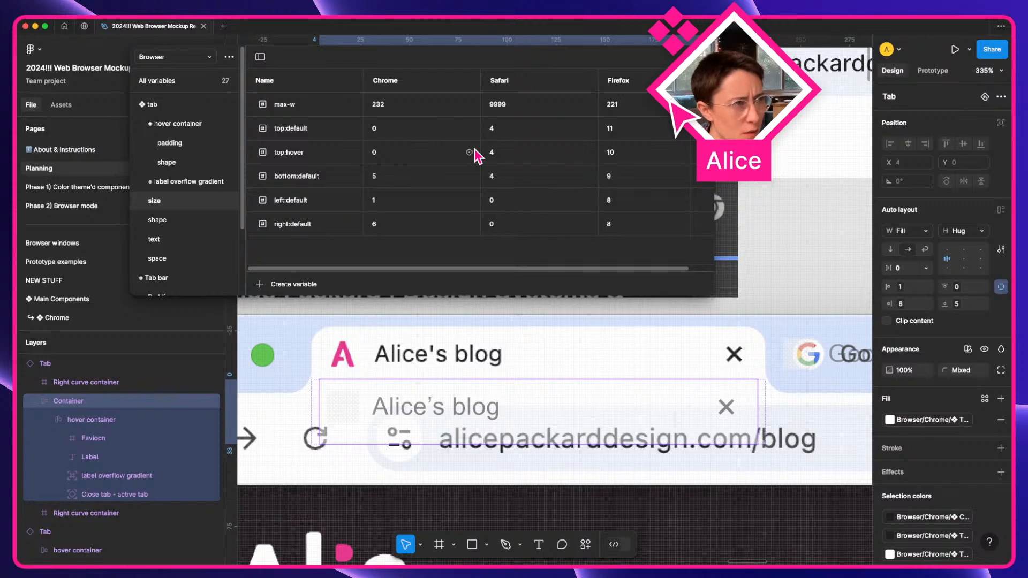
Raise the Chrome tab max-w variable to 236 and widen the tab to it.
left_click(394, 105)
key("Up")
key("Up")
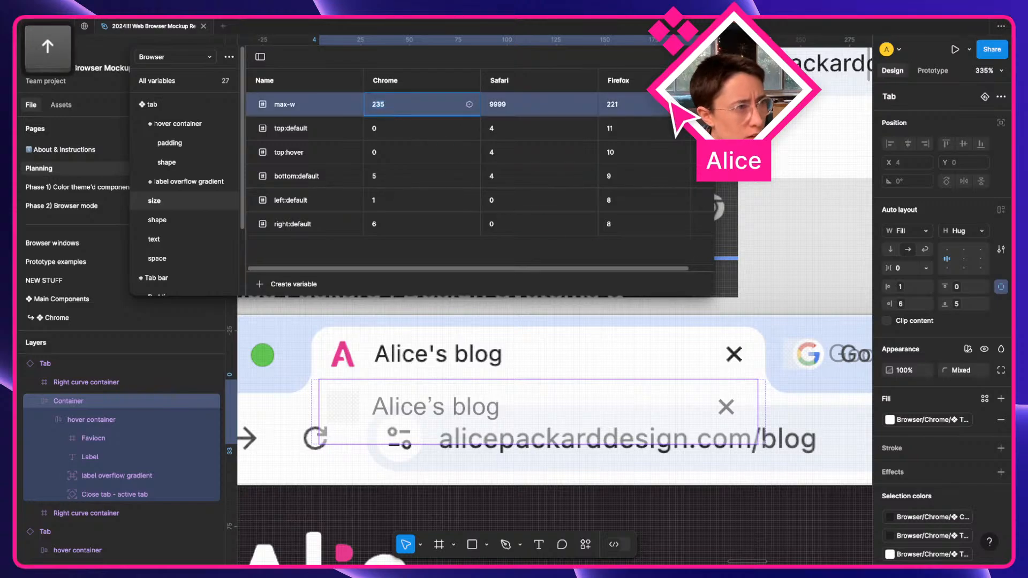
key("Up")
left_click(759, 413)
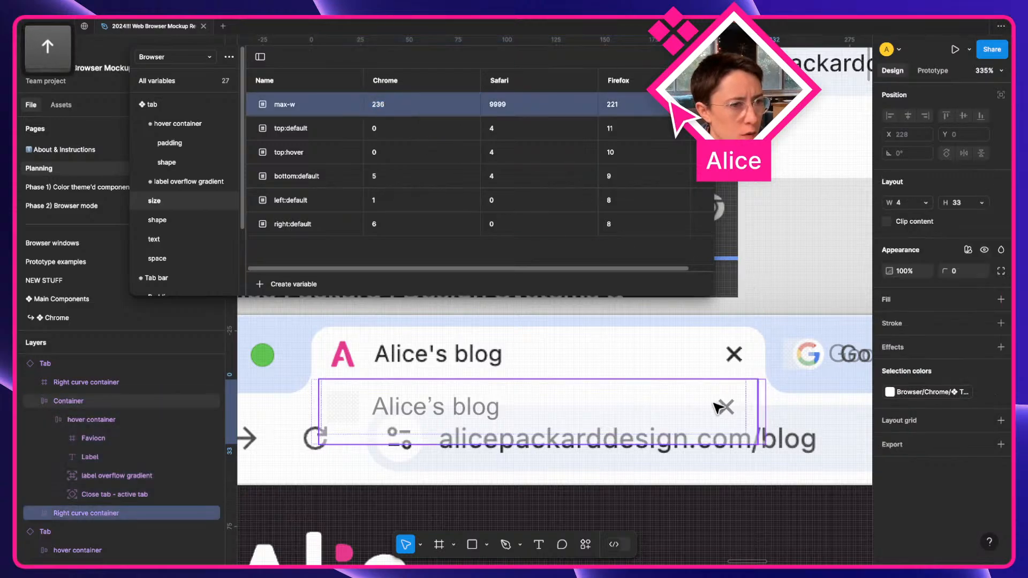
key("Escape")
left_click_drag(778, 407, 786, 408)
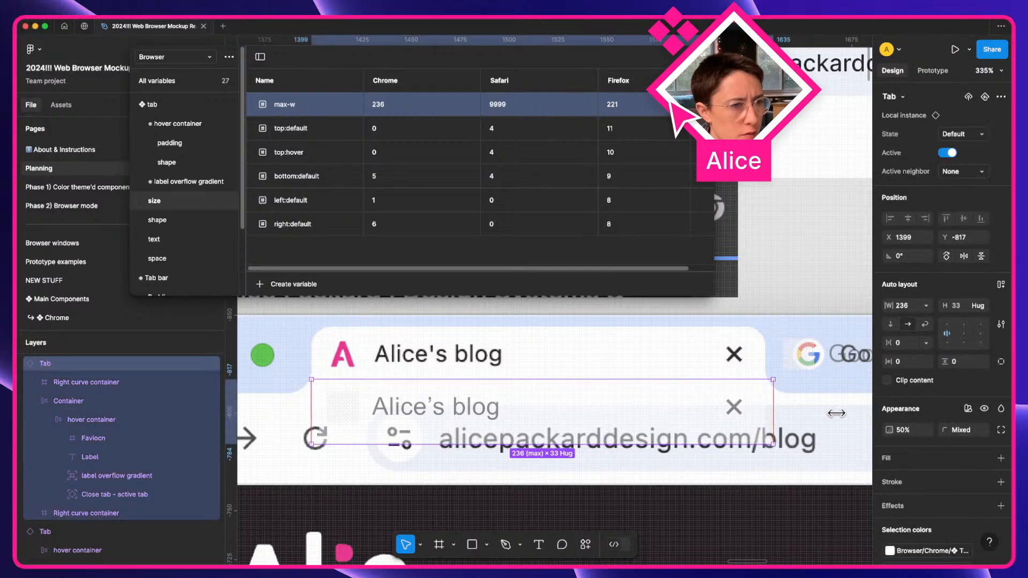
Move the tab up beside the screenshot for comparison.
scroll(801, 381, "up", 5)
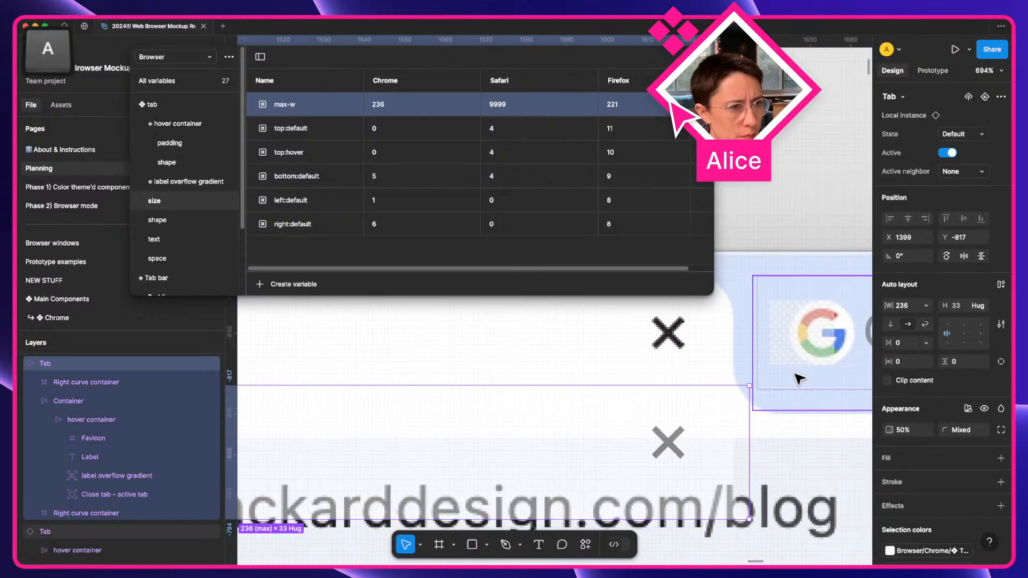
left_click_drag(705, 456, 654, 443)
scroll(654, 443, "down", 3)
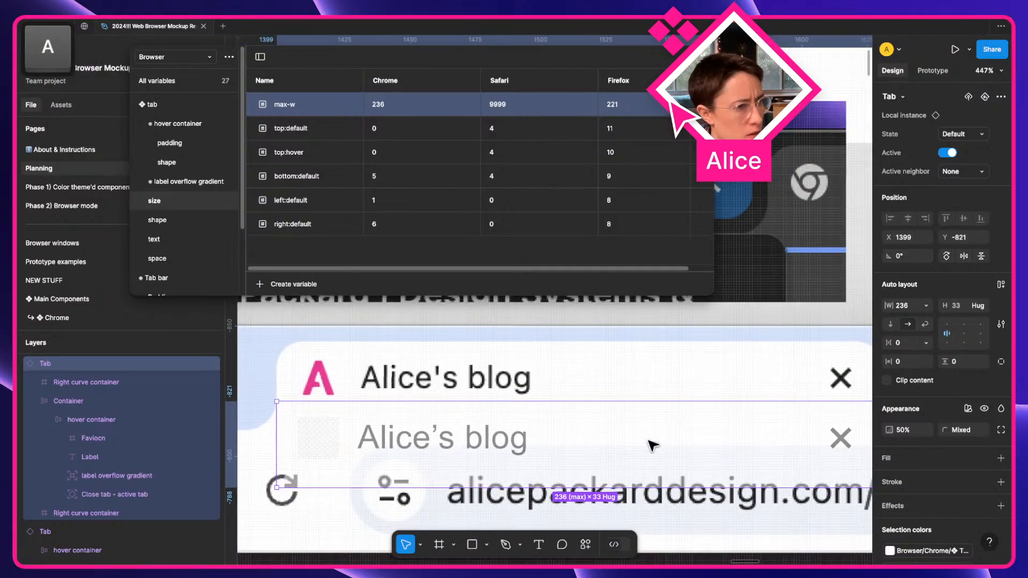
scroll(653, 446, "right", 10)
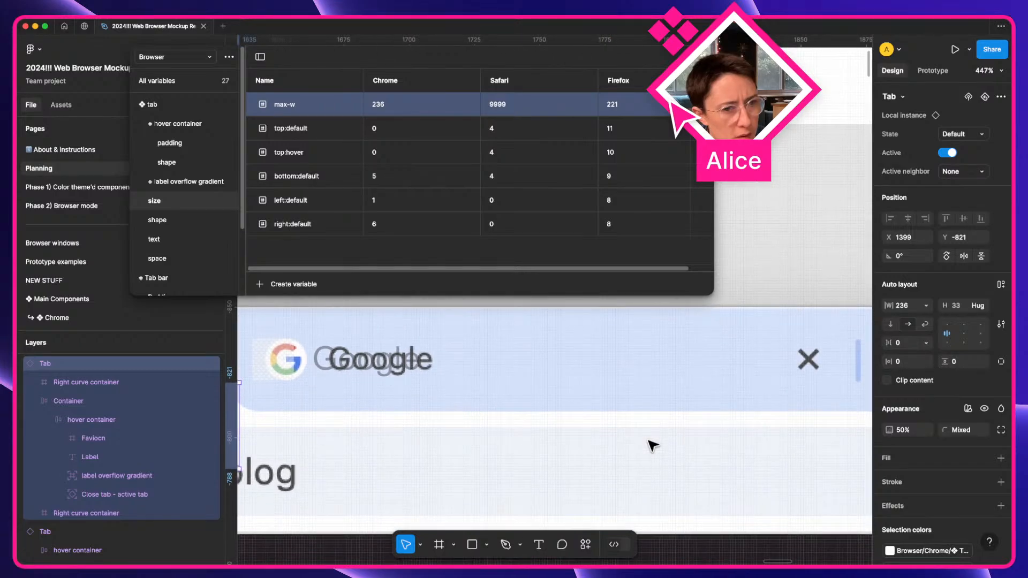
Move the inactive Google tab up to Y -821, level beside the blog tab.
left_click(643, 379)
scroll(643, 370, "right", 5)
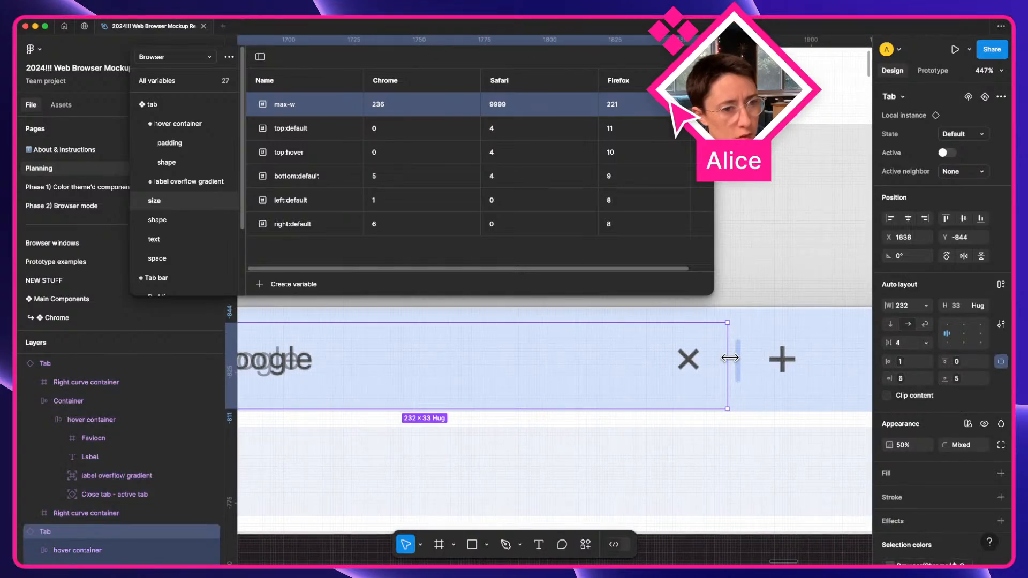
left_click_drag(730, 358, 868, 372)
scroll(596, 374, "left", 5)
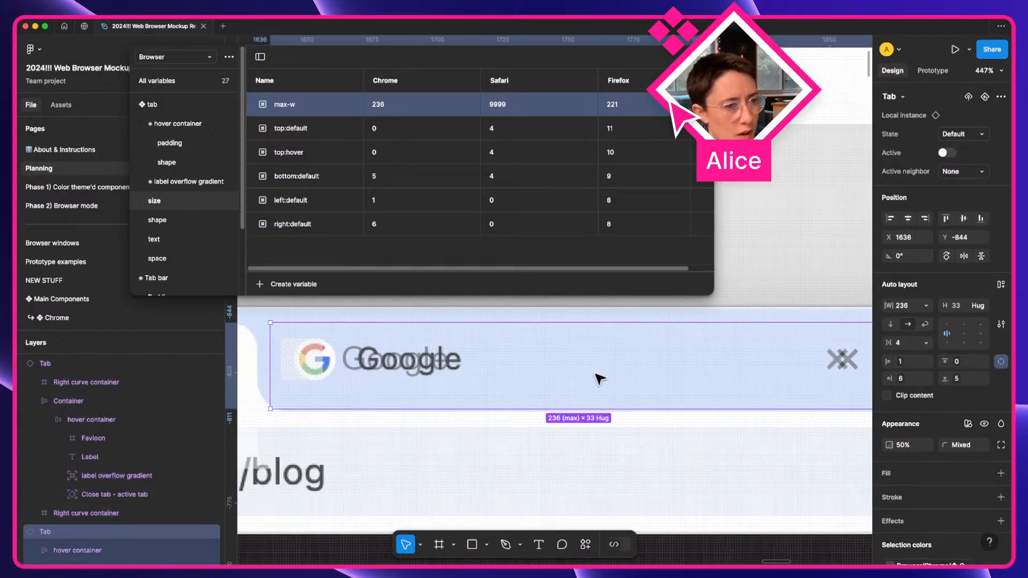
scroll(599, 375, "left", 1)
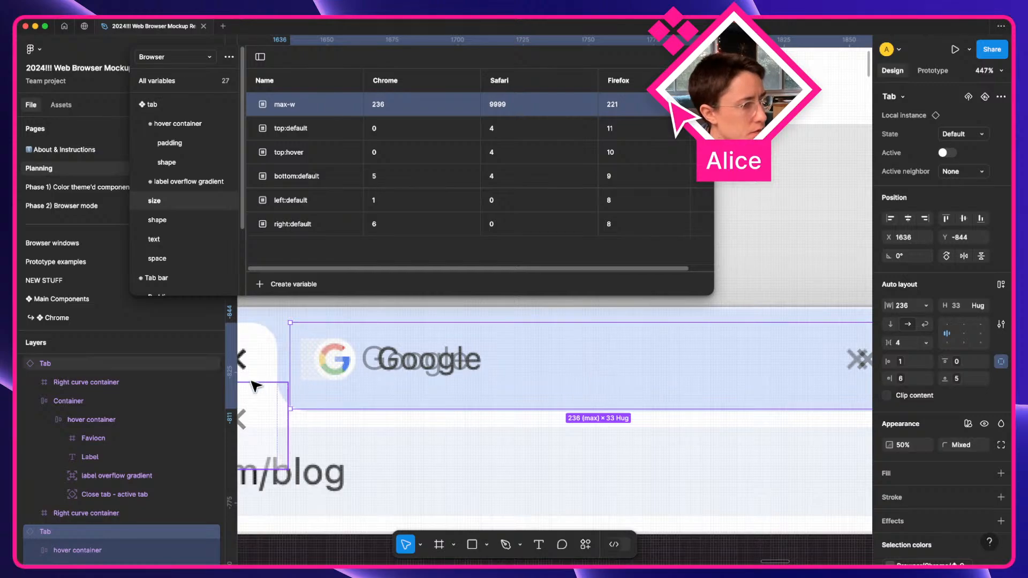
left_click(279, 430)
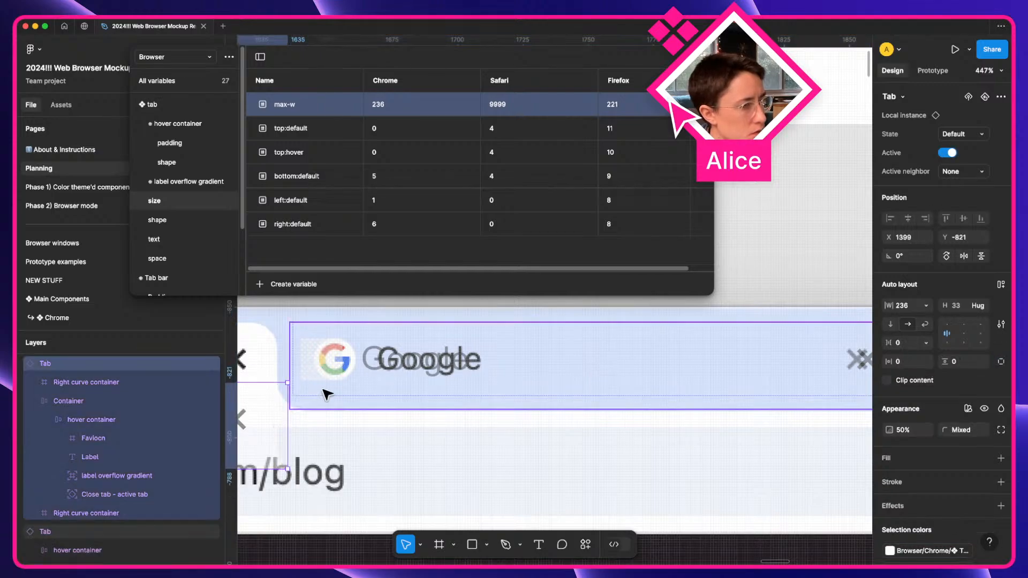
left_click(351, 389)
key("shift")
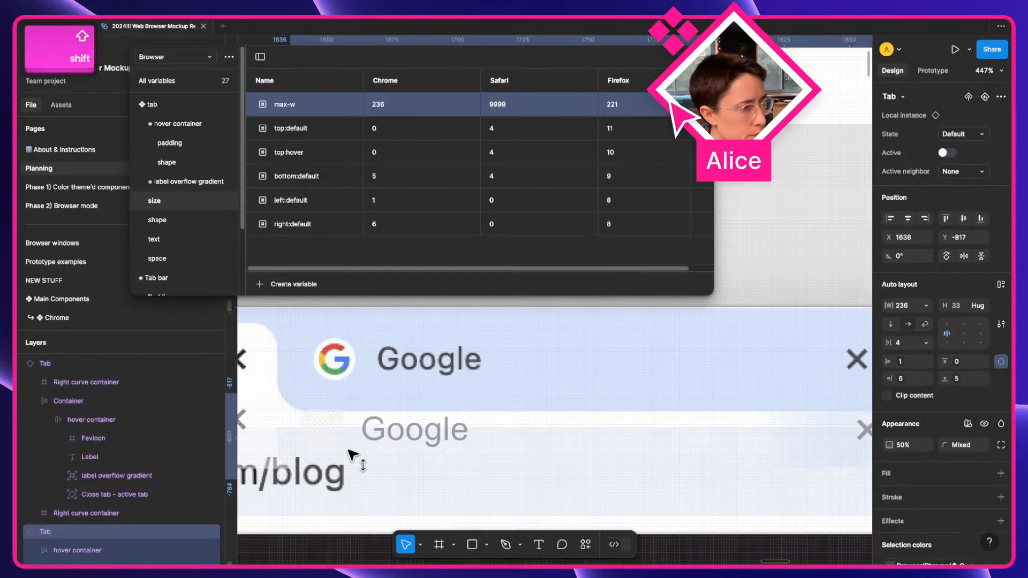
left_click_drag(349, 446, 459, 434)
key("space")
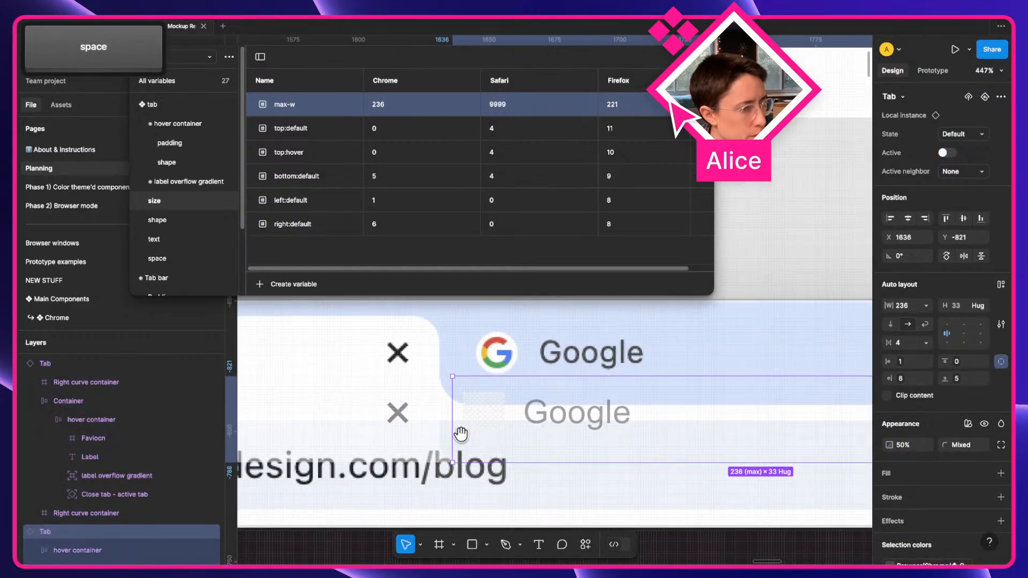
Wrap both tabs in auto-layout Frame 41 with 0 gap.
key("shift+a")
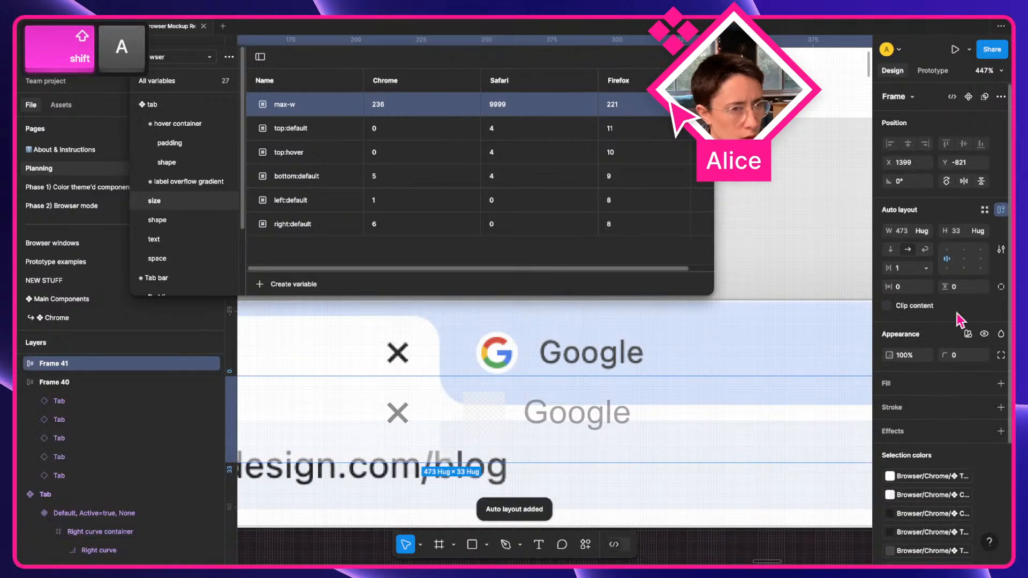
left_click(898, 271)
type("0")
key("Tab")
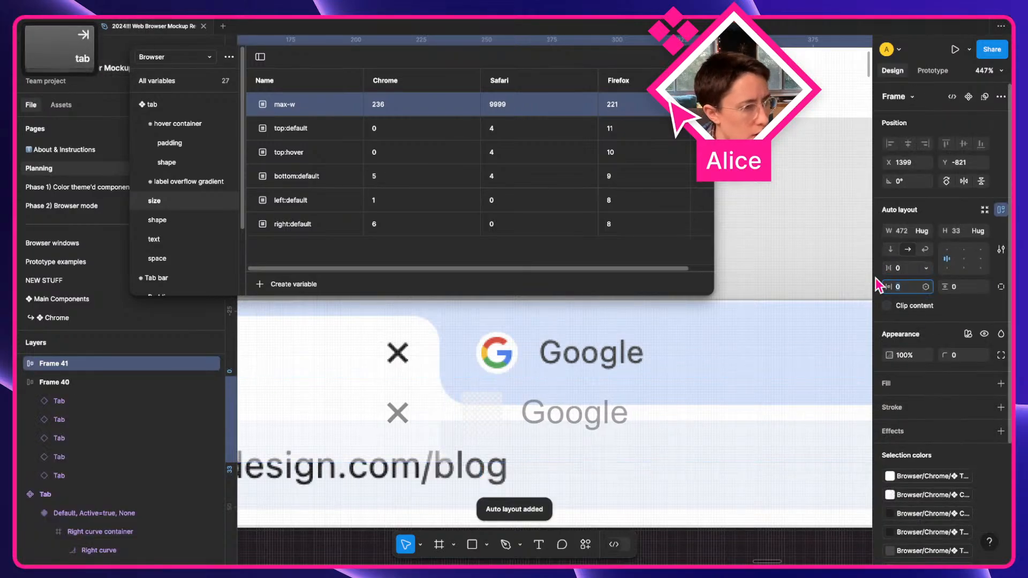
key("Escape")
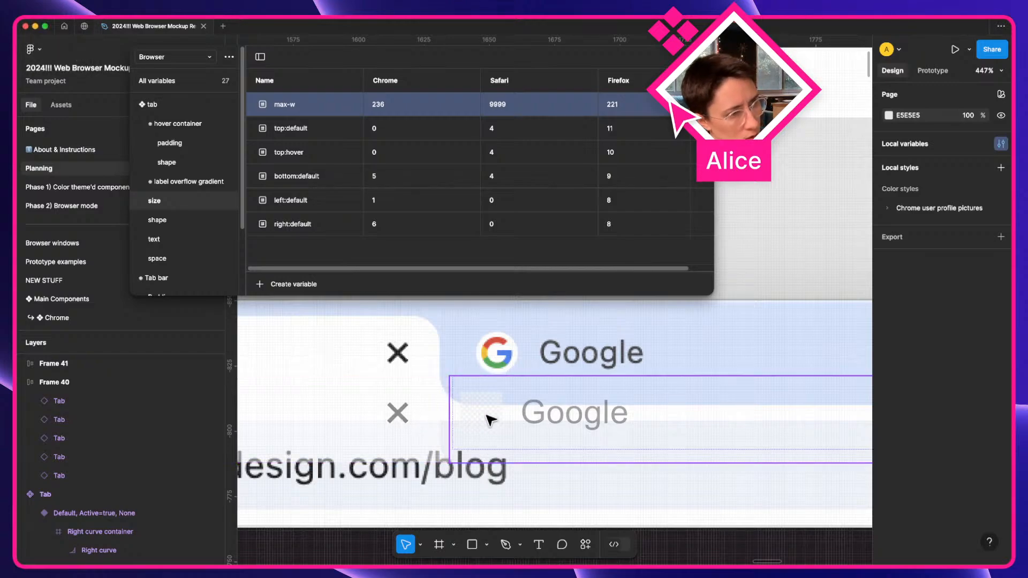
Set both tabs inside Frame 41 to 100% opacity.
scroll(490, 420, "left", 5)
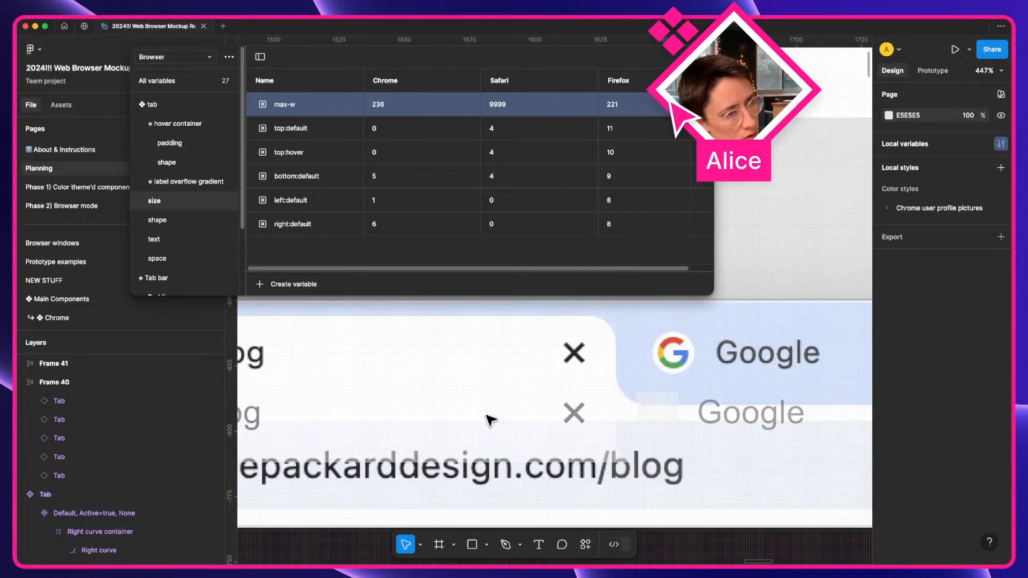
scroll(489, 424, "left", 8)
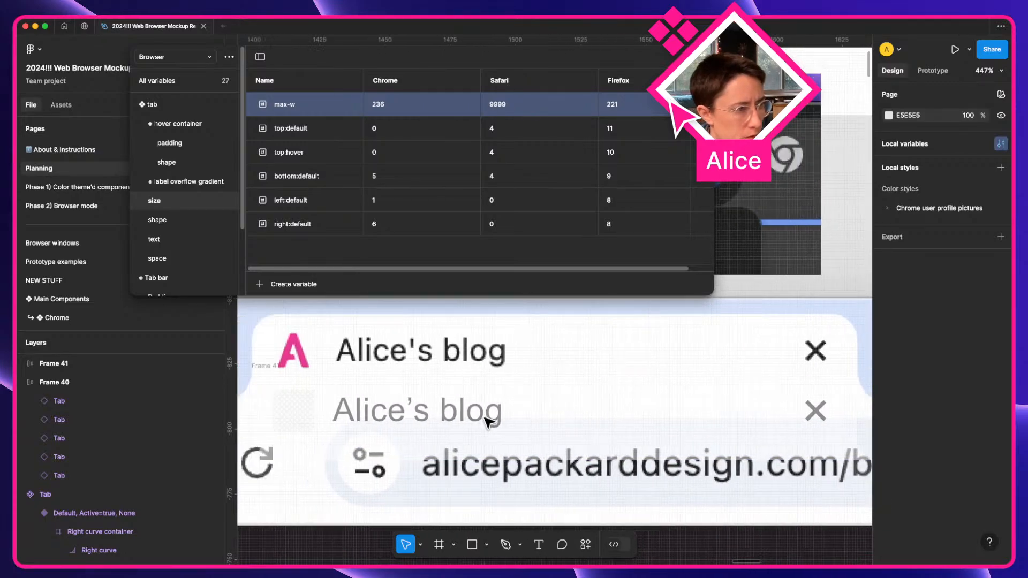
left_click(323, 368)
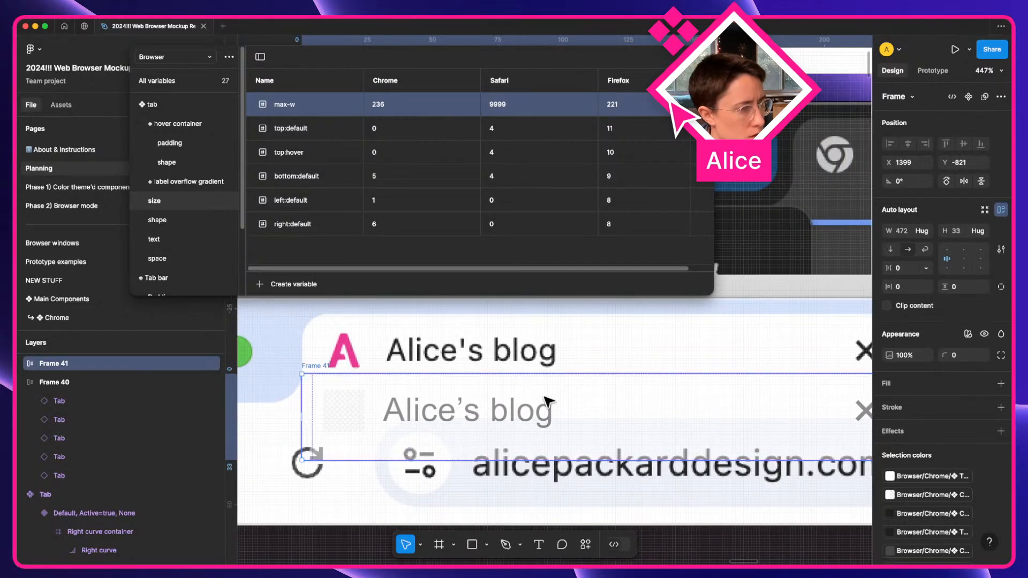
scroll(583, 404, "right", 4)
scroll(582, 404, "left", 1)
double_click(584, 404)
double_click(584, 404)
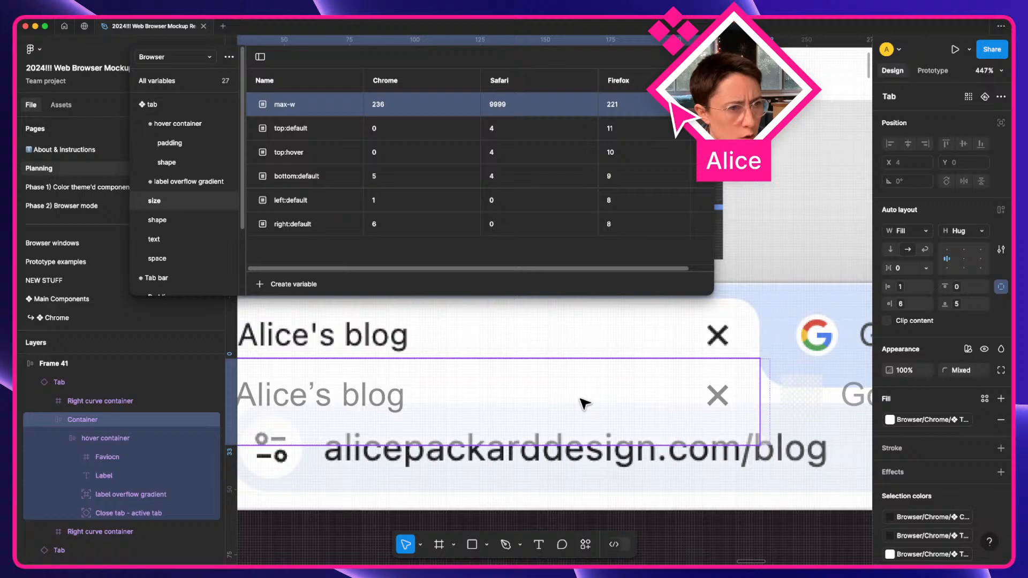
left_click(787, 395)
left_click(675, 401, "shift")
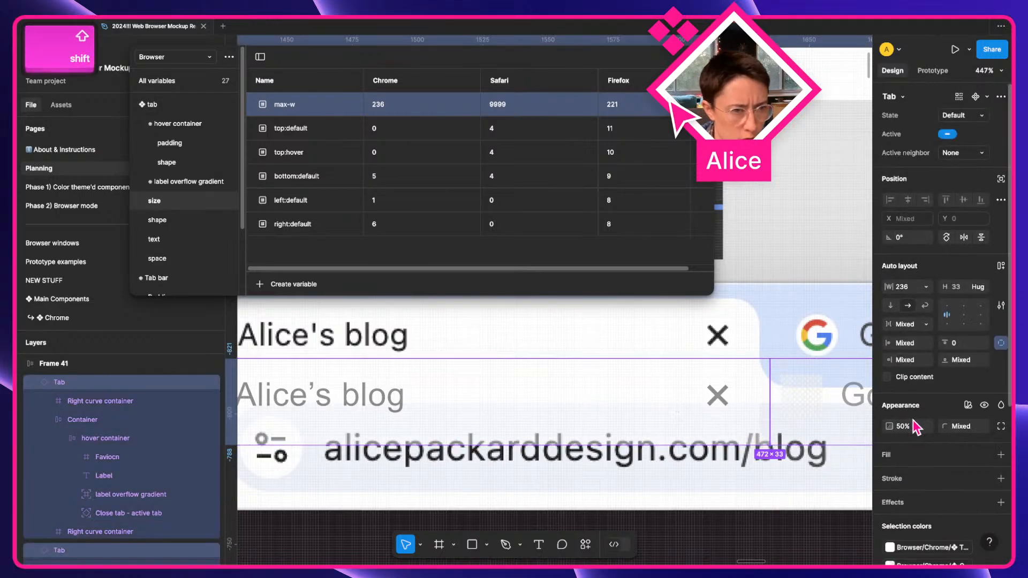
left_click(917, 426)
type("100")
key("Return")
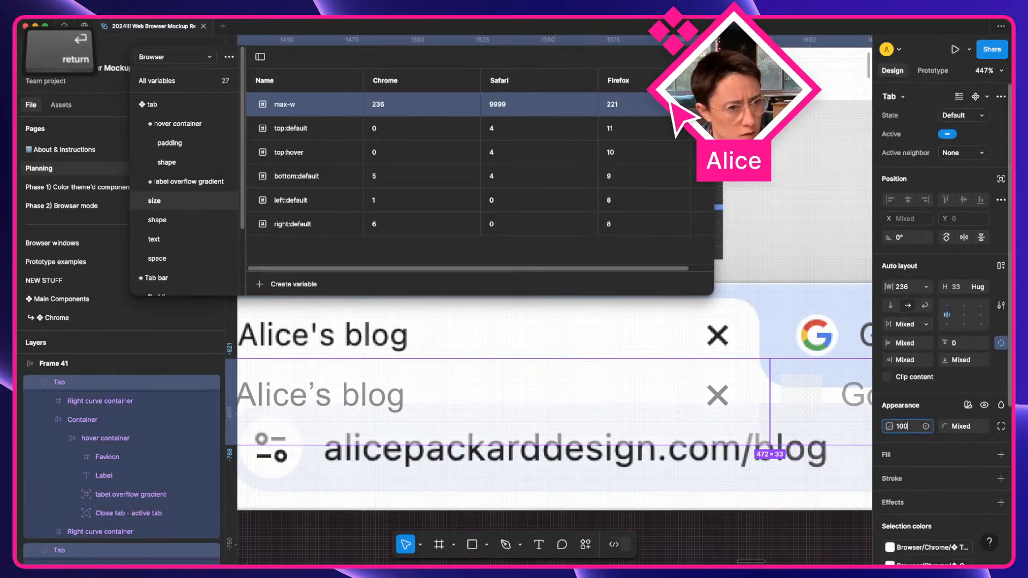
Set Frame 41's opacity to 50%.
left_click(673, 471)
left_click(689, 390)
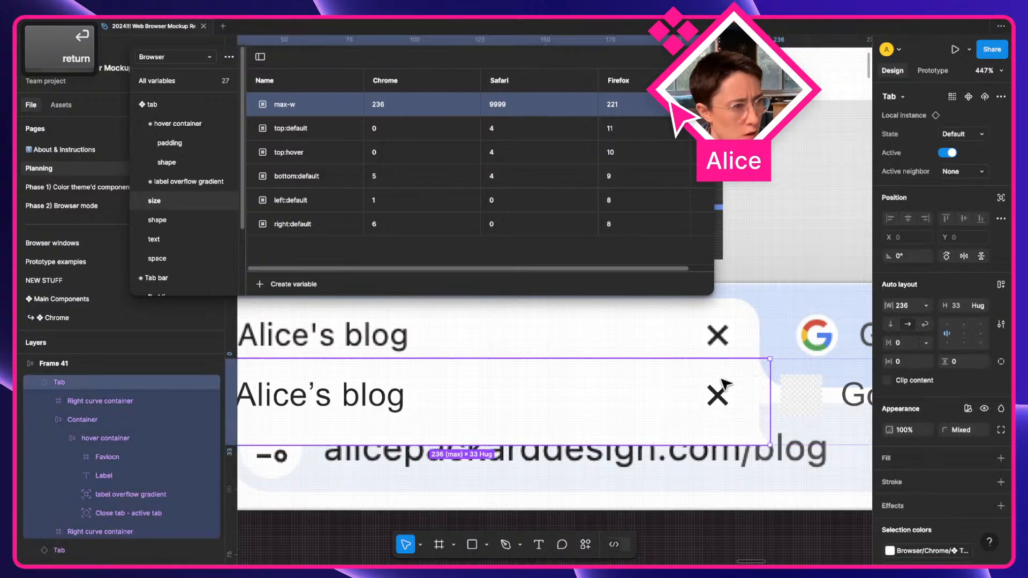
scroll(390, 368, "left", 5)
left_click(421, 351)
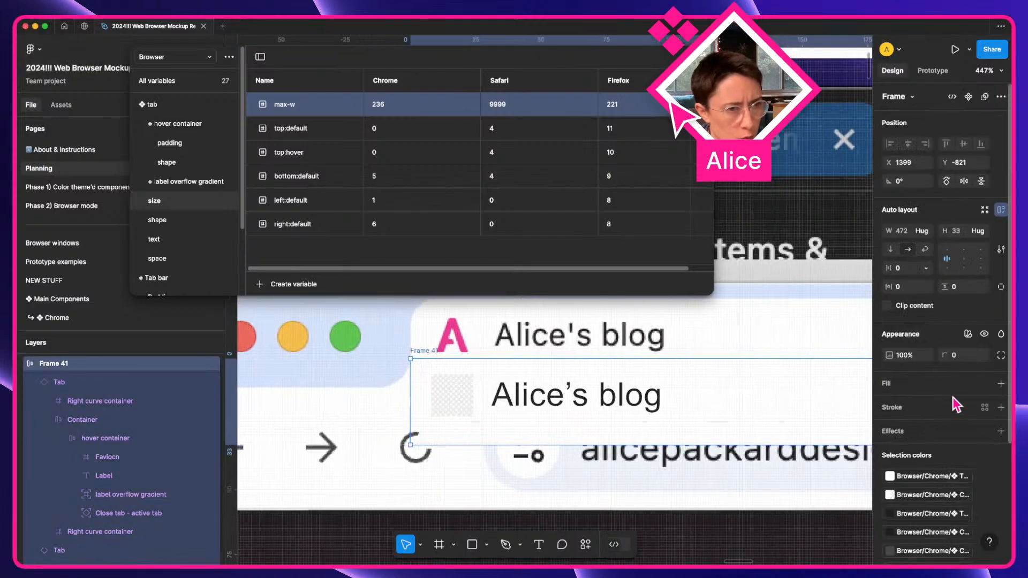
left_click(908, 362)
type("50")
key("Return")
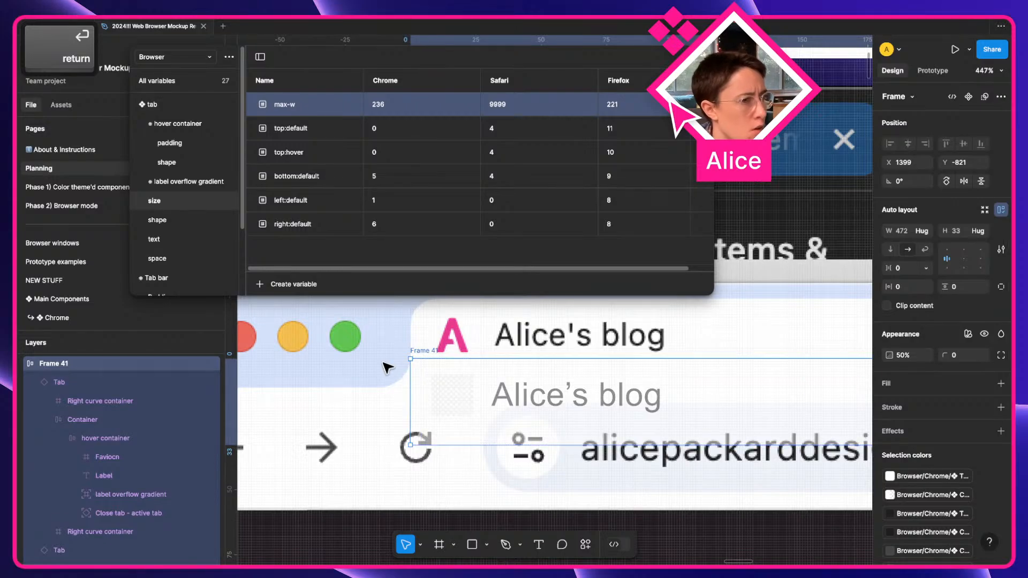
scroll(388, 368, "right", 4)
left_click(504, 493)
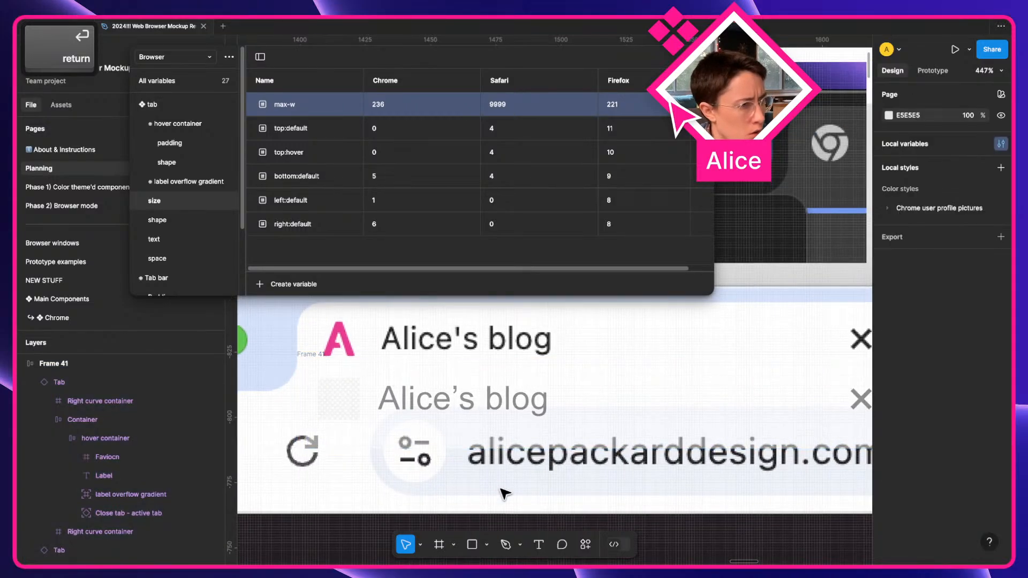
Start uploading an image from the computer as the favicon's fill.
left_click(349, 394, "super")
left_click(889, 320)
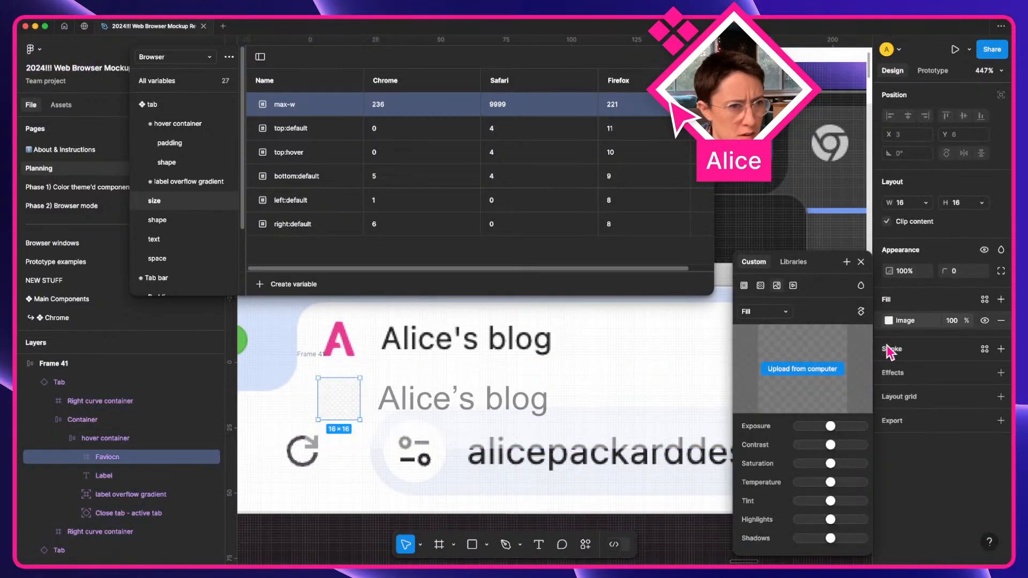
left_click(796, 367)
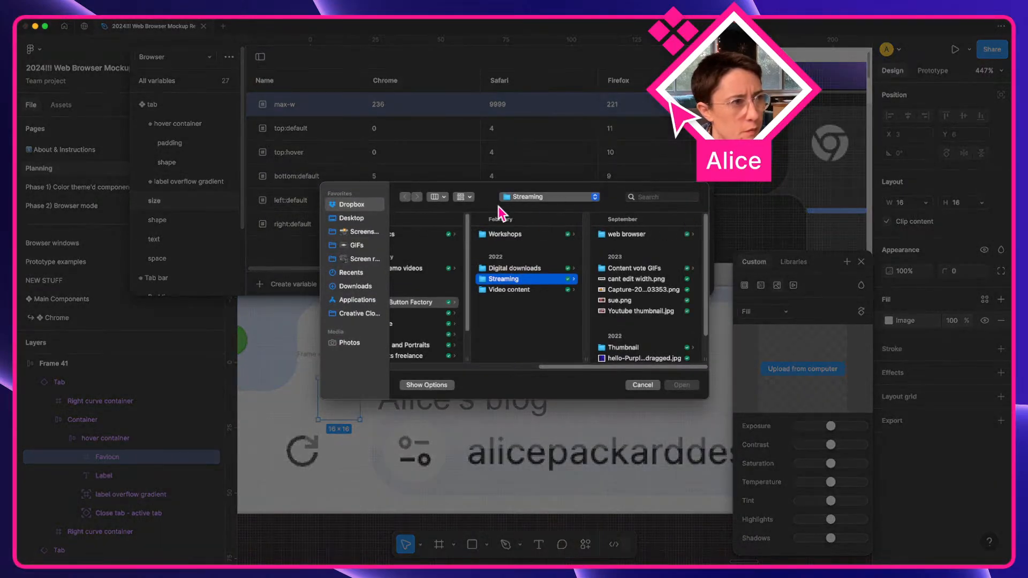
Drag the pink A logo from Finder into the favicon's image fill.
left_click(641, 387)
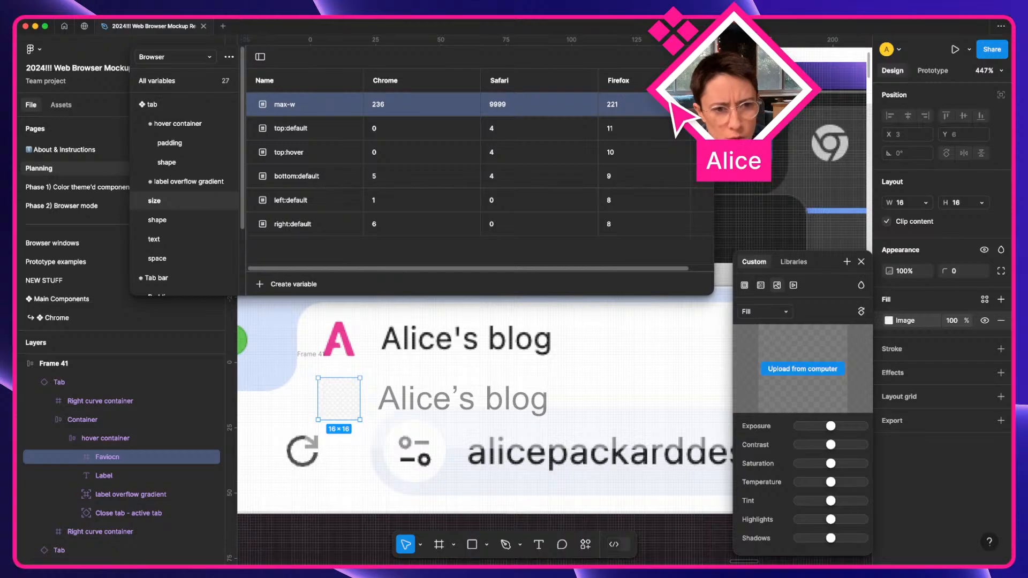
key("super+Tab")
left_click_drag(423, 171, 1011, 194)
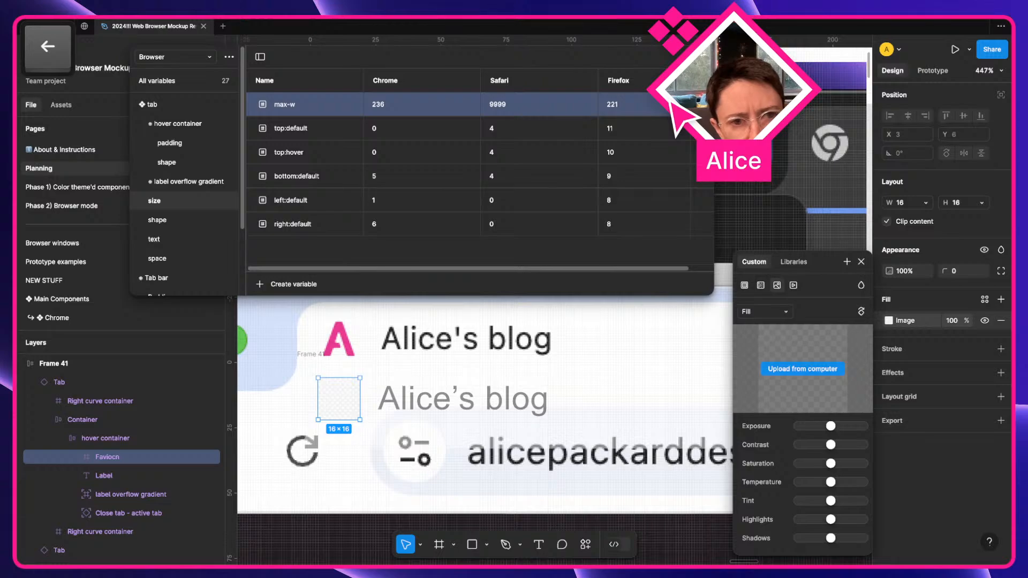
key("Down")
key("Right")
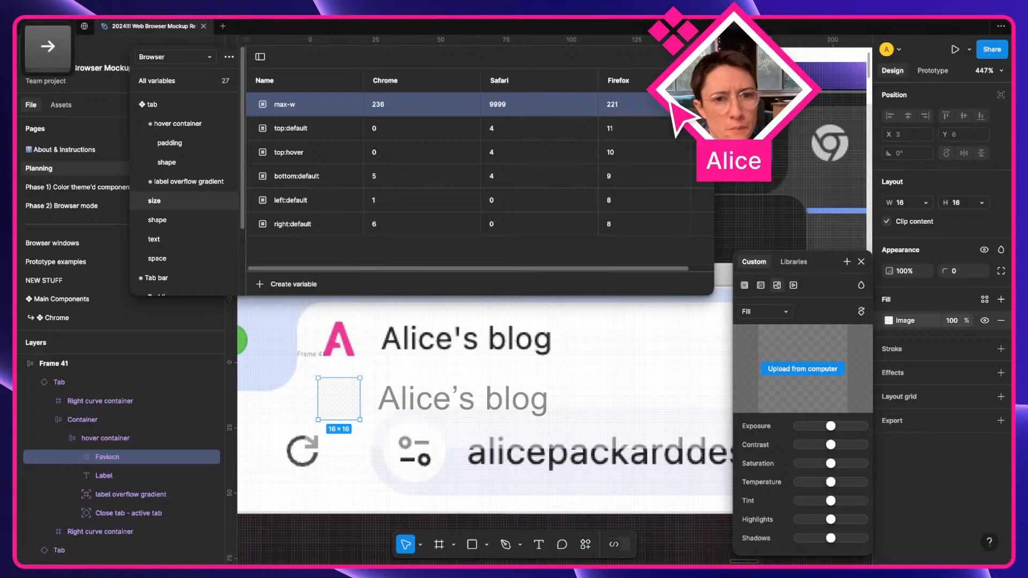
left_click_drag(1010, 332, 804, 384)
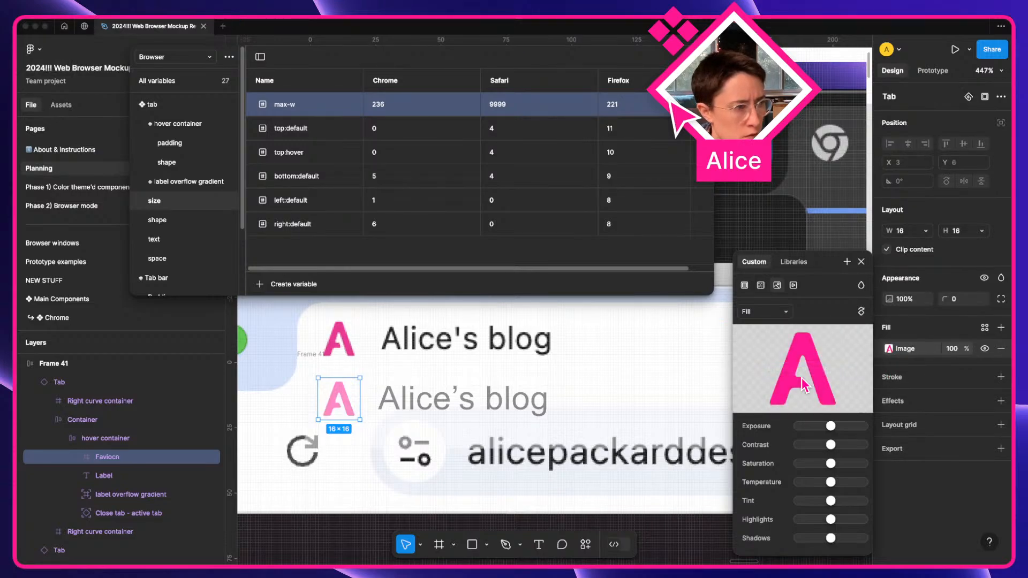
left_click(666, 381)
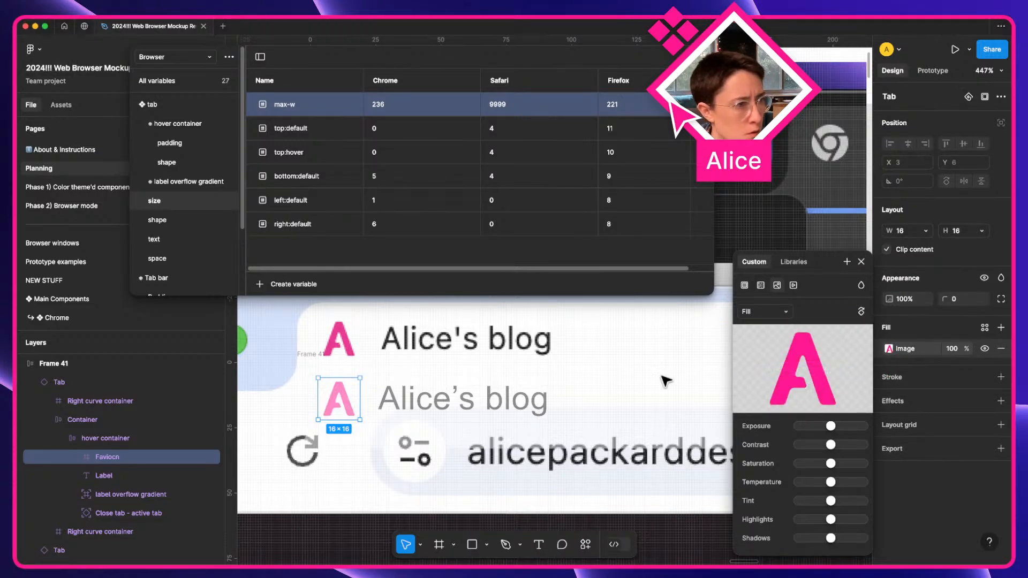
left_click(861, 261)
Move Frame 41 to Y -817 beneath the original tabs and select its blog tab.
key("Escape")
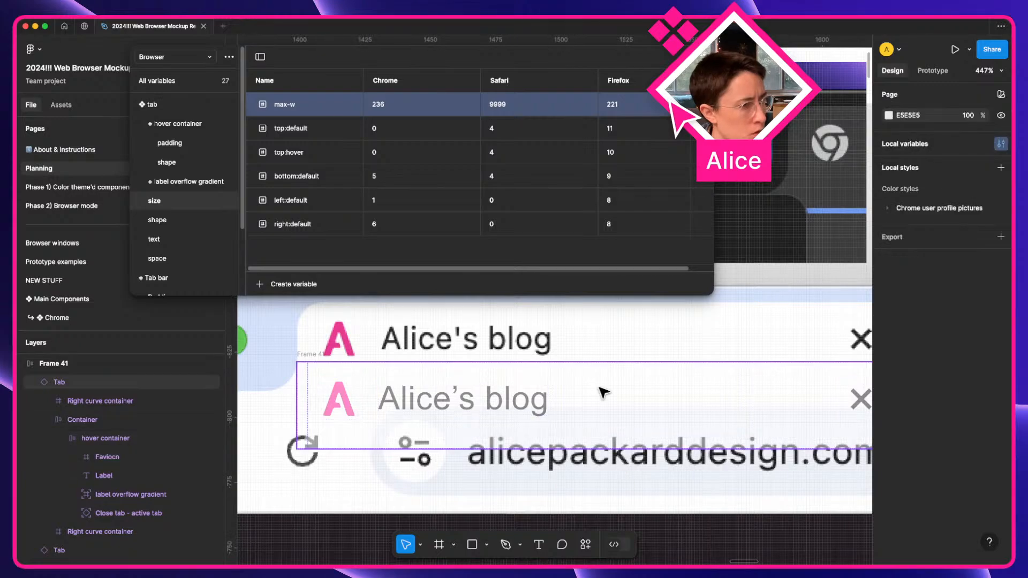
mouse_move(317, 354)
left_mouse_down()
mouse_move(316, 293)
mouse_move(324, 364)
left_mouse_up()
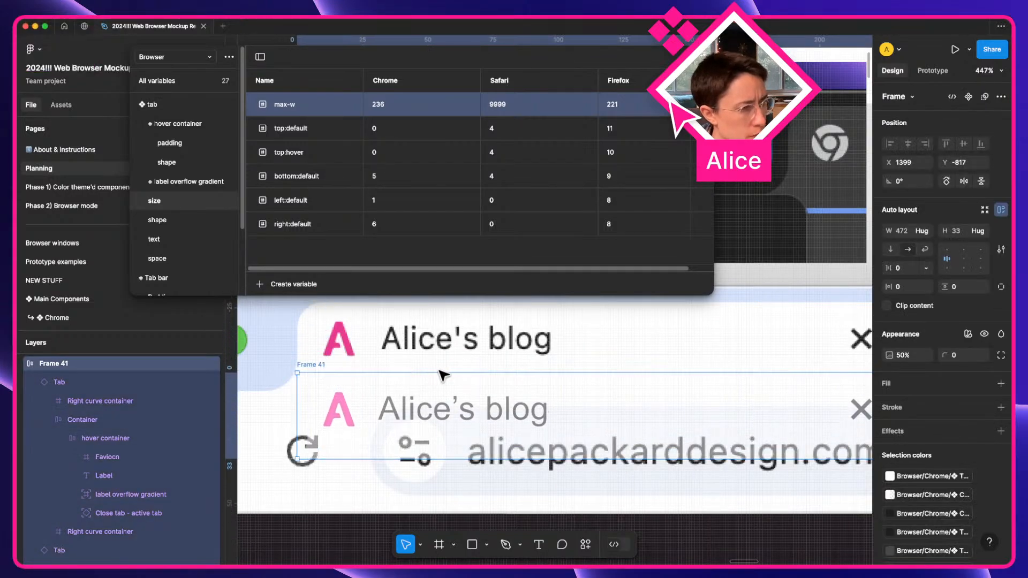
scroll(497, 373, "right", 1)
scroll(497, 373, "right", 3)
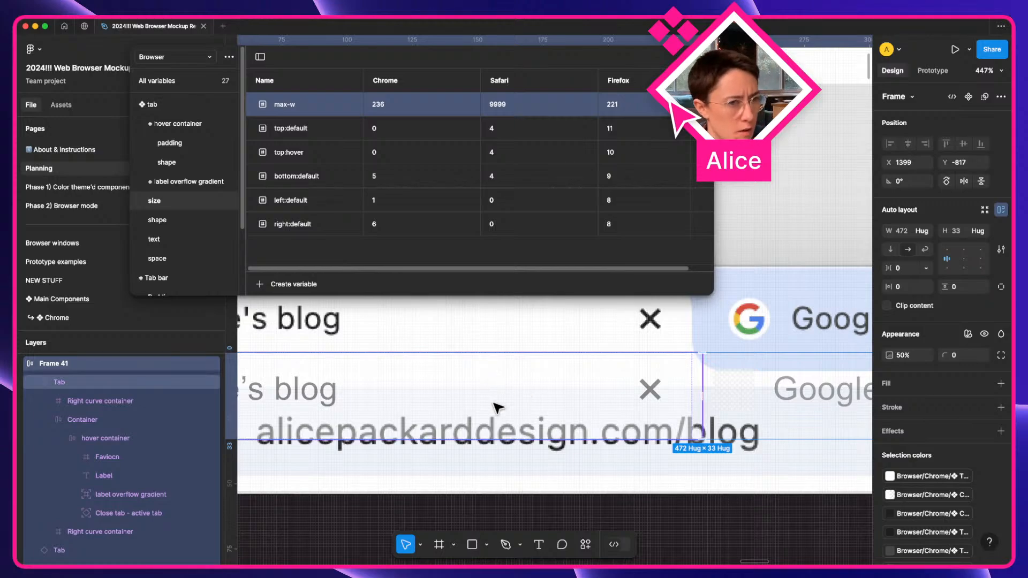
scroll(497, 409, "right", 3)
scroll(650, 403, "up", 1)
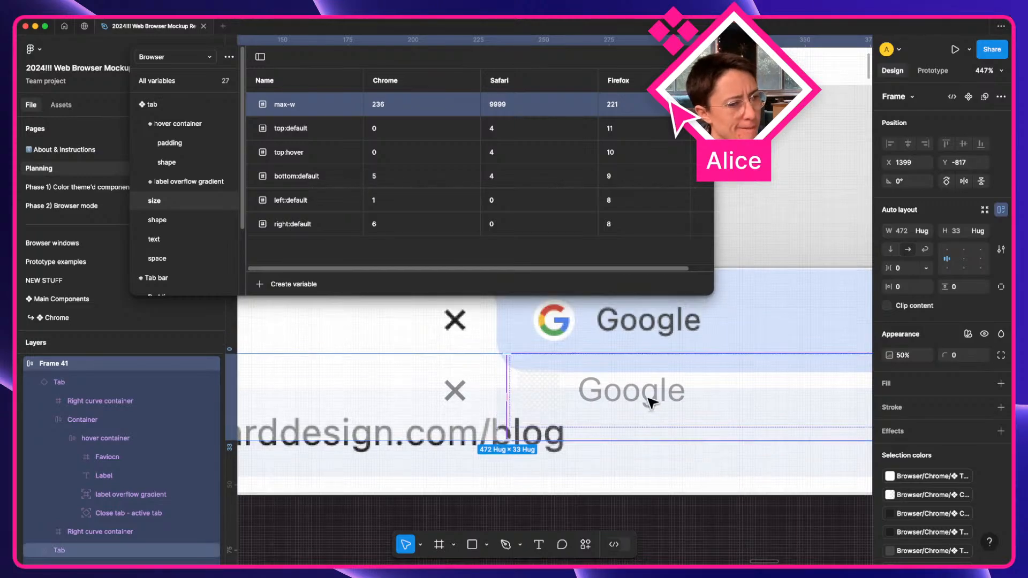
scroll(493, 383, "left", 6)
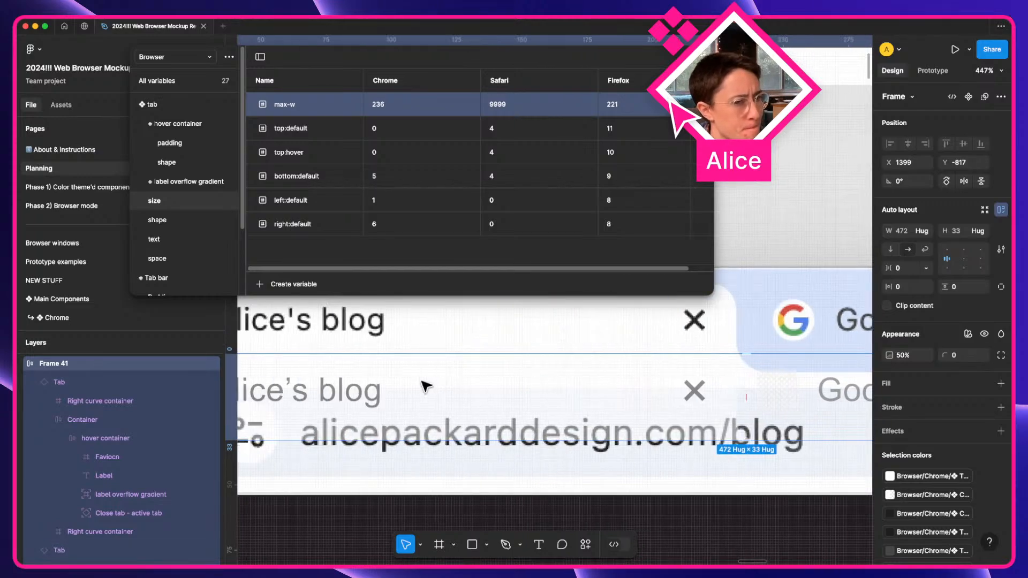
left_click(493, 383)
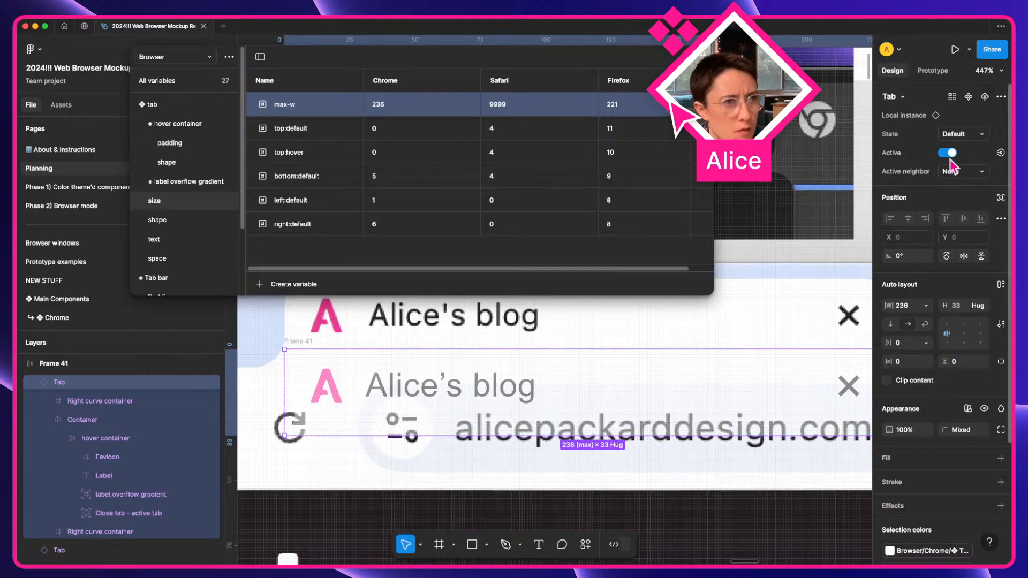
left_click(956, 138)
left_click(956, 138)
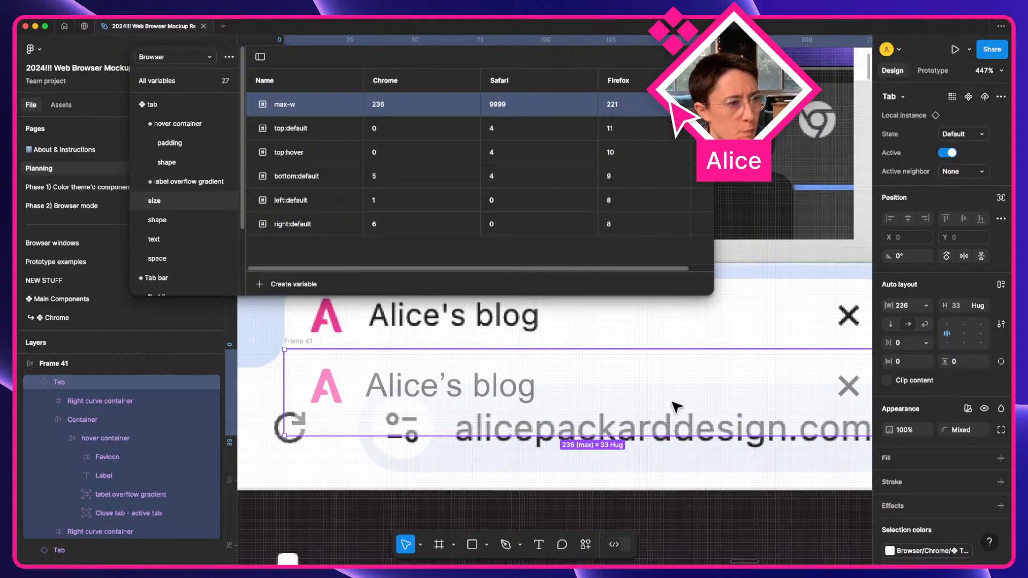
scroll(676, 407, "right", 8)
left_click(646, 392)
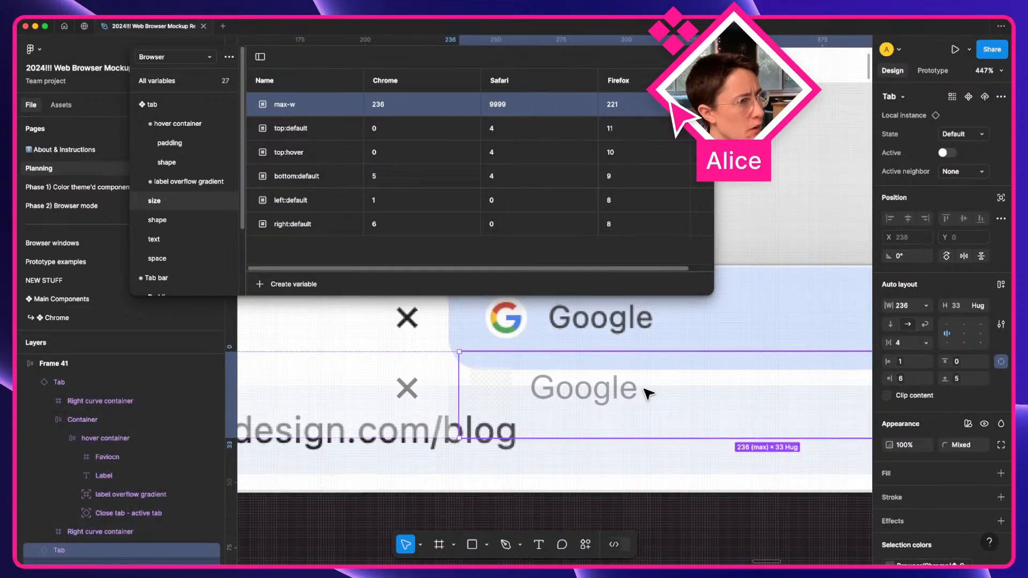
scroll(648, 395, "left", 8)
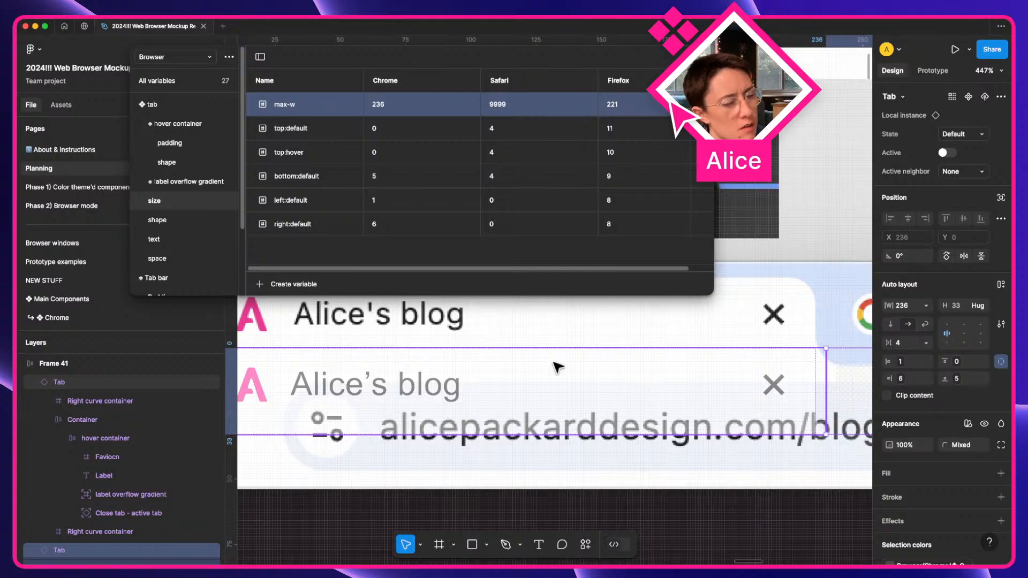
scroll(556, 365, "right", 6)
scroll(557, 367, "right", 4)
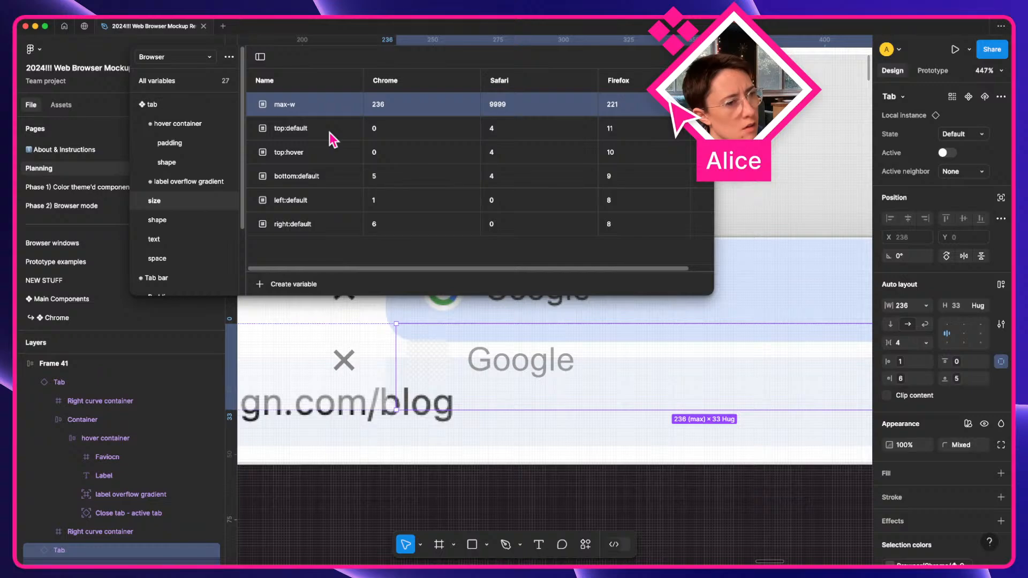
Review the top, bottom, left and right default/hover size variable rows.
left_click(283, 129)
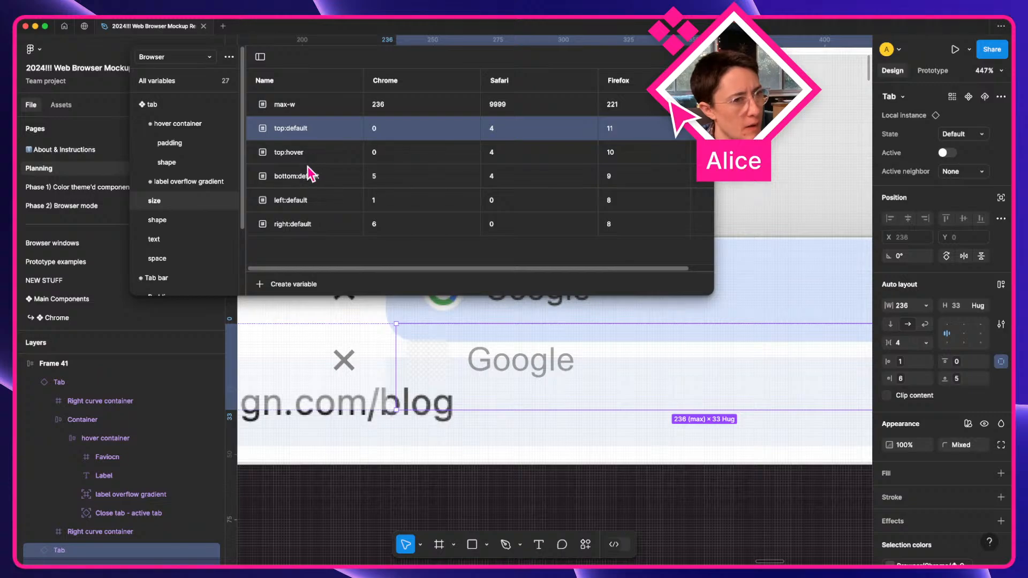
left_click(326, 181)
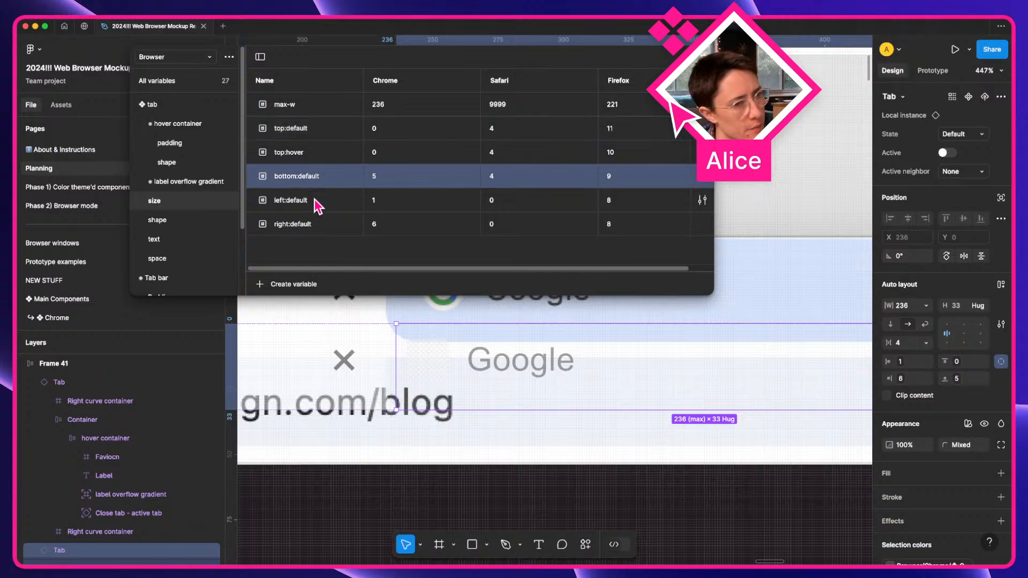
left_click(314, 159)
left_click(304, 132)
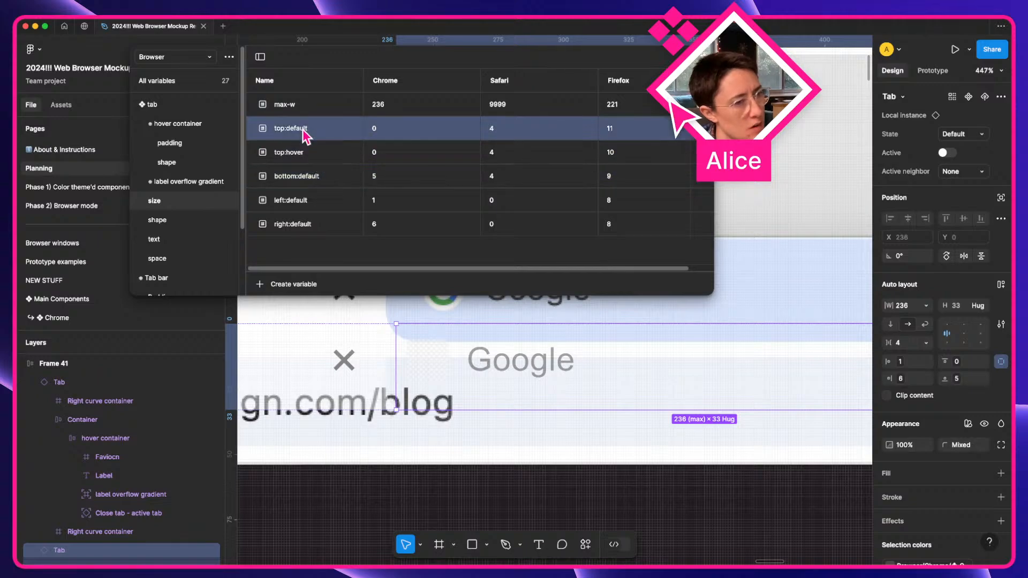
left_click(309, 157)
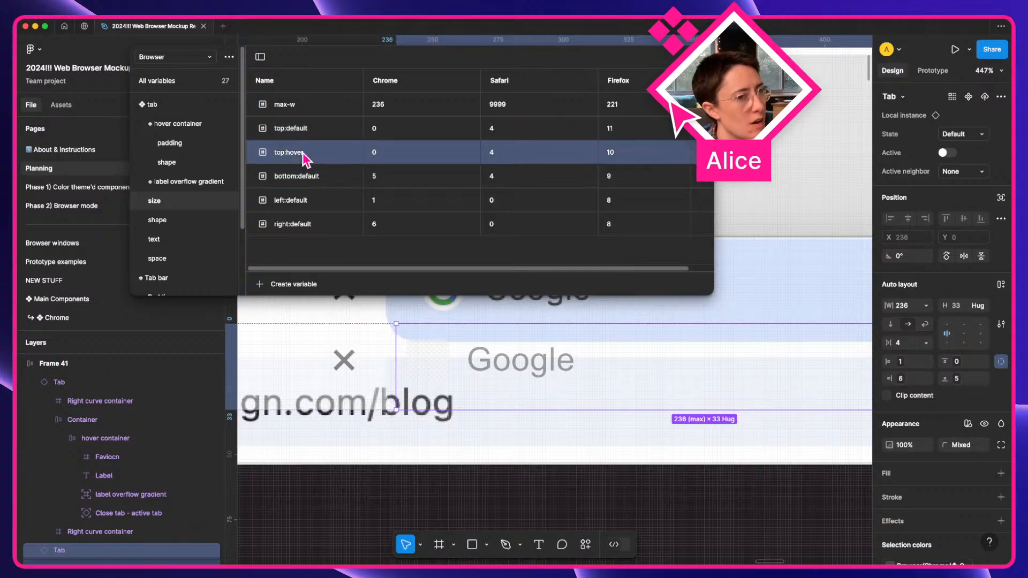
left_click(303, 185)
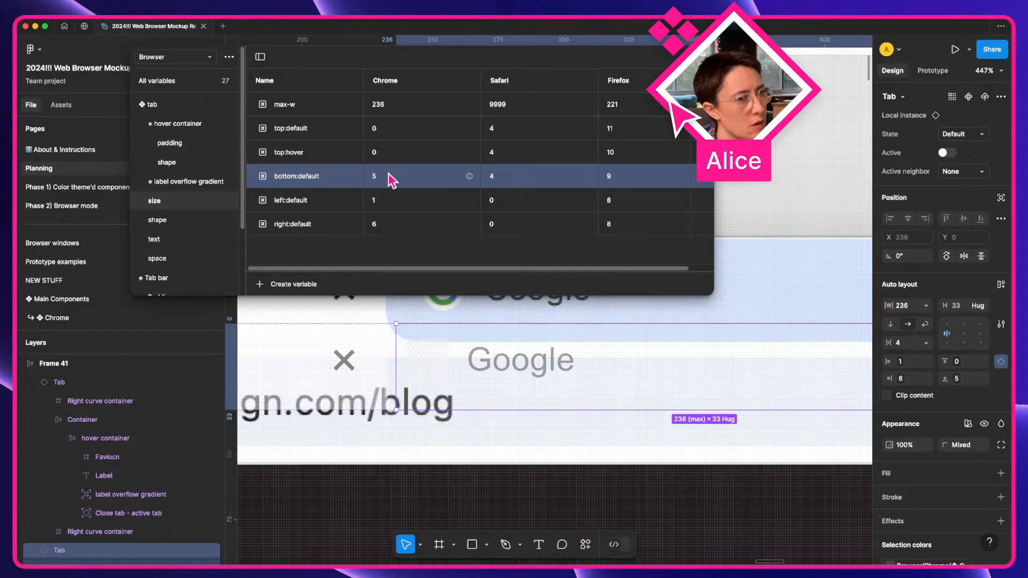
left_click(314, 203)
left_click(319, 229)
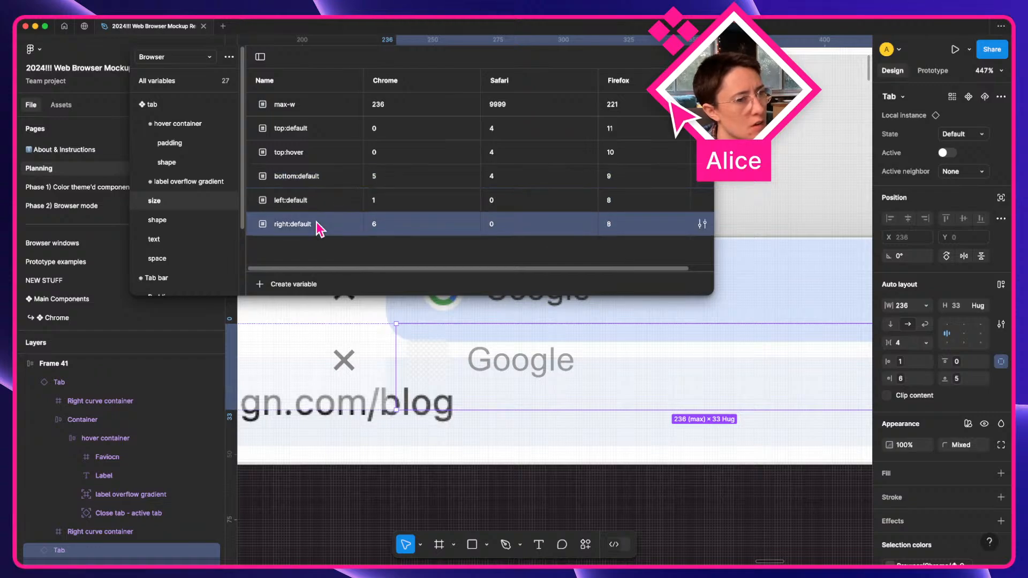
left_click(314, 161)
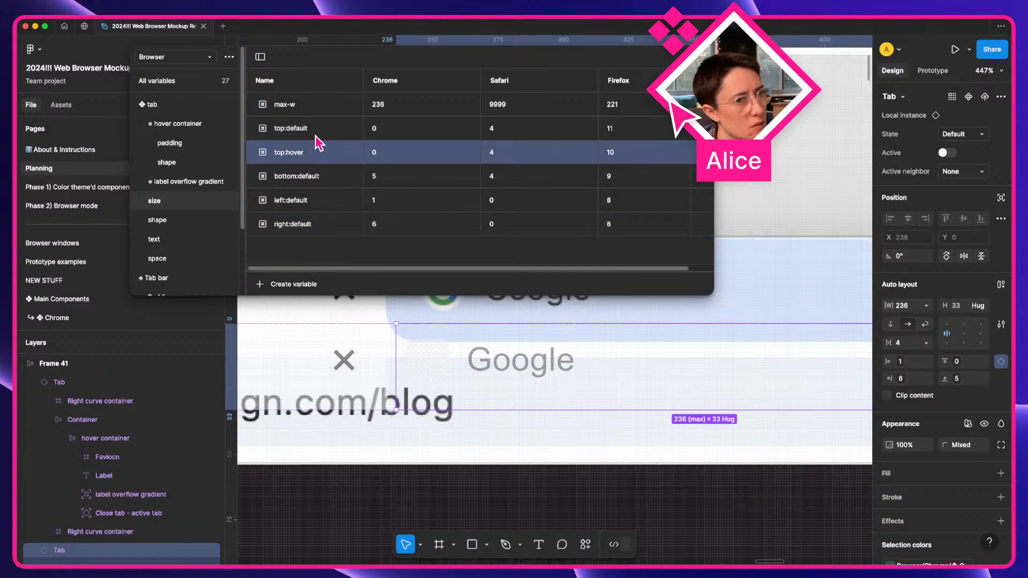
left_click(316, 135)
left_click(307, 151)
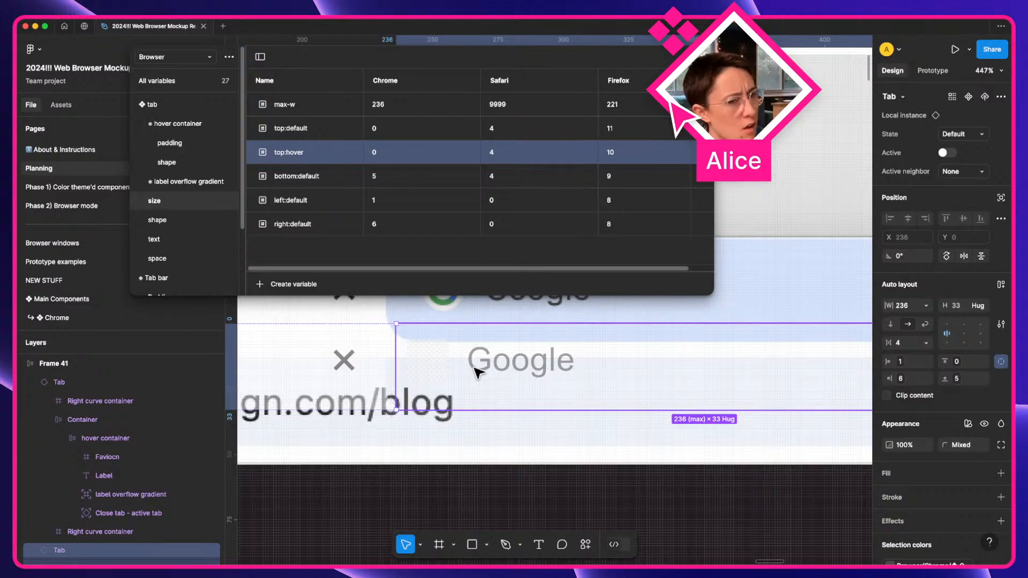
Display the hover container group's padding and border_radius 10 variables.
scroll(199, 177, "down", 1)
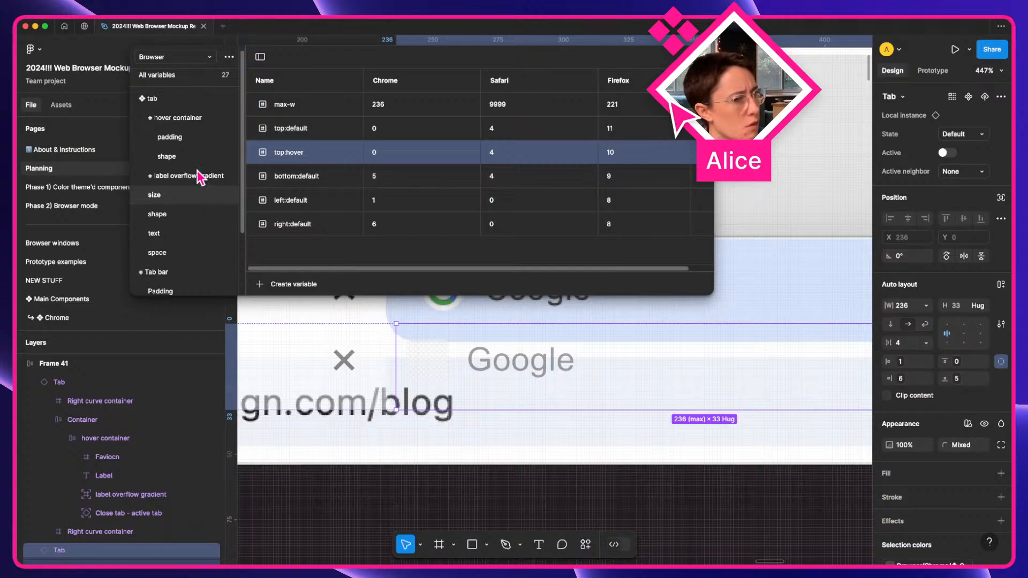
scroll(198, 172, "up", 1)
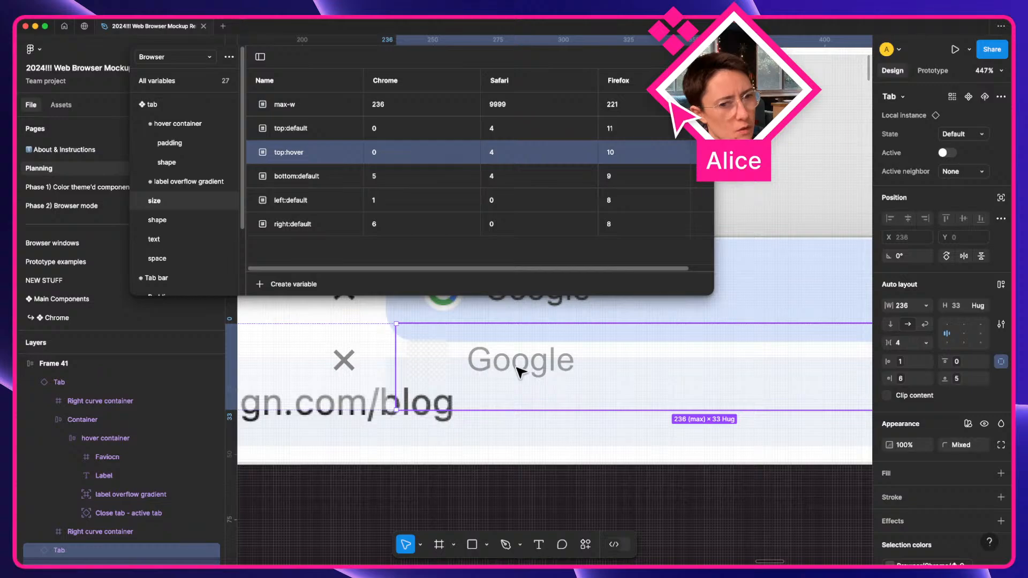
scroll(518, 371, "up", 3)
scroll(518, 371, "right", 3)
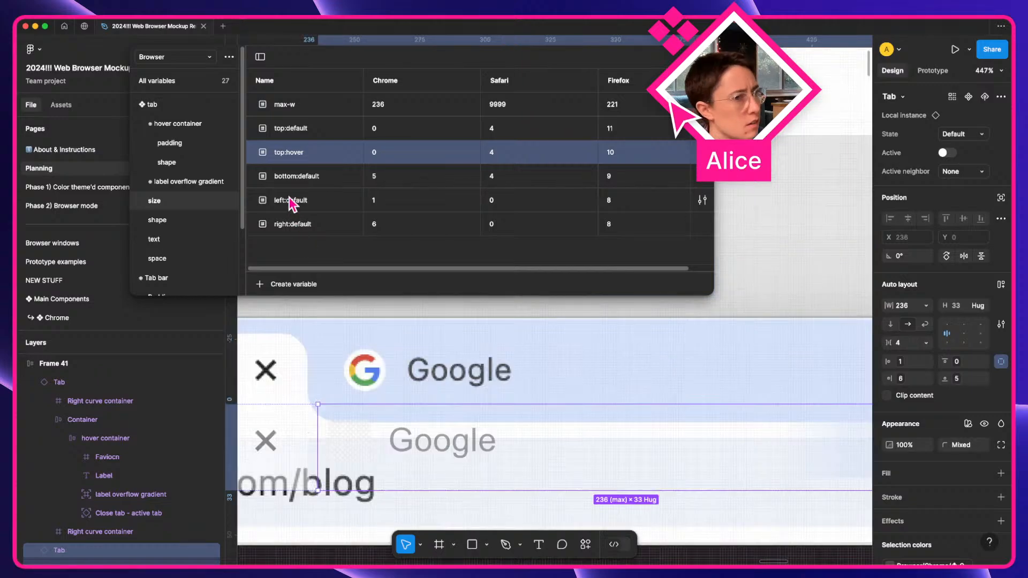
left_click(187, 126)
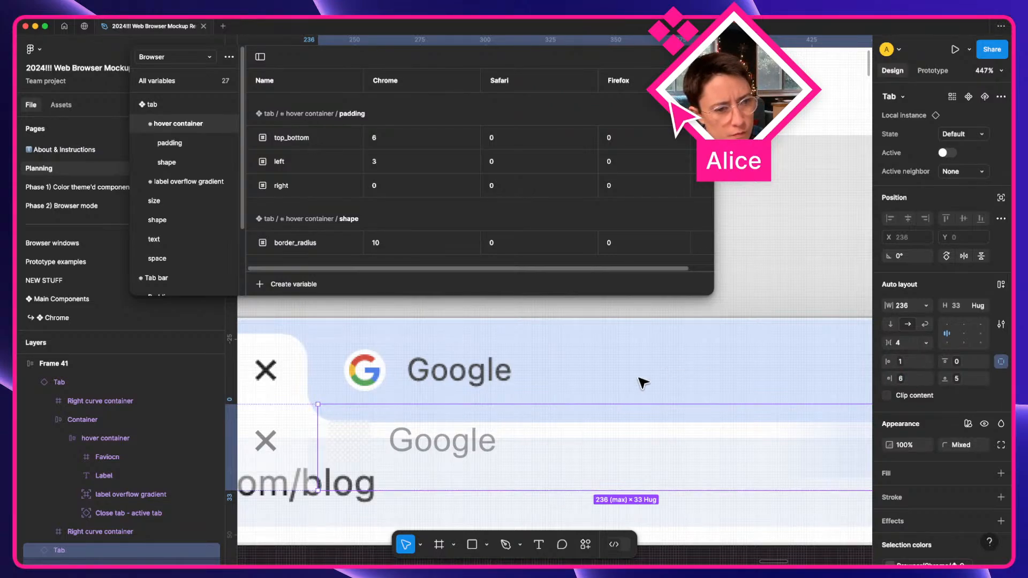
Change the Chrome left padding variable of the hover container from 3 to 10.
scroll(608, 394, "right", 5)
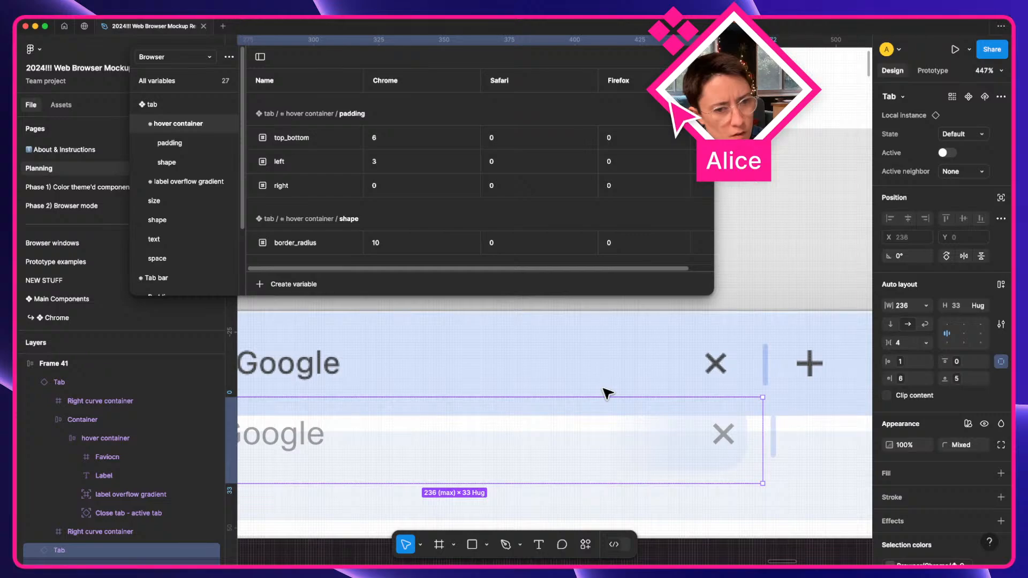
scroll(608, 394, "left", 3)
scroll(608, 394, "down", 2)
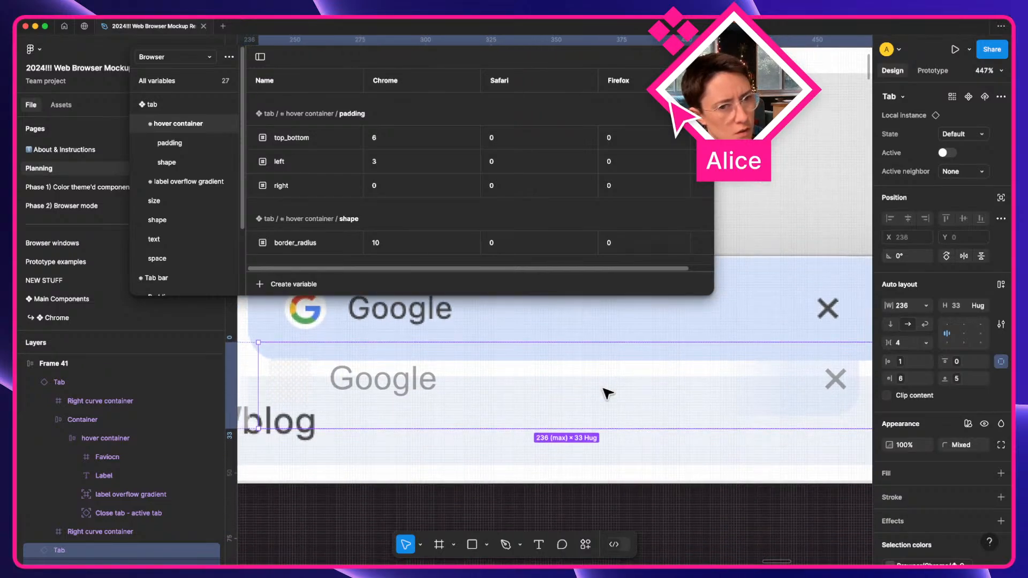
scroll(352, 367, "left", 3)
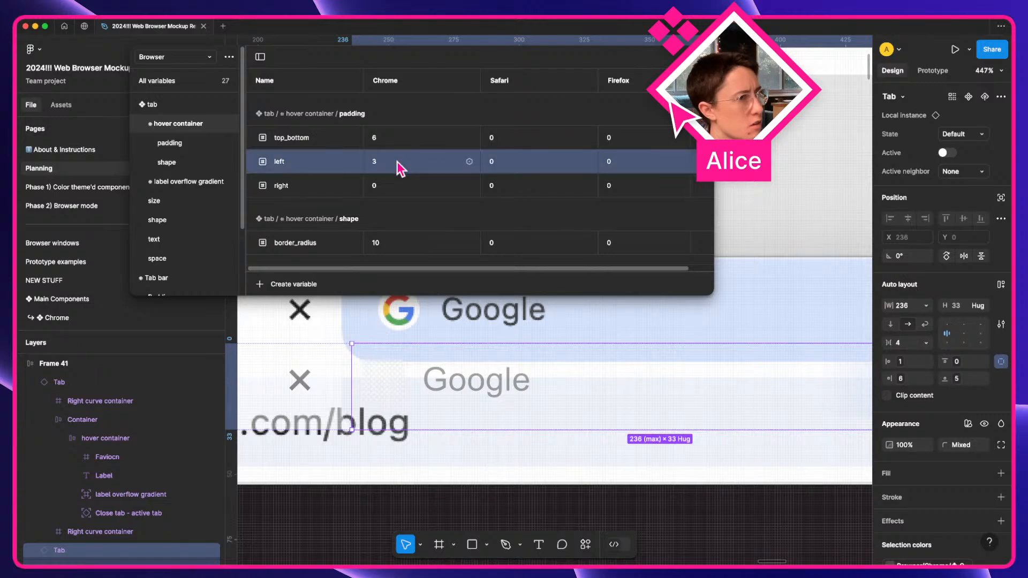
left_click(170, 143)
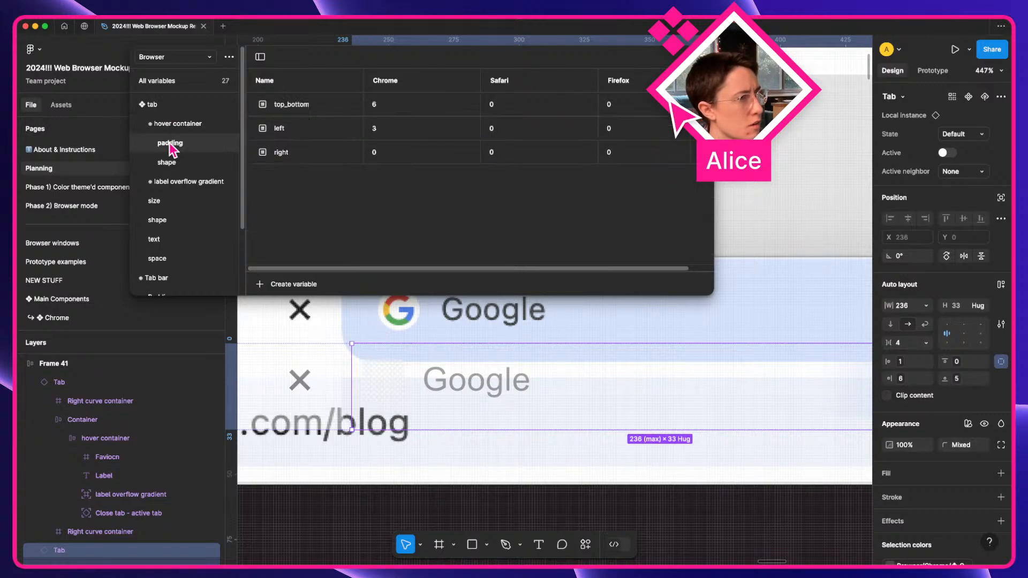
double_click(394, 134)
key("Up")
key("Up")
key("Up")
key("Up")
key("Up")
key("Up")
key("Up")
key("Up")
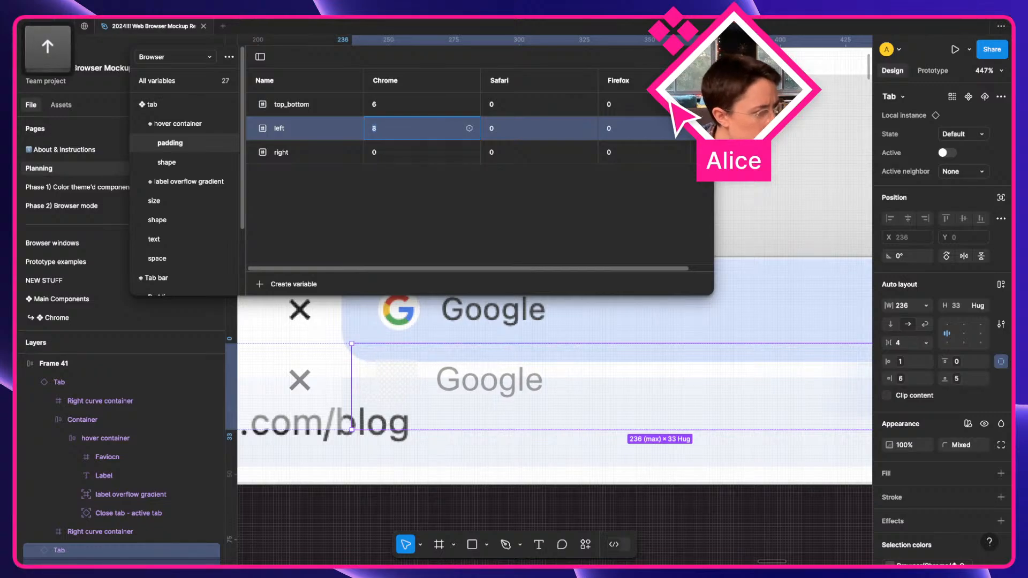
key("Down")
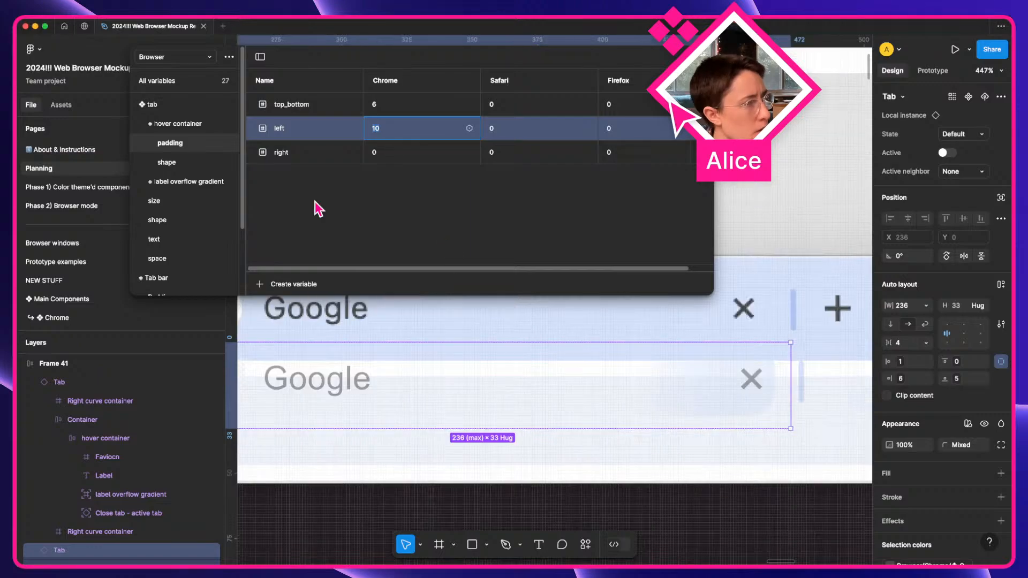
left_click(752, 381, "super")
scroll(752, 381, "down", 5)
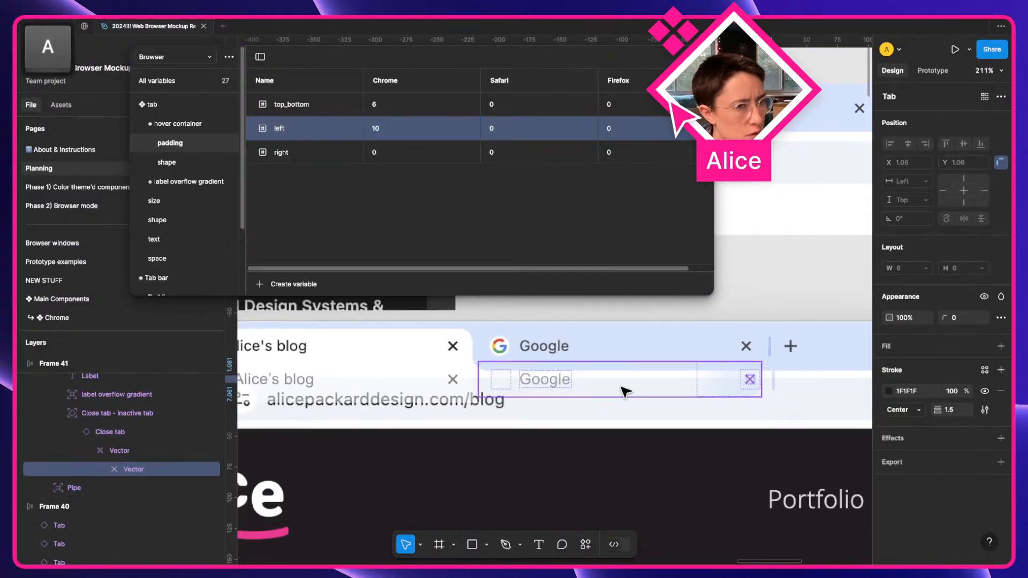
Select the close-tab icons in all tab variants and nudge them left to X 91.
scroll(623, 391, "left", 3)
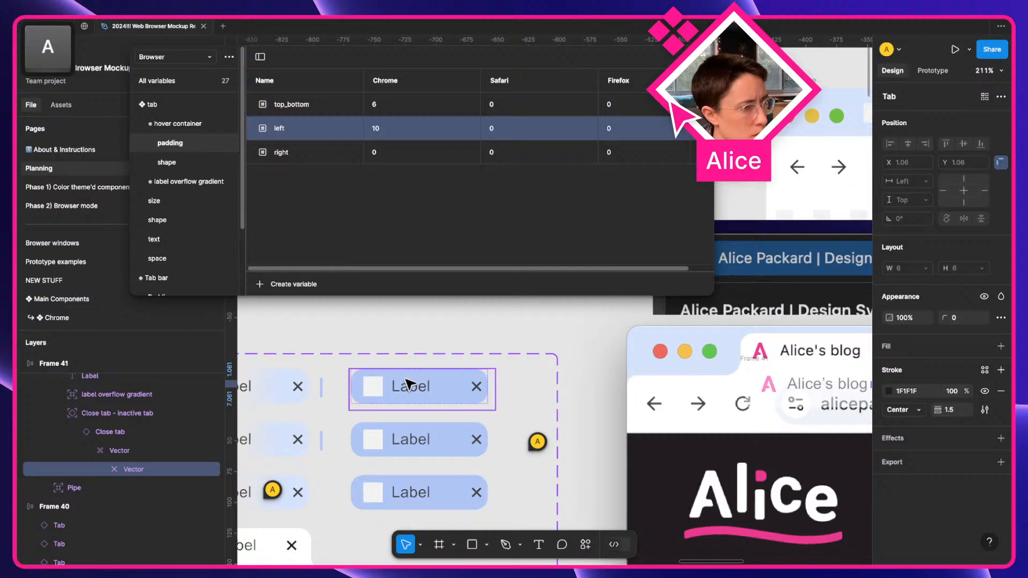
double_click(296, 385)
double_click(296, 385)
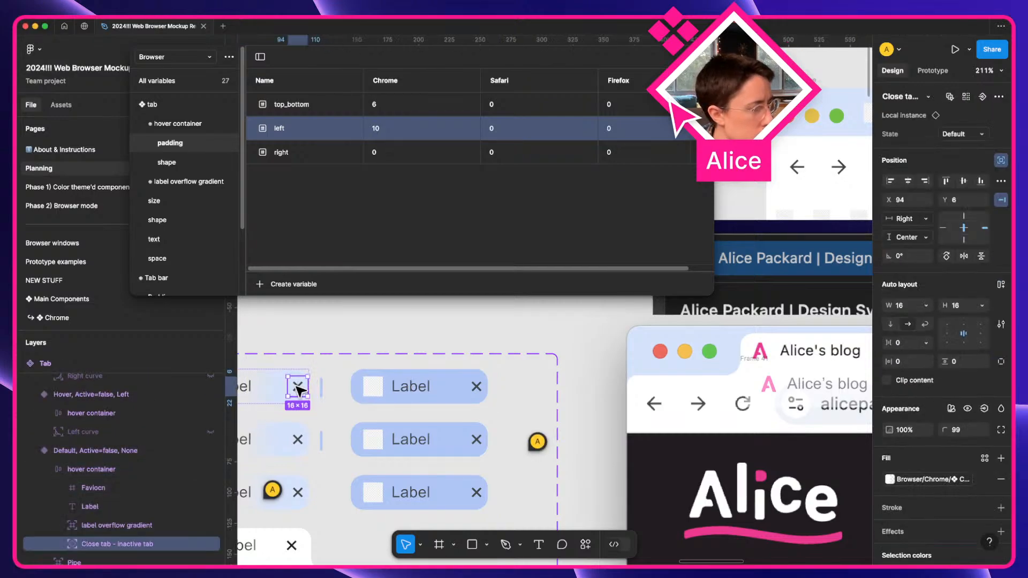
scroll(296, 387, "down", 1)
left_click(298, 409, "shift")
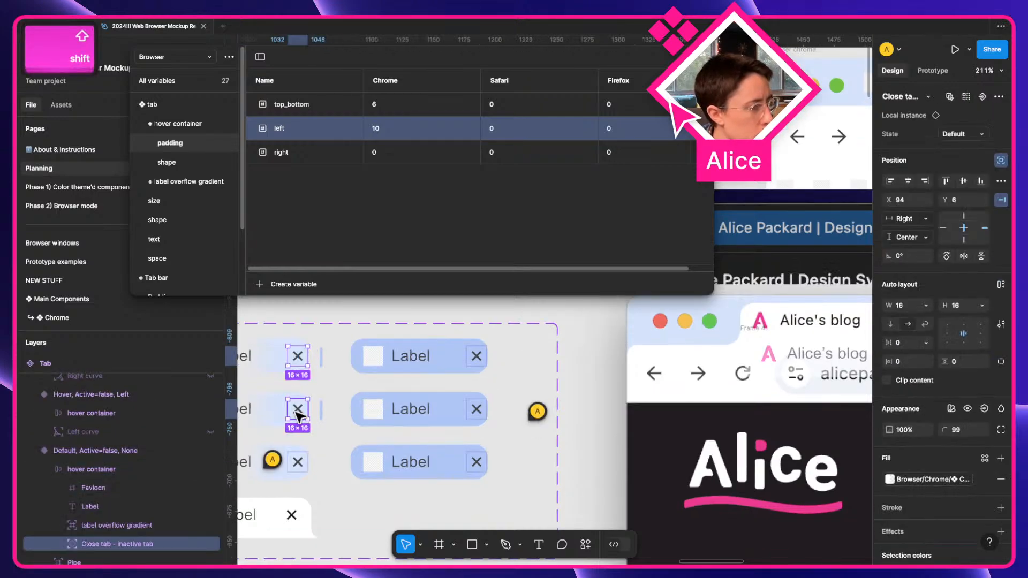
left_click(298, 462, "shift")
left_click(475, 461, "shift")
left_click(475, 408, "shift")
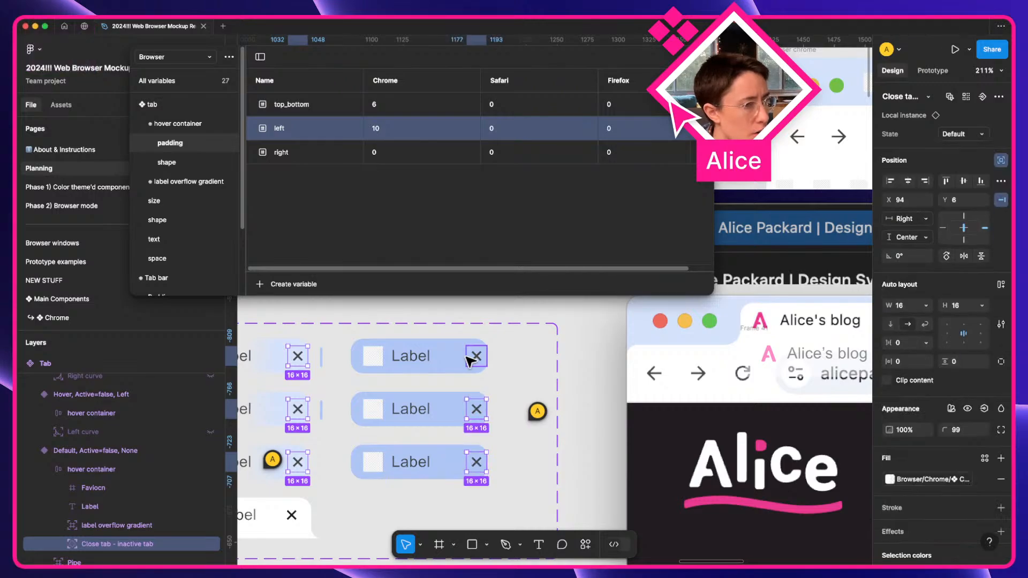
left_click(473, 357, "shift")
scroll(656, 367, "right", 10)
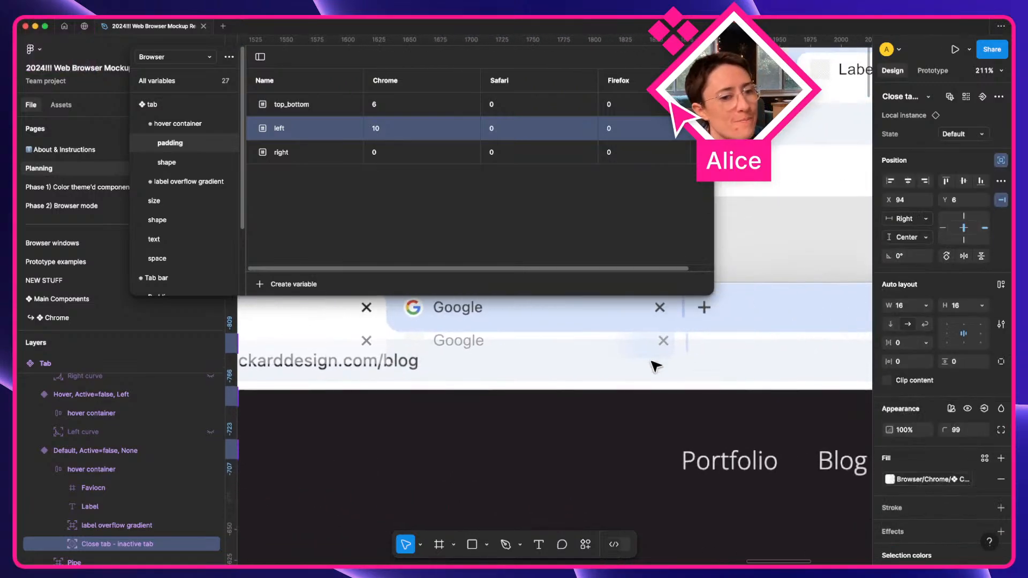
scroll(654, 364, "up", 5)
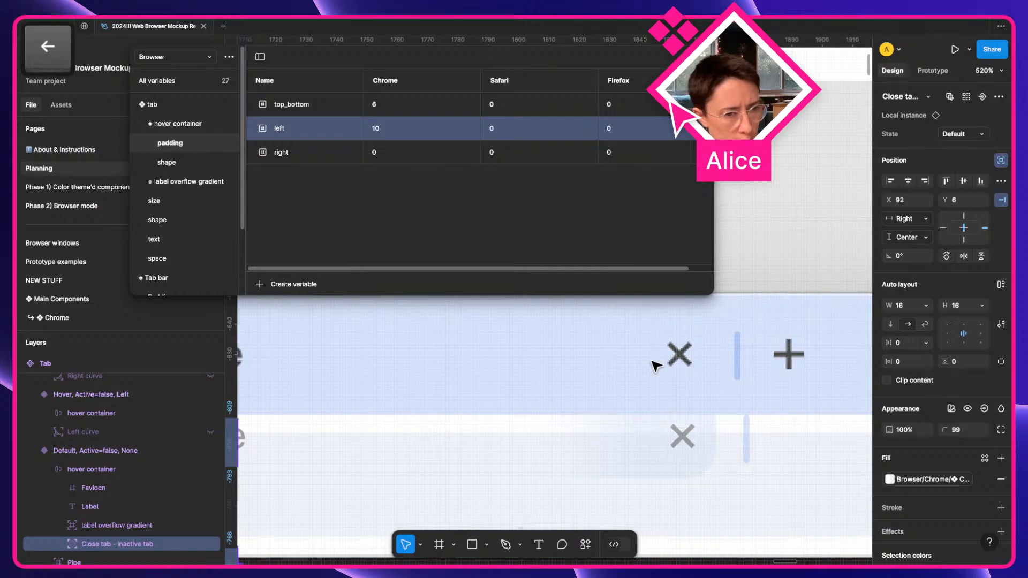
key("Left")
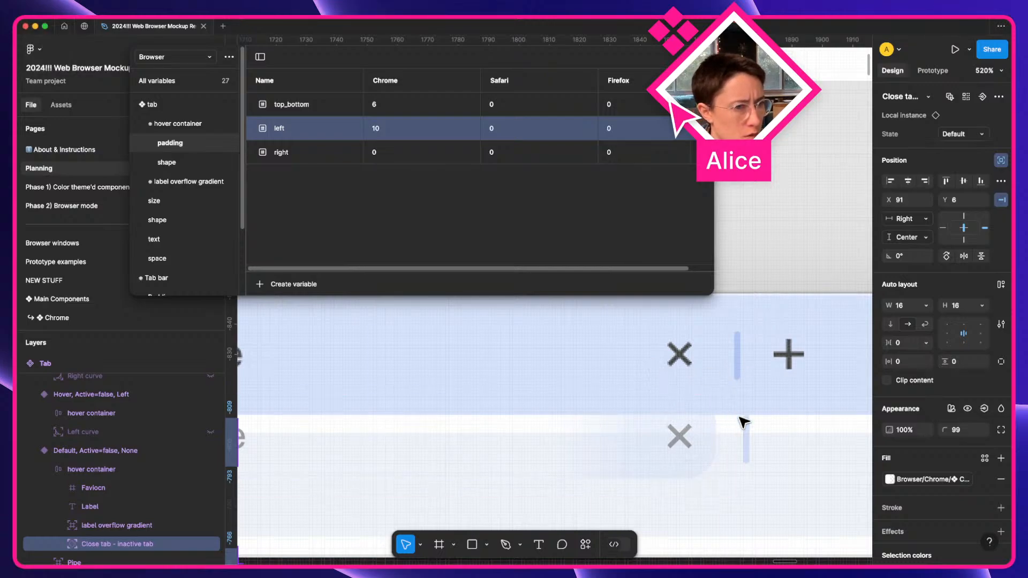
Wrap the lower Google tab in an auto-layout frame and align it at Y -844.
left_click(796, 450)
scroll(797, 450, "down", 4)
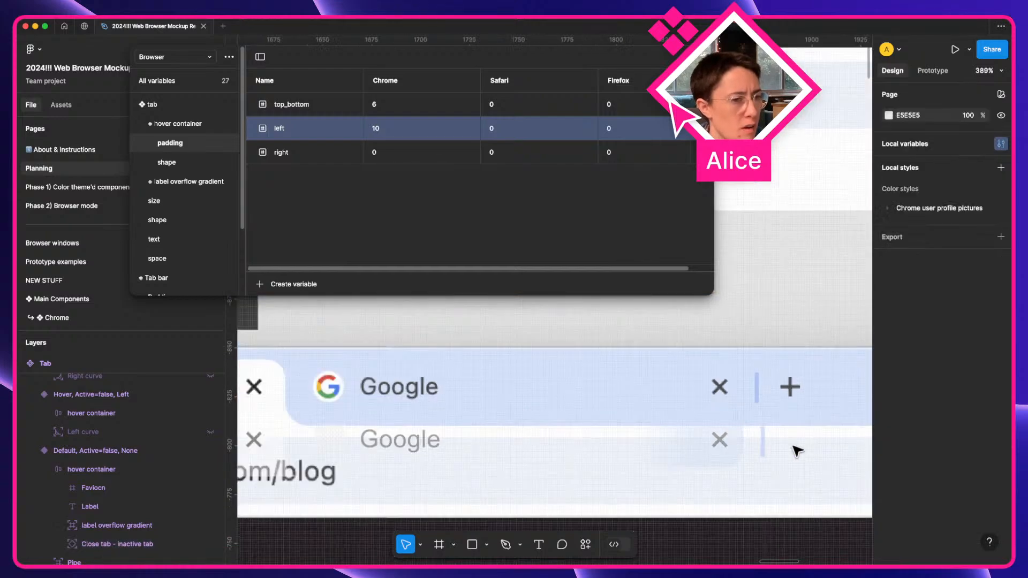
key("a")
scroll(528, 445, "left", 2)
scroll(527, 445, "left", 3)
left_click(578, 441)
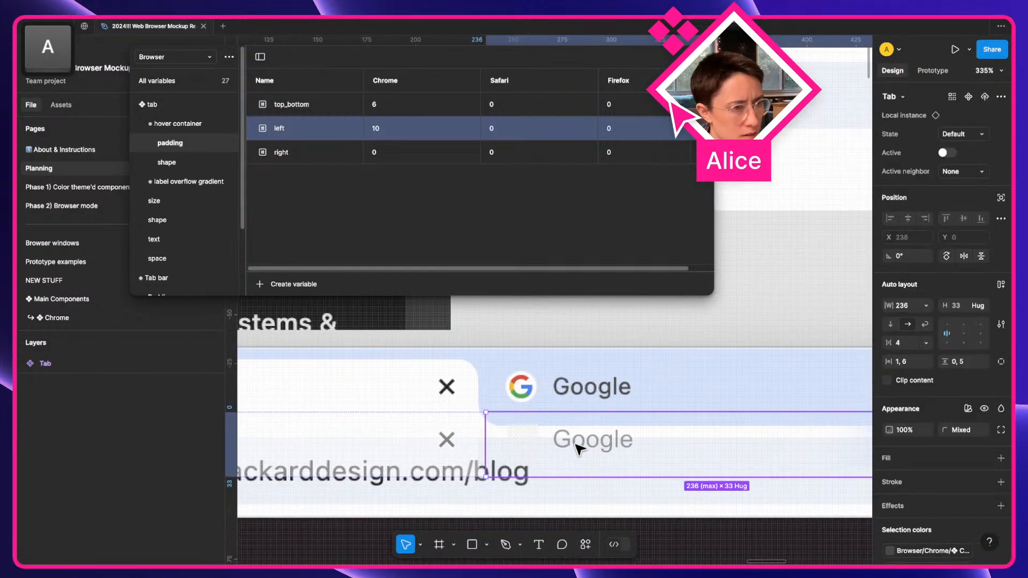
key("shift+a")
key("shift+Up")
key("shift+Up")
key("shift+Up")
key("shift+Up")
key("shift+Down")
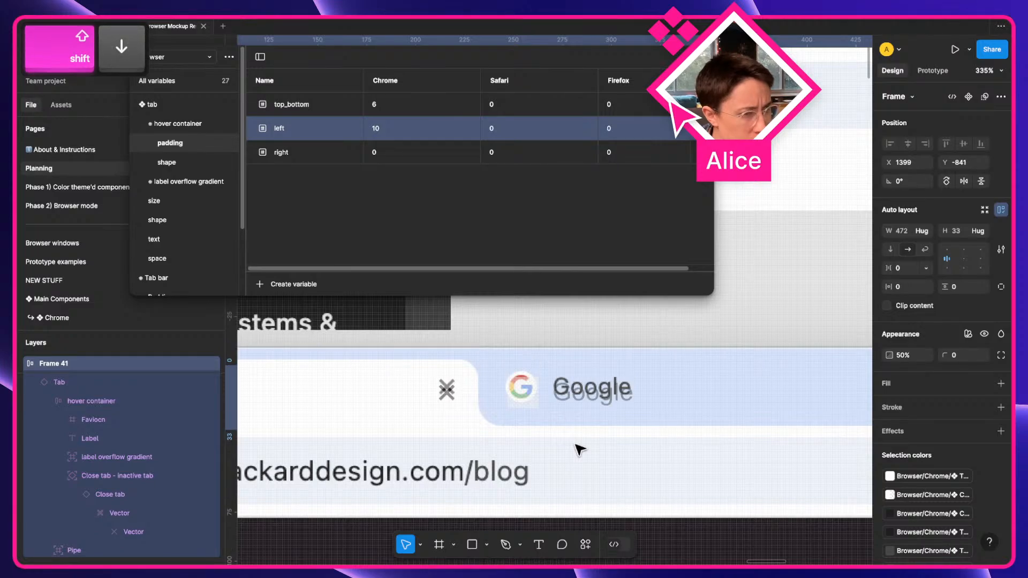
key("Up")
key("Up")
key("Up")
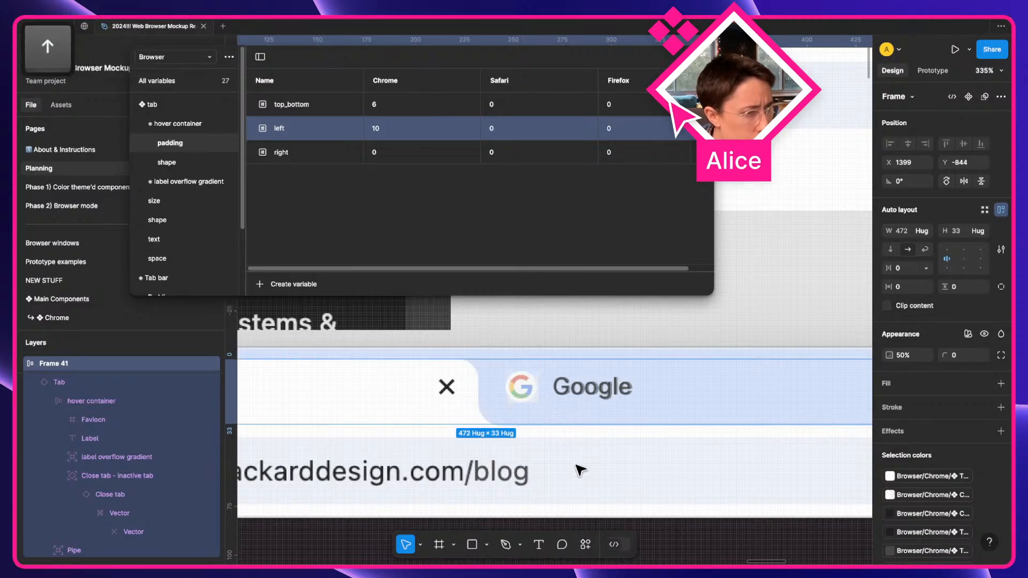
Raise Chrome's tab bottom:default size variable from 5 to 6.
scroll(654, 441, "right", 5)
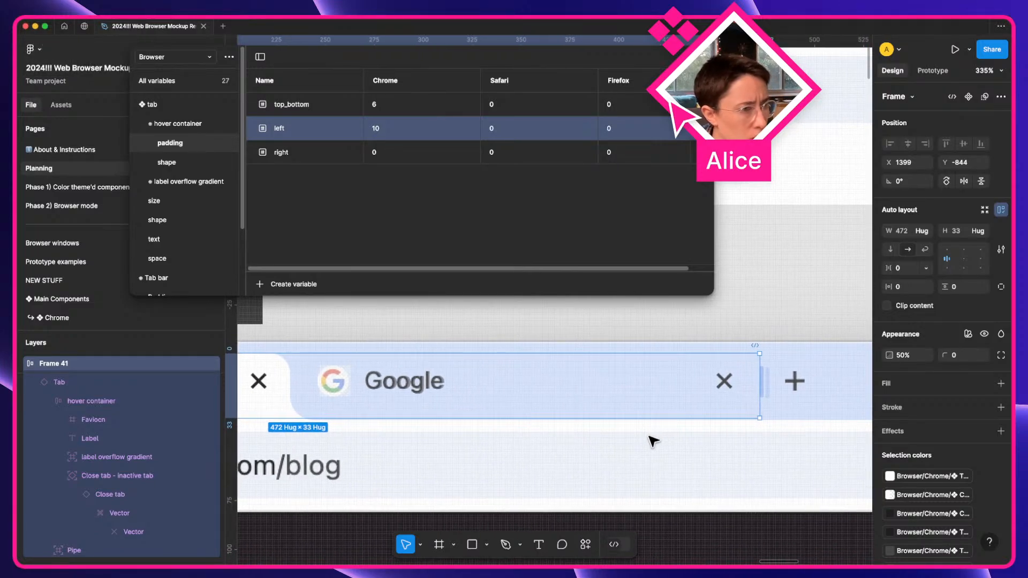
scroll(633, 439, "left", 1)
scroll(634, 439, "left", 8)
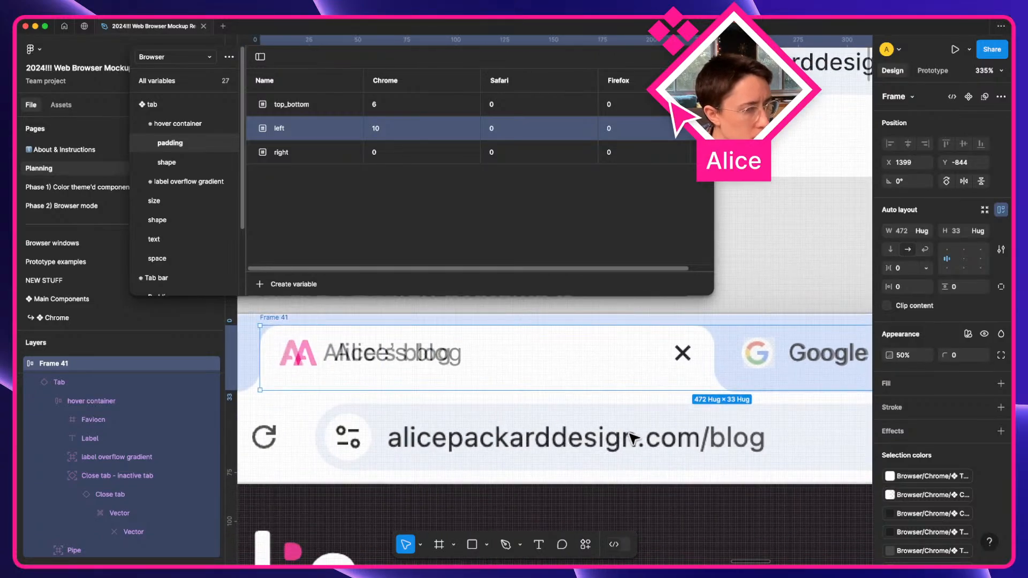
scroll(632, 436, "right", 6)
scroll(632, 368, "up", 3)
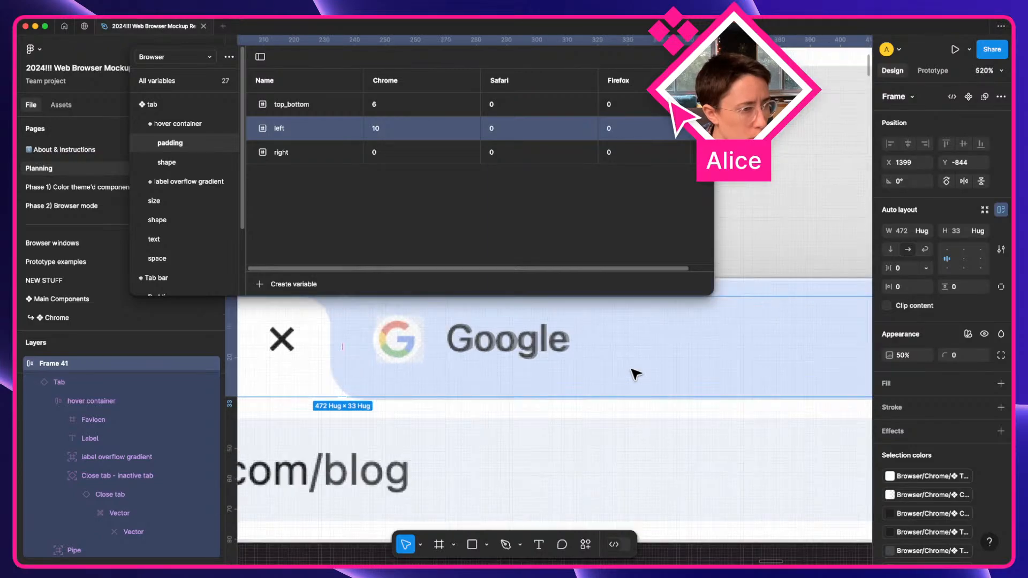
scroll(635, 375, "up", 1)
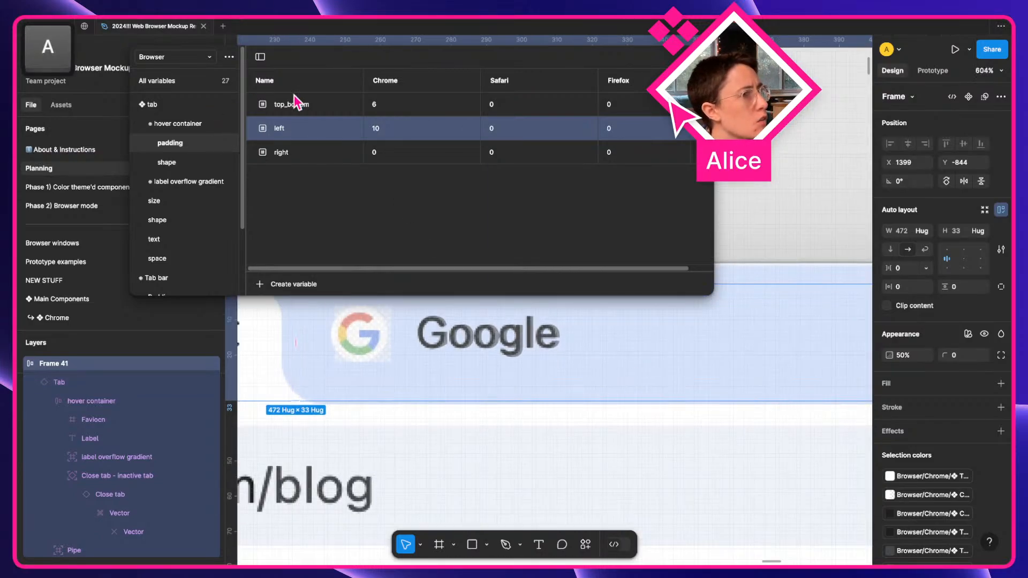
left_click(173, 110)
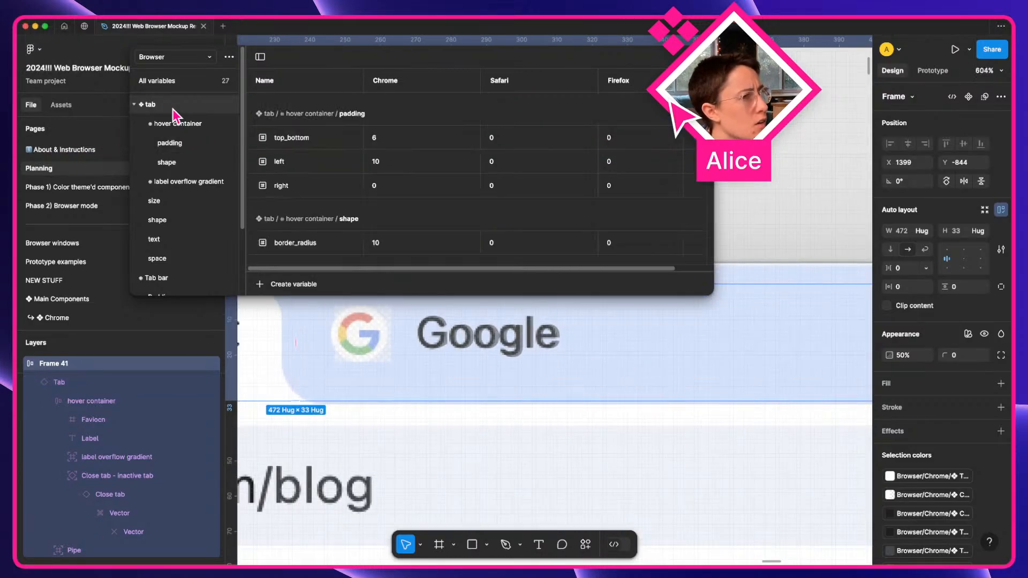
scroll(373, 133, "down", 3)
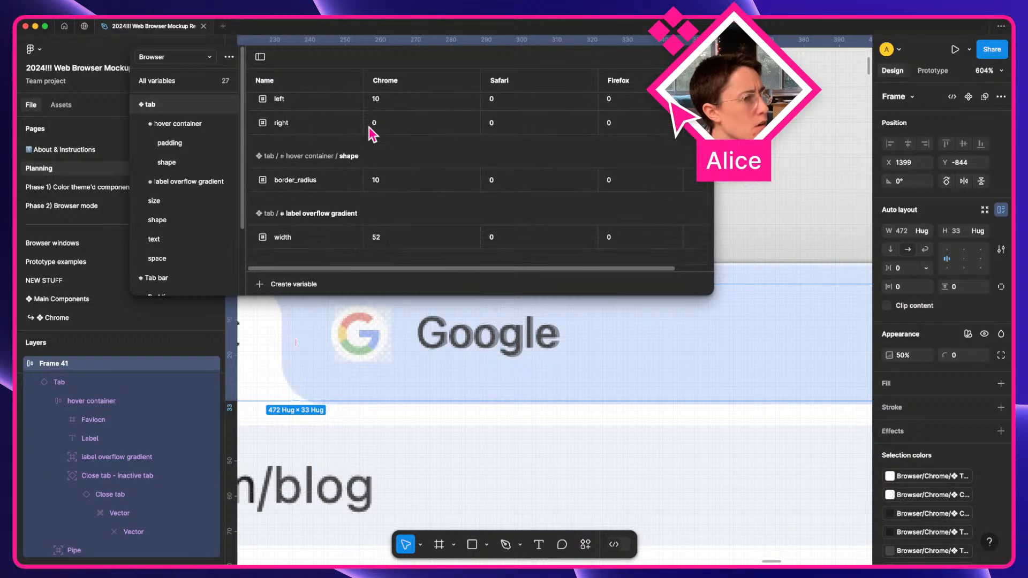
scroll(294, 137, "up", 3)
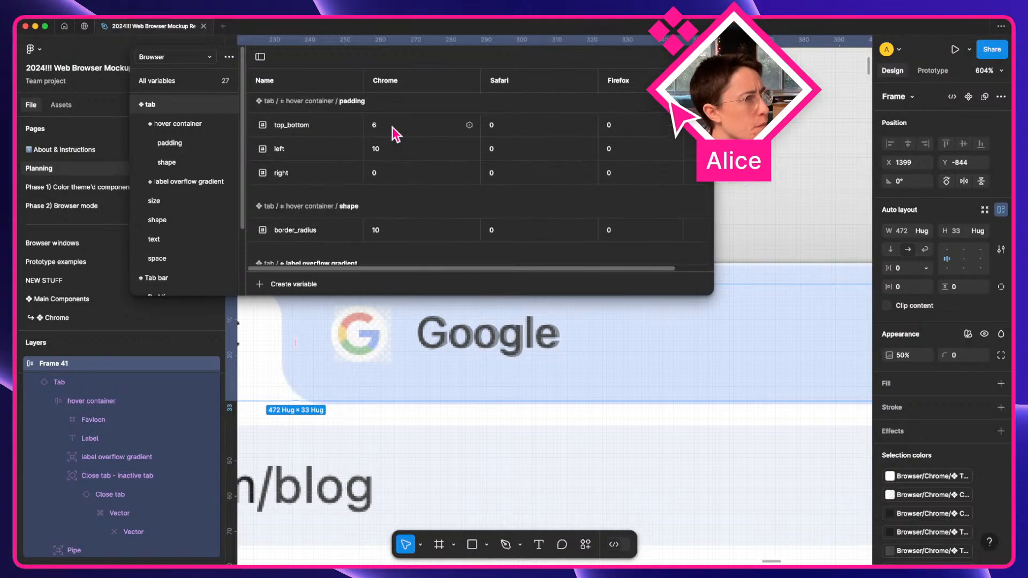
scroll(402, 138, "up", 1)
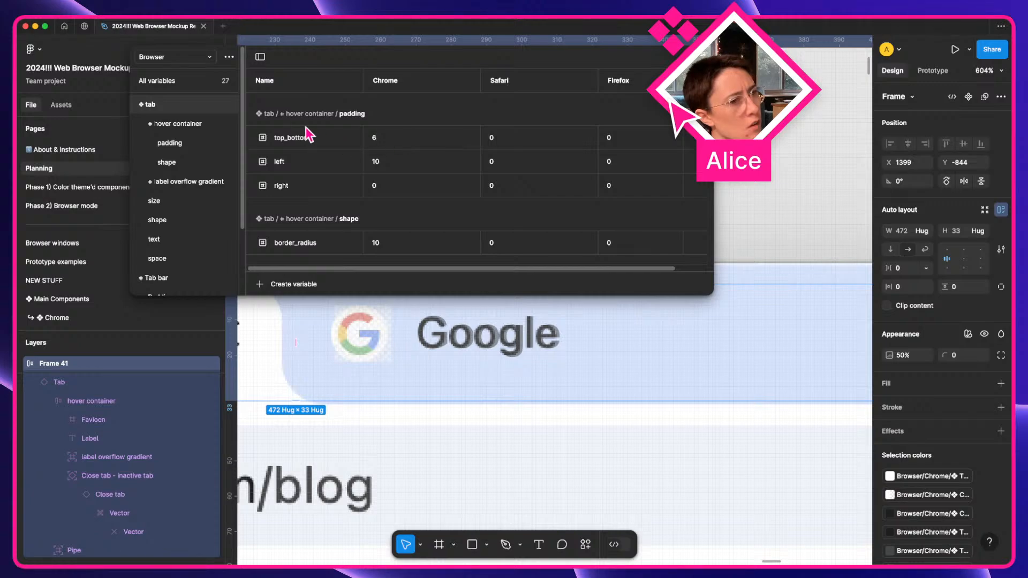
left_click(181, 204)
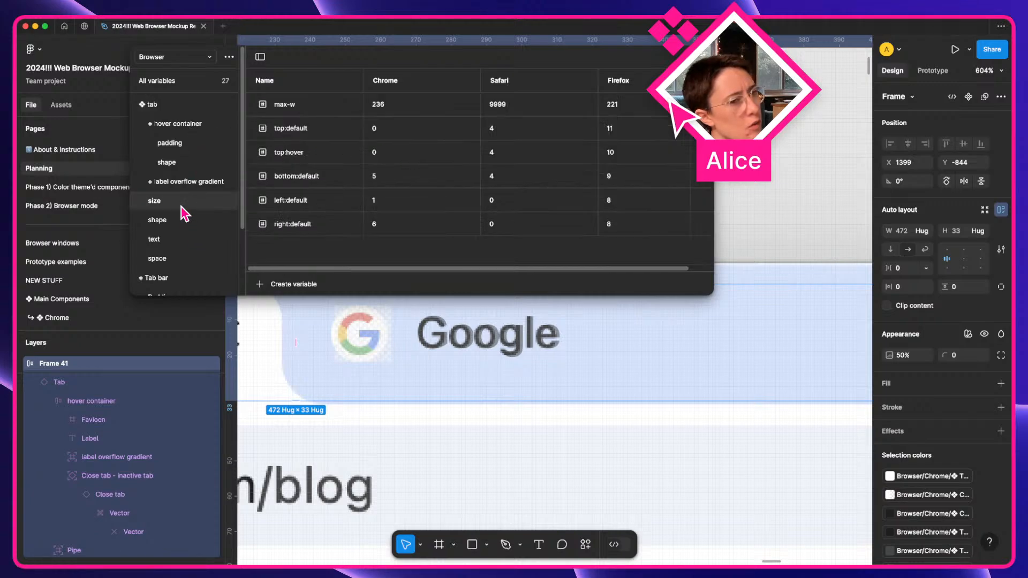
left_click(429, 182)
key("Up")
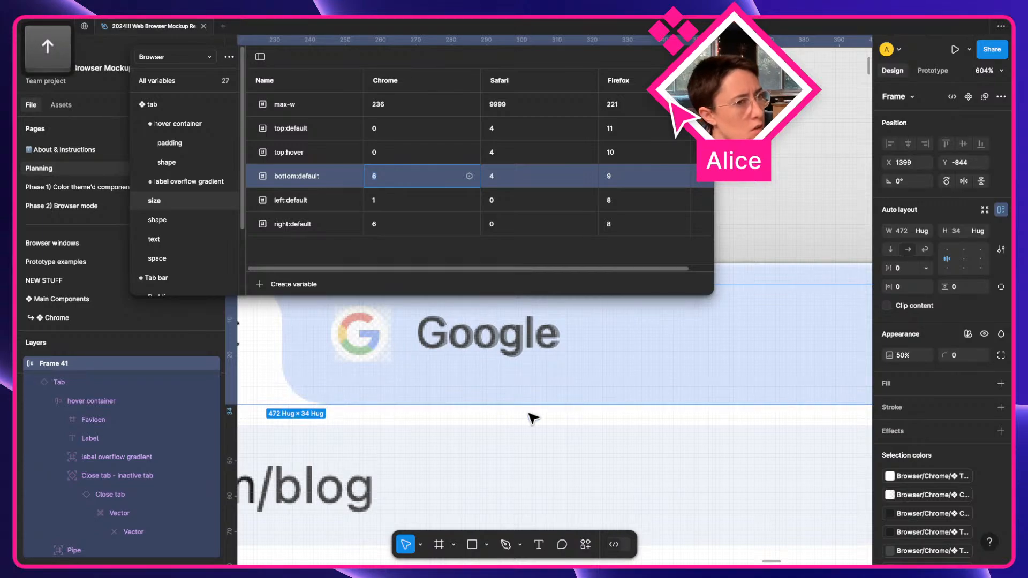
Select the divider pipe beside the Google tab.
scroll(528, 412, "down", 4)
scroll(528, 412, "right", 4)
scroll(533, 418, "left", 5)
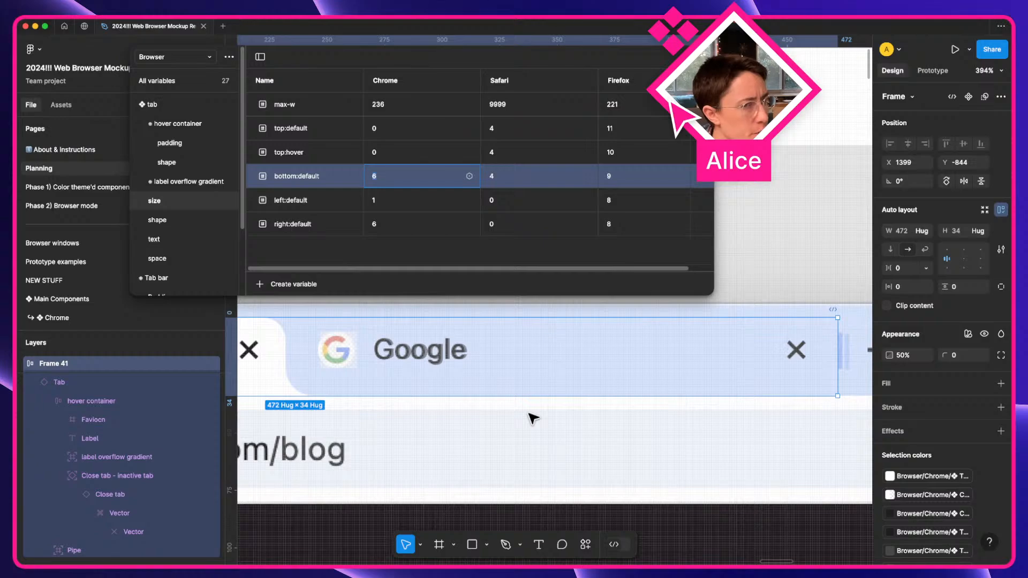
scroll(533, 419, "right", 5)
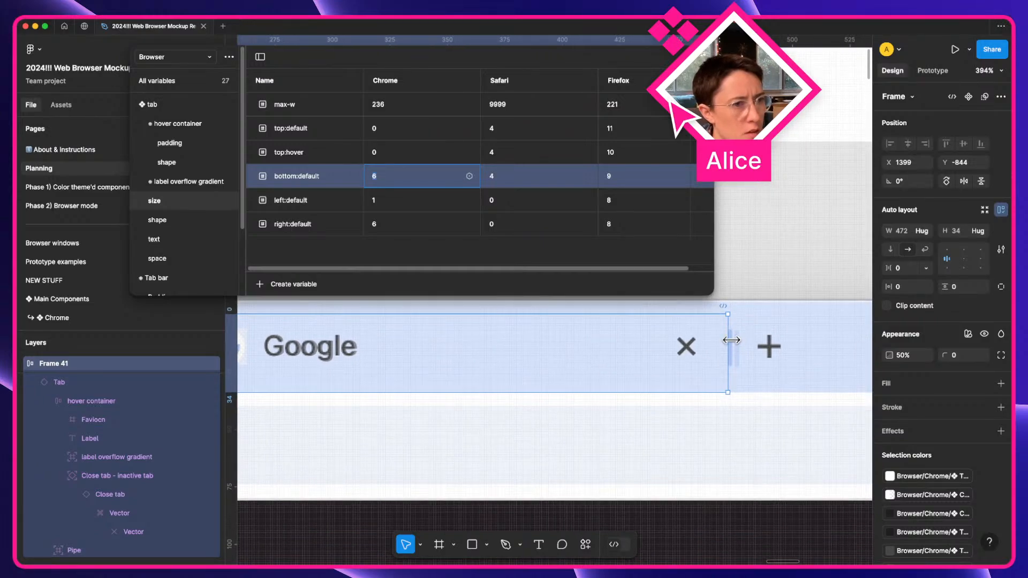
scroll(740, 344, "up", 5)
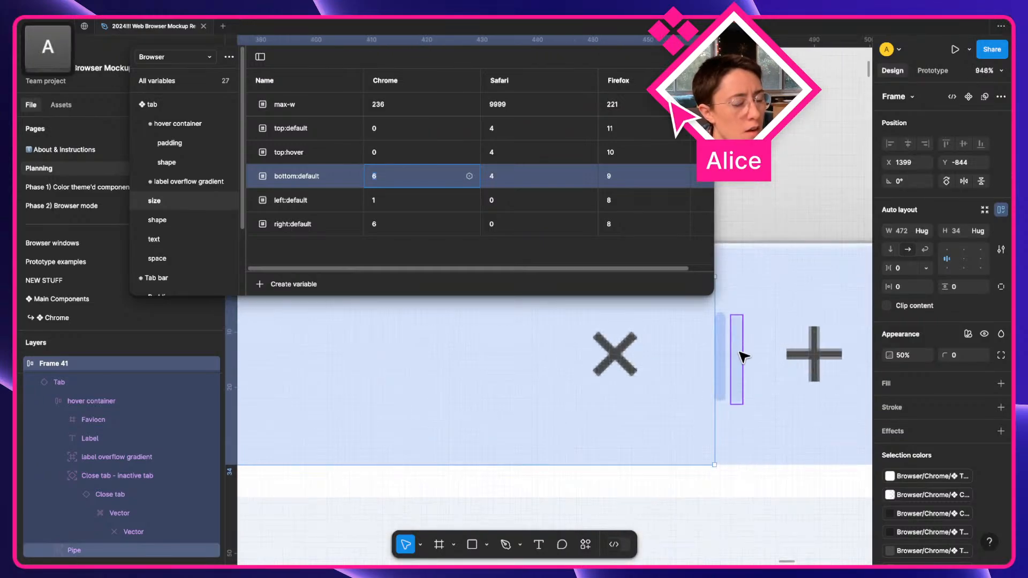
left_click(742, 356)
In the main Tab component, shift both divider pipes left to X 118.
right_click(743, 355)
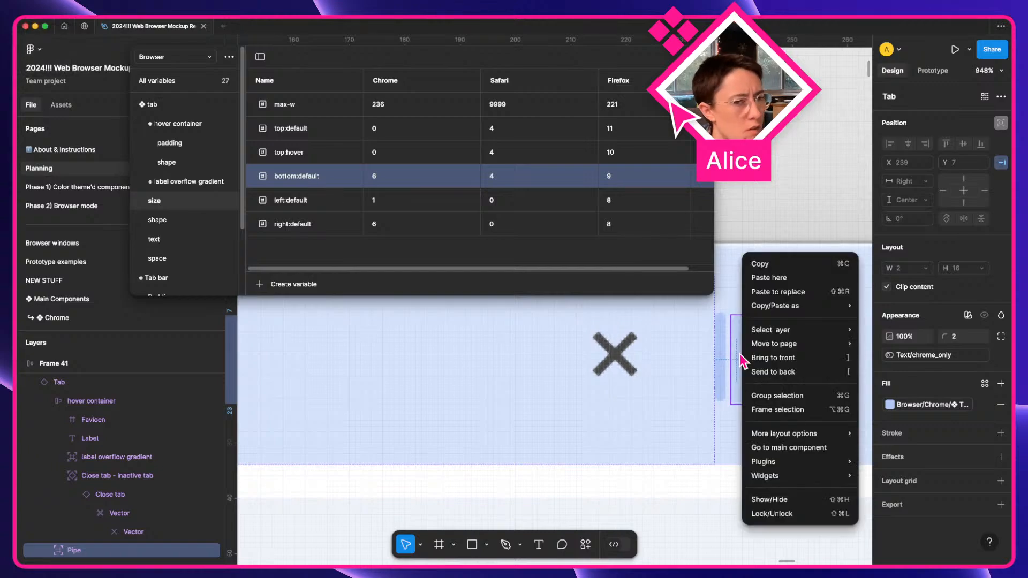
left_click(780, 449)
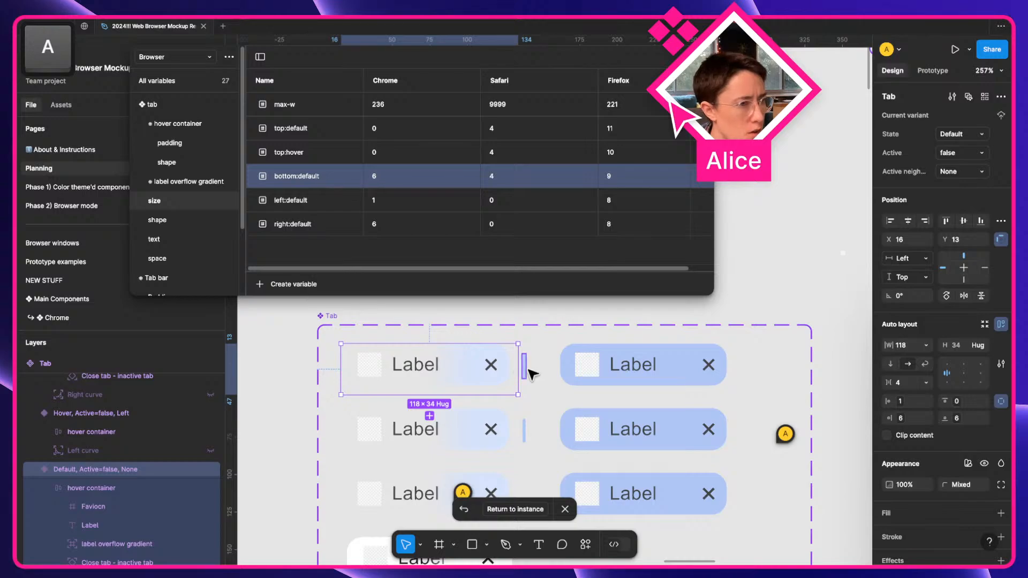
left_click(525, 368)
left_click(524, 431, "shift")
scroll(735, 323, "right", 3)
scroll(735, 323, "right", 15)
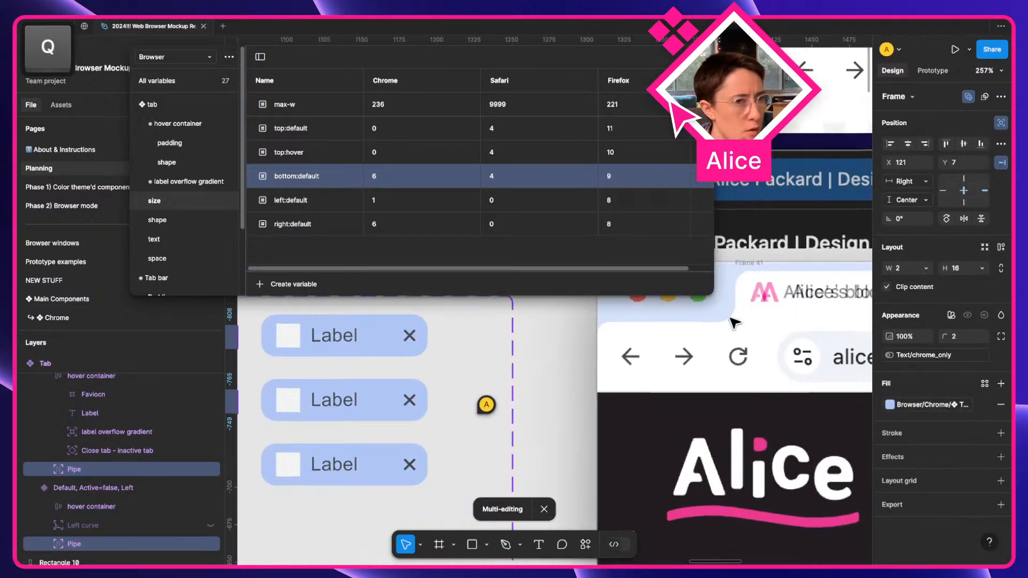
scroll(736, 323, "up", 5)
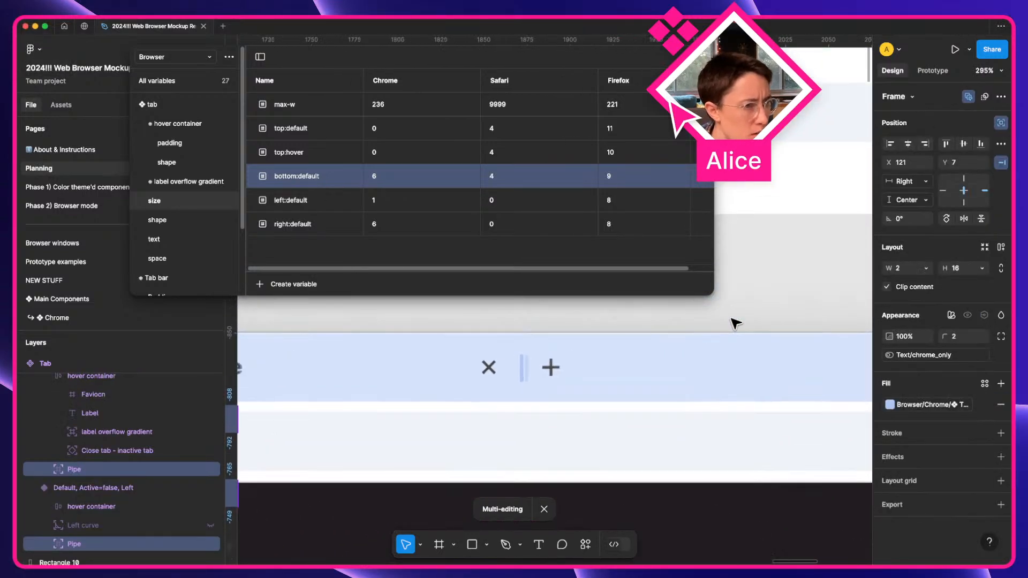
key("Left")
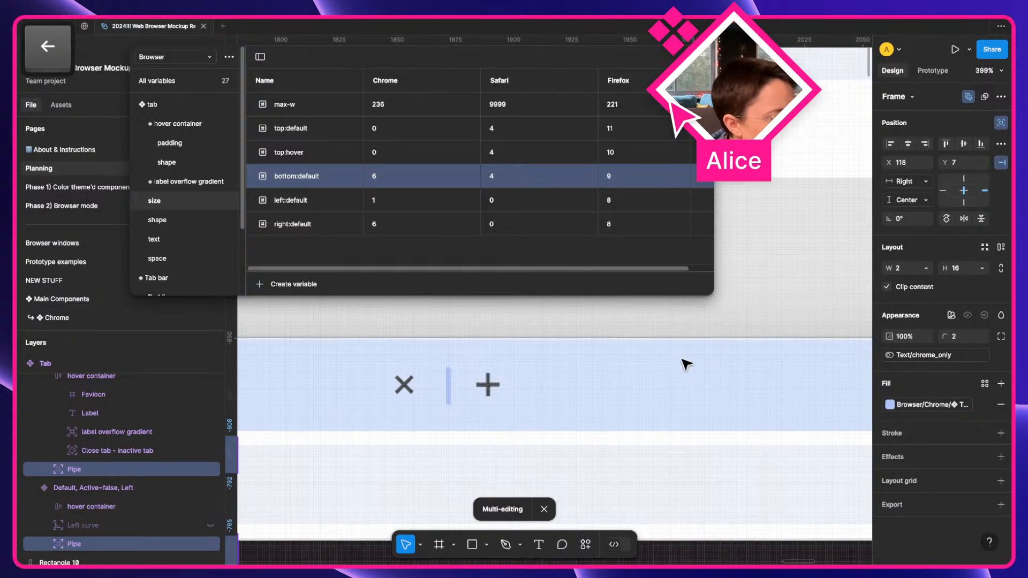
left_click(756, 272)
scroll(426, 397, "down", 6)
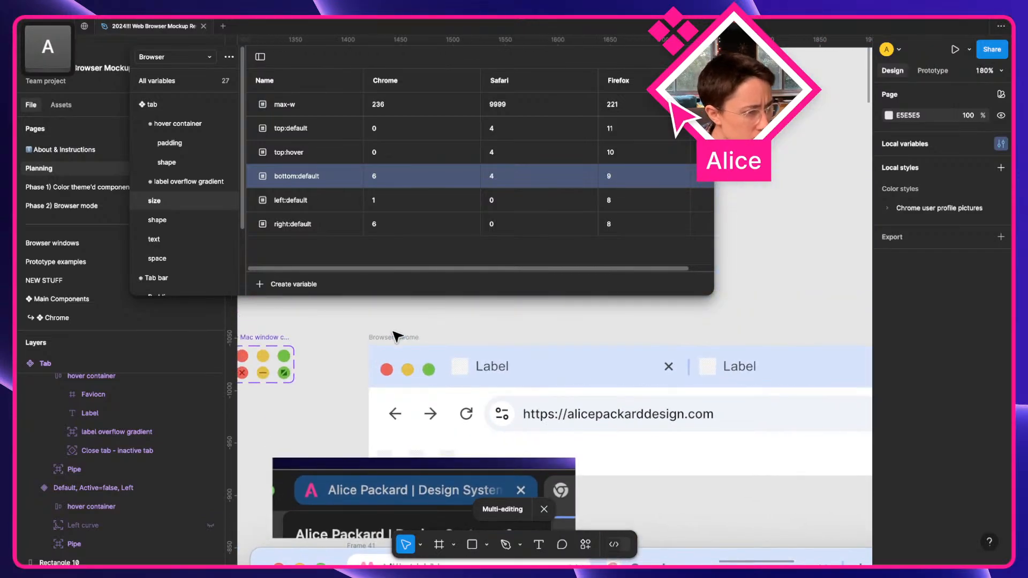
left_click(397, 336)
Preview the Browser chrome frame live and close the Variables window.
key("shift+space")
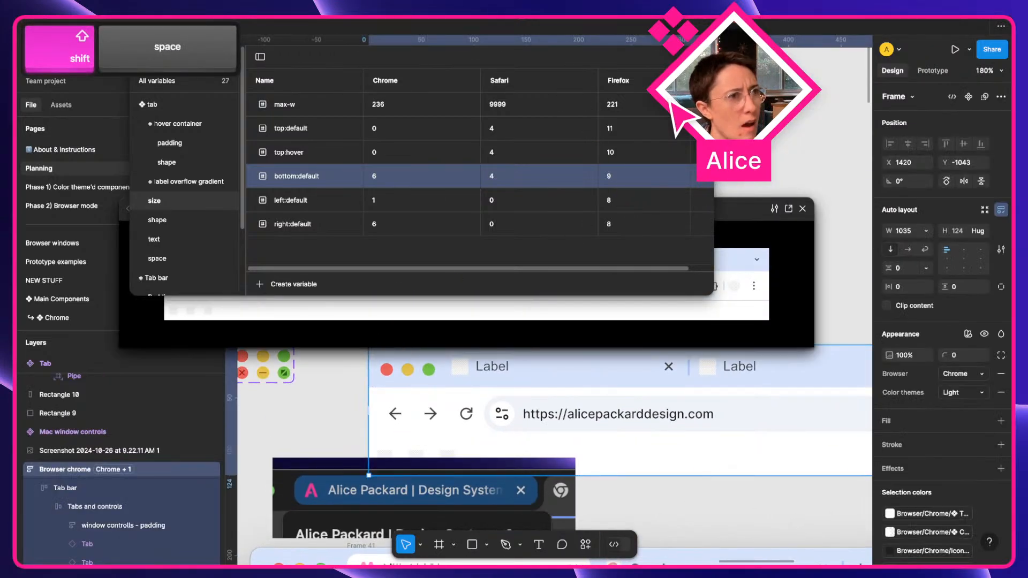
left_click(701, 57)
left_click_drag(661, 210, 592, 266)
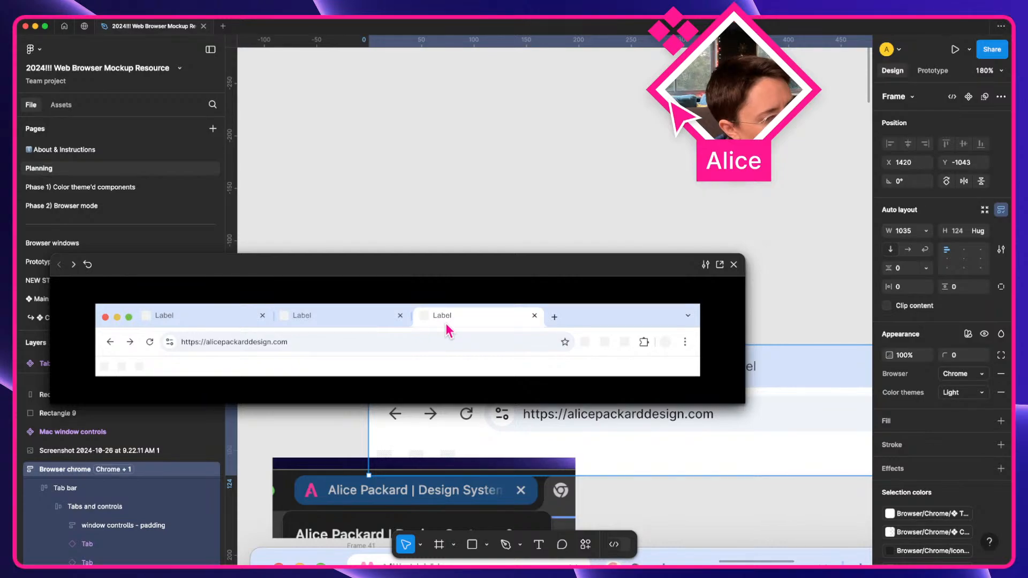
left_click(734, 265)
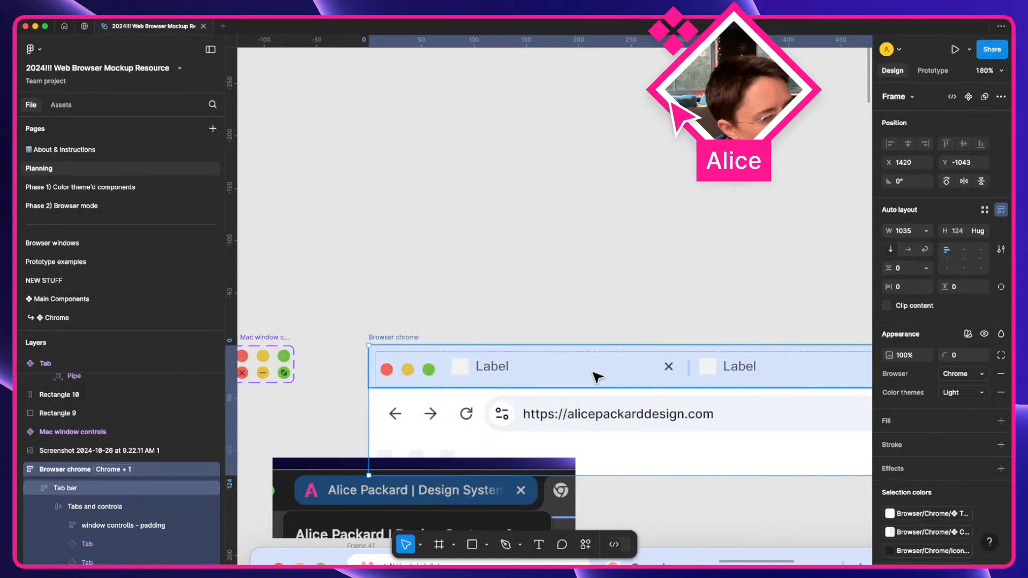
Drill down from the Tab bar to the second tab and a layer inside it.
scroll(717, 370, "right", 5)
left_click(717, 377)
left_click(718, 377)
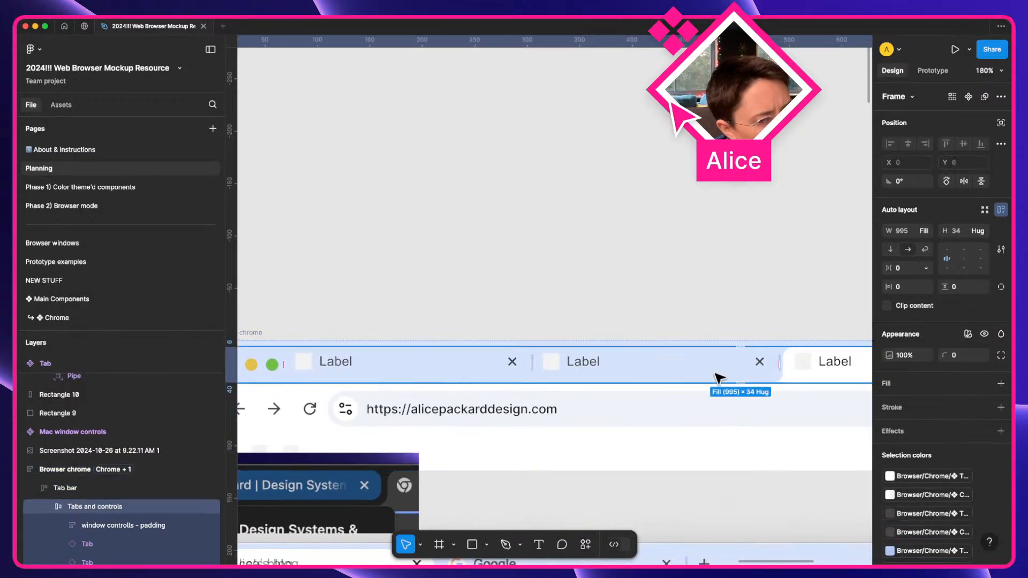
left_click(718, 378)
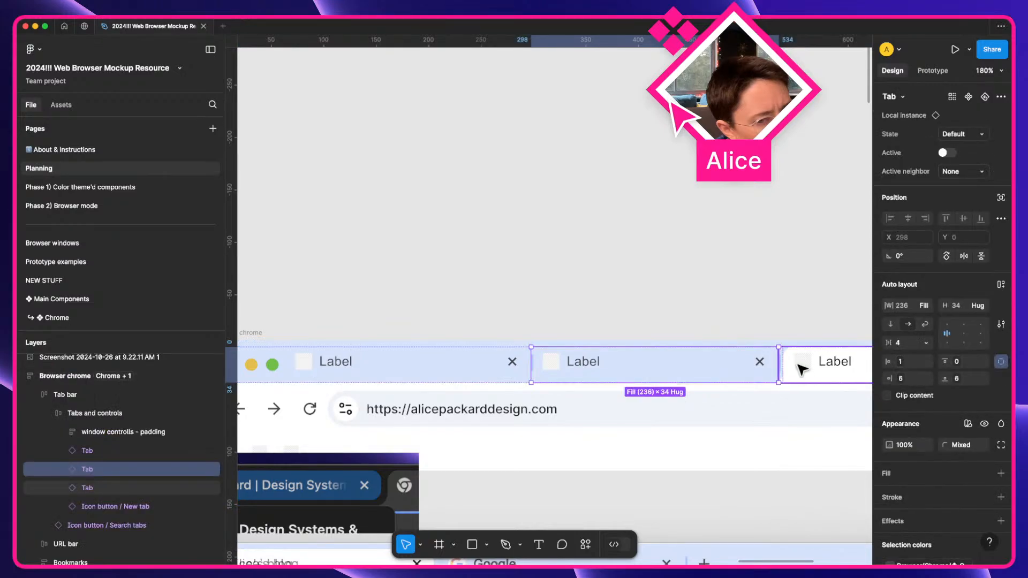
scroll(803, 370, "up", 5)
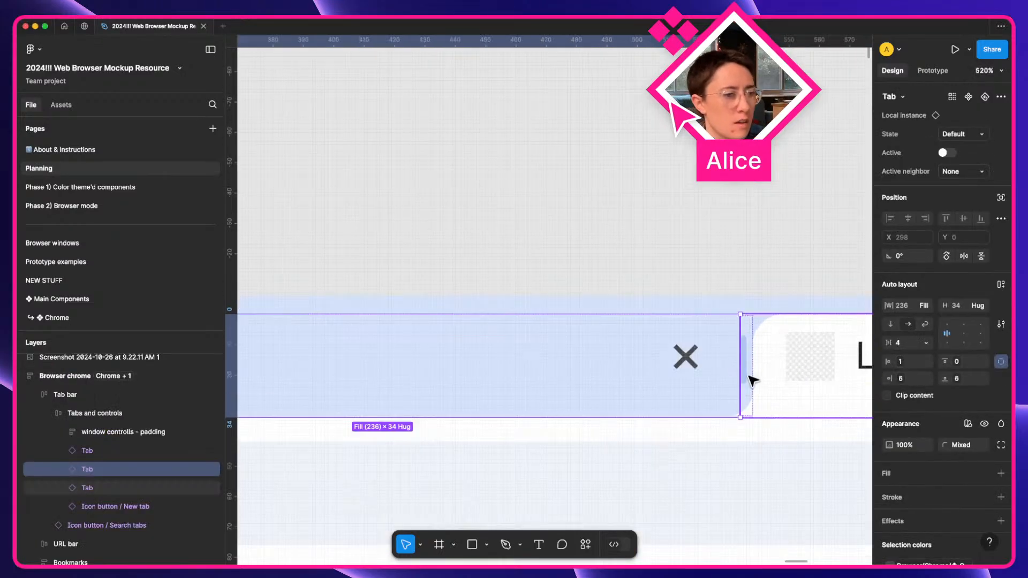
scroll(754, 380, "up", 2)
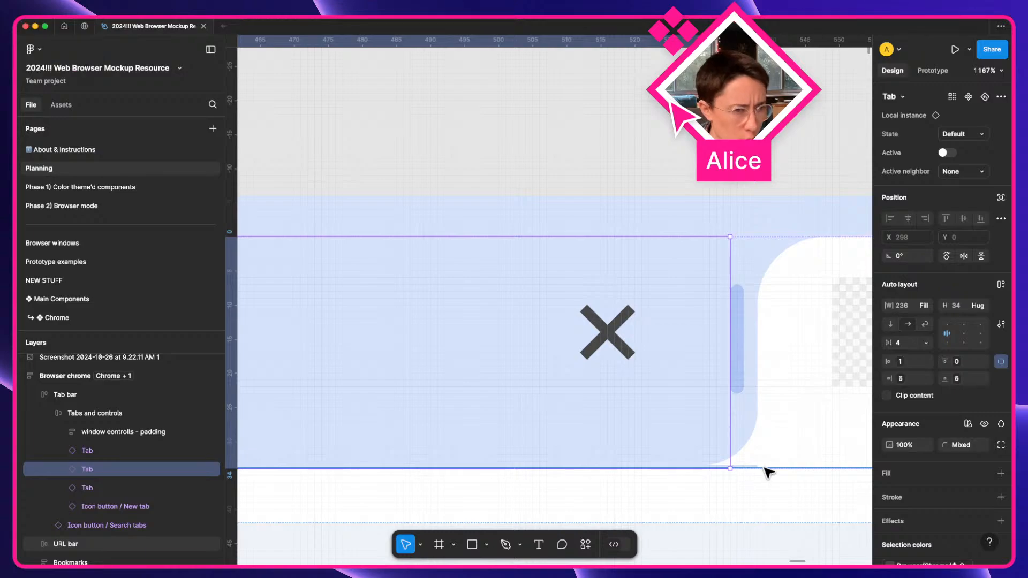
scroll(766, 470, "up", 3)
double_click(731, 460)
In the main Tab component, stretch the right curve container to 34 tall.
right_click(730, 459)
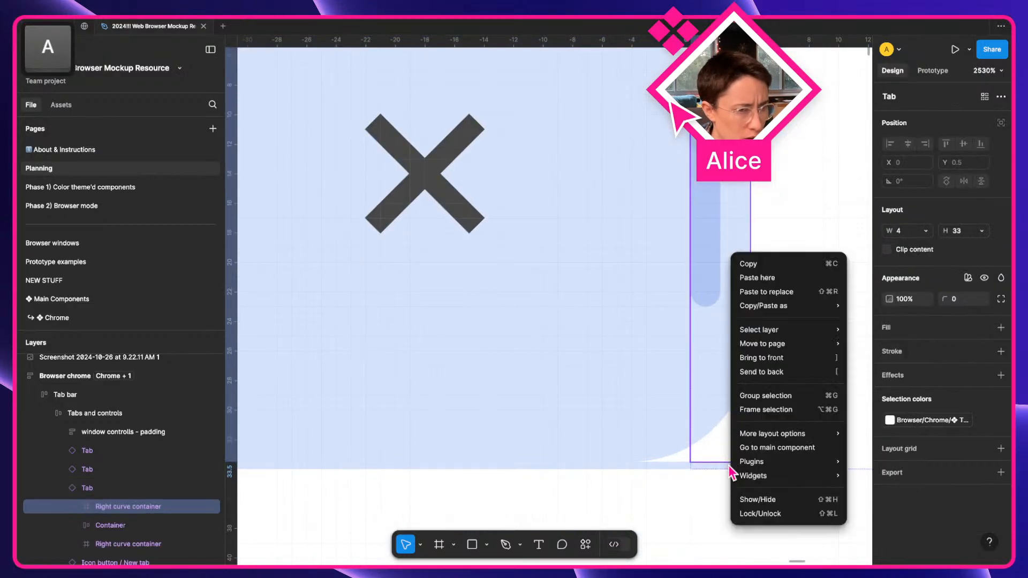
left_click(776, 449)
scroll(536, 364, "down", 2)
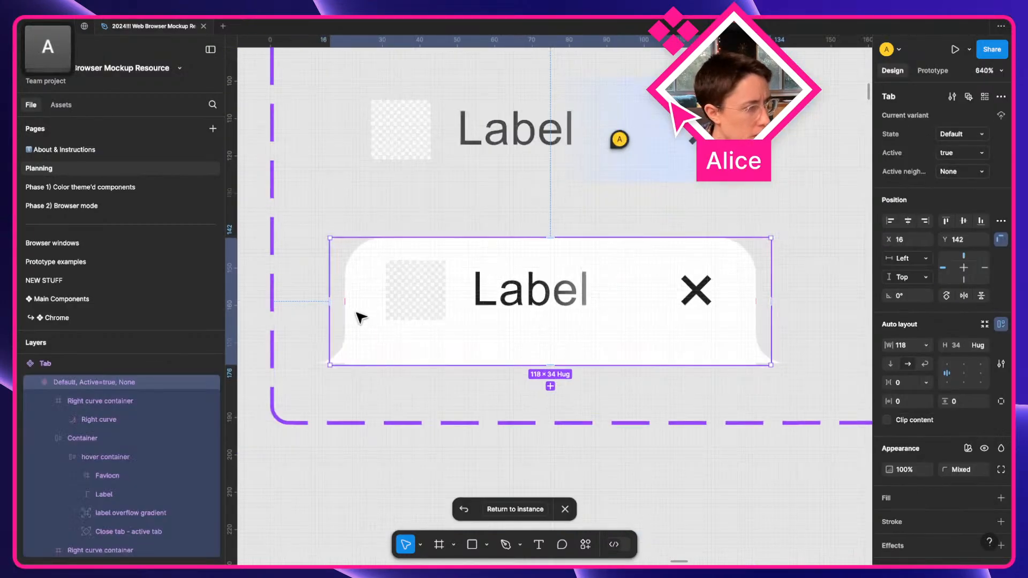
left_click(346, 341)
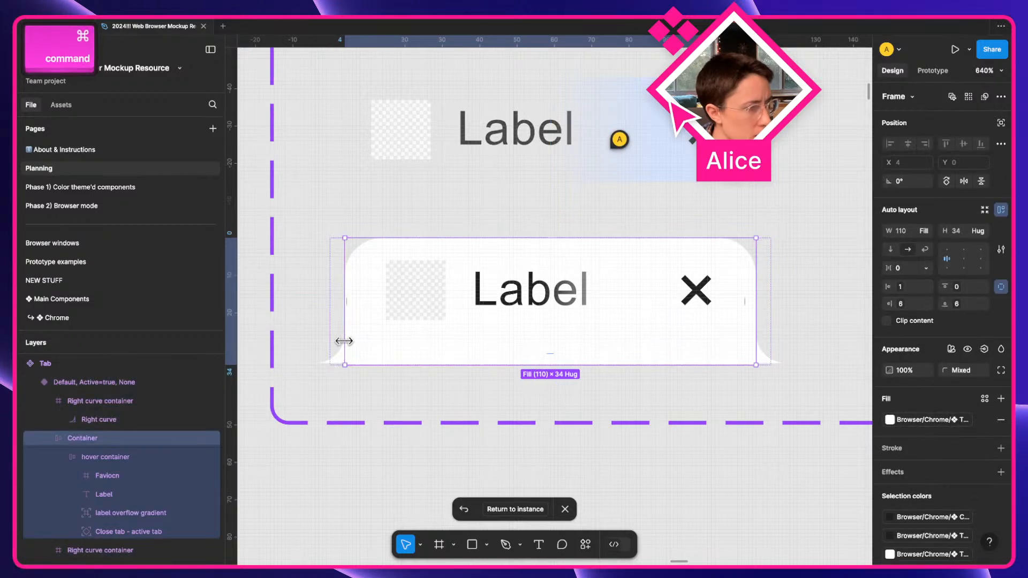
left_click(340, 349)
mouse_move(338, 363)
left_mouse_down()
mouse_move(338, 351)
mouse_move(337, 363)
left_mouse_up()
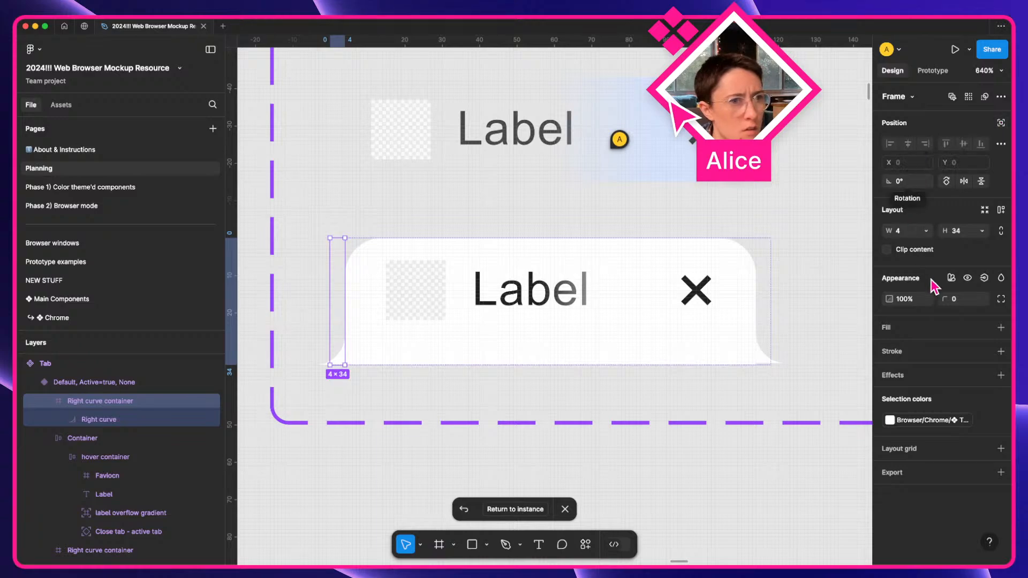
left_click(766, 310)
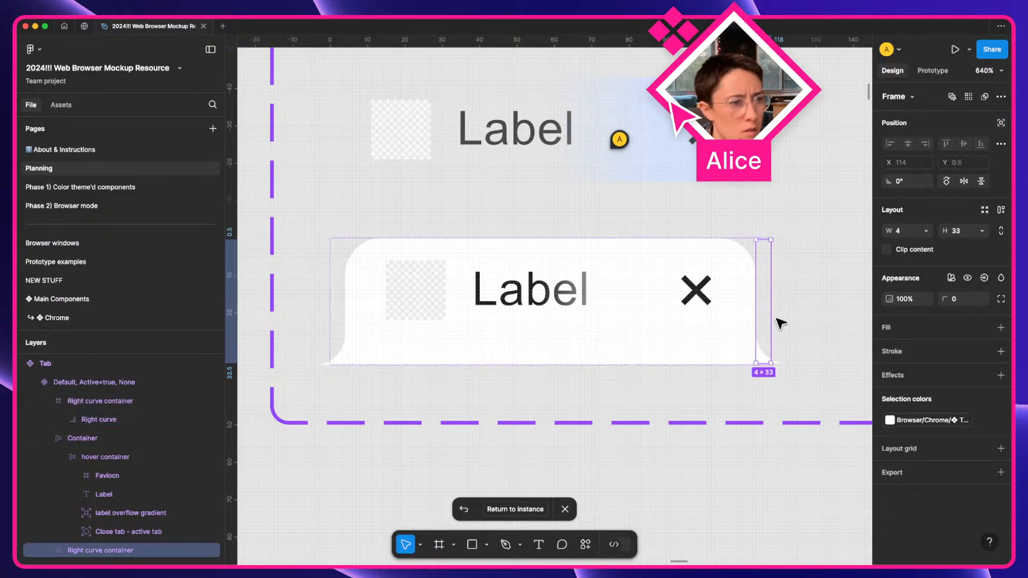
left_click_drag(763, 360, 763, 363)
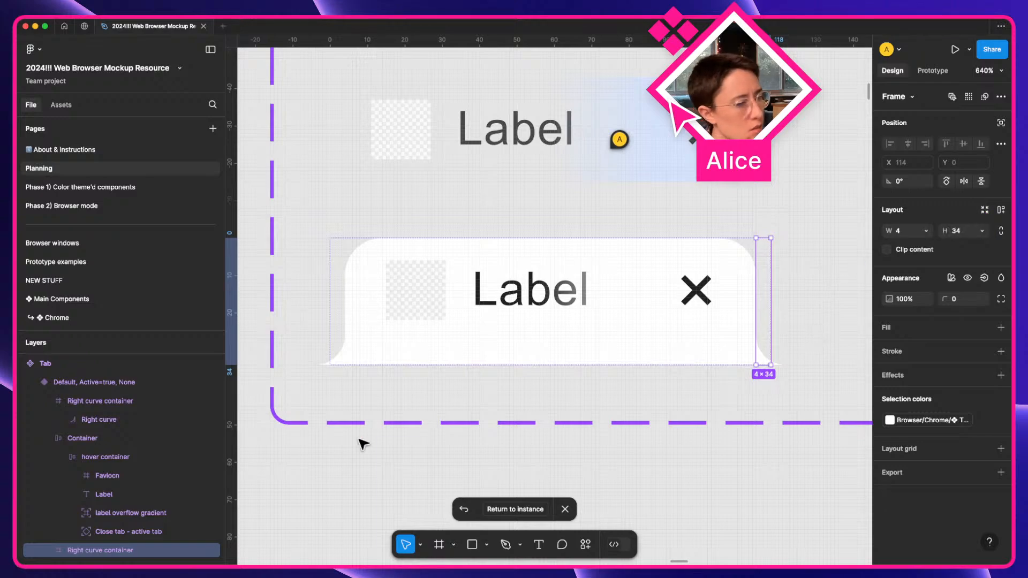
Give the right curve containers auto layout with hug width and fill height.
left_click(1001, 211)
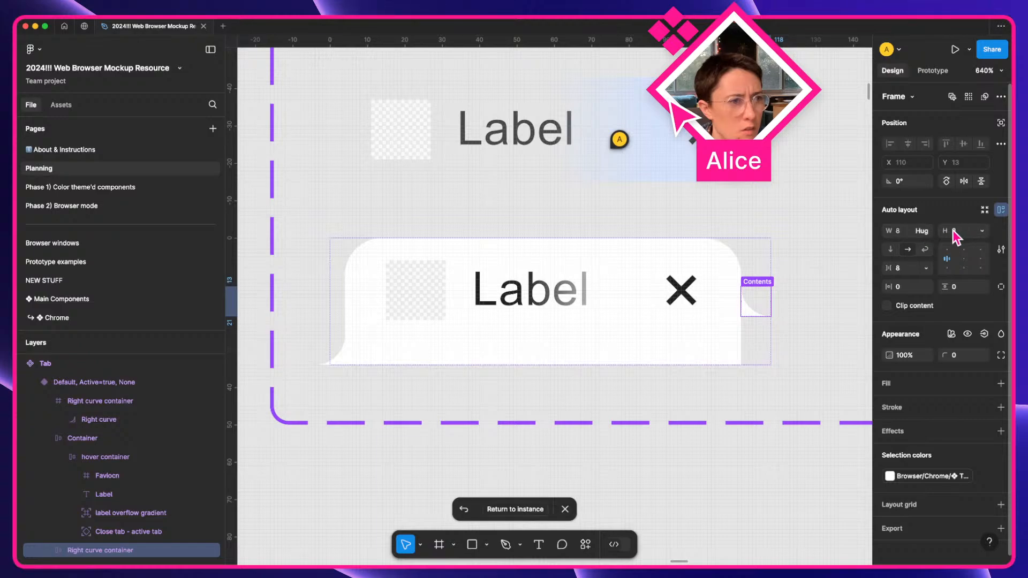
left_click(924, 232)
left_click(931, 236)
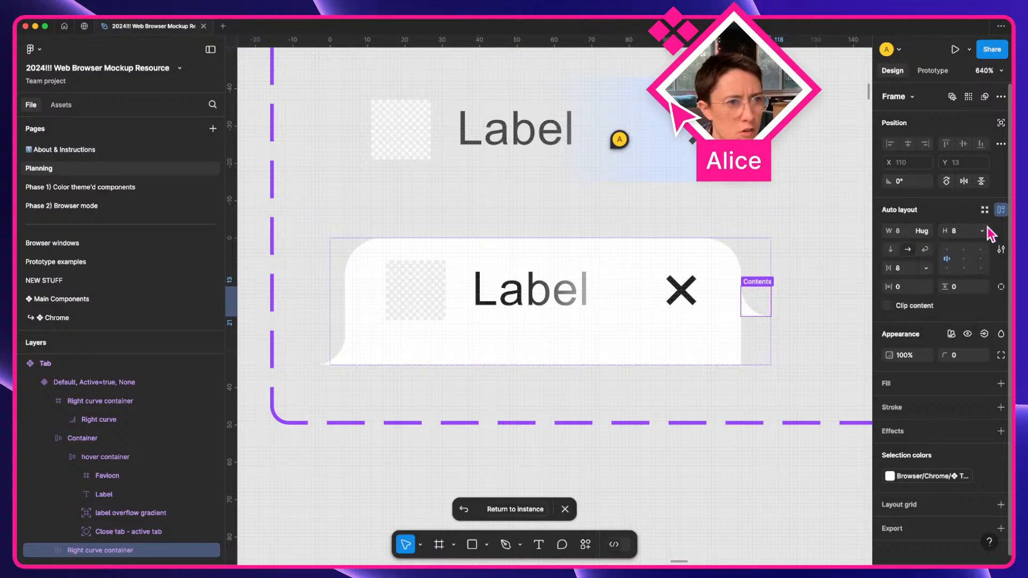
left_click(983, 230)
left_click(944, 244)
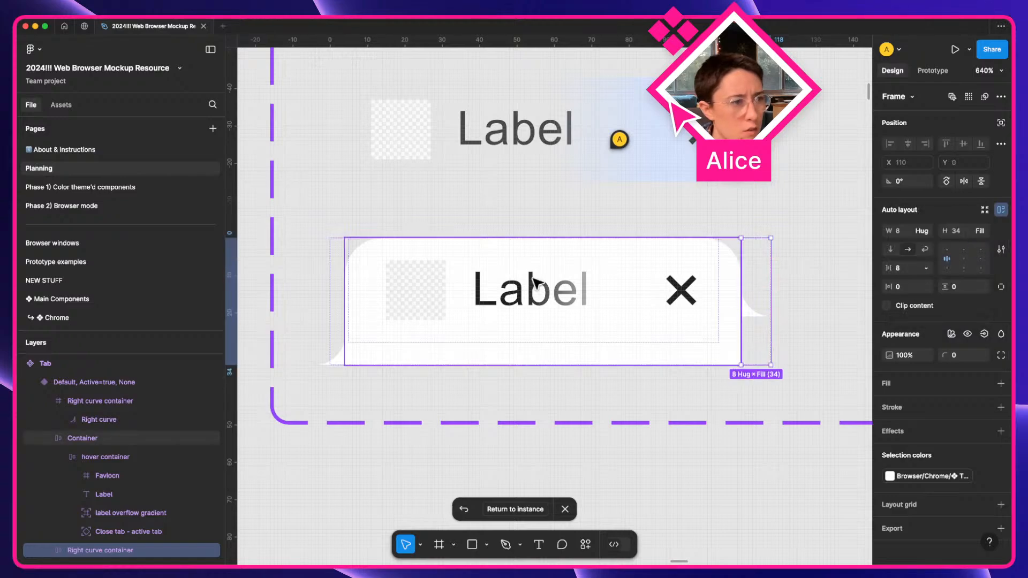
left_click(333, 324)
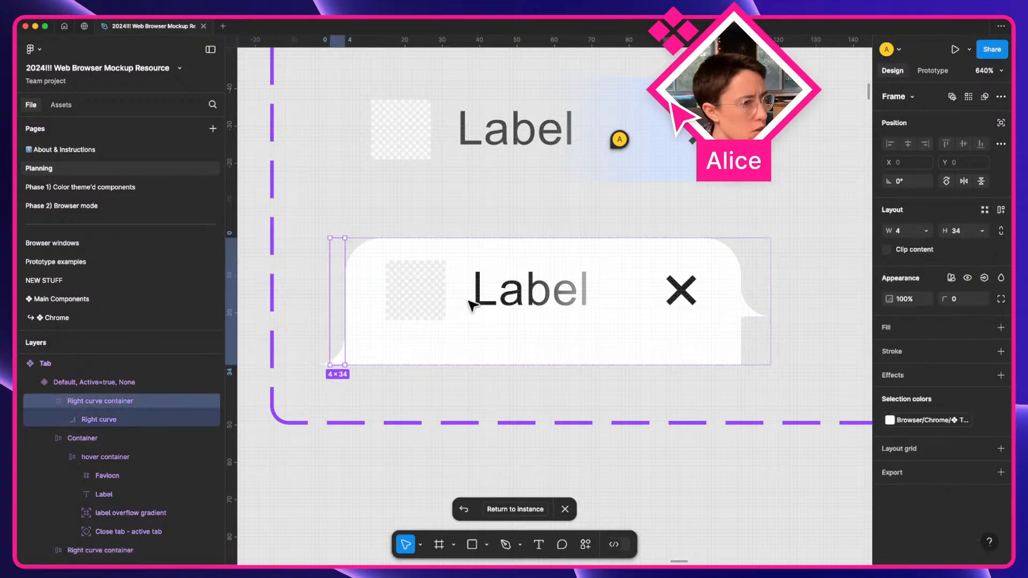
left_click(983, 231)
left_click(986, 247)
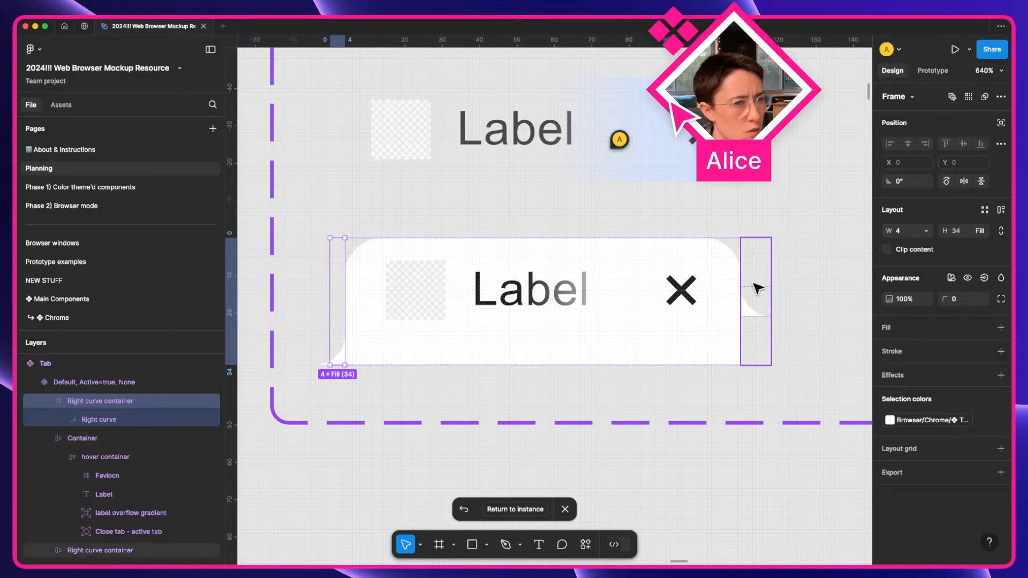
Pin the right curve to the container's bottom, then duplicate the container.
left_click(755, 310, "super")
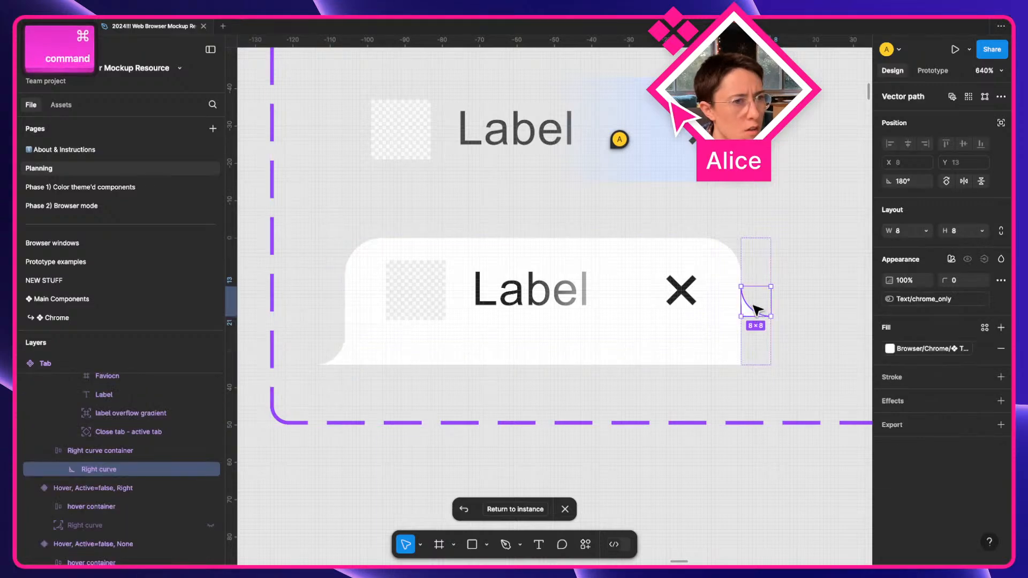
left_click(339, 348, "shift+super")
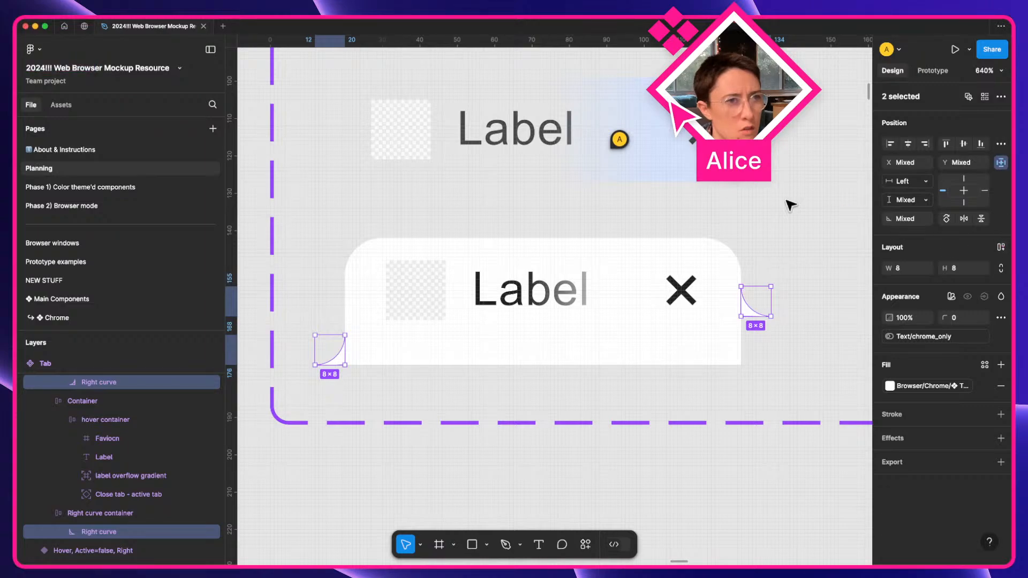
double_click(750, 310)
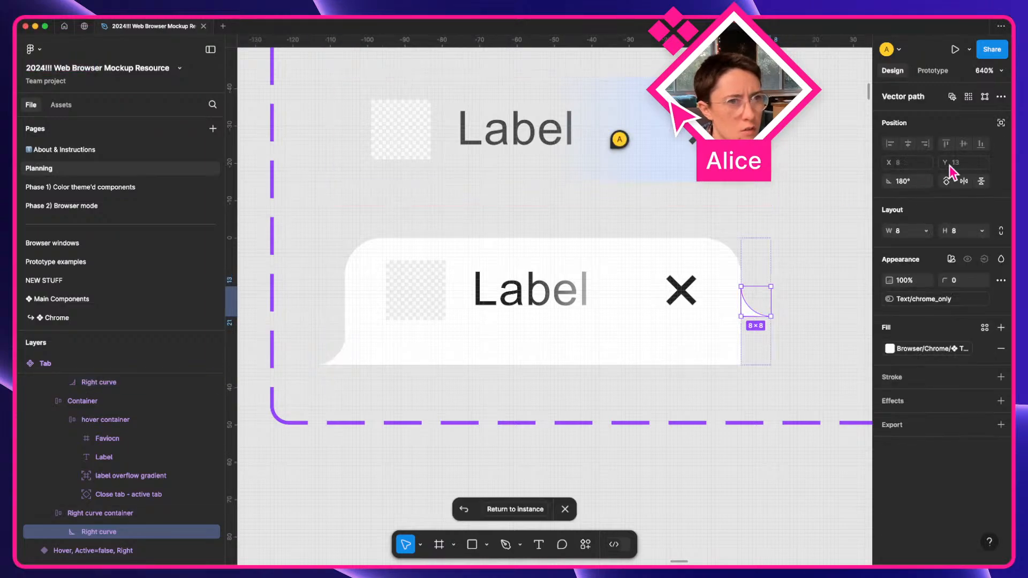
left_click(1001, 123)
left_click(765, 248)
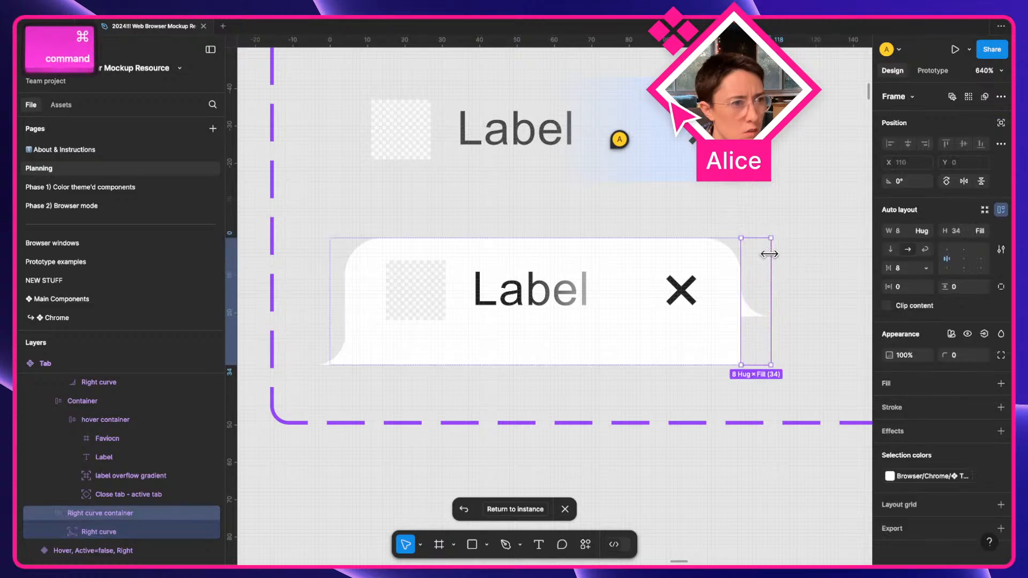
left_click_drag(770, 255, 758, 259)
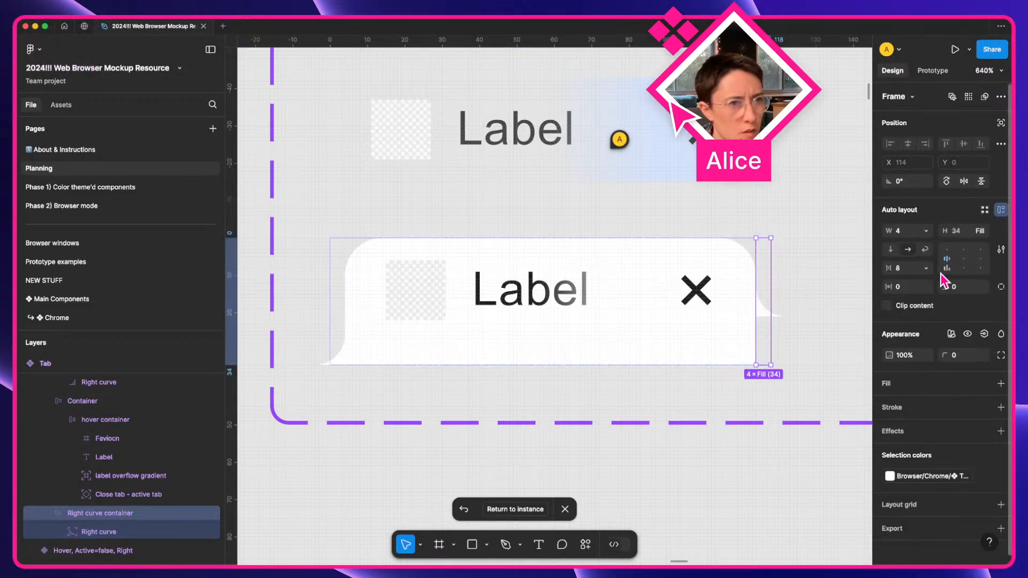
left_click(766, 315, "super")
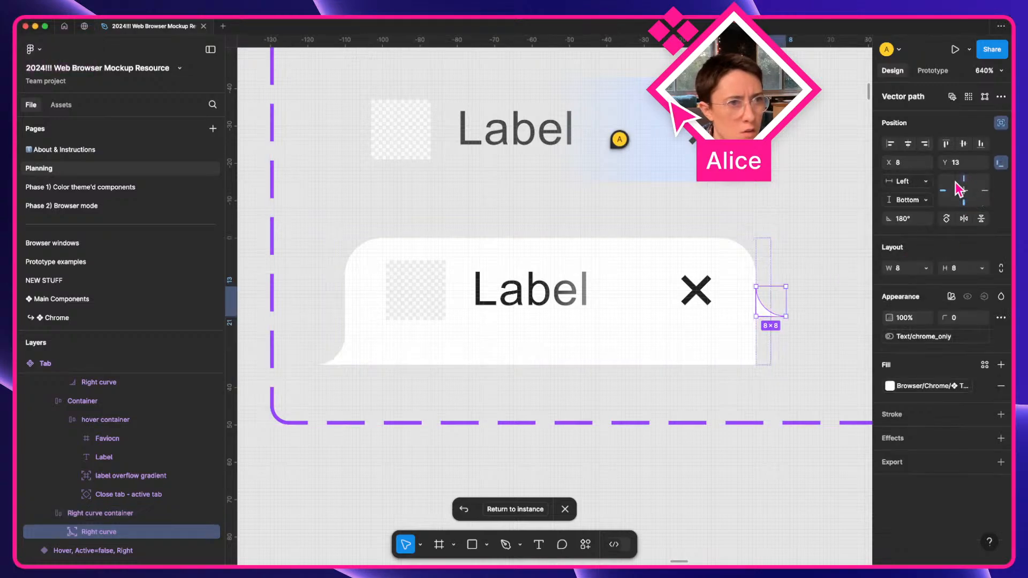
left_click(981, 145)
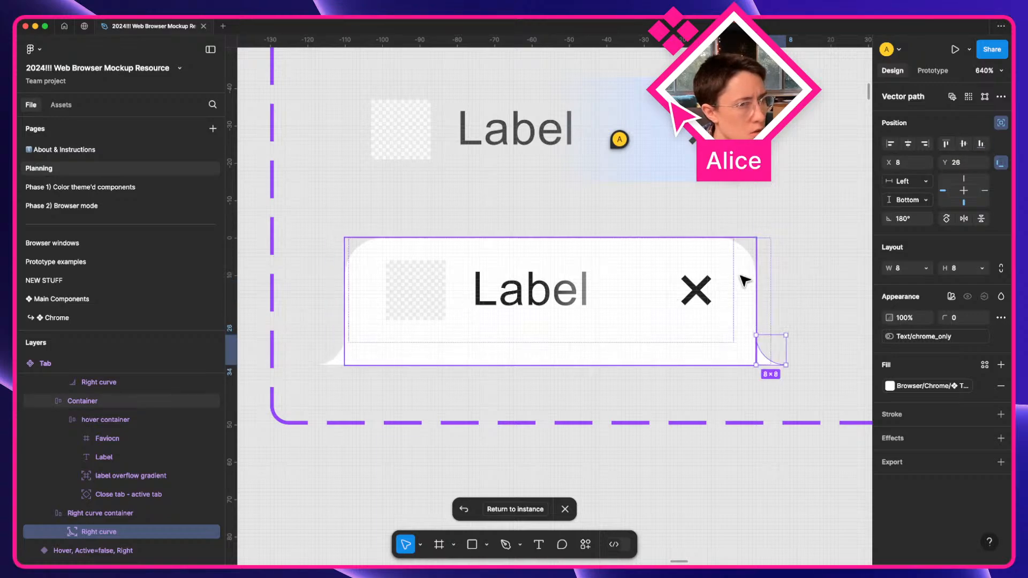
left_click(769, 273)
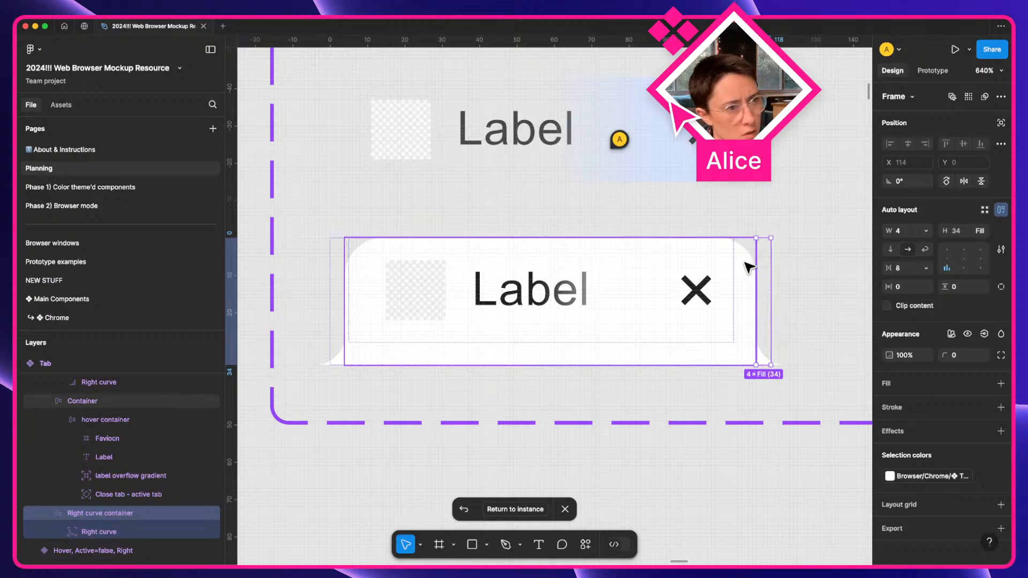
key("super+d")
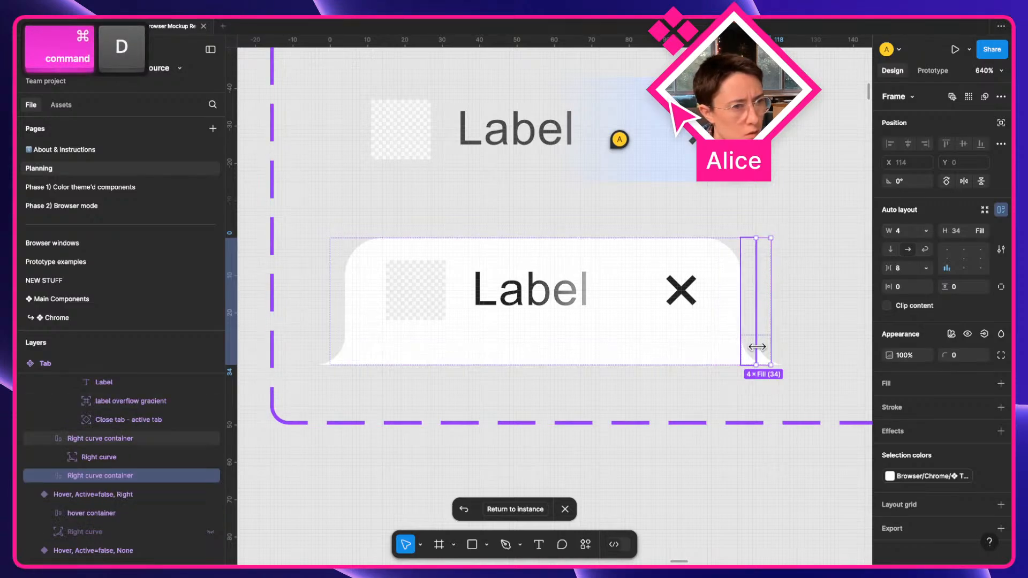
Flip the copied curve horizontally, anchor it right, and move the copy to the tab's left end.
left_click(766, 355, "super")
key("shift+h")
key("shift+h")
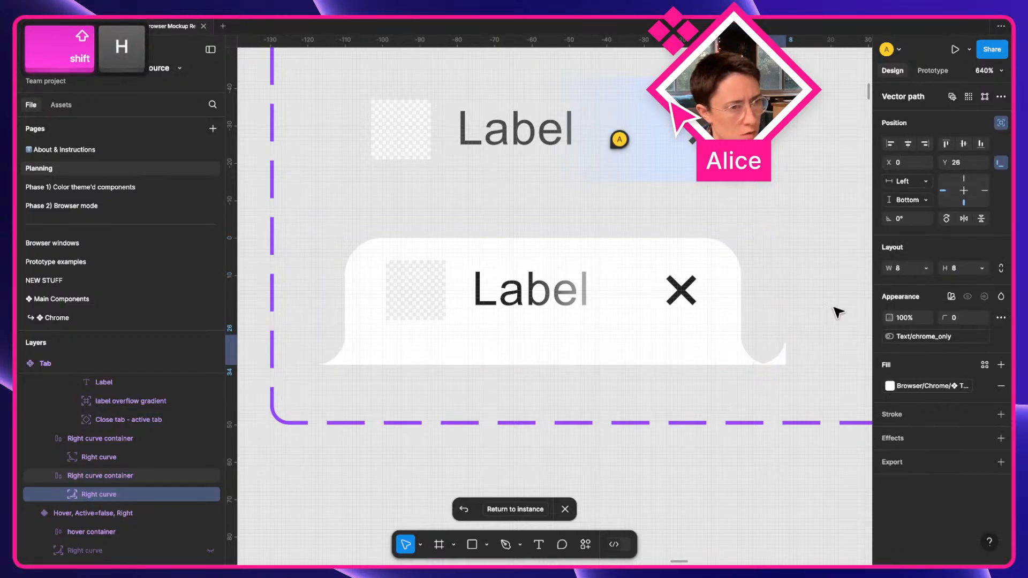
left_click(986, 193)
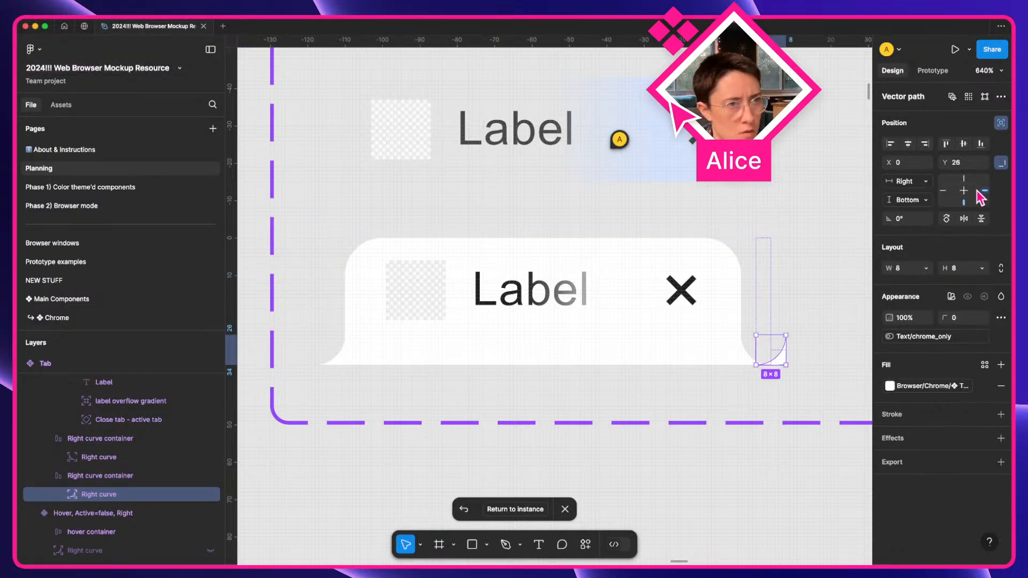
left_click(925, 144)
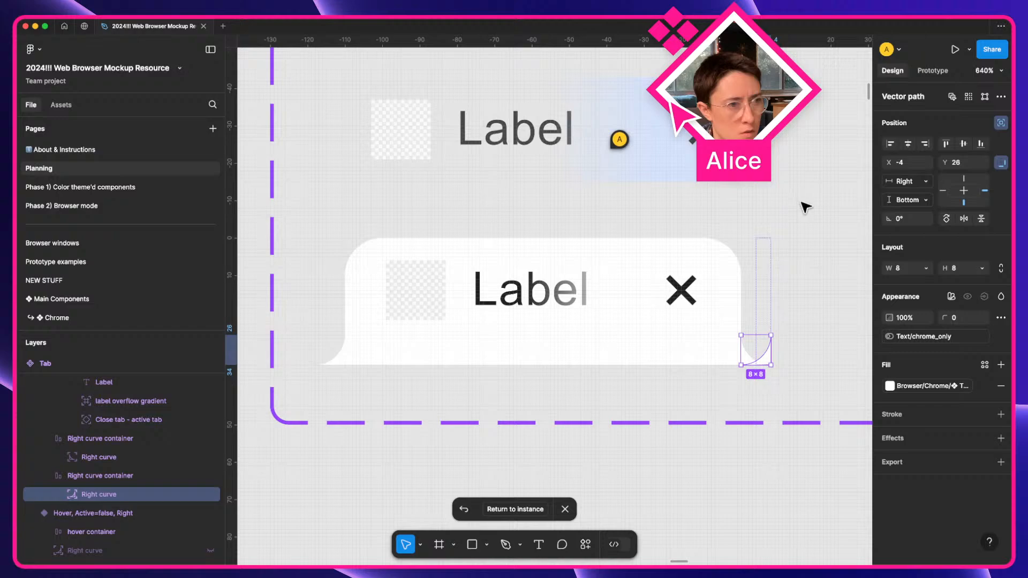
left_click(758, 284)
key("[")
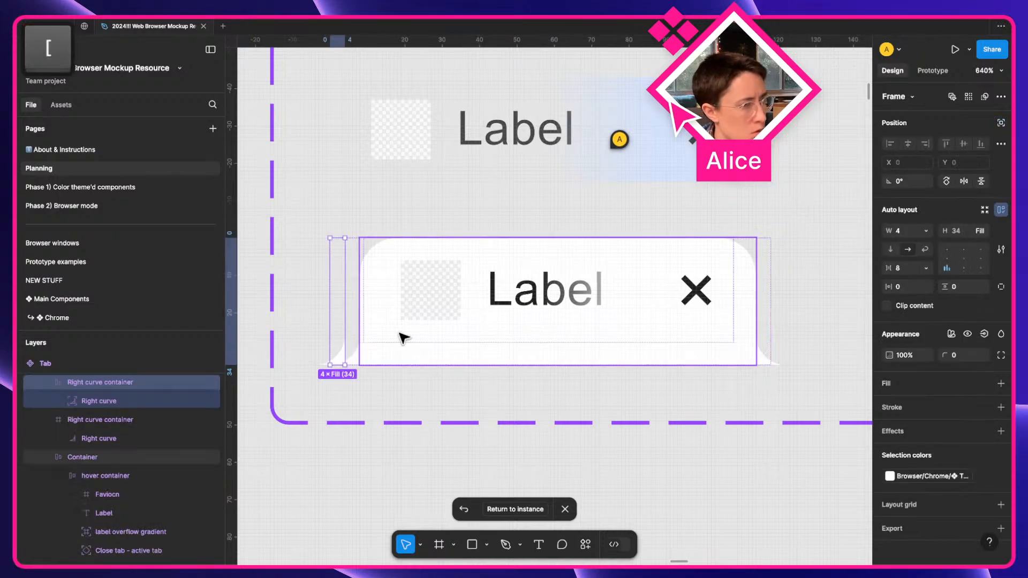
key("[")
key("BackSpace")
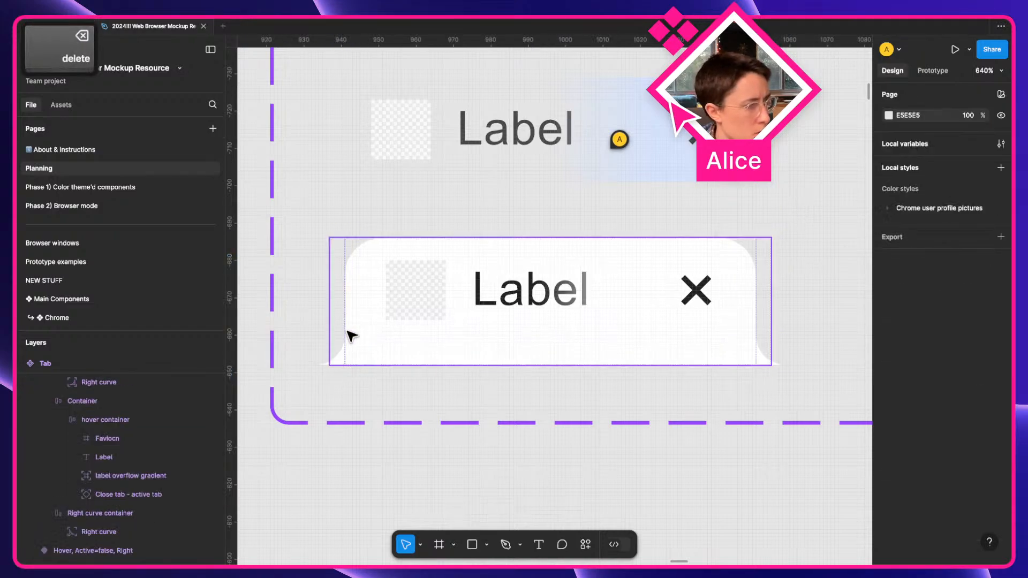
Rename the left-end container to 'Left curve container'.
left_click(344, 336)
key("super+r")
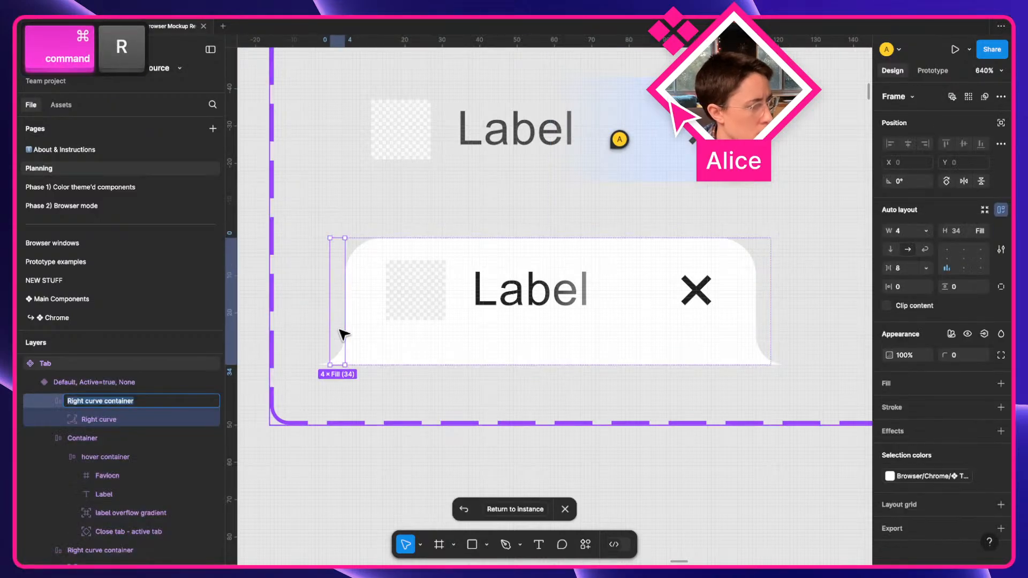
key("Left")
key("alt+shift+Right")
type("Left")
key("Return")
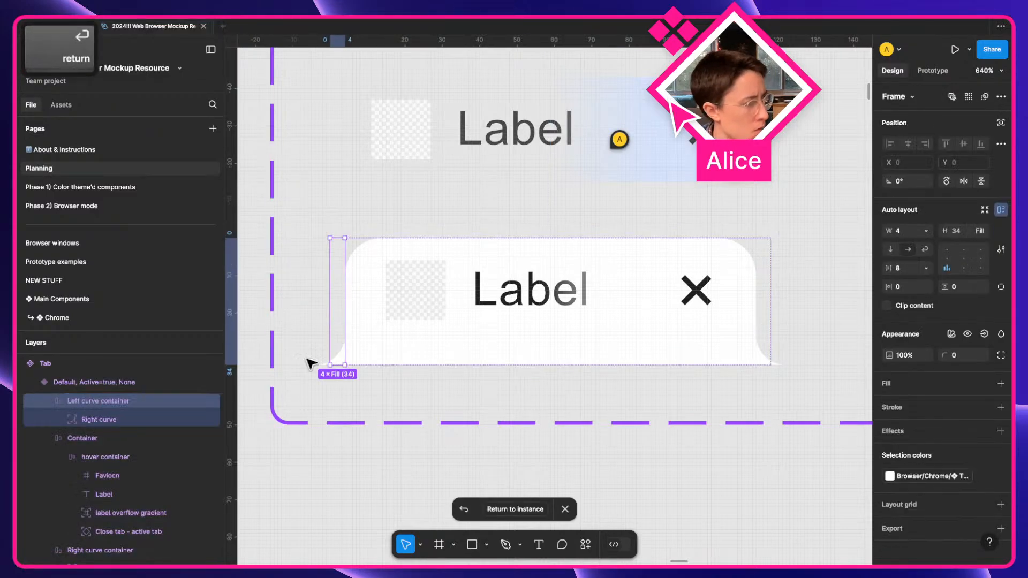
Rename the inner curve layer to 'Left curve', correcting the 'LEft' typo.
left_click(102, 415)
key("super+r")
key("Left")
key("alt+shift+Right")
type("LEft")
key("Return")
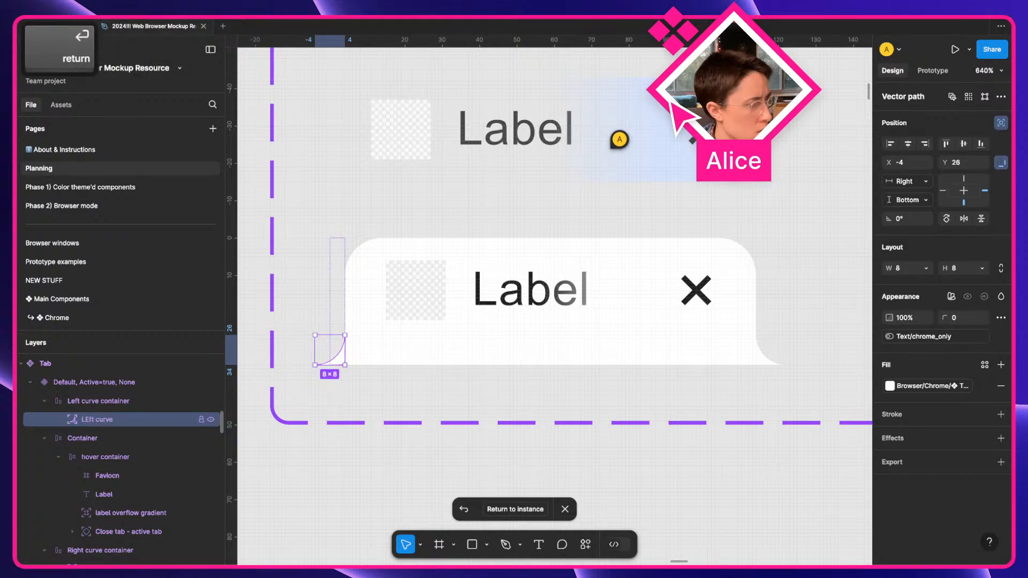
key("super+r")
key("Left")
key("Right")
key("Right")
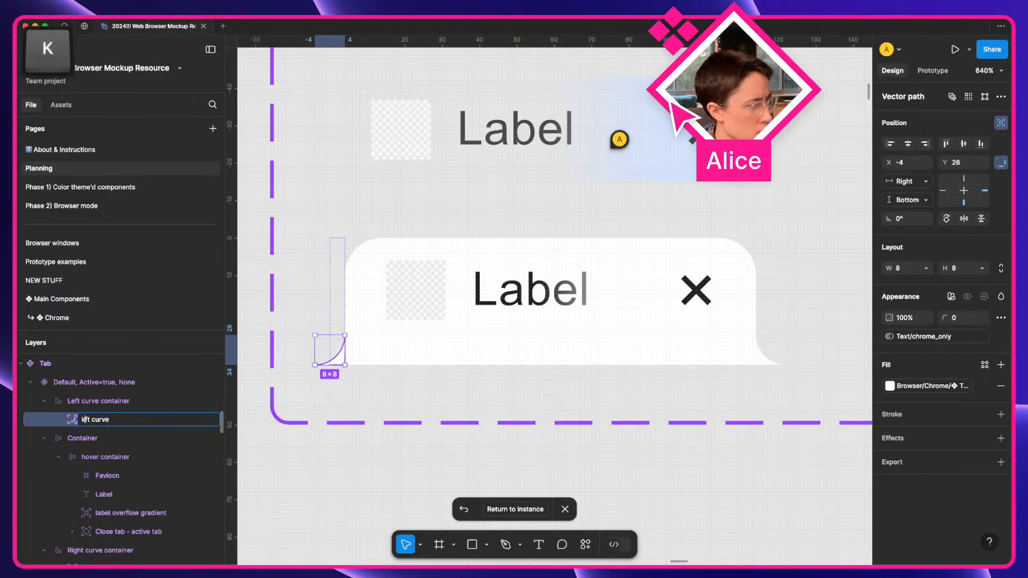
key("BackSpace")
type("e")
key("Return")
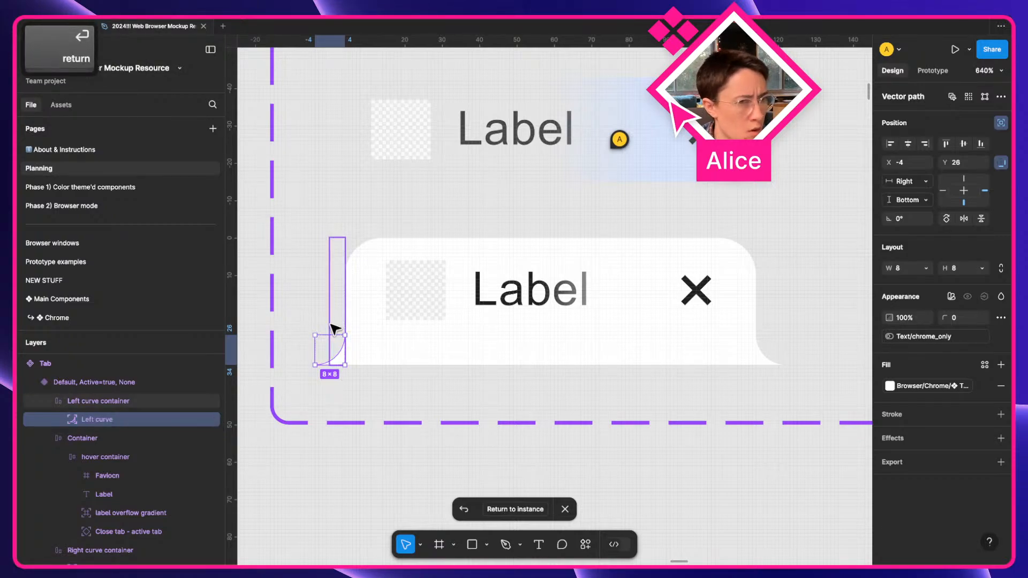
Inspect the 8×8 Left curve and rotated Right curve shapes, then deselect.
left_click(765, 316)
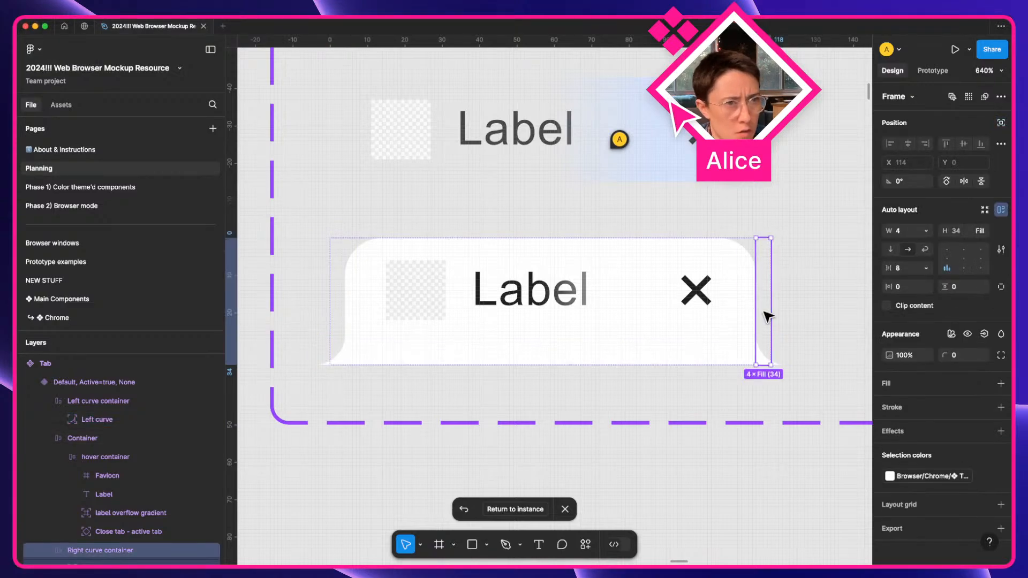
left_click(340, 310)
left_click(329, 356, "super")
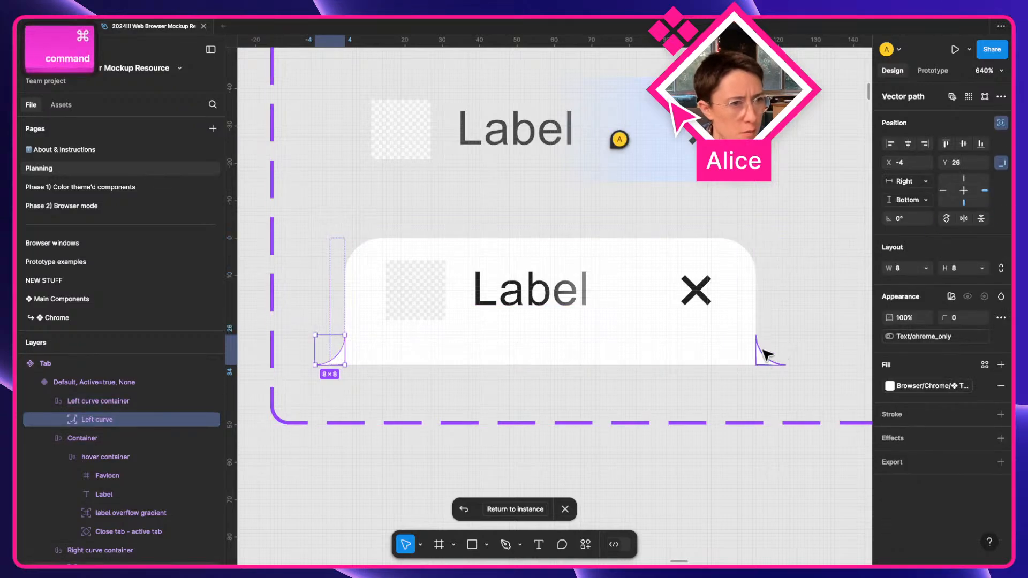
left_click(767, 354, "super")
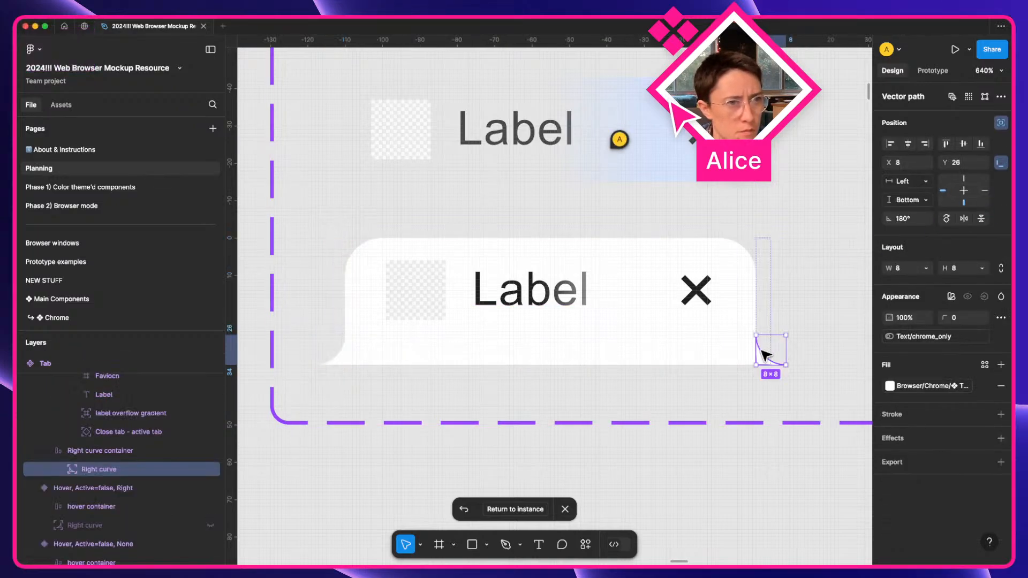
left_click(686, 480)
Check the 2×16 Pipe separator between mockup tabs, then return to the Tab component set.
scroll(580, 324, "down", 10)
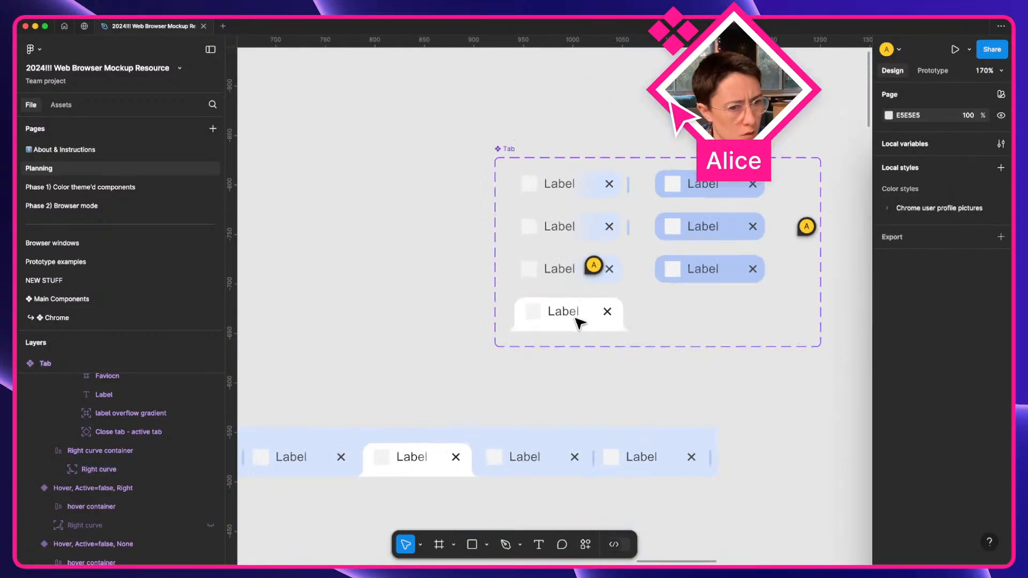
scroll(581, 324, "right", 10)
scroll(580, 324, "up", 5)
scroll(580, 324, "right", 7)
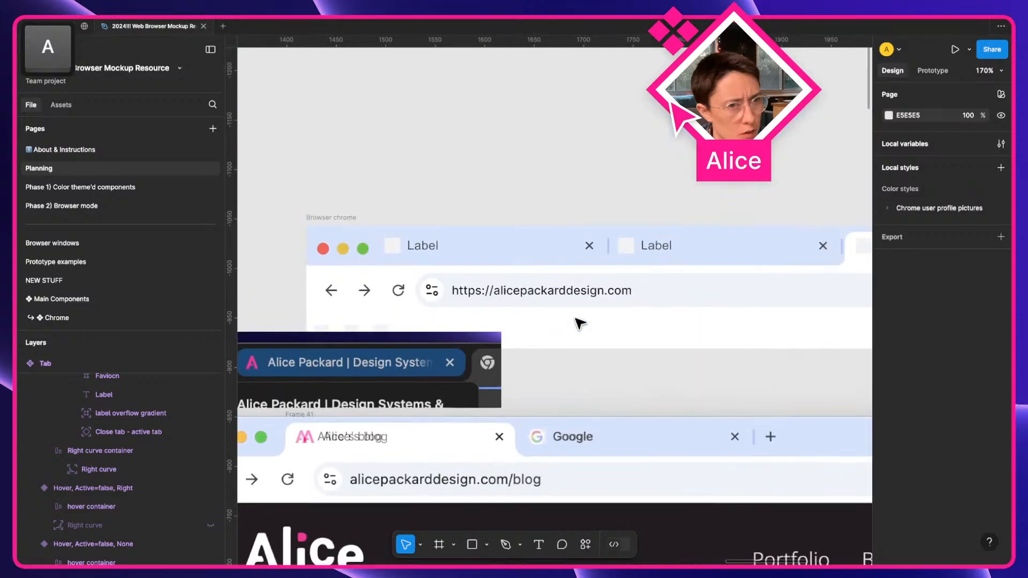
scroll(603, 238, "up", 5)
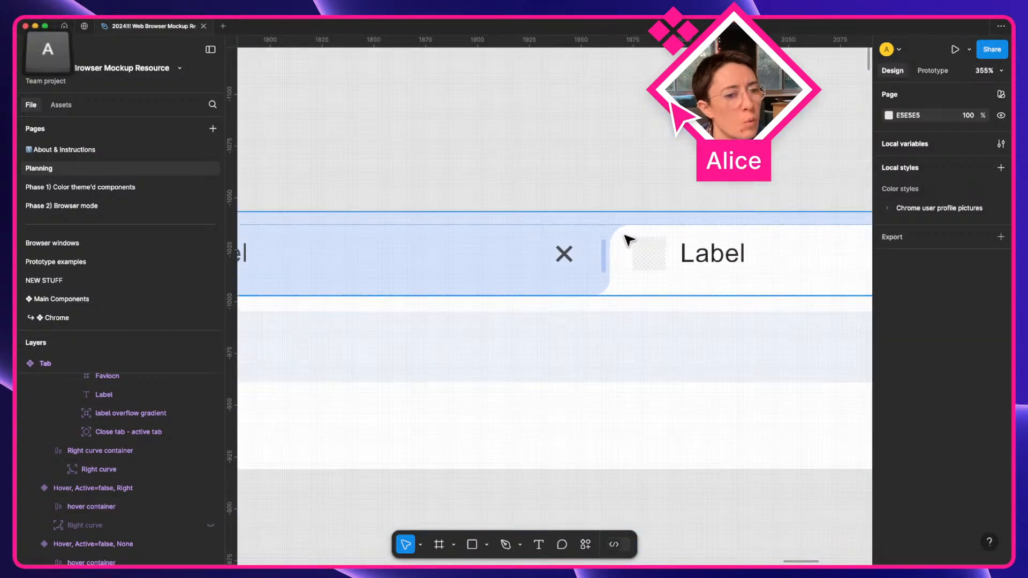
left_click(605, 252, "super")
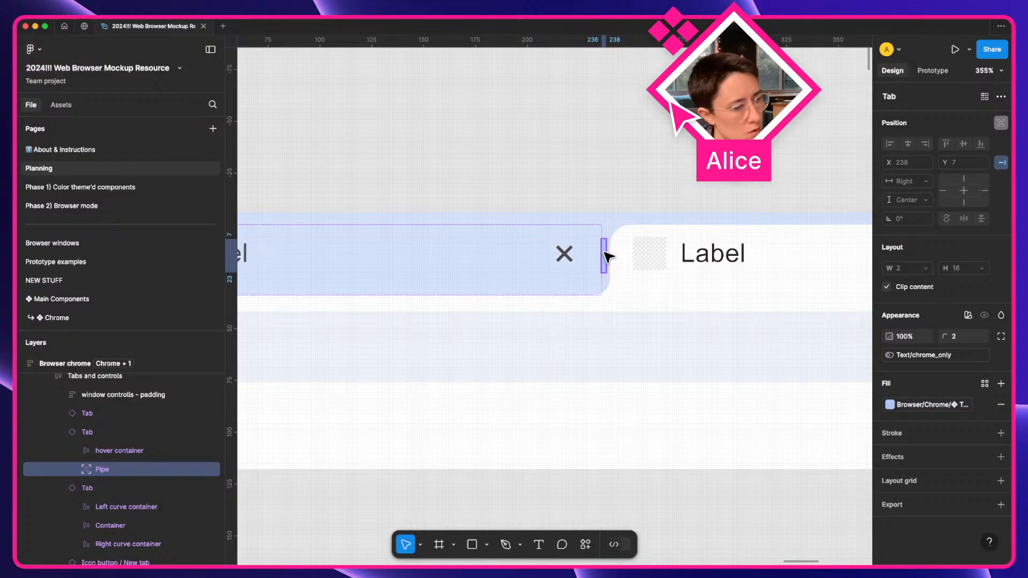
scroll(608, 257, "down", 8)
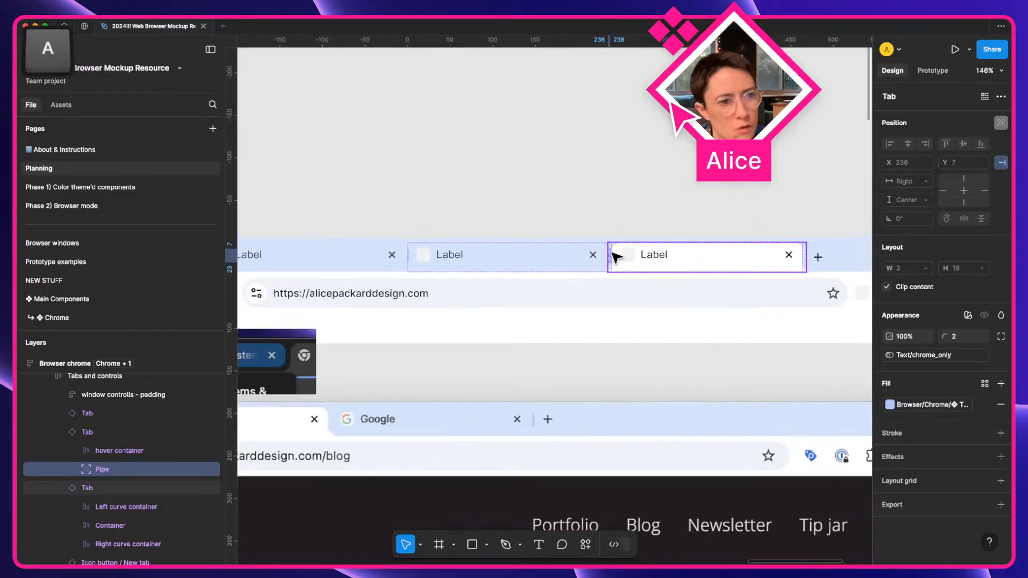
scroll(526, 319, "down", 3)
scroll(509, 296, "up", 4)
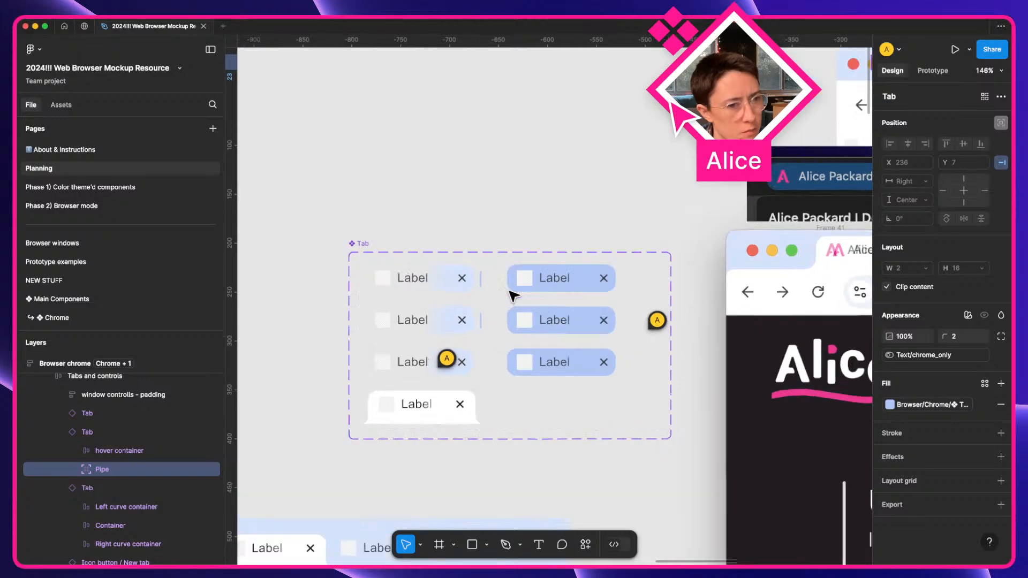
Inspect the inactive Tab variants with active neighbour None, Left and Right.
left_click(376, 289)
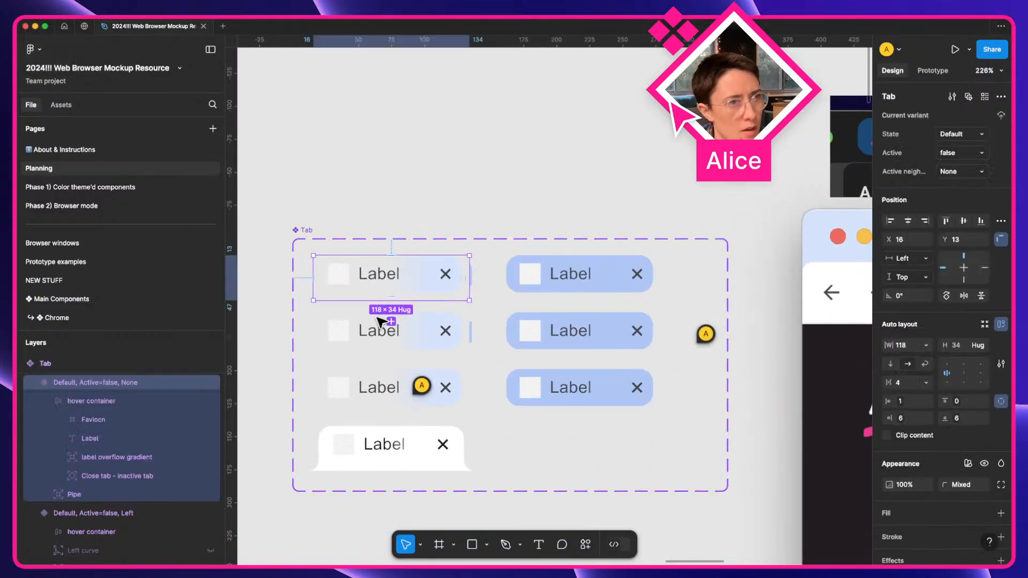
left_click(371, 337)
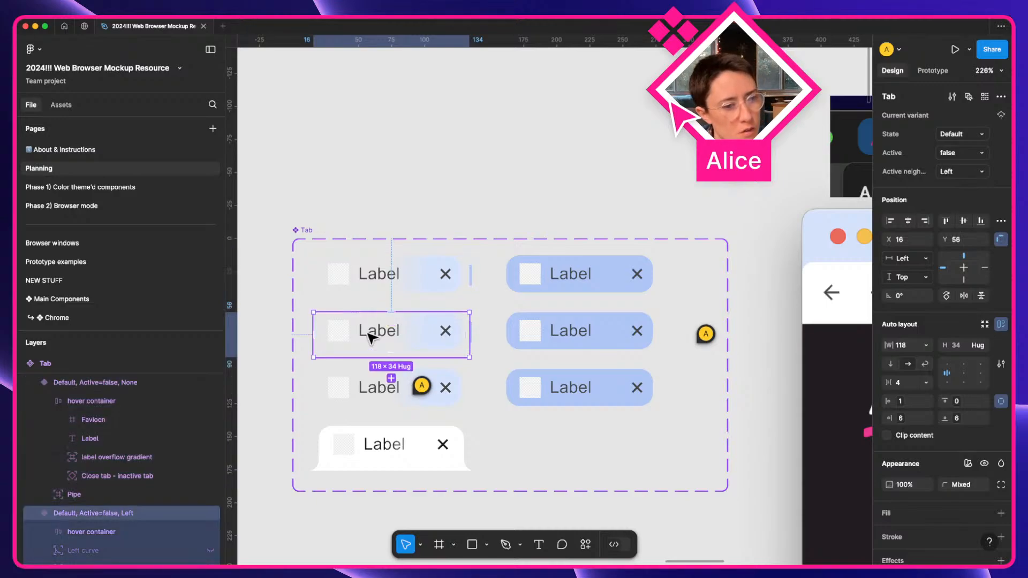
left_click(369, 393)
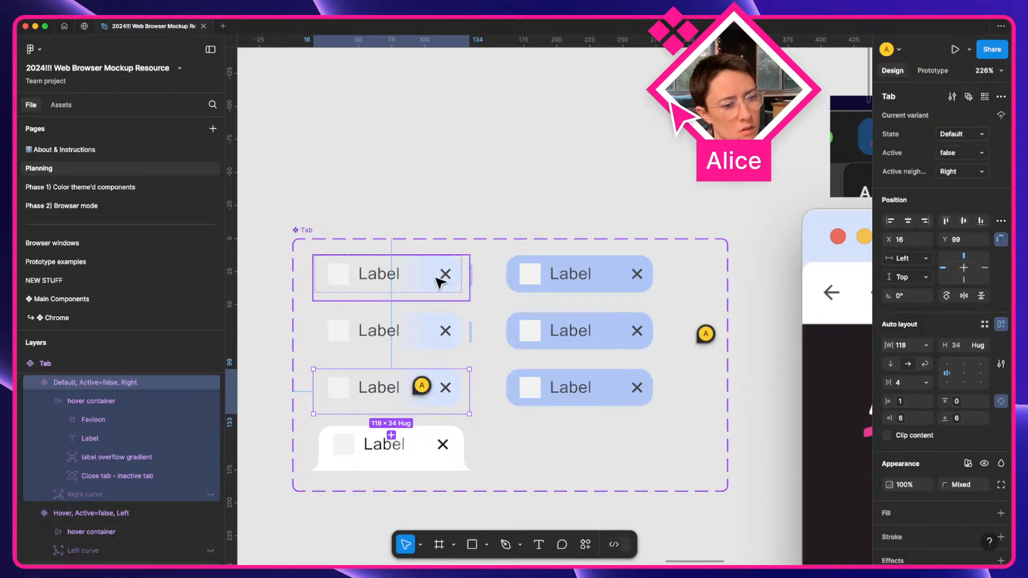
Check the third-row inactive Tab variant, then bring the mockup's tab bar into view.
left_click(565, 517)
scroll(487, 398, "down", 2)
left_click(473, 386)
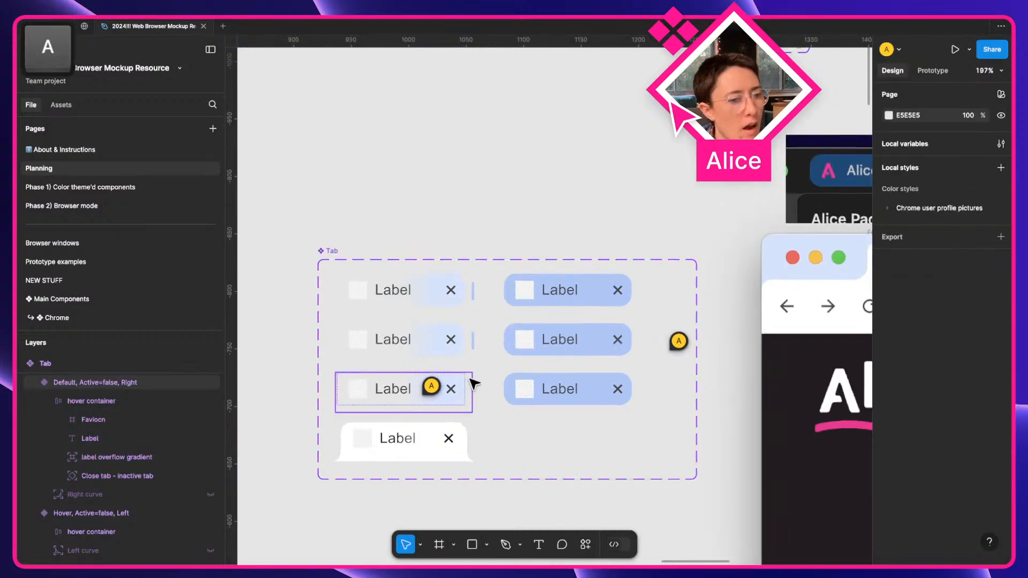
scroll(522, 361, "down", 3)
scroll(523, 361, "right", 10)
scroll(841, 289, "up", 3)
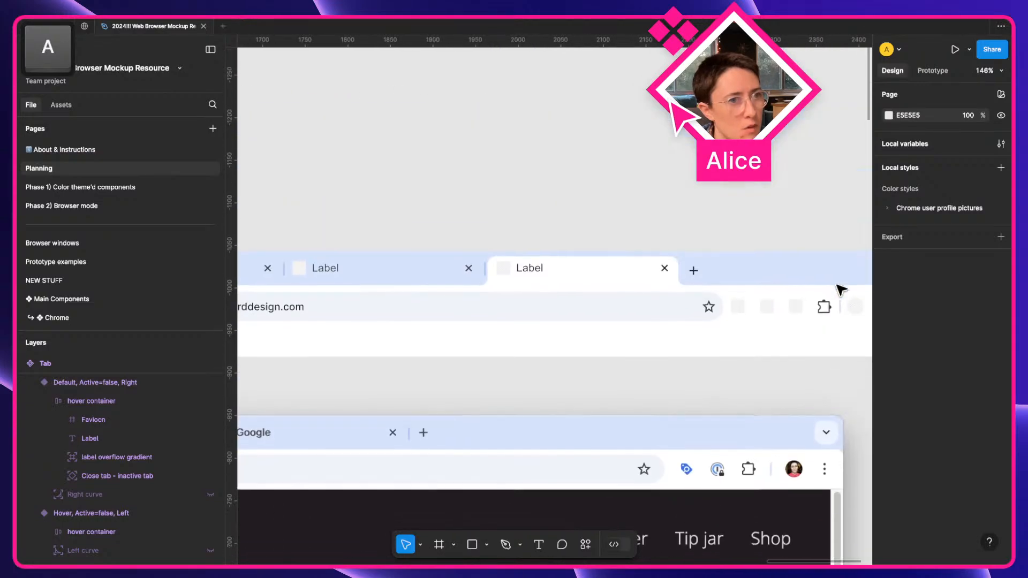
Set the mockup's middle Tab instance to active neighbour Right.
left_click(554, 290)
left_click(553, 291)
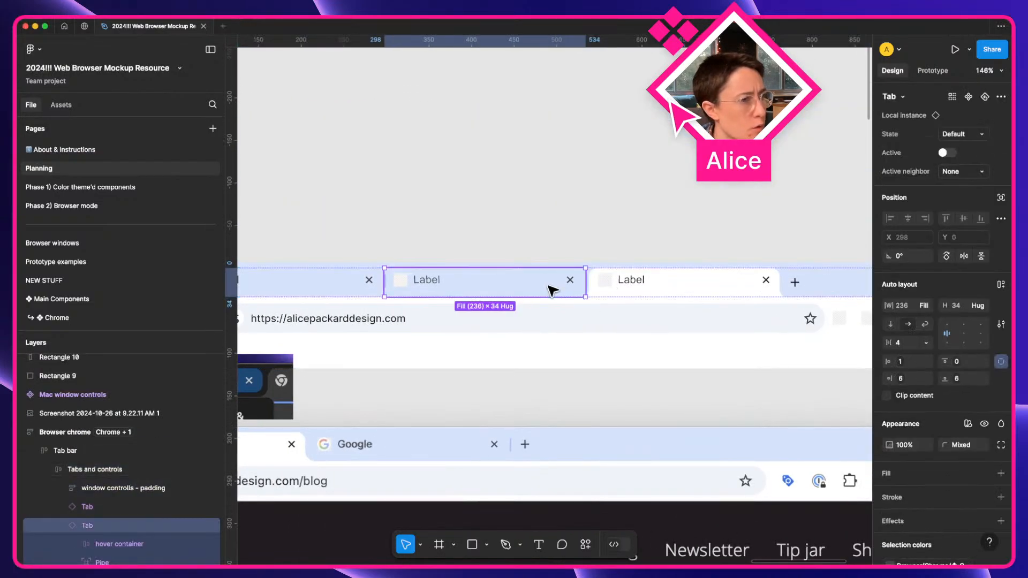
left_click(975, 173)
left_click(945, 200)
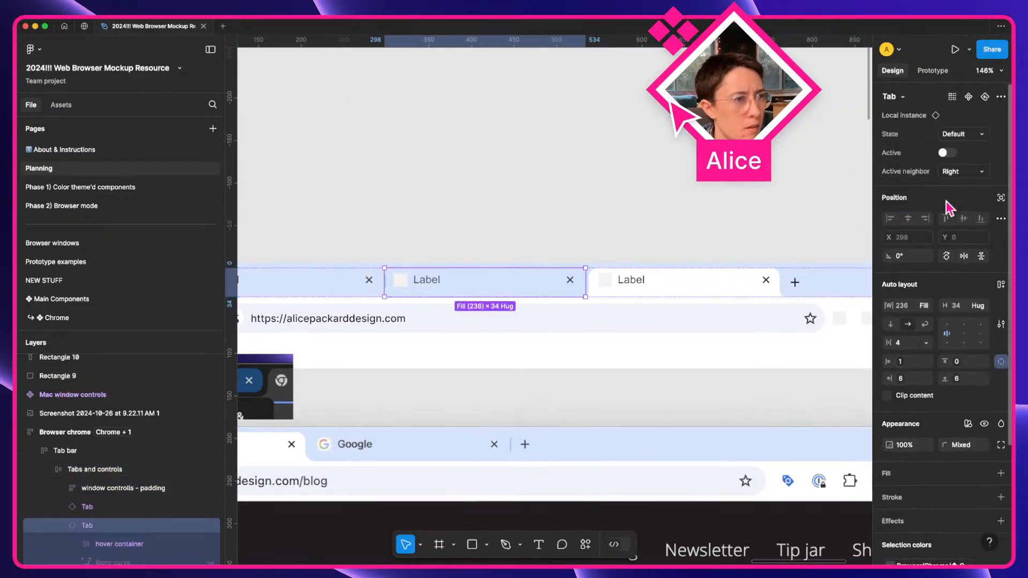
left_click(602, 238)
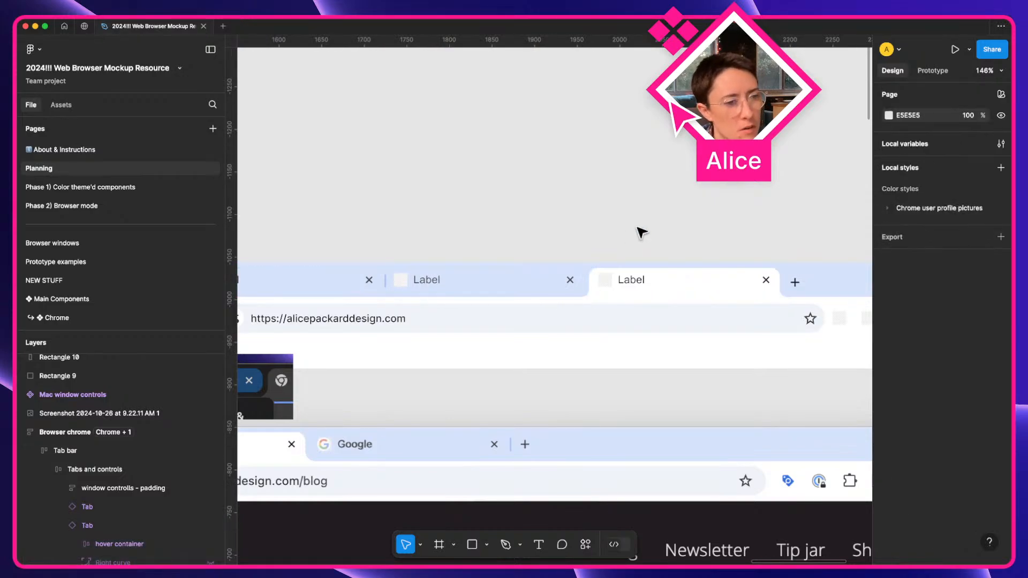
Preview the whole Browser chrome frame with Shift+Space.
scroll(638, 234, "right", 5)
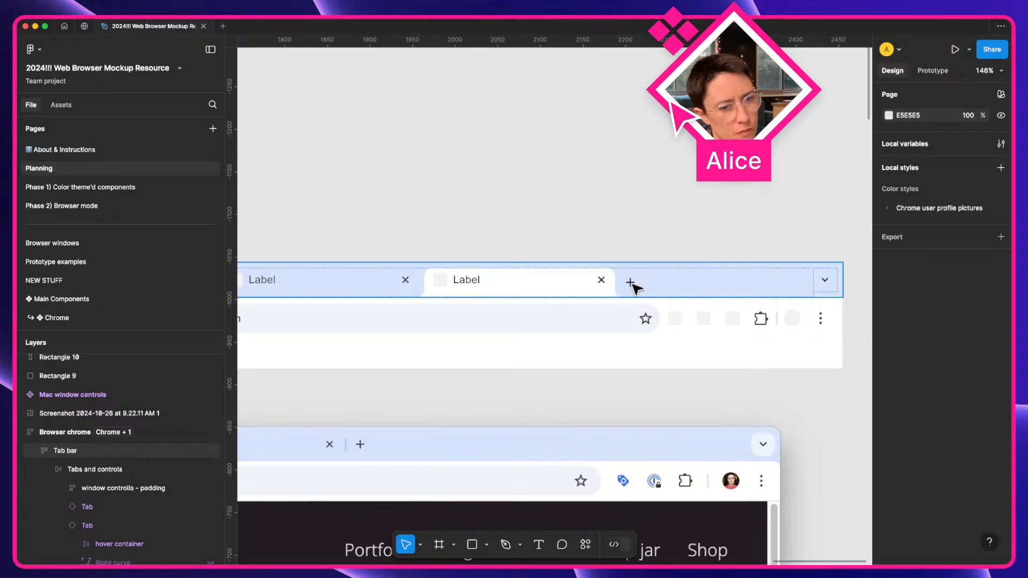
scroll(635, 288, "left", 5)
scroll(634, 287, "down", 4)
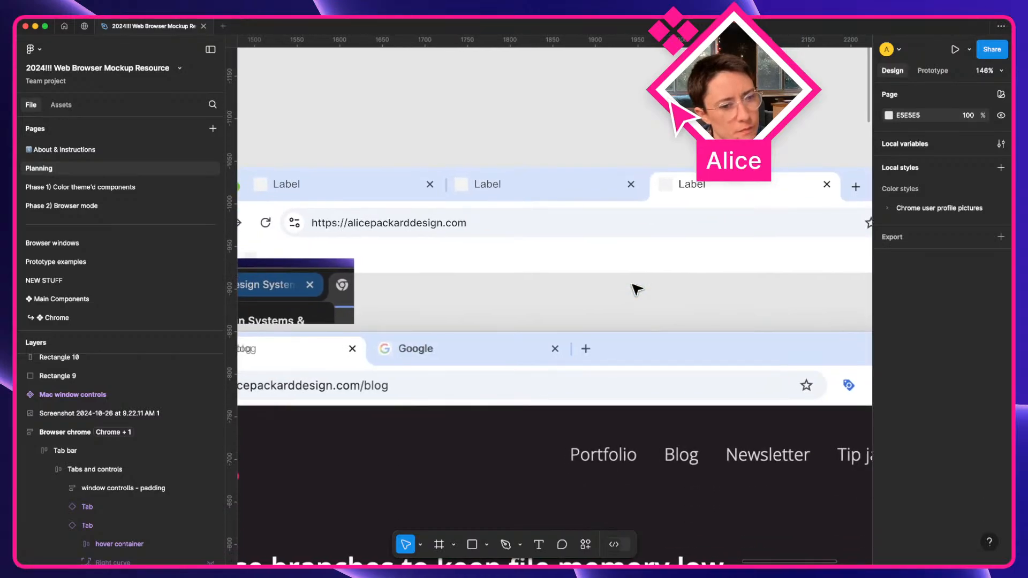
scroll(637, 289, "right", 3)
scroll(637, 289, "down", 1)
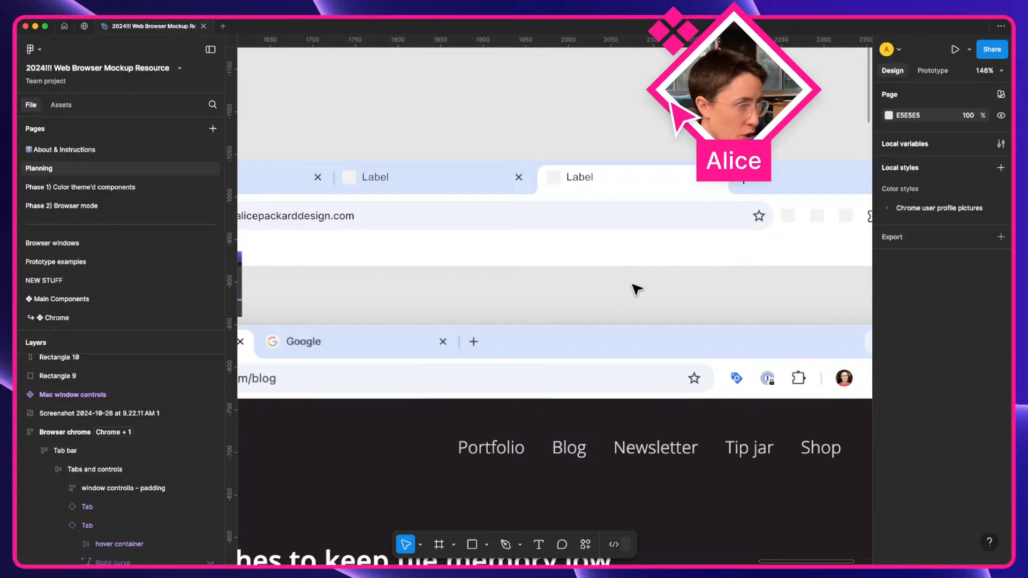
scroll(637, 290, "left", 4)
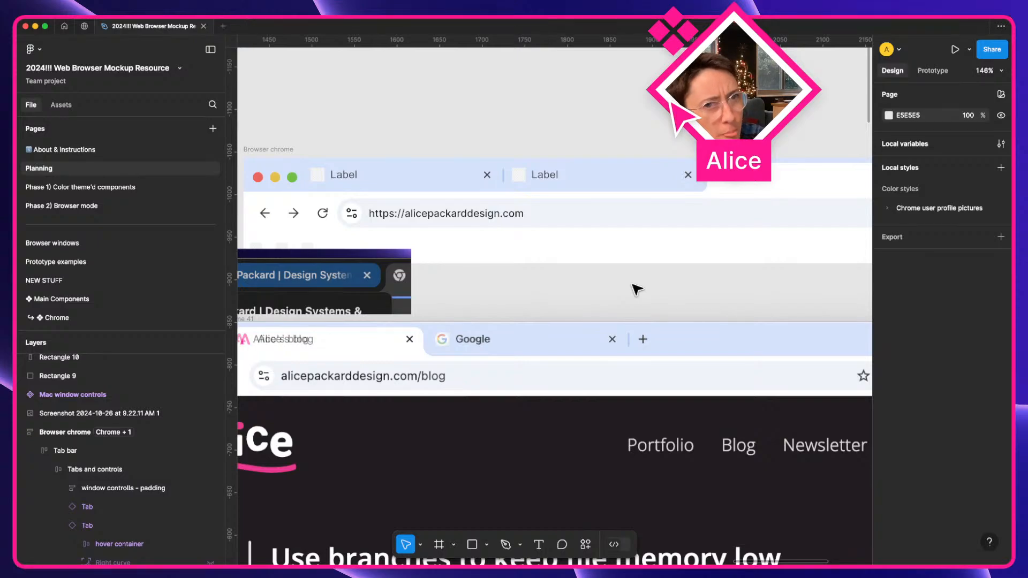
scroll(453, 198, "left", 2)
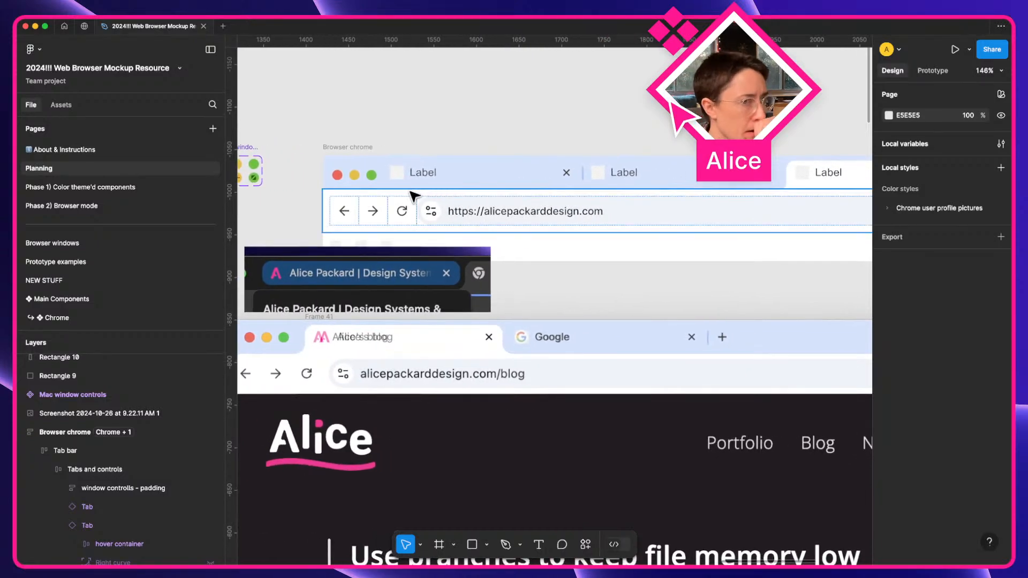
left_click(413, 196)
key("shift+space")
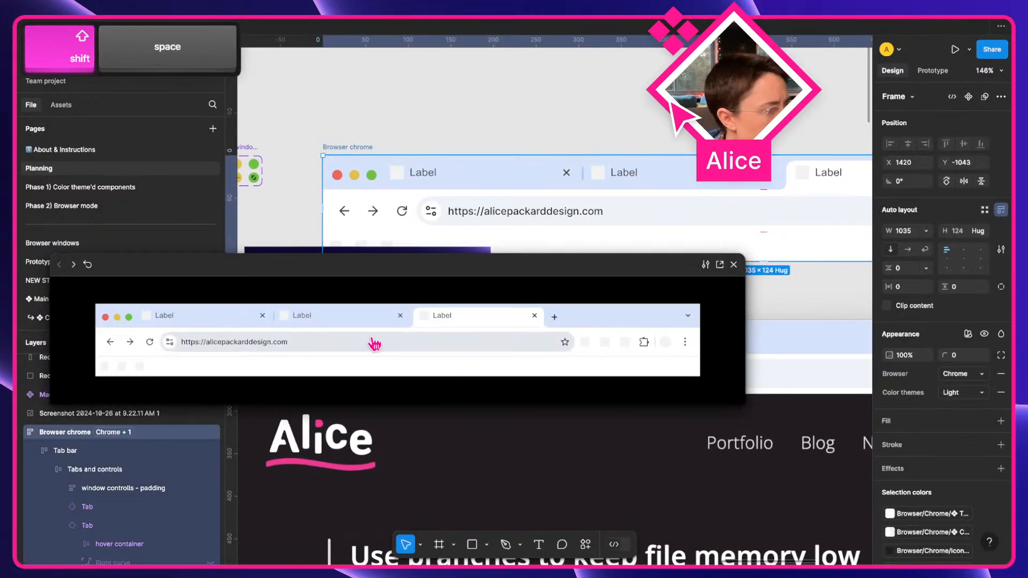
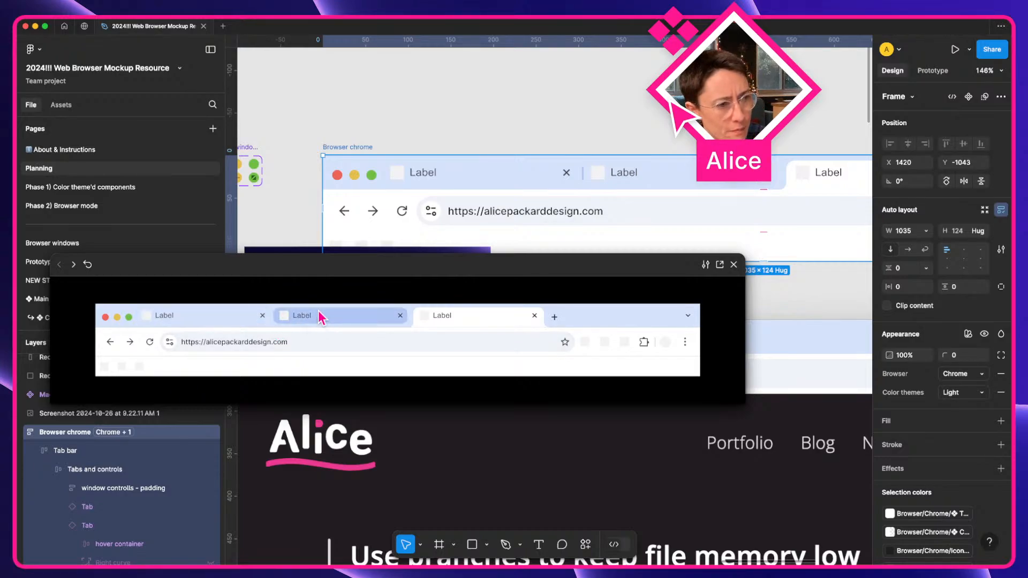
Close the Browser chrome prototype preview and switch to the desktop space showing Chrome.
left_click(734, 265)
scroll(509, 304, "left", 10)
scroll(508, 307, "right", 4)
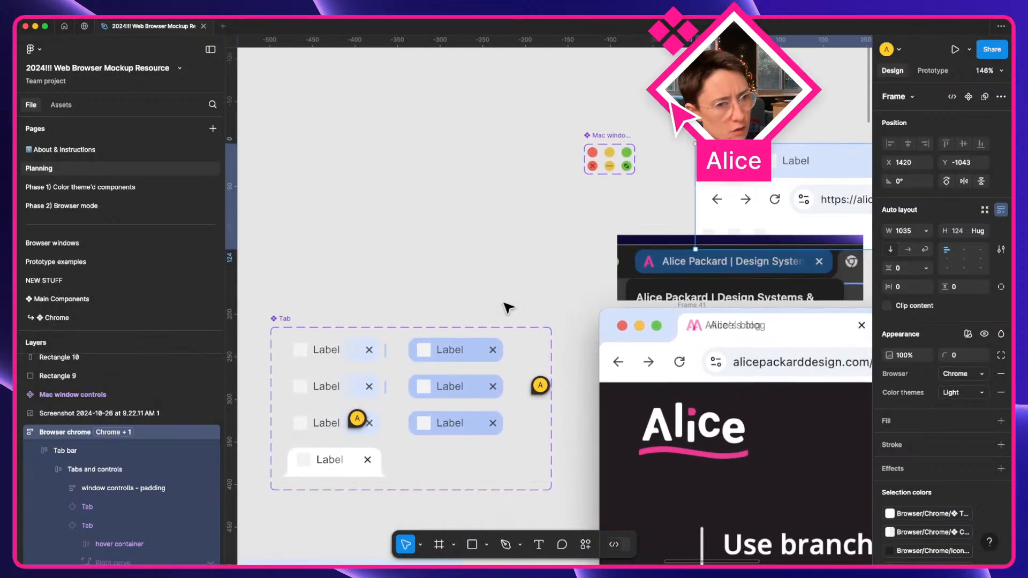
scroll(509, 309, "down", 1)
key("ctrl+Right")
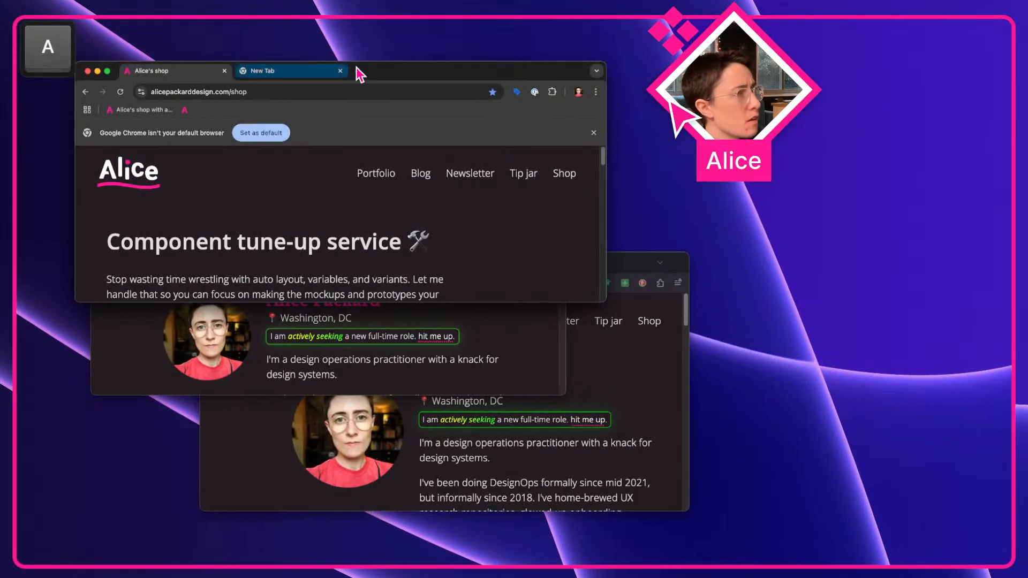
Open a third blank New Tab in Chrome, then return to the Figma file.
left_click(357, 74)
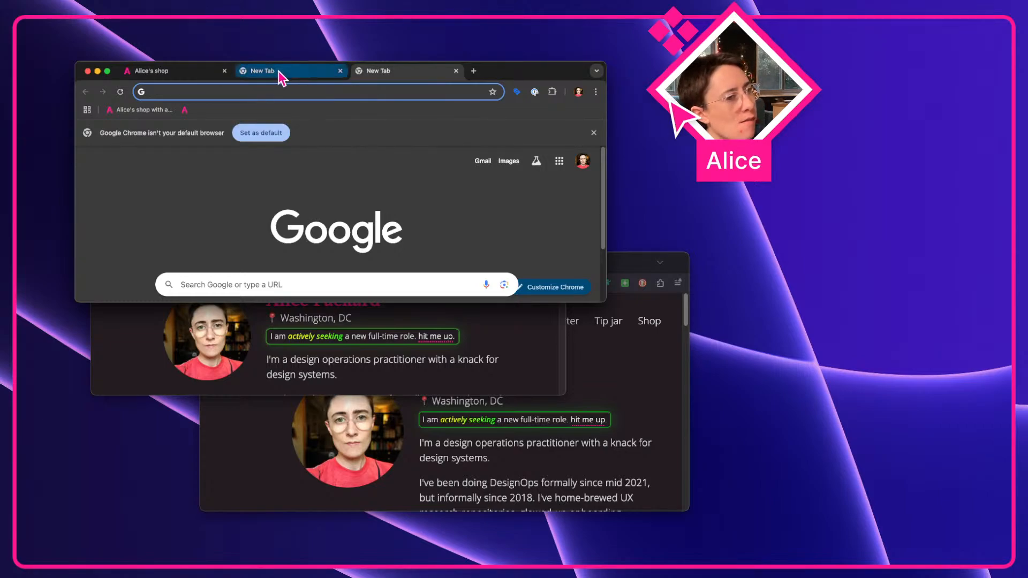
key("ctrl+Left")
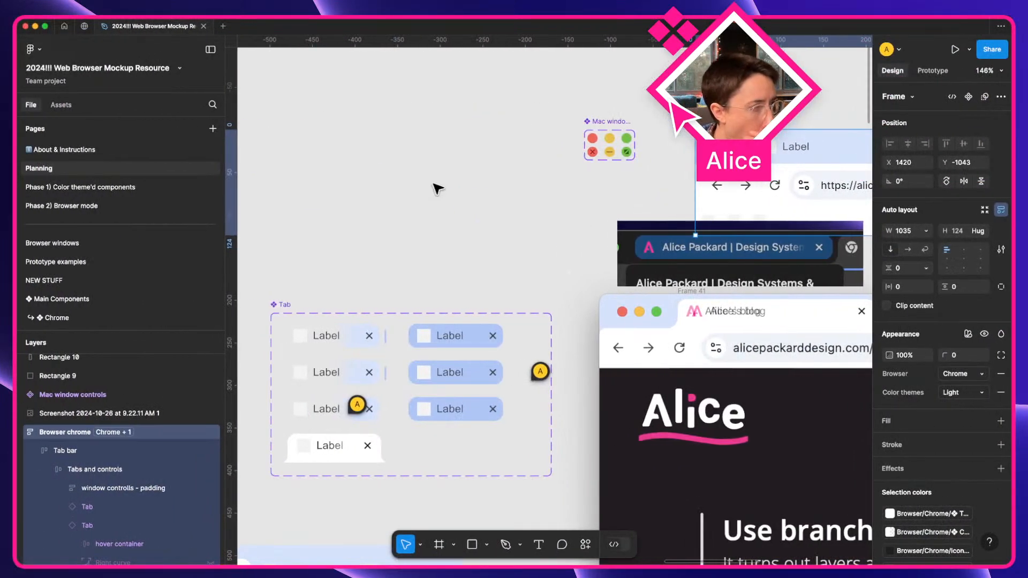
scroll(439, 188, "right", 10)
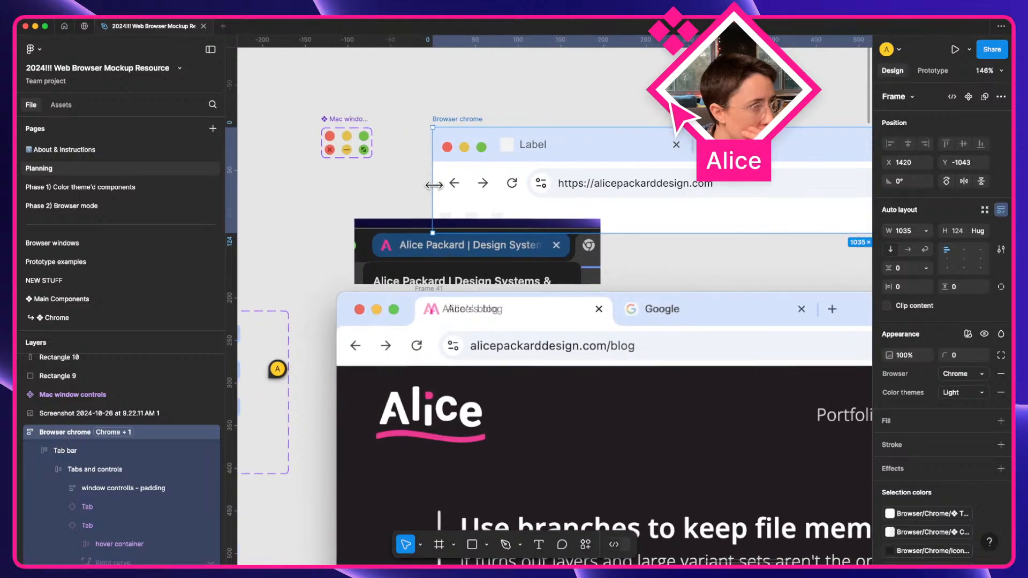
scroll(433, 185, "right", 10)
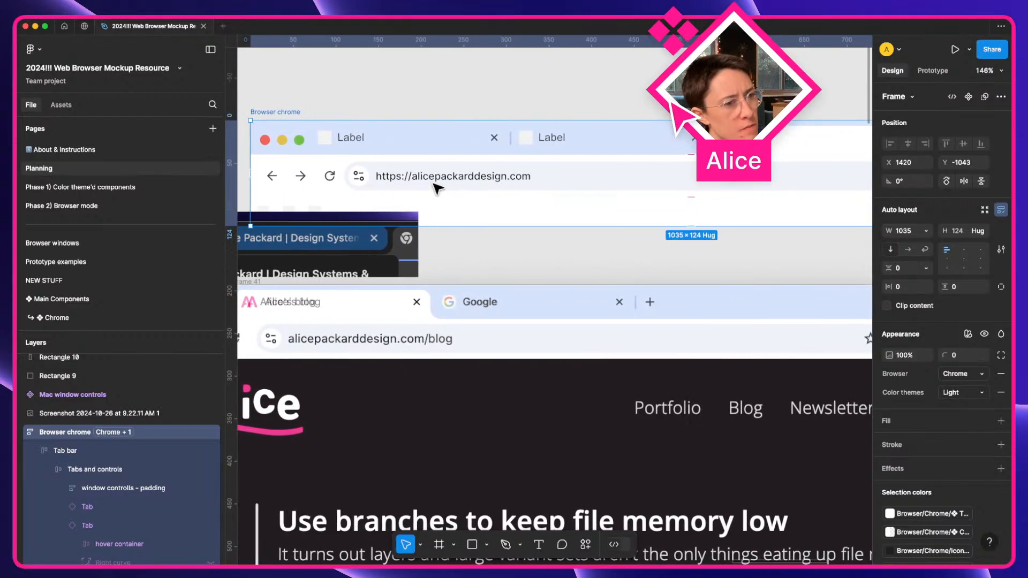
scroll(508, 126, "left", 5)
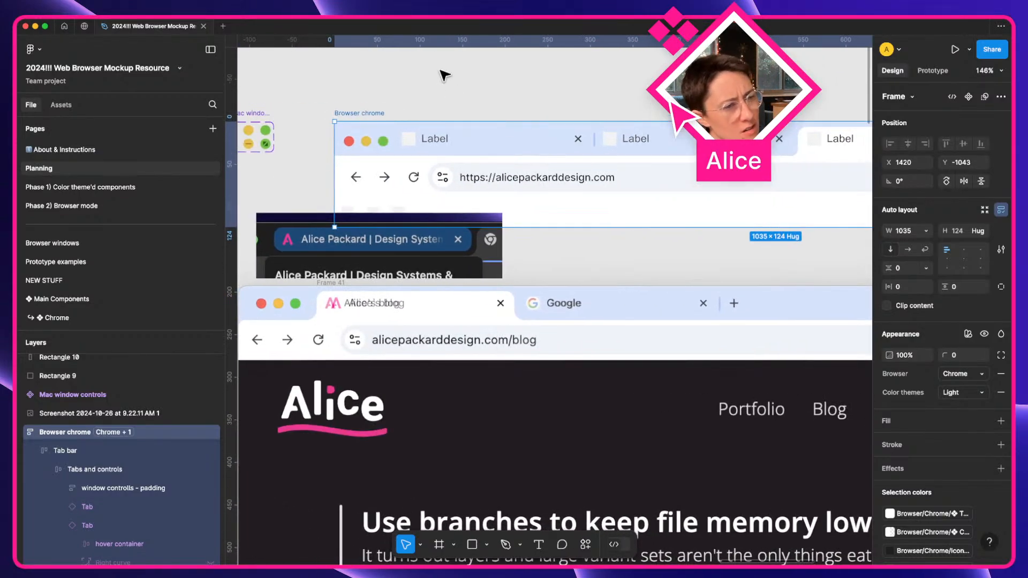
key("shift+space")
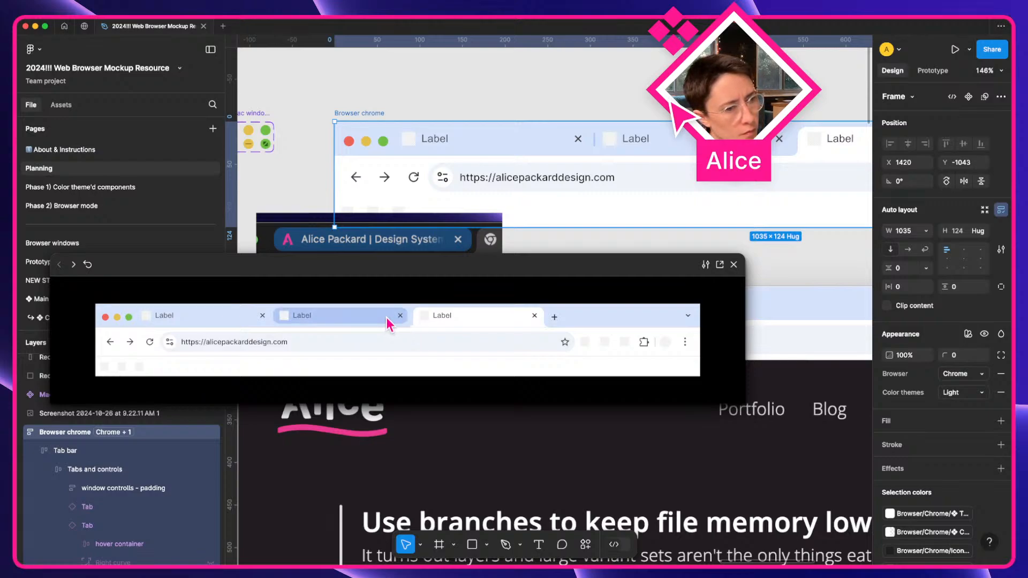
left_click(736, 265)
scroll(539, 294, "left", 12)
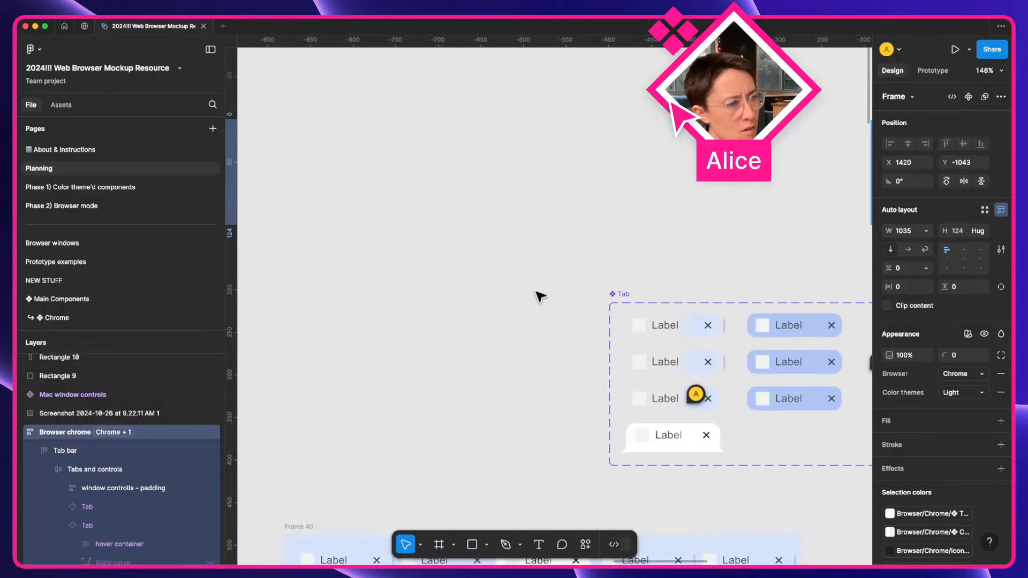
scroll(540, 294, "down", 8)
scroll(542, 294, "up", 5)
scroll(542, 294, "up", 10, "ctrl")
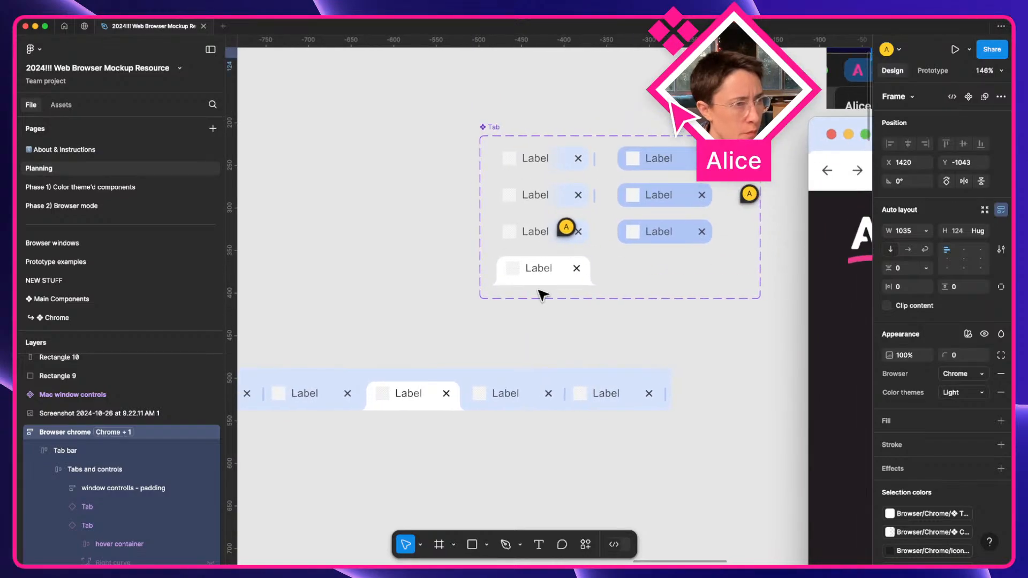
Narrow the active Tab variant's Left and Right curve containers from width 4 to 3.
double_click(411, 246)
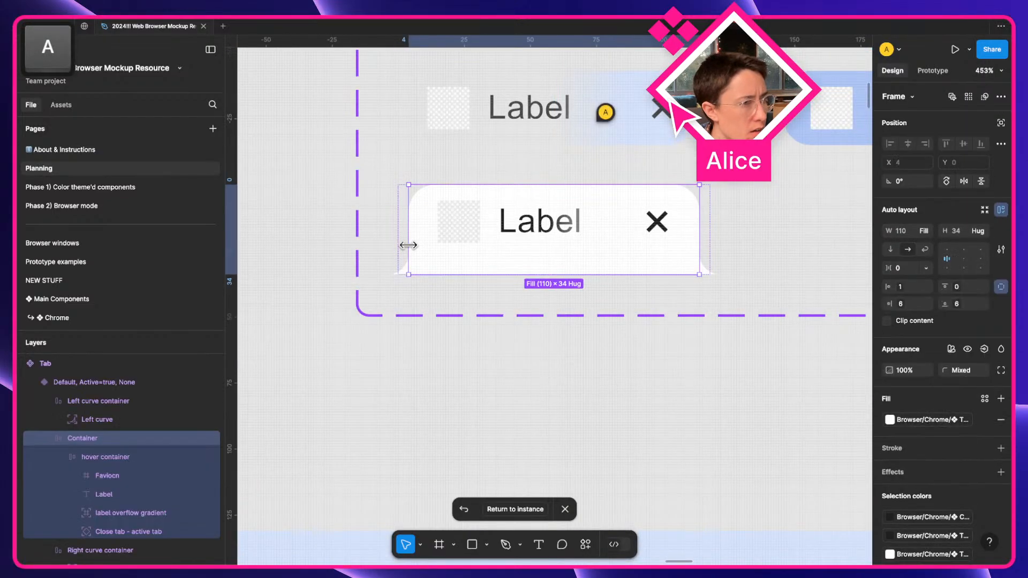
left_click(404, 245)
key("shift")
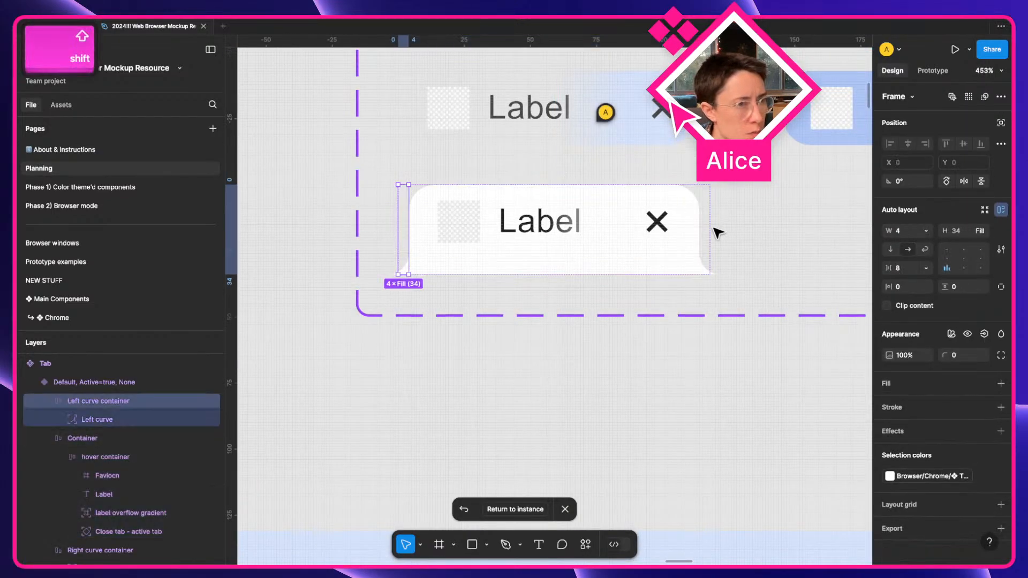
left_click(704, 235, "shift")
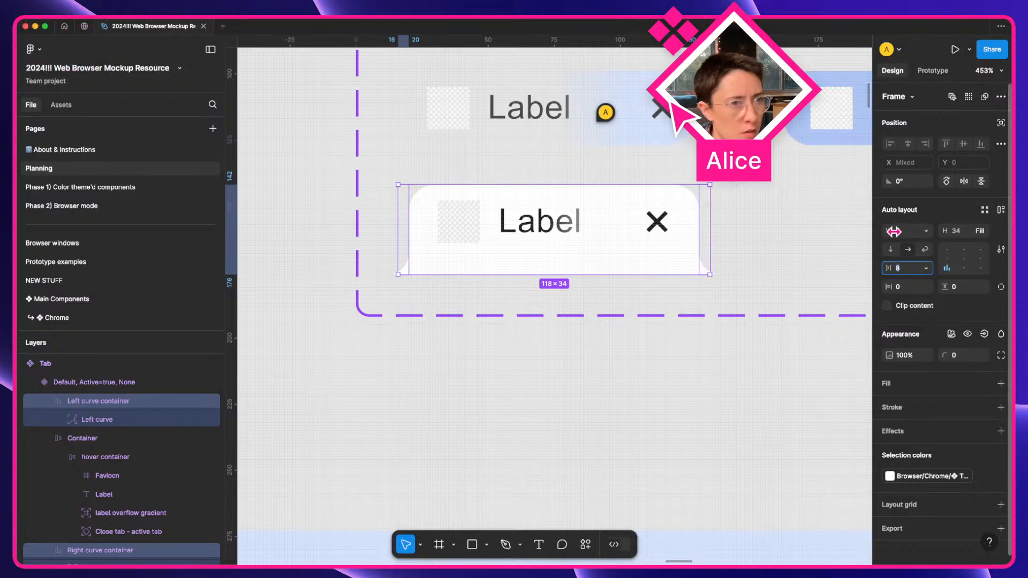
left_click(911, 233)
key("Down")
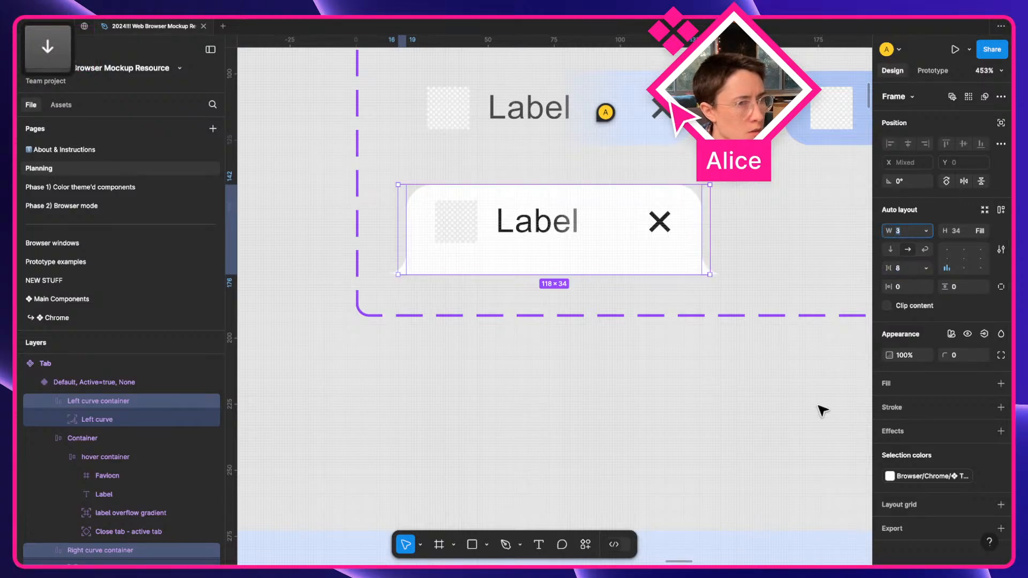
left_click(780, 405)
scroll(781, 404, "down", 4)
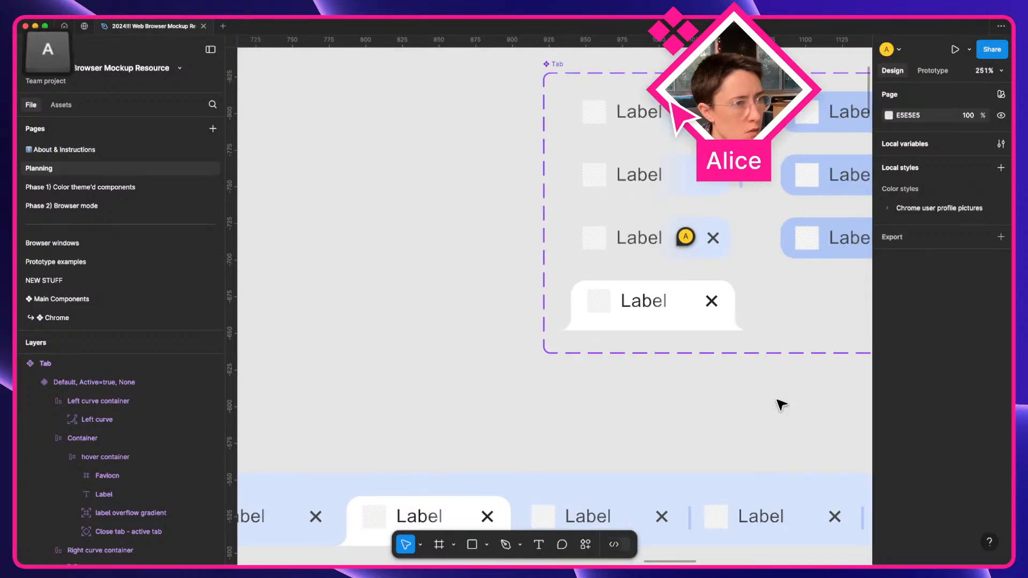
scroll(781, 406, "right", 12)
scroll(782, 406, "right", 10)
scroll(780, 404, "up", 7)
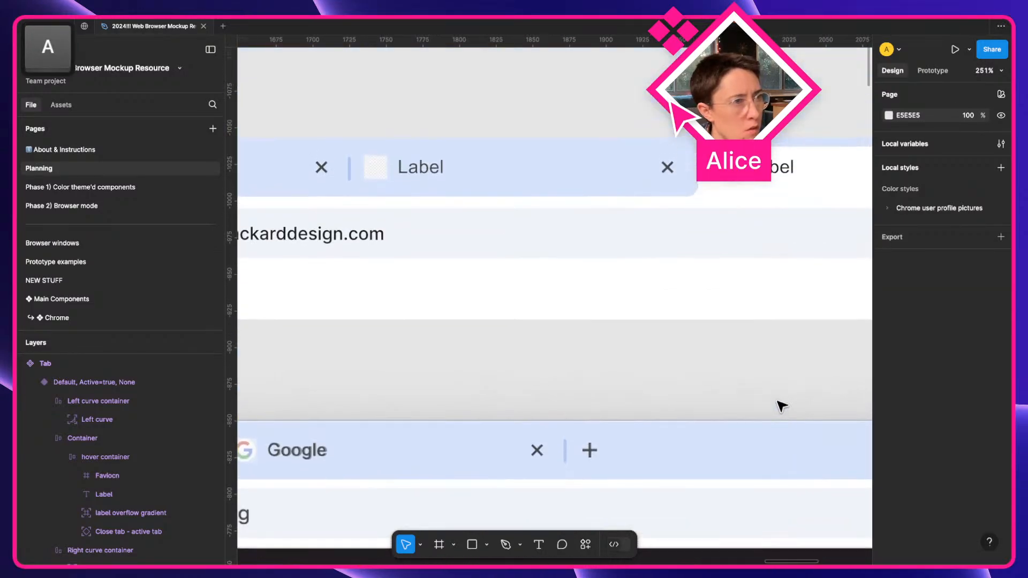
scroll(635, 273, "down", 4)
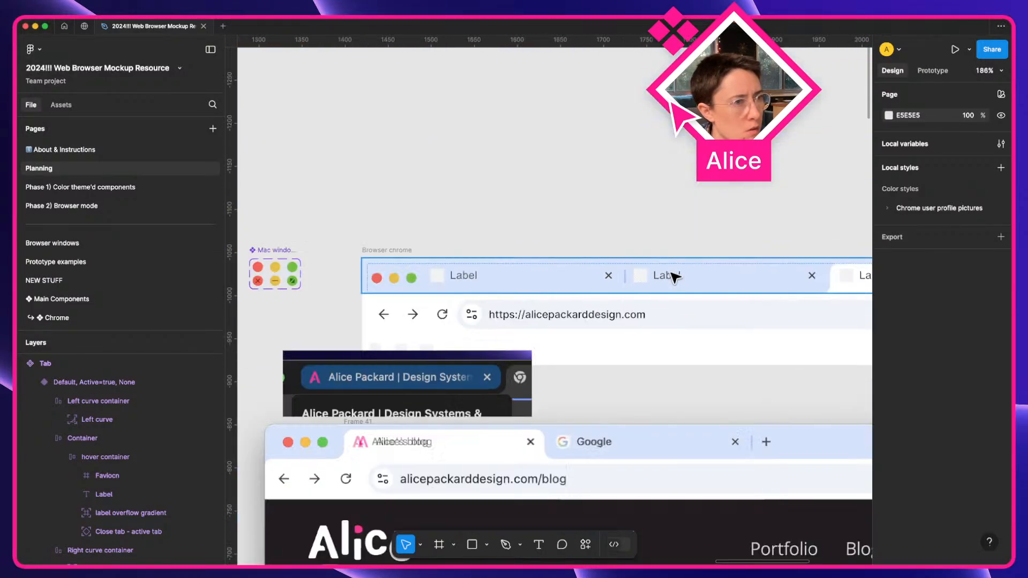
left_click(398, 251, "shift")
key("shift+space")
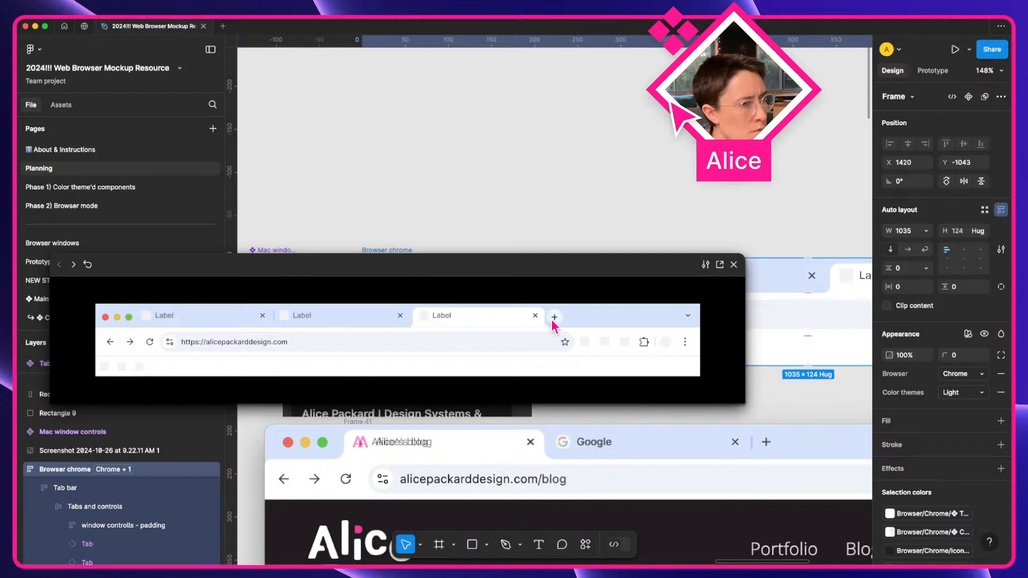
left_click(734, 265)
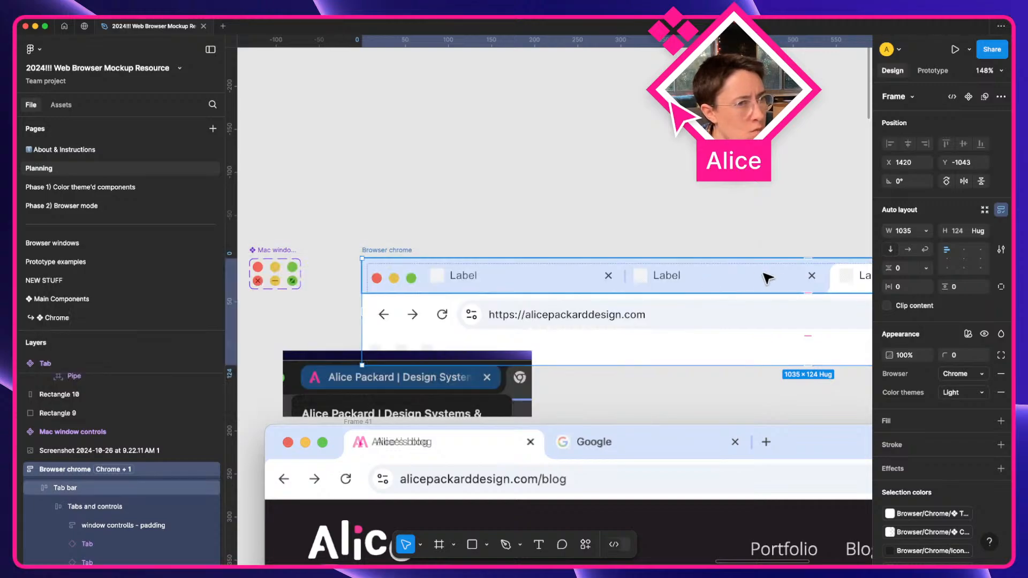
scroll(772, 275, "right", 5)
left_click(637, 279)
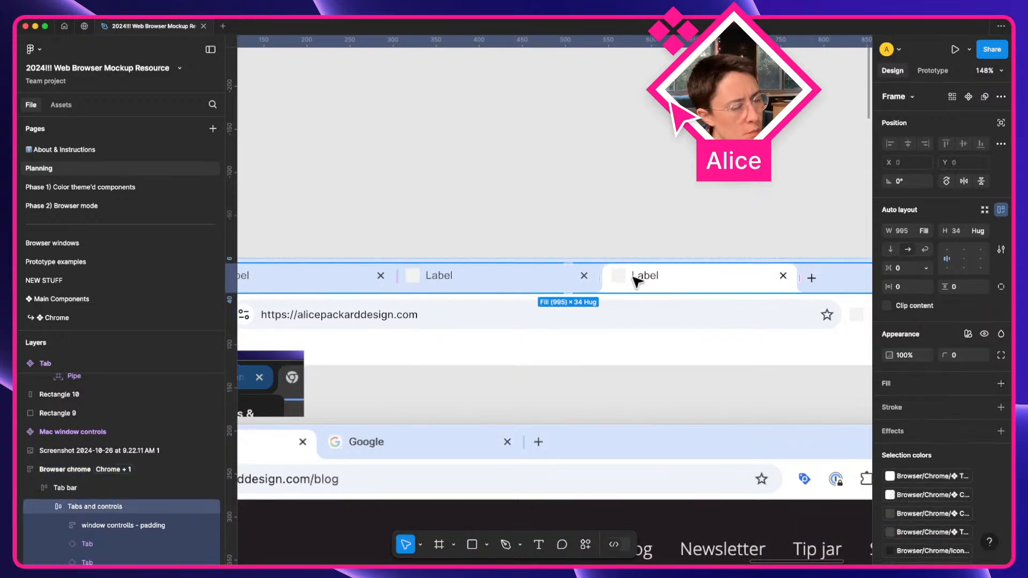
left_click(637, 280)
scroll(637, 278, "up", 3)
scroll(530, 289, "up", 3)
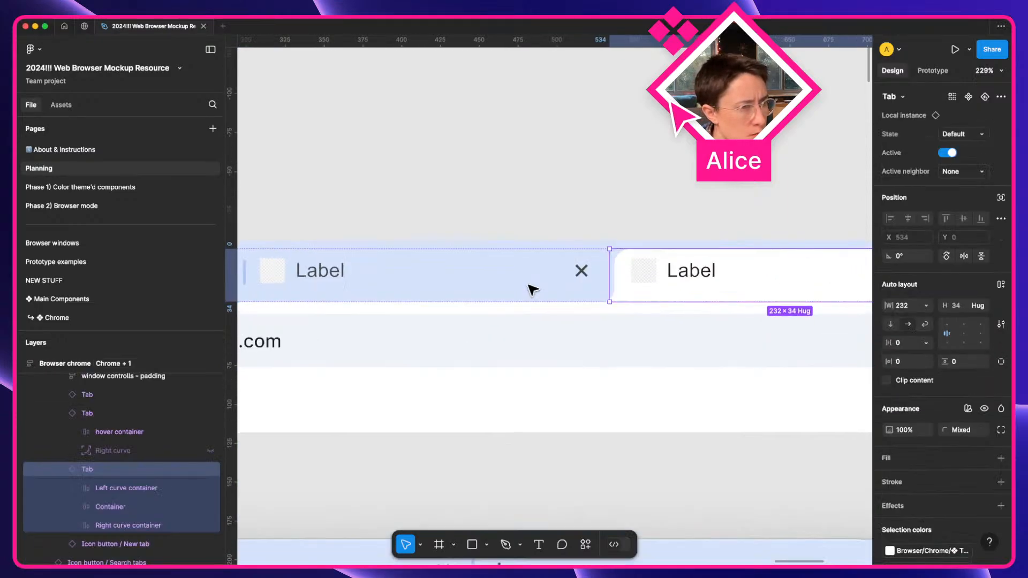
scroll(530, 290, "up", 4)
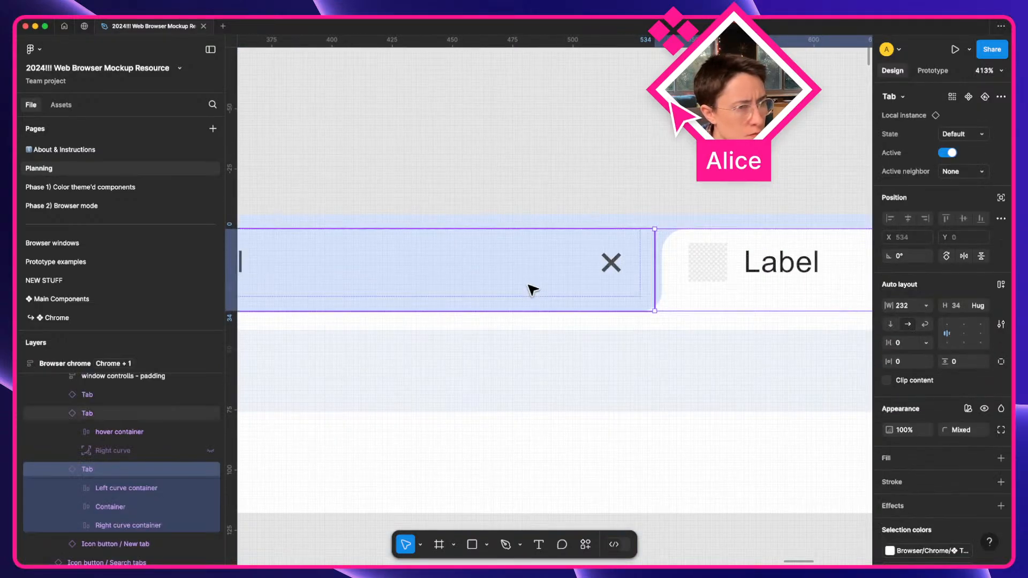
left_click(635, 282)
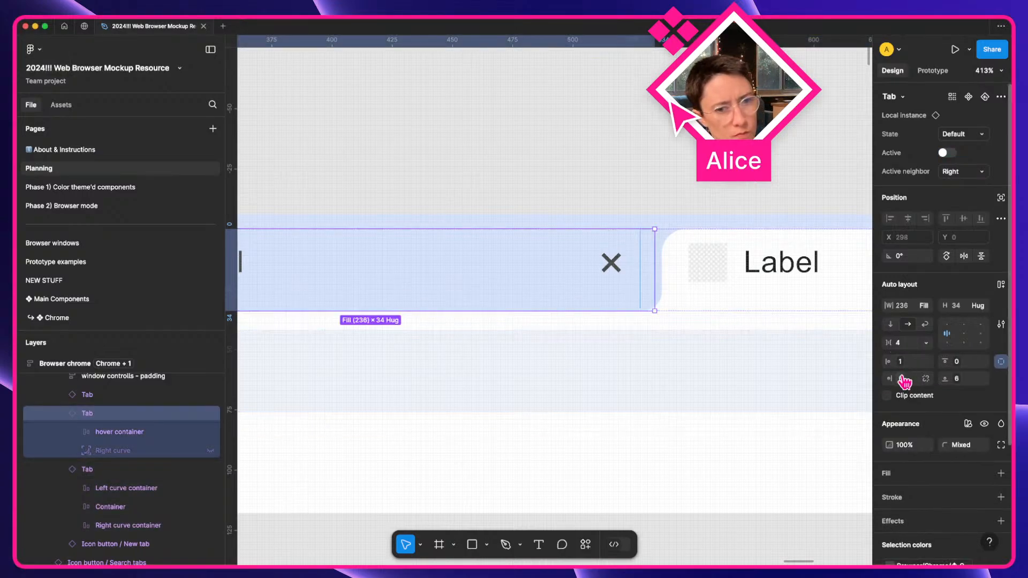
scroll(522, 362, "down", 10)
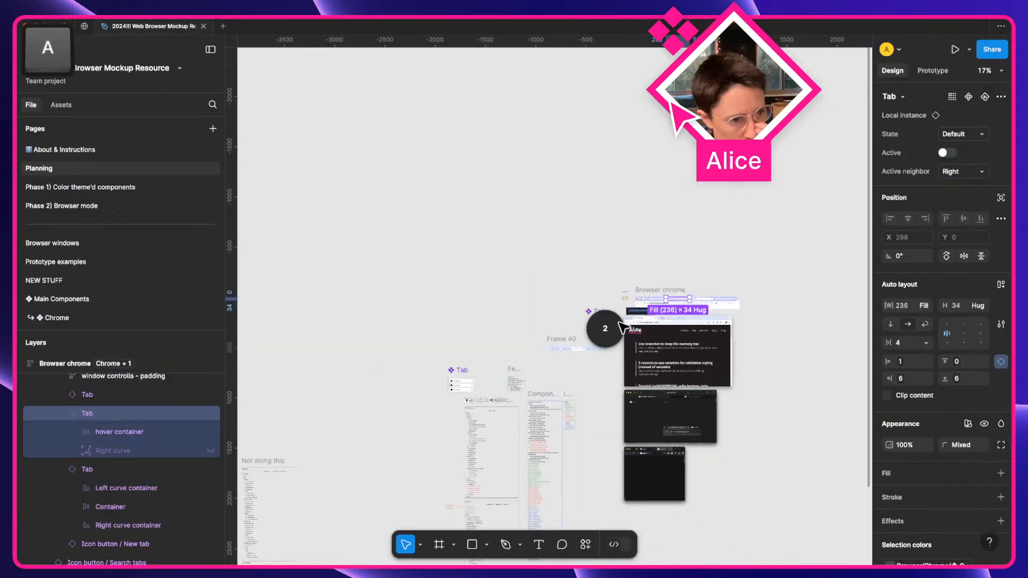
scroll(533, 338, "up", 4)
scroll(667, 330, "up", 2)
left_click(710, 343)
key("space")
left_click_drag(716, 347, 423, 340)
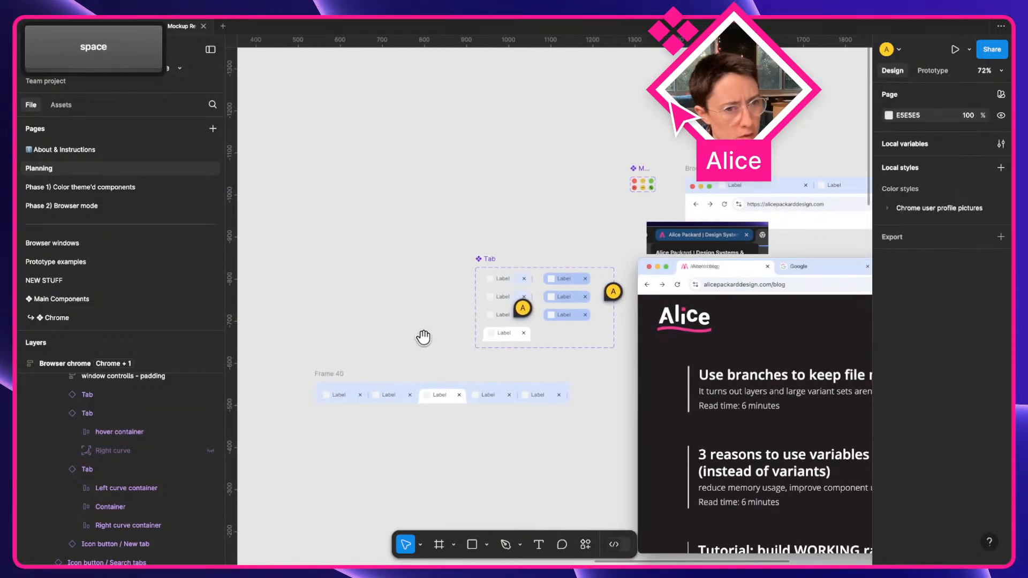
scroll(632, 340, "up", 2)
scroll(427, 340, "up", 5)
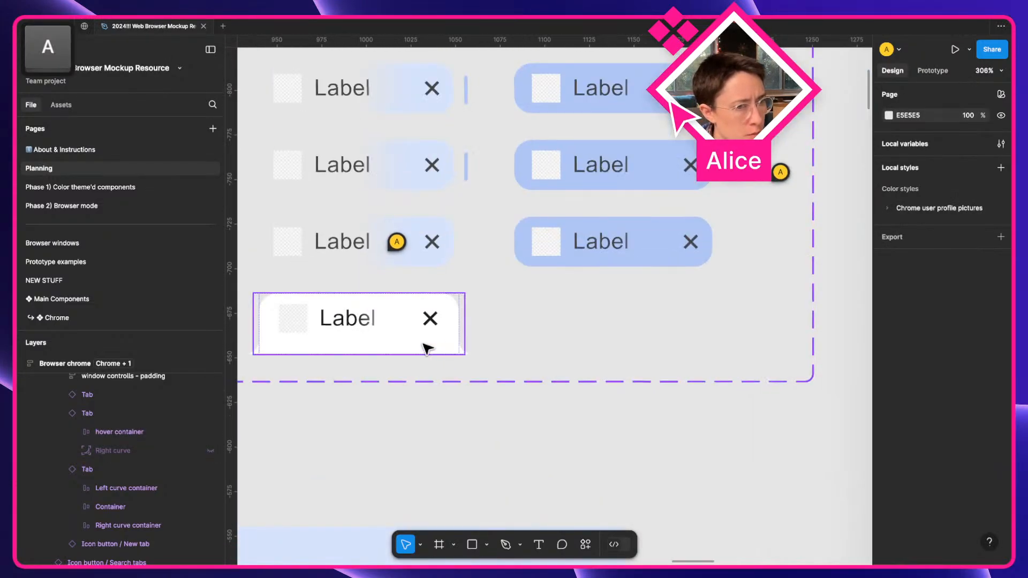
double_click(448, 341)
scroll(460, 328, "up", 2)
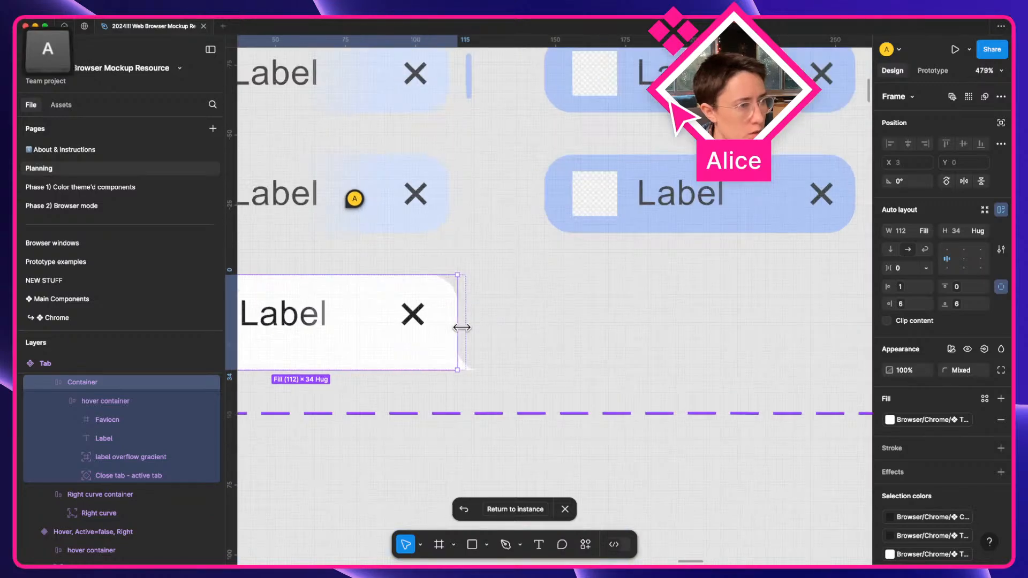
left_click(468, 329)
scroll(337, 336, "left", 4)
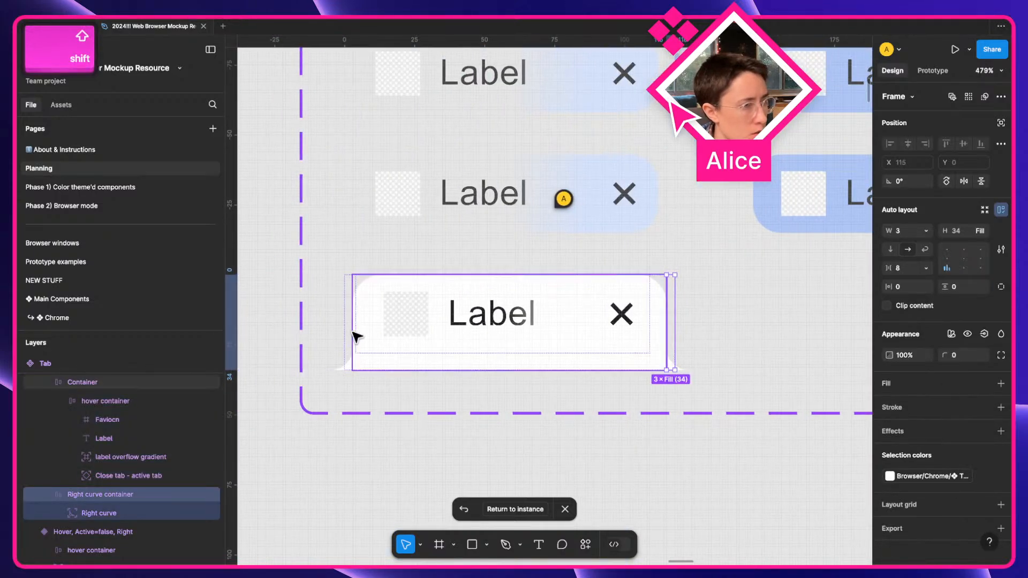
left_click(349, 334, "shift")
left_click(905, 231)
key("Up")
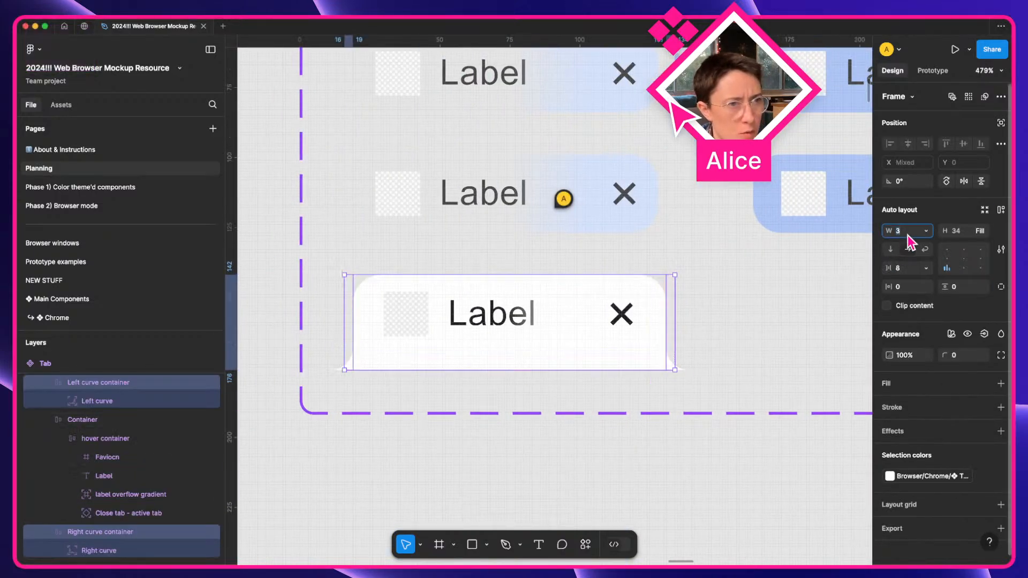
left_click(714, 442)
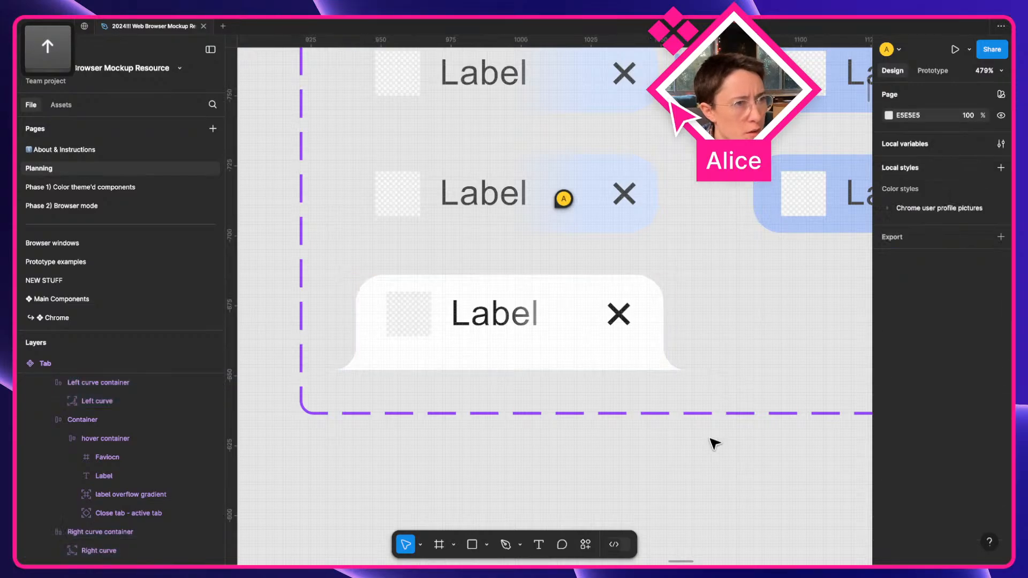
left_click(662, 229)
scroll(662, 228, "down", 5)
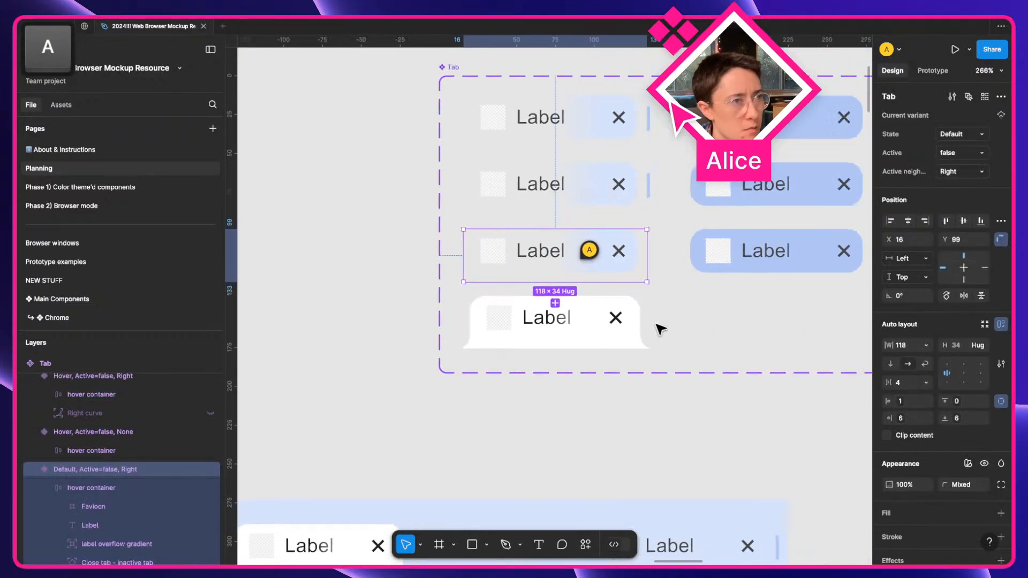
scroll(658, 326, "up", 3)
left_click(649, 130)
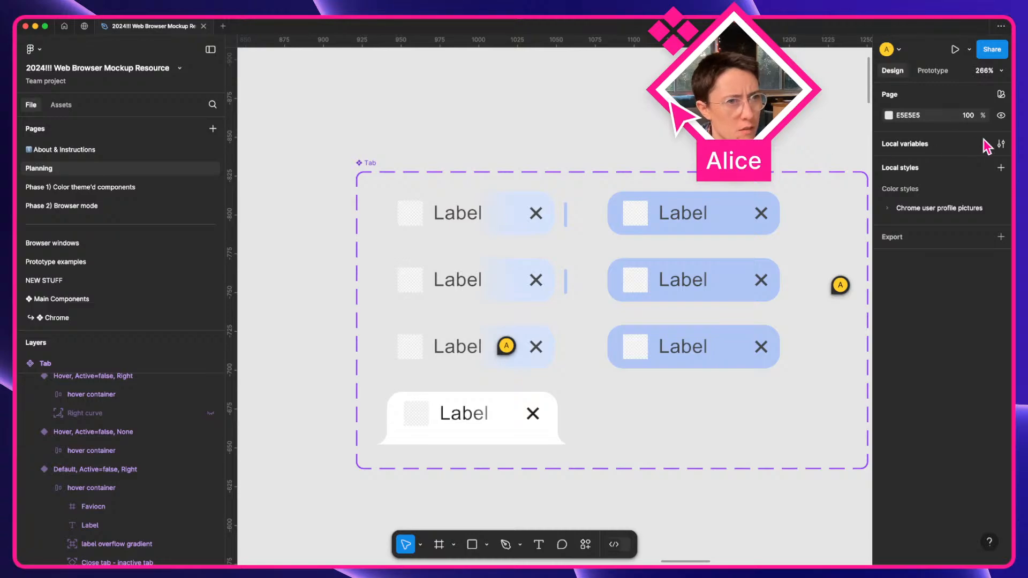
left_click(1001, 144)
scroll(620, 402, "right", 6)
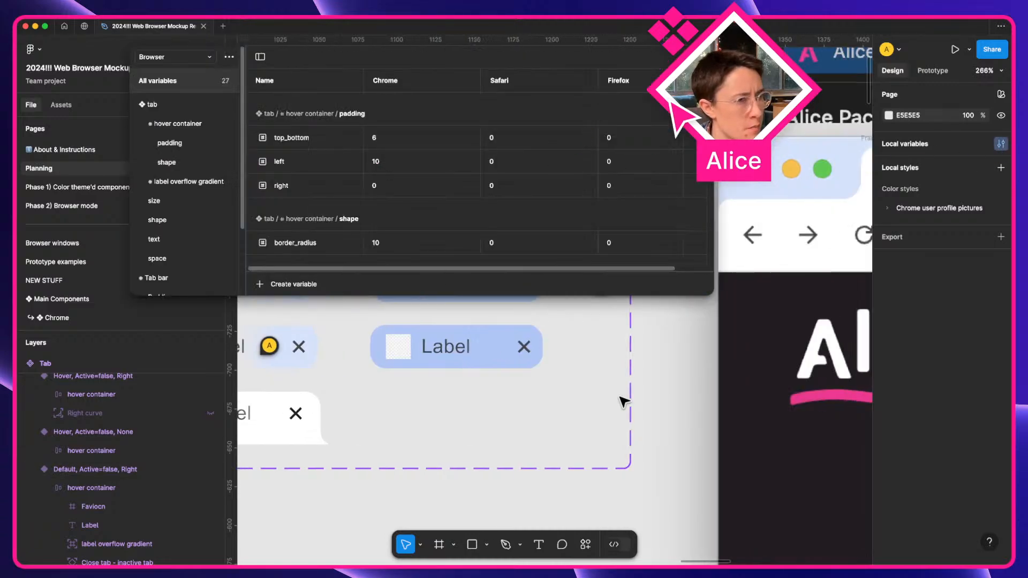
scroll(622, 401, "up", 10)
scroll(623, 402, "right", 10)
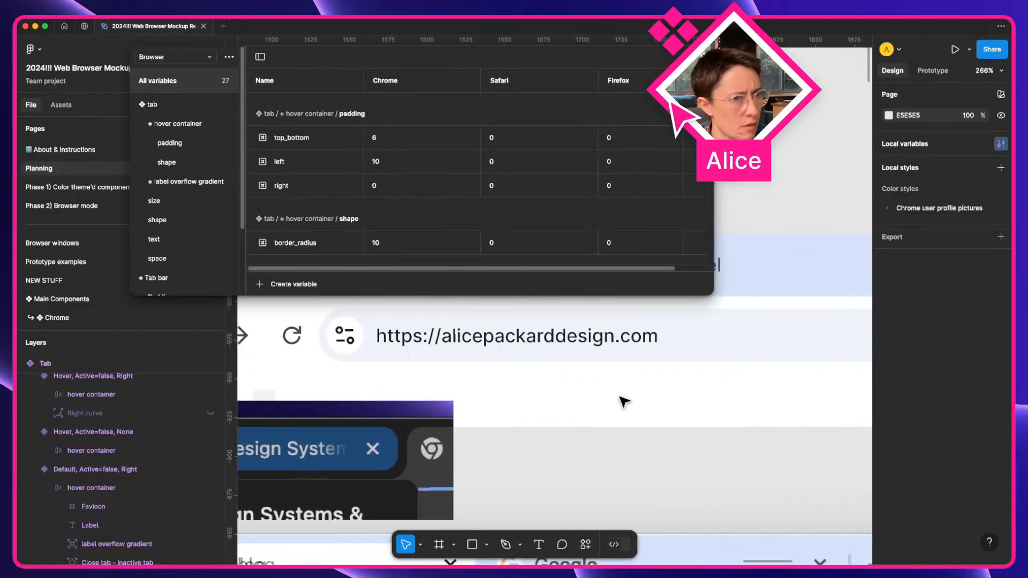
scroll(623, 401, "left", 4)
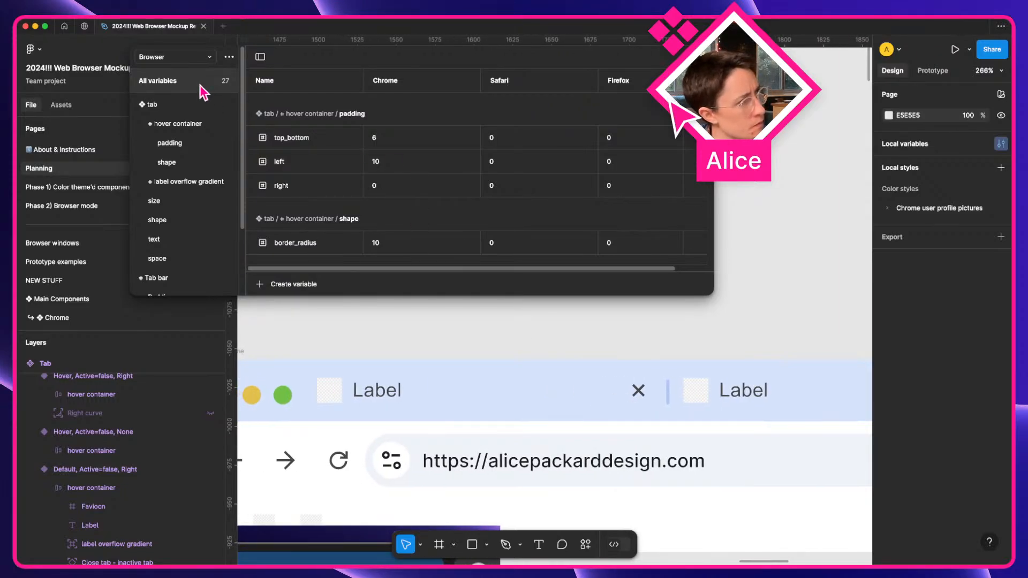
left_click(170, 143)
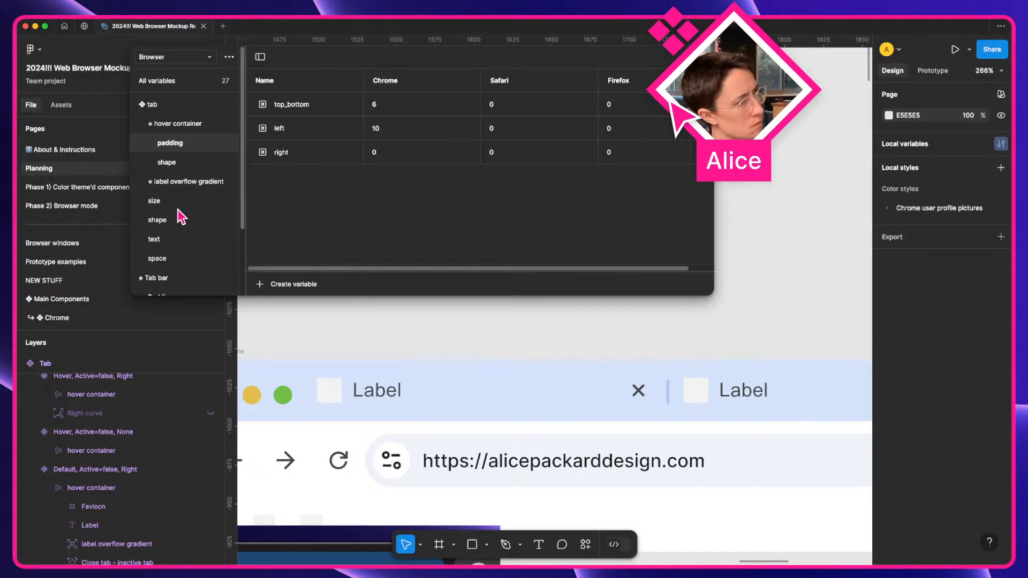
left_click(178, 210)
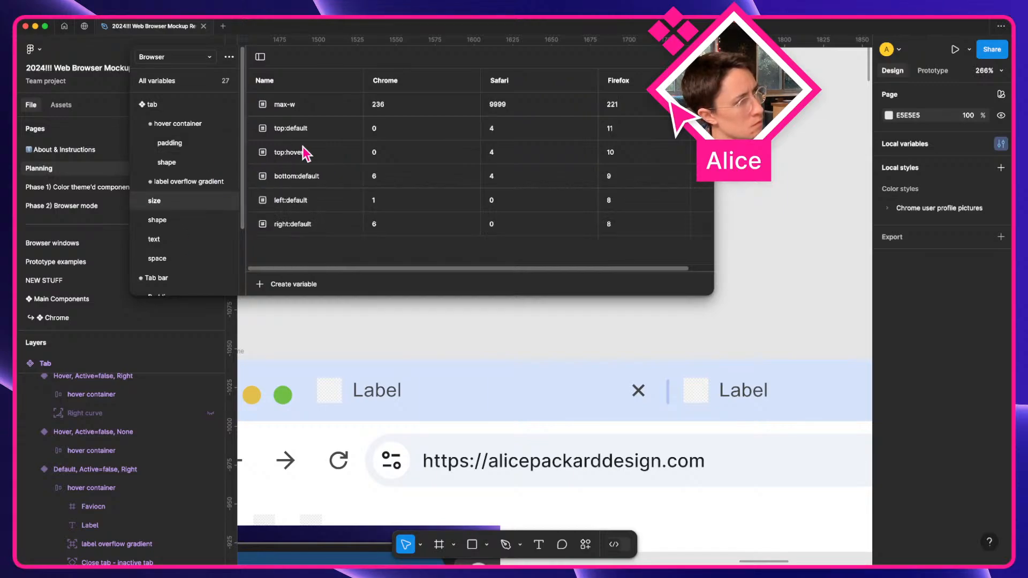
left_click(317, 227)
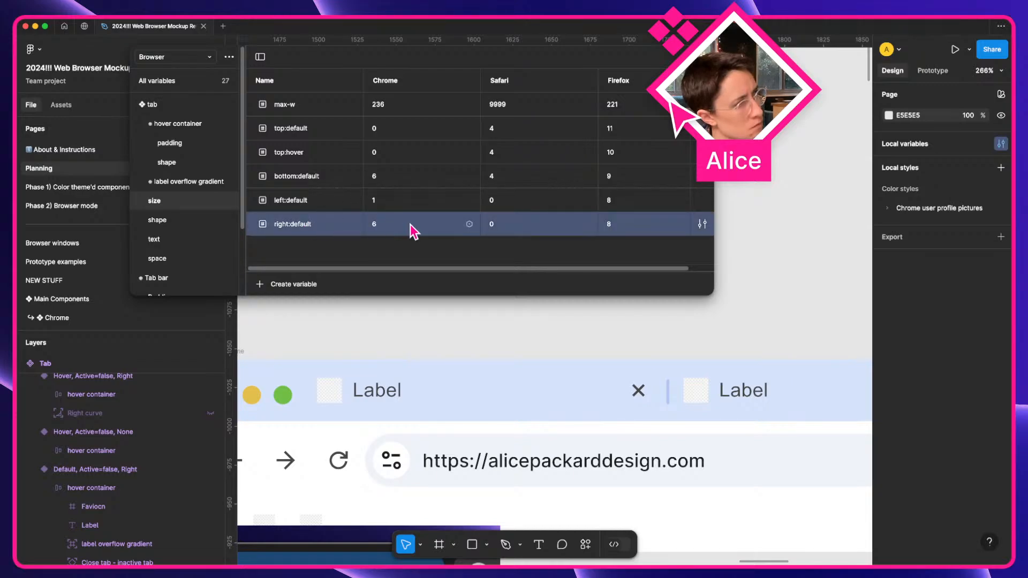
left_click(524, 408)
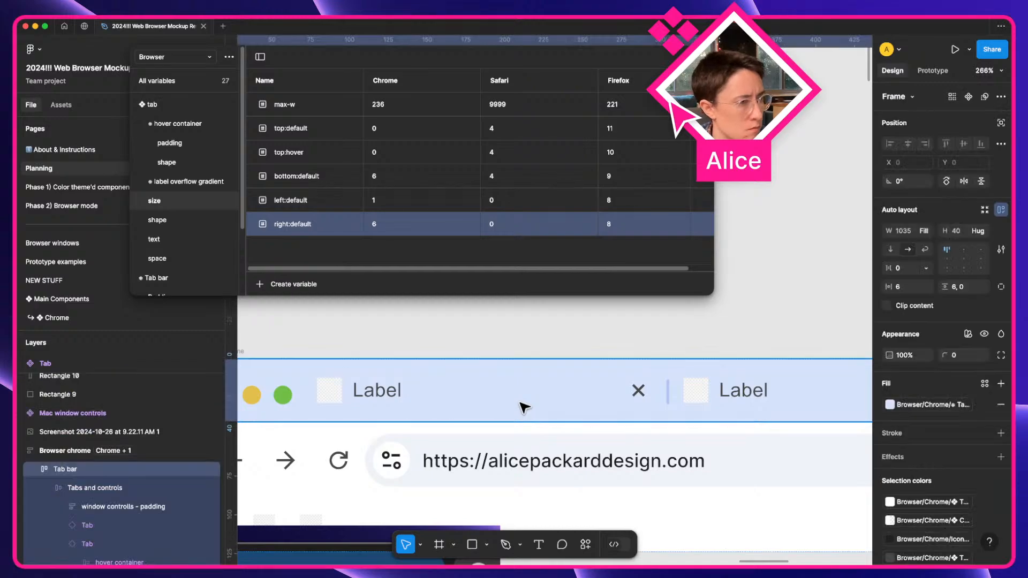
double_click(524, 408)
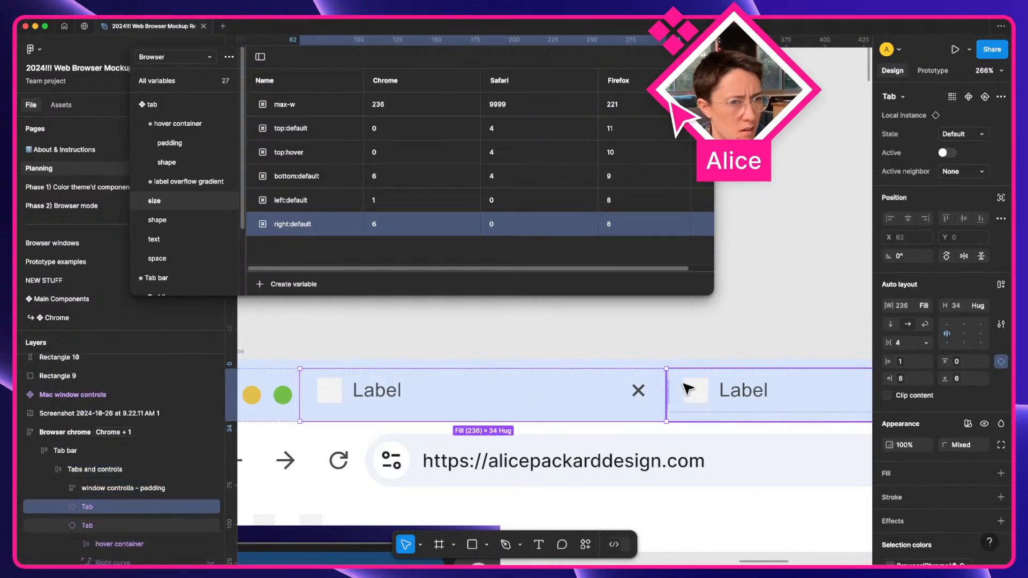
left_click(903, 387)
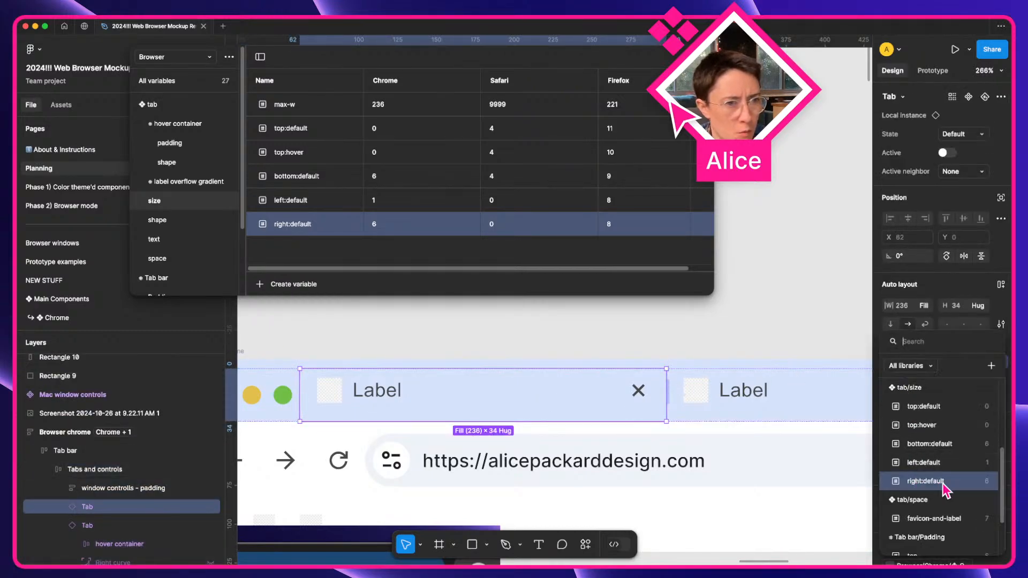
scroll(624, 356, "right", 10)
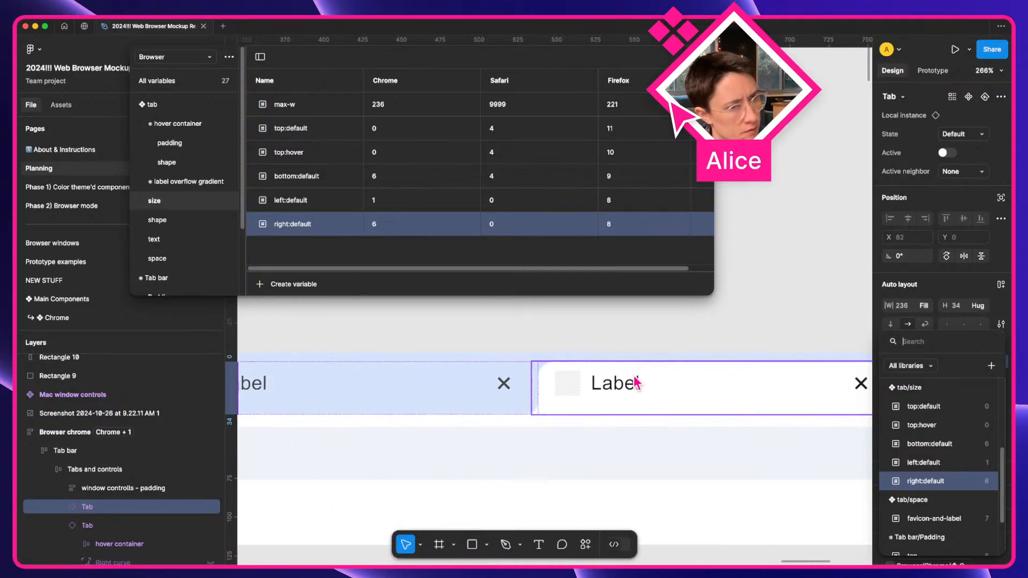
key("Escape")
scroll(659, 384, "right", 4)
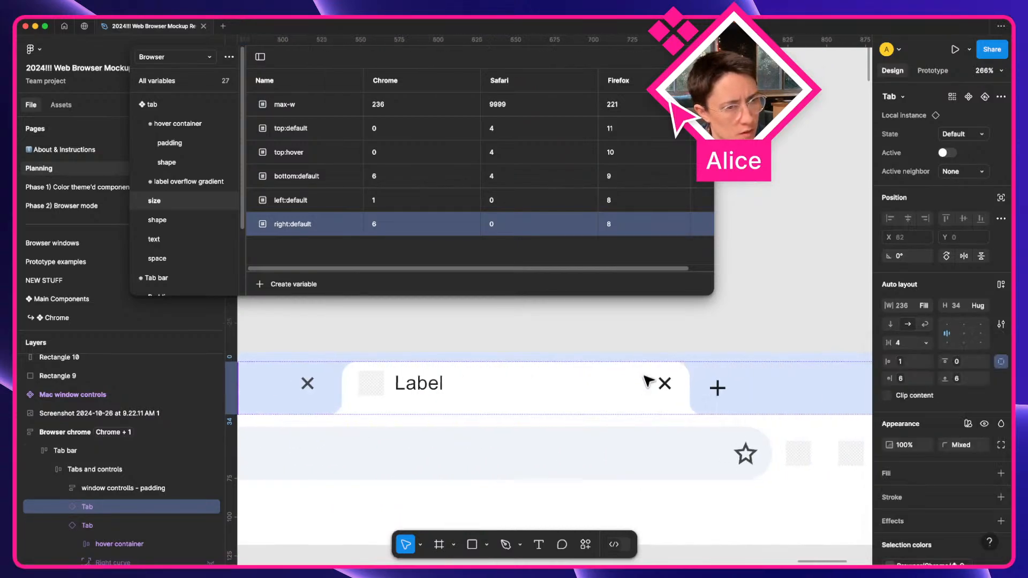
left_click(901, 382)
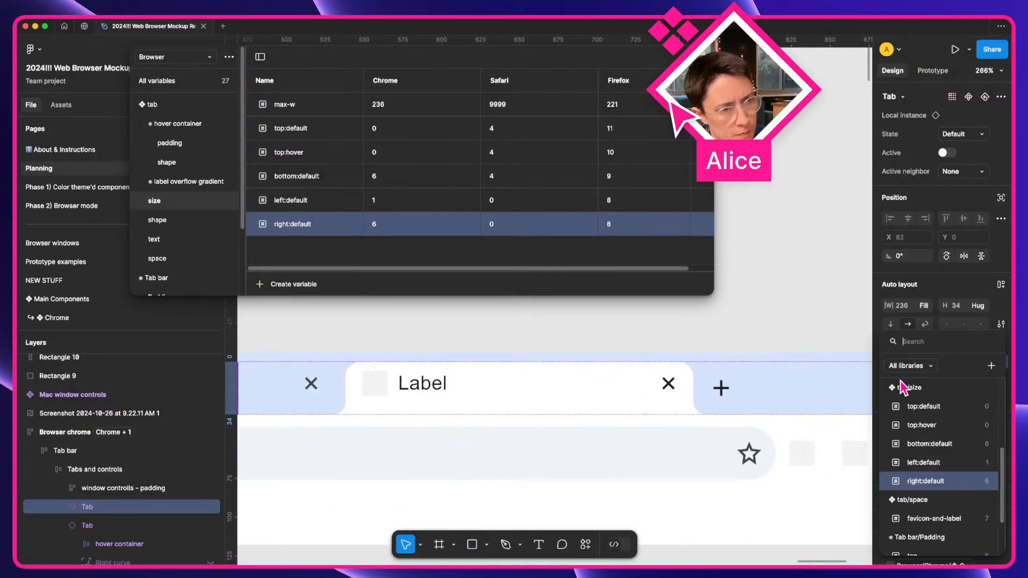
left_click(713, 335)
key("Escape")
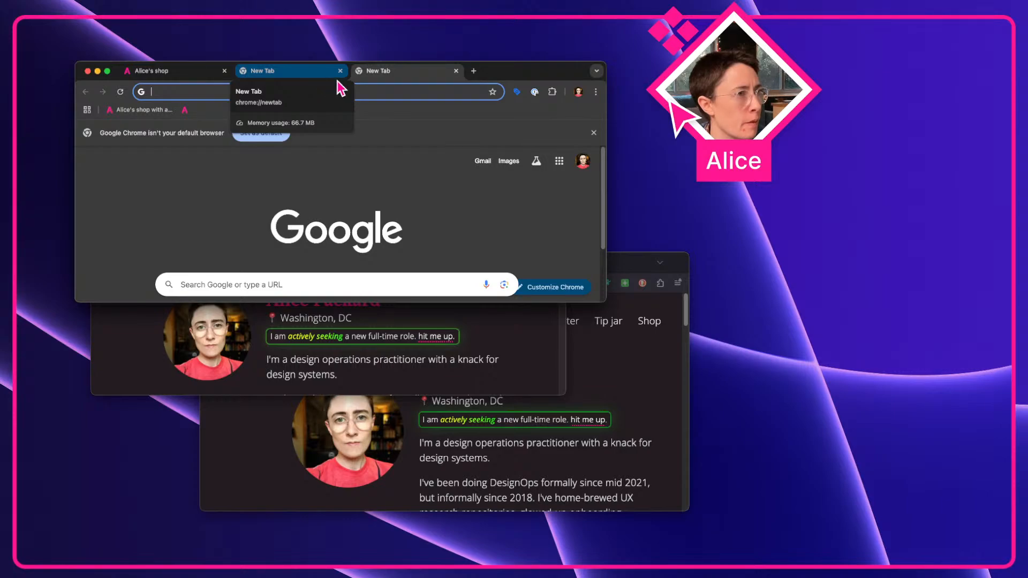
key("ctrl+Left")
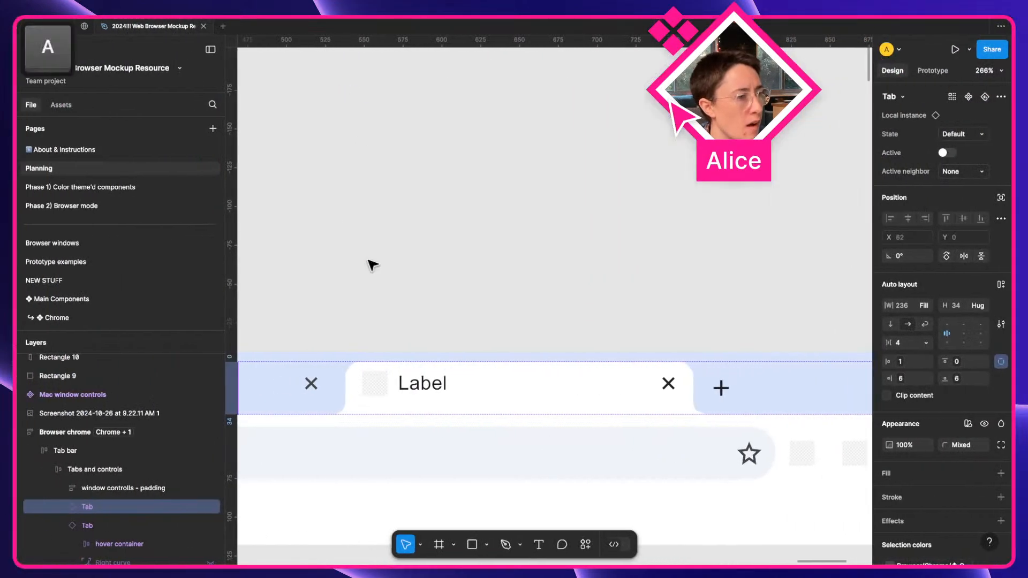
scroll(369, 264, "left", 5)
scroll(407, 403, "left", 2)
scroll(410, 404, "down", 10)
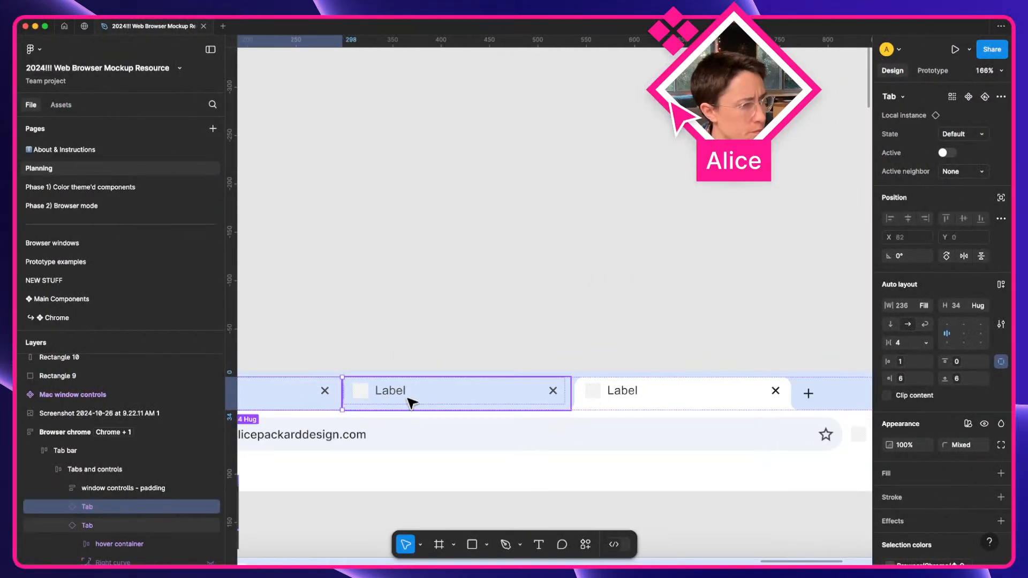
left_click(344, 333)
left_click(407, 372)
key("shift+space")
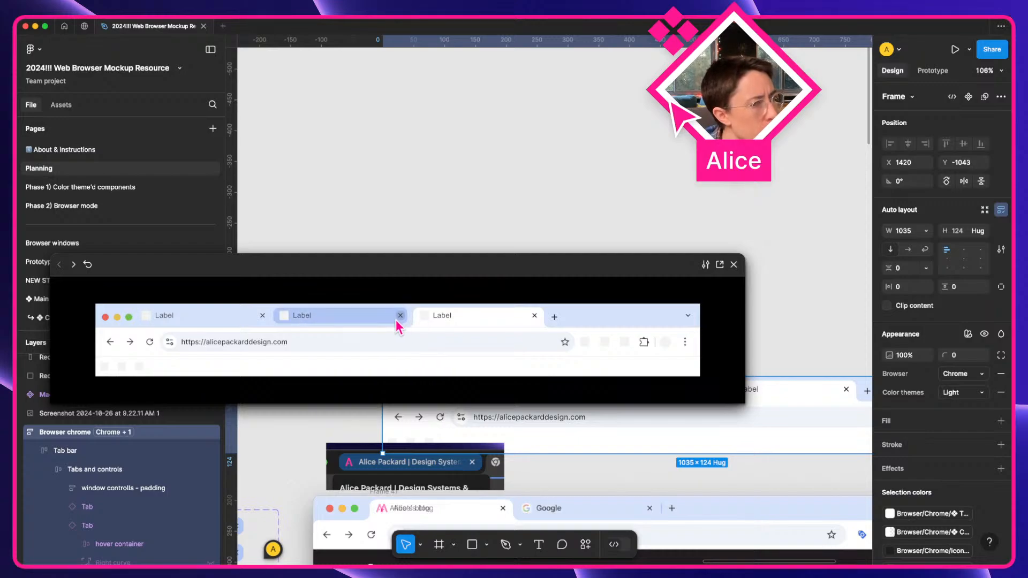
left_click(733, 265)
scroll(696, 300, "down", 5)
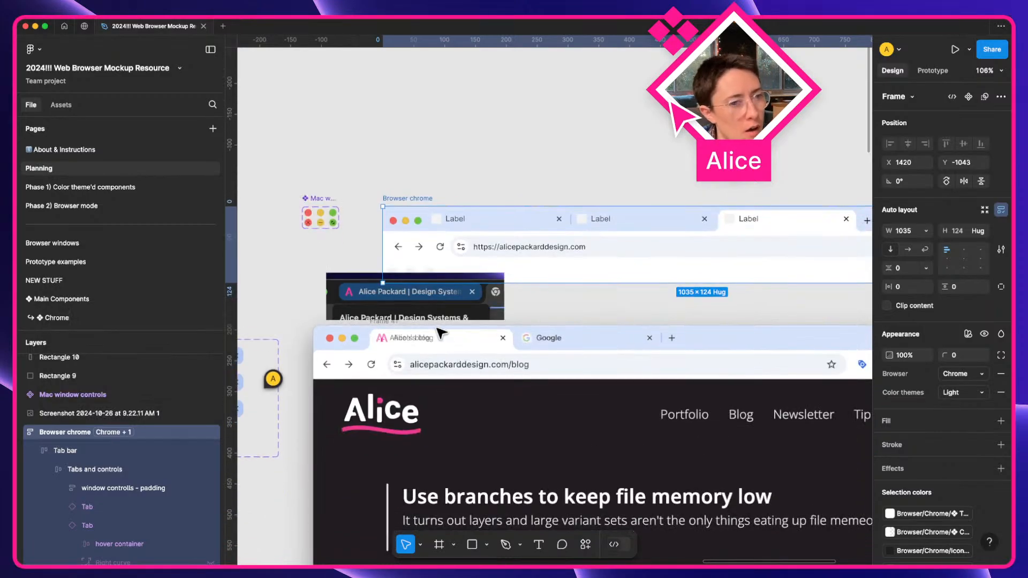
scroll(686, 221, "up", 5)
Inspect the middle tab's hover container in the mockup's tab bar up close.
left_click(489, 222, "super")
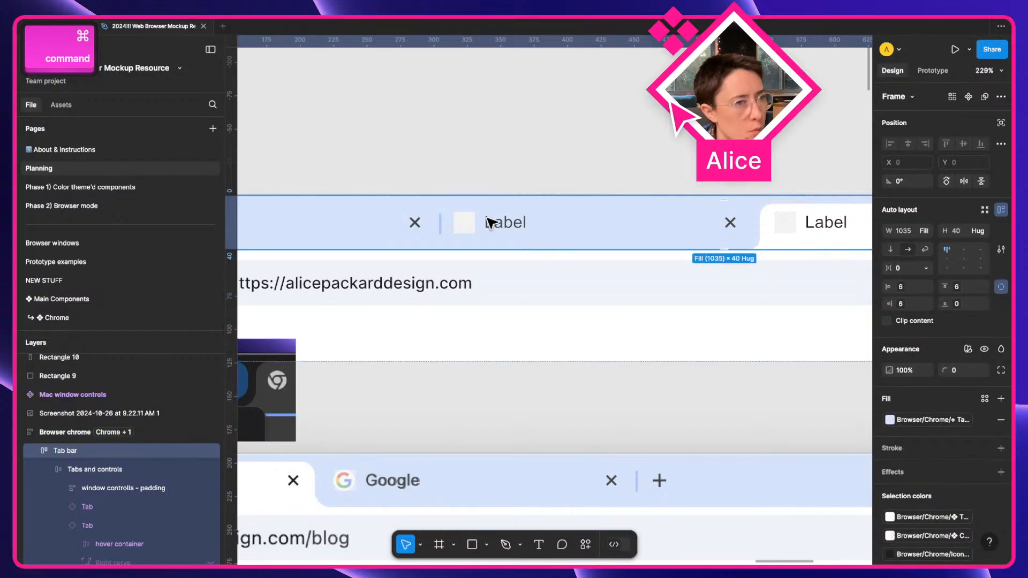
left_click(489, 223, "super")
scroll(148, 469, "down", 1)
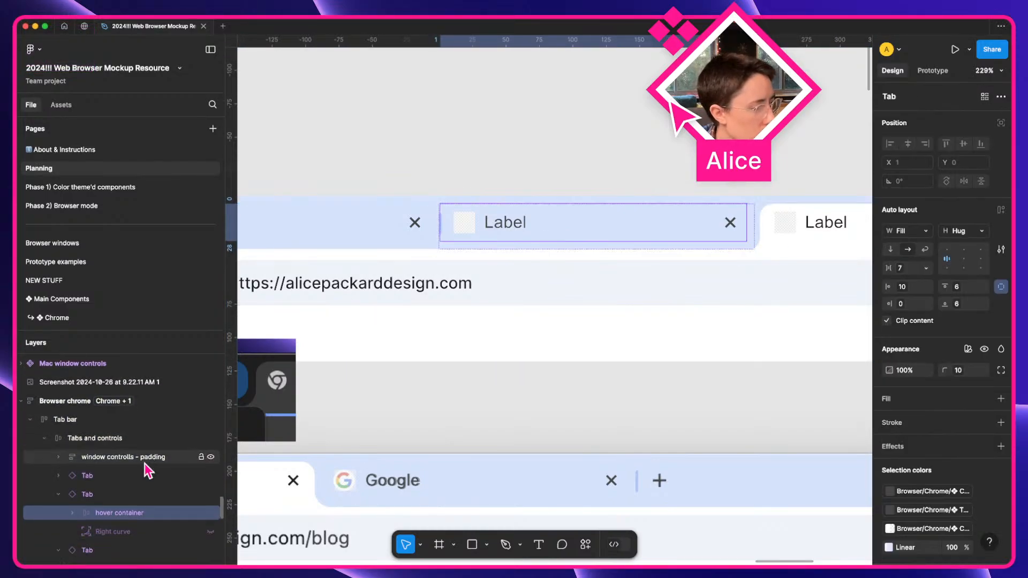
scroll(760, 224, "up", 5)
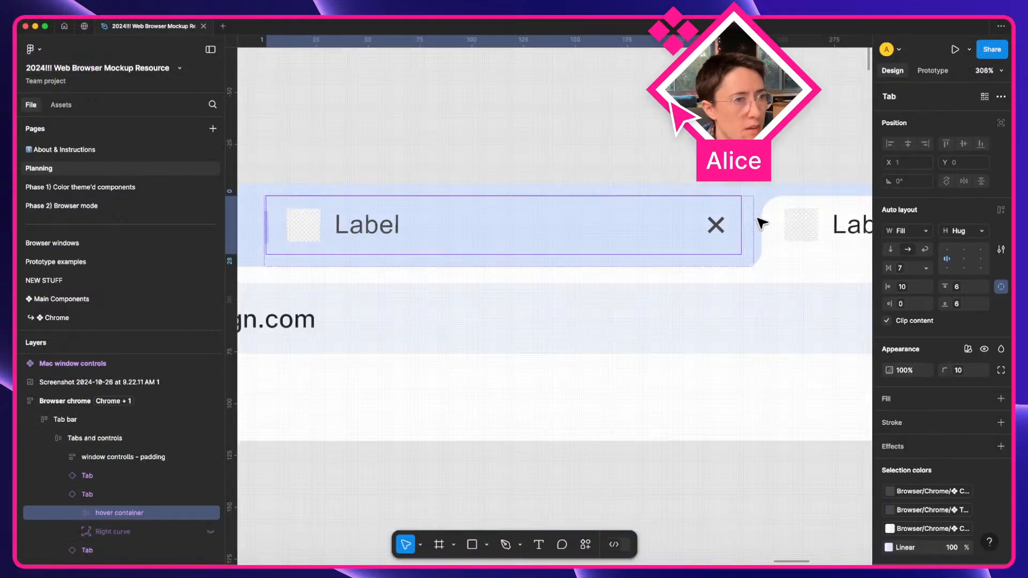
scroll(761, 223, "up", 5)
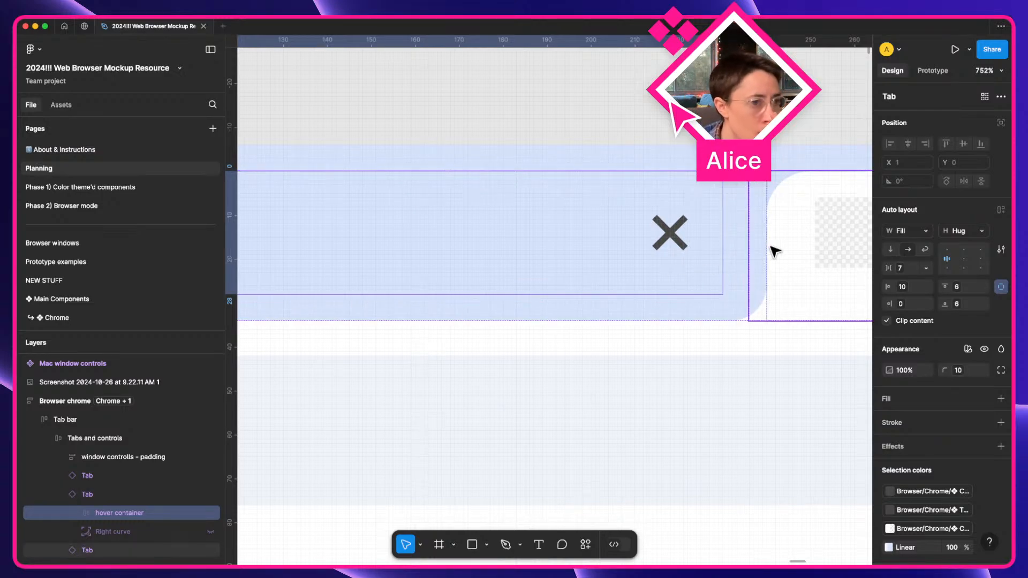
left_click(742, 257)
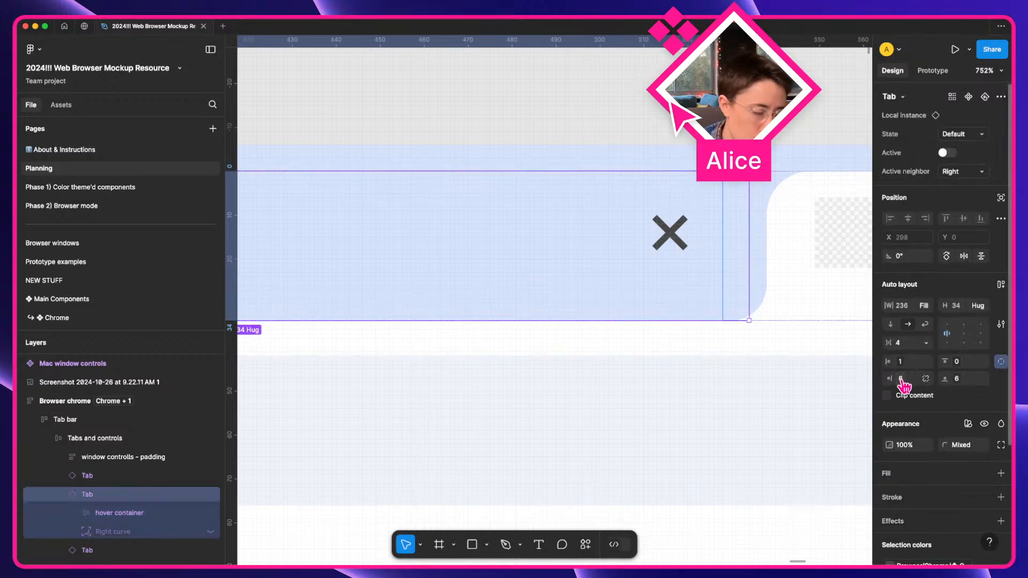
Check the second tab's Container layer, then deselect and open the local variables.
scroll(724, 349, "down", 3, "ctrl")
scroll(725, 351, "down", 2, "ctrl")
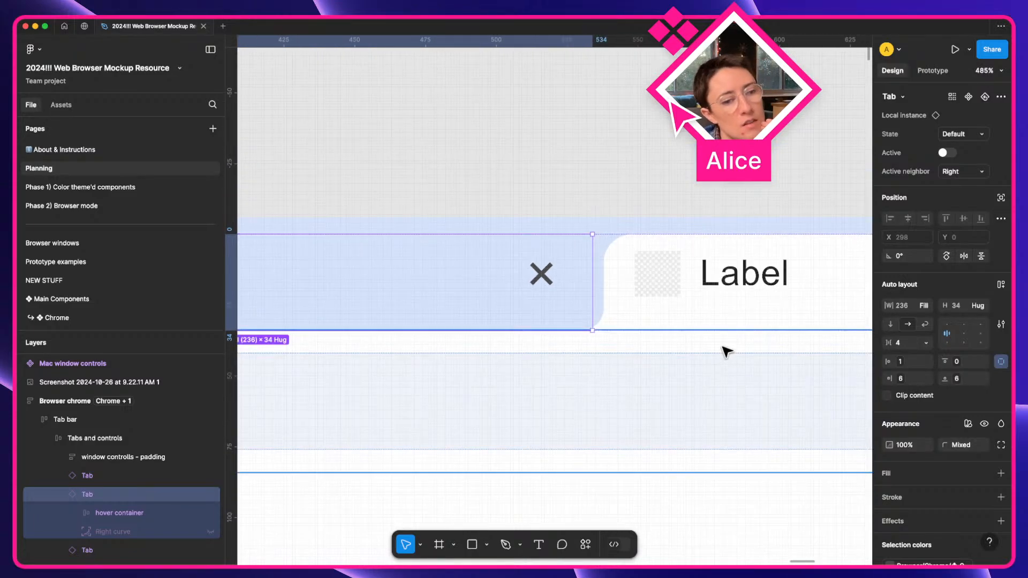
scroll(723, 347, "down", 5, "ctrl")
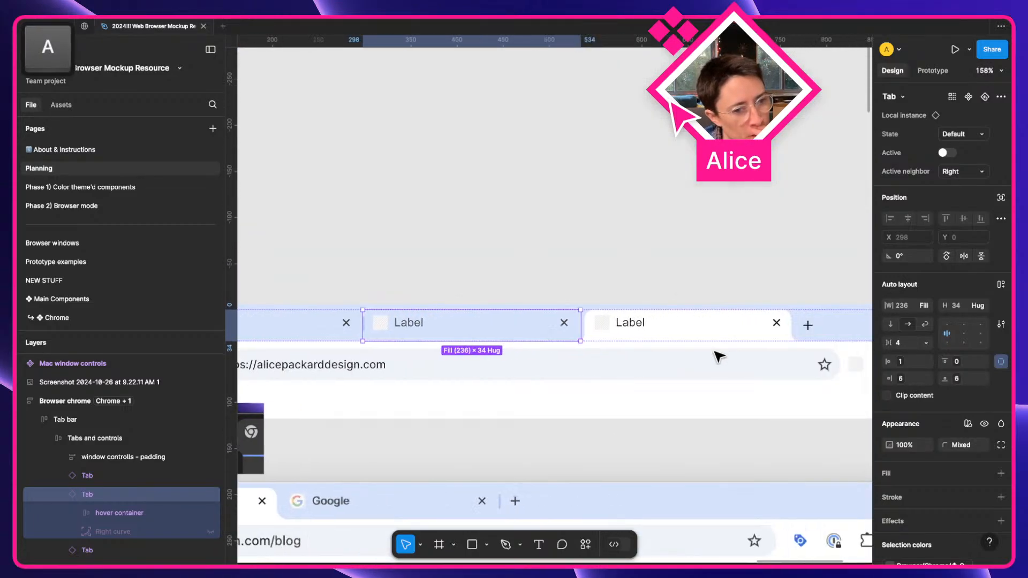
scroll(716, 352, "down", 1)
scroll(716, 351, "left", 1)
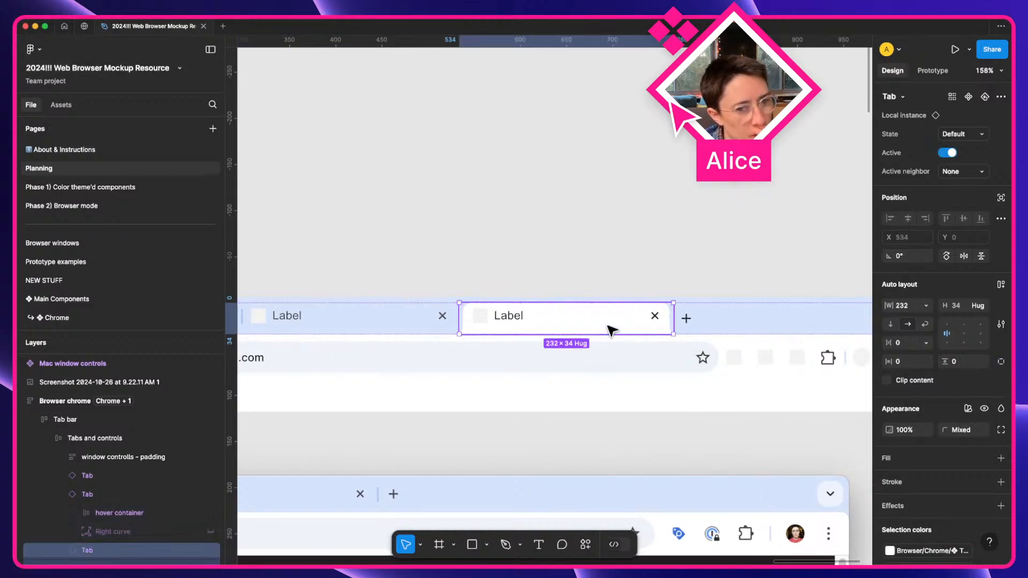
left_click(662, 332)
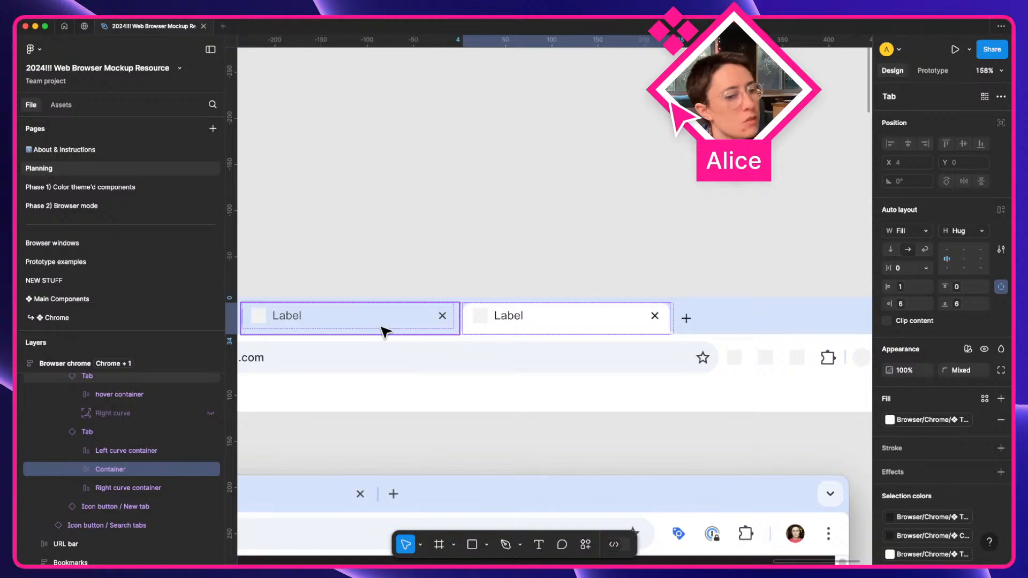
left_click(571, 234)
left_click(1000, 145)
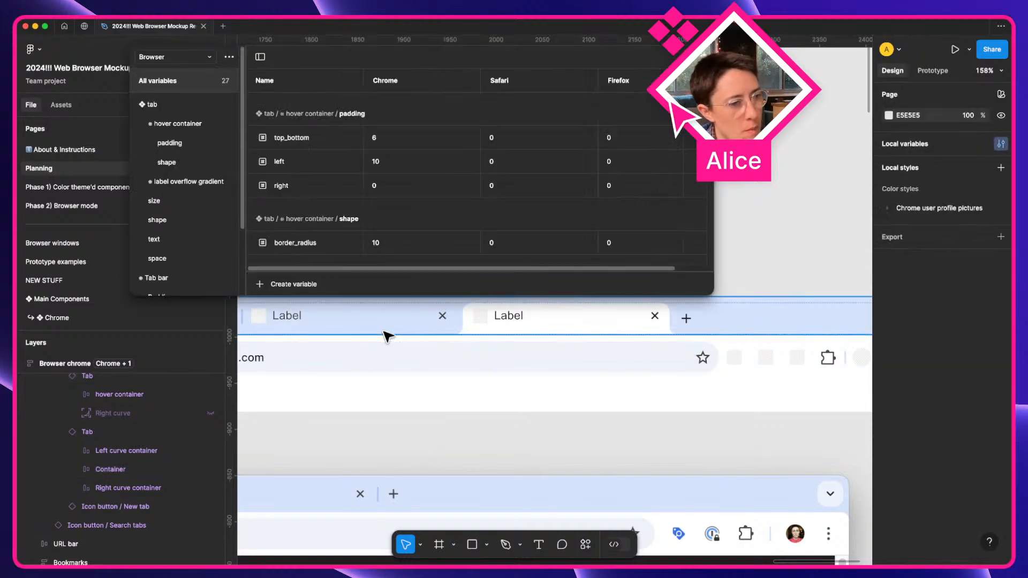
Duplicate the size group's right:default variable and rename the copy to right:inactive_default.
scroll(351, 338, "up", 2)
scroll(350, 338, "left", 2)
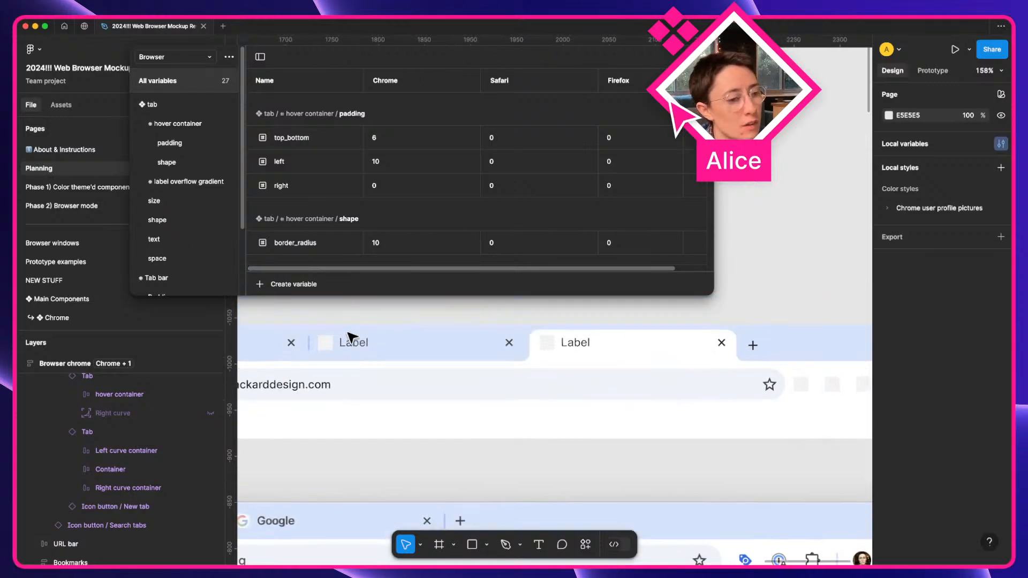
left_click(155, 201)
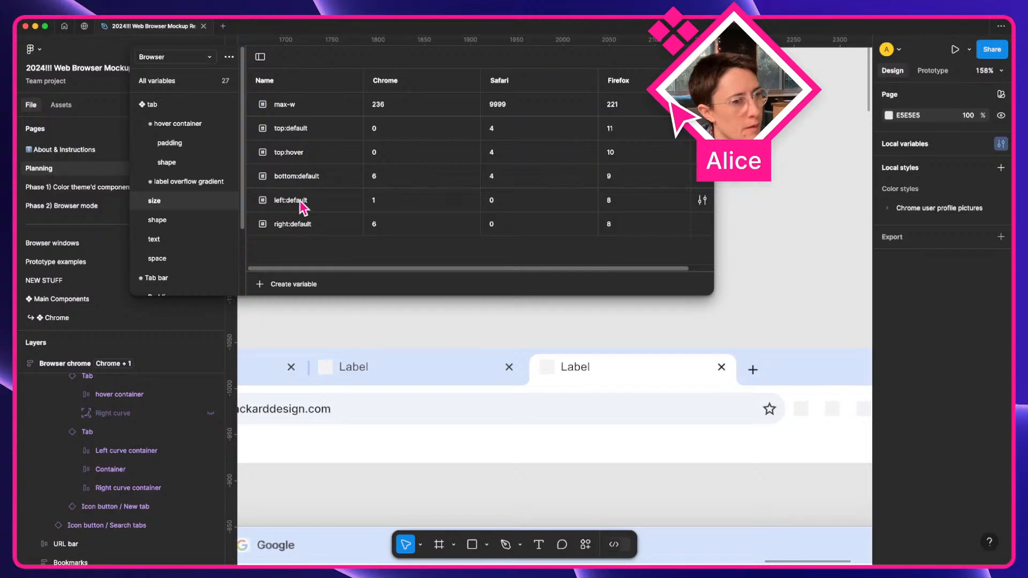
left_click(303, 229)
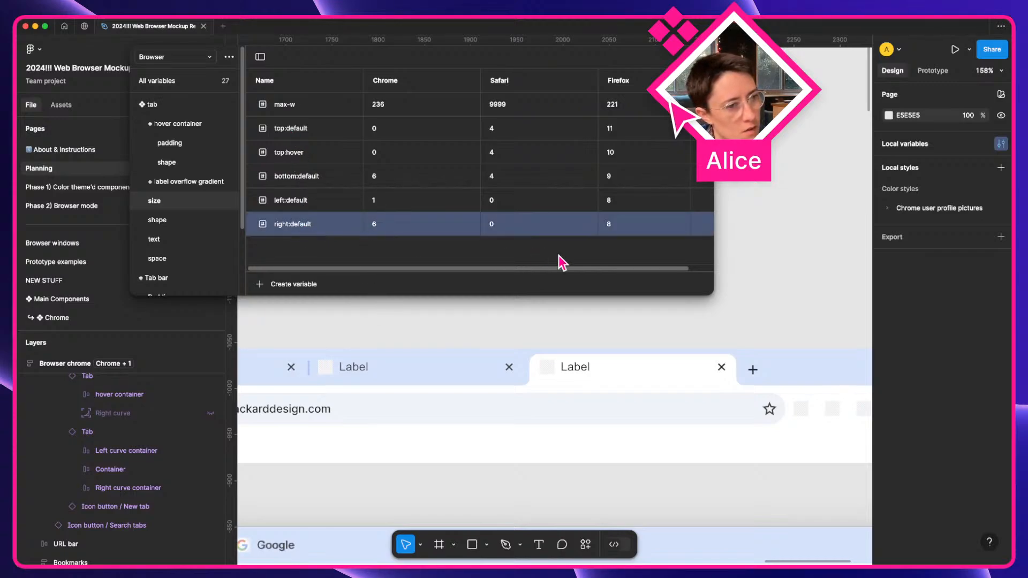
right_click(289, 235)
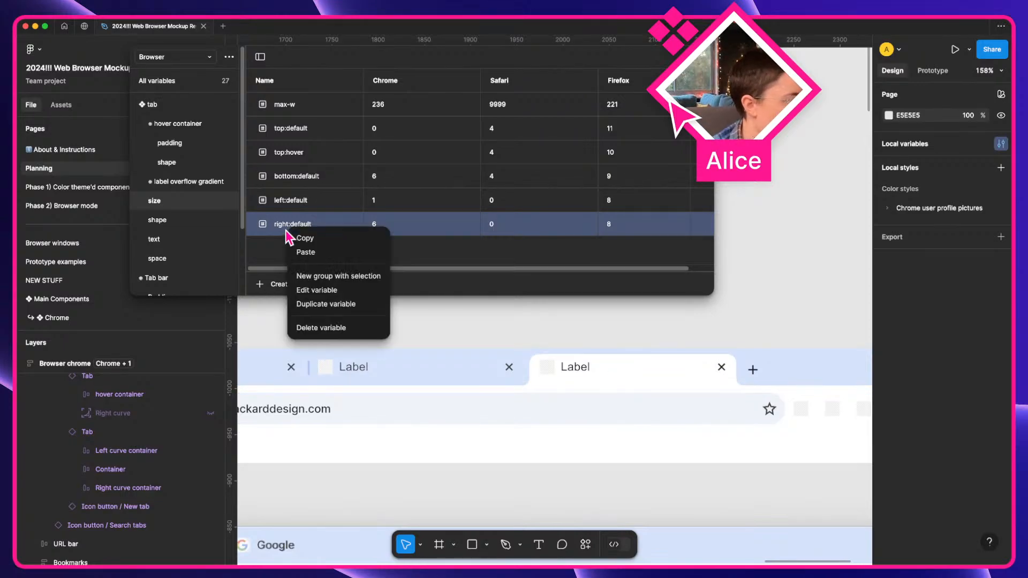
left_click(323, 302)
key("Right")
key("shift+Left")
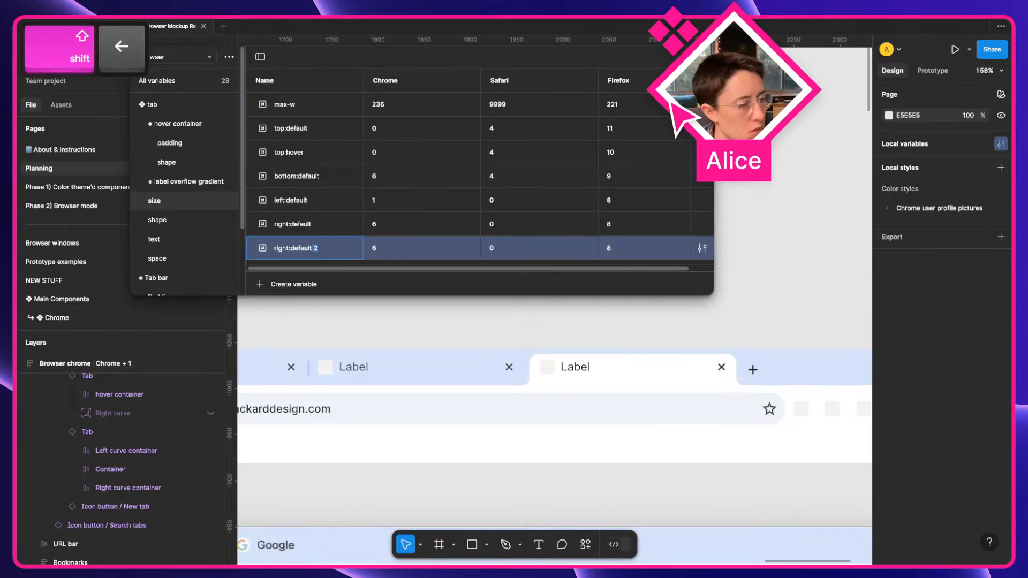
key("BackSpace")
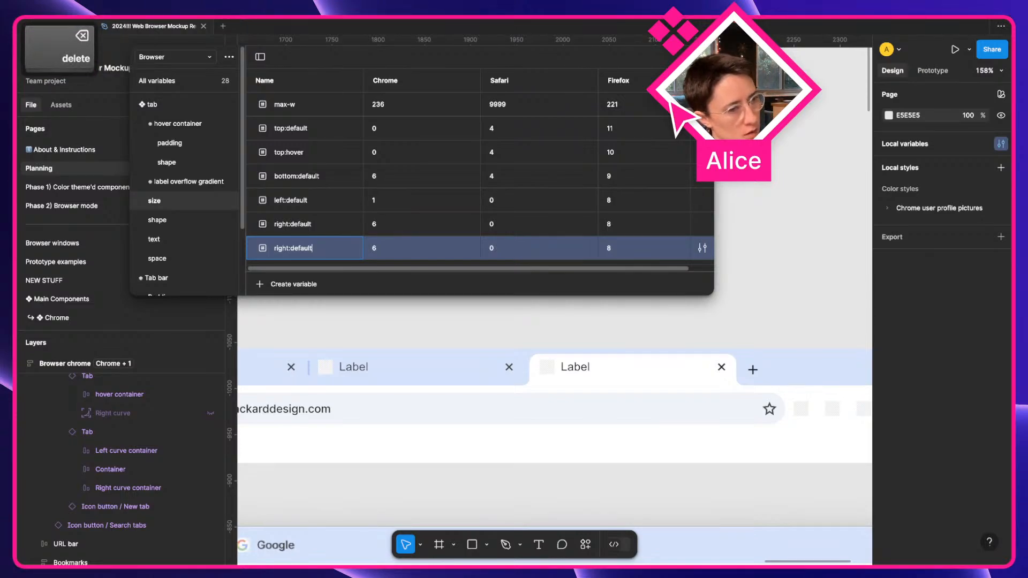
key("shift+Left")
key("BackSpace")
key("Left")
key("Left")
key("Left")
key("Left")
key("Left")
key("Left")
key("Left")
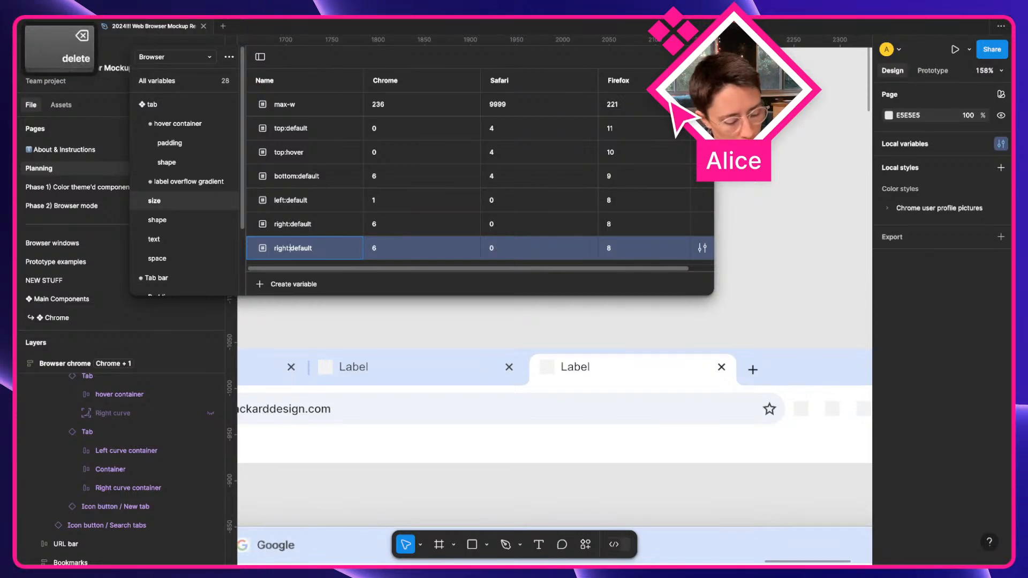
type("inactive_")
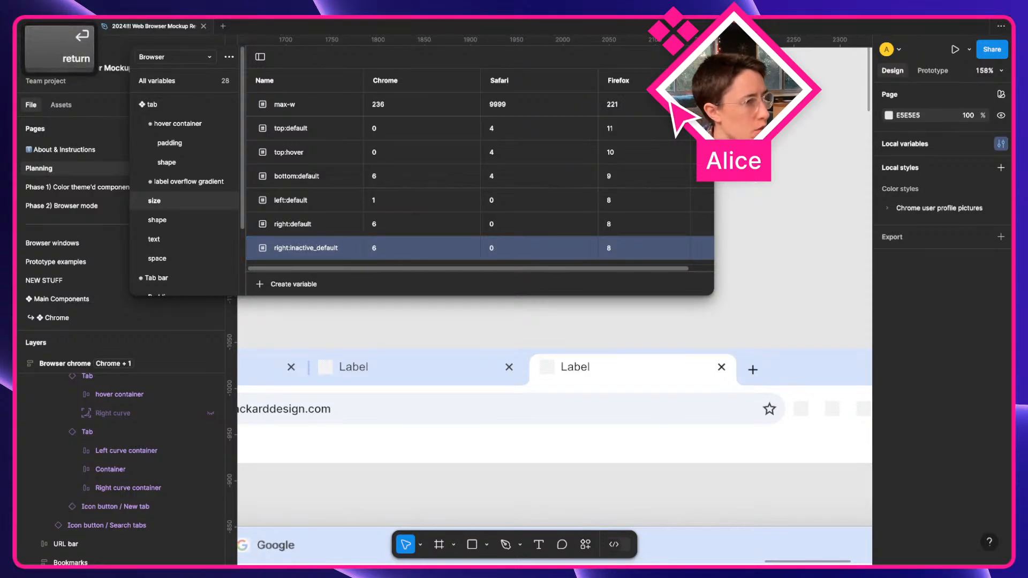
Rename the original right:default variable to right:active_default.
double_click(300, 225)
key("alt+Left")
type("active_")
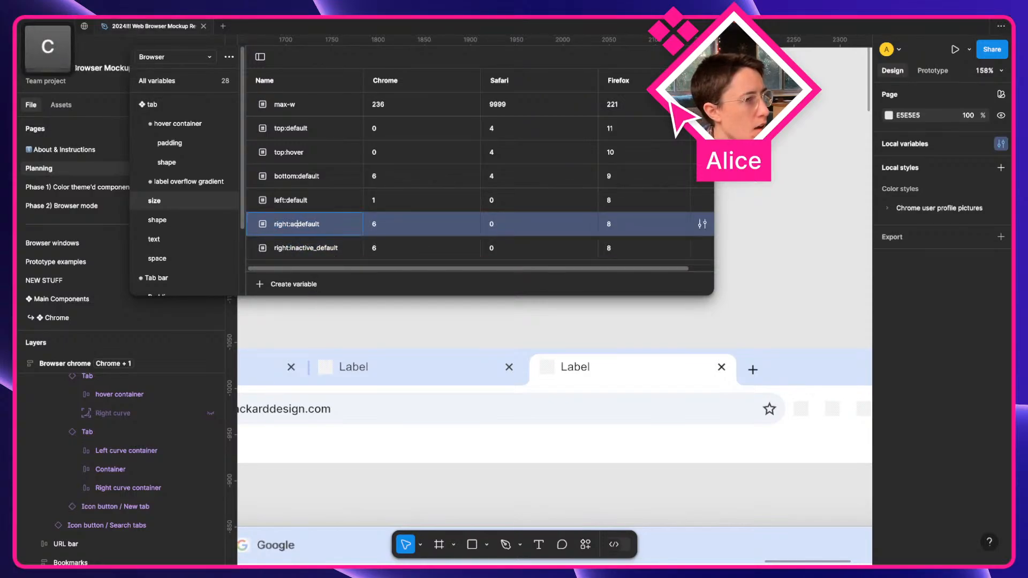
key("Return")
Lower right:inactive_default's Chrome value from 6 to 3.
left_click(406, 252)
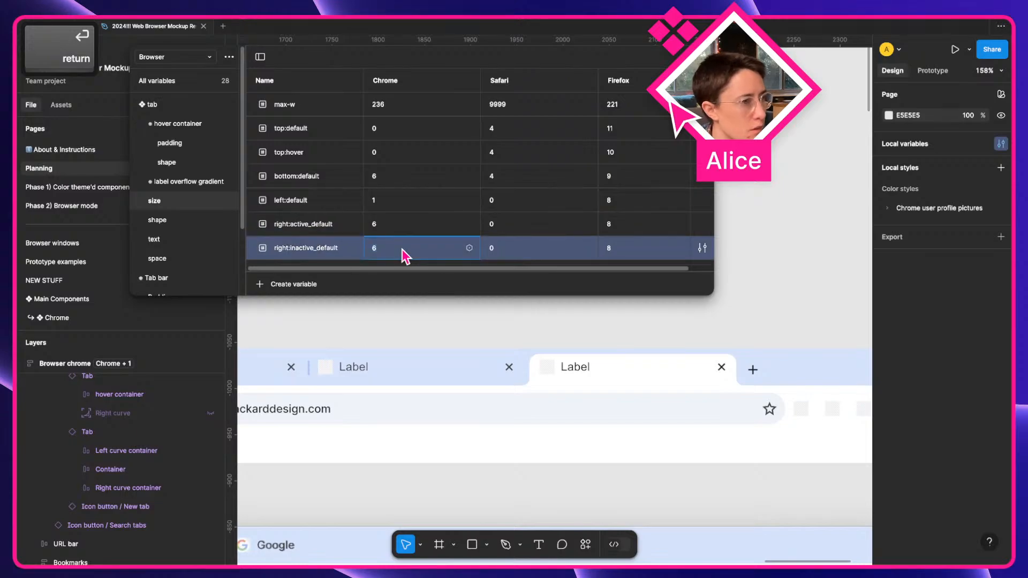
key("Down")
key("Down")
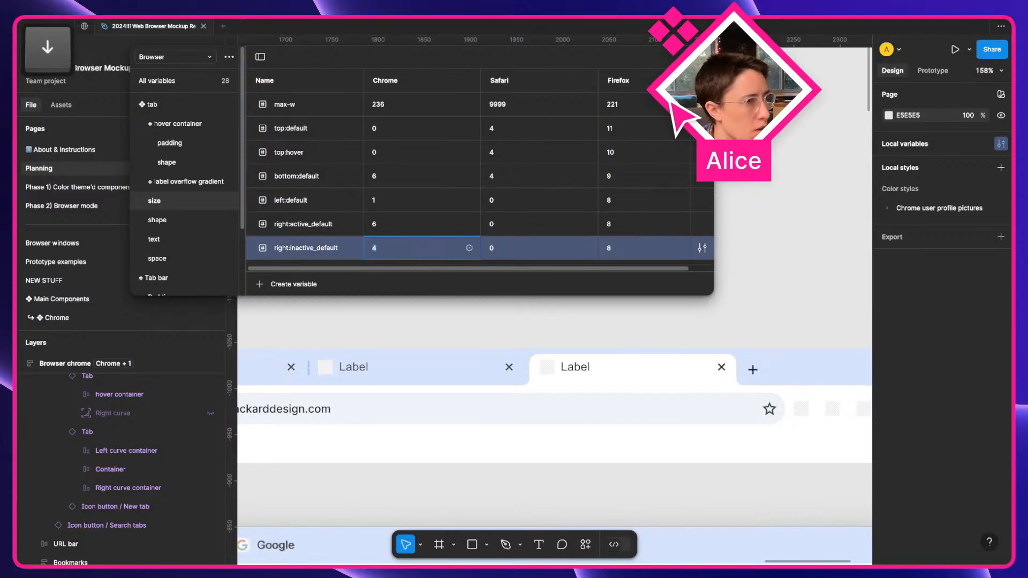
key("Down")
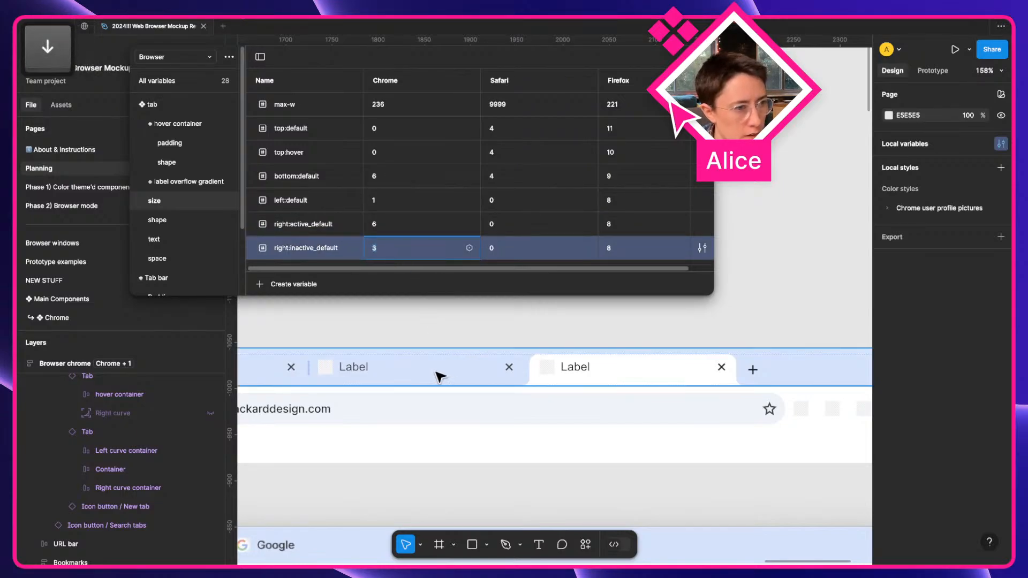
scroll(441, 377, "left", 15)
scroll(440, 377, "down", 4)
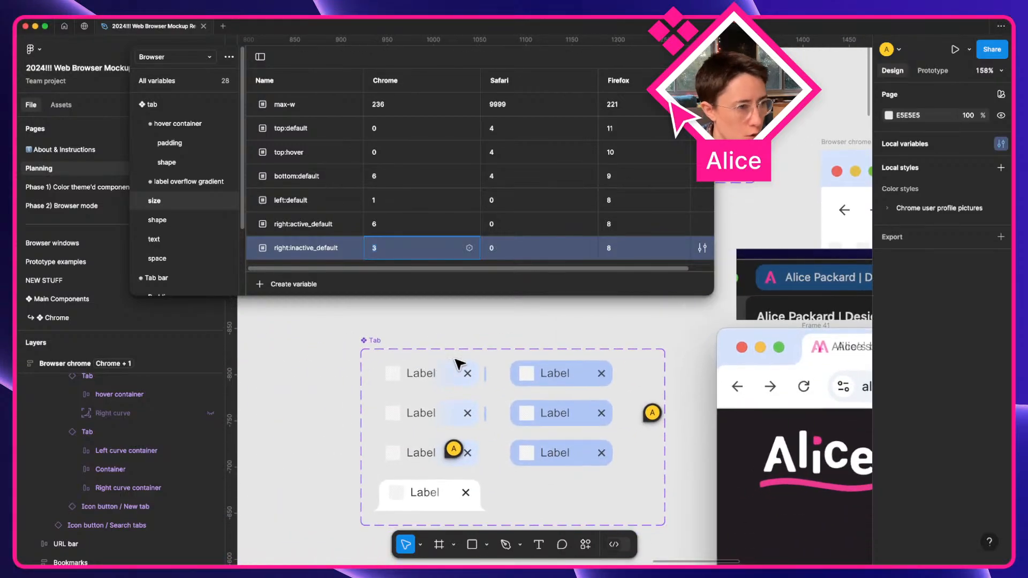
Bind the right padding of all six Active=false tab variants to right:inactive_default.
double_click(459, 366)
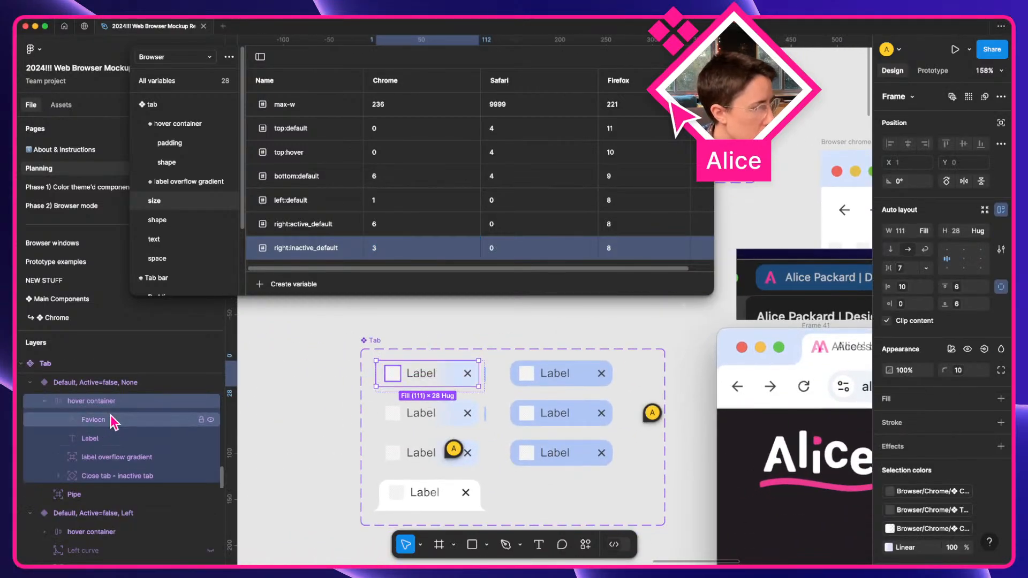
scroll(111, 417, "up", 1)
scroll(110, 517, "down", 2)
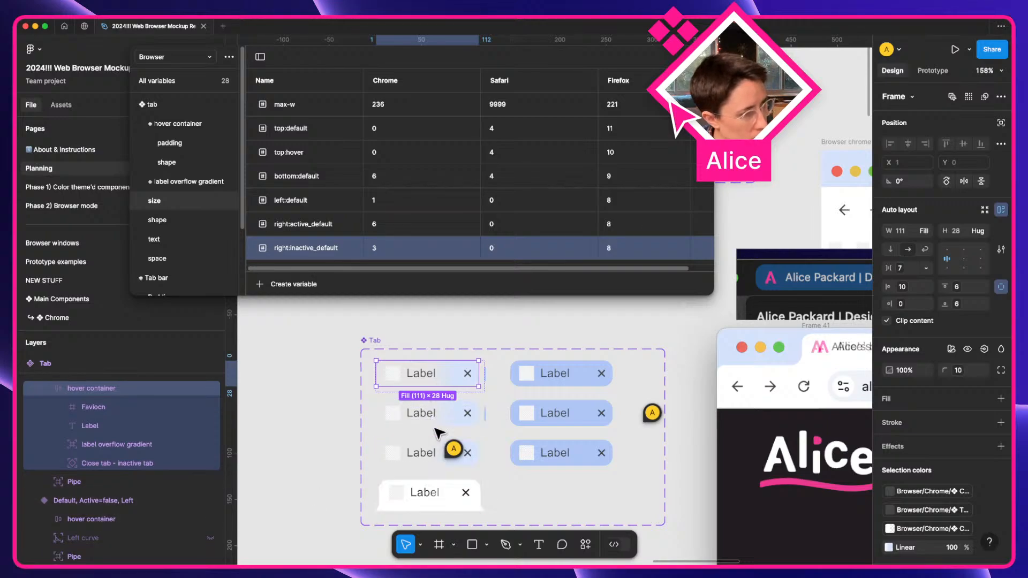
scroll(435, 427, "up", 3)
scroll(105, 443, "up", 1)
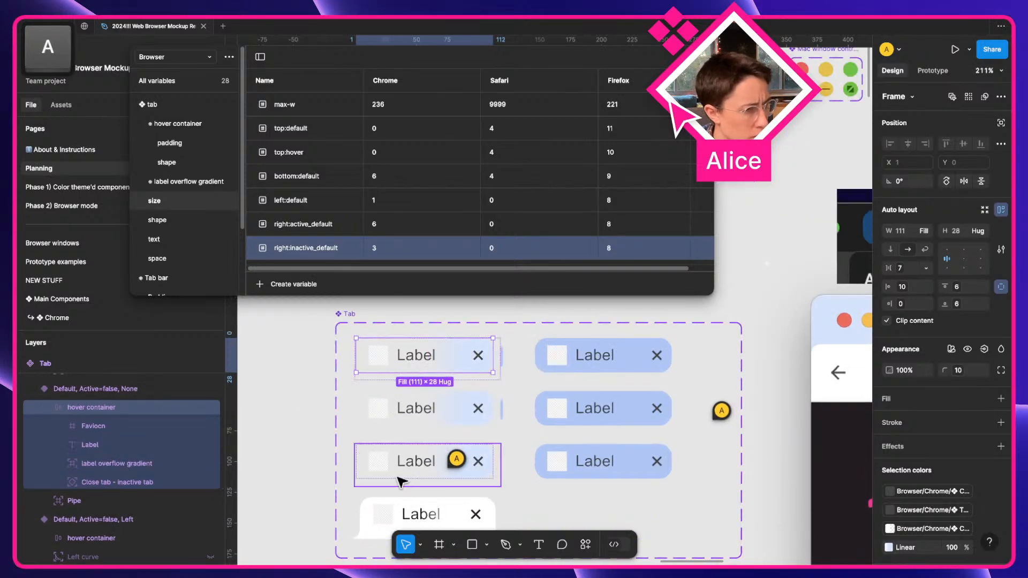
left_click(397, 476)
left_click(417, 419, "shift")
left_click(421, 362, "shift")
left_click(595, 356, "shift")
left_click(594, 409, "shift")
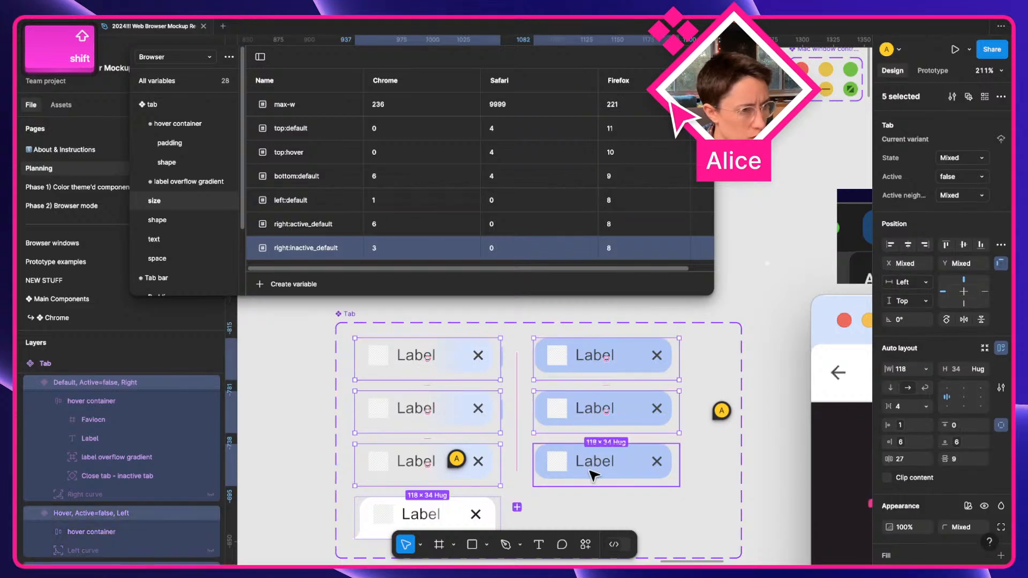
left_click(590, 469, "shift")
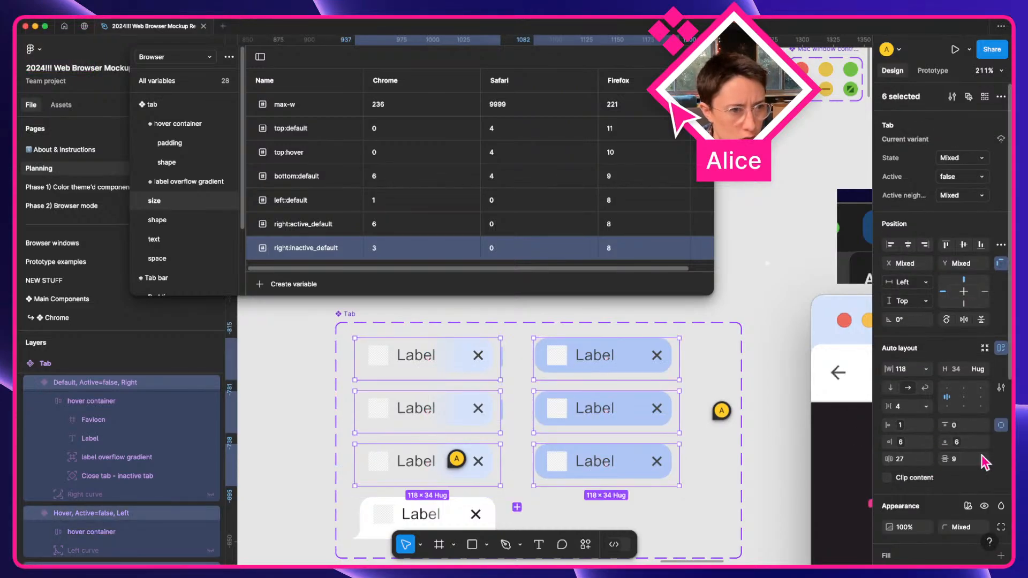
left_click(902, 443)
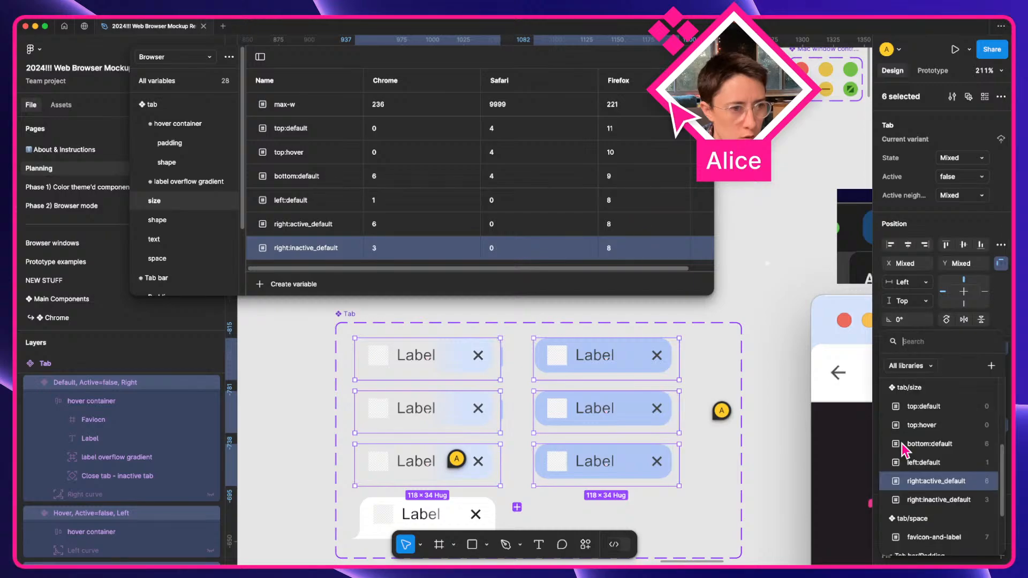
left_click(918, 499)
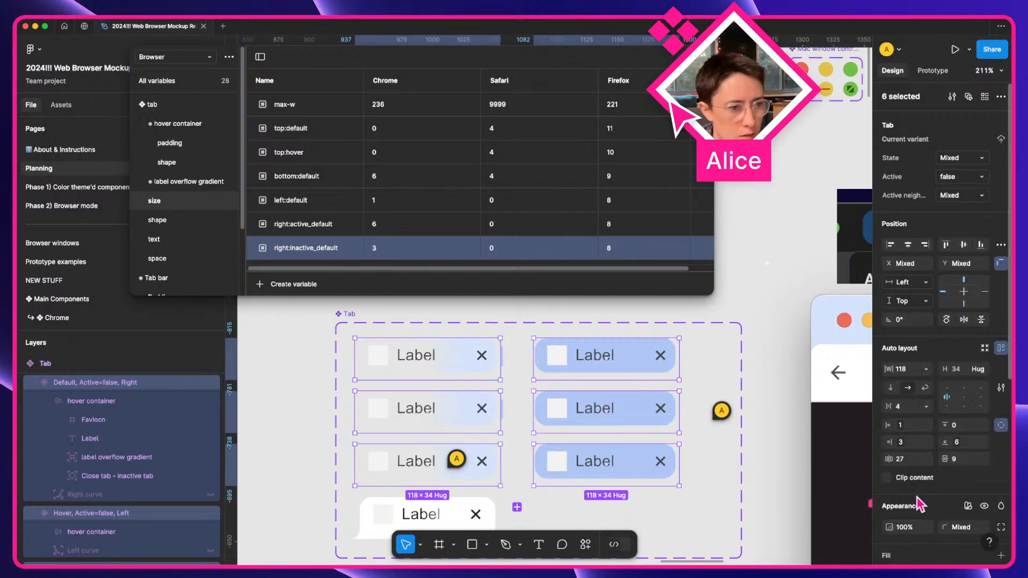
Preview the Browser chrome frame with Shift+Space.
mouse_move(721, 411)
scroll(723, 415, "right", 5)
scroll(725, 419, "right", 15)
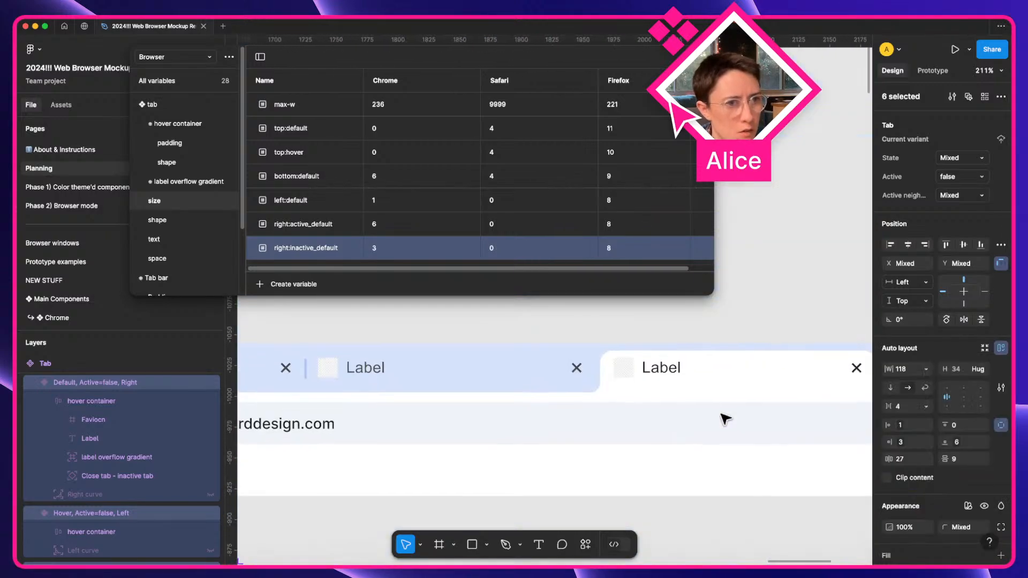
scroll(726, 419, "left", 7)
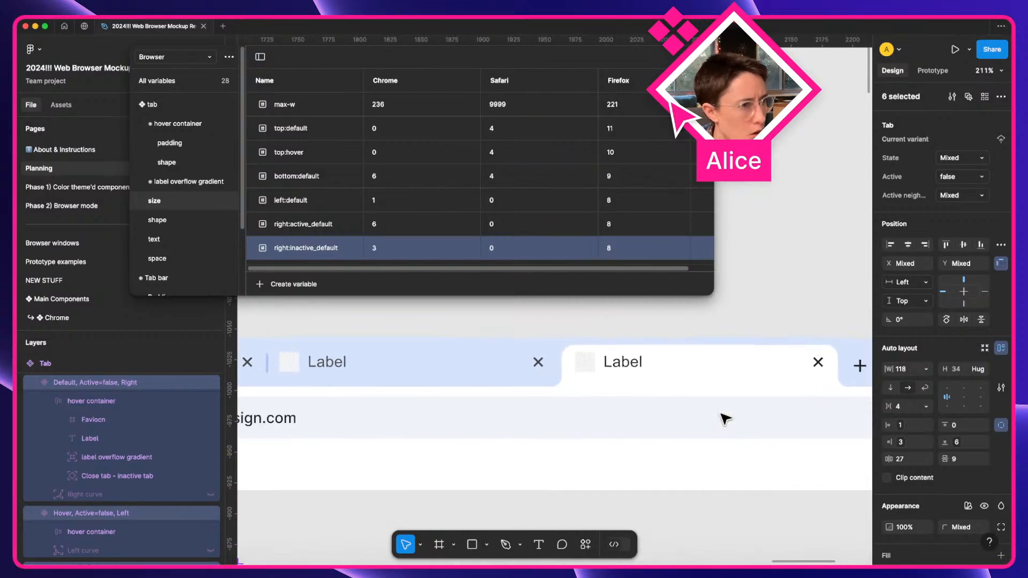
scroll(552, 371, "left", 3)
scroll(533, 371, "down", 5)
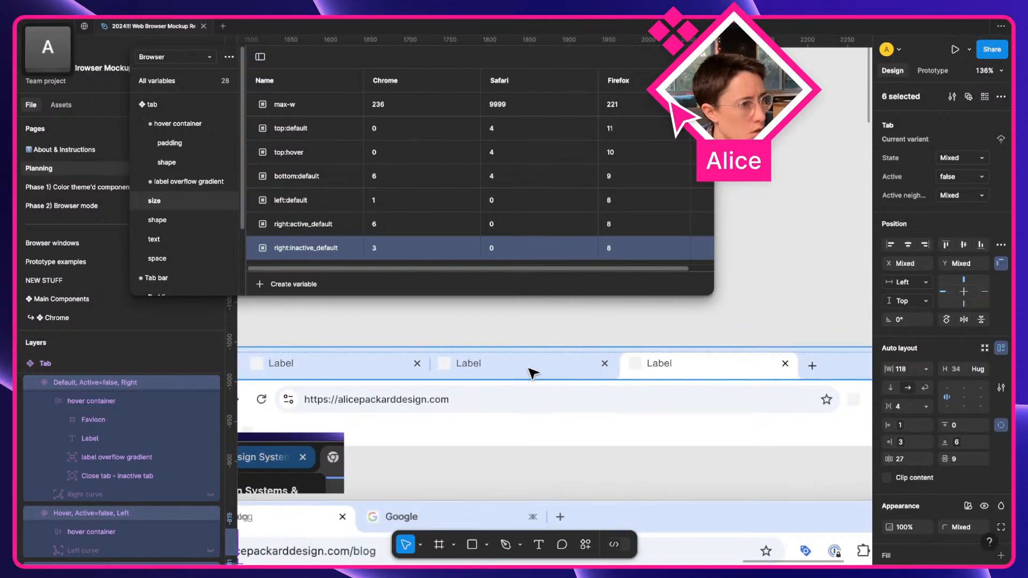
left_click(354, 342)
key("shift+space")
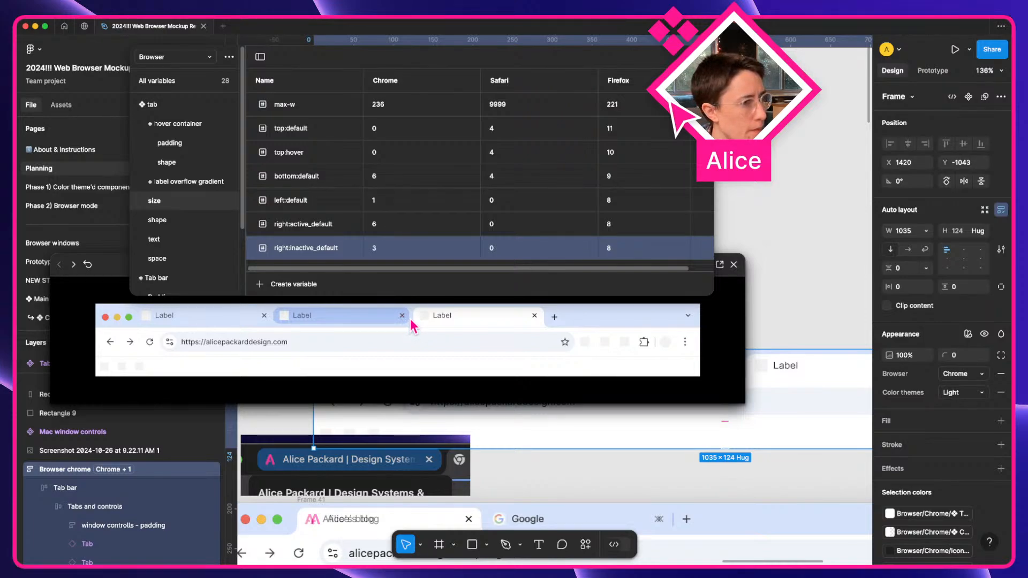
Try right:inactive_default's Chrome value at 6, then 4, while watching the previewed tab spacing.
left_click(401, 250)
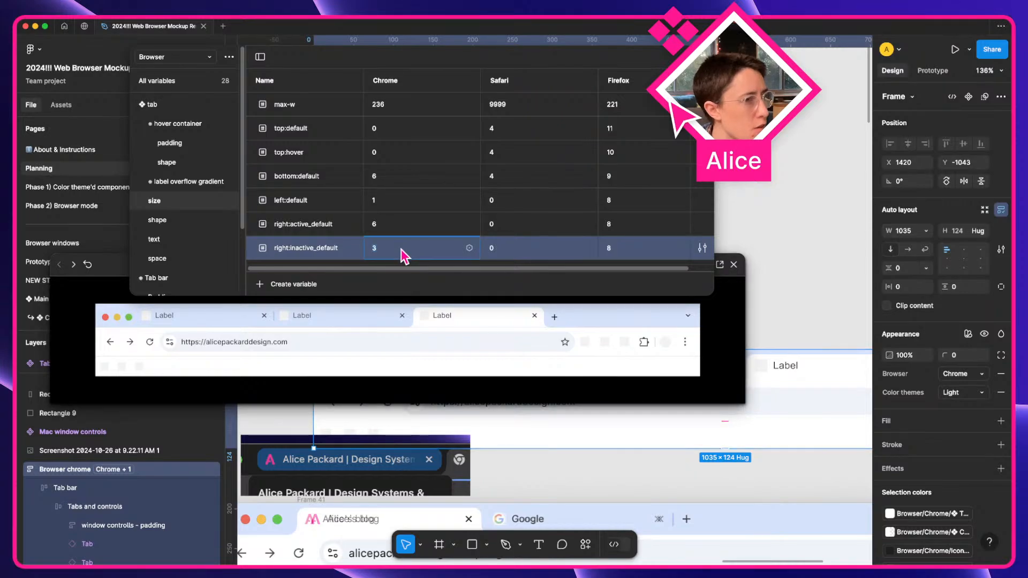
key("Up")
key("Up")
key("Up")
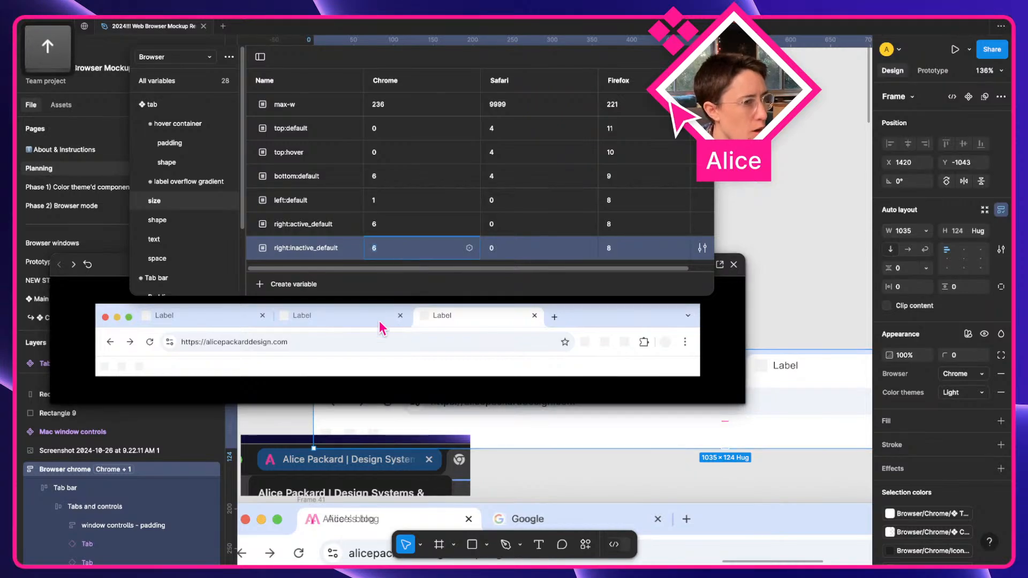
left_click(380, 322)
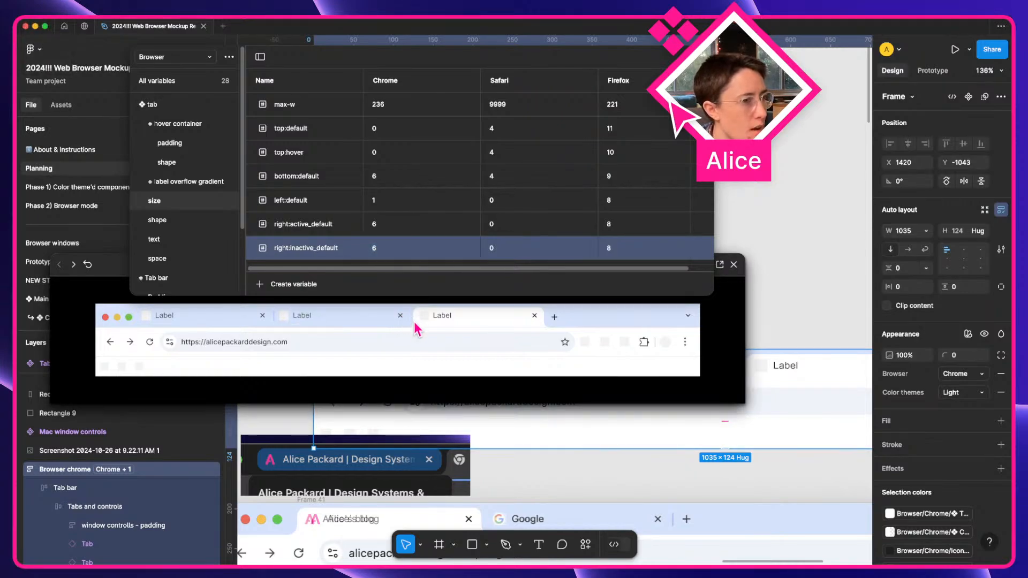
left_click(382, 253)
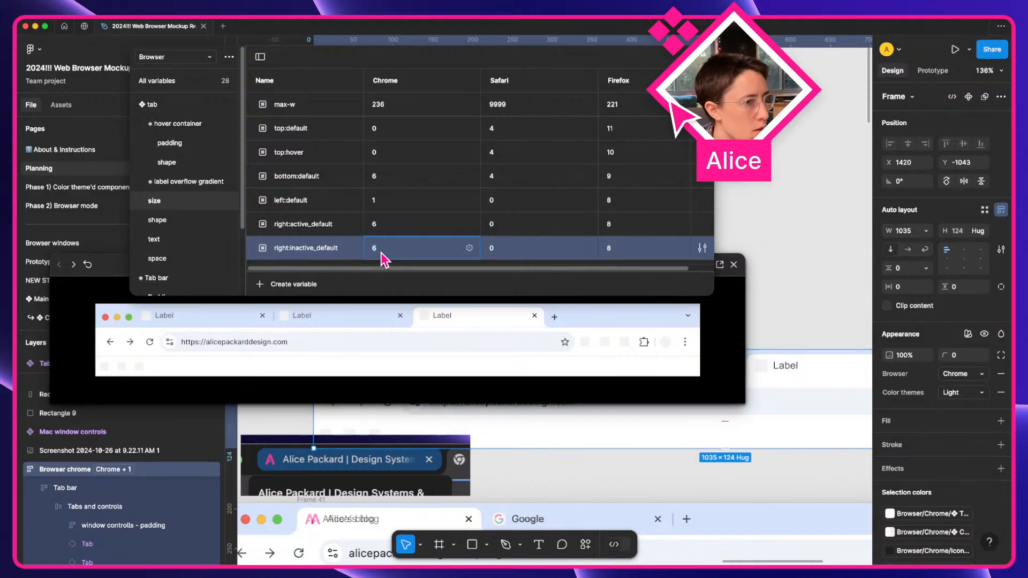
key("Down")
key("Down")
left_click(394, 344)
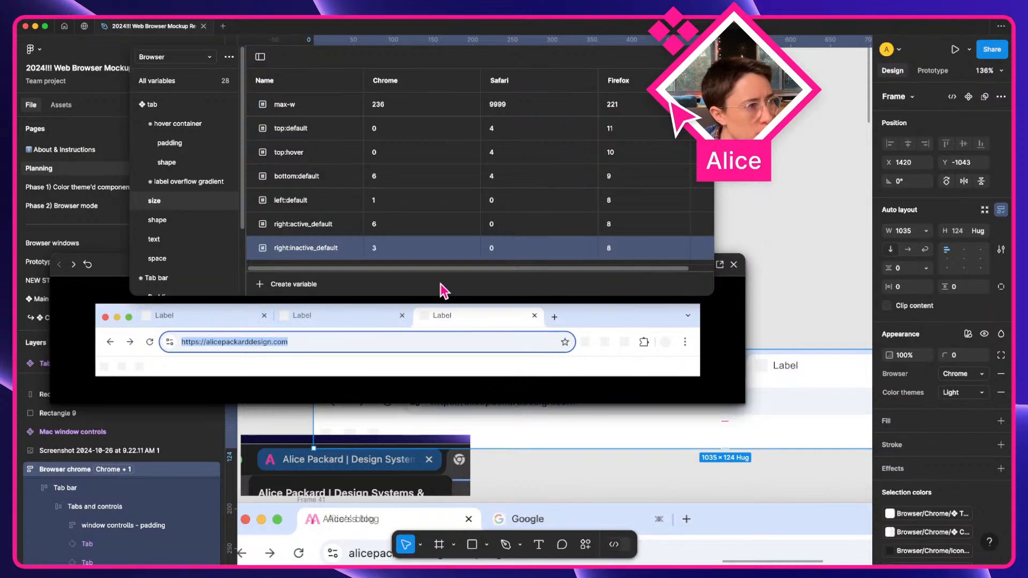
Move the preview window lower, dismiss its view options unchanged, and close the preview.
left_click_drag(112, 271, 112, 351)
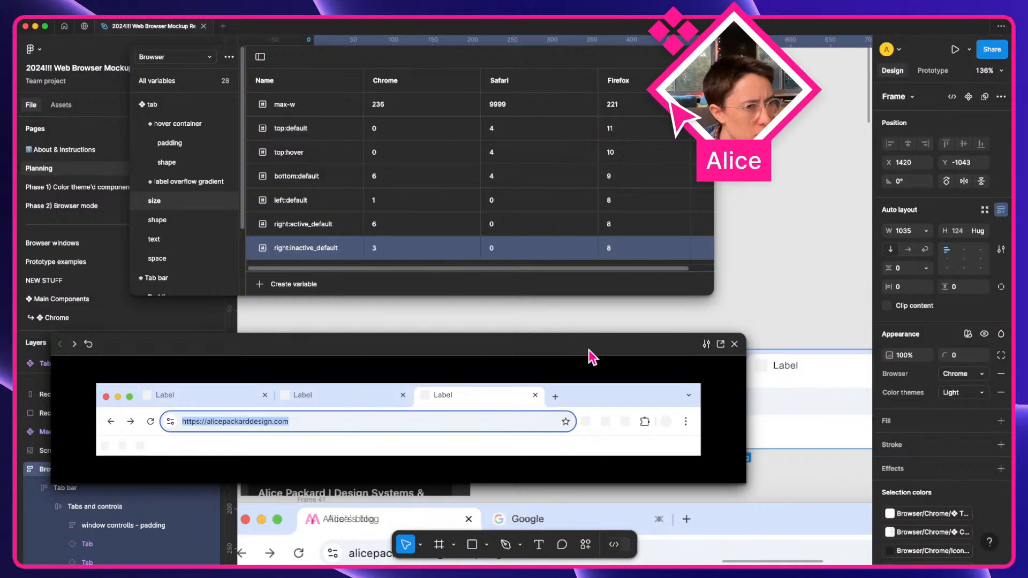
left_click(706, 345)
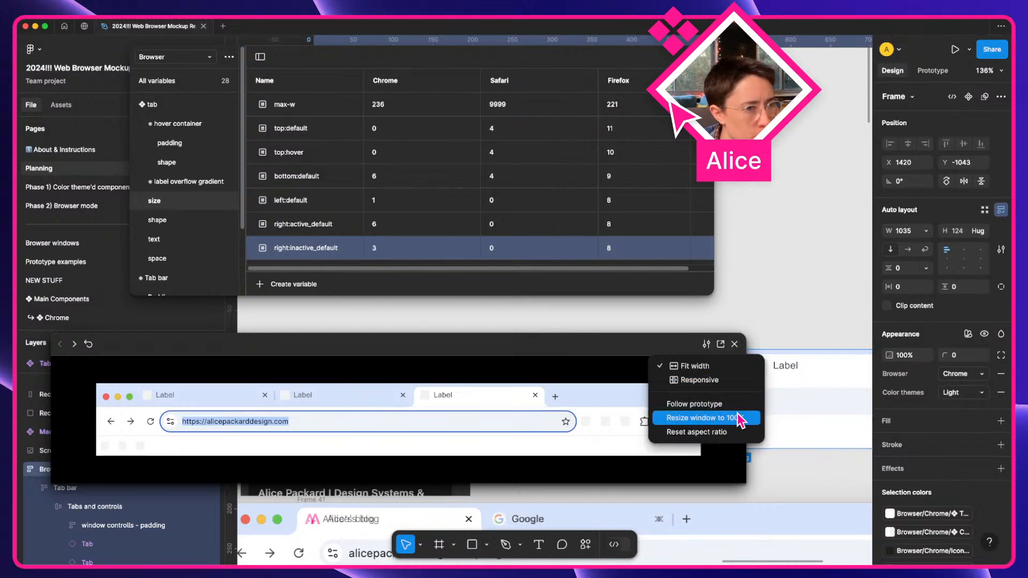
left_click(706, 345)
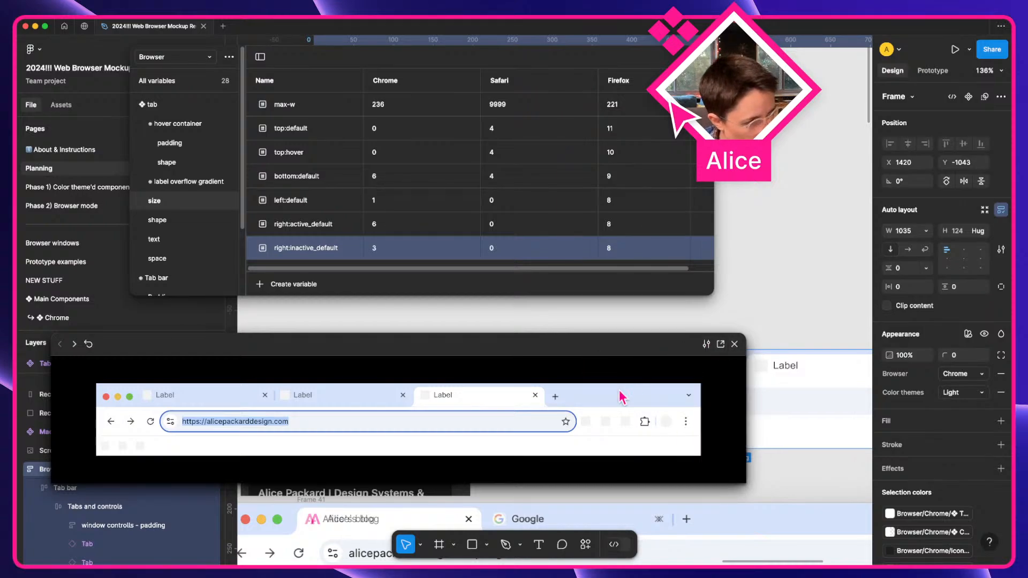
left_click(735, 344)
Switch the Browser chrome mockup to the Dark colour theme and preview it.
left_click(967, 401)
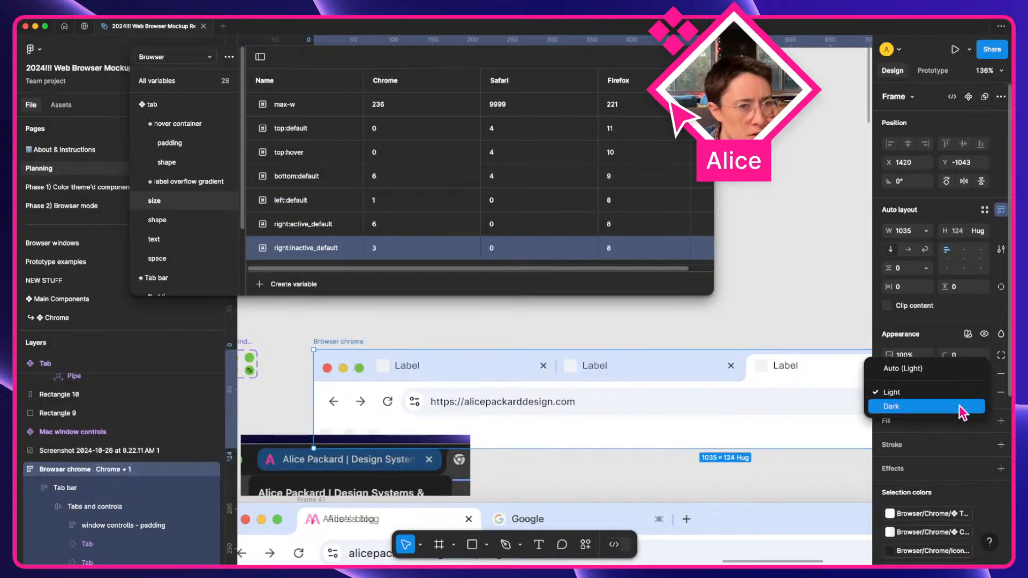
left_click(962, 410)
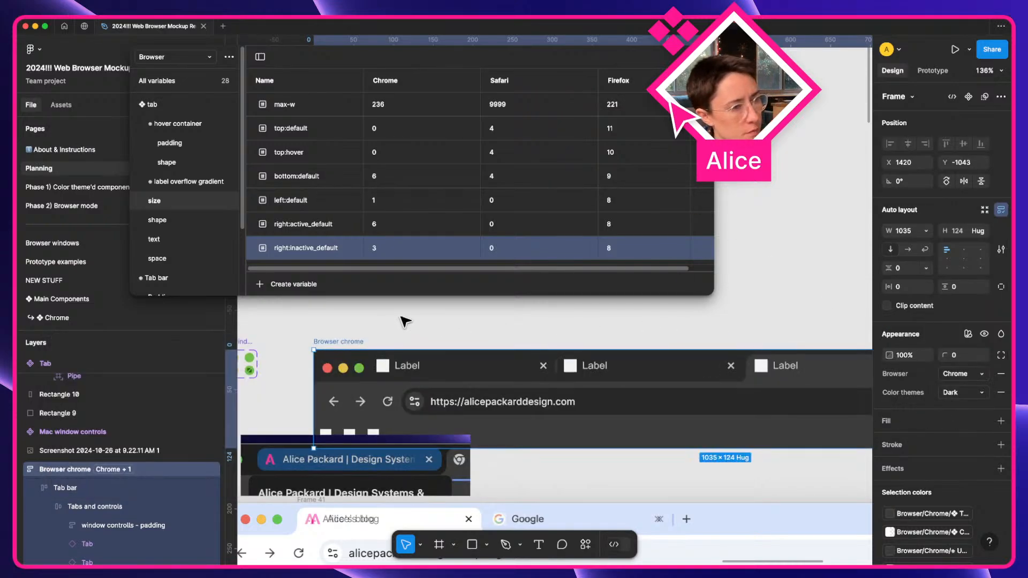
key("shift+space")
Click between the middle and left tabs and the address bar in the preview, then close it.
left_click(348, 405)
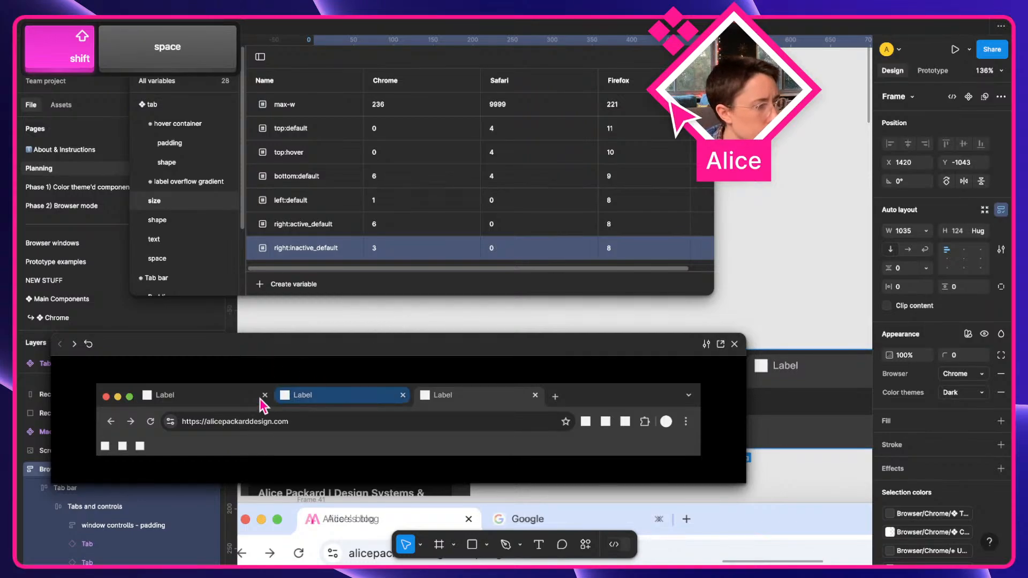
left_click(238, 399)
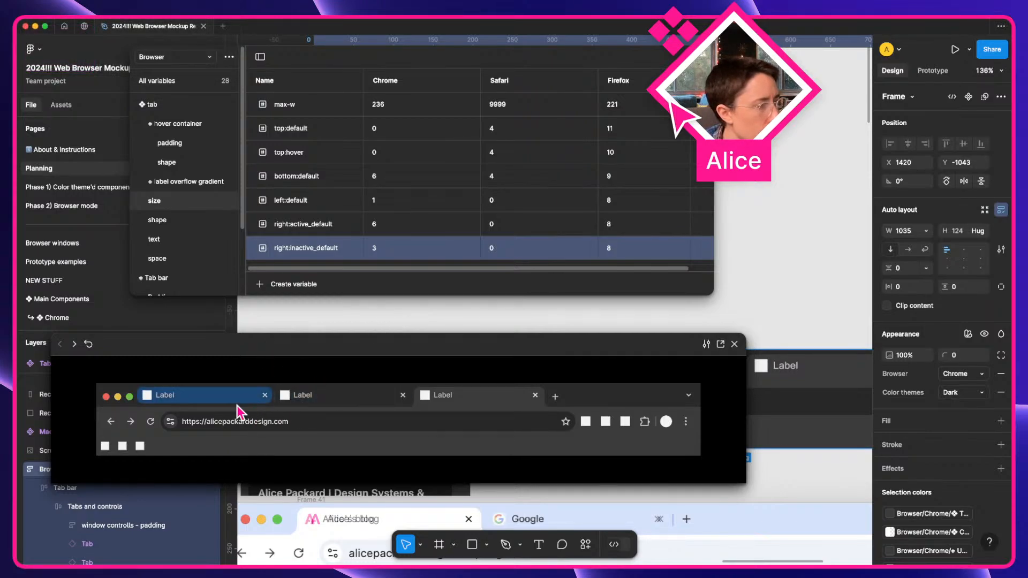
left_click(379, 401)
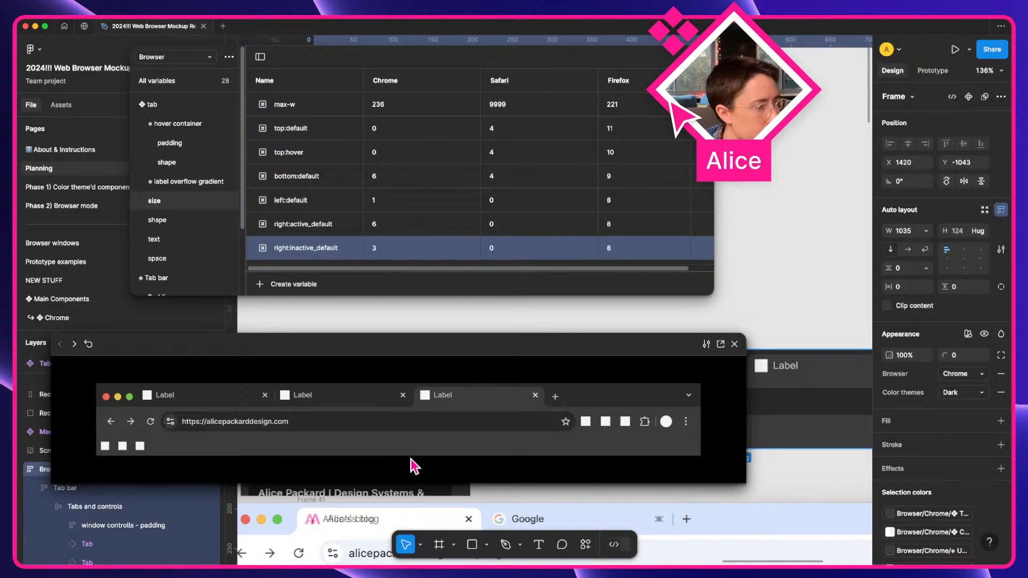
left_click(390, 422)
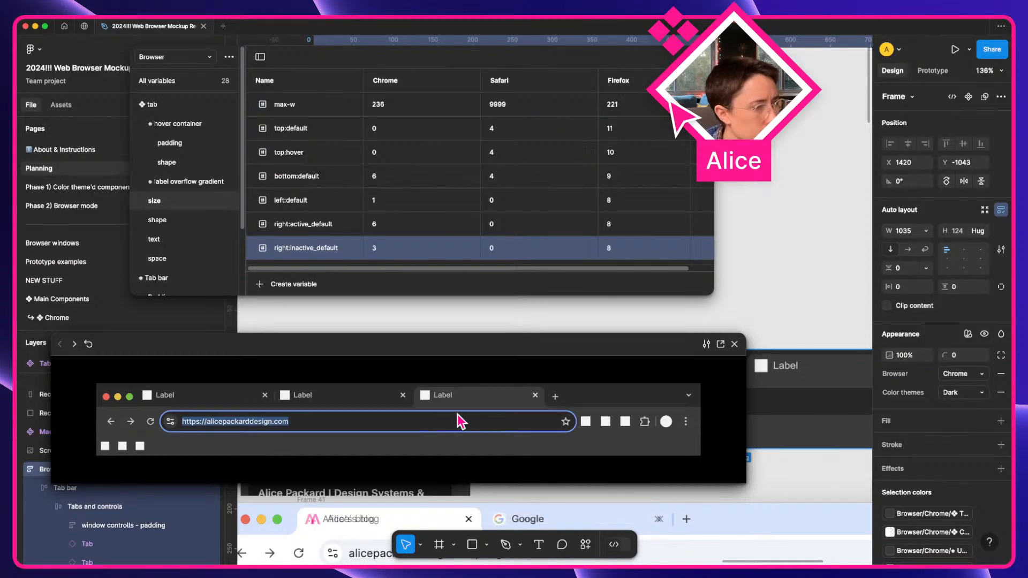
left_click(406, 404)
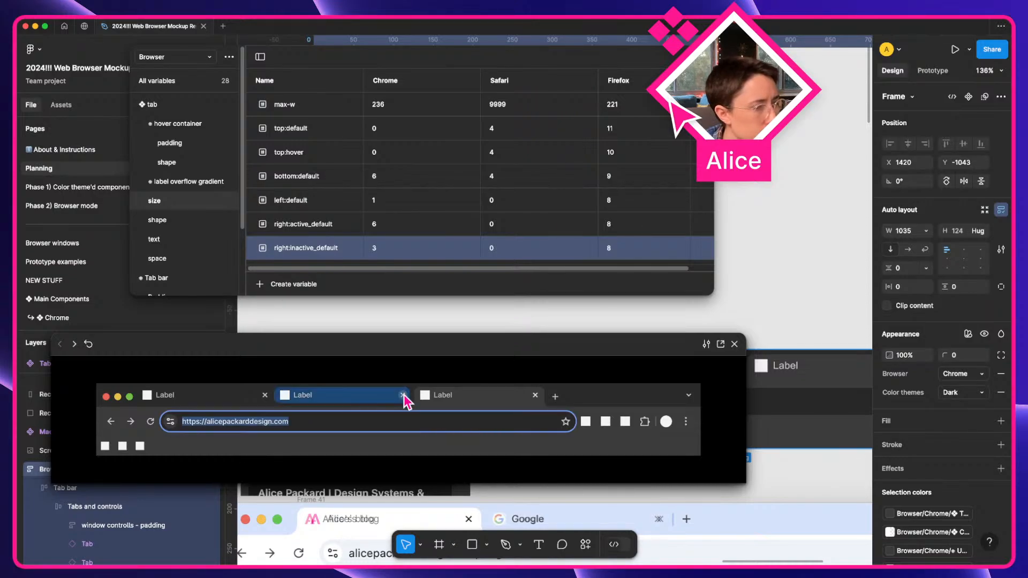
left_click(737, 344)
scroll(578, 338, "right", 5)
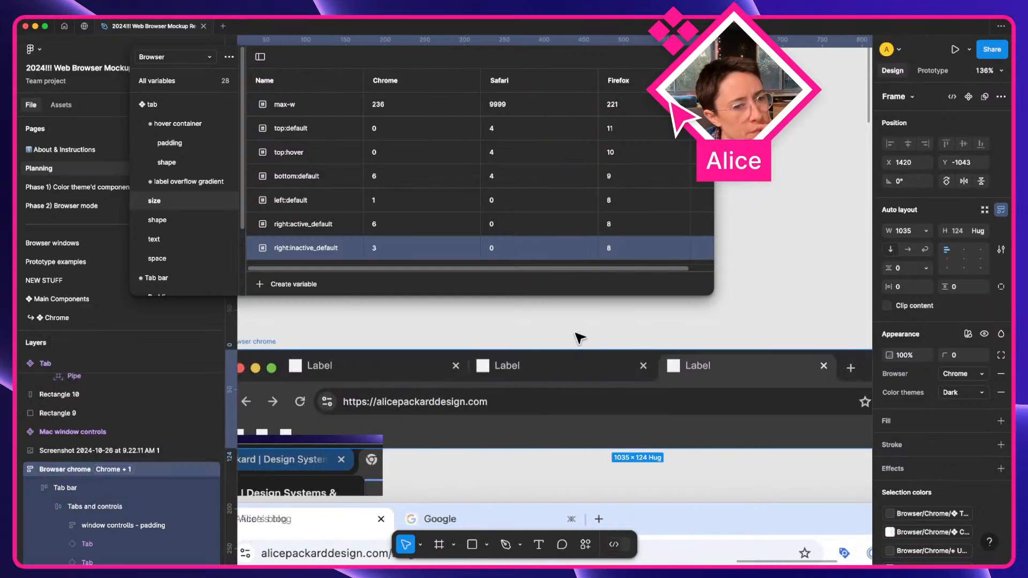
double_click(547, 376)
double_click(548, 376)
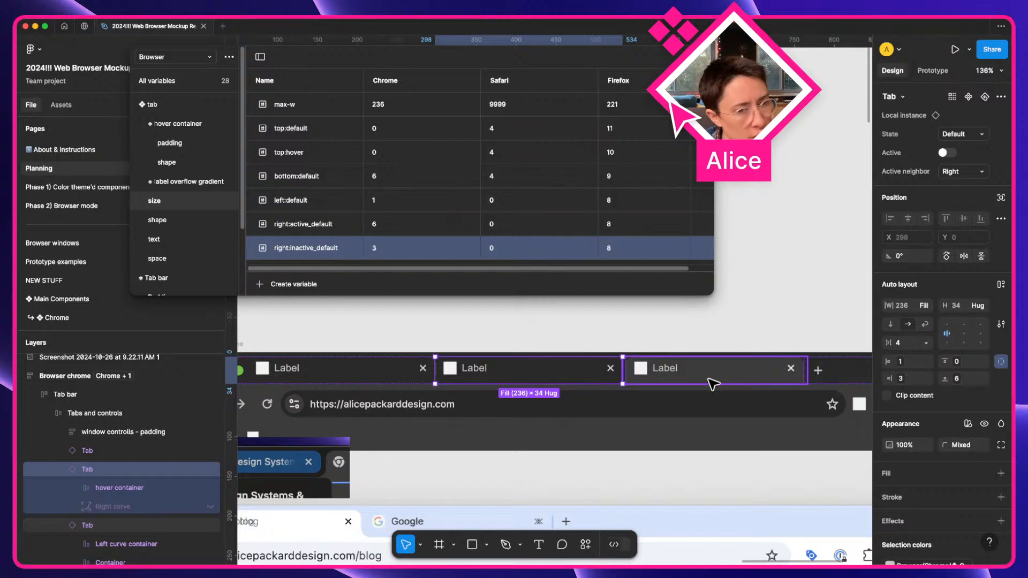
scroll(712, 383, "left", 10)
scroll(713, 384, "down", 4)
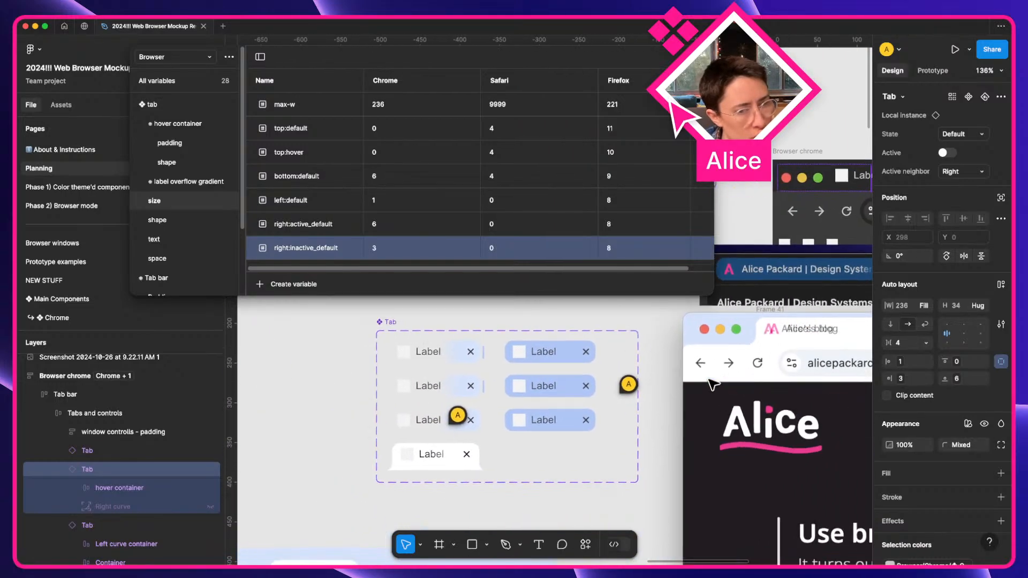
scroll(712, 383, "right", 10)
scroll(713, 383, "up", 3)
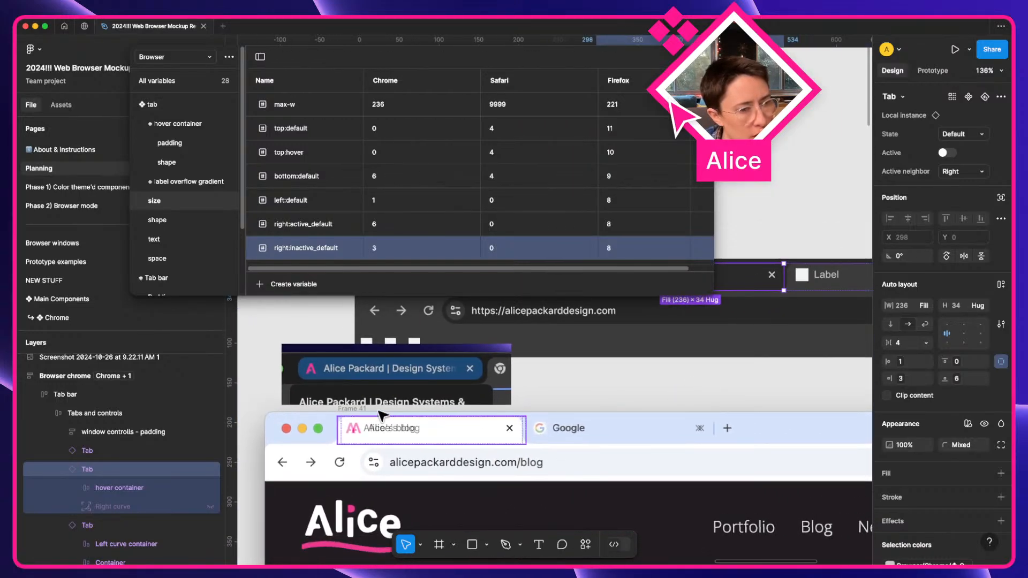
left_click(357, 410)
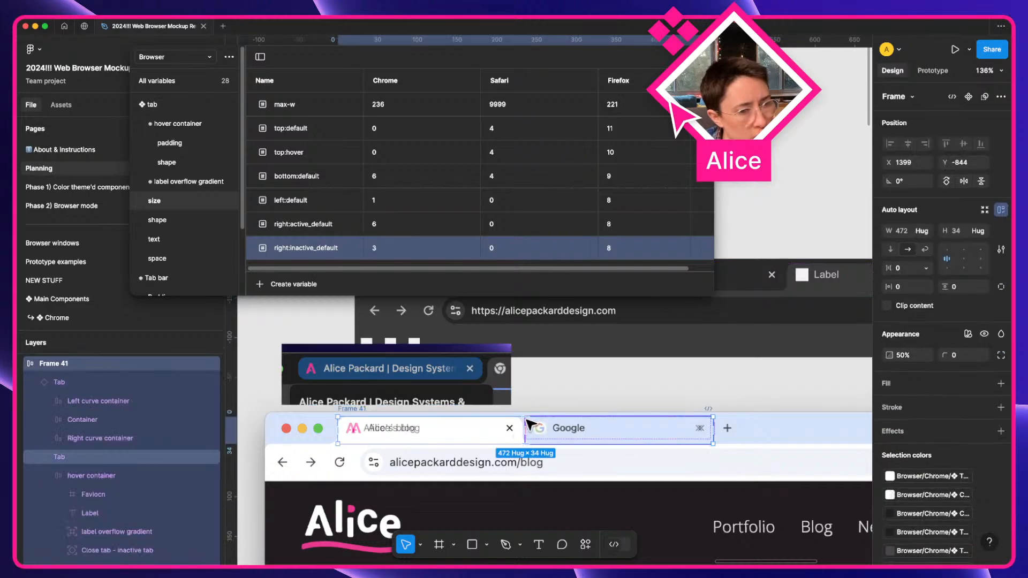
left_click_drag(351, 408, 351, 433)
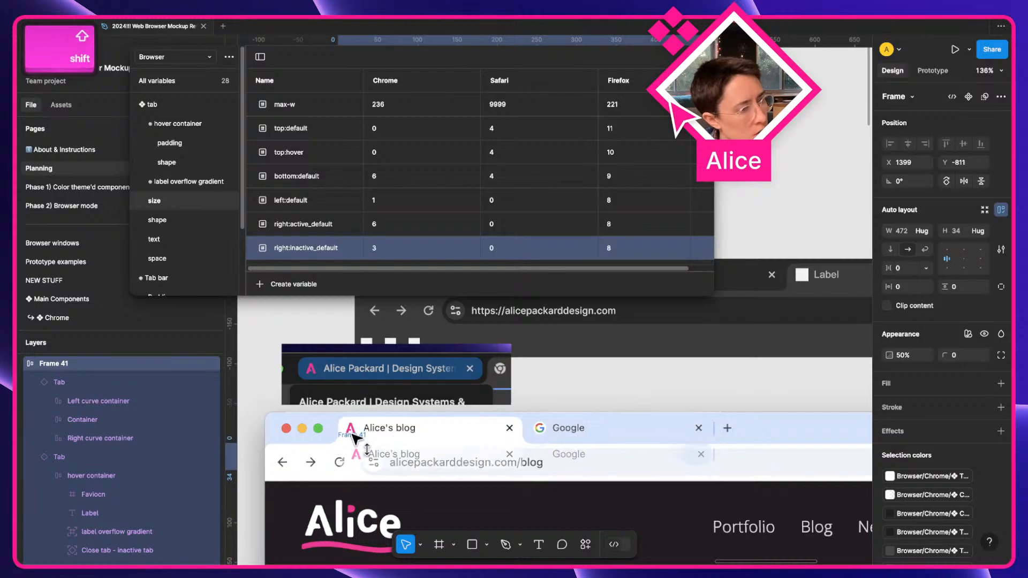
scroll(522, 448, "up", 5)
key("a")
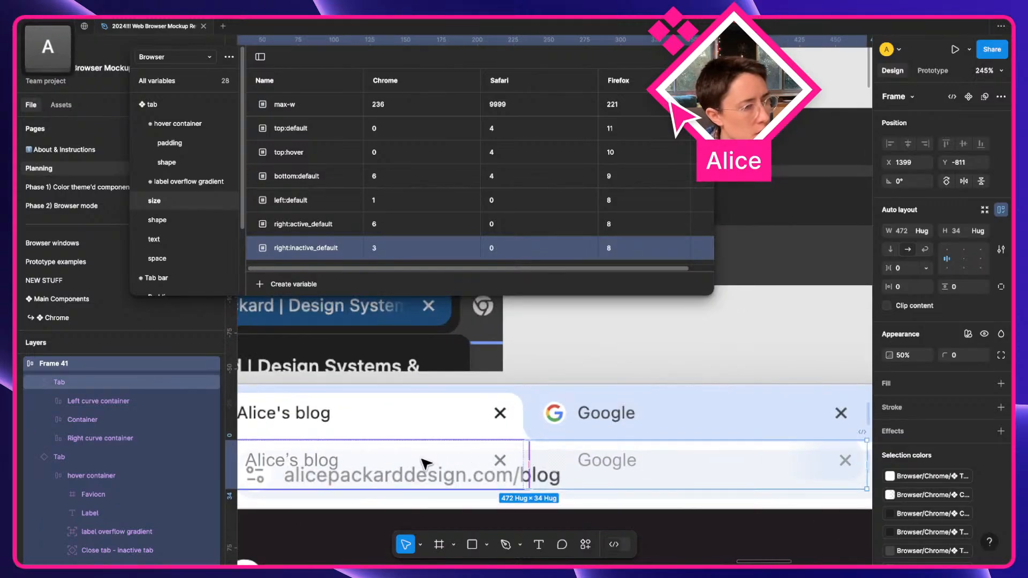
left_click(426, 463)
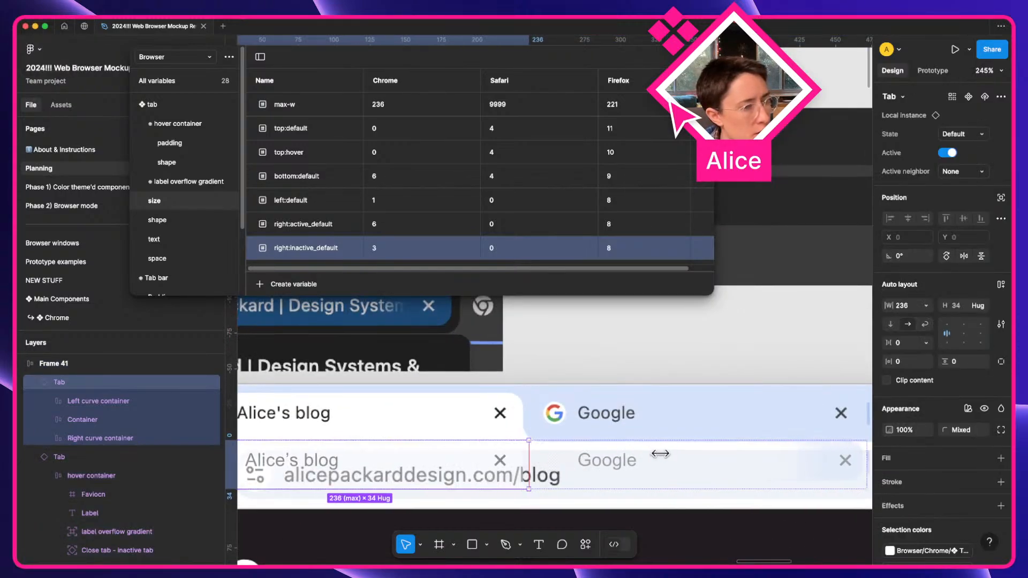
scroll(599, 464, "left", 4)
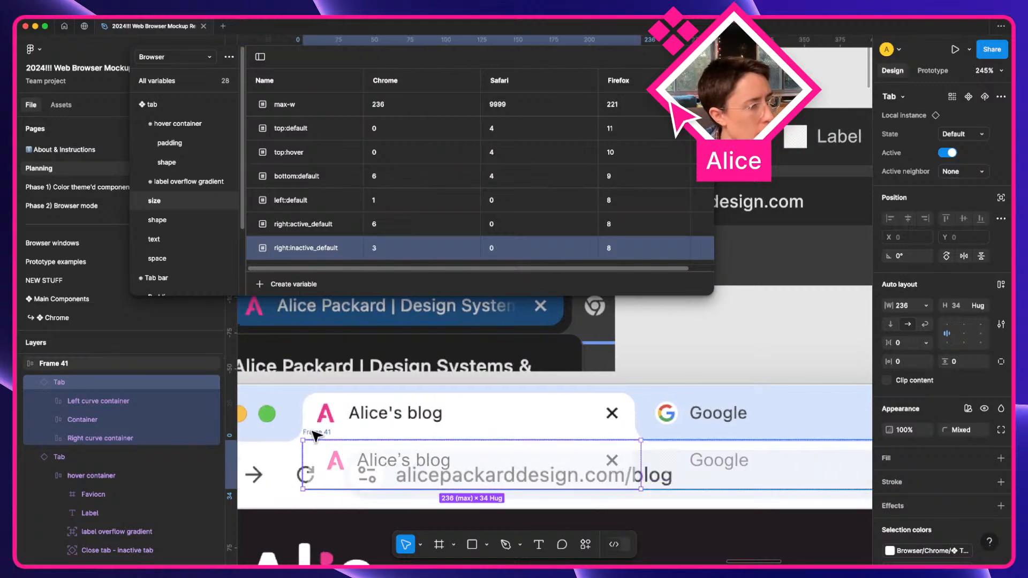
left_click_drag(320, 433, 327, 394)
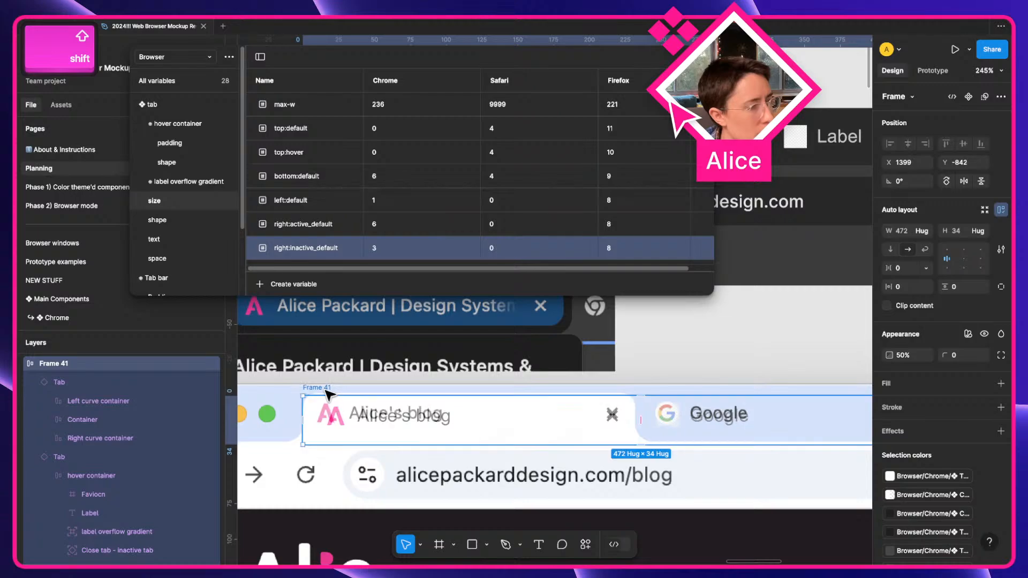
key("Up")
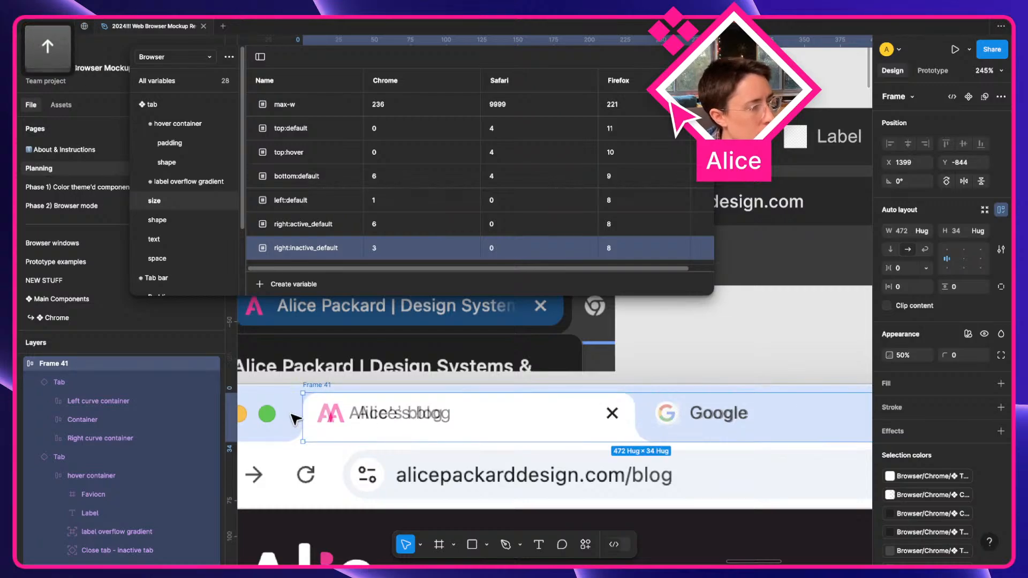
scroll(294, 417, "up", 5)
double_click(398, 416)
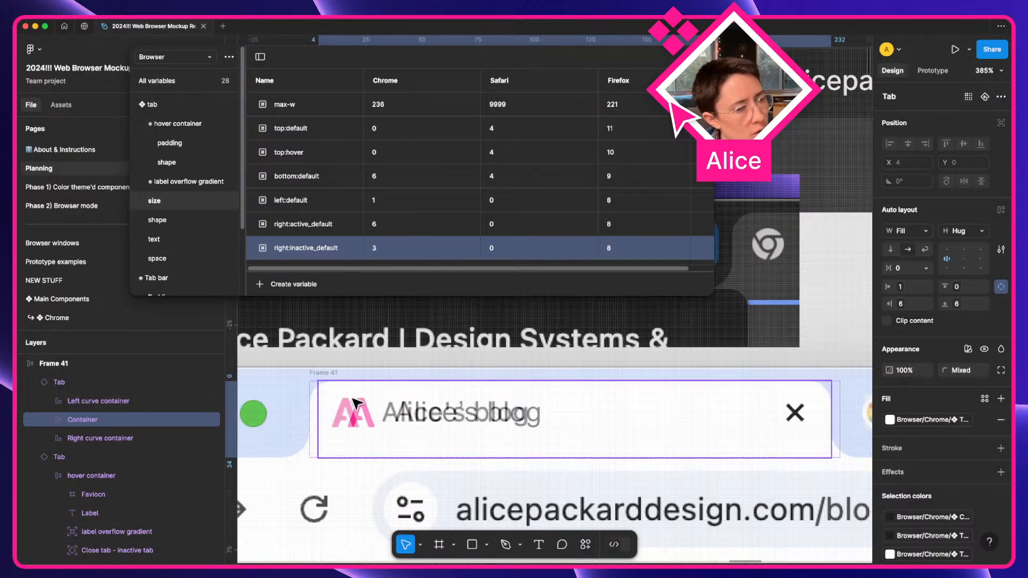
Check the Left curve container by hiding it, then undo to restore it.
left_click(319, 410)
key("shift+super+h")
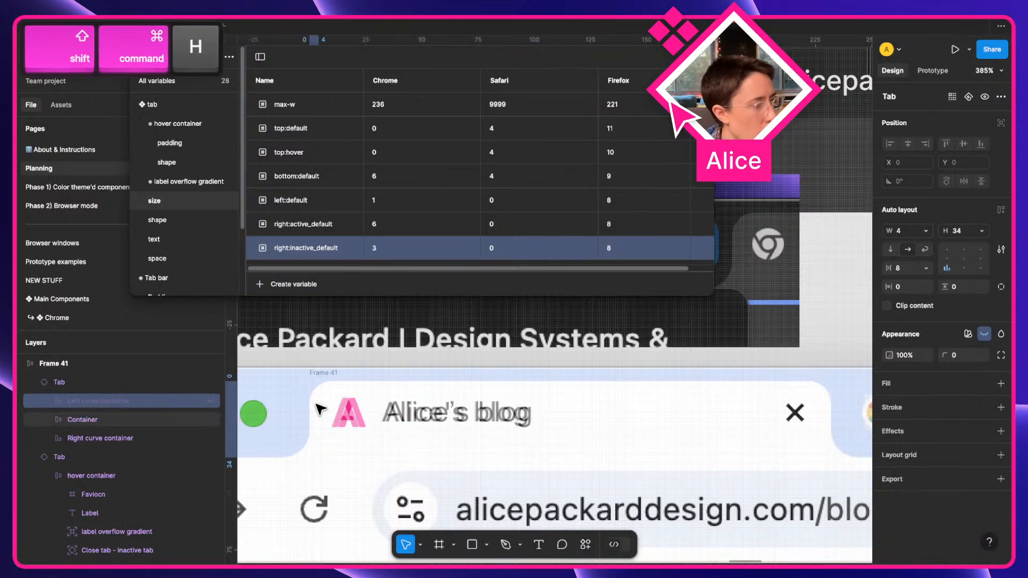
key("super+z")
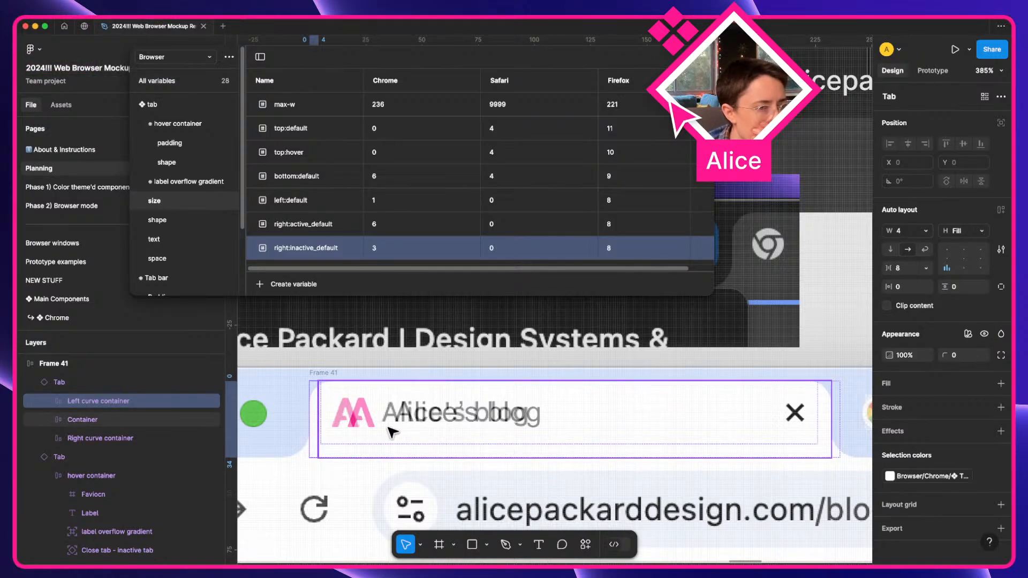
scroll(393, 432, "up", 10)
scroll(616, 452, "right", 5)
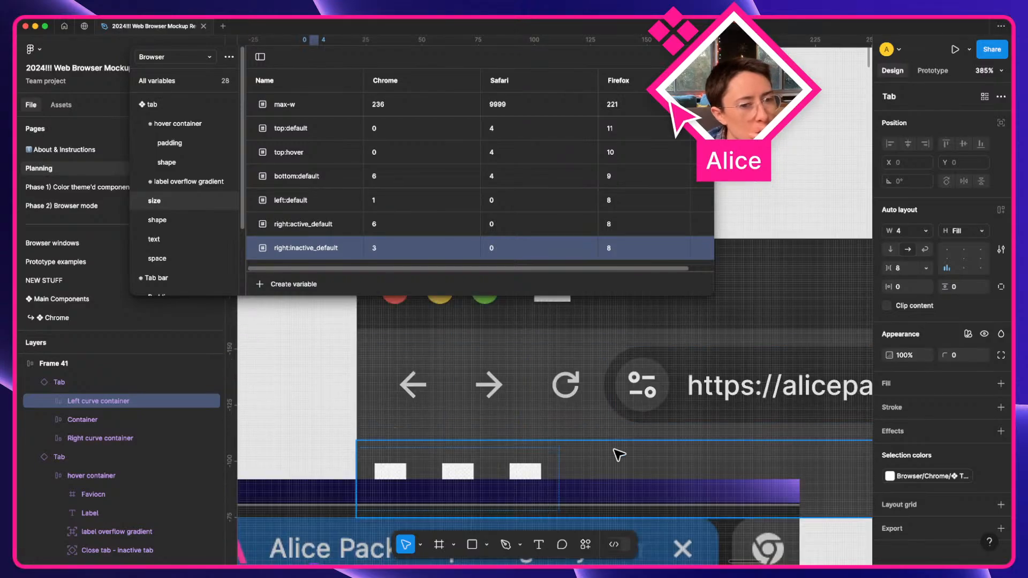
scroll(616, 453, "down", 5)
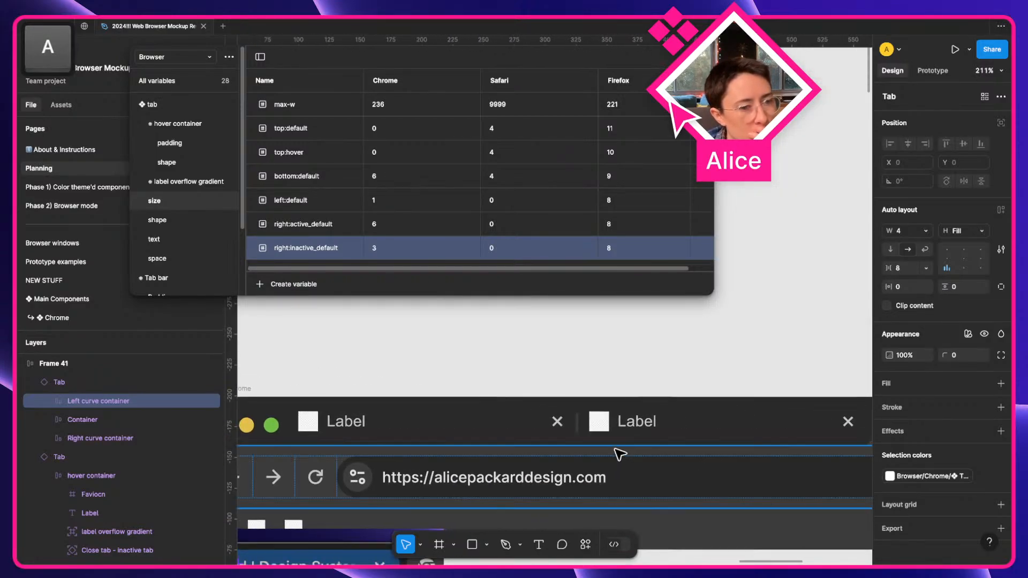
key("a")
scroll(395, 396, "left", 2)
Move the Browser chrome frame slightly up and to the left.
left_click(369, 390)
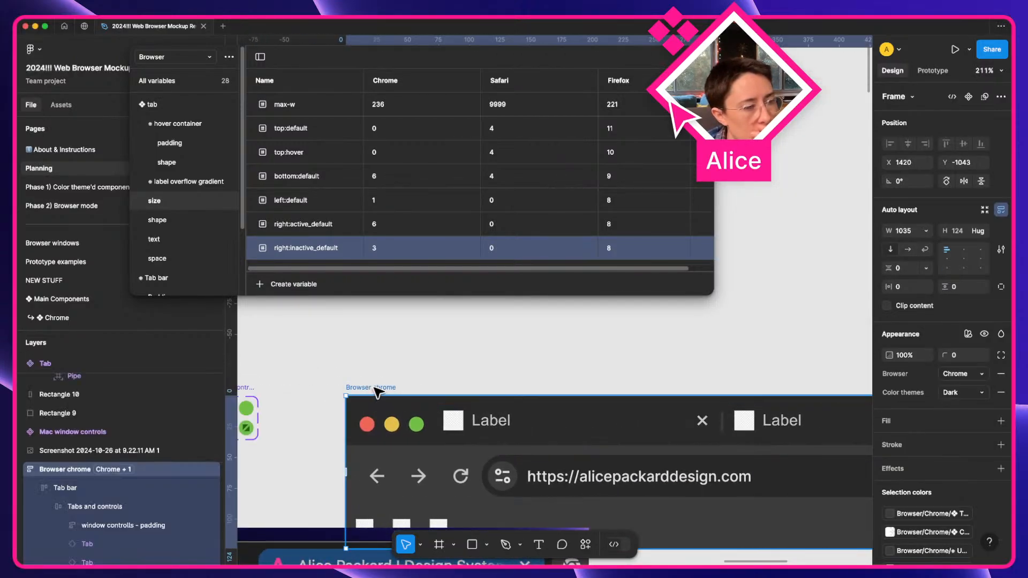
left_click_drag(370, 385, 338, 332)
scroll(344, 369, "down", 5)
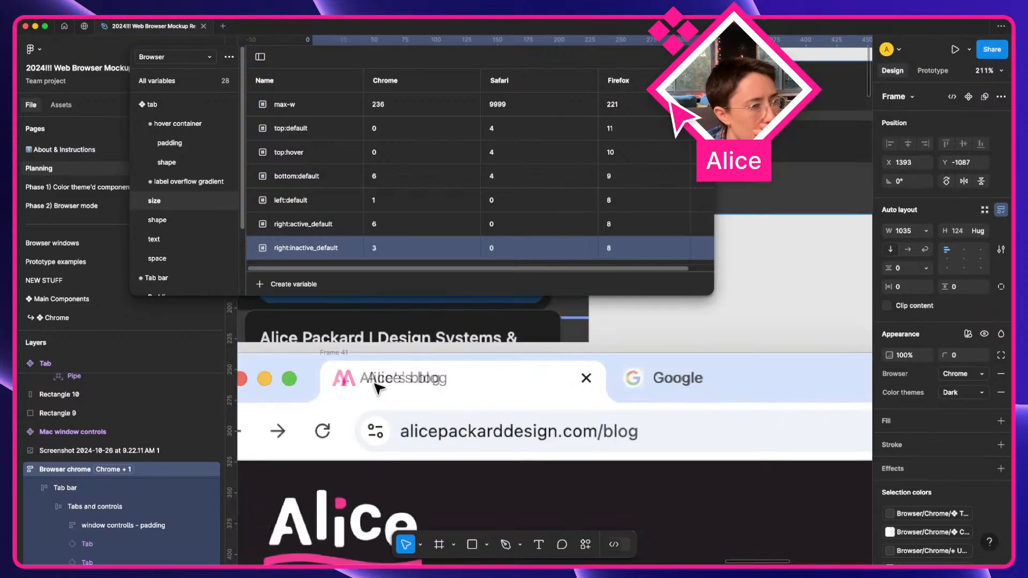
Select Frame 41's first Tab and drill through Container to its hover container layer.
left_click(322, 365)
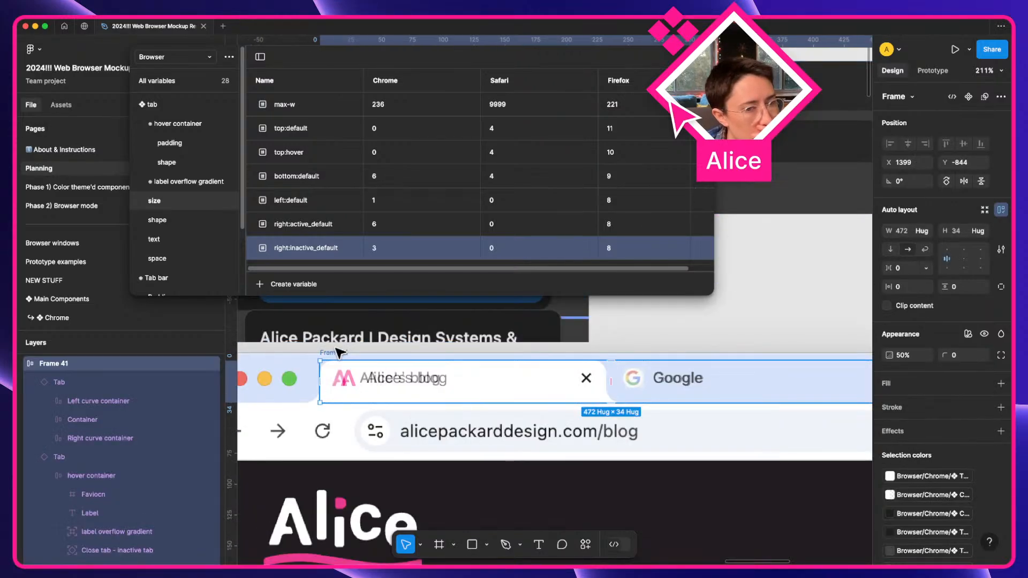
scroll(339, 355, "up", 3)
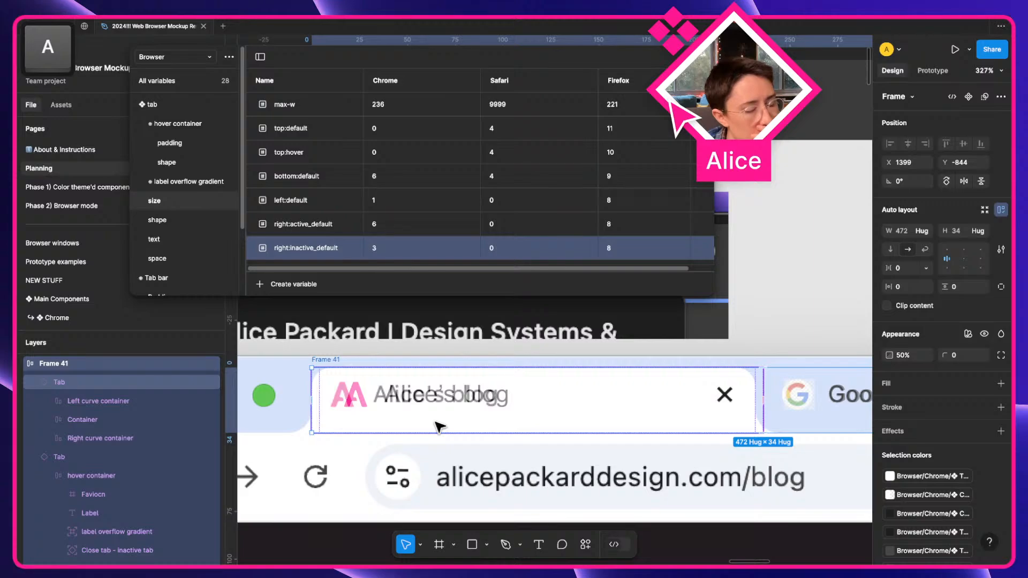
left_click(413, 420)
scroll(415, 417, "right", 5)
scroll(415, 417, "left", 5)
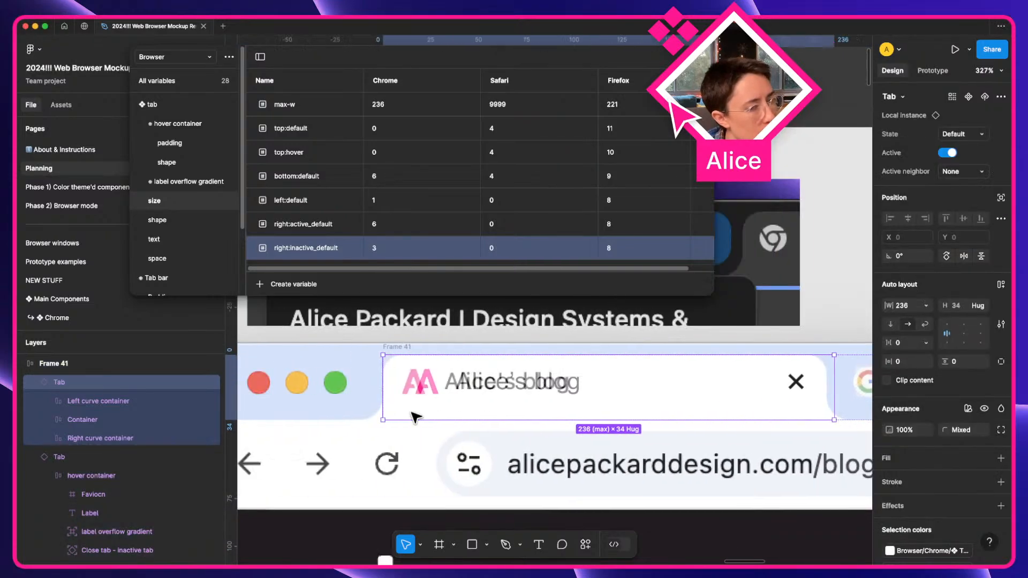
scroll(412, 414, "right", 3)
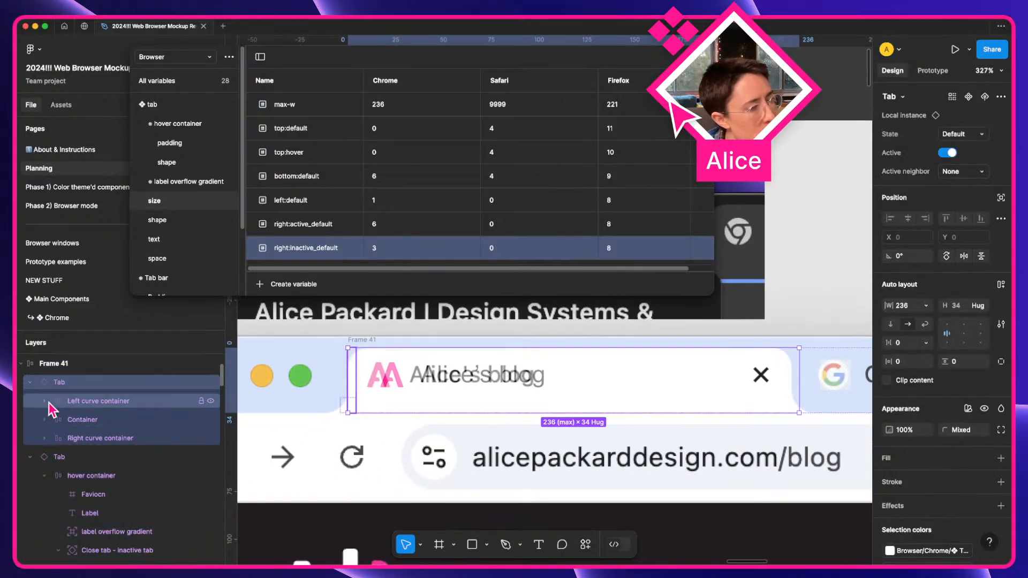
left_click(111, 422)
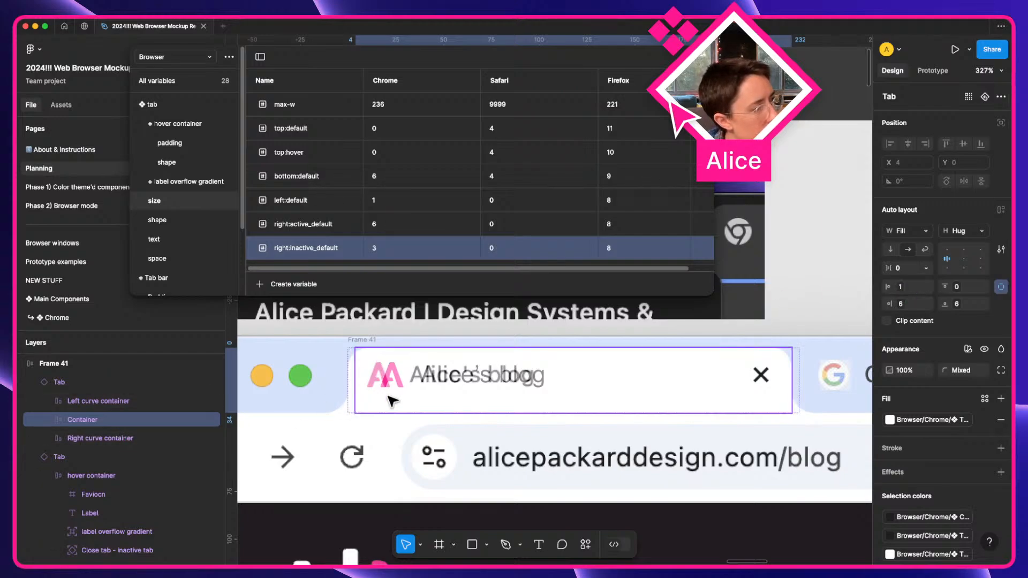
left_click(46, 420)
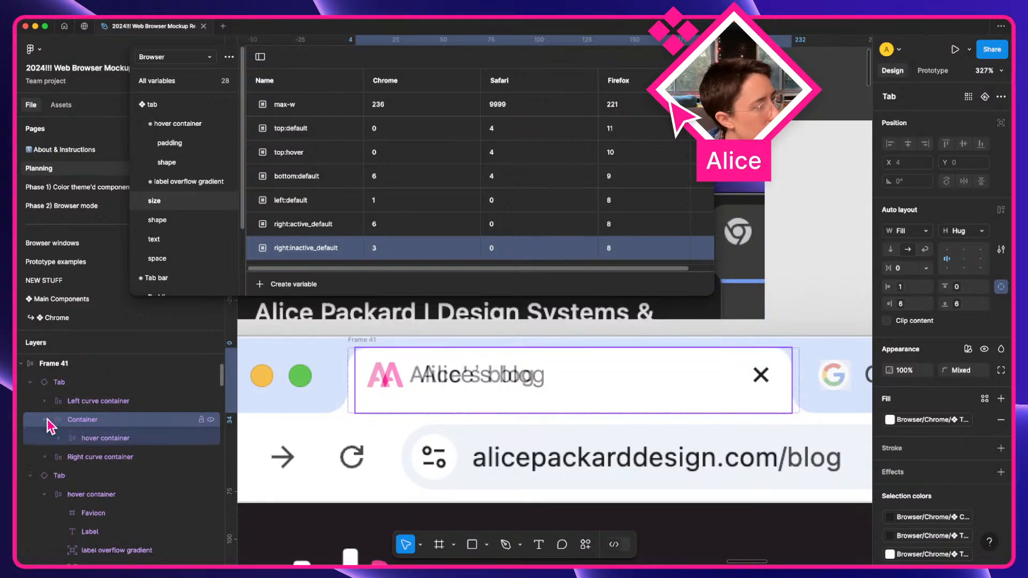
left_click(117, 439)
left_click(118, 443)
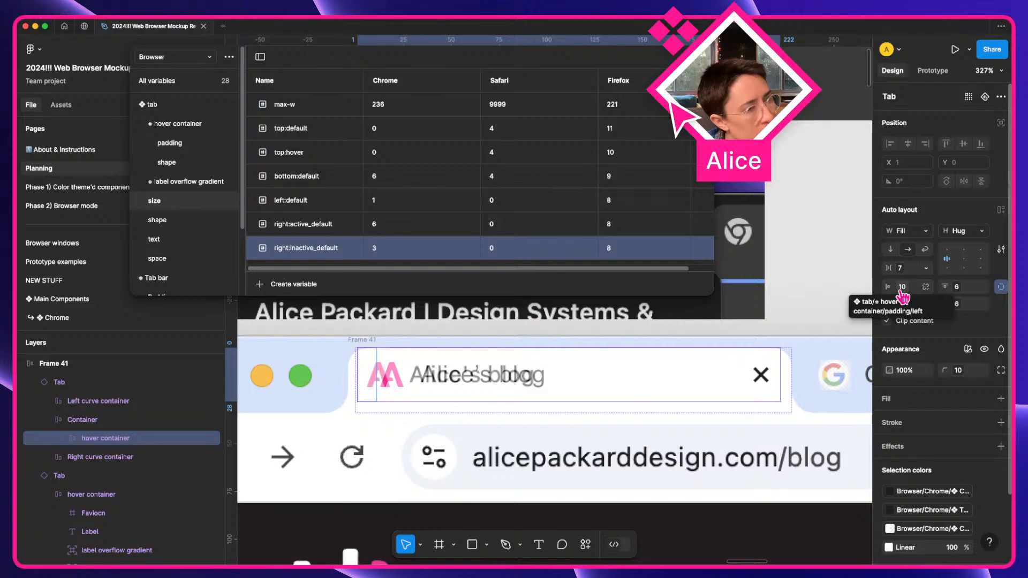
Filter to the padding variables and test the left padding's Chrome value, leaving it at 10.
left_click(170, 143)
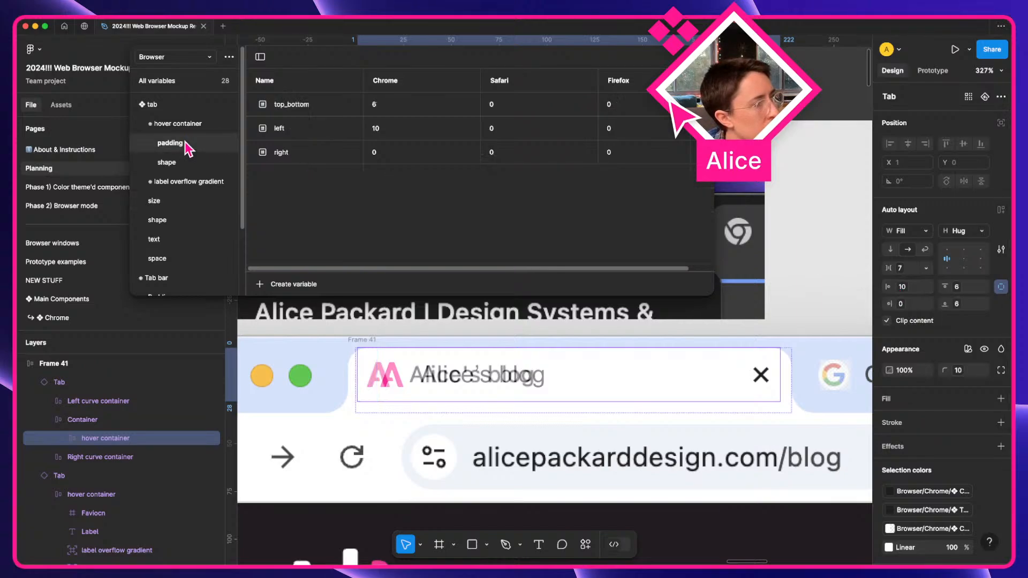
left_click(409, 130)
scroll(561, 378, "right", 1)
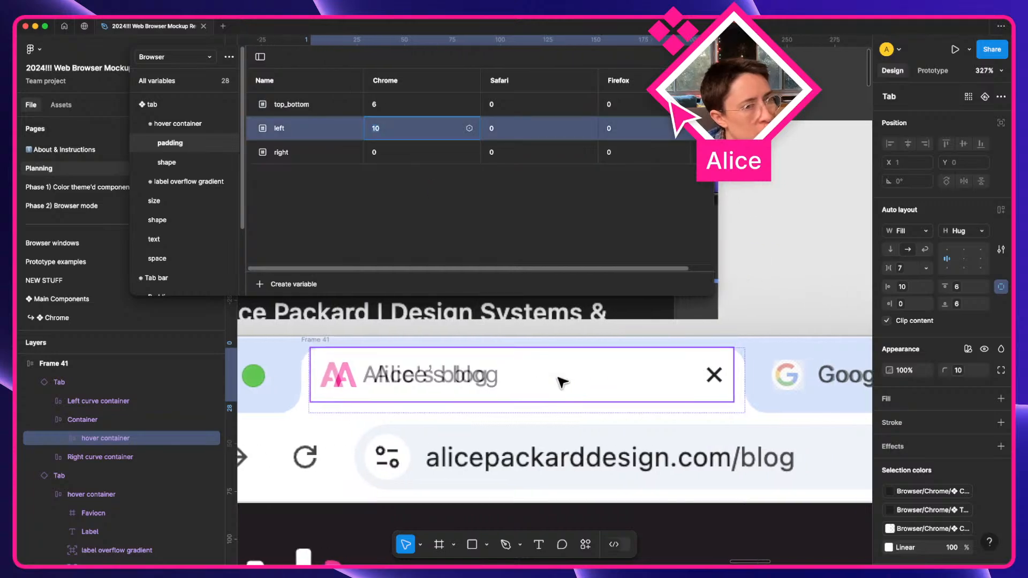
key("Down")
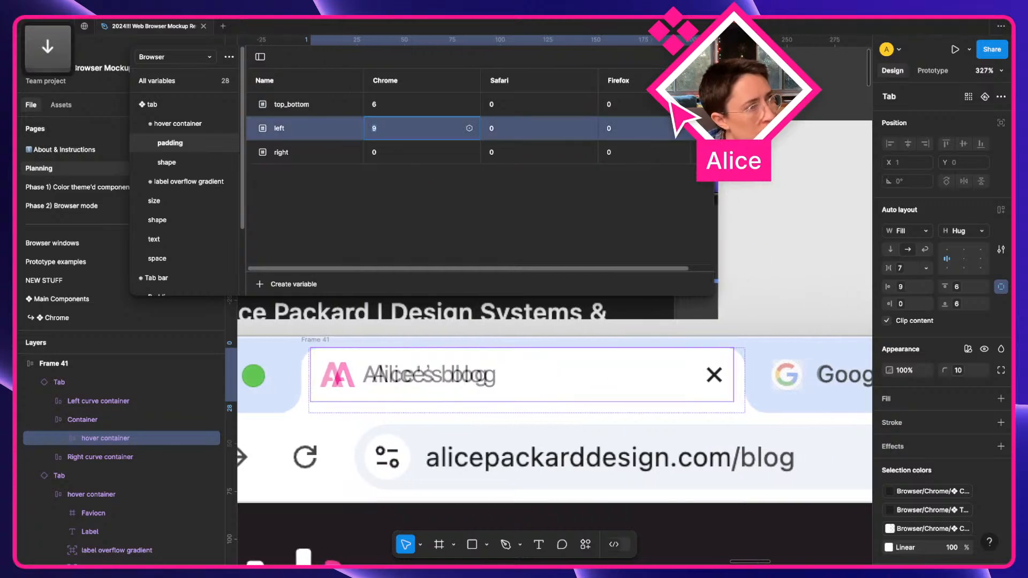
key("Up")
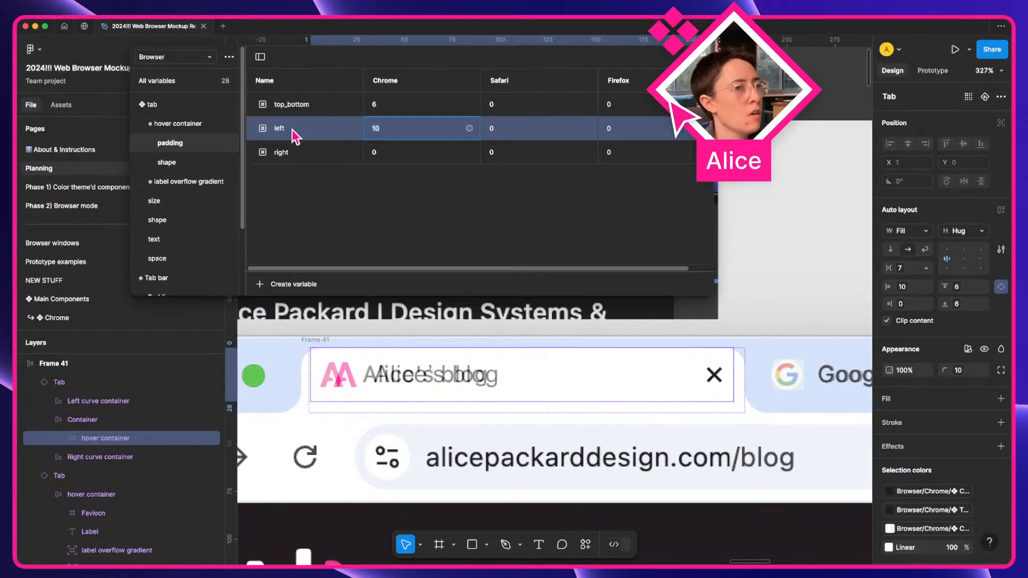
Duplicate the left padding variable and rename the pair left_active and left_inactive.
right_click(310, 130)
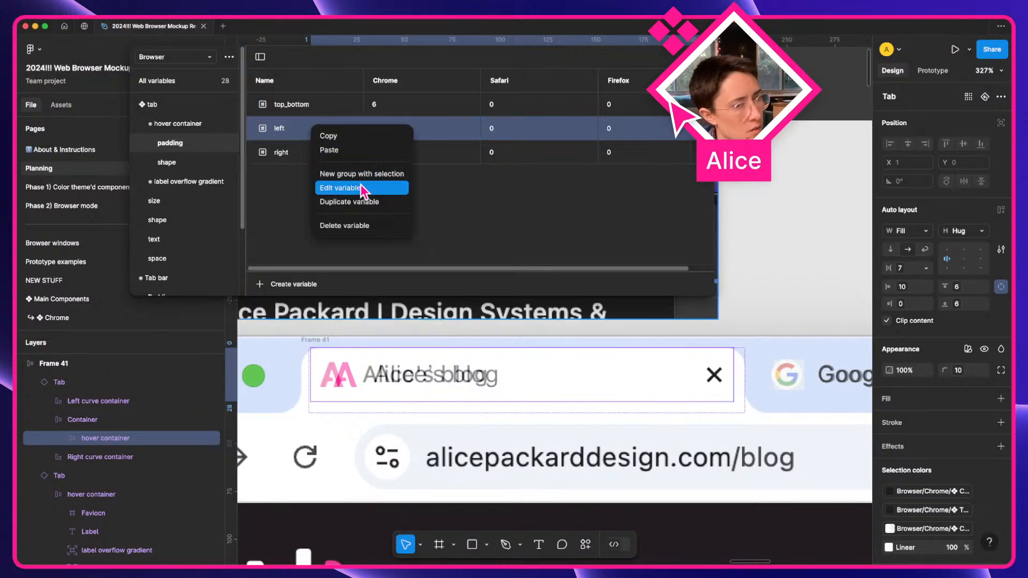
left_click(363, 201)
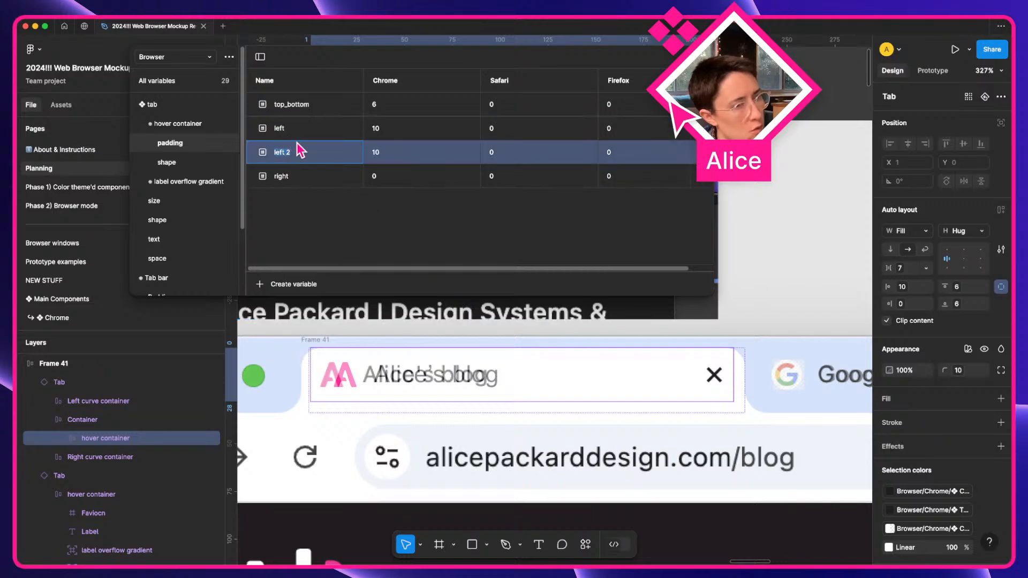
type("leftL")
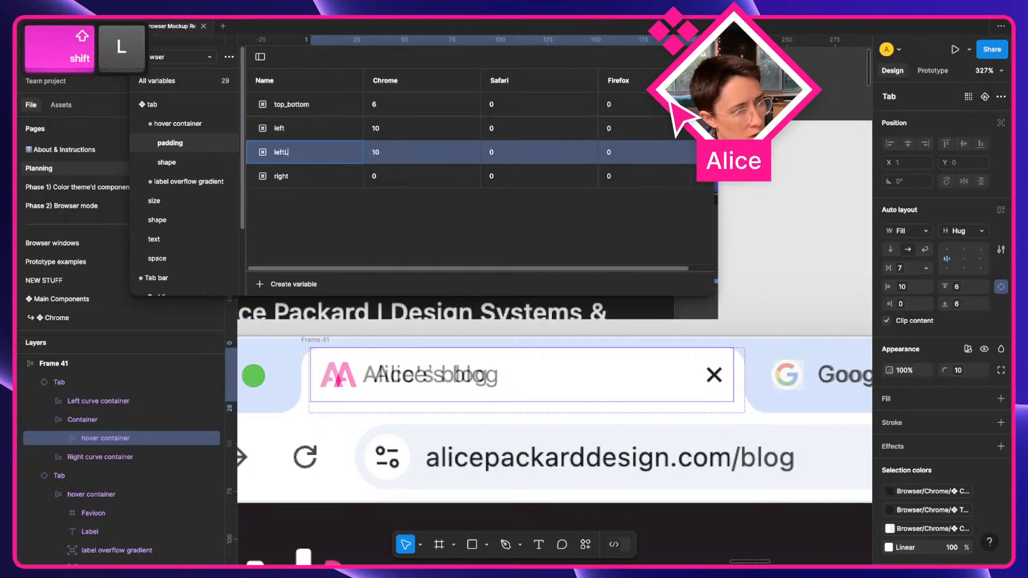
type(":")
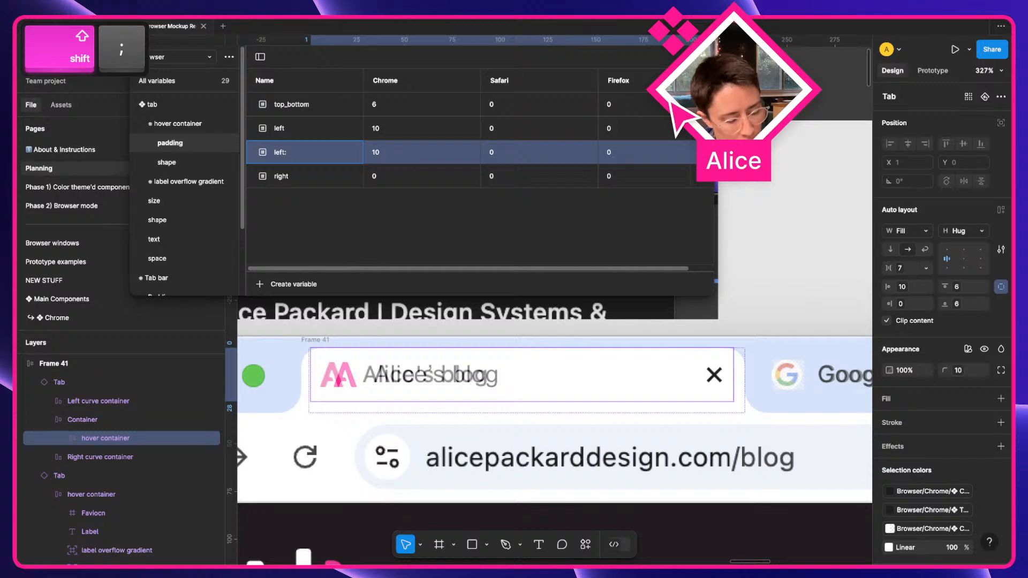
type("active")
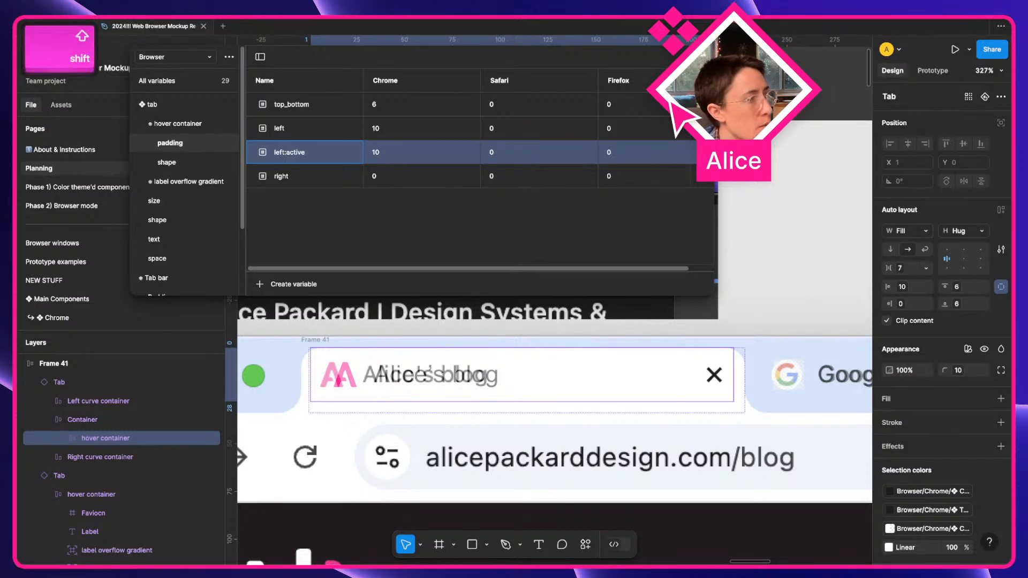
key("alt+Left")
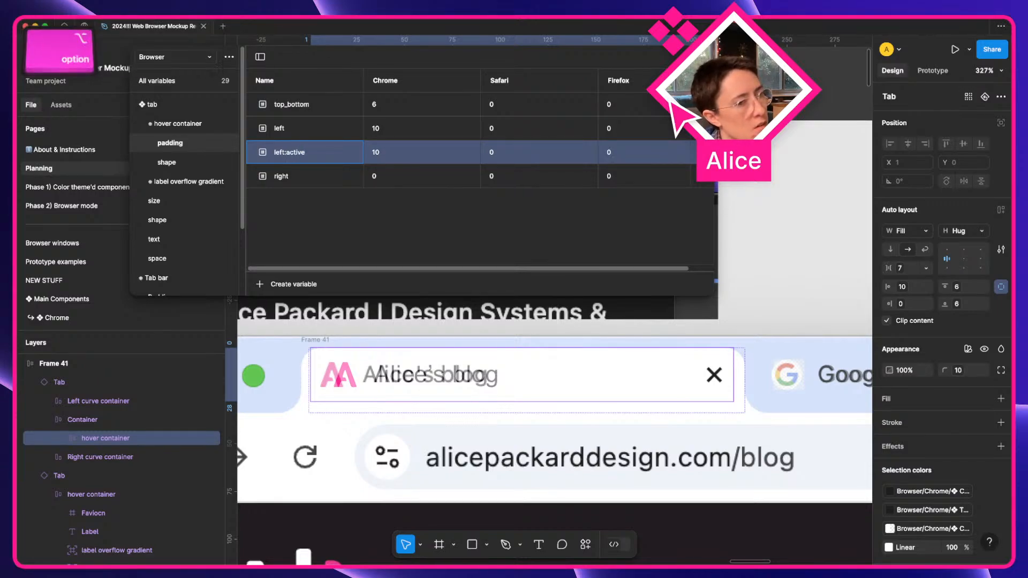
key("BackSpace")
type("_")
double_click(298, 128)
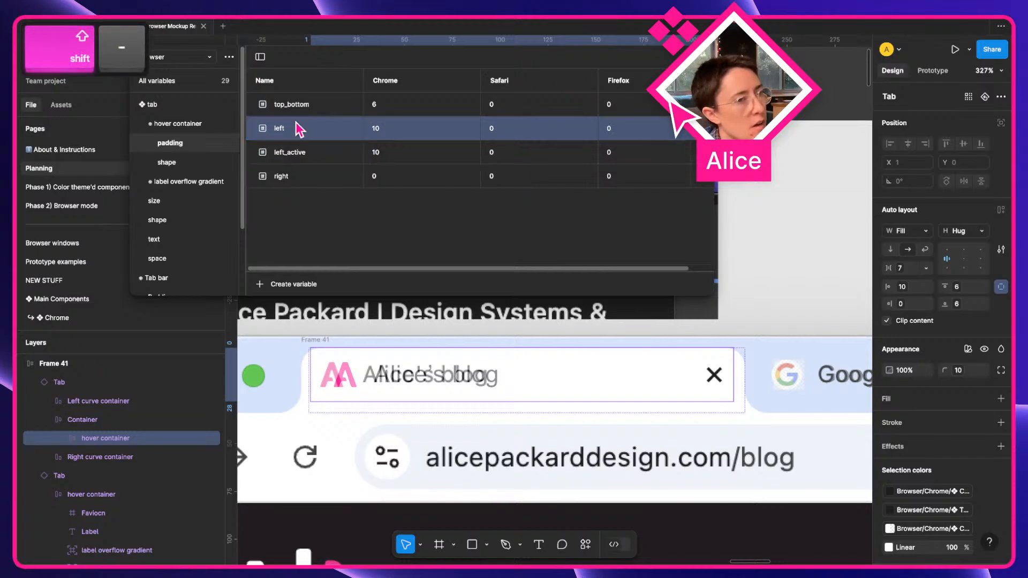
key("Right")
type("_inactive")
key("Return")
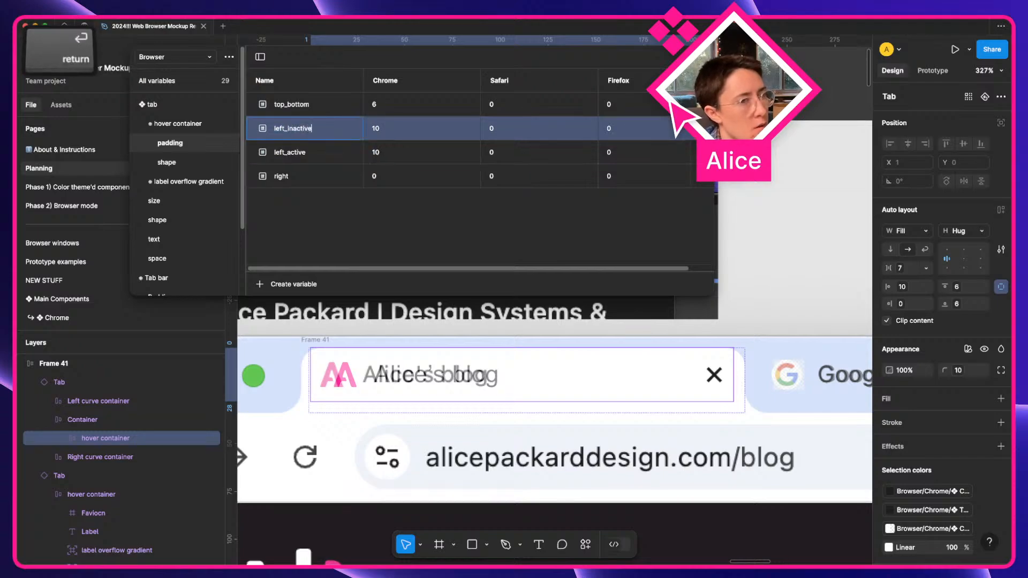
Bind the bottom Tab variant's hover container left padding to left_active.
scroll(442, 374, "left", 3)
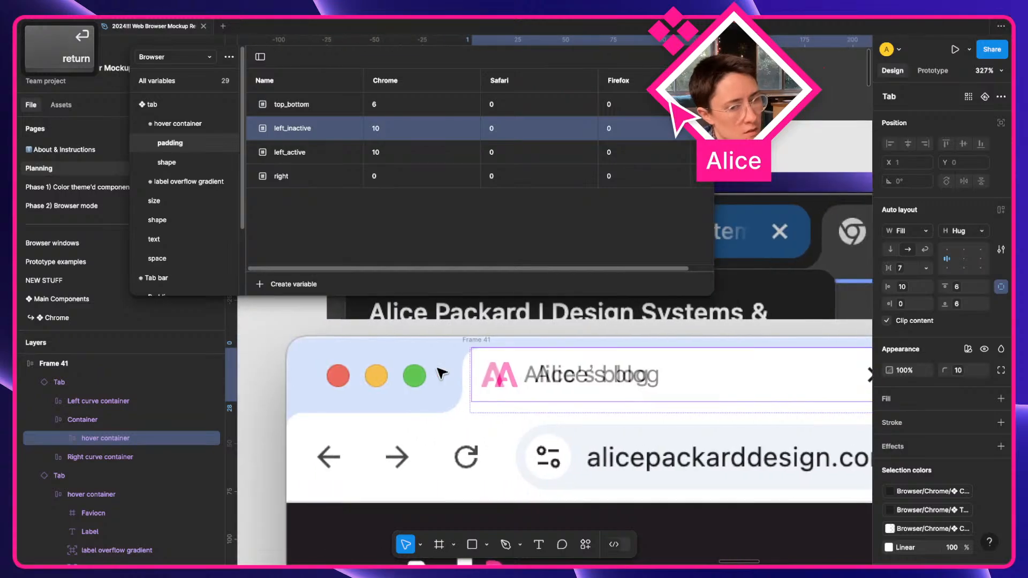
scroll(440, 372, "down", 5)
key("a")
scroll(436, 383, "left", 4)
scroll(428, 408, "down", 1)
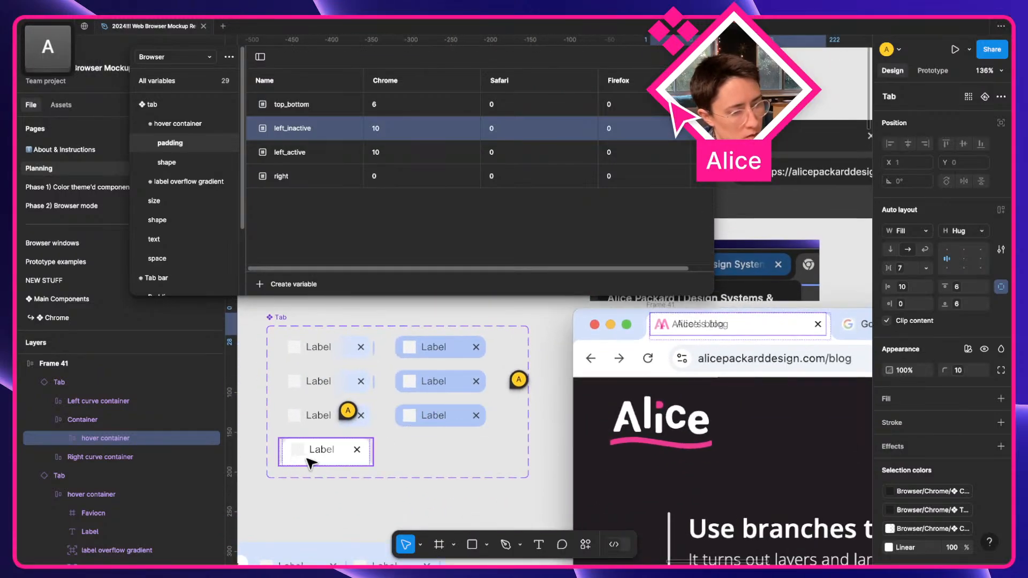
left_click(314, 450)
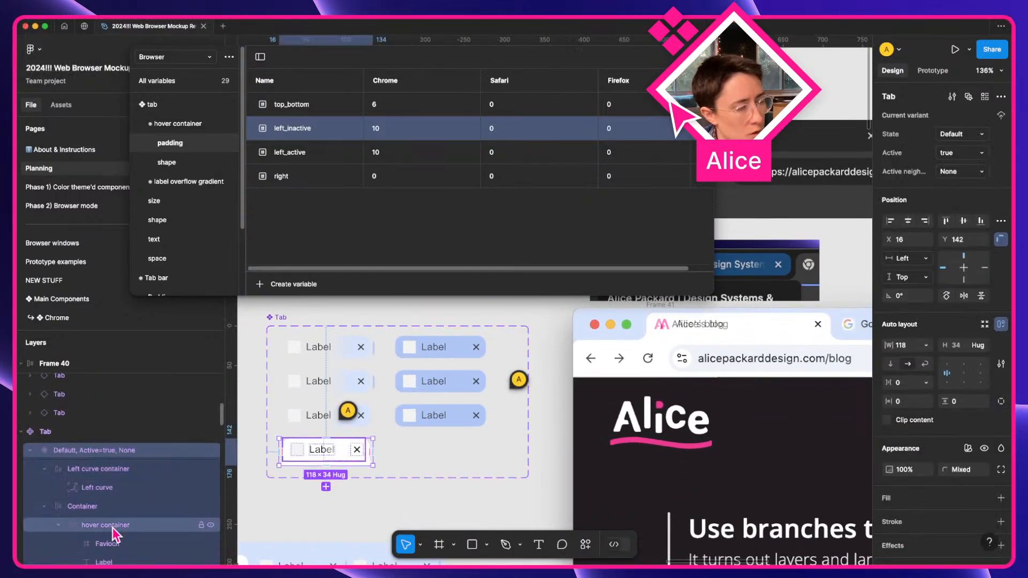
left_click(110, 543)
left_click(907, 292)
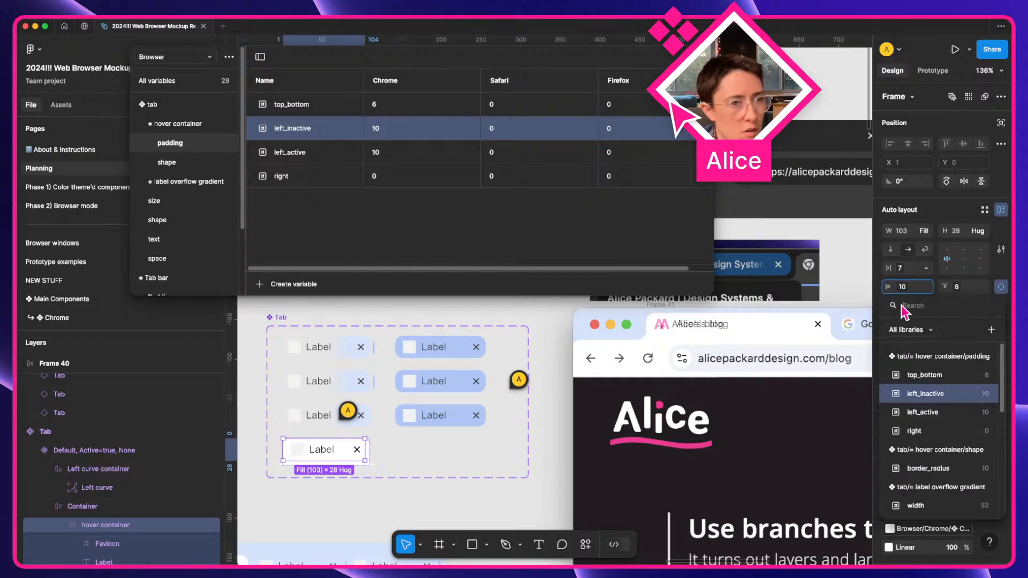
left_click(923, 412)
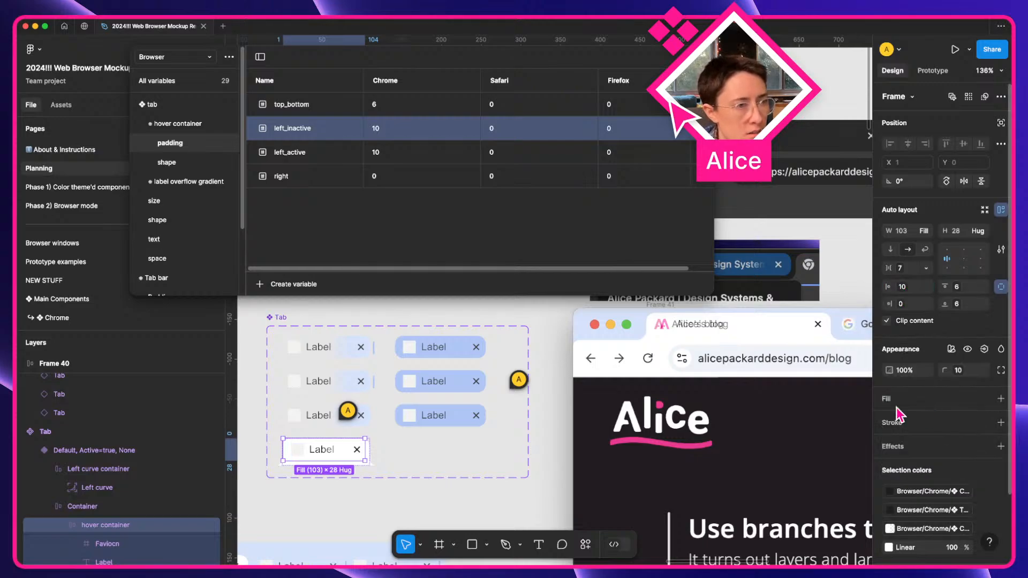
scroll(694, 378, "up", 4)
scroll(693, 379, "right", 5)
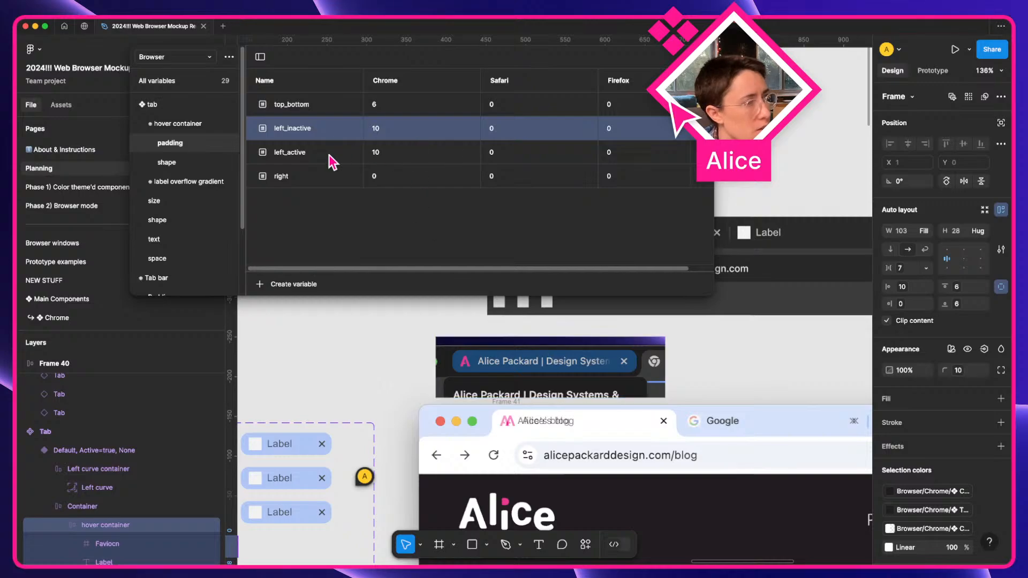
Set left_active's Chrome padding value to 3.
left_click(384, 153)
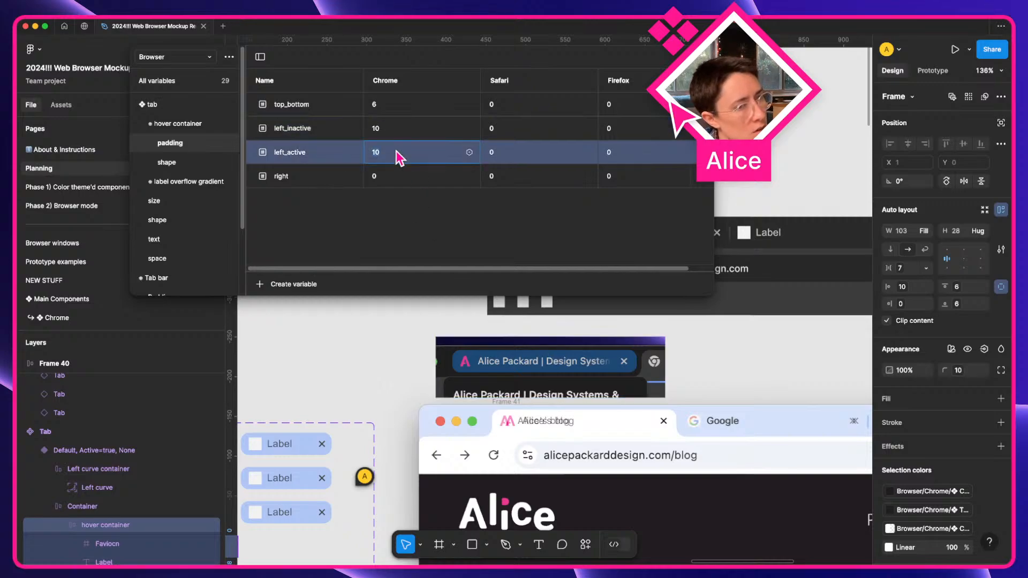
scroll(541, 419, "up", 5)
type("4")
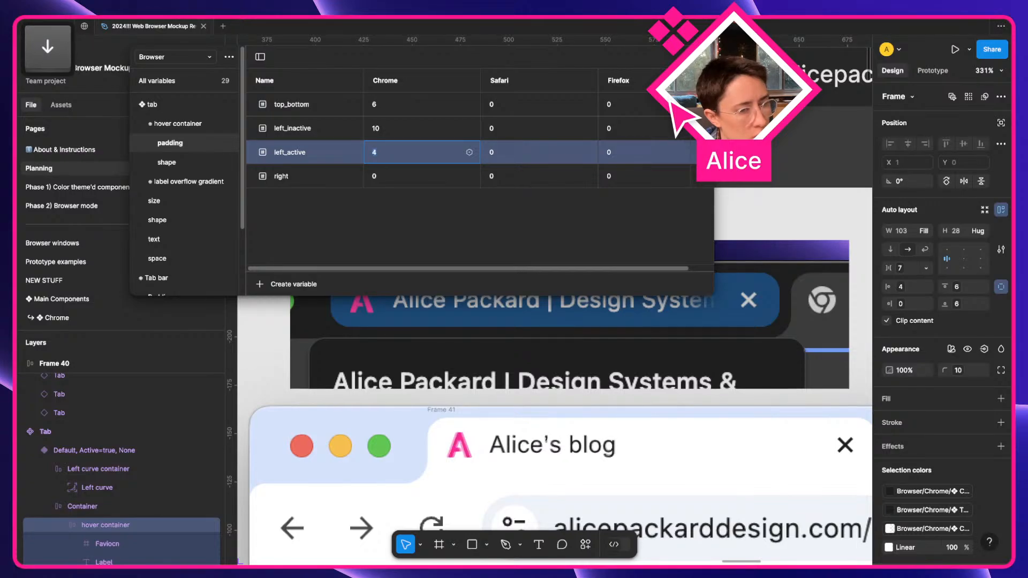
key("BackSpace")
type("3")
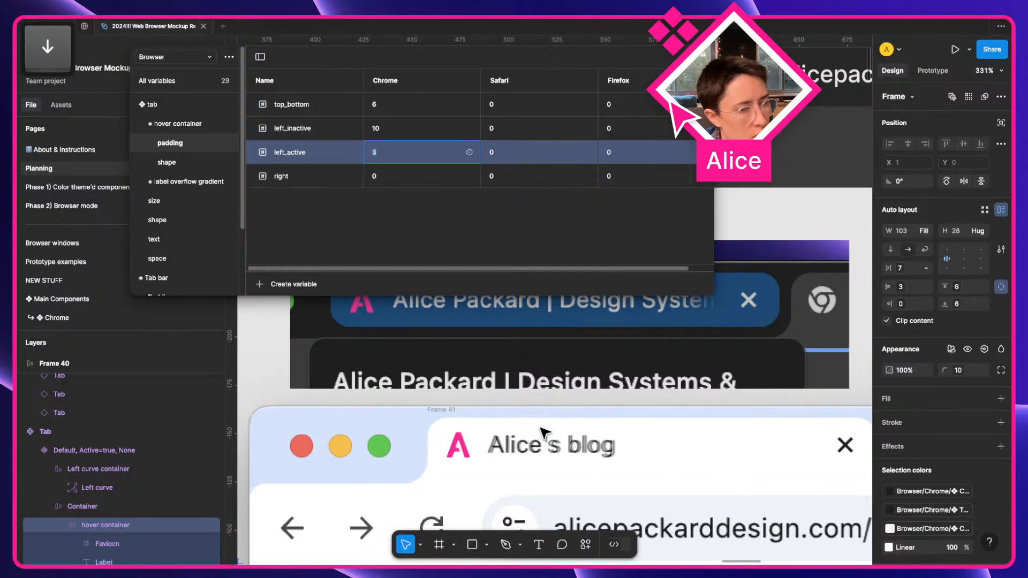
scroll(544, 431, "down", 3)
scroll(550, 462, "right", 3)
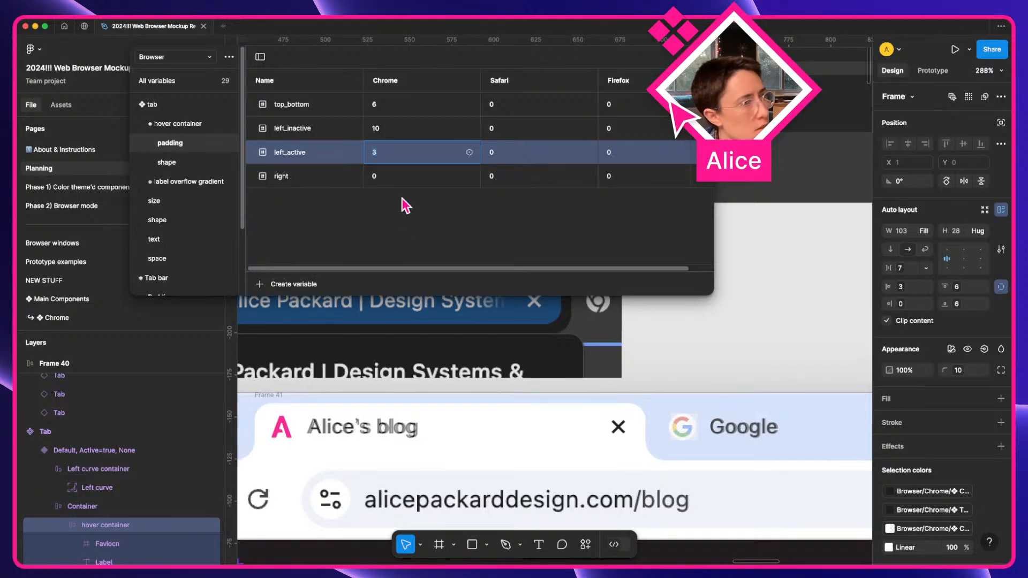
scroll(710, 438, "up", 5)
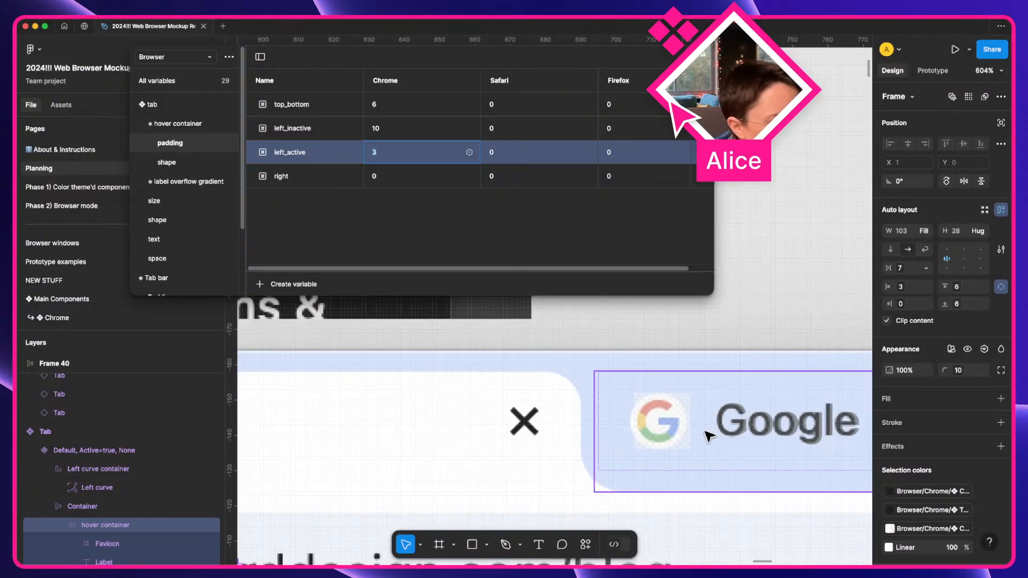
Lower left_inactive's Chrome value from 10 to 9.
left_click(422, 128)
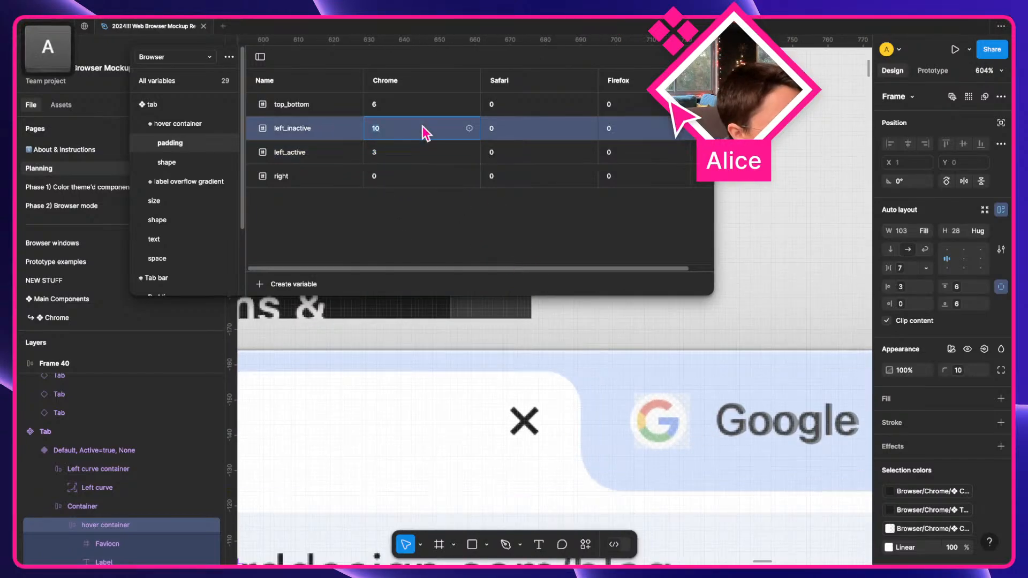
key("Down")
scroll(638, 471, "down", 5)
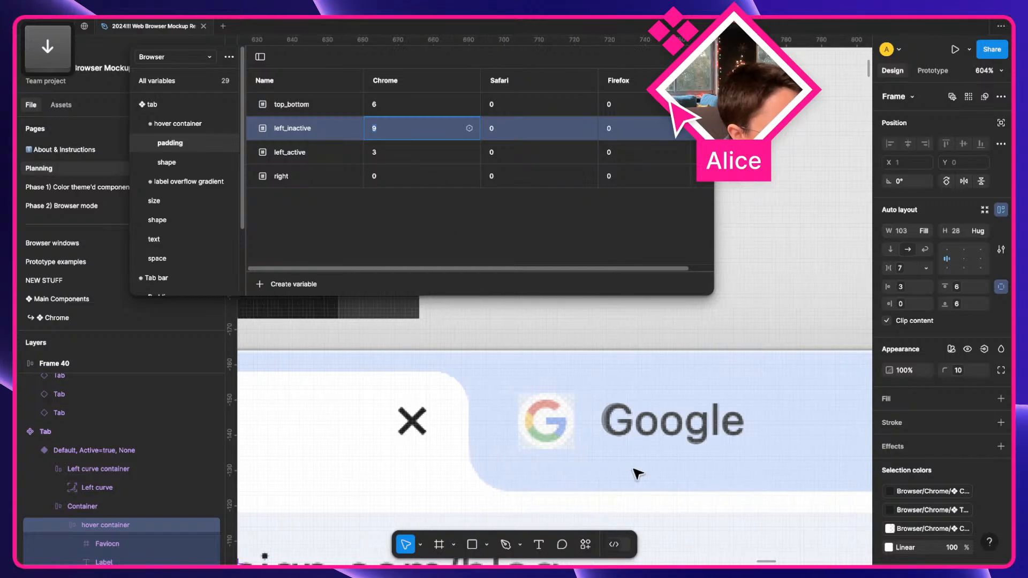
scroll(563, 463, "left", 5)
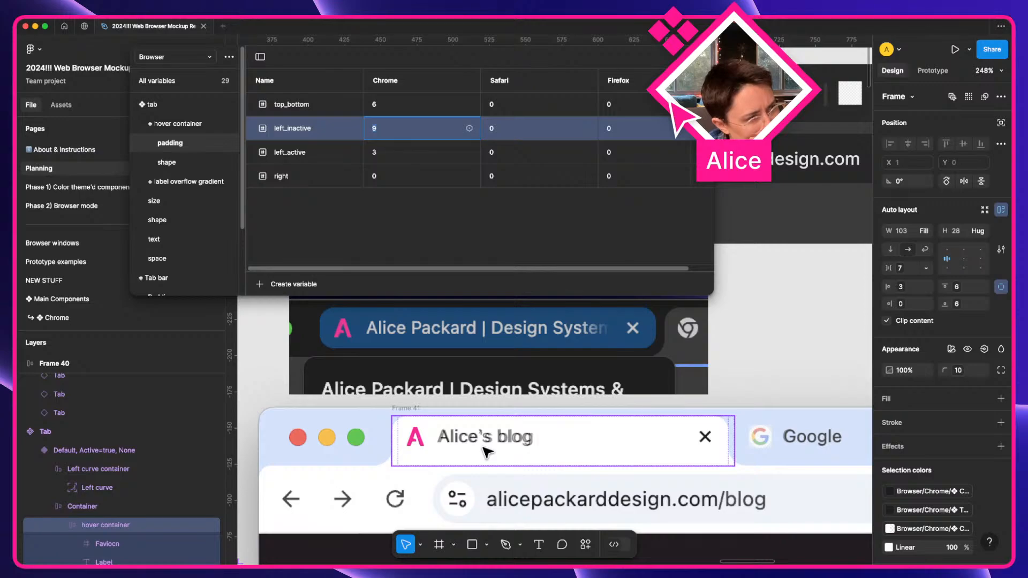
scroll(445, 443, "up", 5)
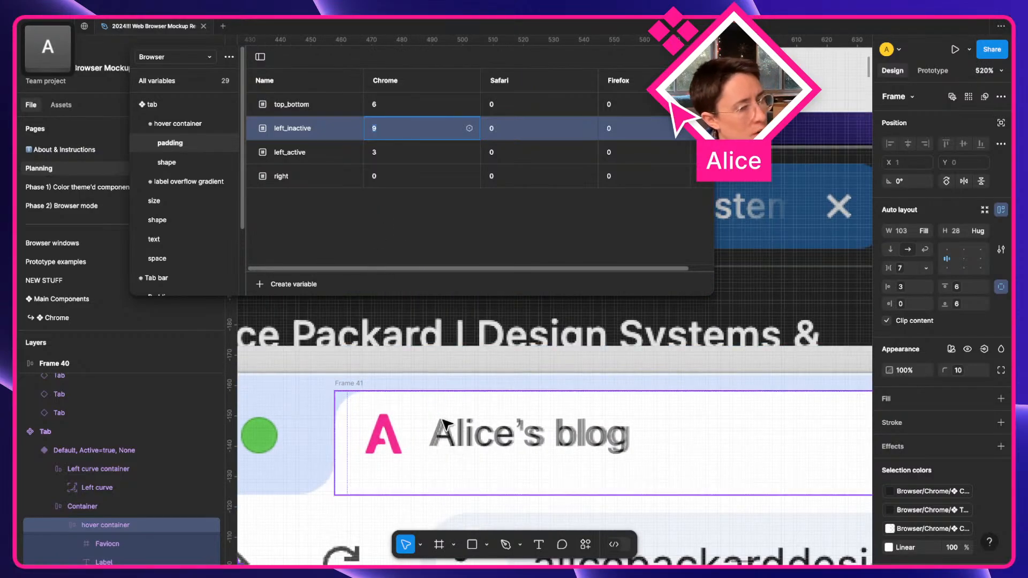
Select the pink A favicon inside the tab and list the hover container's variables.
key("super")
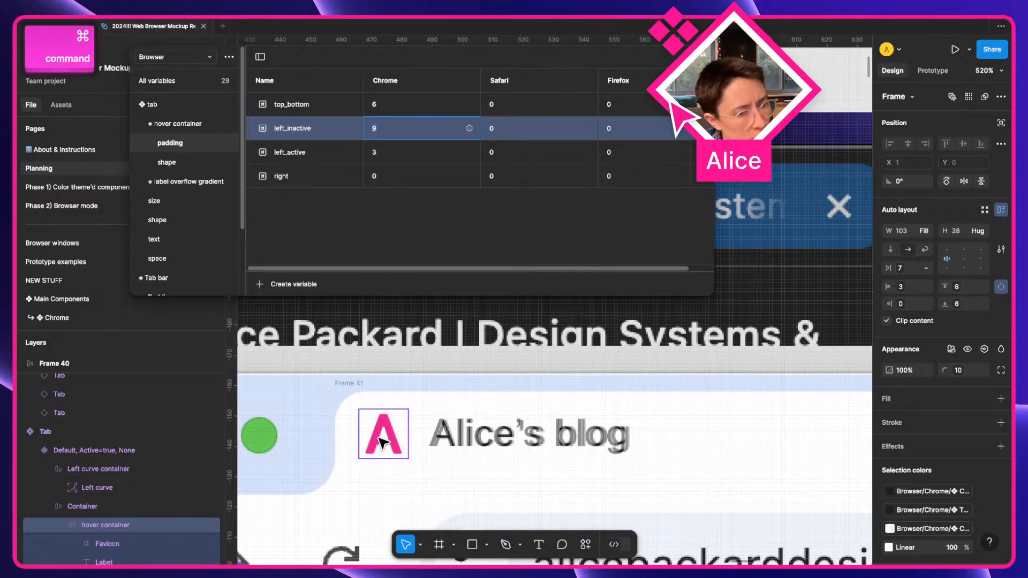
left_click(384, 443, "super")
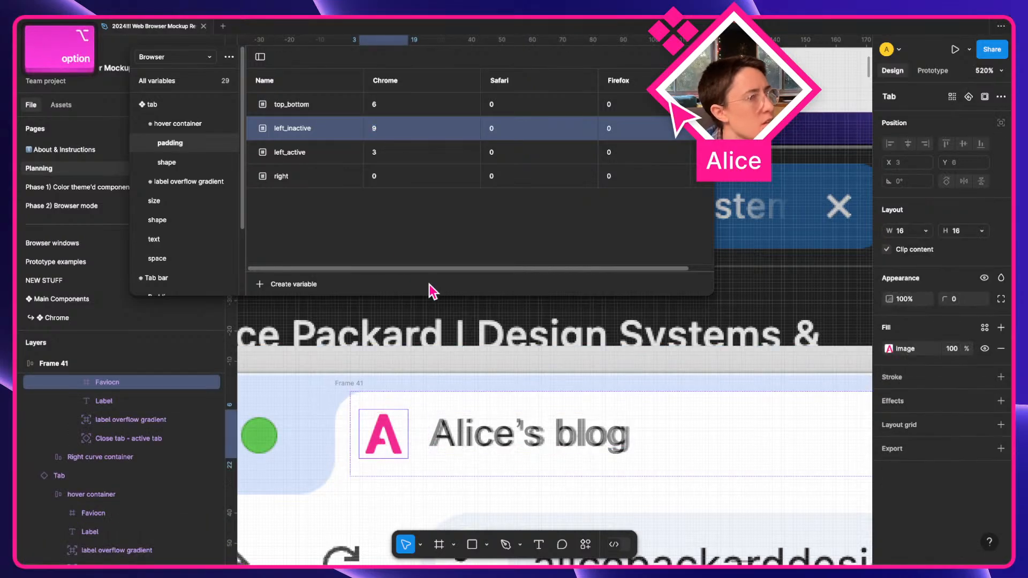
left_click(204, 123)
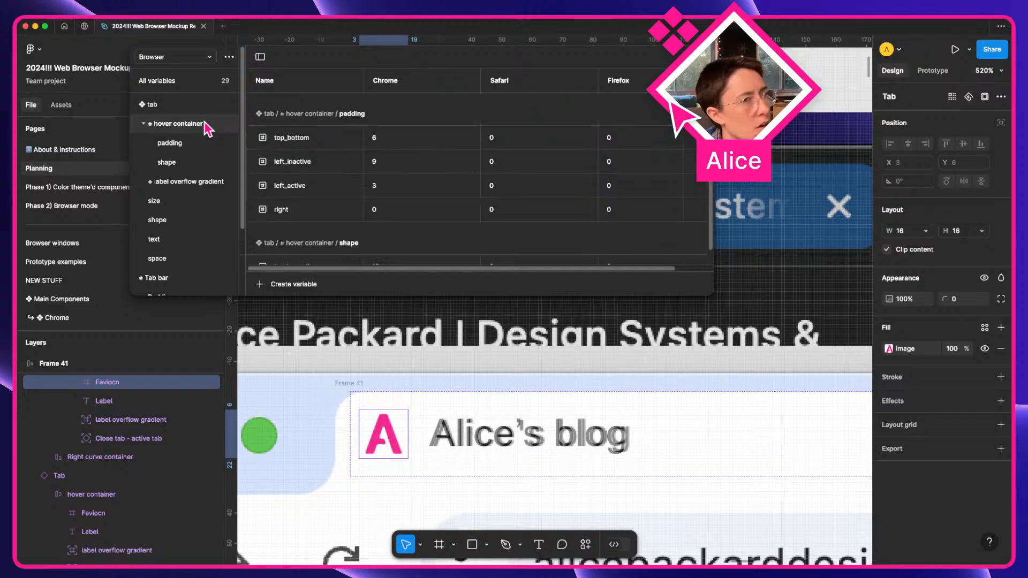
Bind the favicon frame's gap to favicon-and-label and raise its Chrome value to 8.
left_click(420, 422)
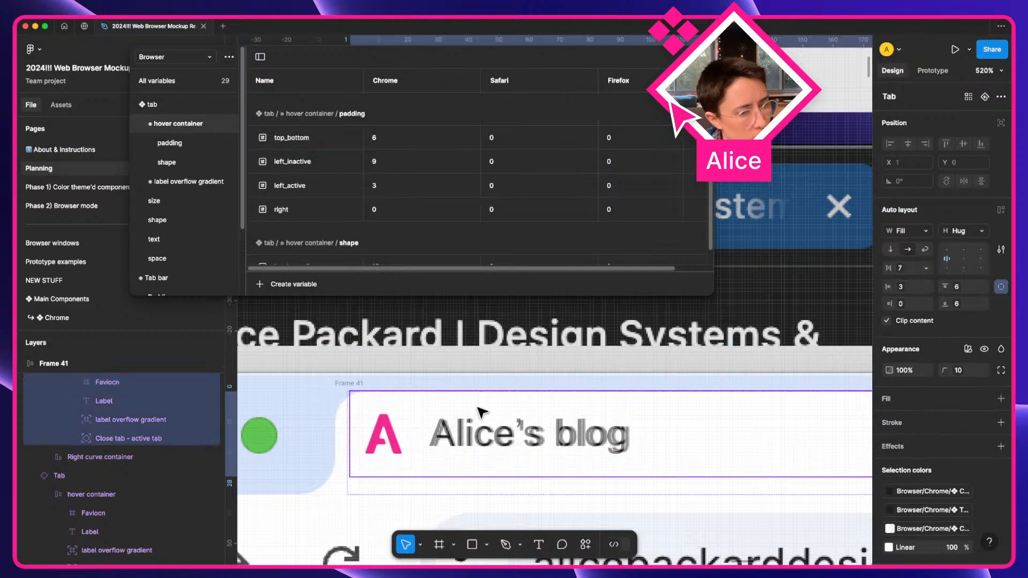
left_click(904, 268)
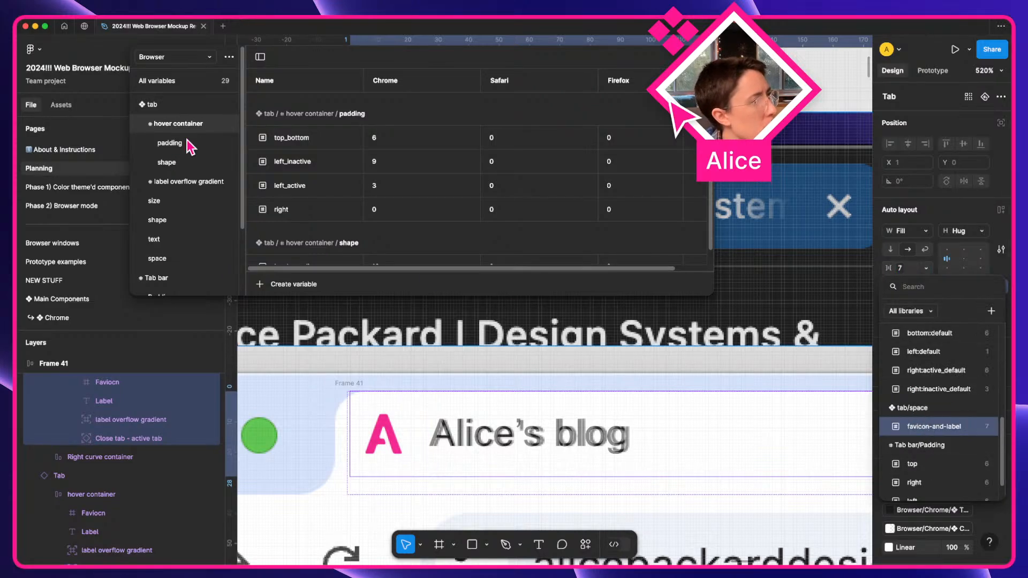
left_click(179, 256)
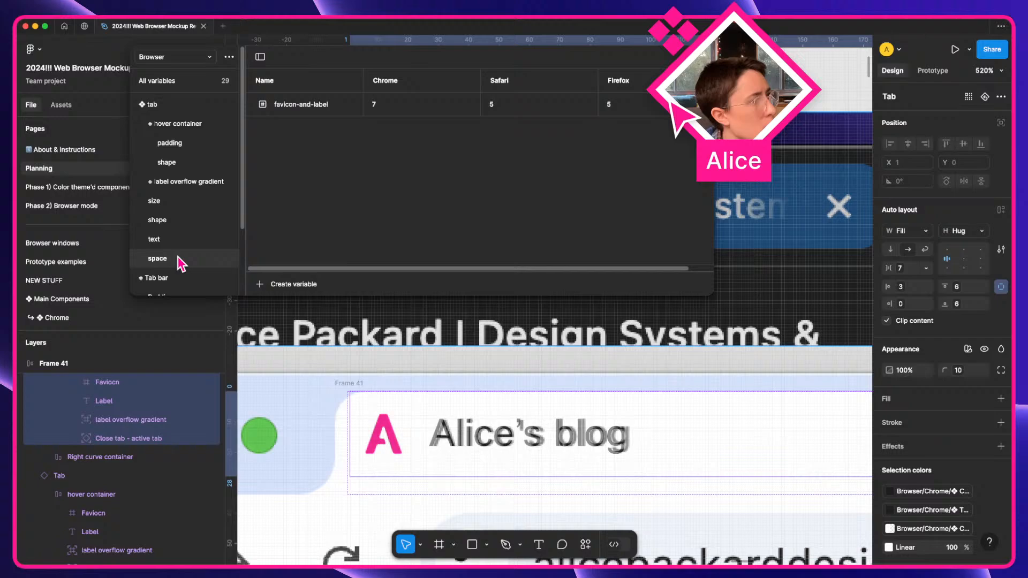
left_click(394, 106)
key("Up")
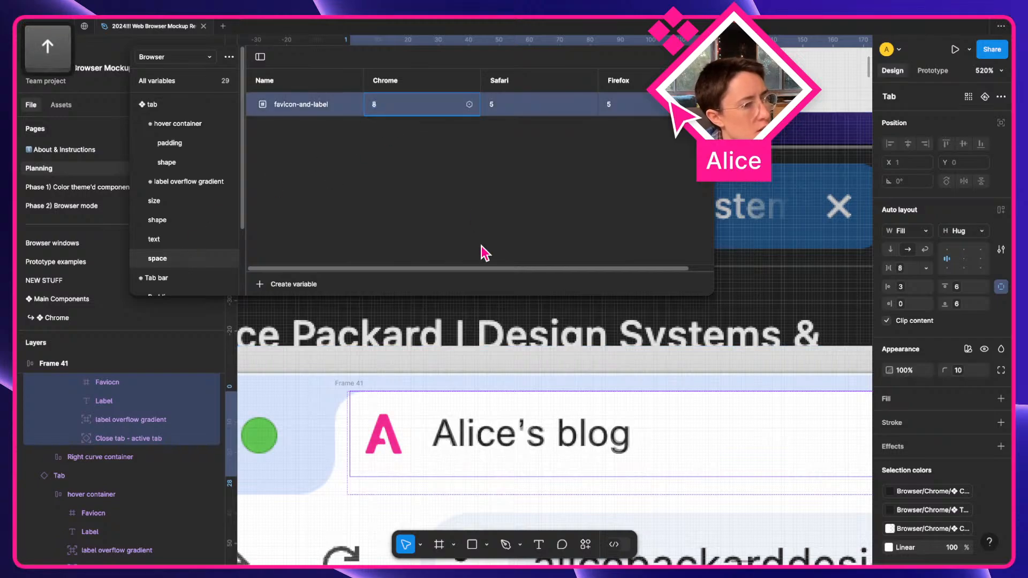
scroll(608, 499, "right", 15)
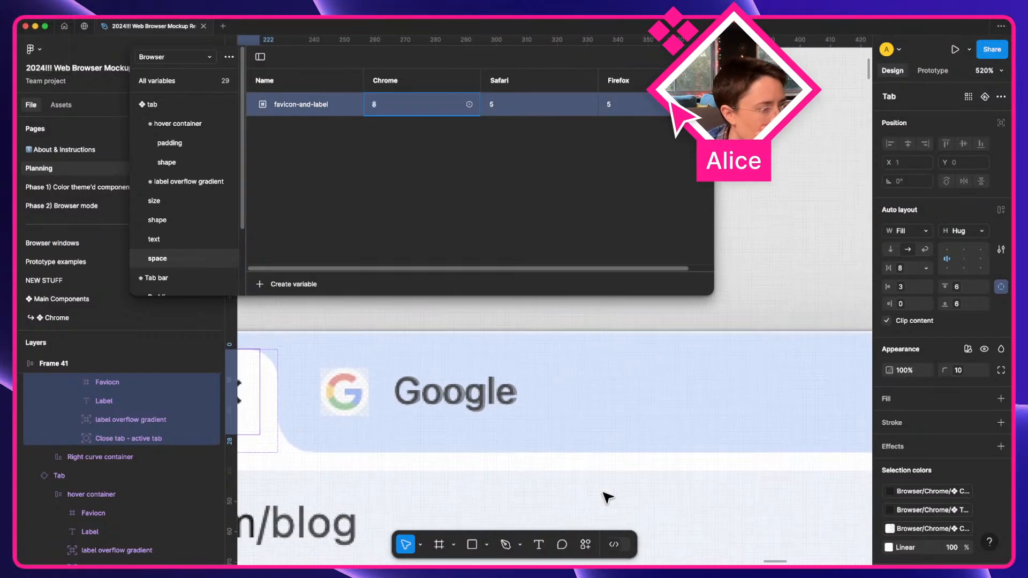
scroll(608, 498, "left", 15)
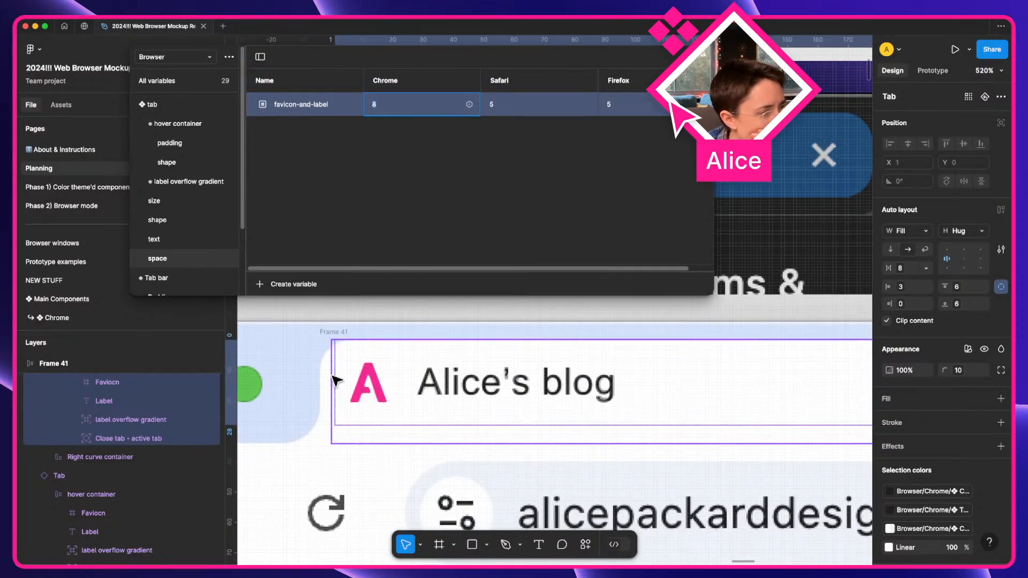
Select the tab's outer Container layer.
left_click(365, 446)
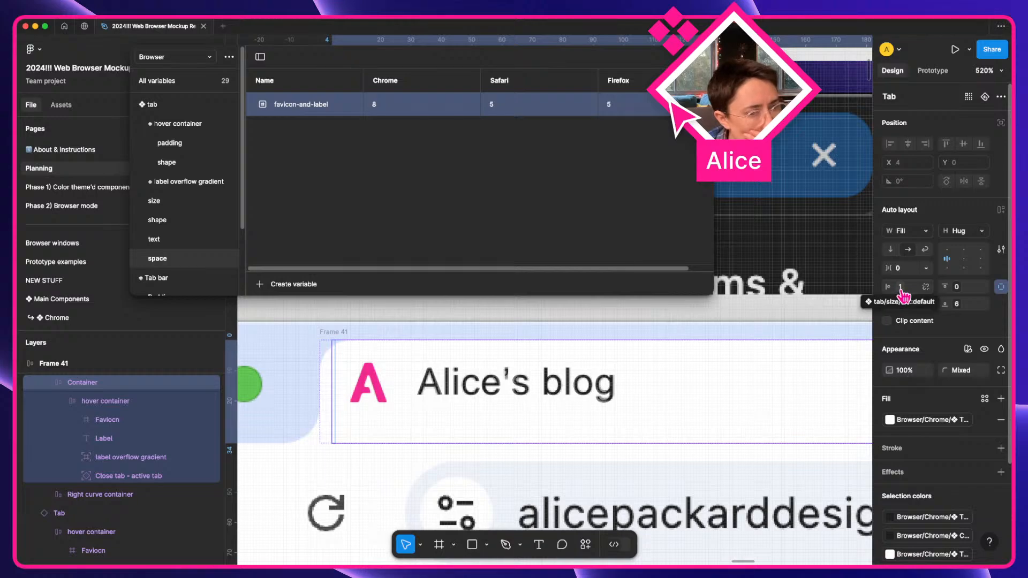
scroll(771, 382, "down", 5)
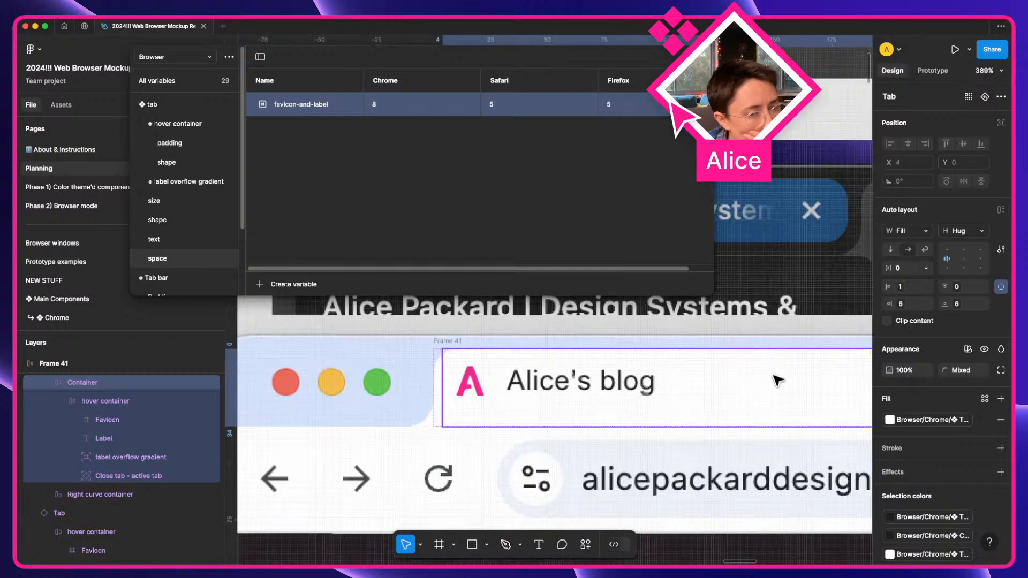
scroll(771, 383, "right", 5)
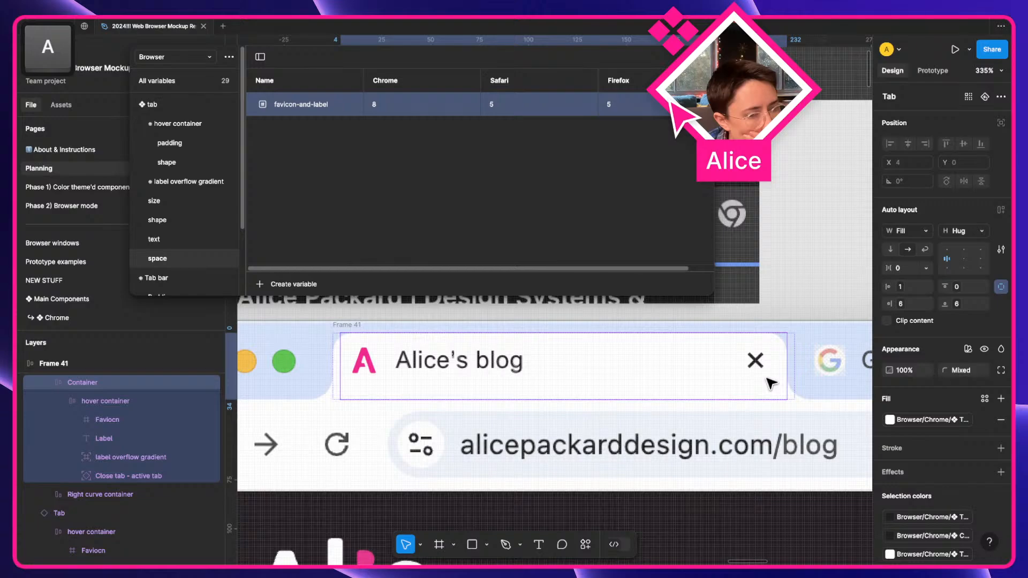
scroll(506, 383, "right", 3)
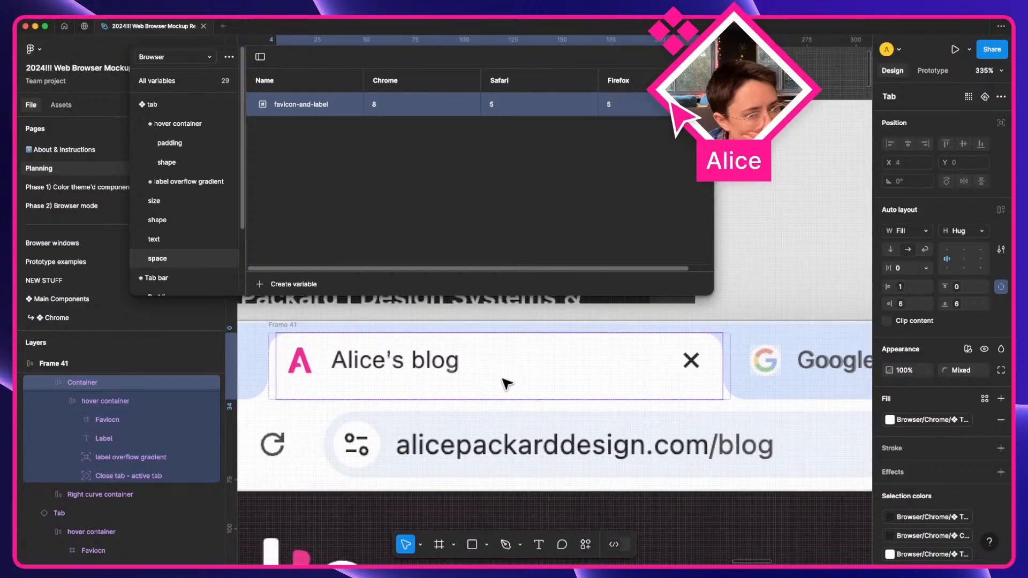
scroll(562, 413, "right", 3)
scroll(563, 413, "down", 3)
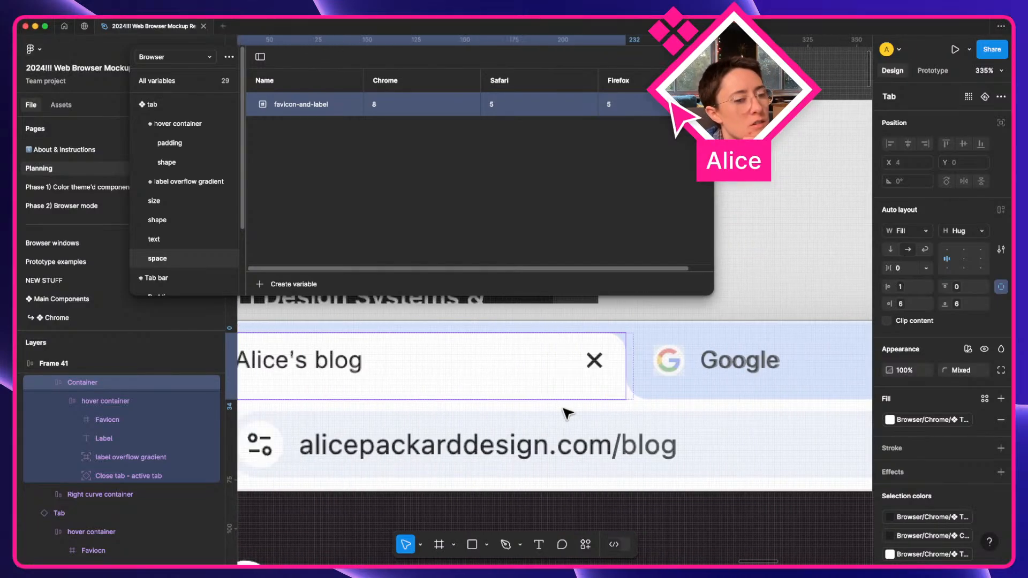
left_click(611, 387)
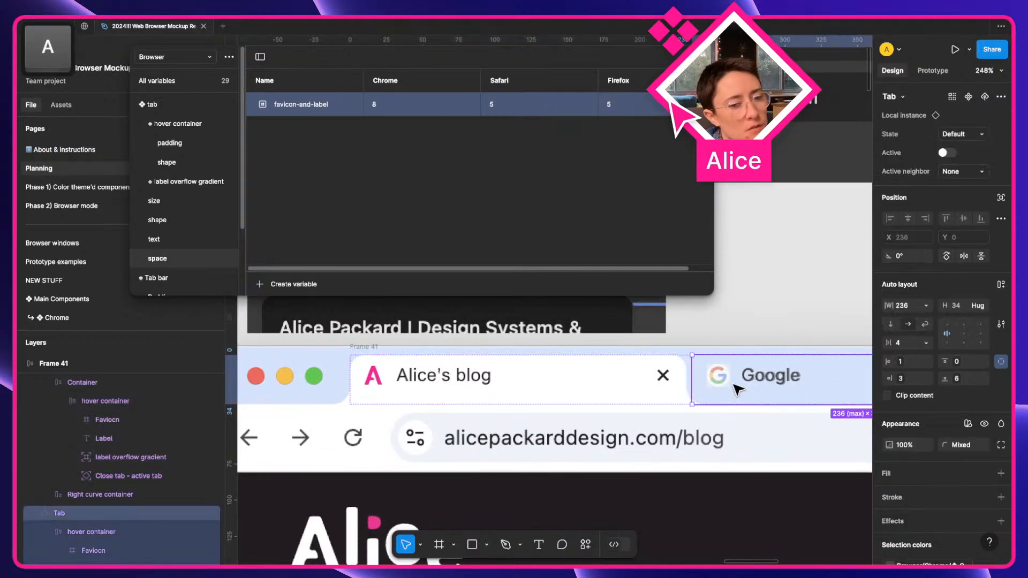
left_click(369, 349)
scroll(563, 380, "right", 5)
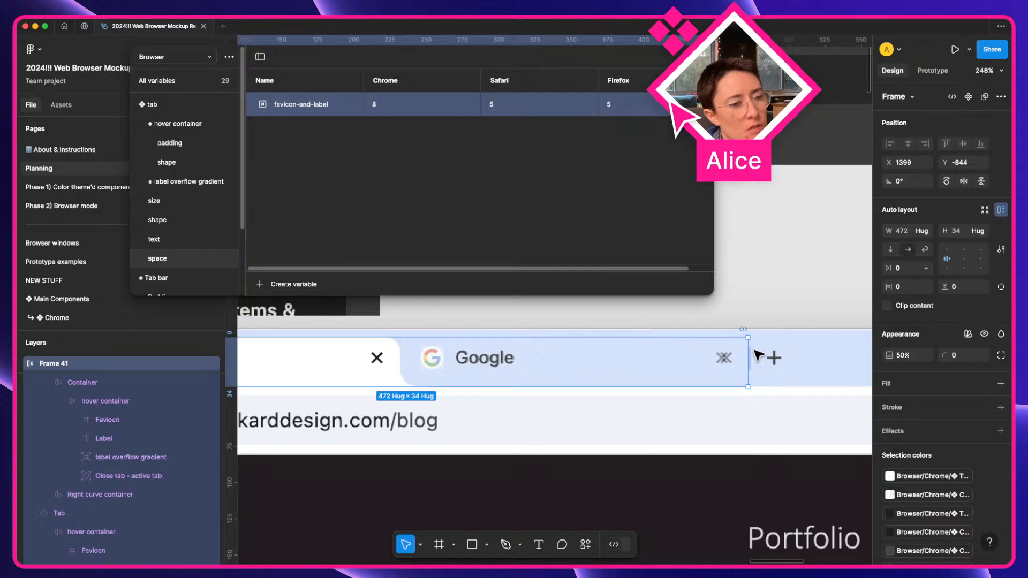
scroll(763, 356, "up", 5)
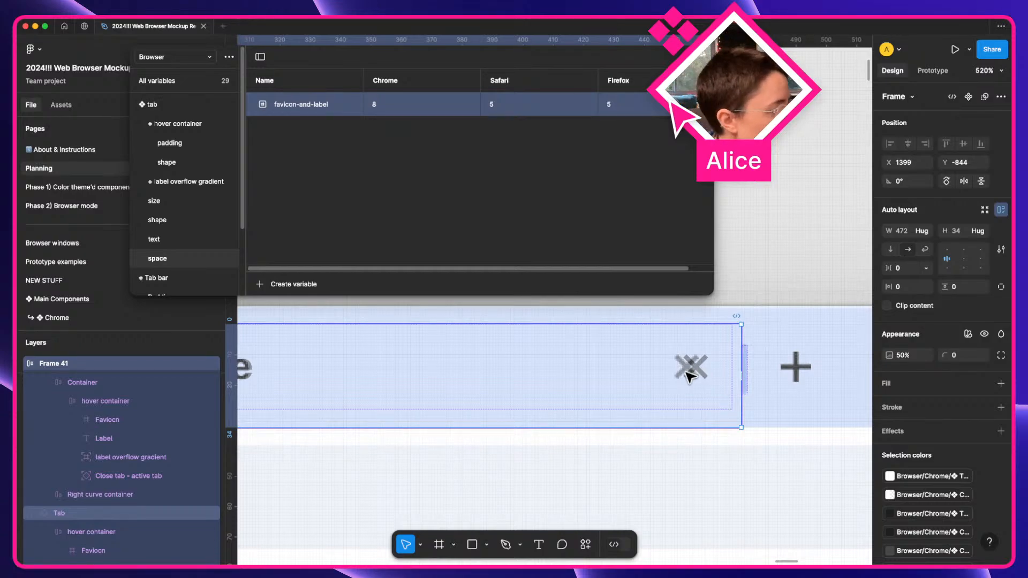
scroll(614, 403, "down", 5)
scroll(614, 403, "left", 4)
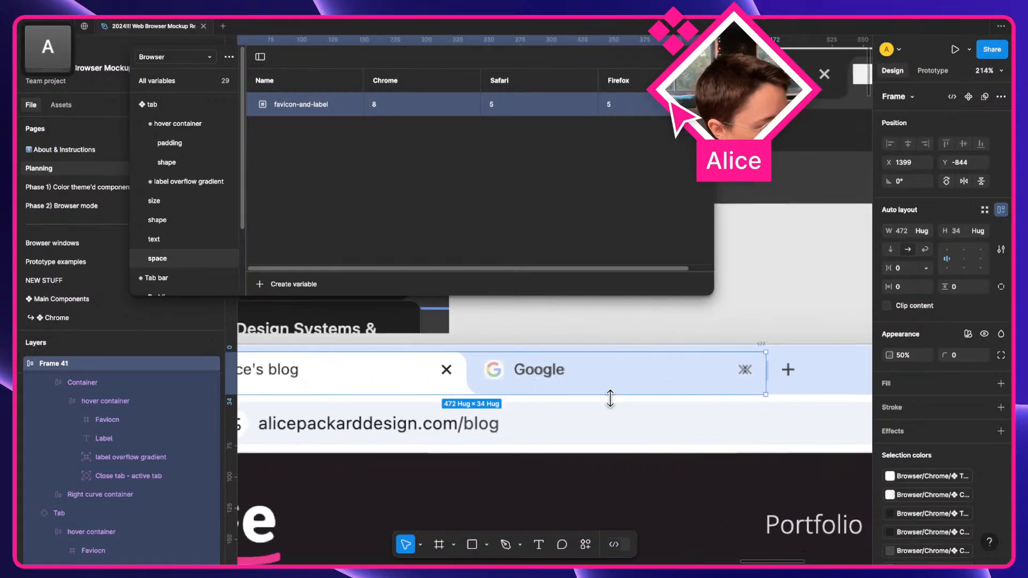
scroll(614, 403, "down", 1)
scroll(613, 404, "down", 5)
scroll(482, 406, "left", 4)
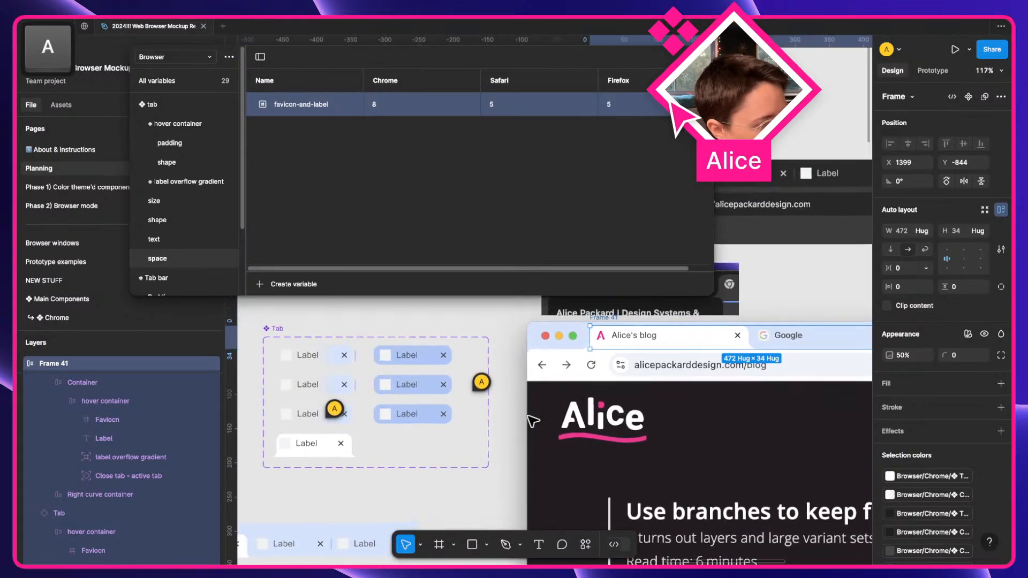
Select the close X icons in all six Tab variants.
left_click(348, 358, "super")
scroll(375, 393, "up", 3)
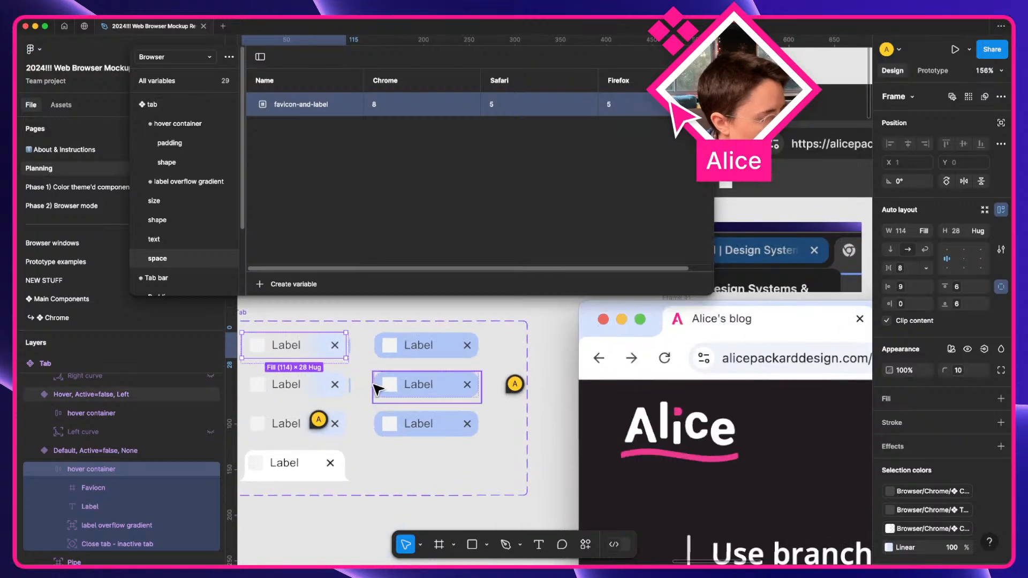
left_click(336, 348, "super")
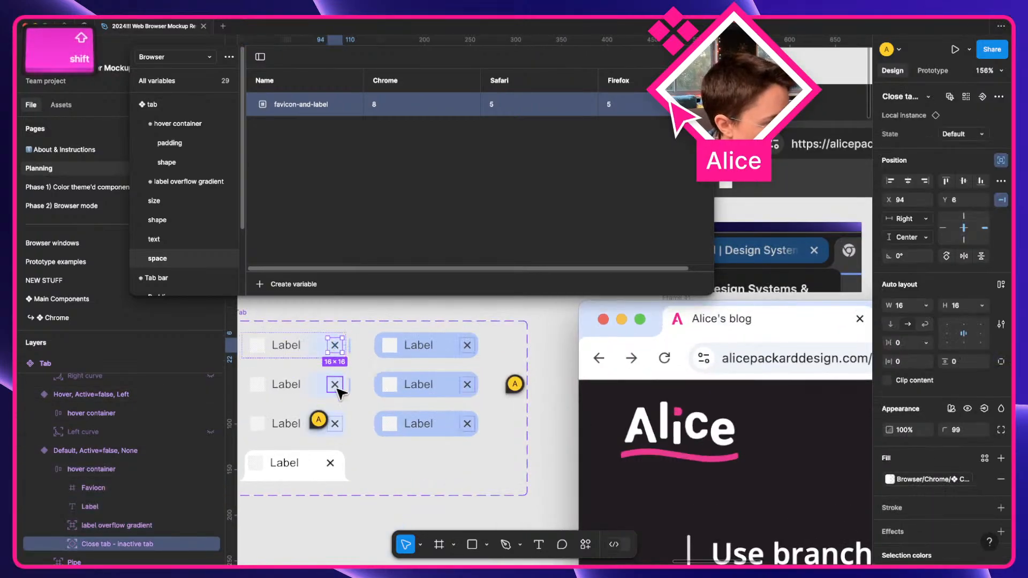
left_click(335, 385, "shift")
left_click(335, 424, "shift")
left_click(469, 424, "shift")
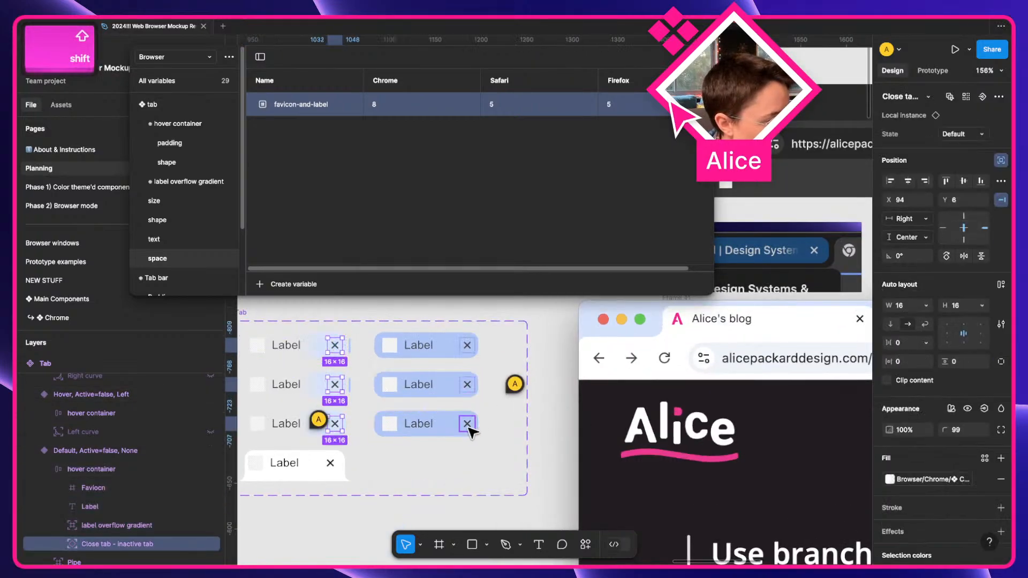
left_click(469, 385, "shift")
left_click(470, 346, "shift")
Nudge the selected close icons 3 px left, from X 94 to 91, then deselect.
scroll(680, 382, "right", 10)
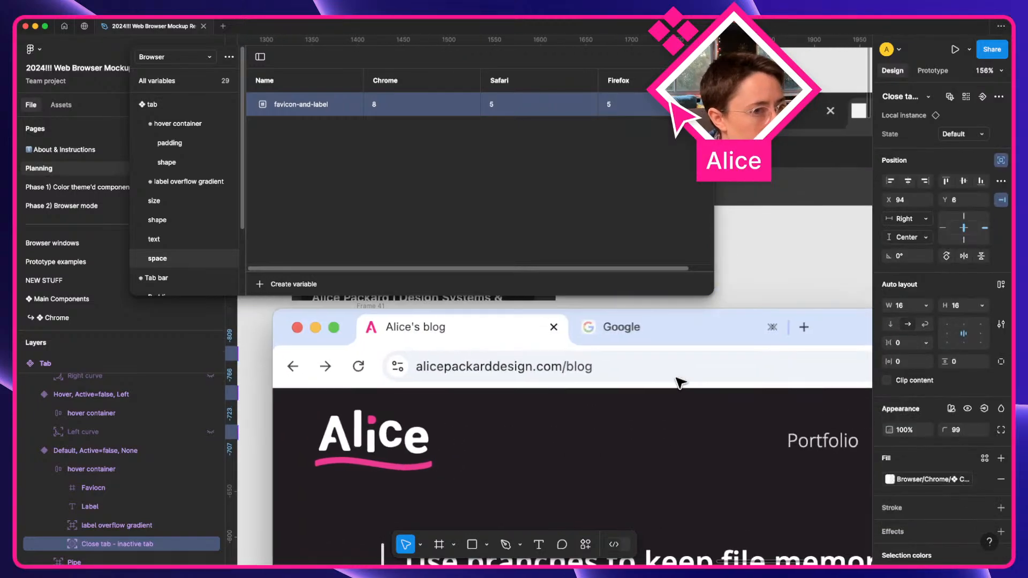
scroll(792, 332, "up", 5)
key("Left")
key("Left")
key("Left")
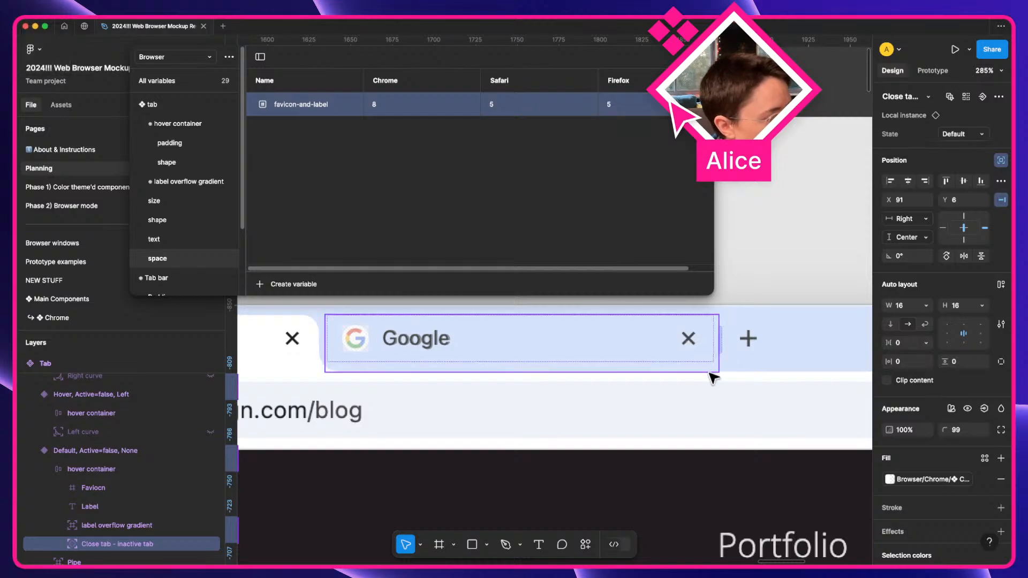
scroll(487, 374, "down", 3)
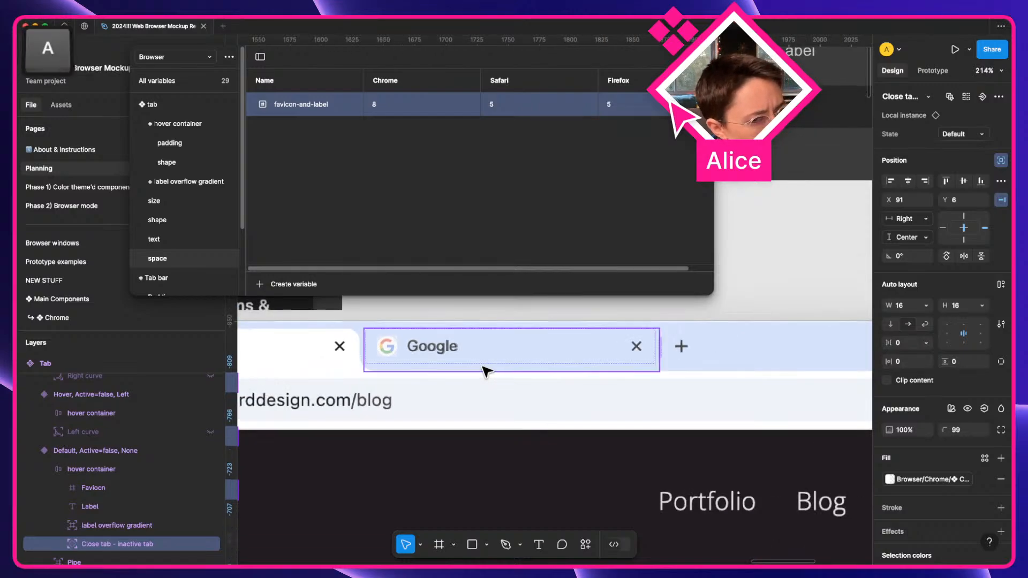
scroll(754, 401, "down", 5)
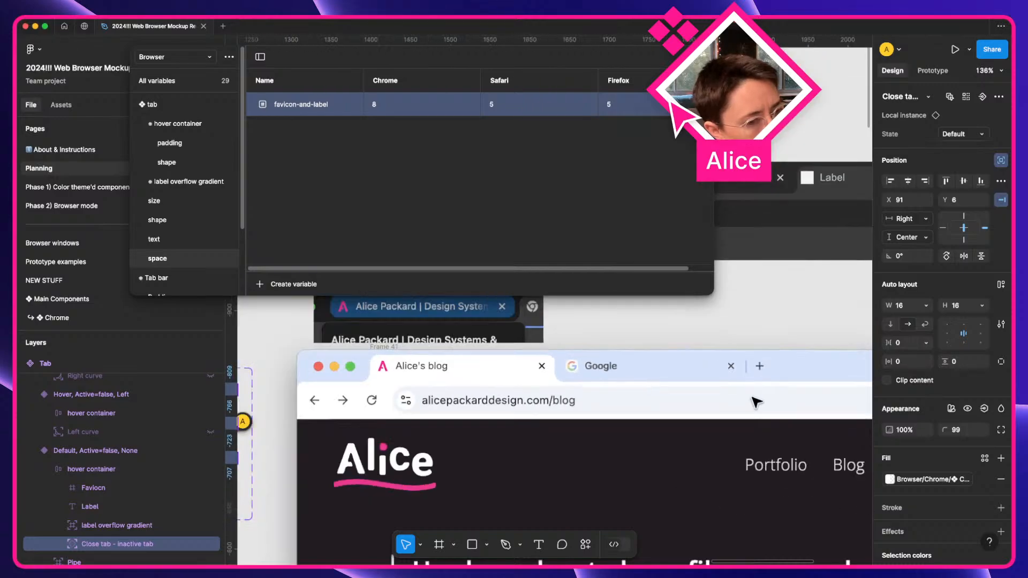
left_click(431, 339)
Fill the dark tab's Favicon frame with the alice favicon.png pink A image.
left_click_drag(600, 335, 430, 349)
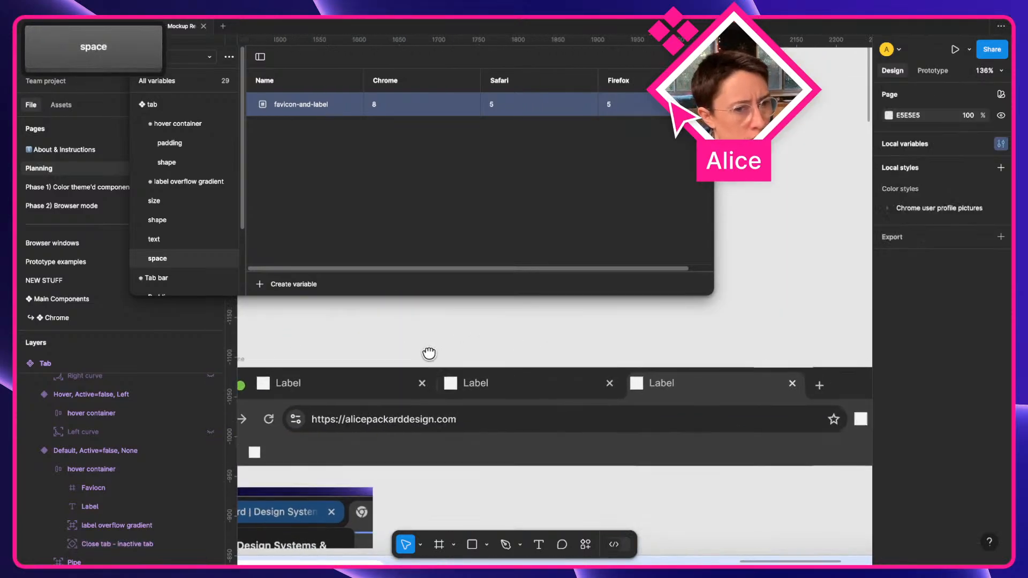
scroll(705, 398, "up", 5)
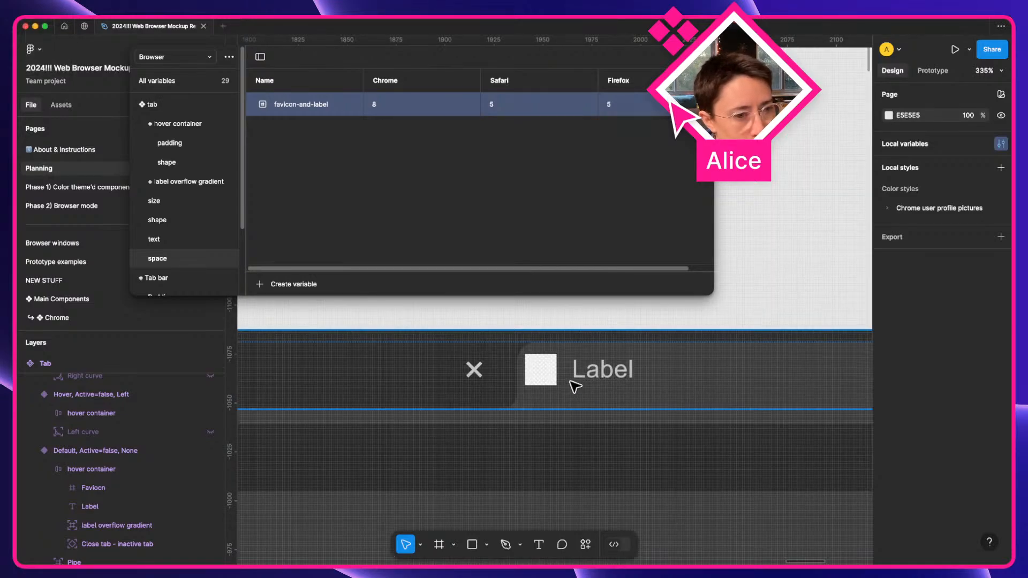
left_click(541, 370, "super")
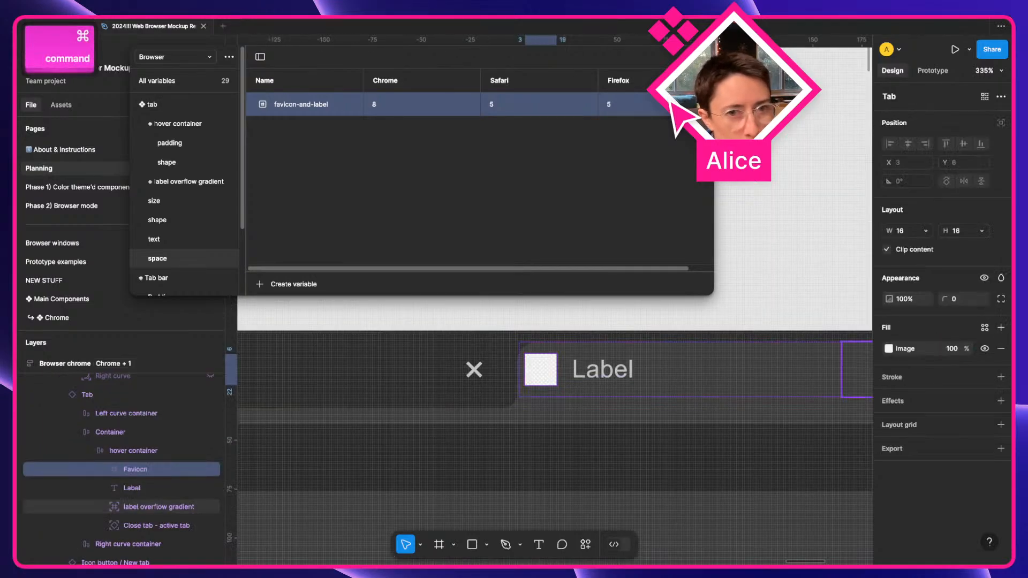
left_click_drag(616, 360, 768, 336)
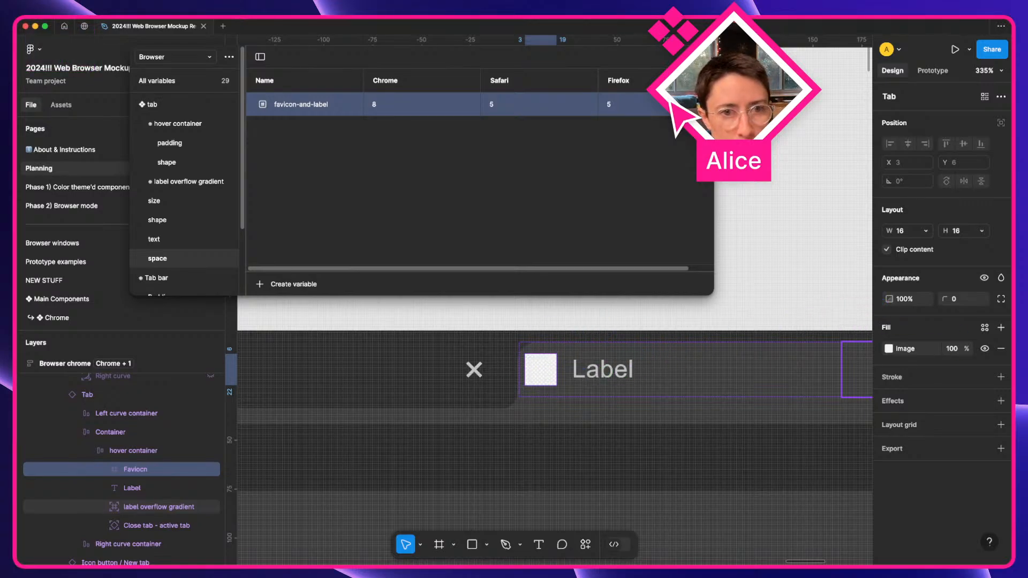
left_click(889, 349)
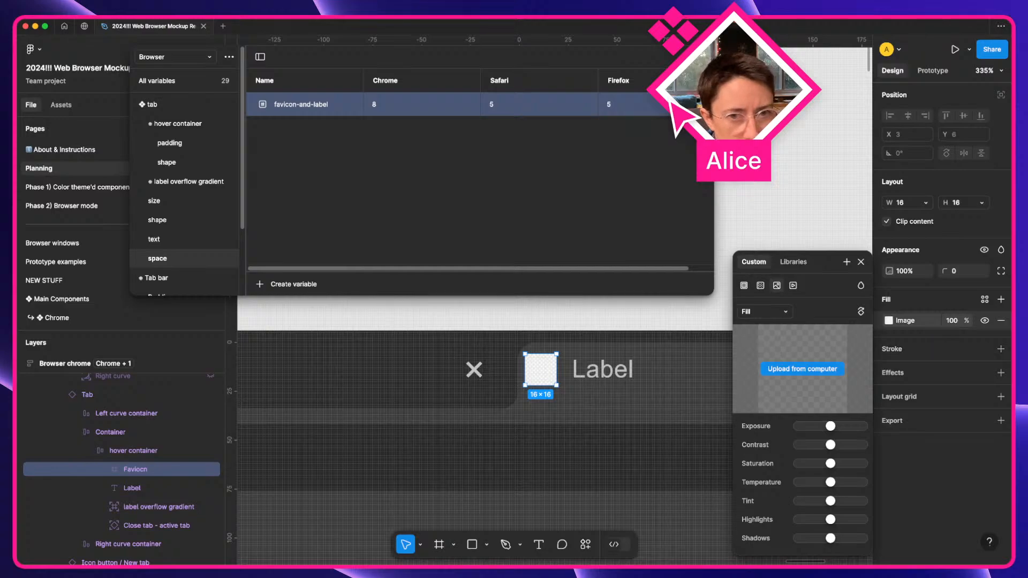
left_click_drag(768, 335, 785, 377)
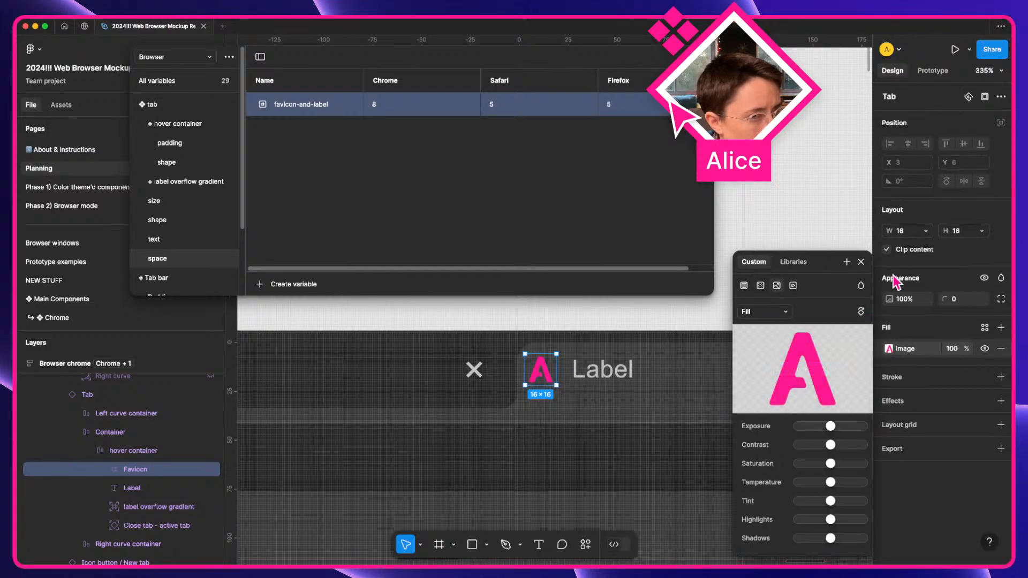
left_click(861, 263)
left_click(782, 259)
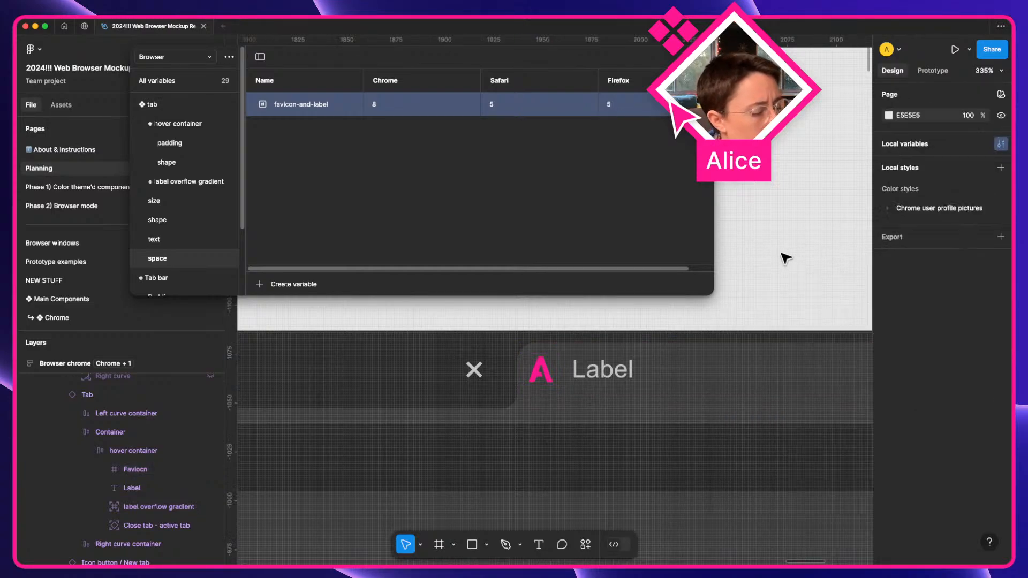
scroll(551, 422, "down", 5)
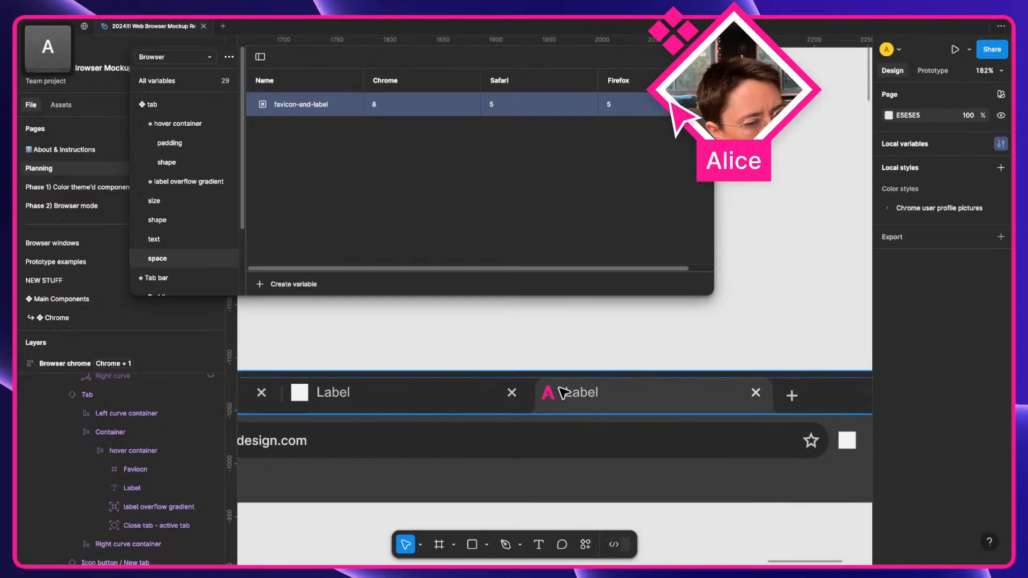
Drag Chrome's shop tab into third position, then return to the Figma desktop.
key("ctrl+Right")
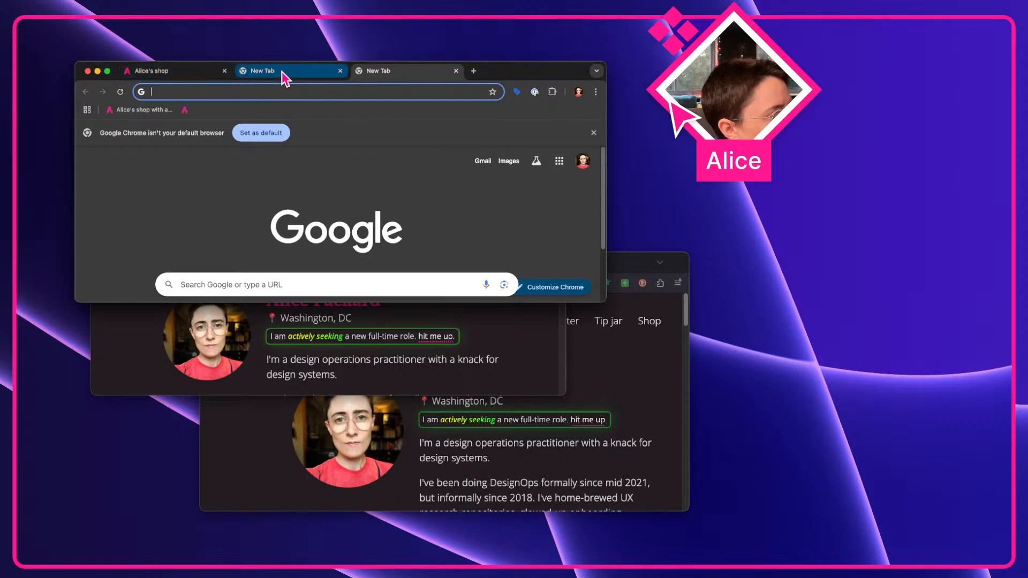
key("ctrl+Left")
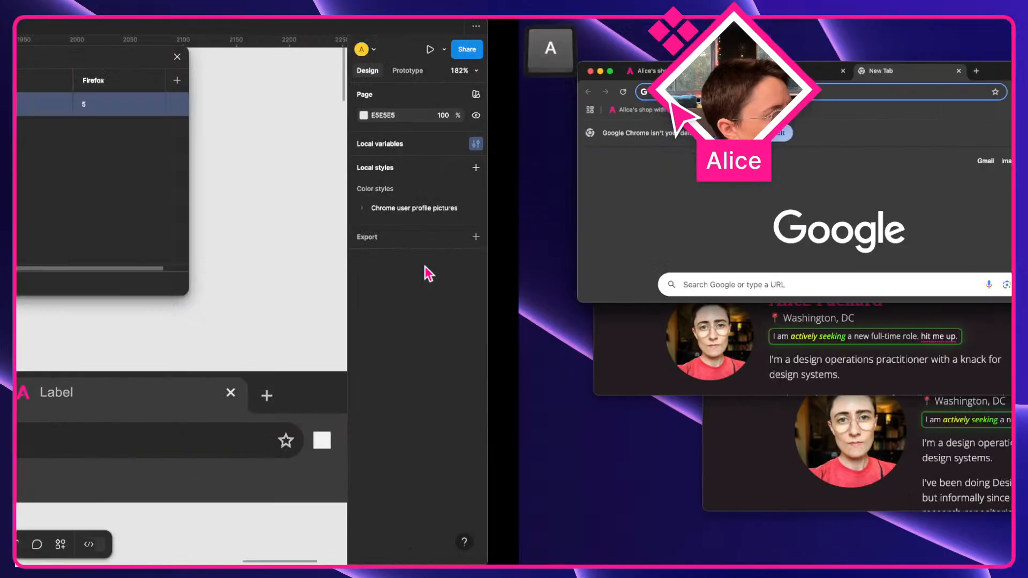
key("ctrl+Right")
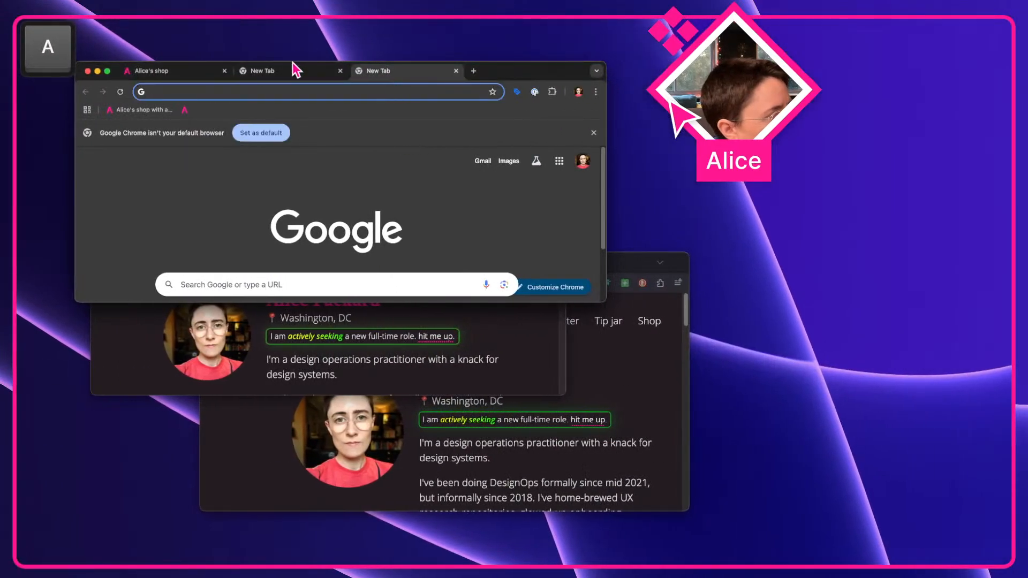
left_click_drag(196, 73, 427, 73)
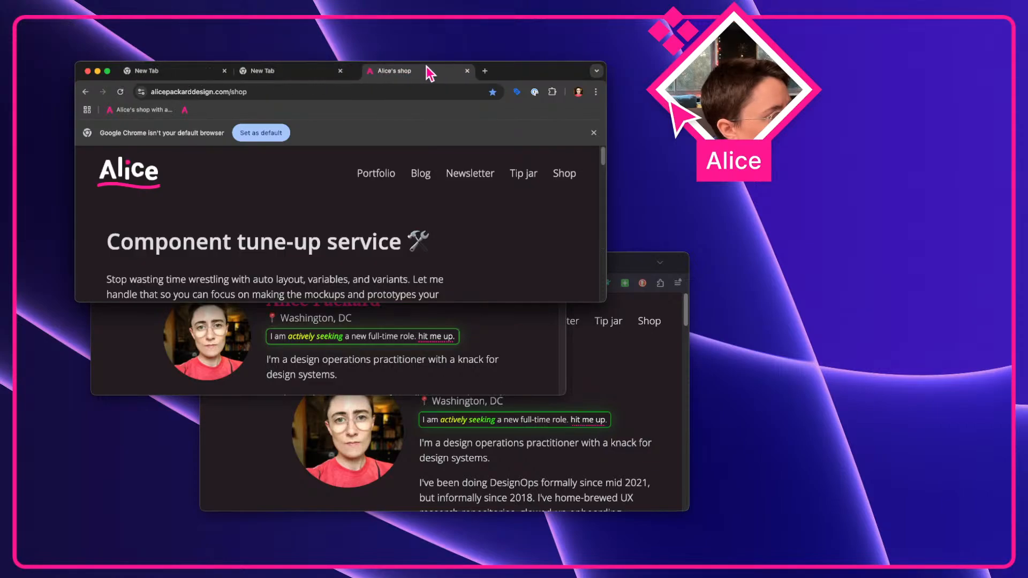
key("ctrl+Left")
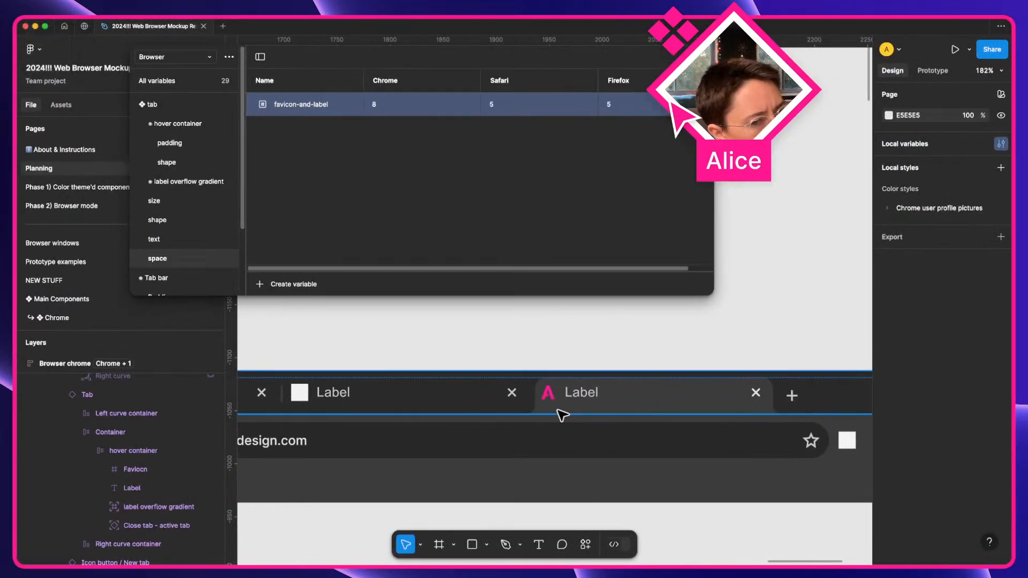
Show the padding variables and select left_active's Chrome value of 3.
scroll(563, 415, "left", 5)
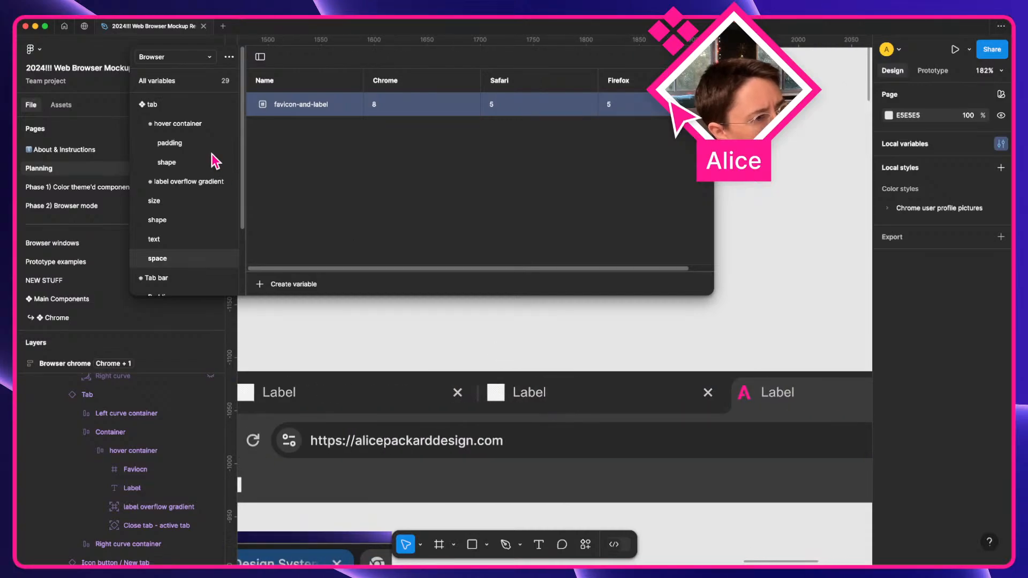
left_click(176, 143)
left_click(424, 158)
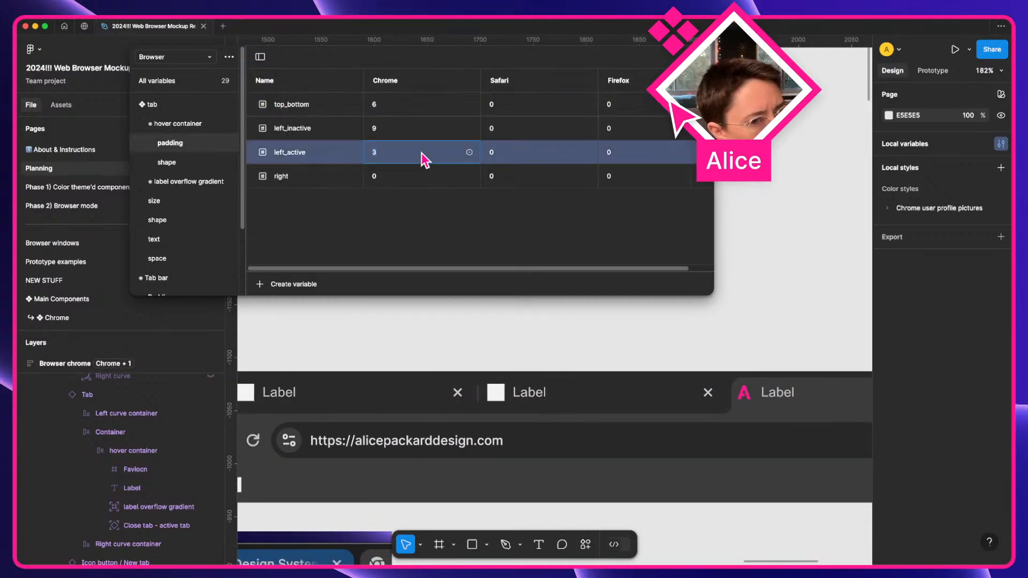
scroll(561, 348, "up", 5)
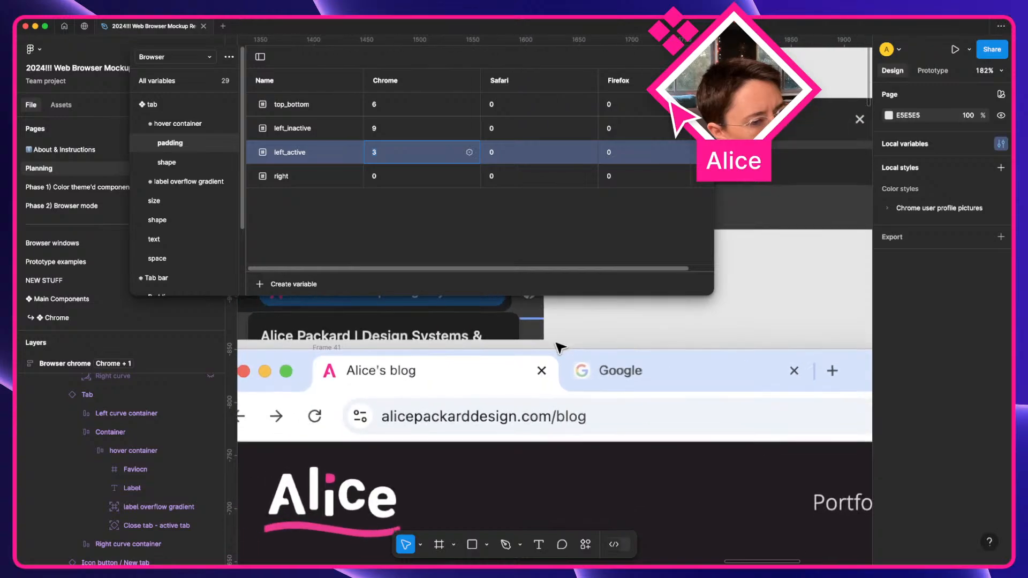
scroll(332, 369, "up", 3)
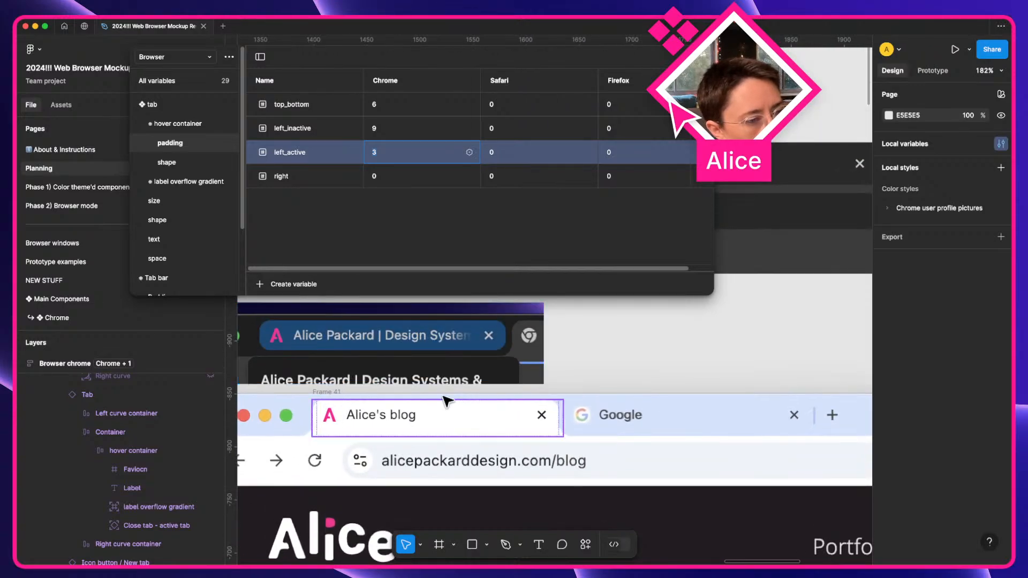
scroll(344, 392, "up", 5)
Preview the Tab bar frame as a prototype, then close the preview.
left_click(333, 406)
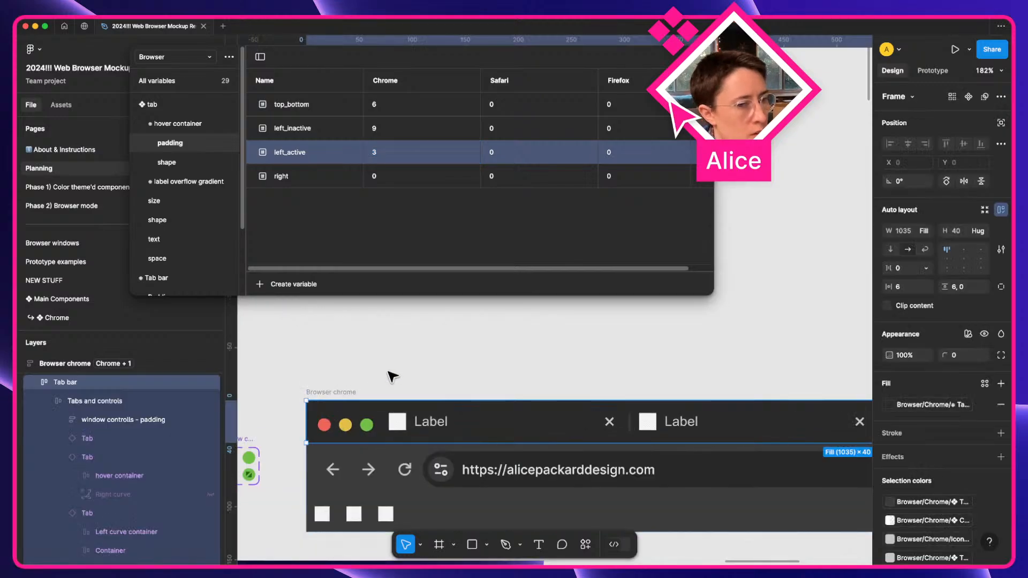
key("shift+space")
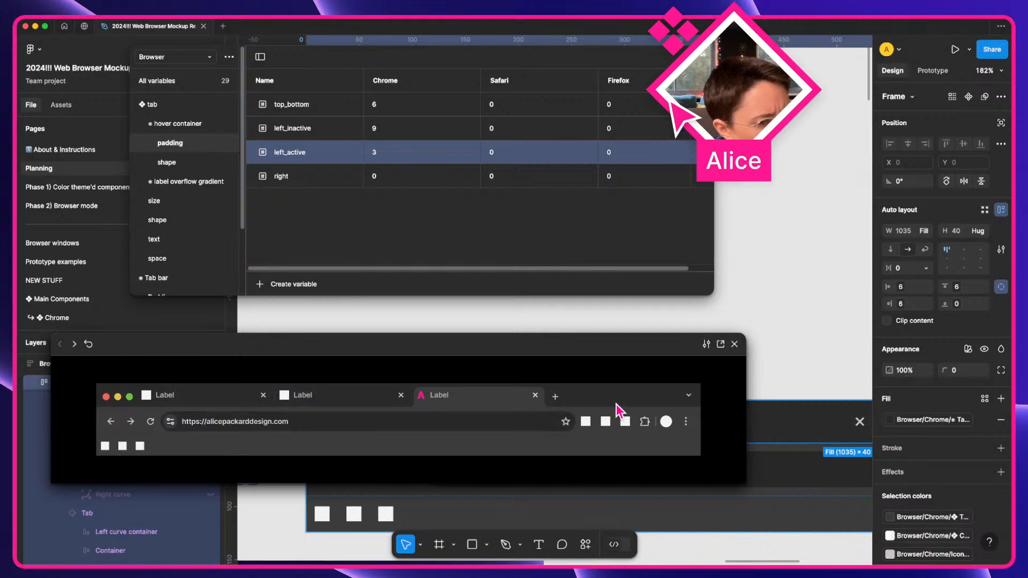
left_click(734, 344)
Nudge the reference tab screenshot up-left and move Frame 41 about 20 px down.
left_click(682, 373)
scroll(682, 373, "right", 6)
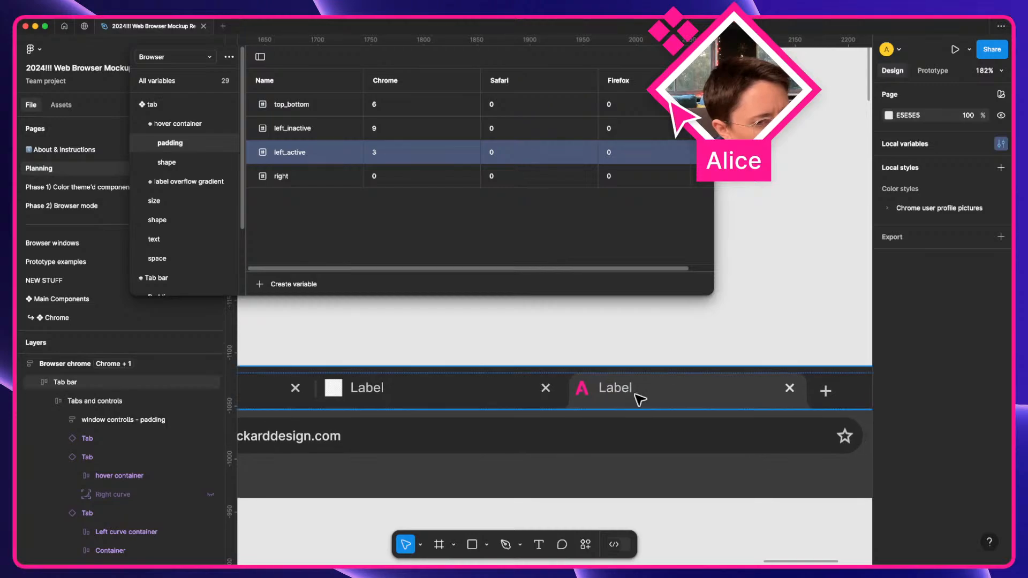
scroll(731, 449, "right", 3)
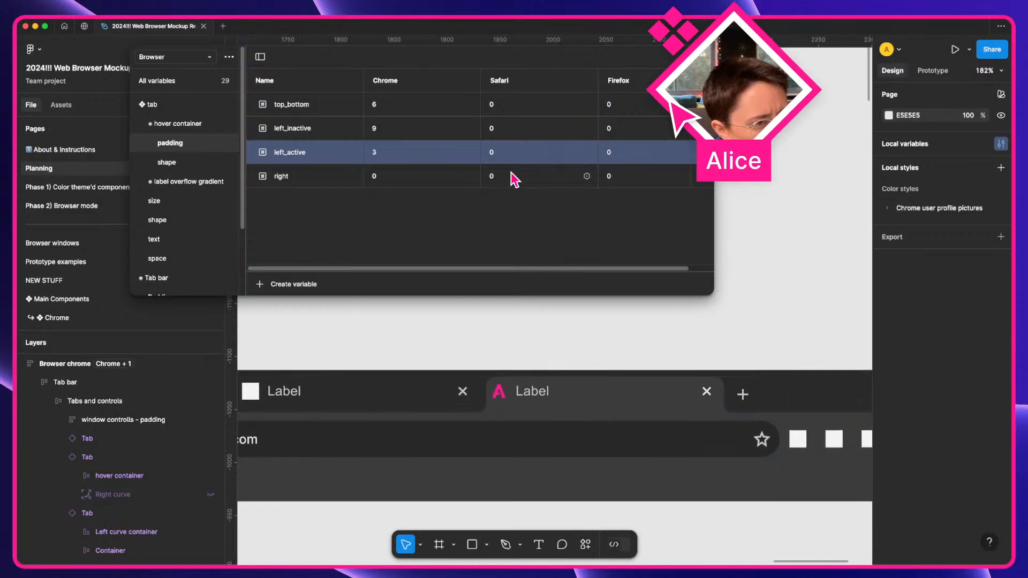
scroll(597, 368, "down", 10)
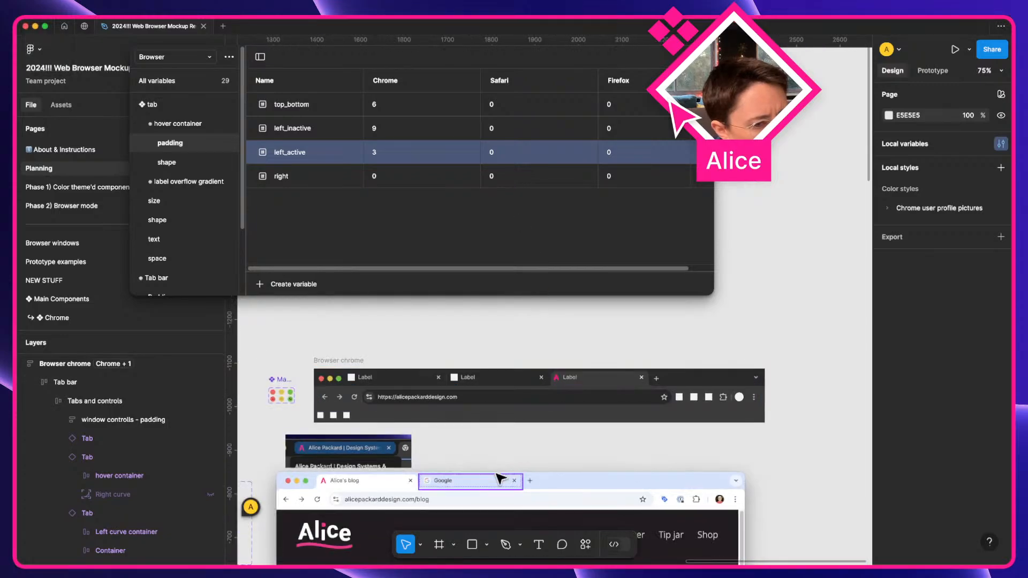
scroll(501, 479, "down", 2)
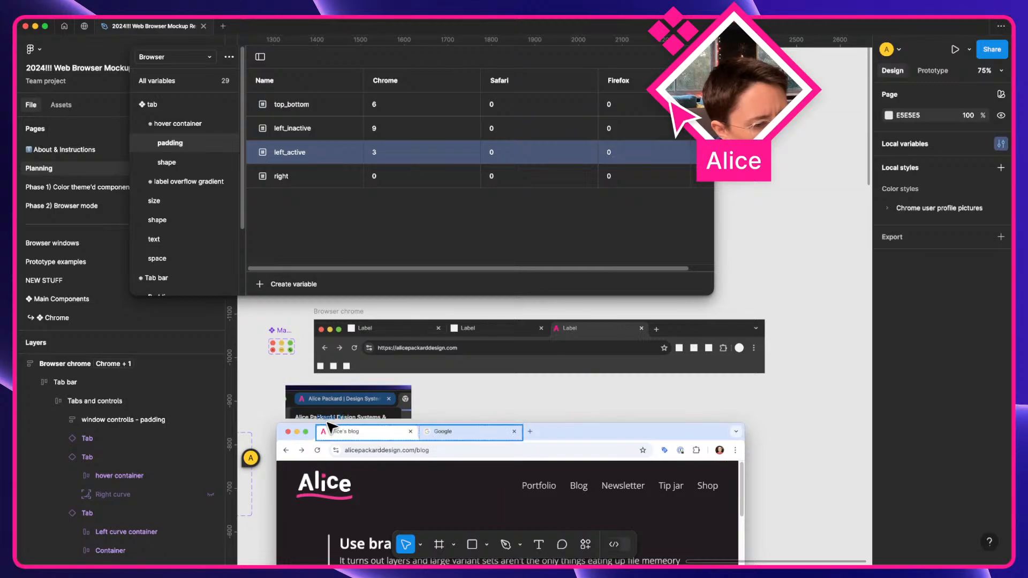
scroll(319, 429, "up", 5)
left_click_drag(319, 387, 313, 374)
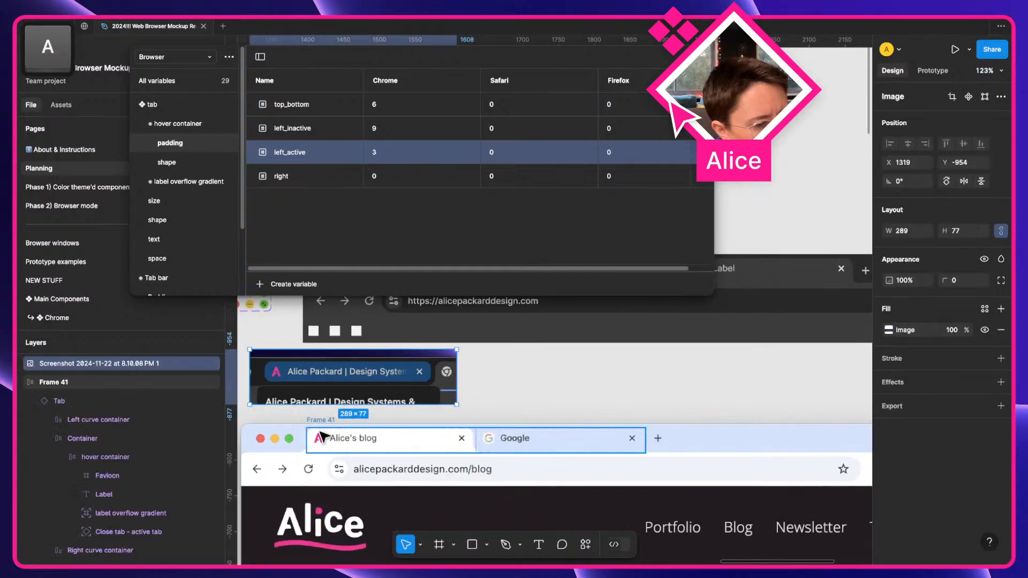
mouse_move(320, 428)
left_mouse_down()
mouse_move(322, 448)
mouse_move(323, 425)
left_mouse_up()
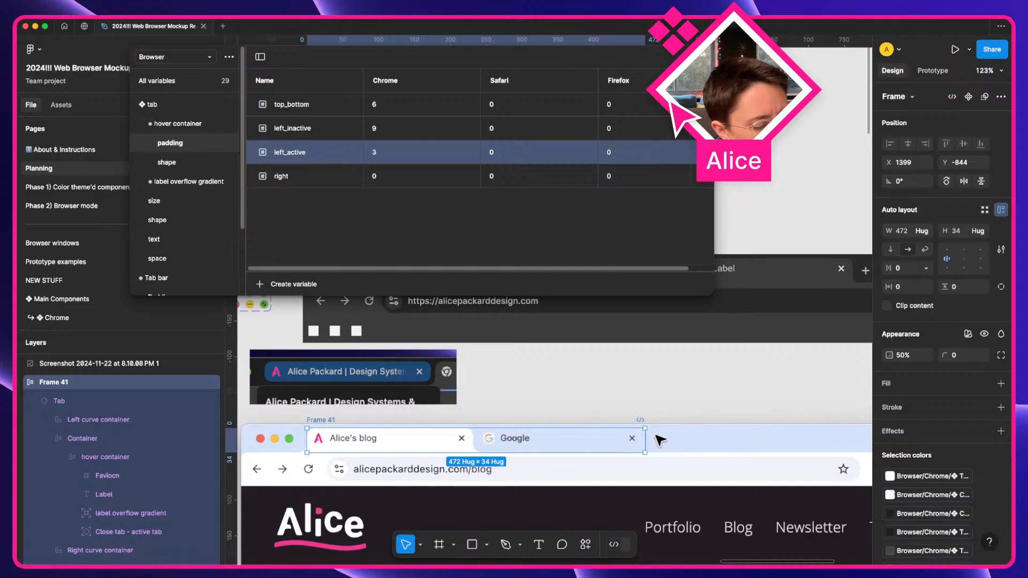
scroll(660, 440, "right", 5)
scroll(696, 429, "up", 5)
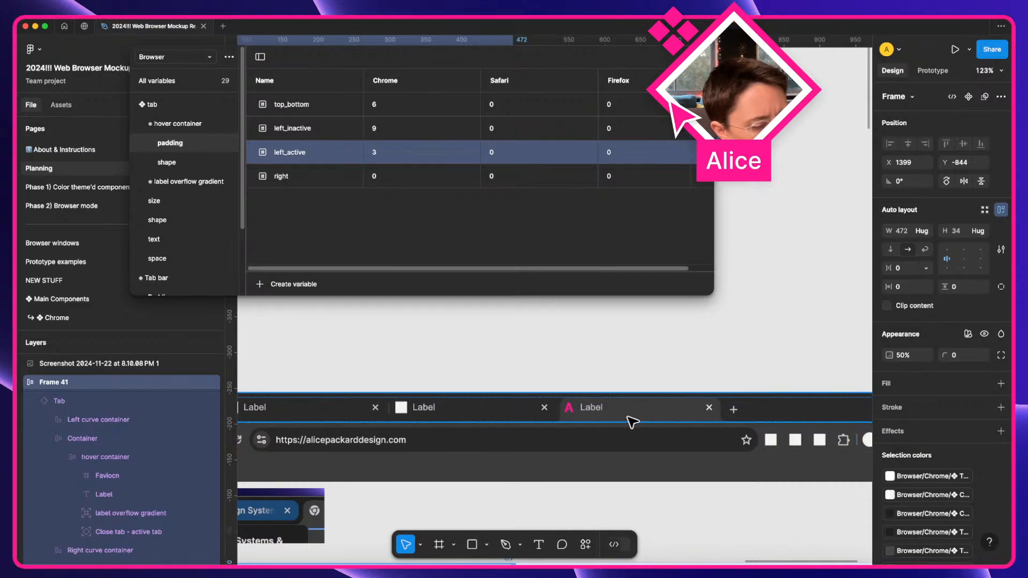
scroll(633, 423, "down", 1)
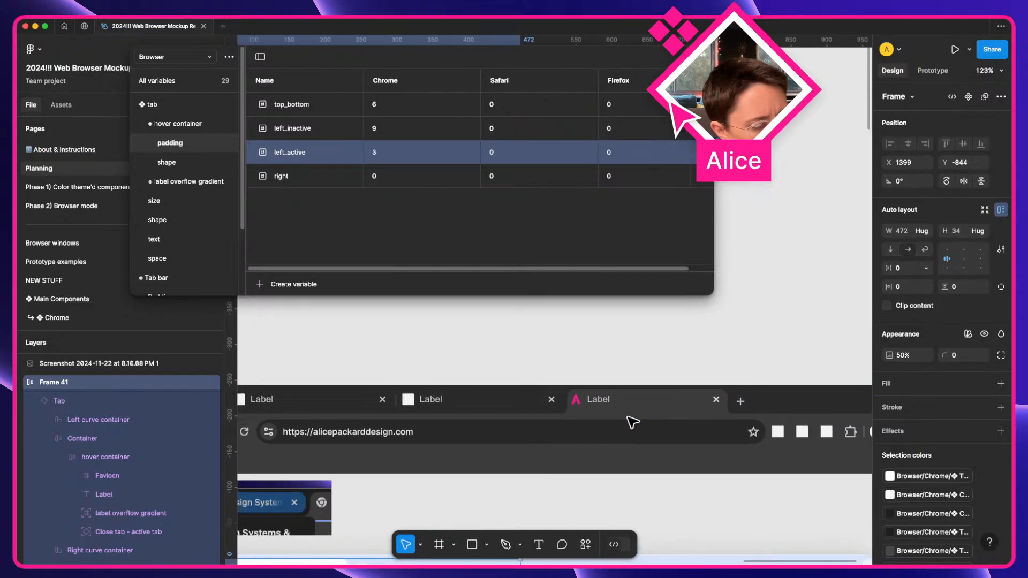
scroll(632, 423, "left", 4)
scroll(475, 409, "right", 5)
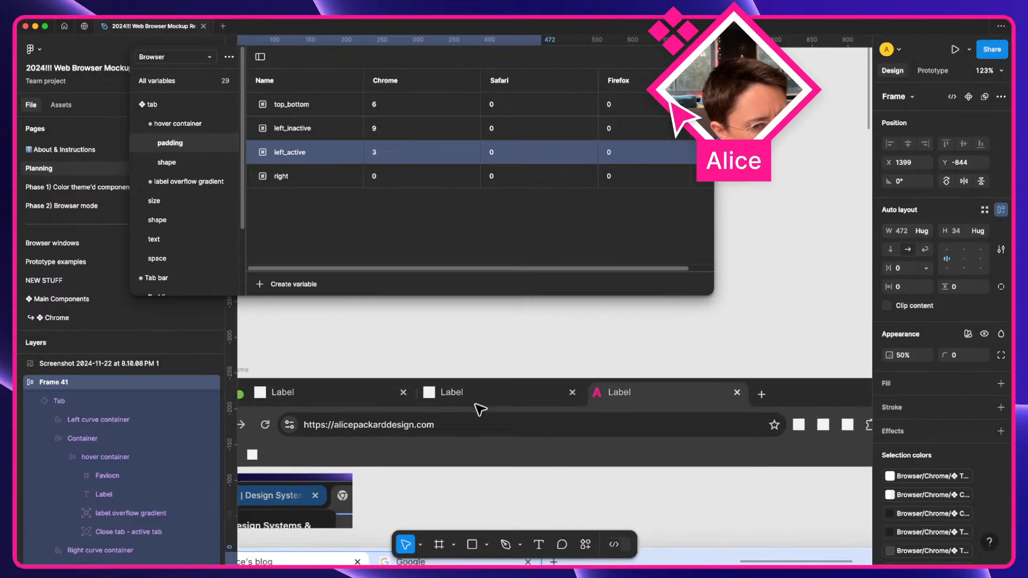
Select the Tabs and controls row and inspect each of the three tabs.
left_click(578, 391)
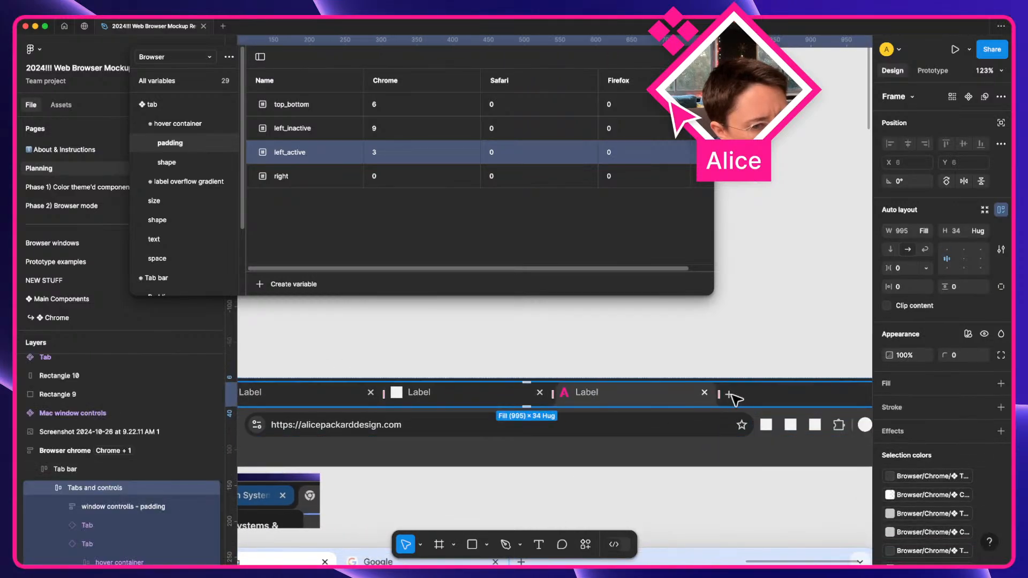
left_click(661, 399)
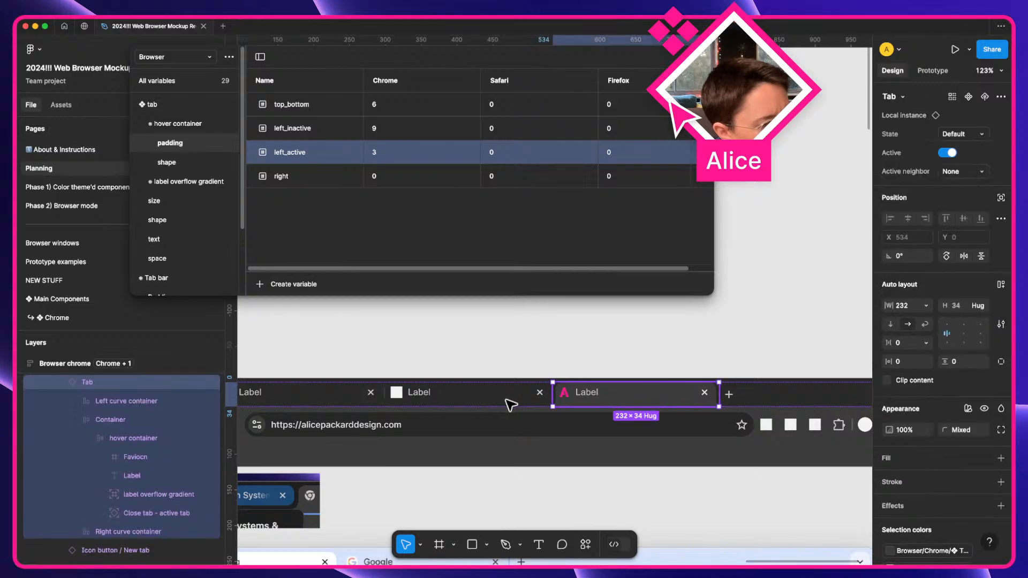
left_click(367, 404)
left_click(474, 405)
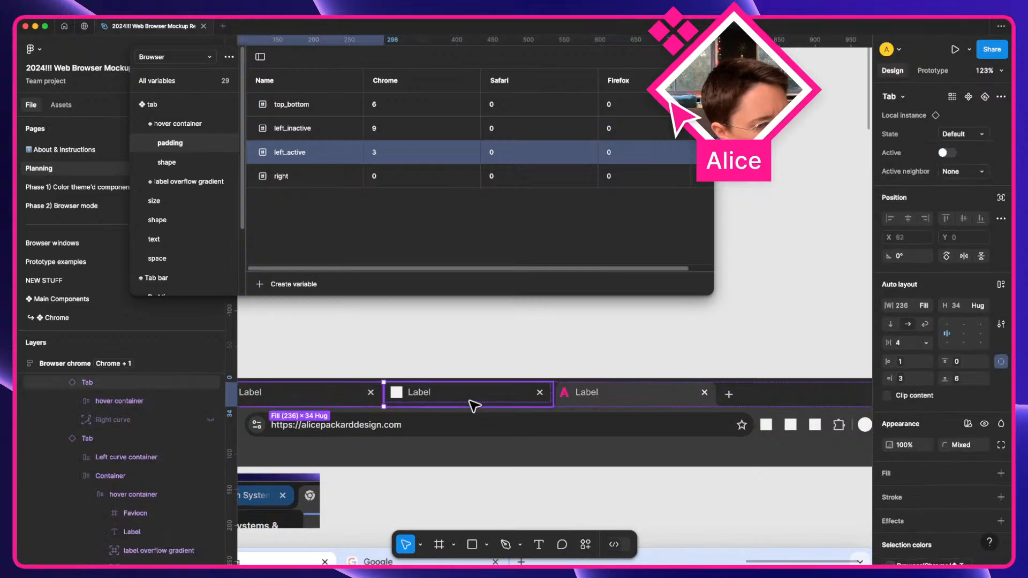
scroll(742, 397, "left", 5)
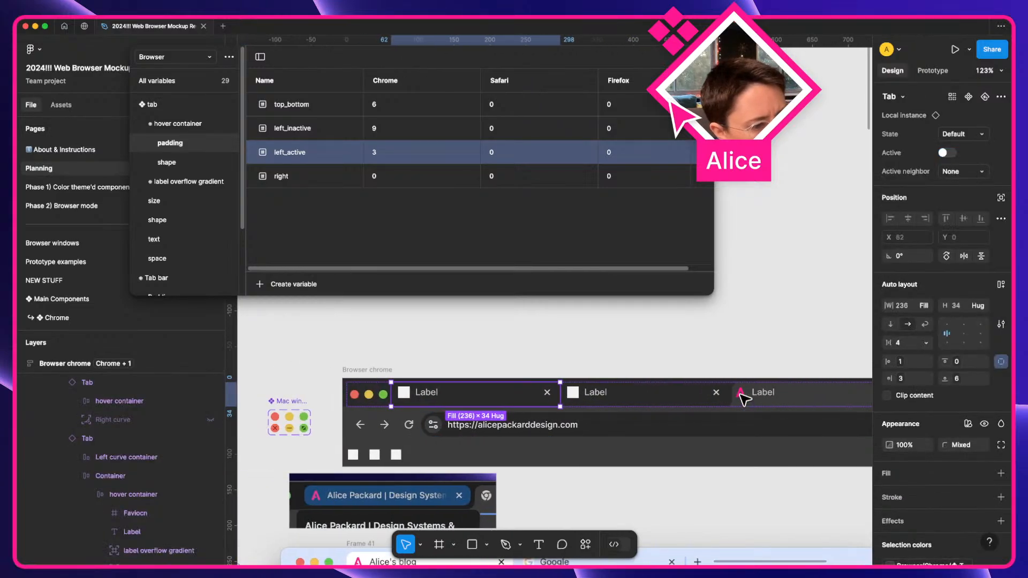
scroll(744, 399, "right", 5)
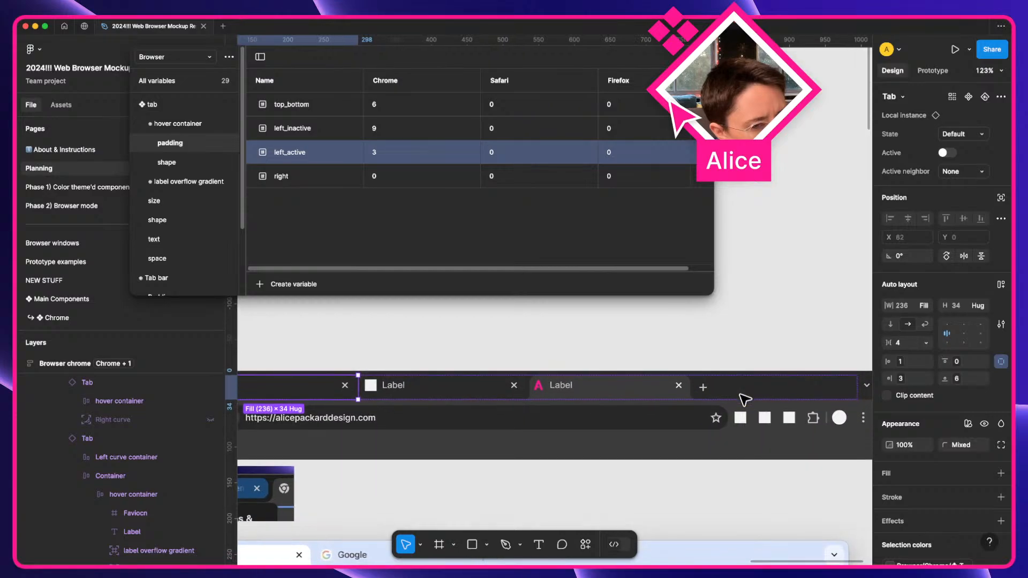
scroll(745, 399, "left", 4)
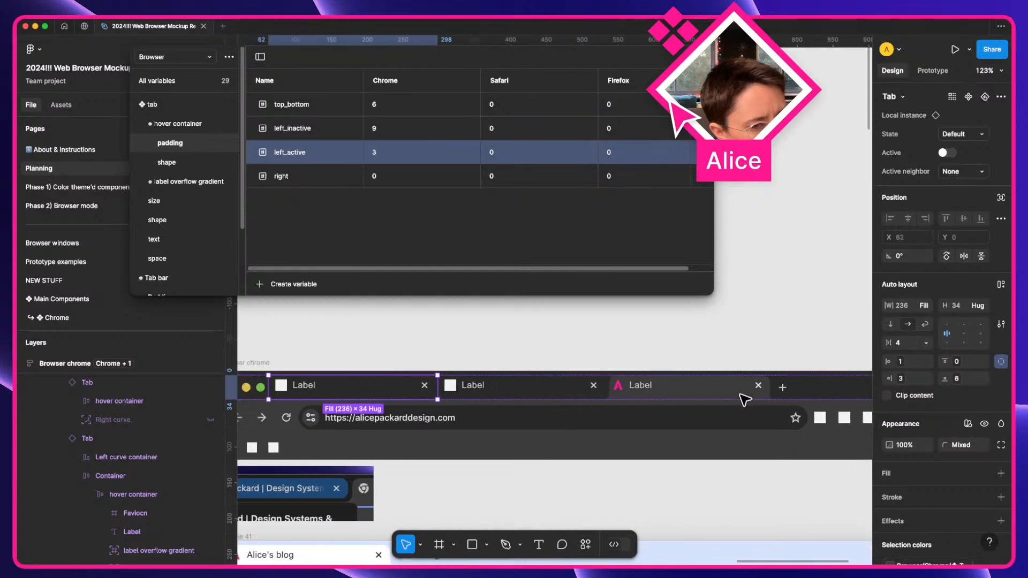
Toggle the third tab's Active property several times, leaving it active.
left_click(712, 396)
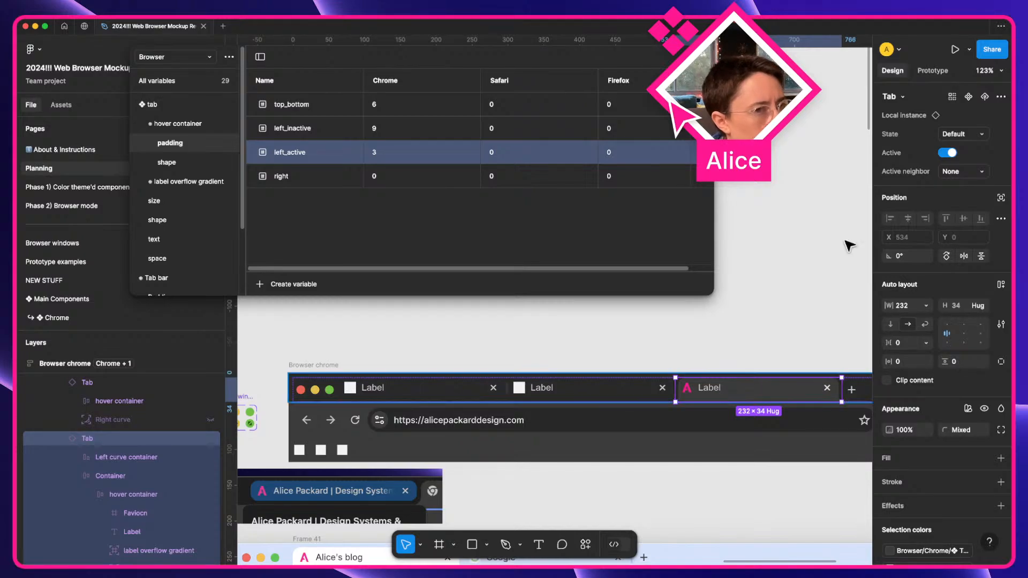
left_click(951, 155)
left_click(950, 155)
left_click(950, 155)
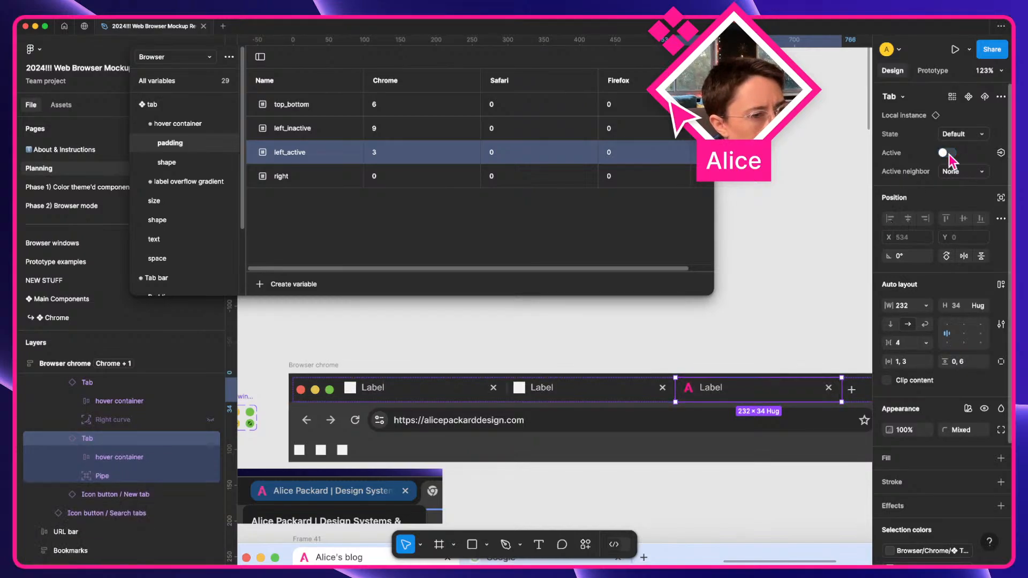
left_click(950, 155)
left_click(950, 155)
left_click(950, 155)
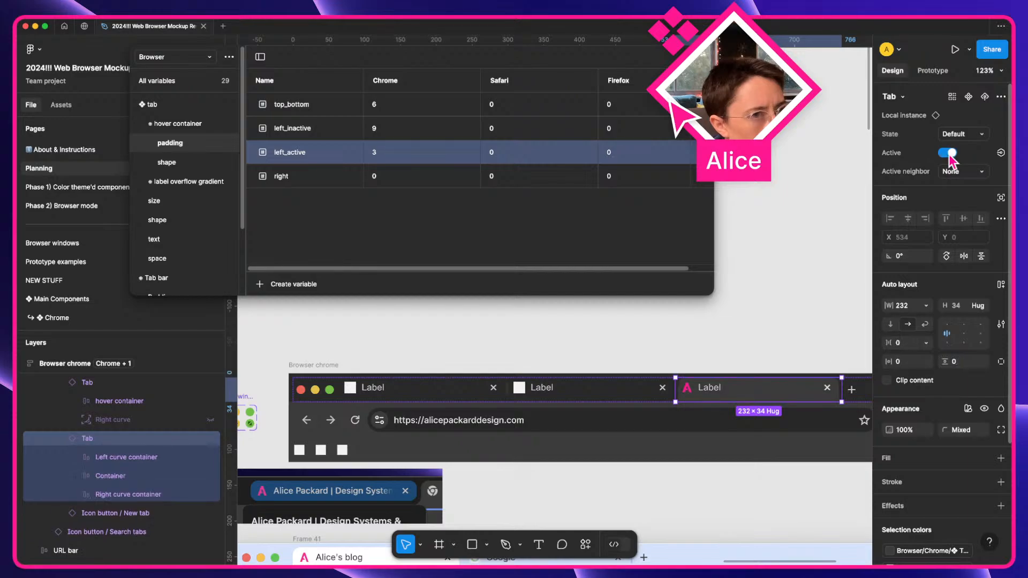
Rename the third tab's label to 'Test'.
double_click(709, 387, "super")
type("Test")
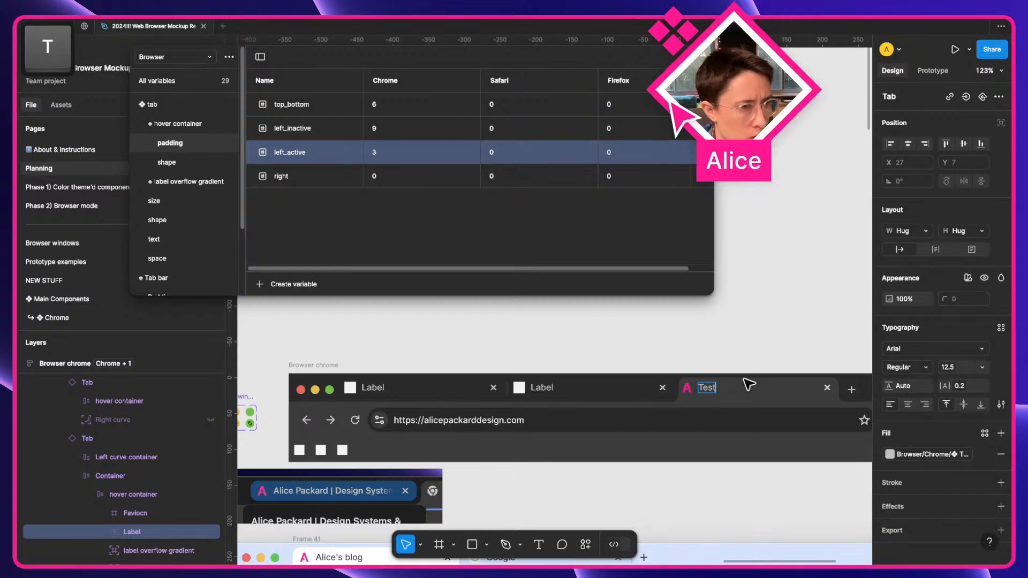
key("Escape")
key("Escape")
Select the Test tab instance and toggle its Active property on and off repeatedly.
scroll(783, 358, "right", 4)
left_click(666, 395)
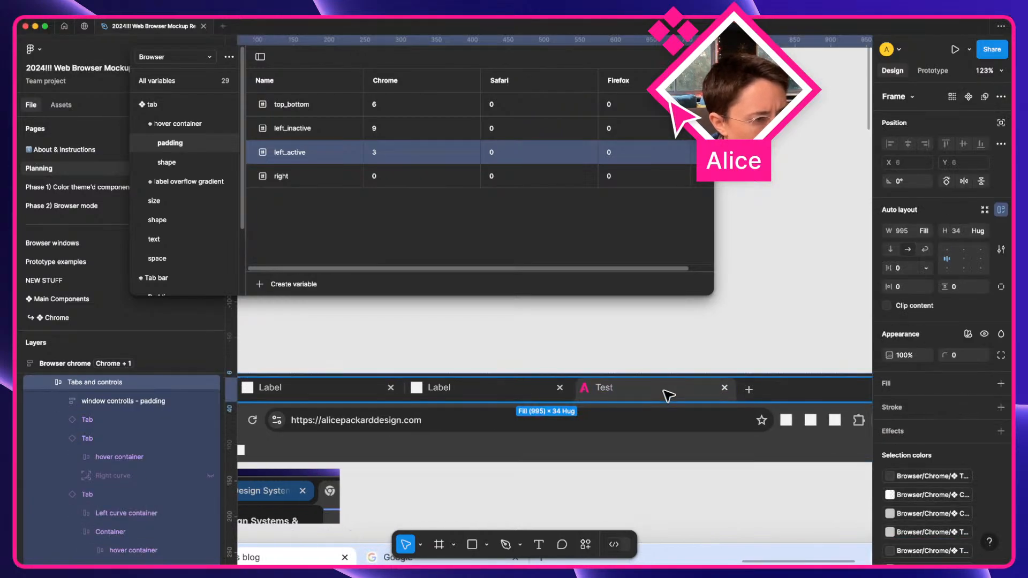
left_click(666, 395)
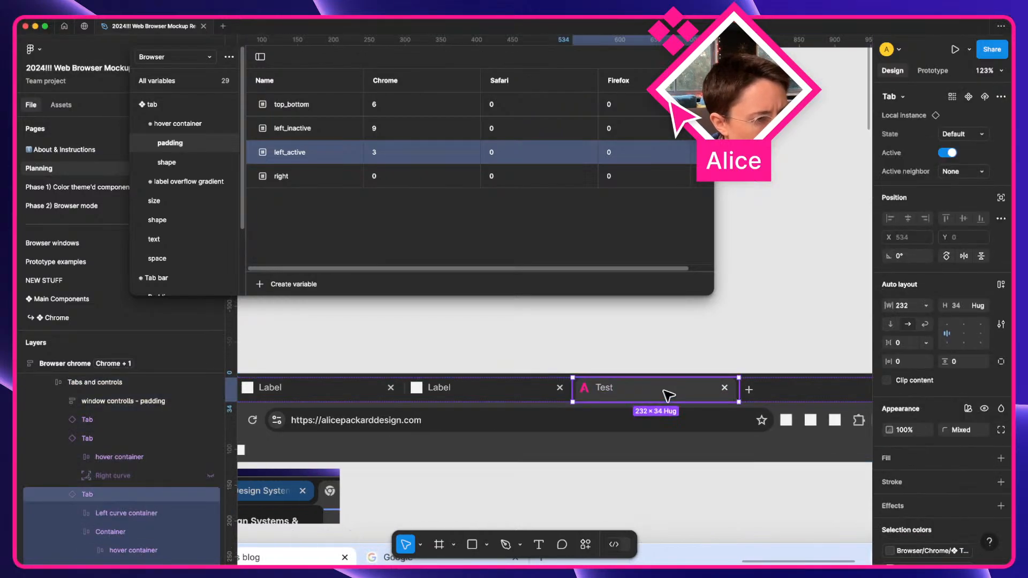
left_click(951, 154)
left_click(951, 154)
left_click(951, 154)
left_click(951, 154)
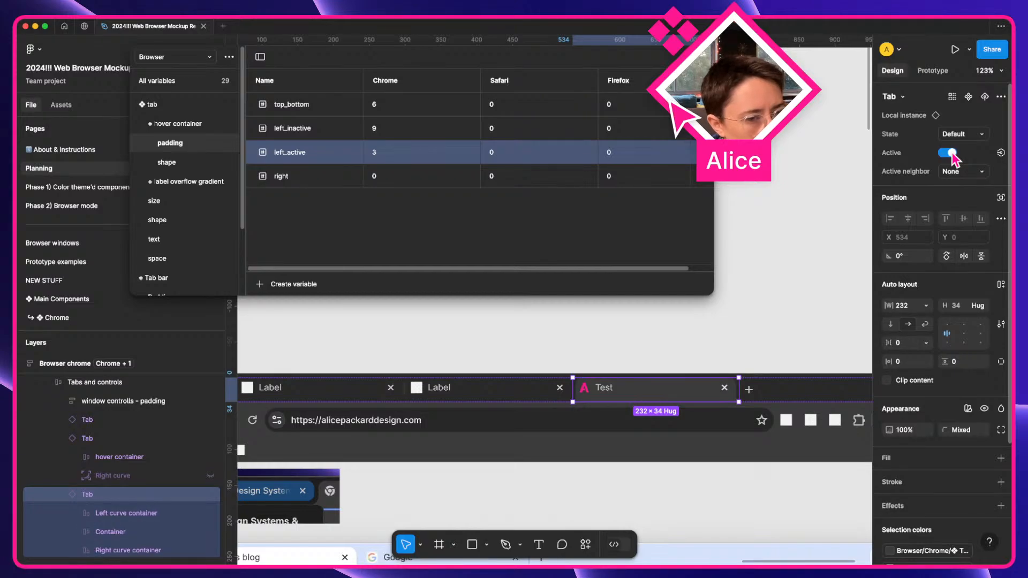
left_click(951, 154)
left_click(951, 154)
left_click(951, 154)
left_click(951, 154)
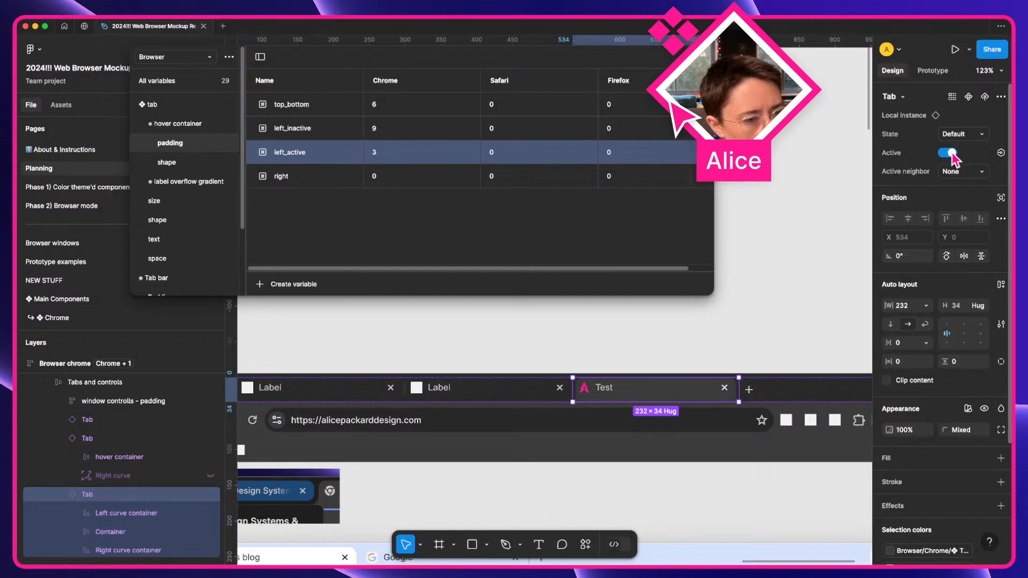
left_click(951, 154)
left_click(951, 154)
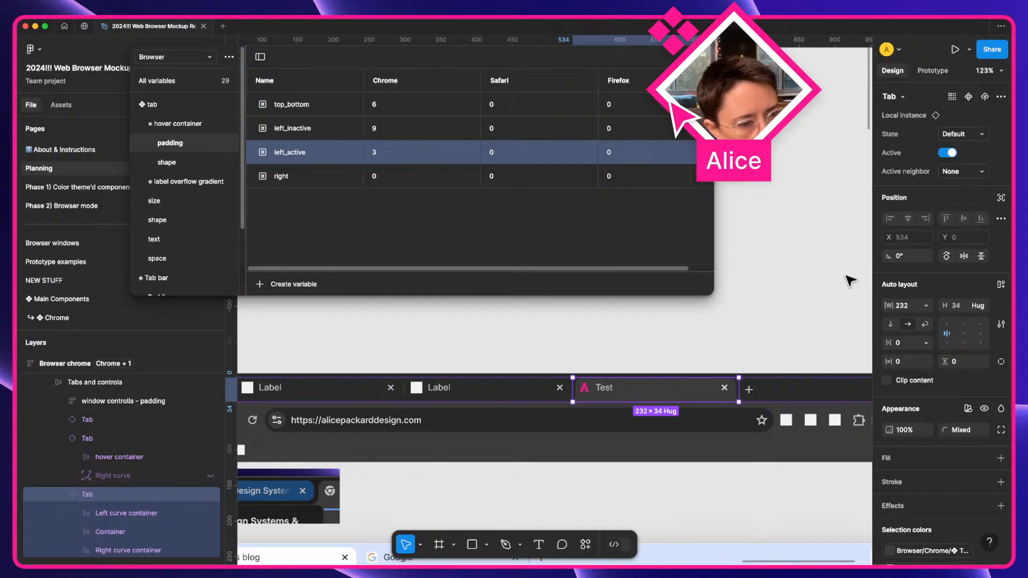
Reselect the Test tab and toggle Active until it ends inactive.
left_click(827, 301)
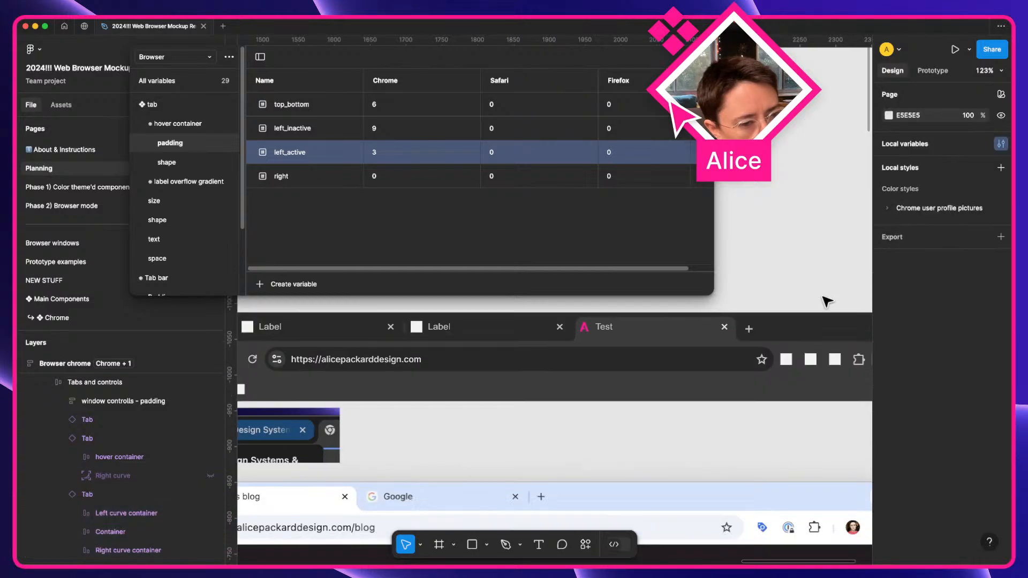
scroll(739, 322, "down", 2)
scroll(514, 338, "up", 2)
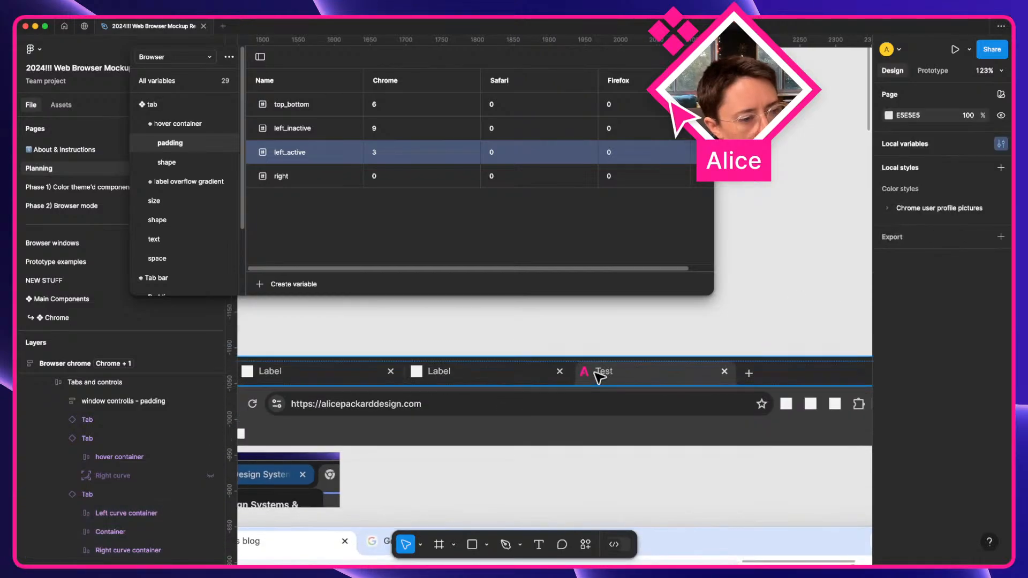
left_click(627, 383)
scroll(682, 384, "up", 3)
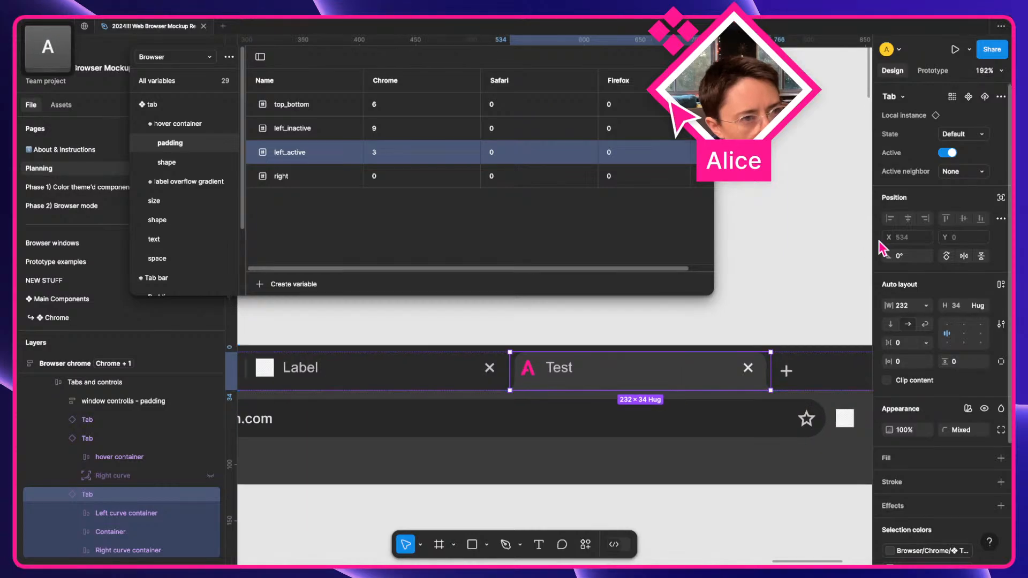
left_click(950, 154)
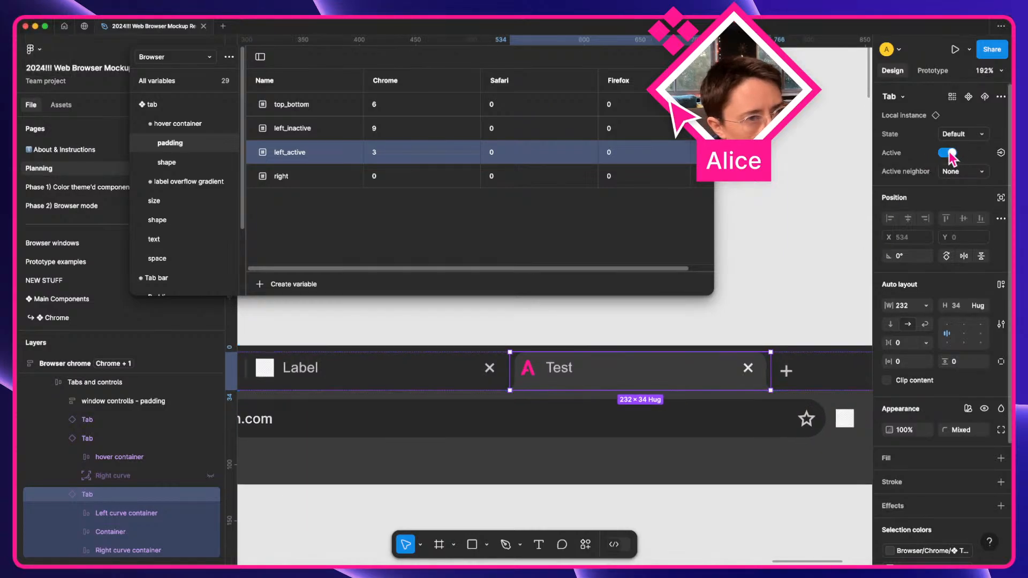
left_click(949, 153)
left_click(949, 154)
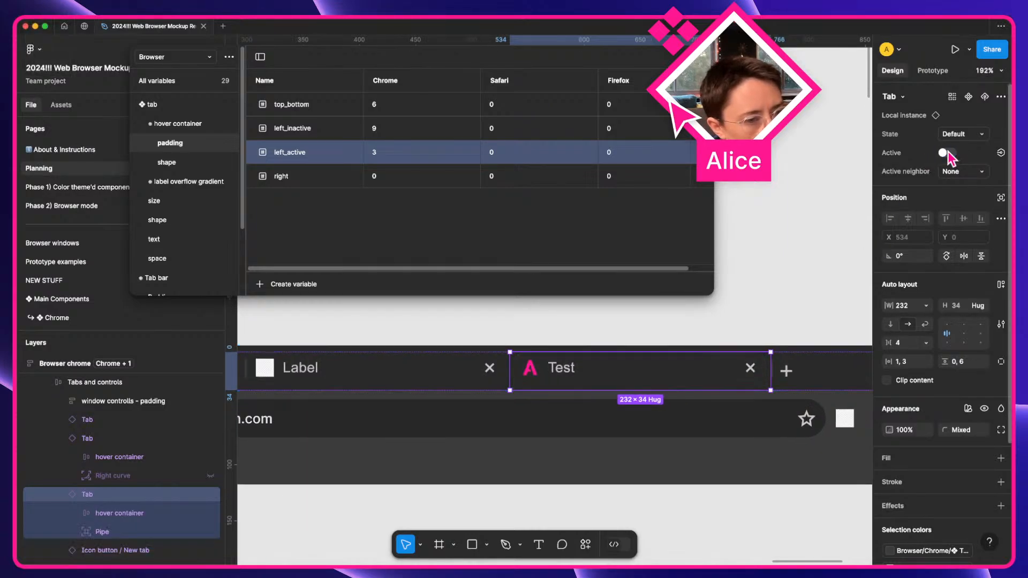
left_click(949, 153)
left_click(950, 153)
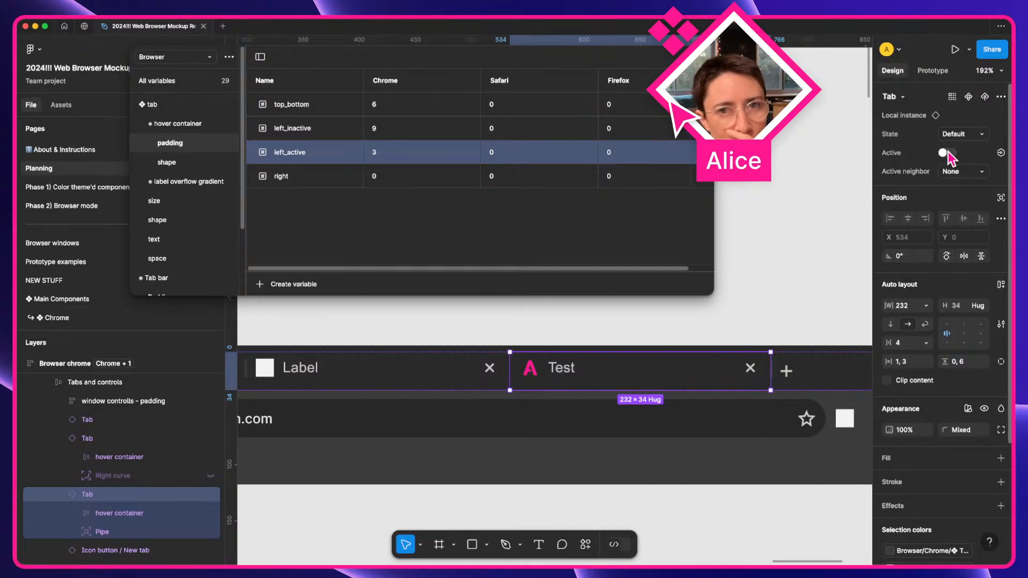
Switch the Test tab back to active and set all tab-bar layers to Fill width.
left_click(949, 153)
left_click(949, 153)
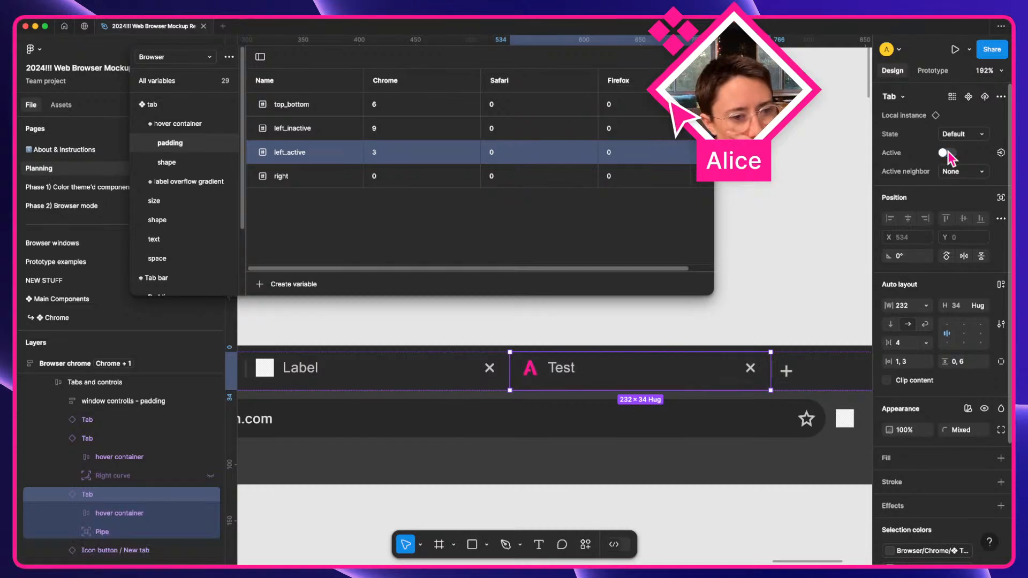
left_click(949, 153)
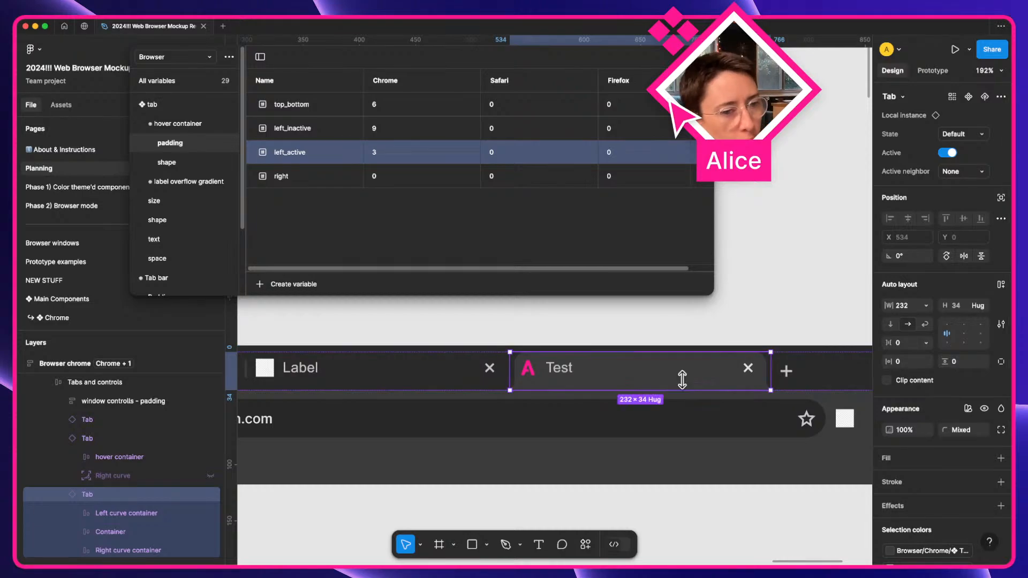
key("super+a")
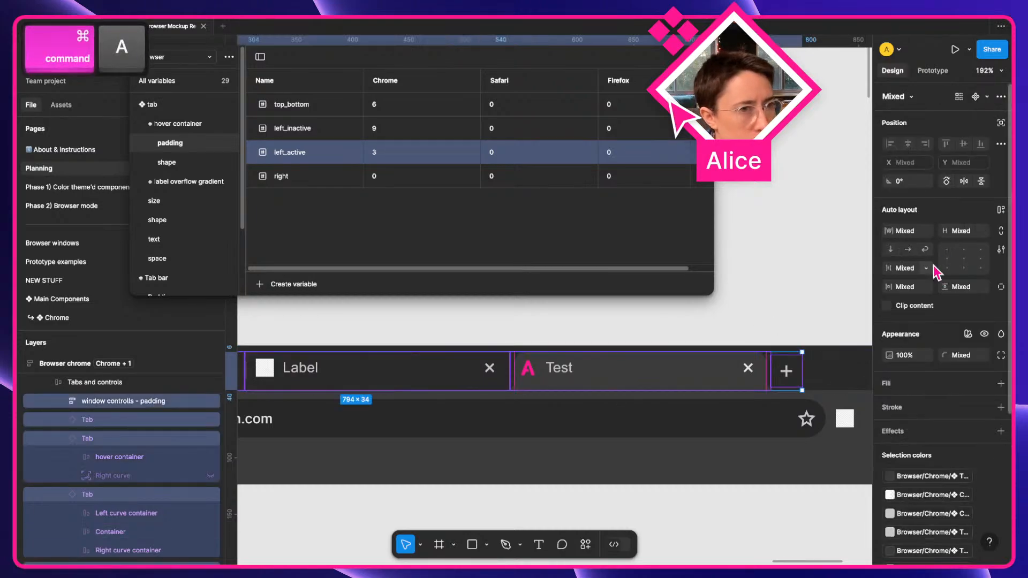
left_click(926, 231)
left_click(931, 258)
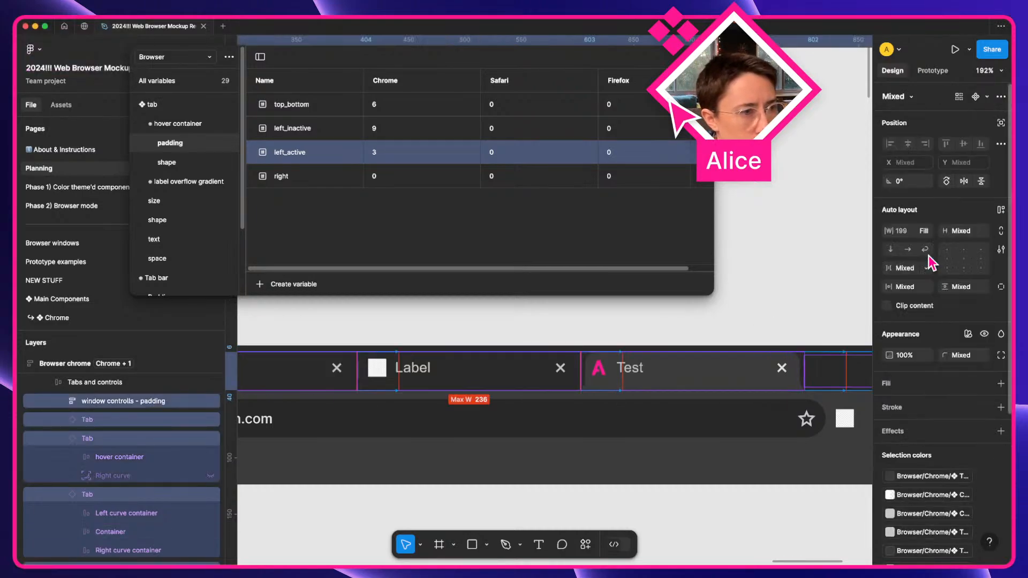
Pan to inspect the tab bar and undo the Fill width change.
left_click(786, 295)
key("space")
left_click_drag(832, 371, 653, 341)
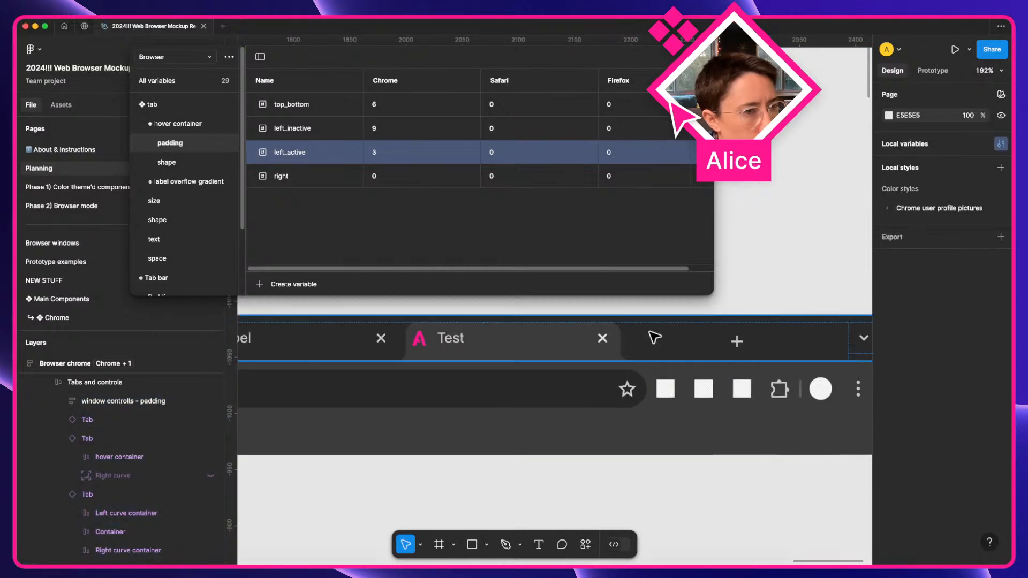
scroll(652, 337, "down", 5)
key("super+z")
key("super+z")
scroll(653, 410, "left", 4)
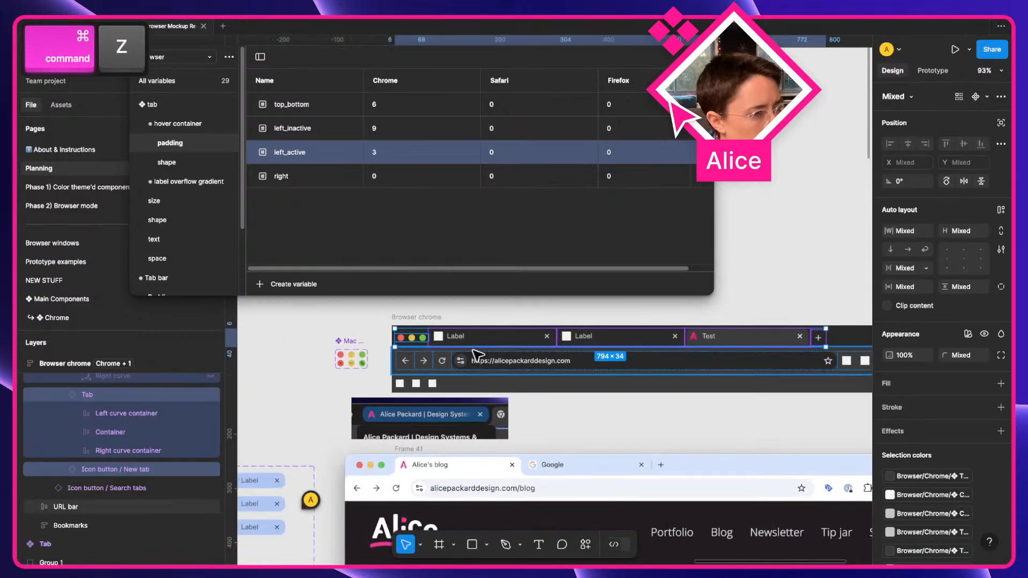
Give the two Label tabs and the Test tab Fill container width, then set Test inactive.
left_click(500, 341)
left_click(651, 337, "shift")
left_click(753, 339, "shift")
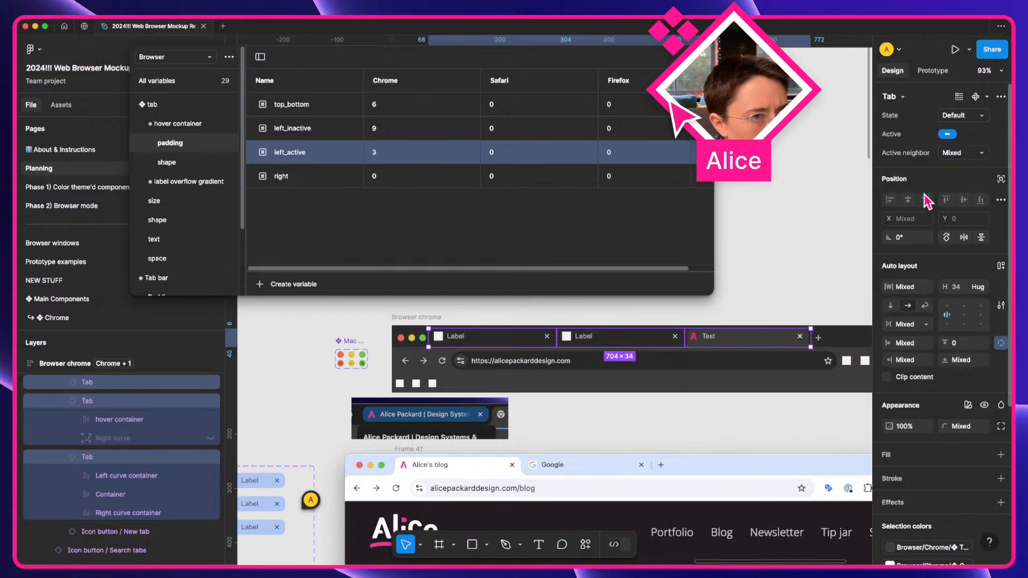
left_click(928, 289)
left_click(919, 314)
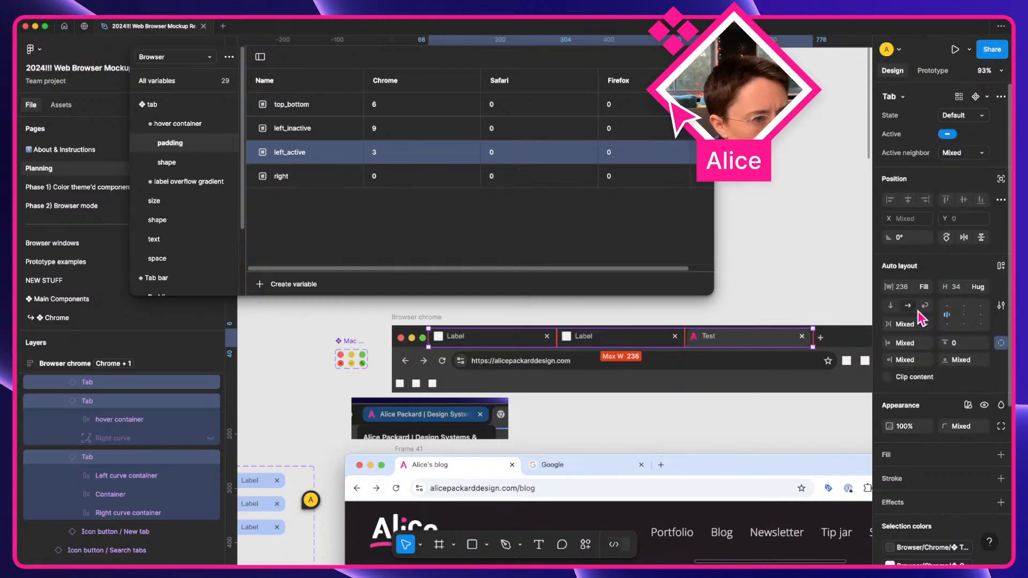
left_click(786, 308)
double_click(787, 342)
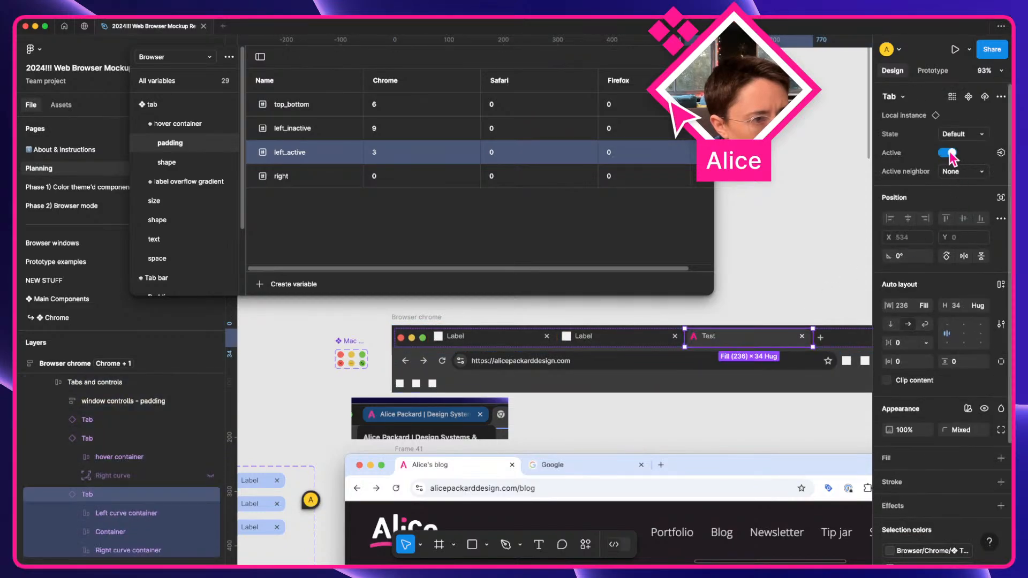
left_click(949, 154)
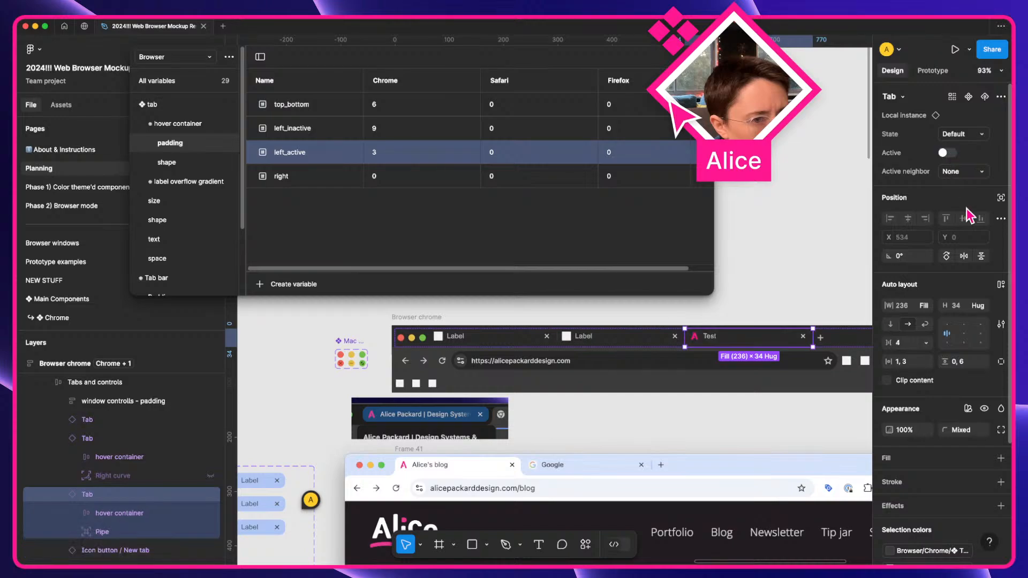
Select the Tabs and controls frame and first Label tab, then clear the selection.
scroll(762, 317, "up", 5)
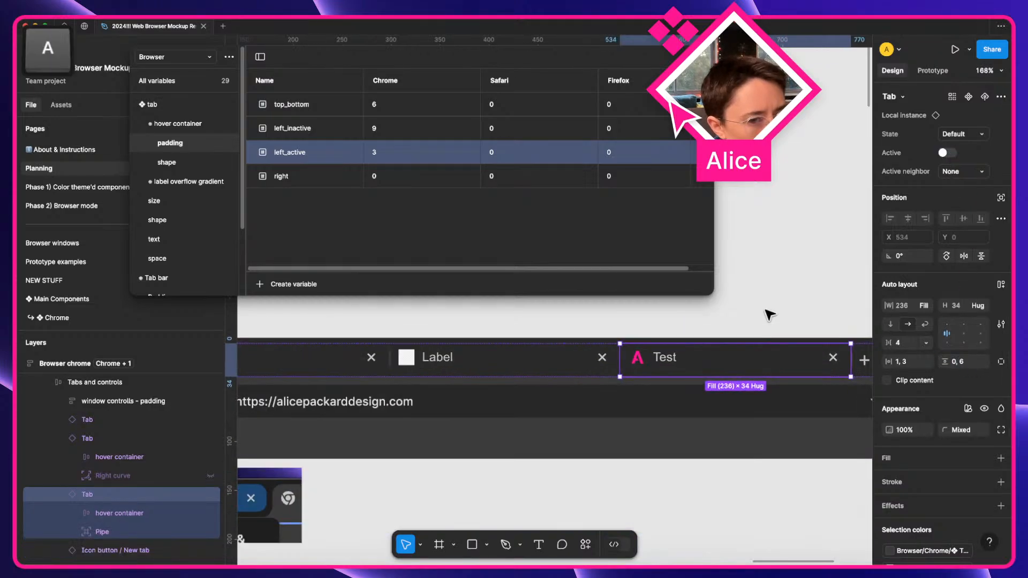
left_click(762, 317)
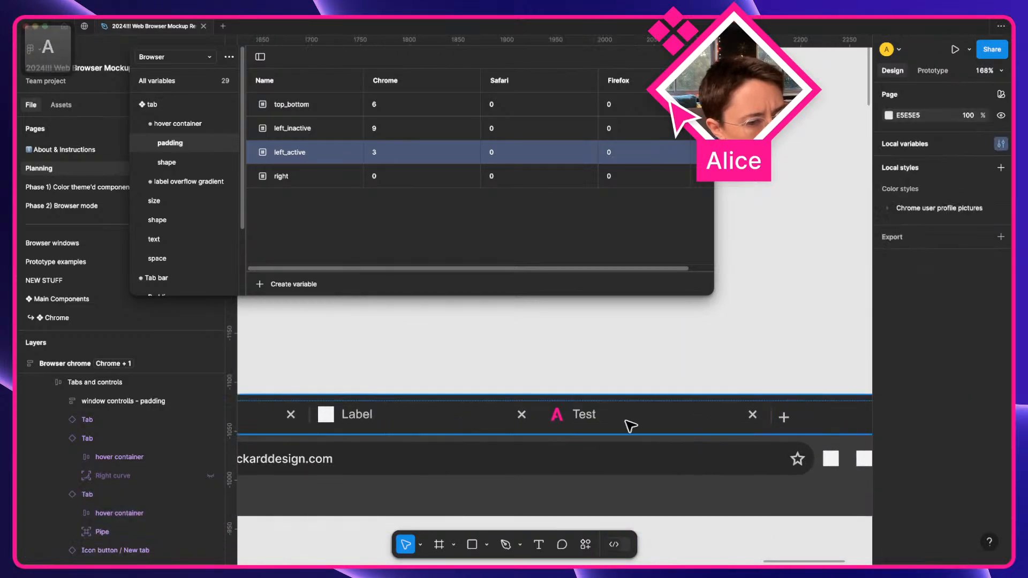
scroll(628, 426, "down", 5)
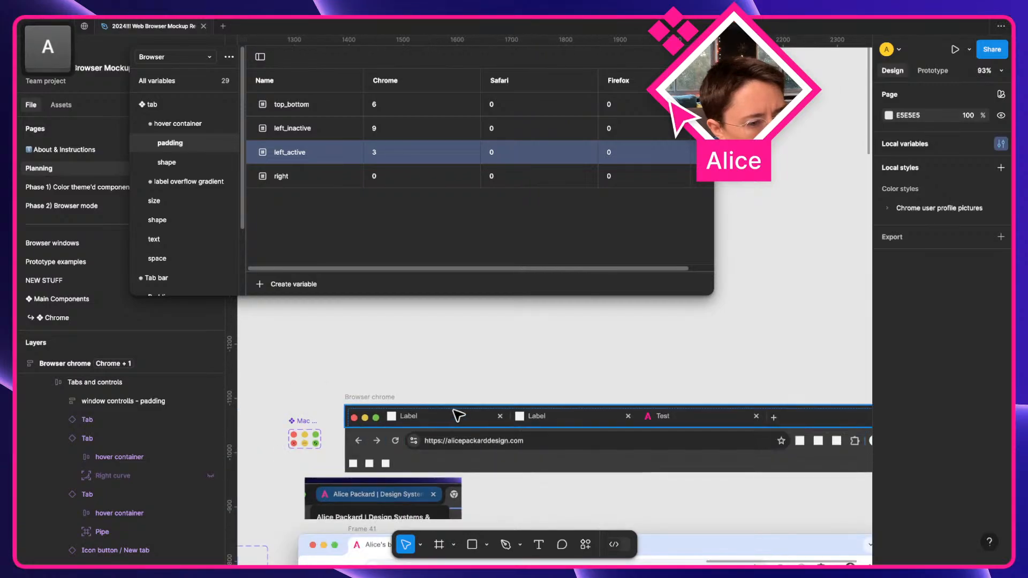
left_click(458, 421)
left_click(461, 425)
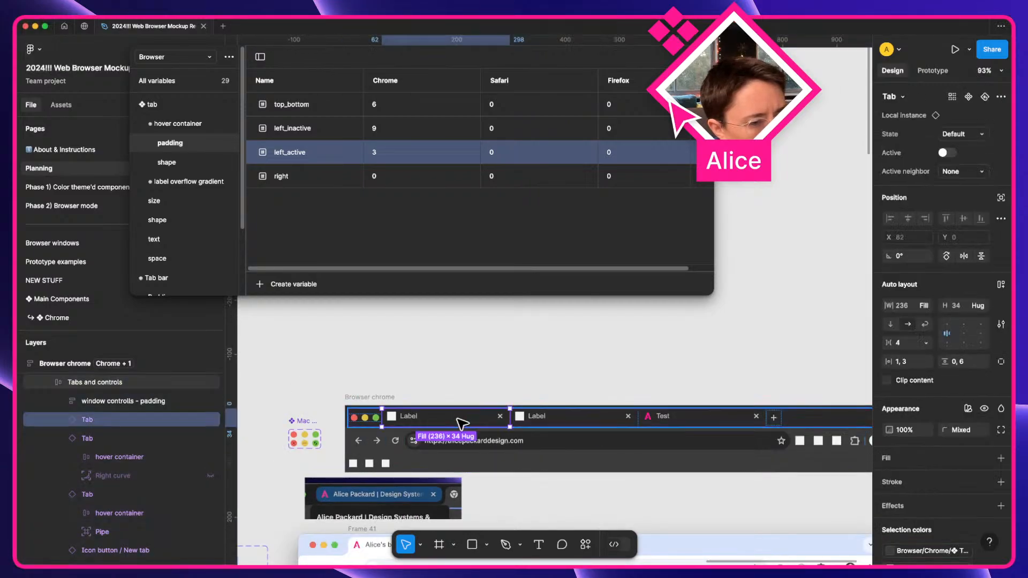
left_click(801, 232)
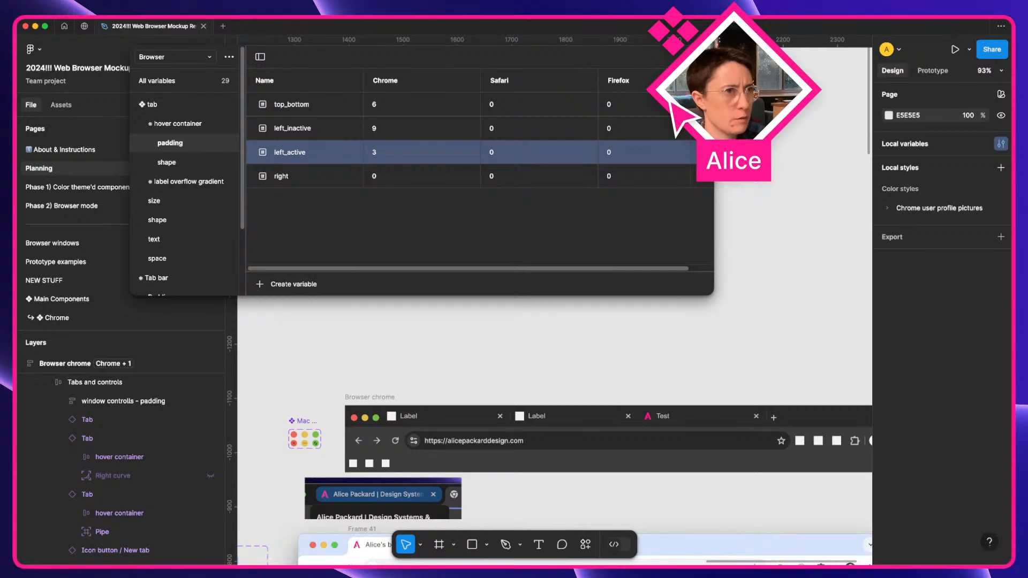
Reopen Local variables and choose Create collection from the collection options menu.
left_click(701, 57)
left_click(1001, 143)
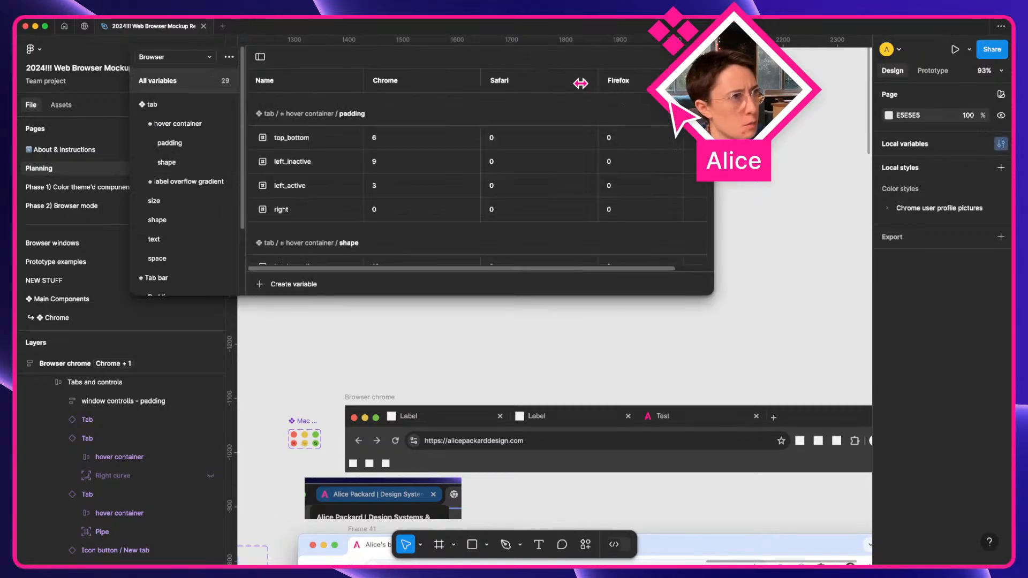
left_click(171, 57)
left_click(244, 60)
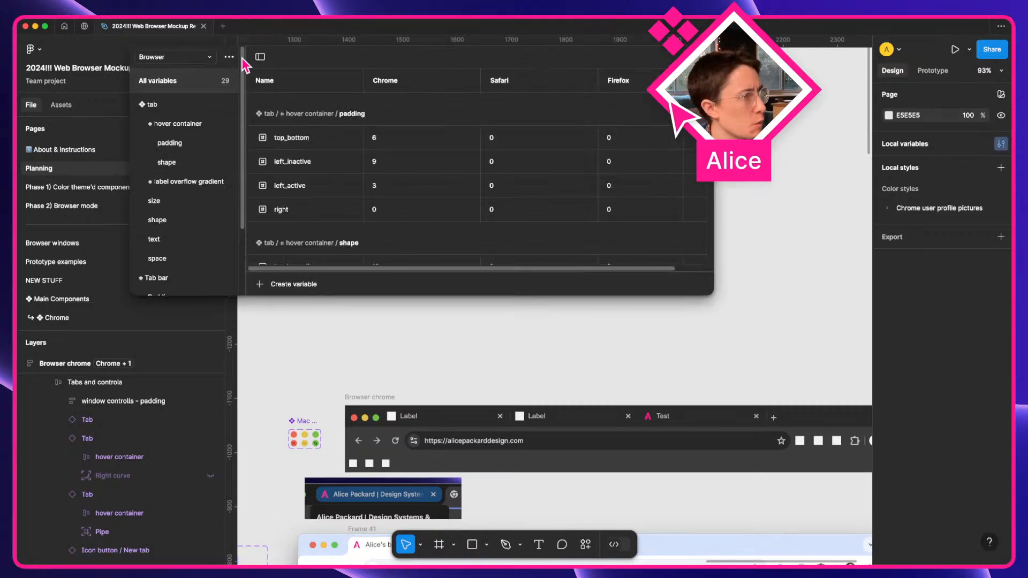
left_click(230, 56)
left_click(239, 117)
Name the collection 'Prototyping' and add a Boolean variable named 'tab 1'.
type("Prot")
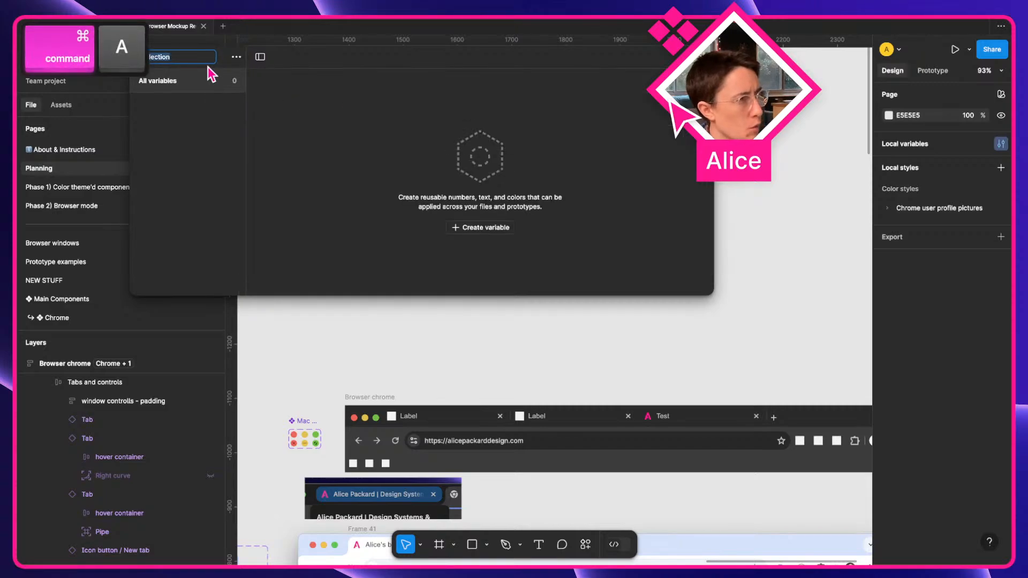
type("otyping")
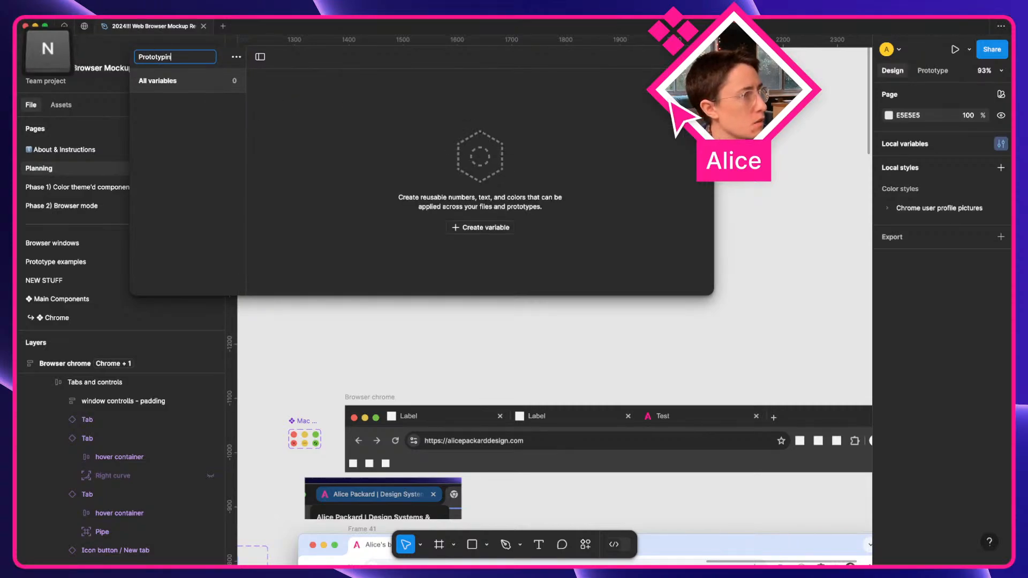
key("Return")
left_click(462, 228)
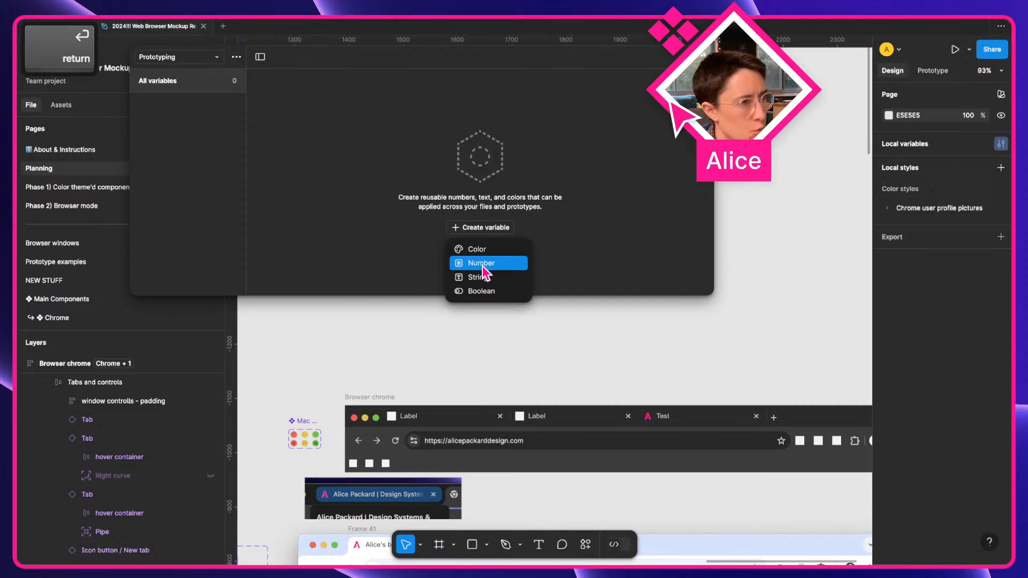
left_click(466, 292)
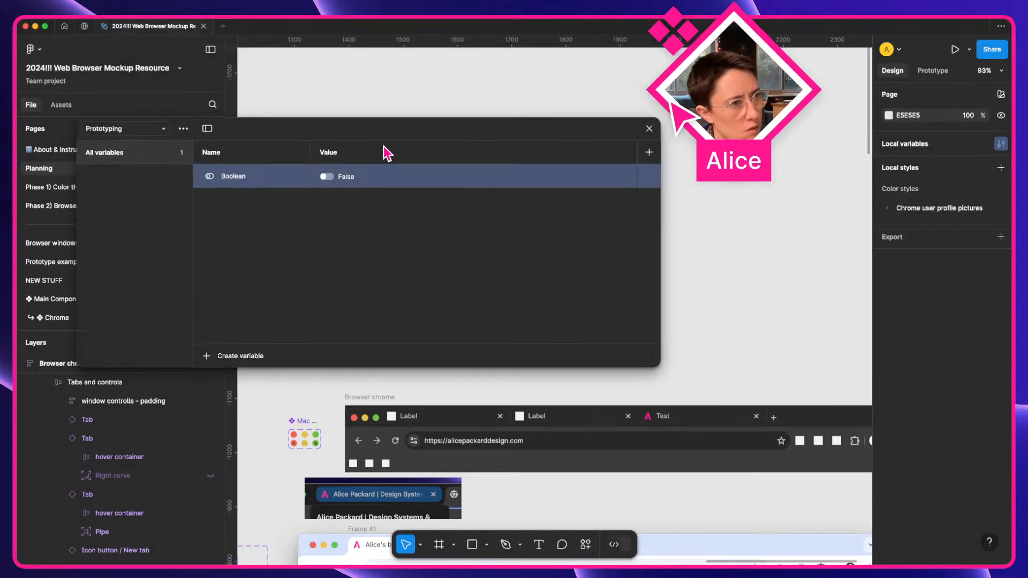
type("tab 1")
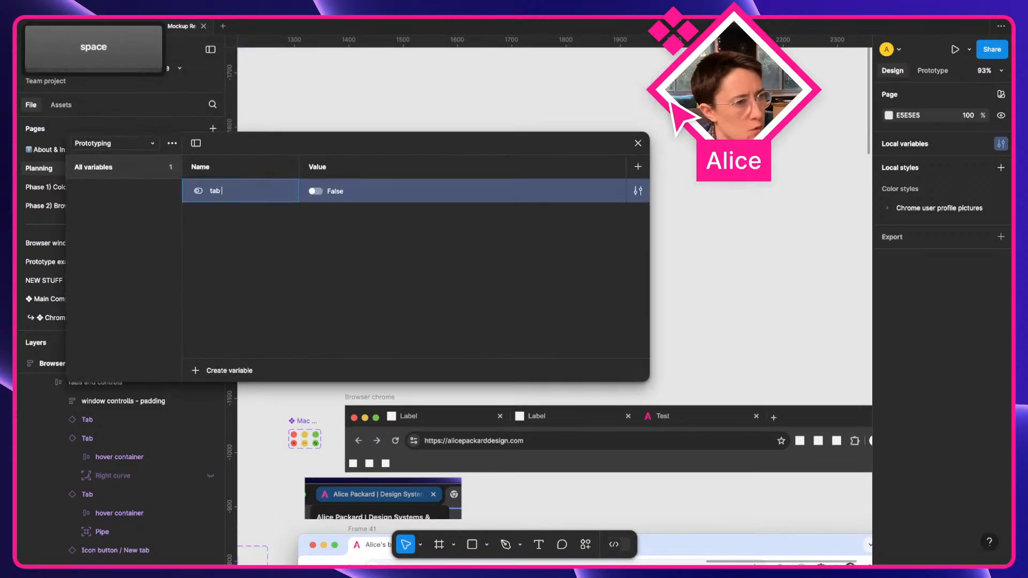
Duplicate the variable into tab 2 and tab 3, set tab 1 to True, and close variables.
right_click(237, 203)
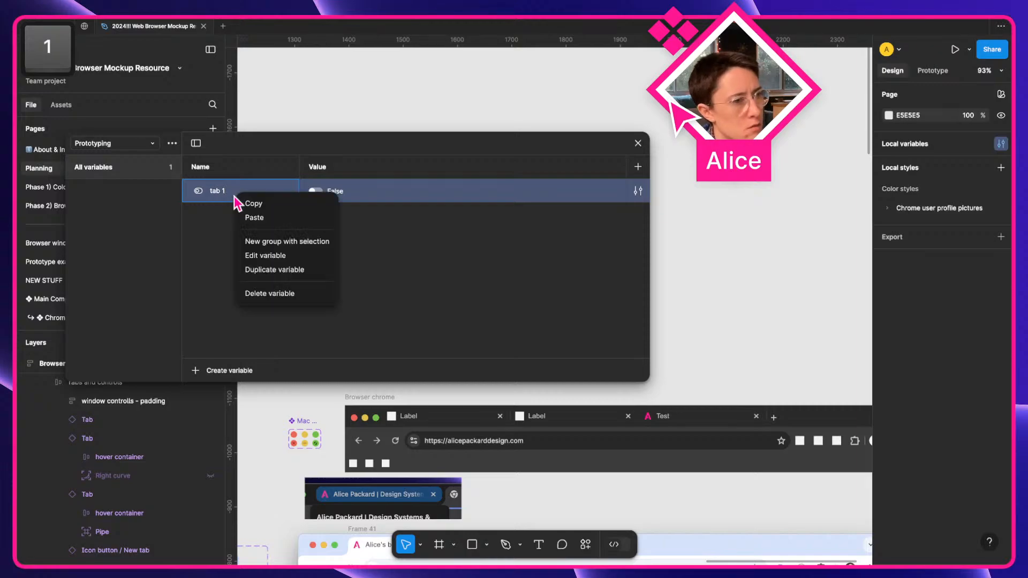
left_click(275, 270)
right_click(240, 225)
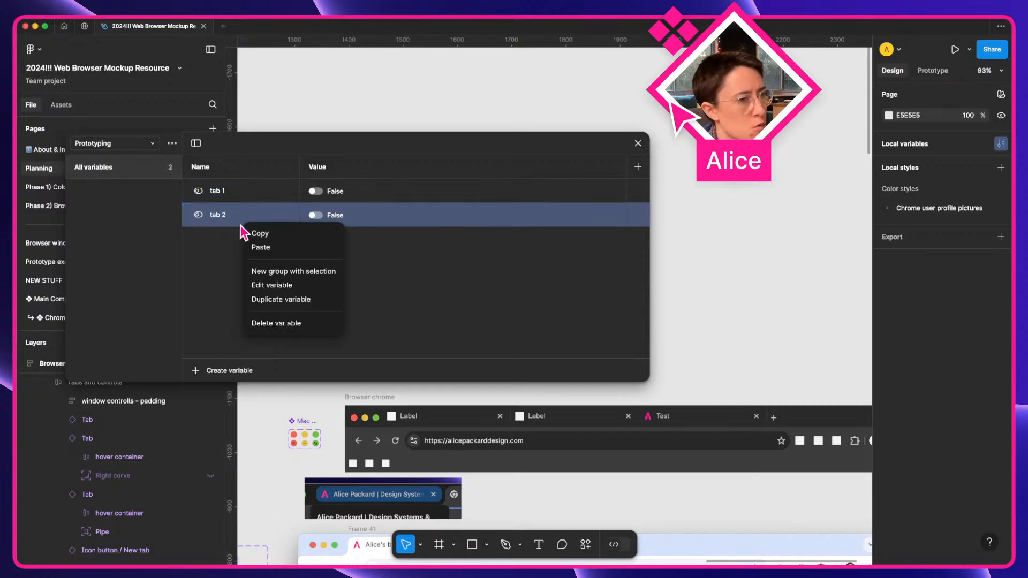
left_click(271, 298)
left_click(343, 302)
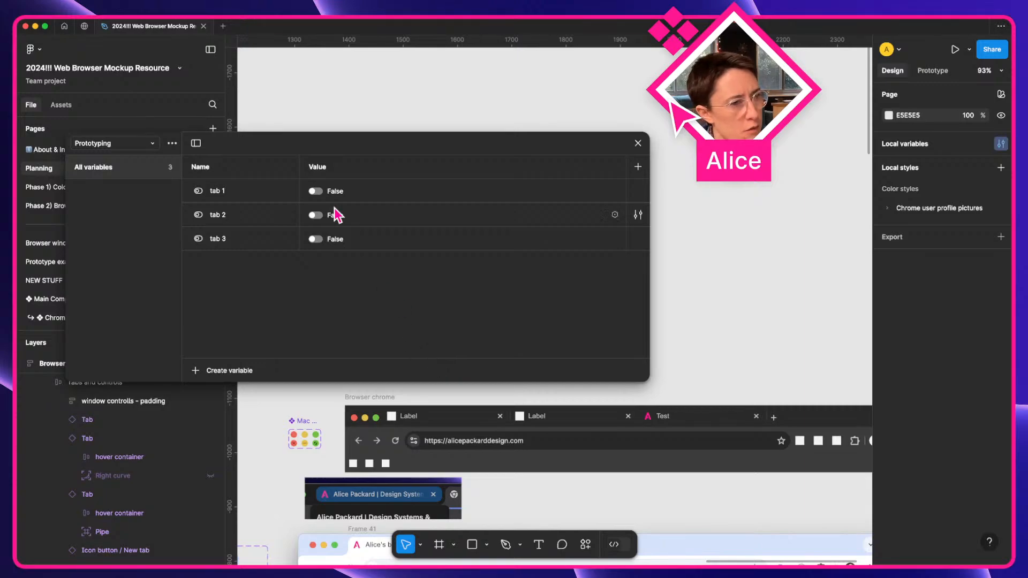
left_click(316, 192)
left_click(639, 143)
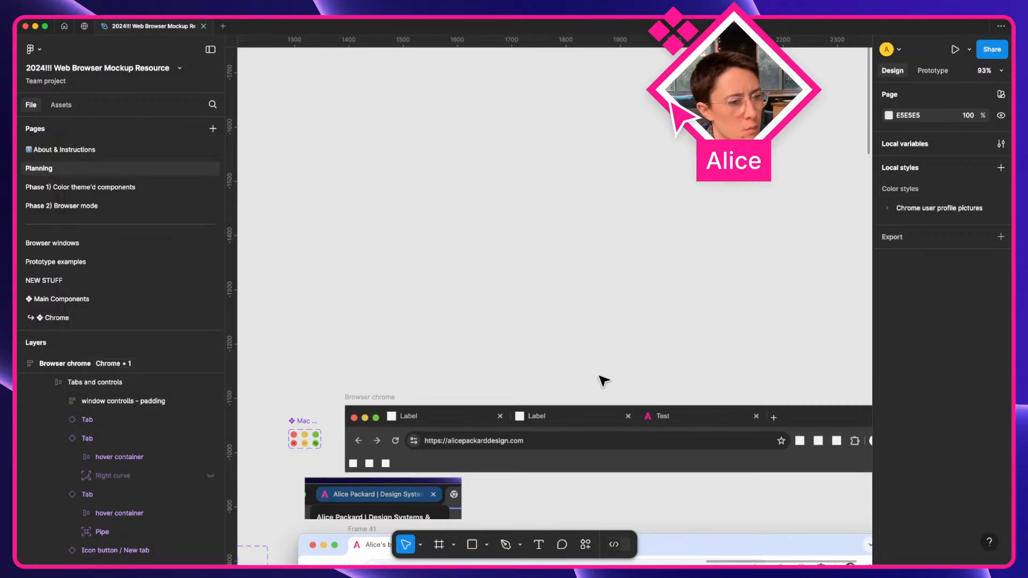
scroll(604, 380, "down", 2)
Bind the first tab's Active to tab 1 and the second tab's Active to tab 2.
left_click(480, 364)
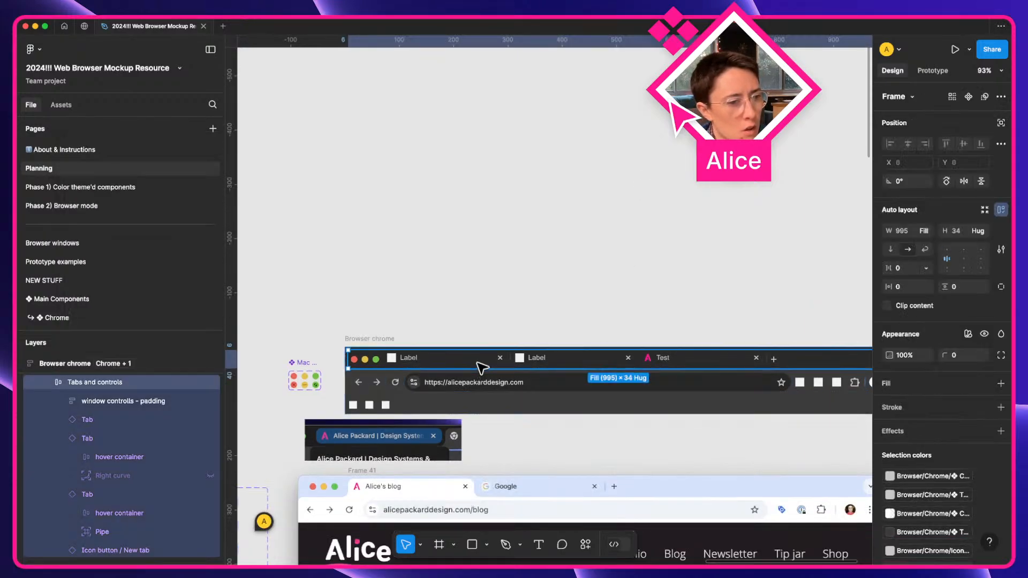
scroll(481, 368, "up", 5)
left_click(479, 367)
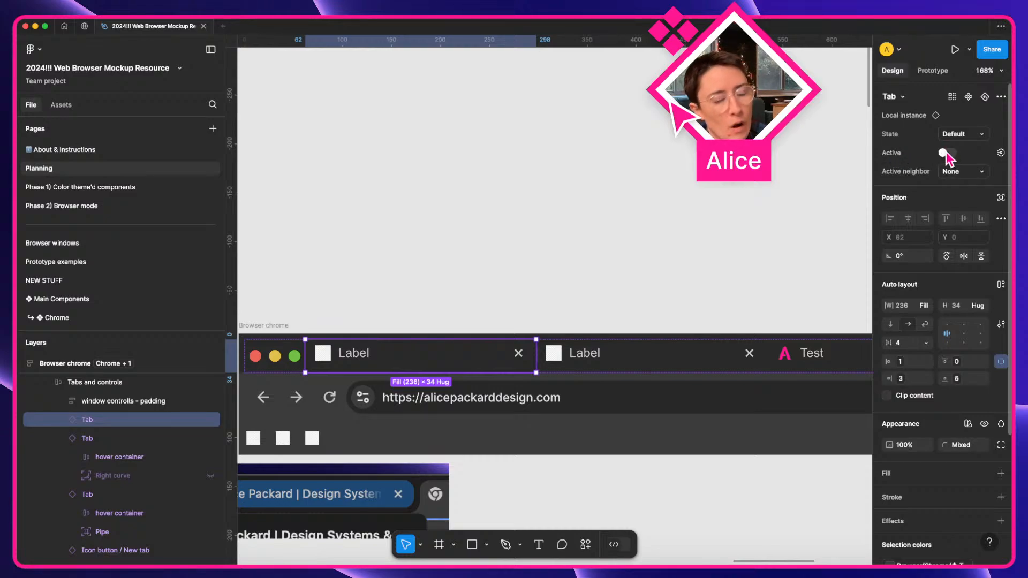
left_click(1001, 154)
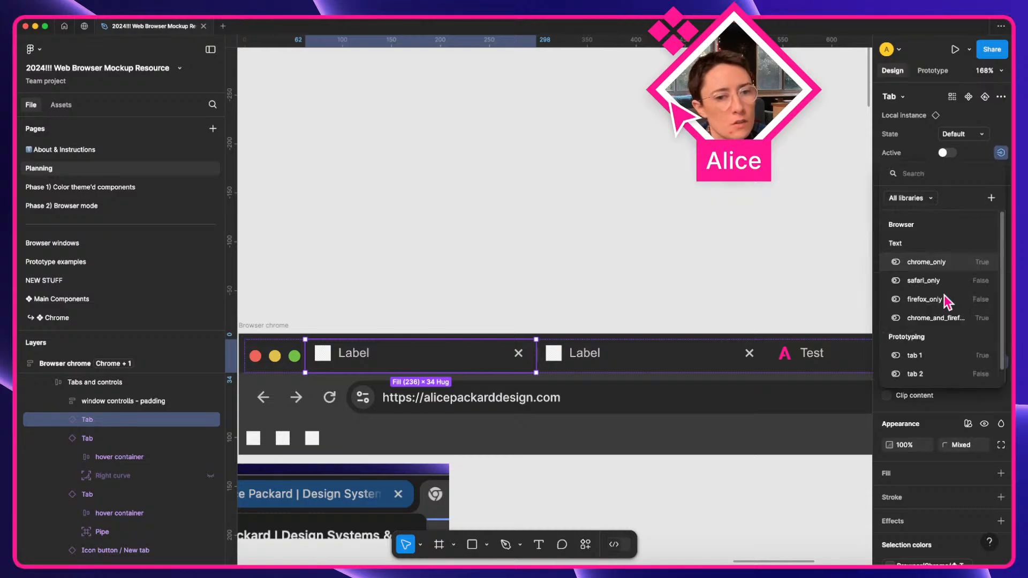
left_click(942, 352)
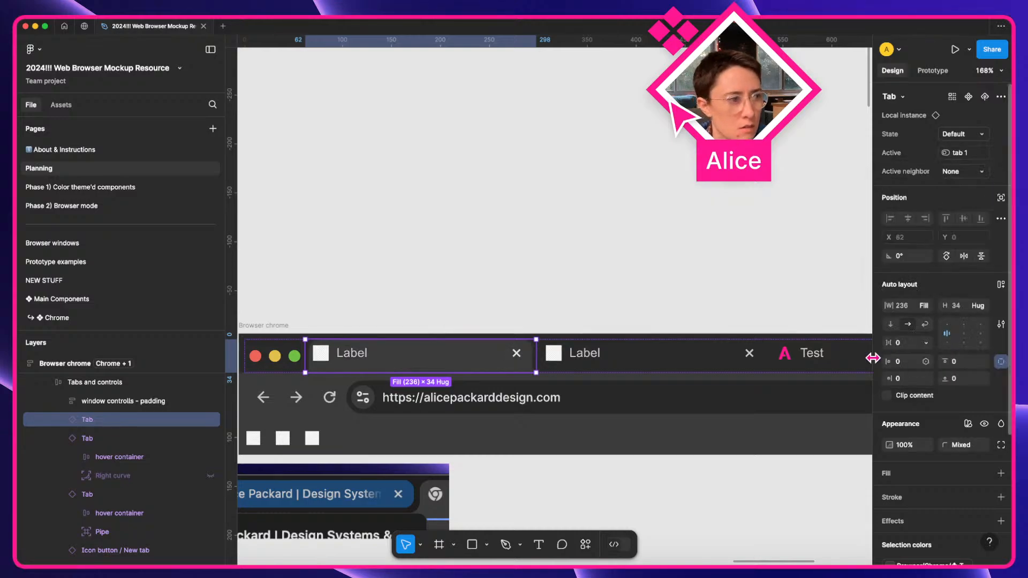
left_click(642, 354)
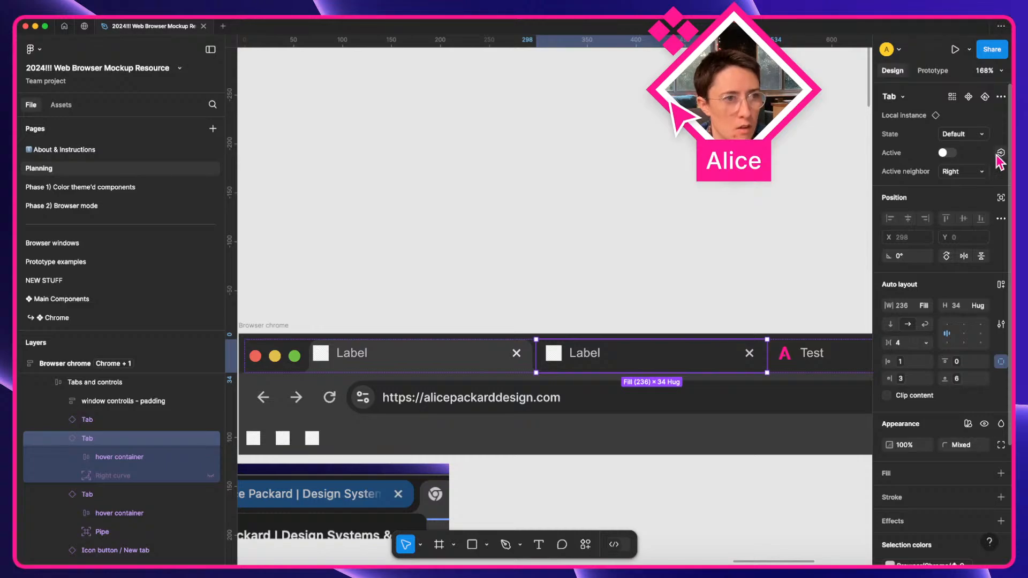
left_click(1001, 153)
left_click(934, 374)
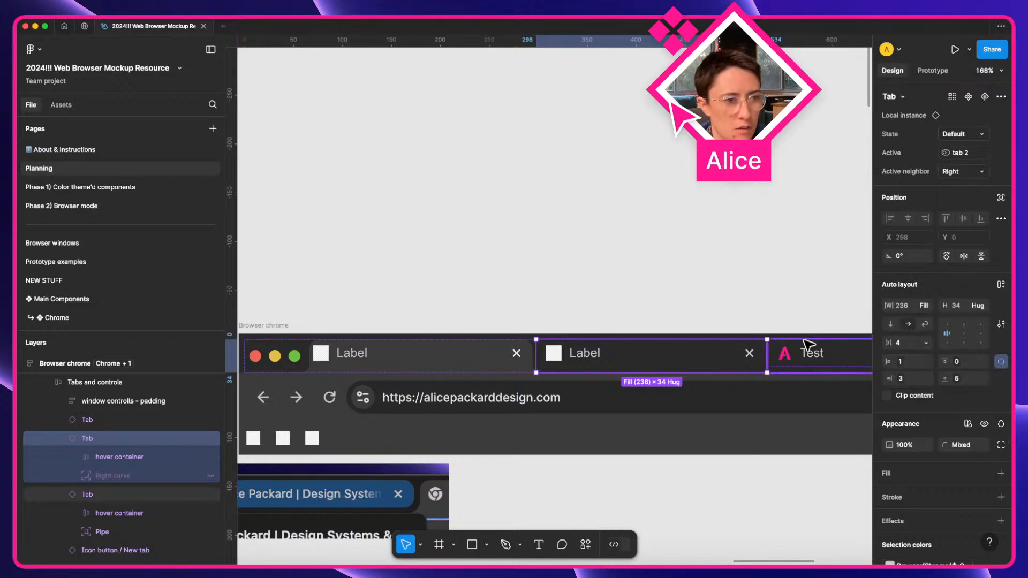
Bind the Test tab's Active to tab 3, then reselect the first Label tab.
left_click(812, 351)
left_click(1000, 153)
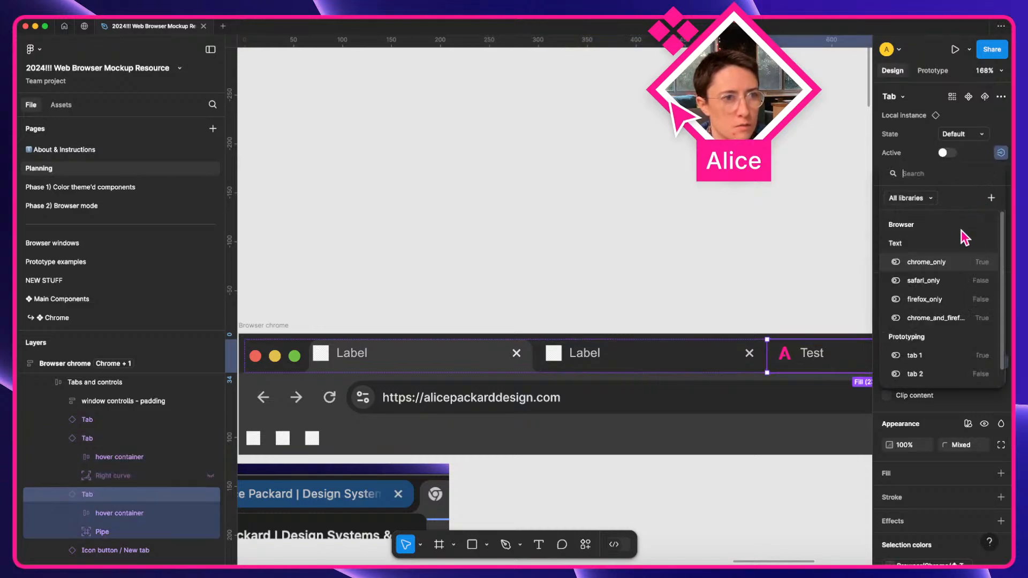
scroll(930, 369, "down", 1)
left_click(926, 378)
left_click(798, 294)
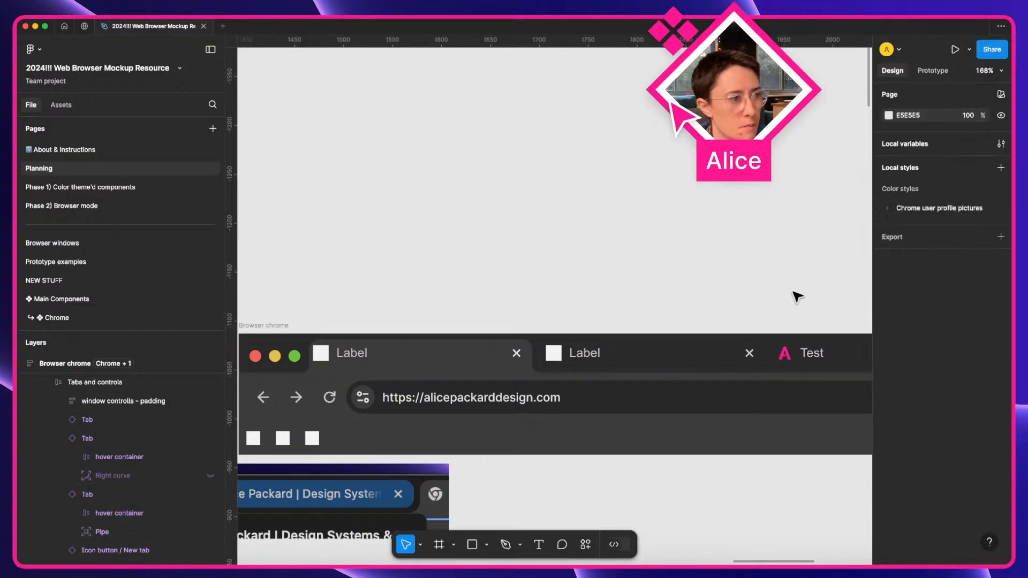
left_click(473, 361)
left_click(473, 360)
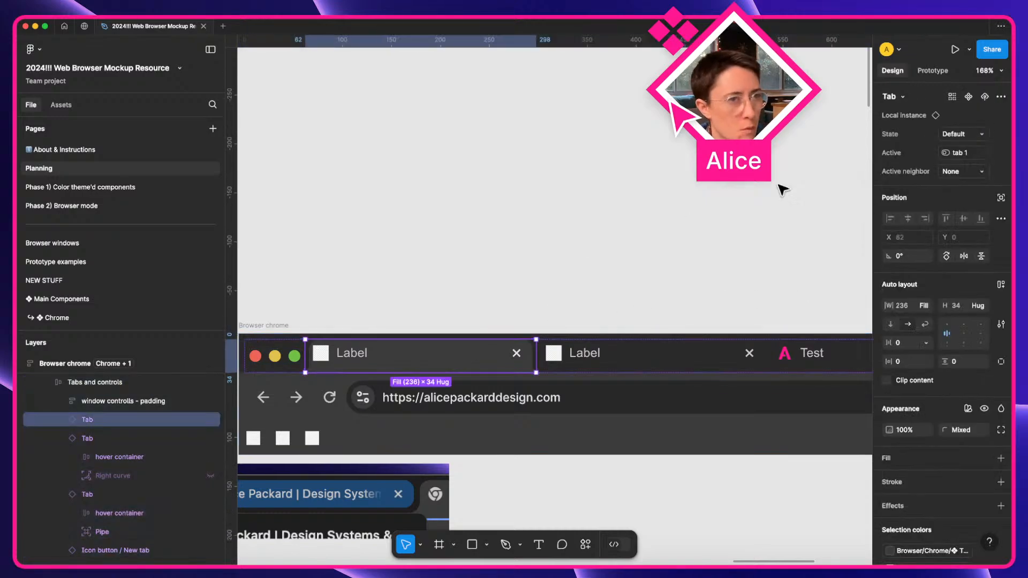
In Prototype mode, give the second Label tab an On click Set variable action targeting tab 1.
left_click(933, 70)
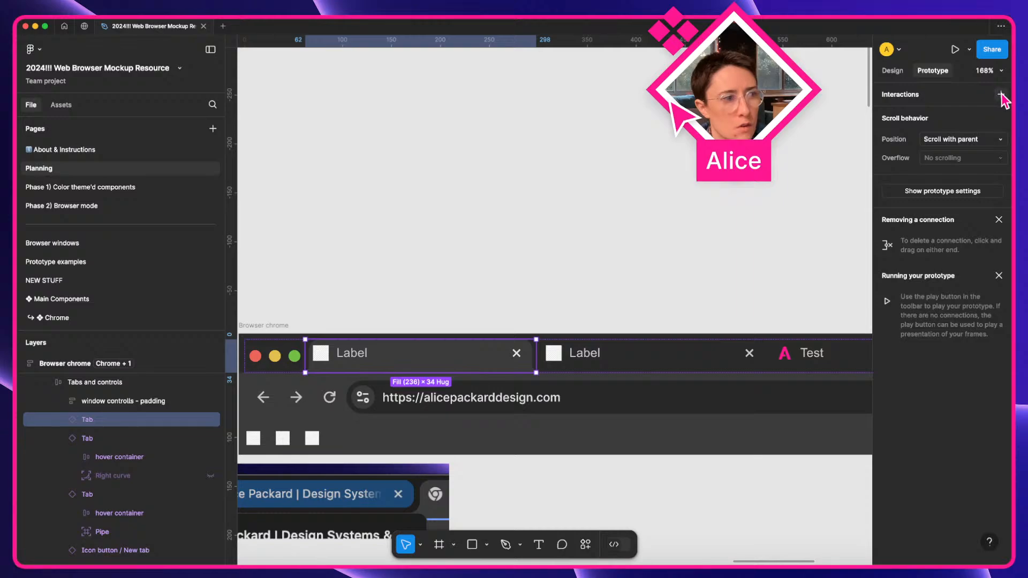
left_click(589, 368)
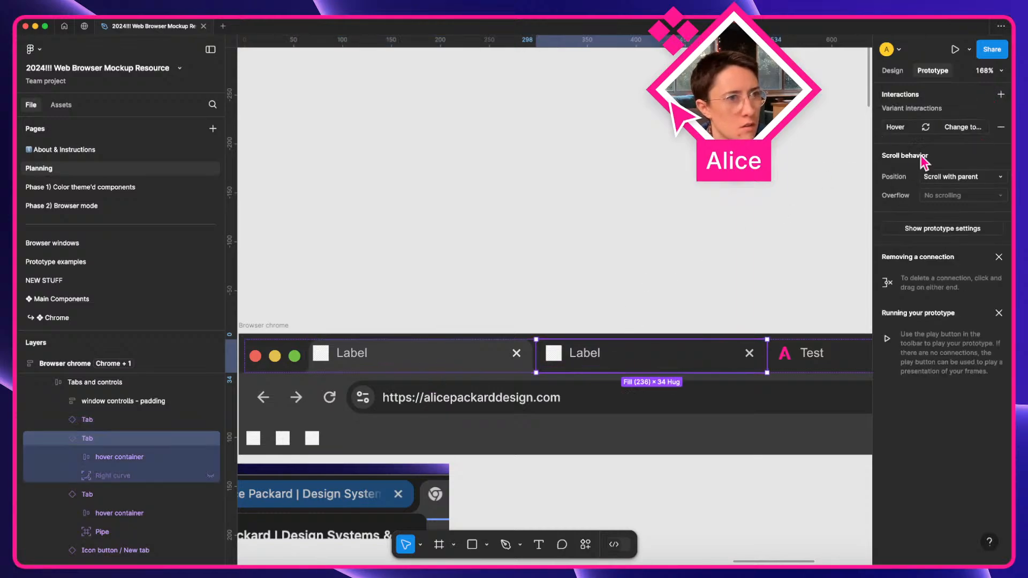
left_click(1001, 95)
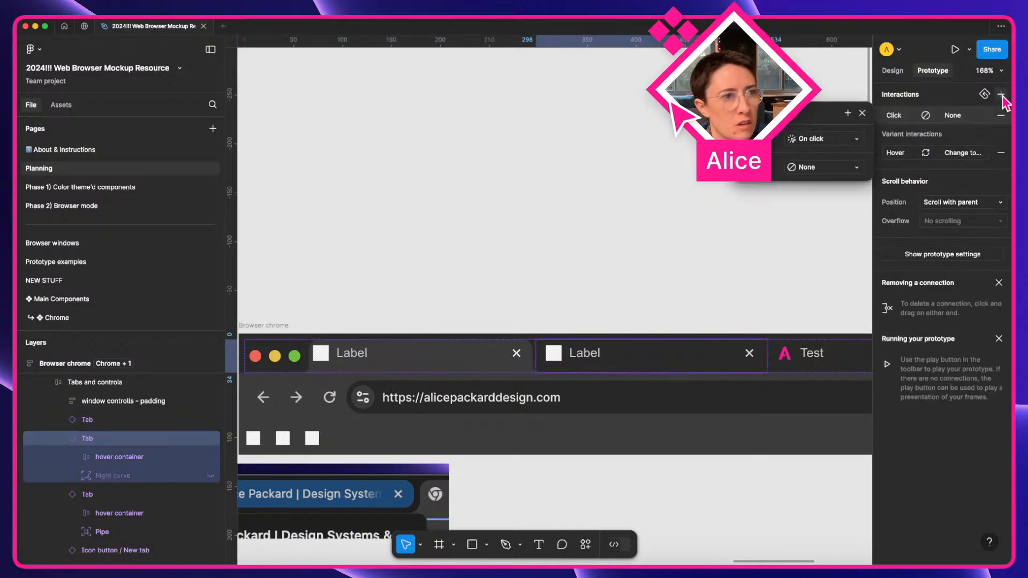
left_click(813, 168)
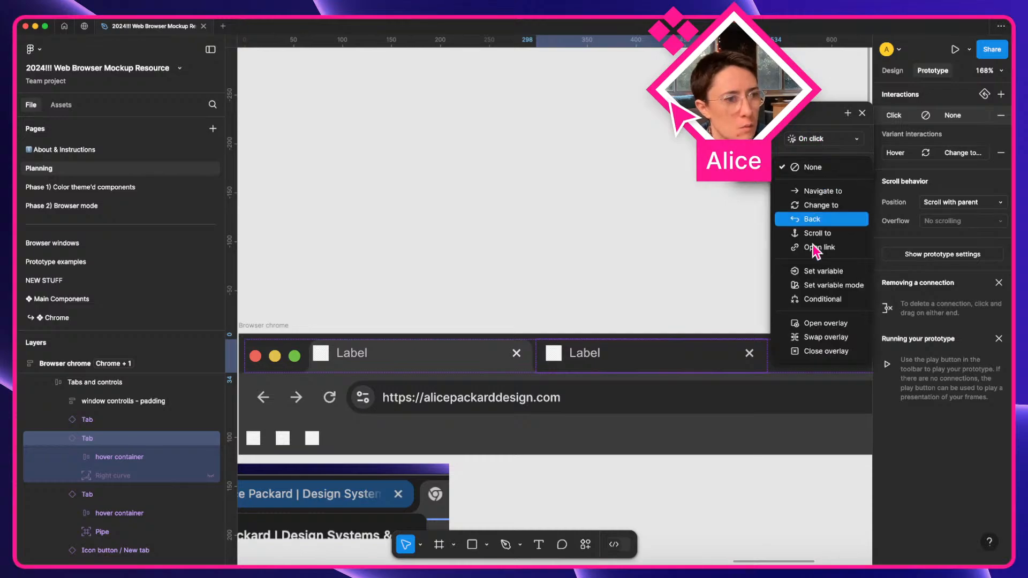
left_click(825, 271)
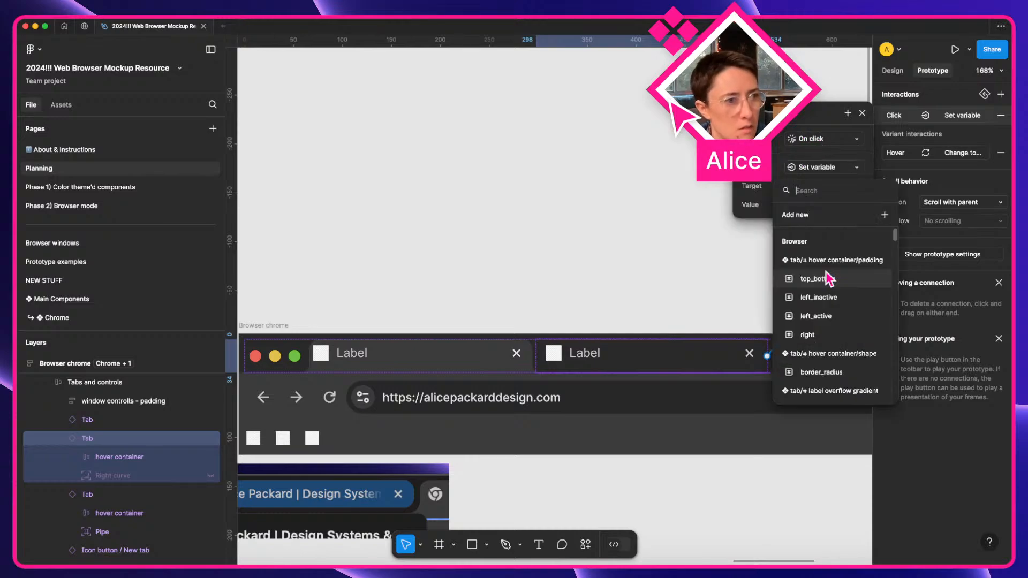
type("tab 1")
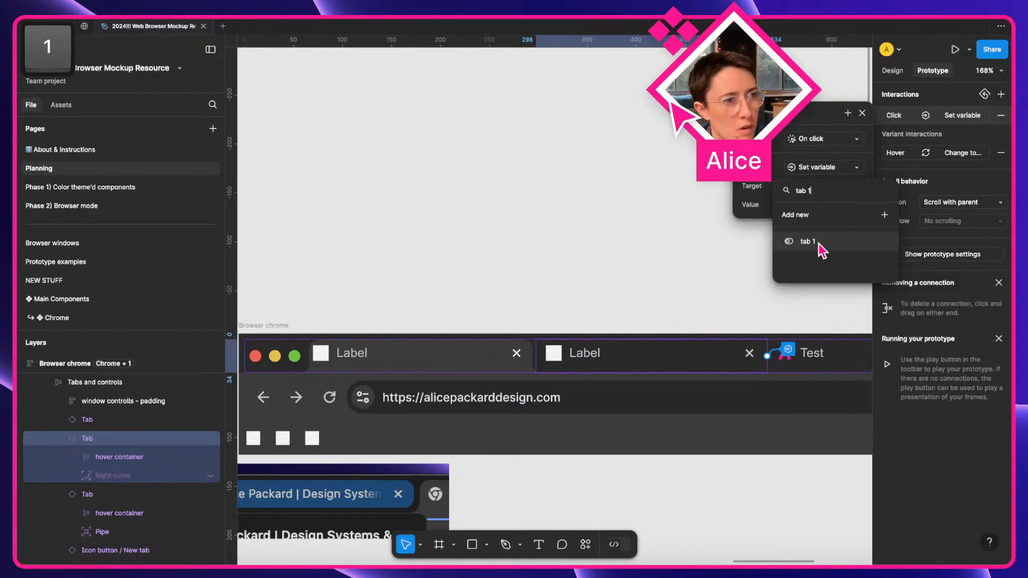
left_click(808, 241)
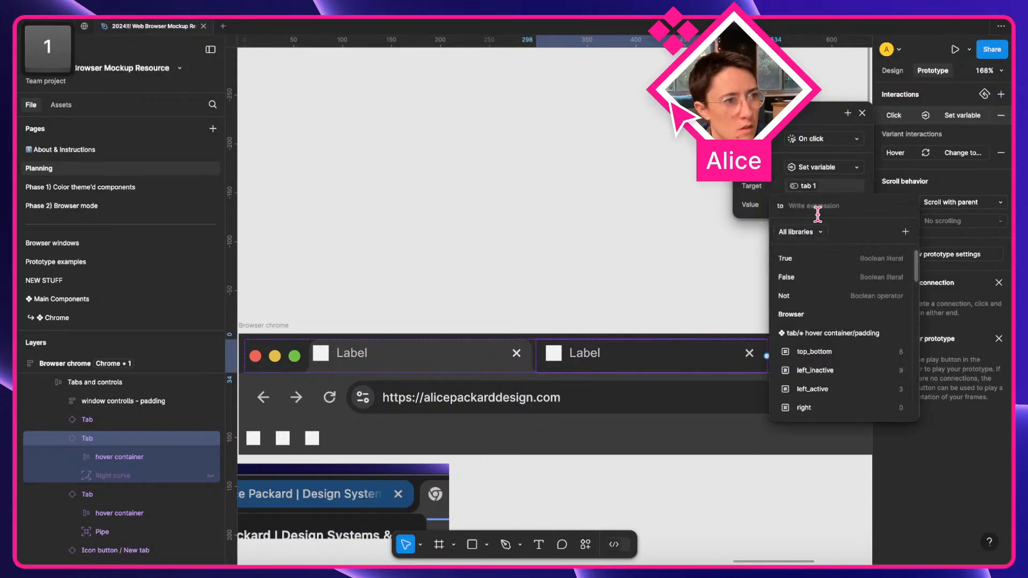
type("inac")
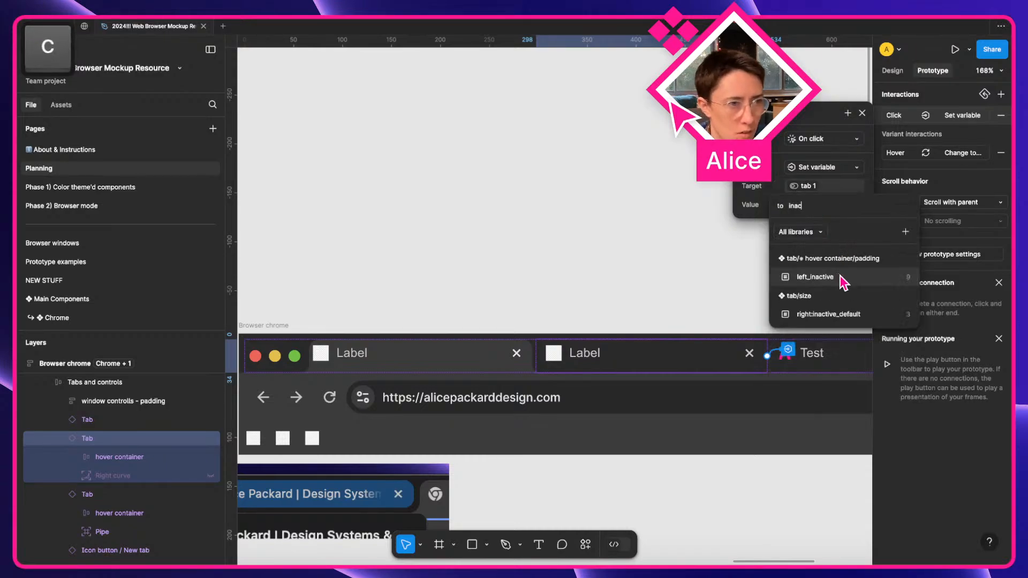
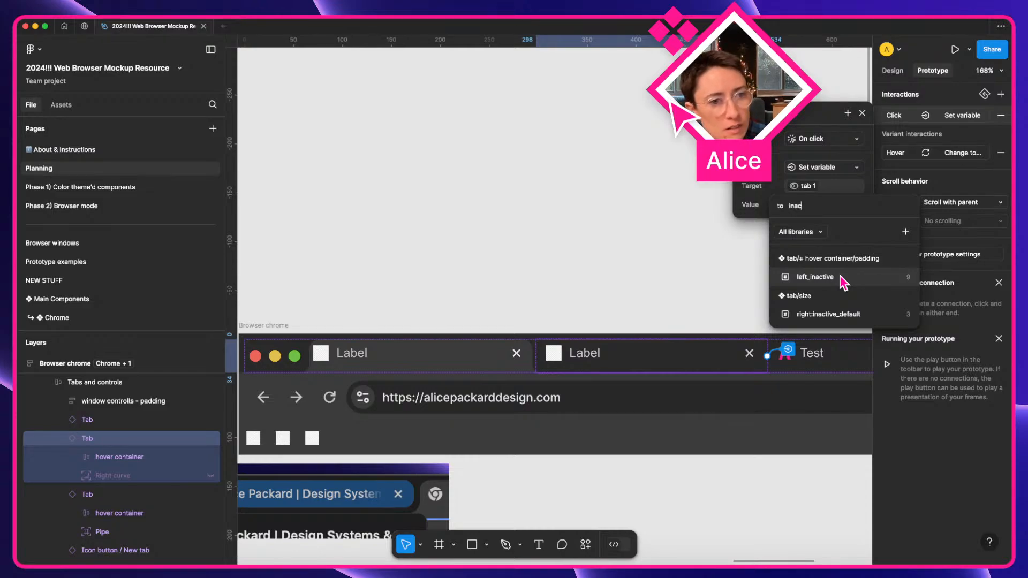
Correct the misspelled value so the action sets tab 1 to false, and add another Set variable action.
key("super+a")
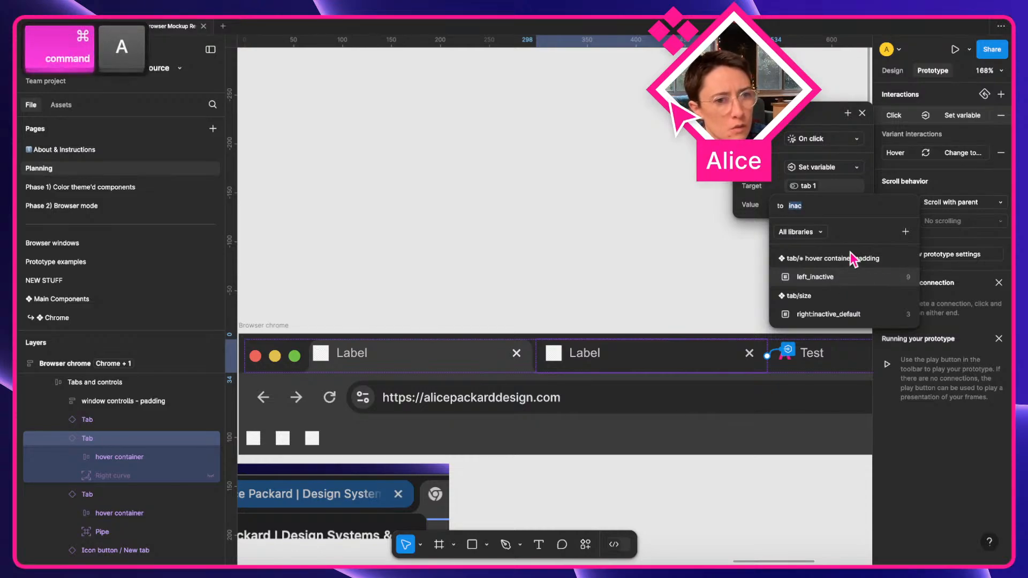
type("fakse")
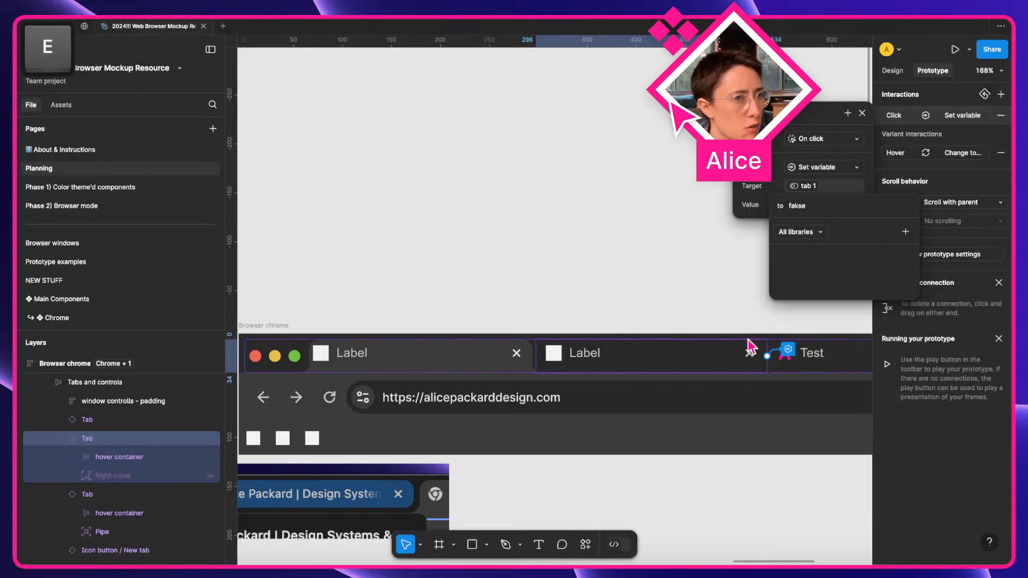
key("BackSpace")
key("BackSpace")
key("BackSpace")
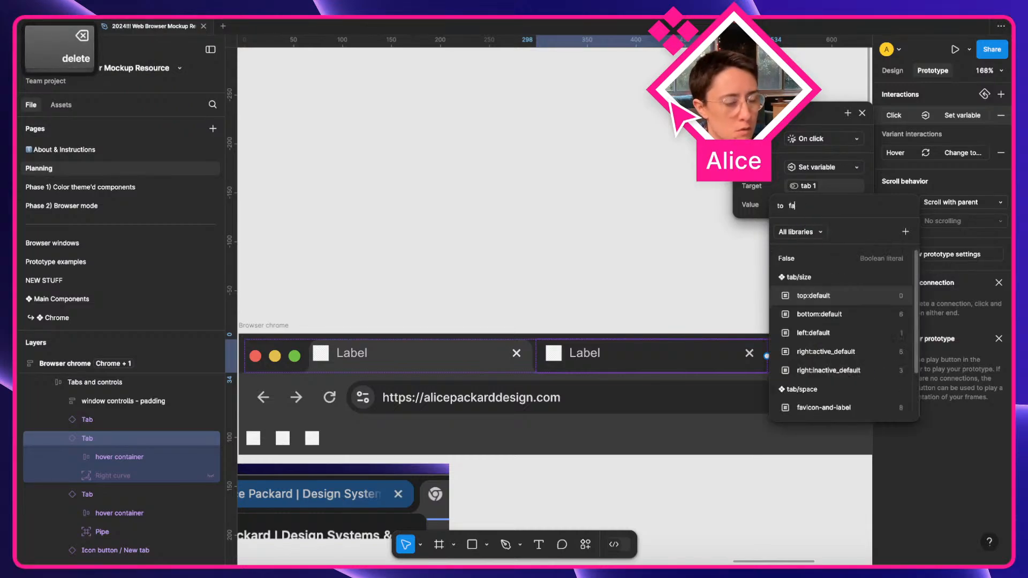
type("lse")
key("Return")
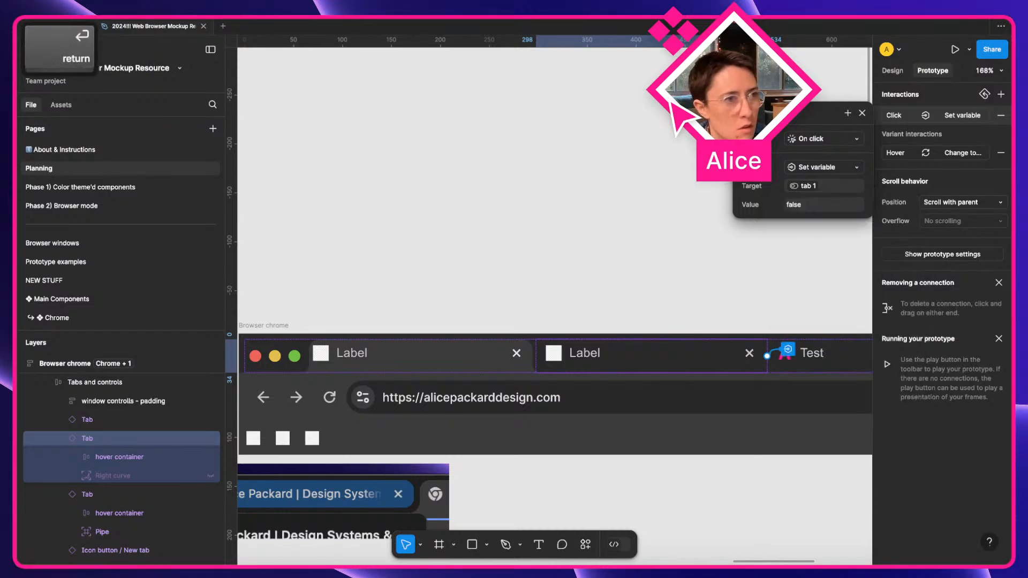
left_click(848, 113)
Add a Set variable action setting tab 2 to true.
left_click(855, 267)
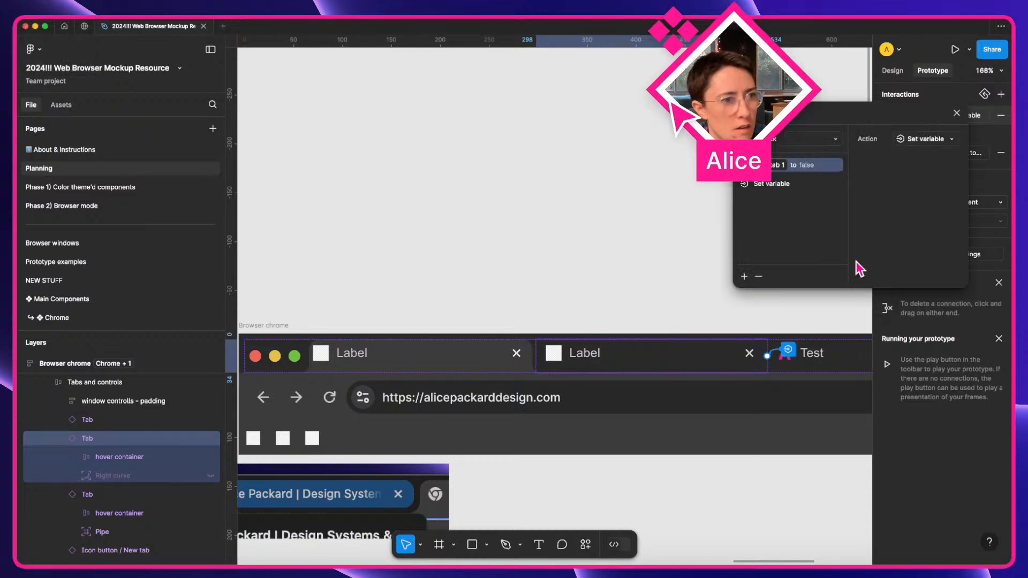
type("tab 2")
key("super+a")
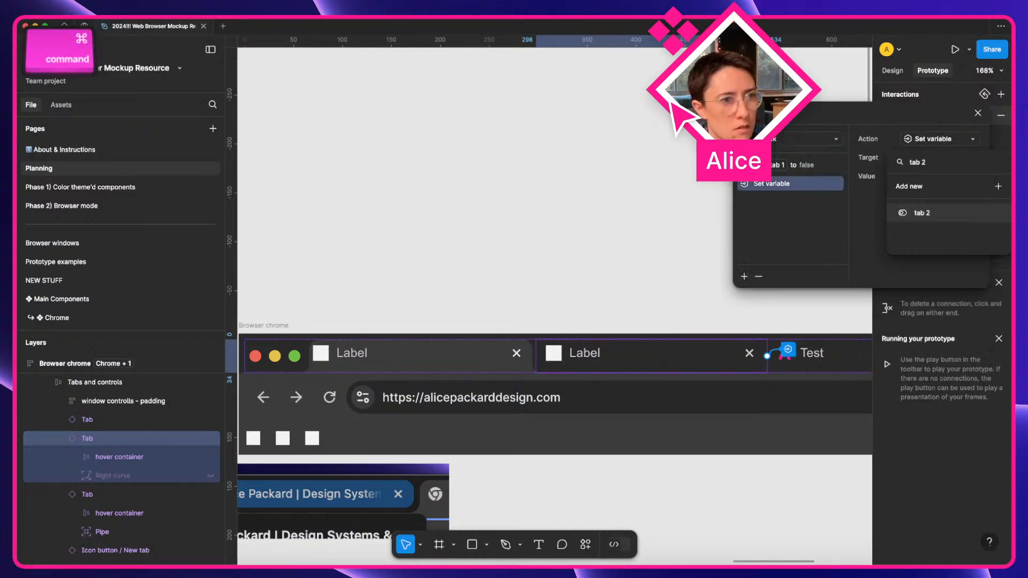
key("super+c")
left_click(922, 214)
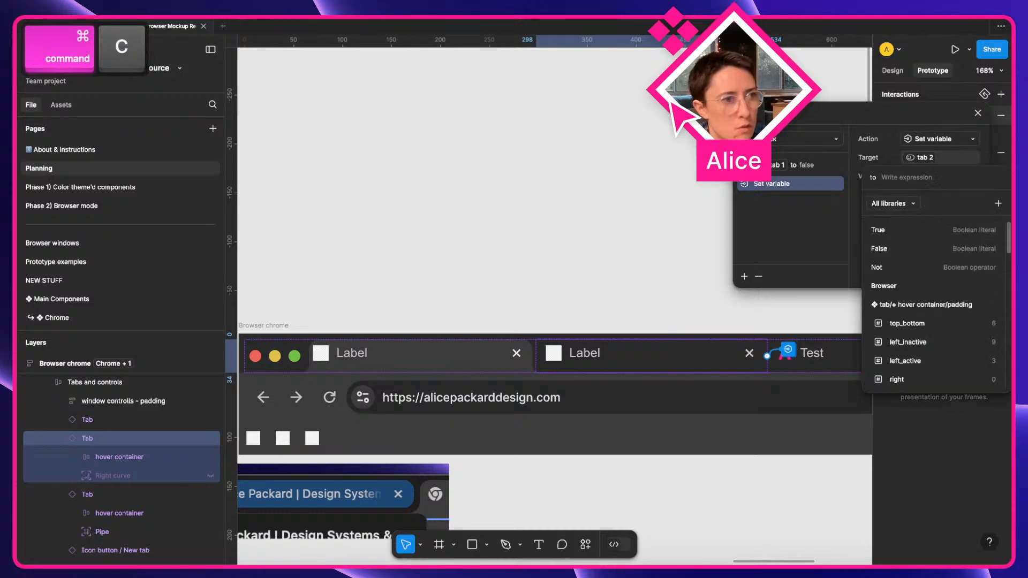
key("Return")
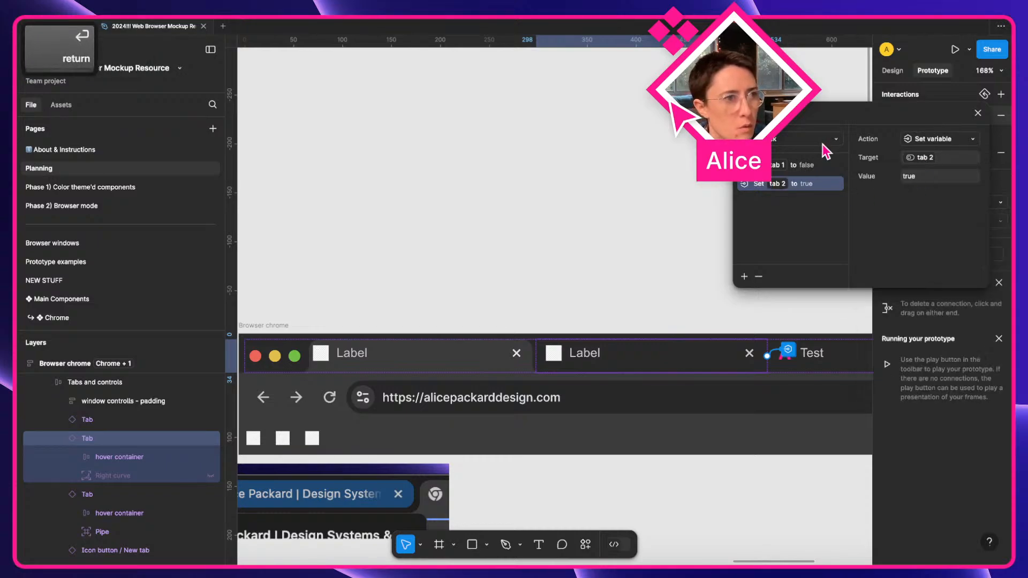
Add a third Set variable action setting tab 3 to false.
left_click(744, 277)
left_click(756, 431)
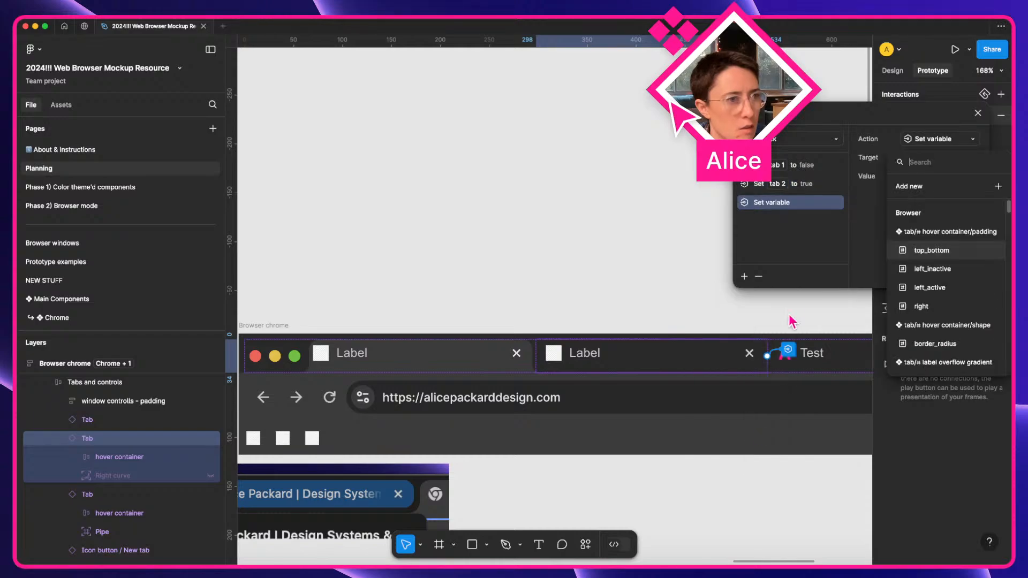
type("tab 3")
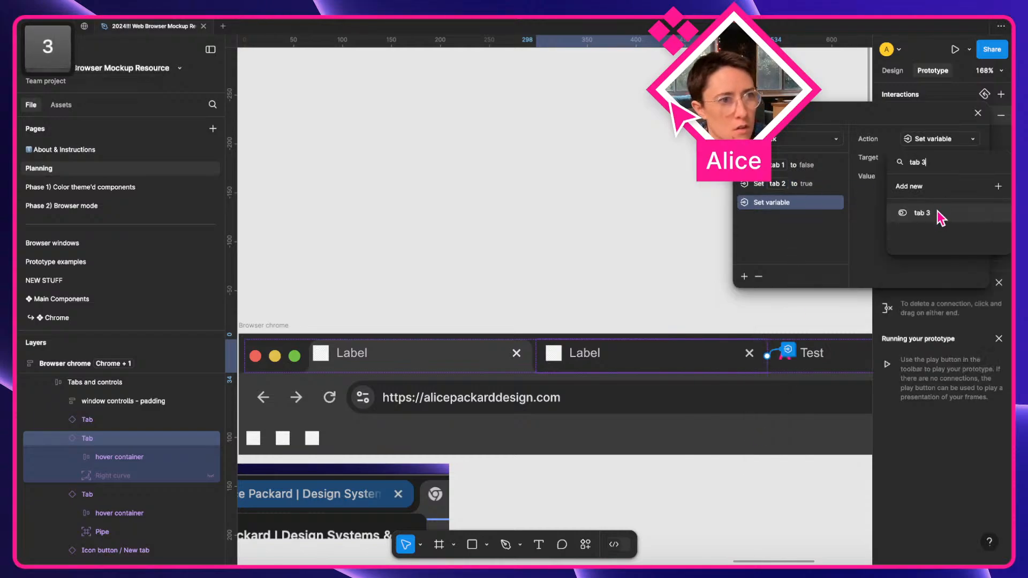
left_click(942, 215)
type("false")
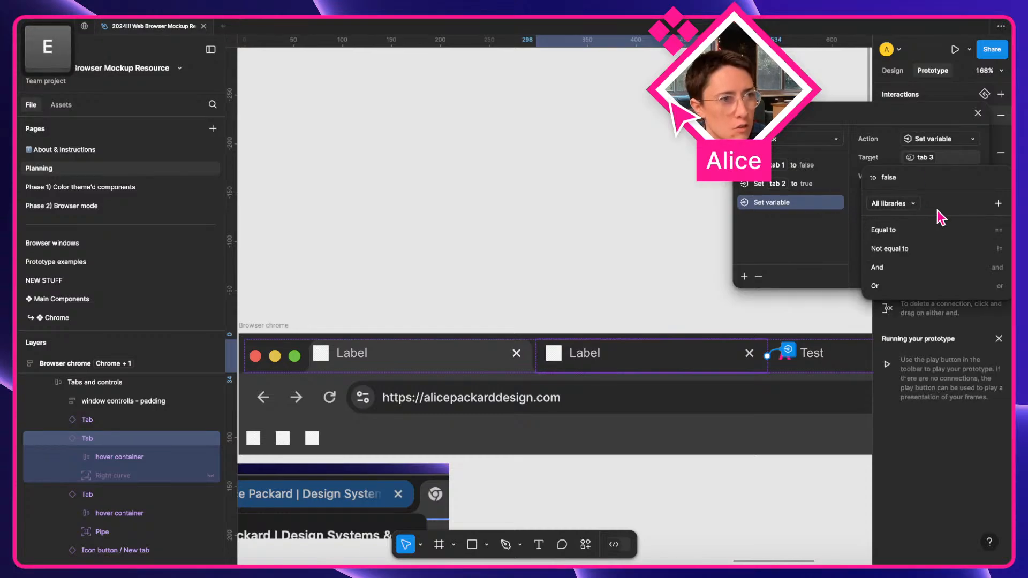
key("Return")
key("BackSpace")
key("BackSpace")
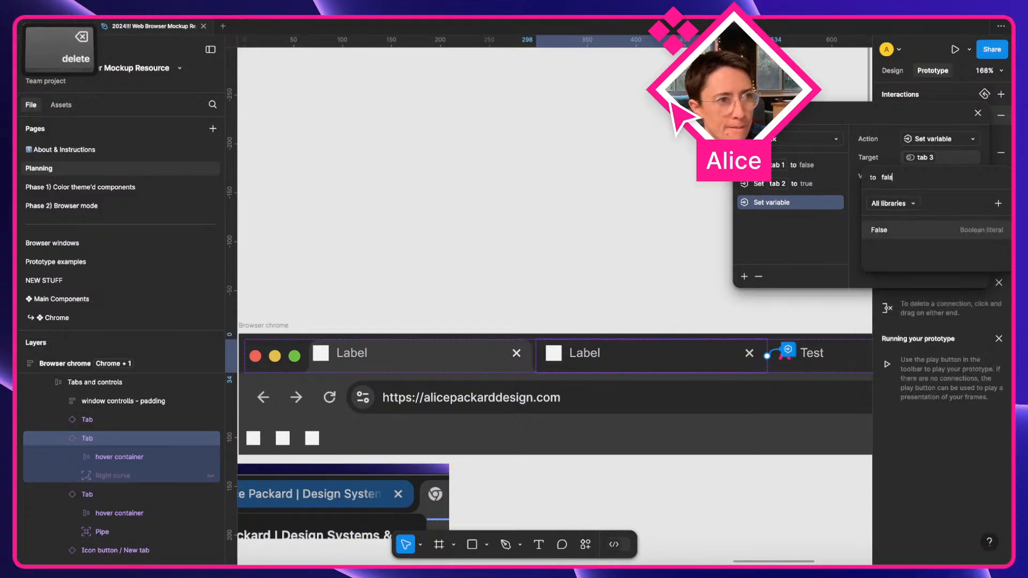
key("Return")
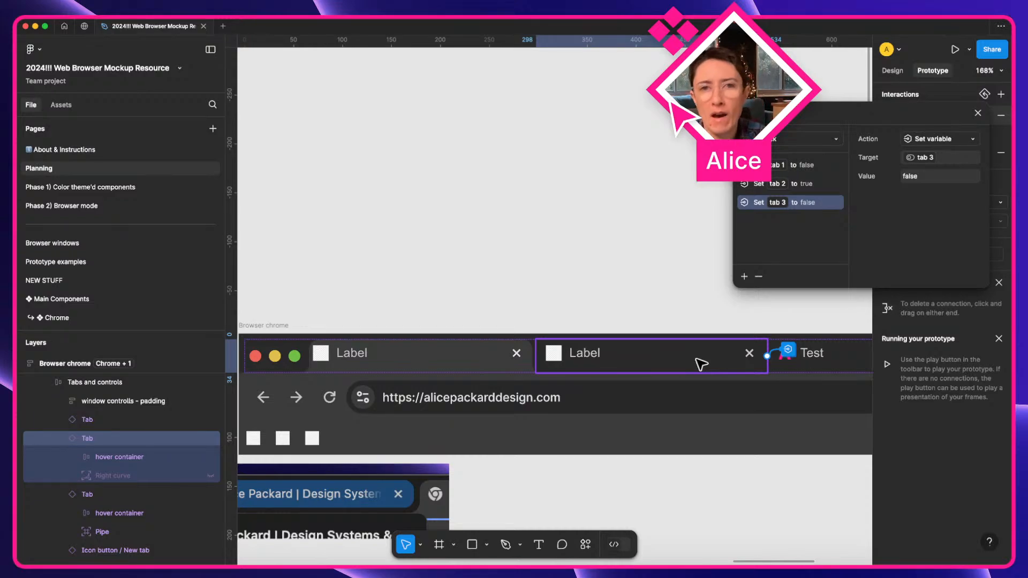
Review the second tab's click interaction, then paste a copy of the tab and undo it.
scroll(607, 409, "right", 2)
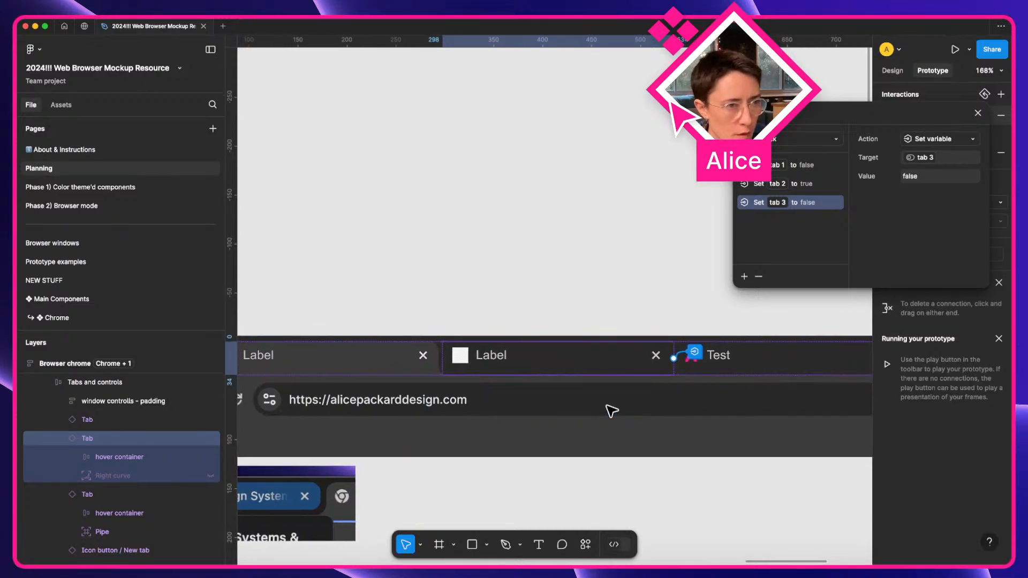
scroll(608, 408, "left", 2)
scroll(482, 372, "right", 2)
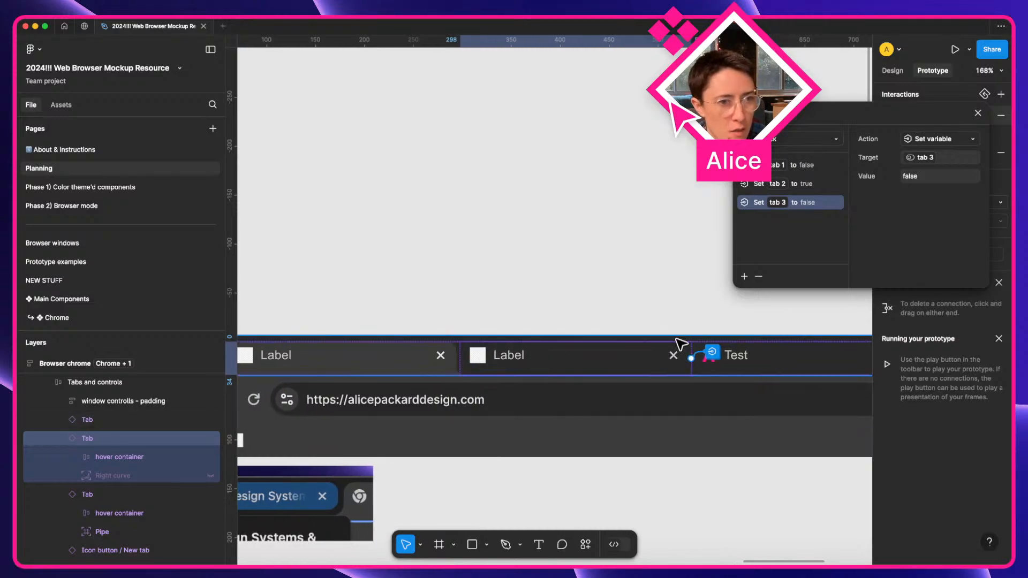
left_click(436, 359)
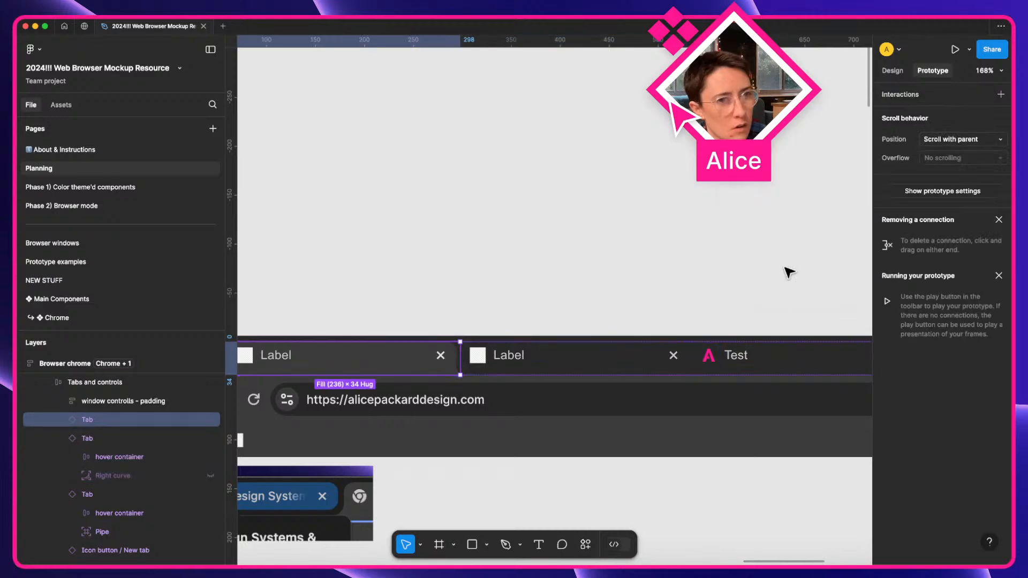
left_click(707, 358)
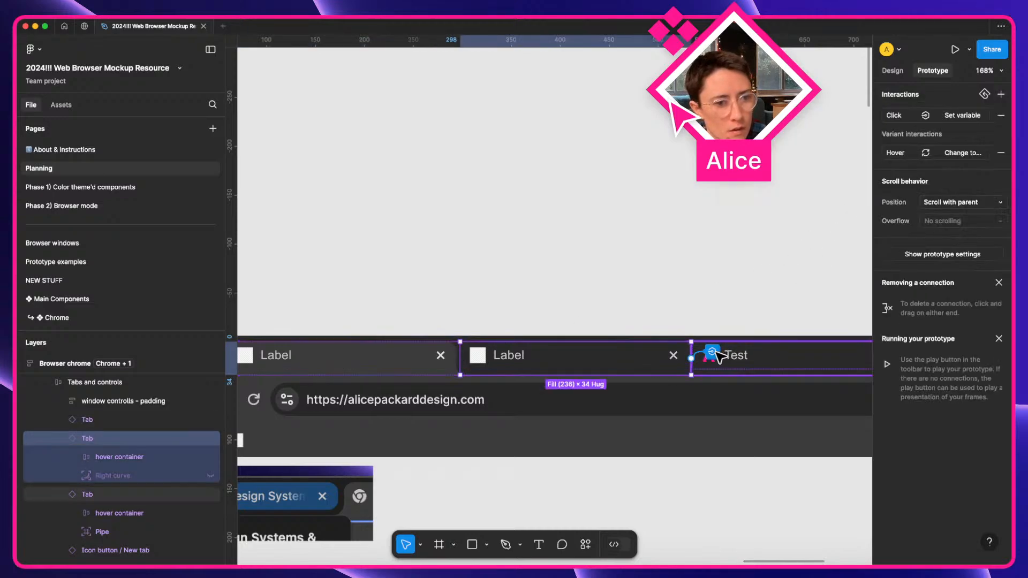
left_click(712, 352)
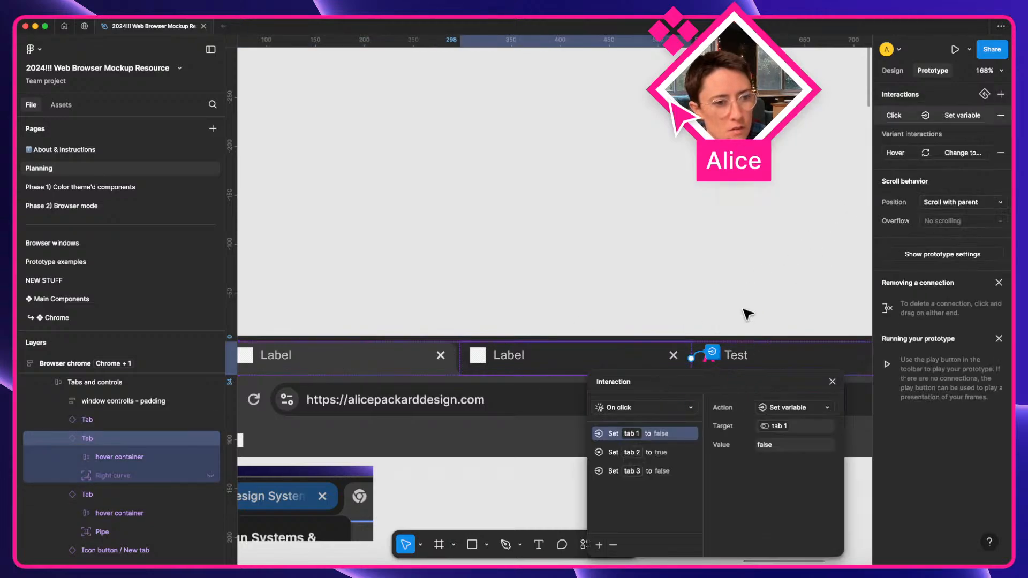
left_click(654, 333)
left_click(625, 368)
left_click(624, 367)
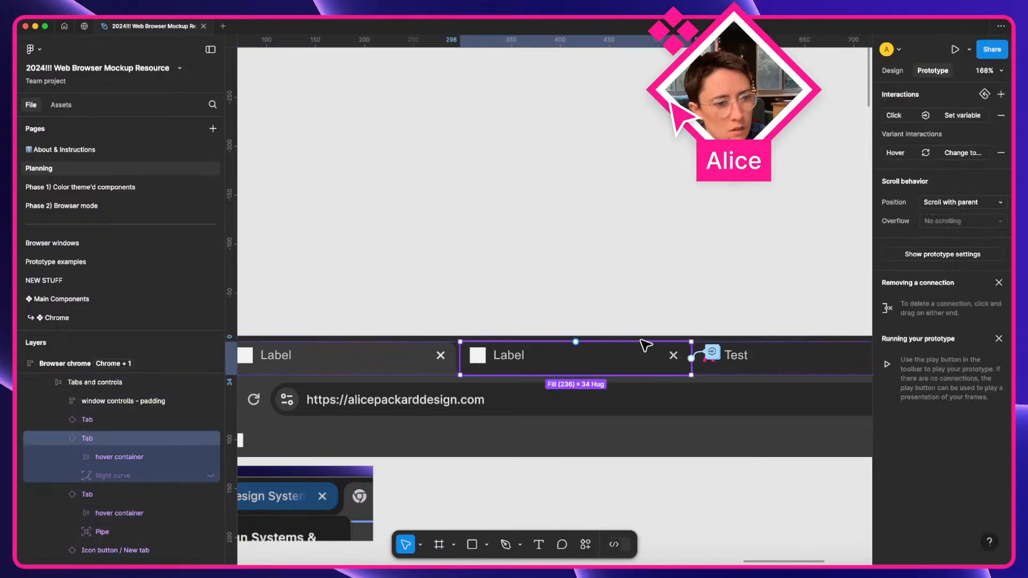
key("super+c")
key("super+v")
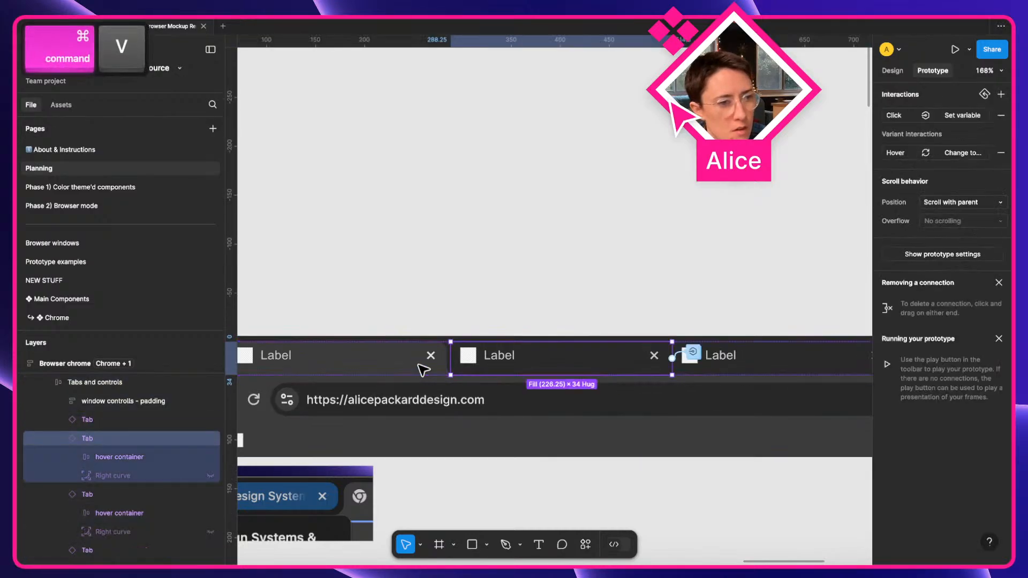
key("super+z")
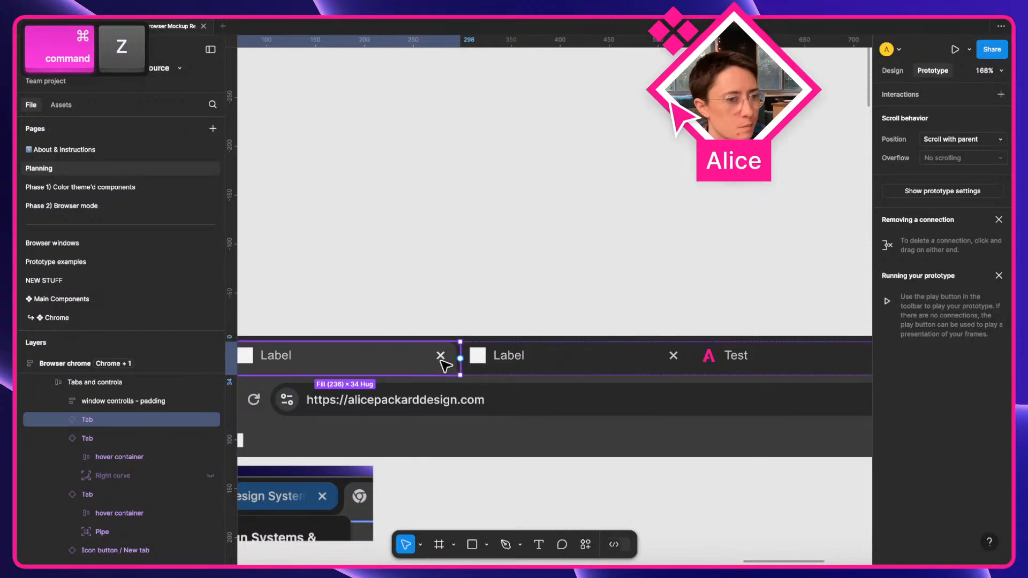
Recheck the middle Label tab's interaction details, then select the first tab.
left_click(638, 361)
left_click(726, 360)
left_click(688, 361)
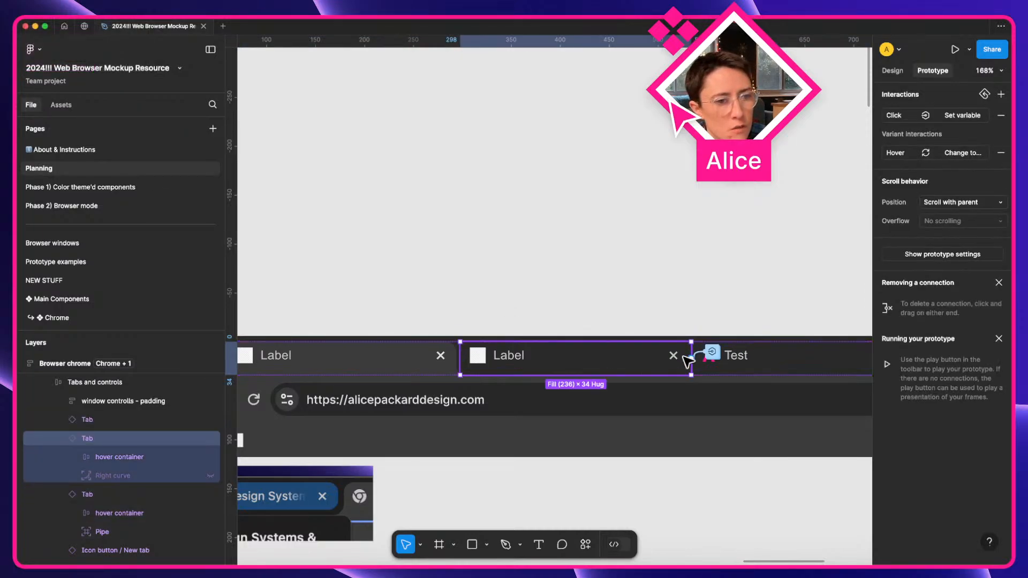
left_click(712, 351)
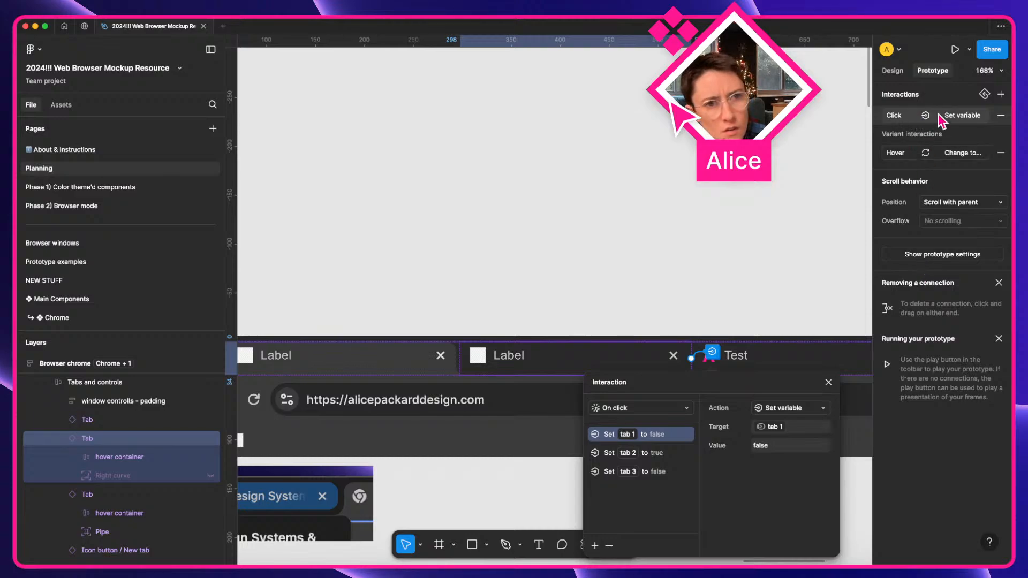
left_click(828, 381)
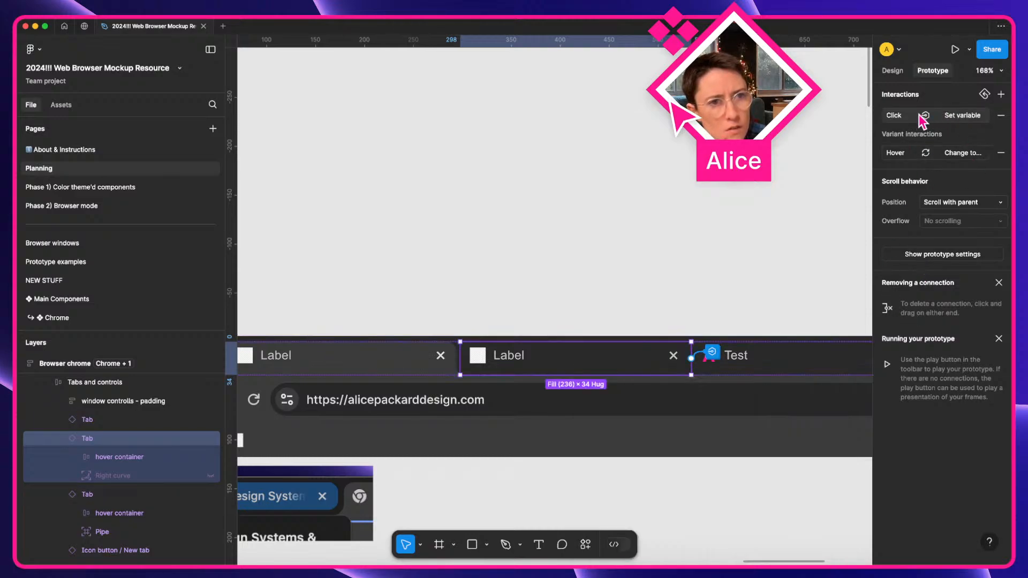
left_click(891, 118)
left_click(951, 120)
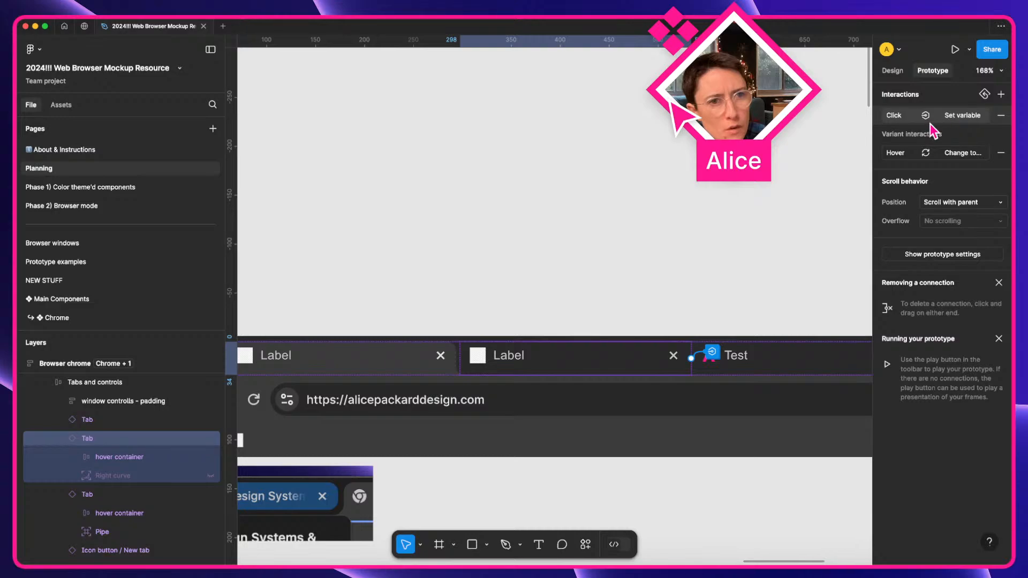
left_click(408, 362)
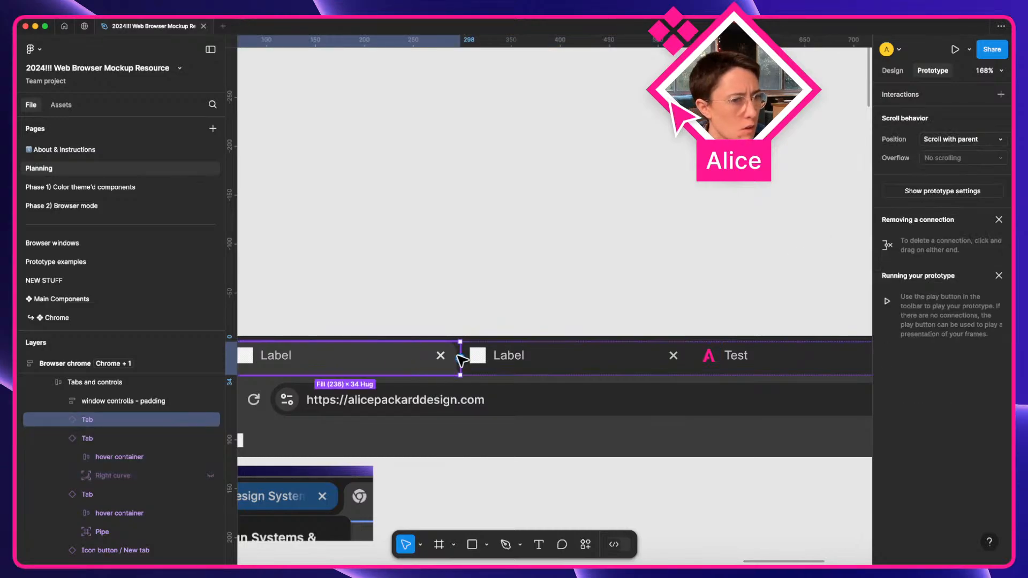
Add a click interaction to the first tab that sets tab 1 to true.
left_click(904, 95)
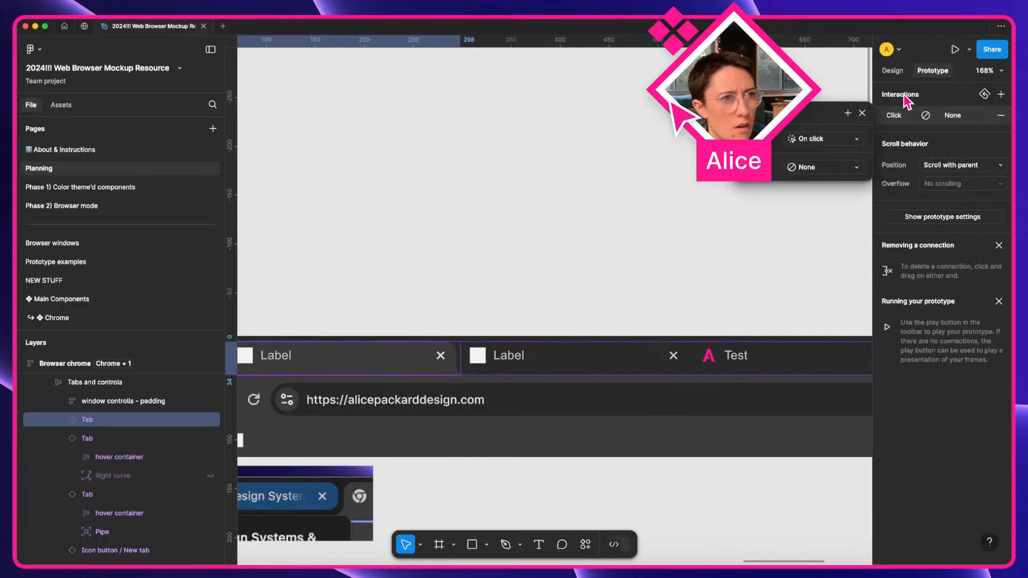
left_click(822, 167)
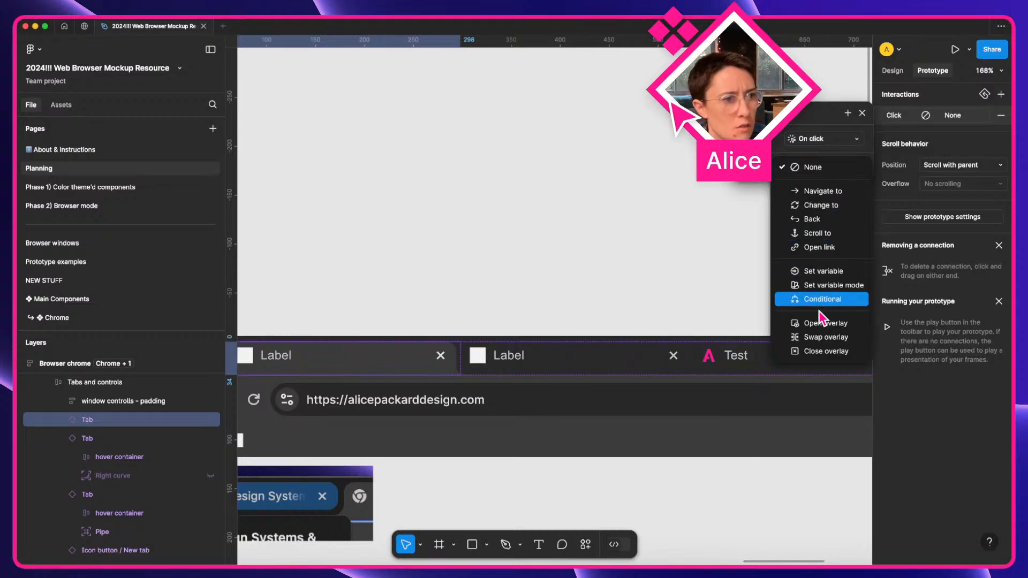
left_click(827, 271)
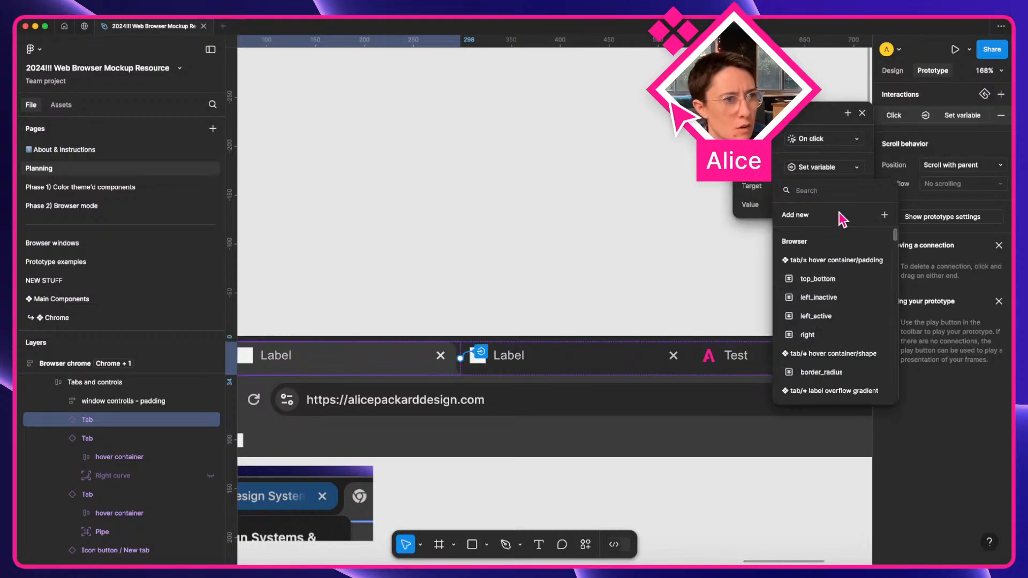
type("tab 1")
key("Return")
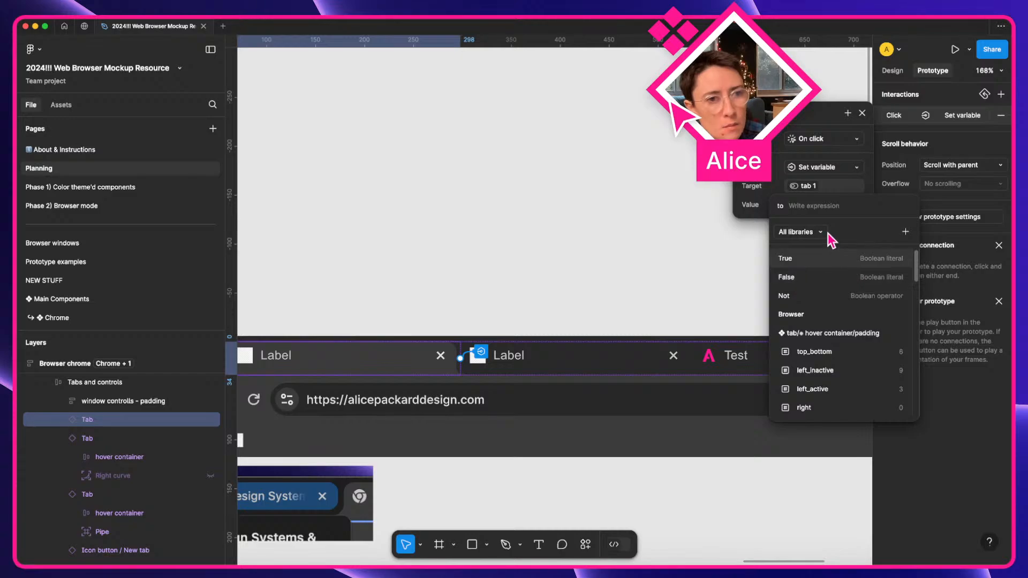
type("true")
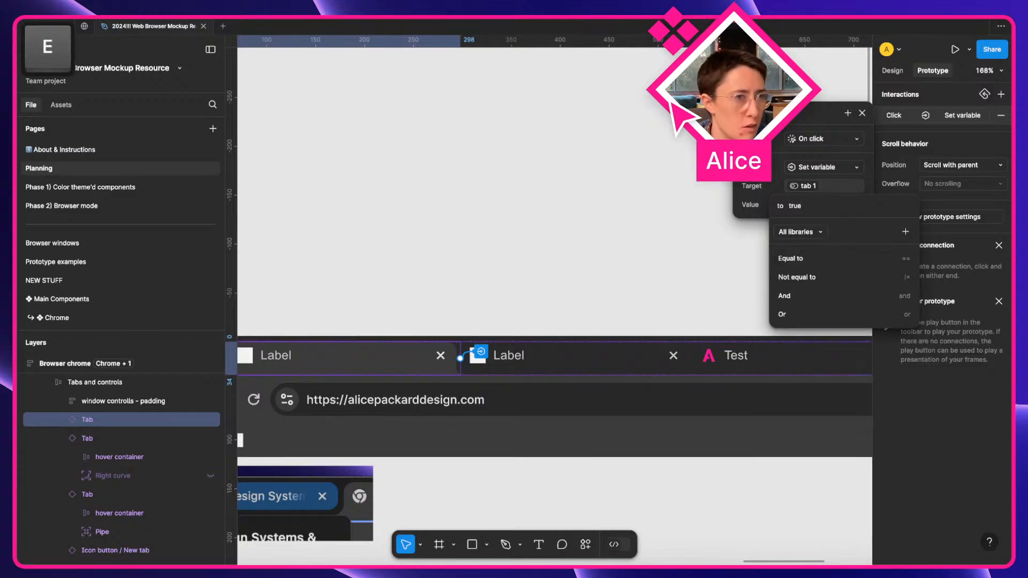
key("Return")
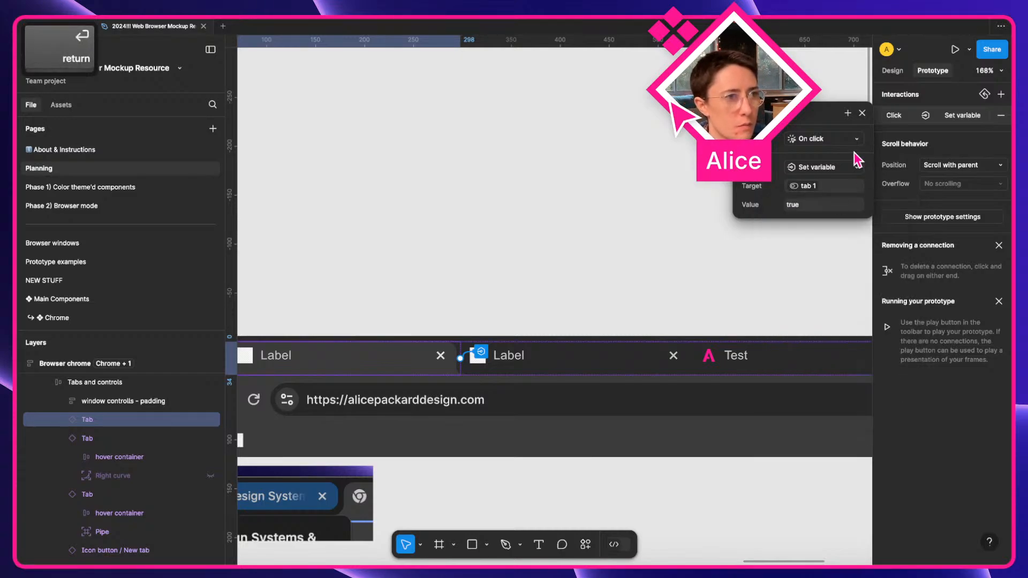
Add a second Set variable action setting tab 2 to false.
left_click(848, 113)
left_click(854, 268)
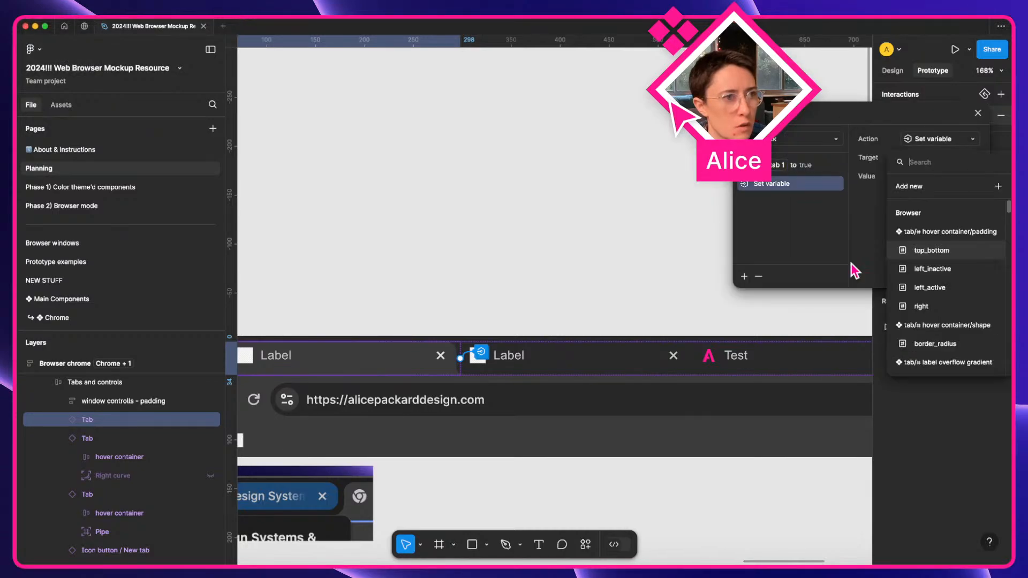
type("tab 2")
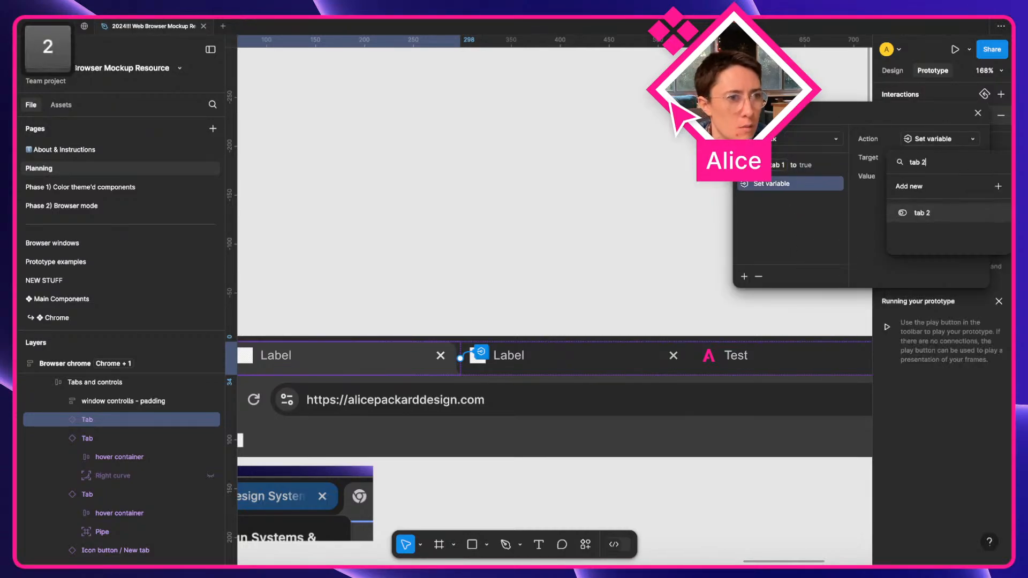
left_click(944, 225)
type("false")
key("Return")
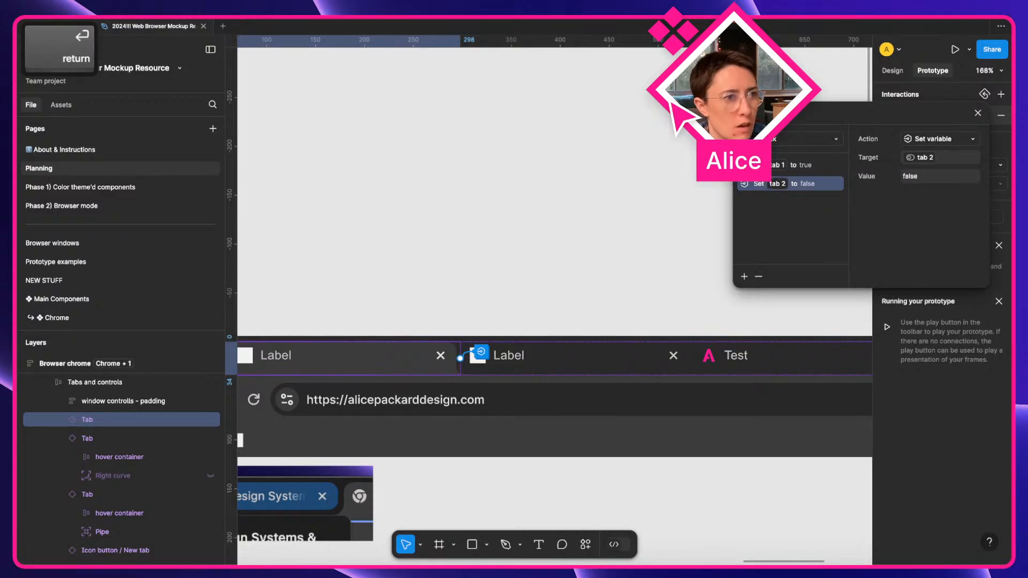
Add a third Set variable action setting tab 3 to false.
left_click(744, 276)
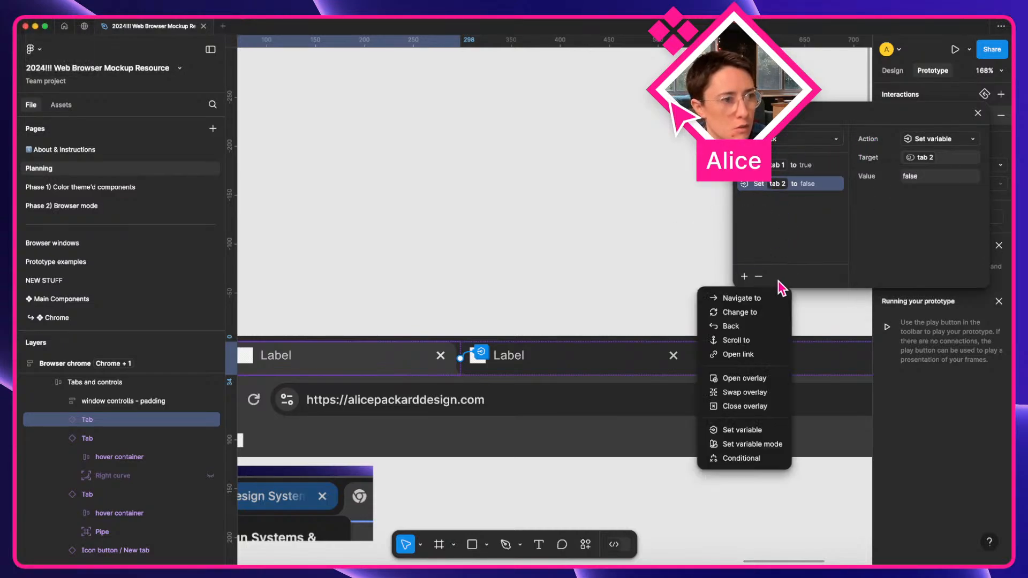
left_click(758, 431)
type("tab 3")
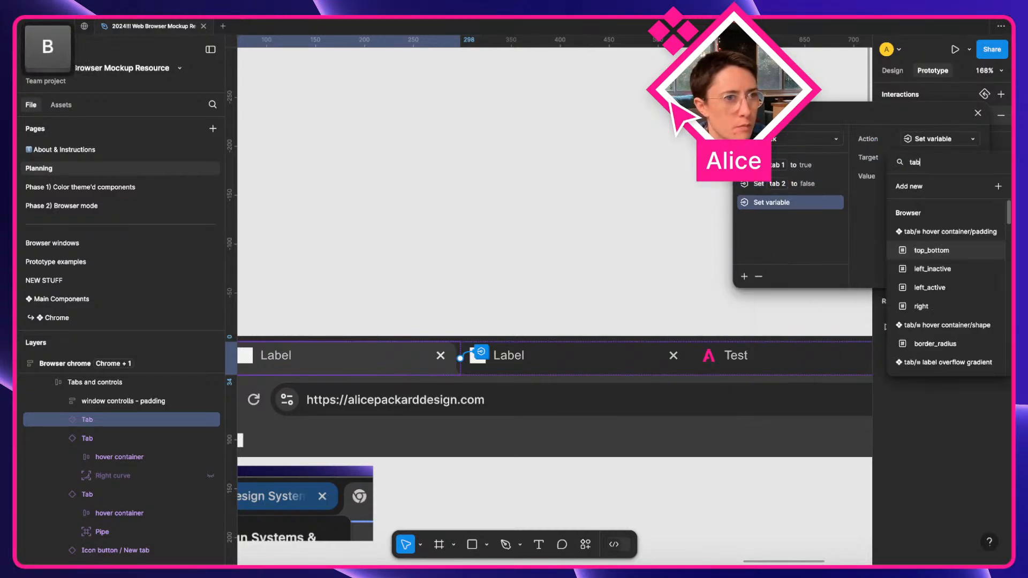
key("Return")
type("false")
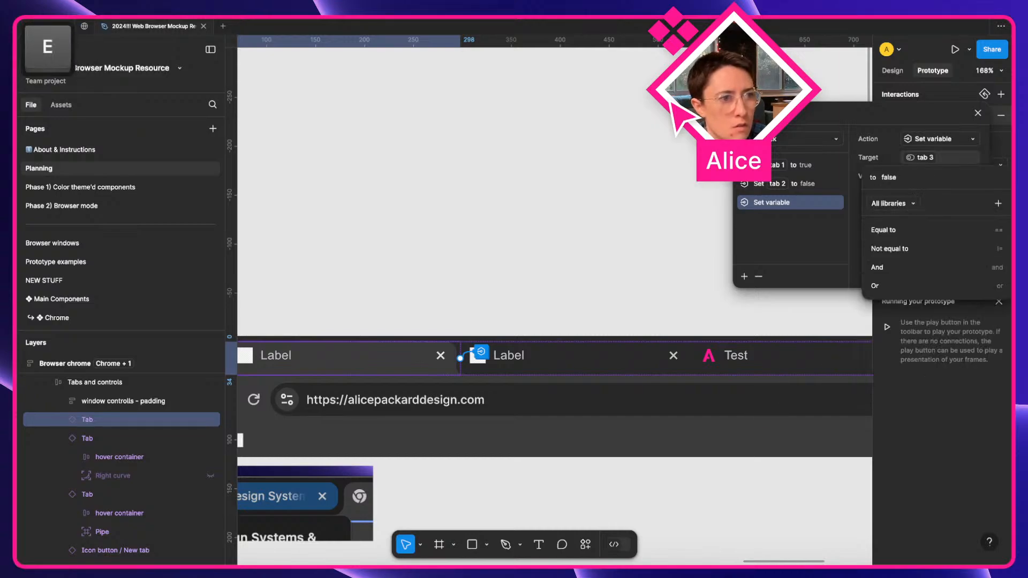
key("Return")
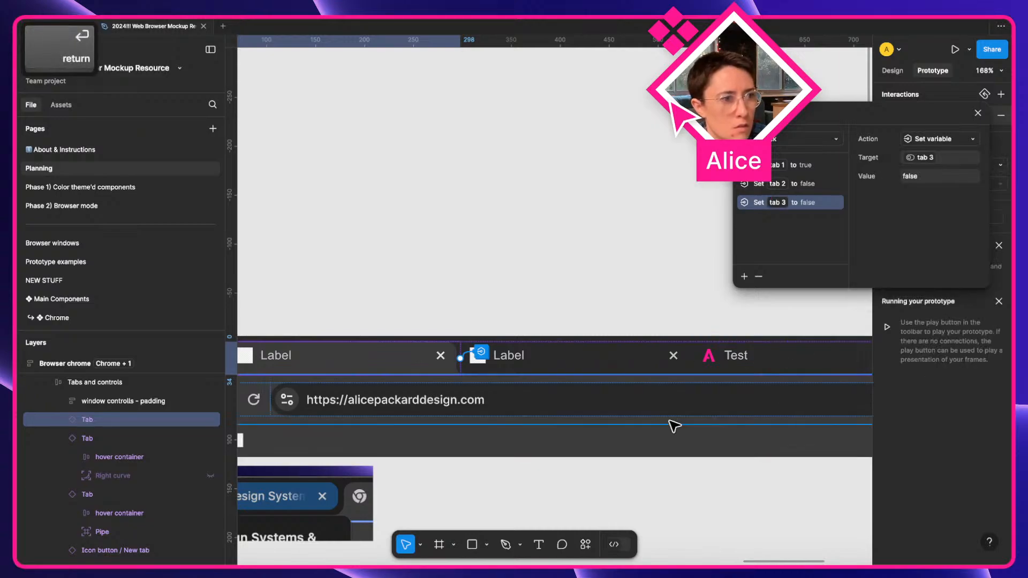
scroll(672, 425, "right", 3)
left_click(694, 359)
scroll(694, 359, "right", 4)
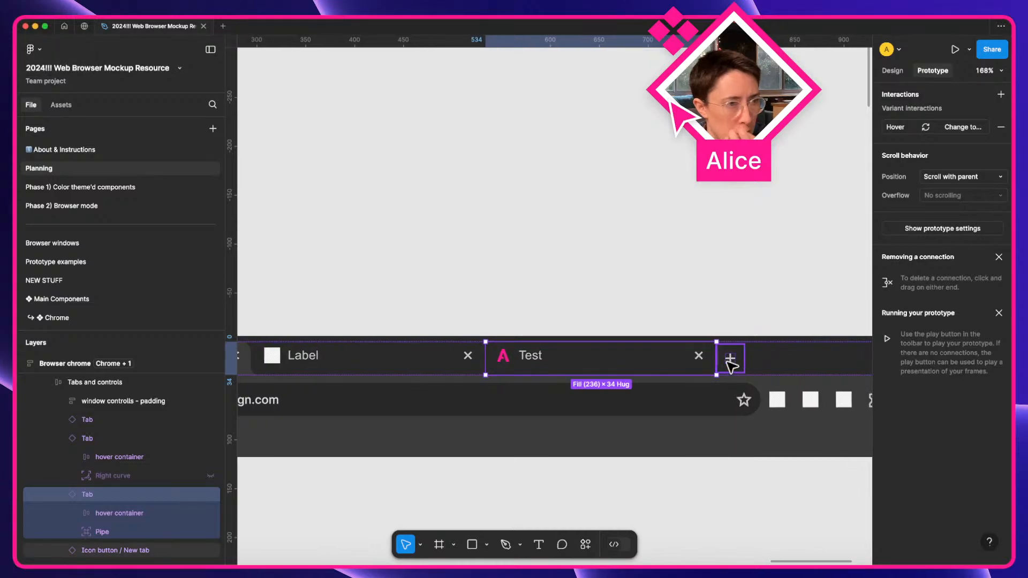
Give the Test tab an On click Set variable action for tab 1.
left_click(1000, 94)
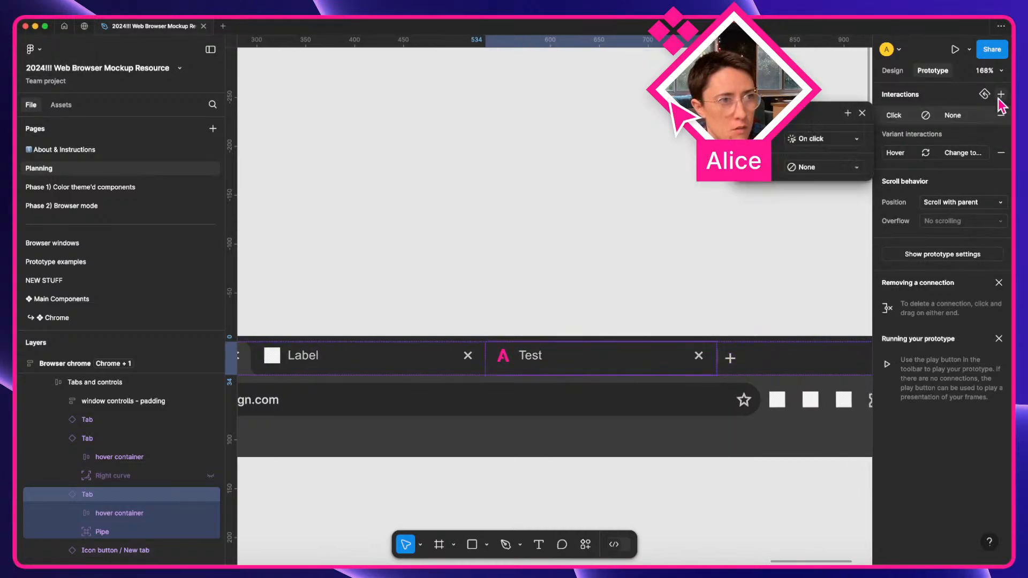
left_click(815, 140)
left_click(816, 140)
left_click(813, 168)
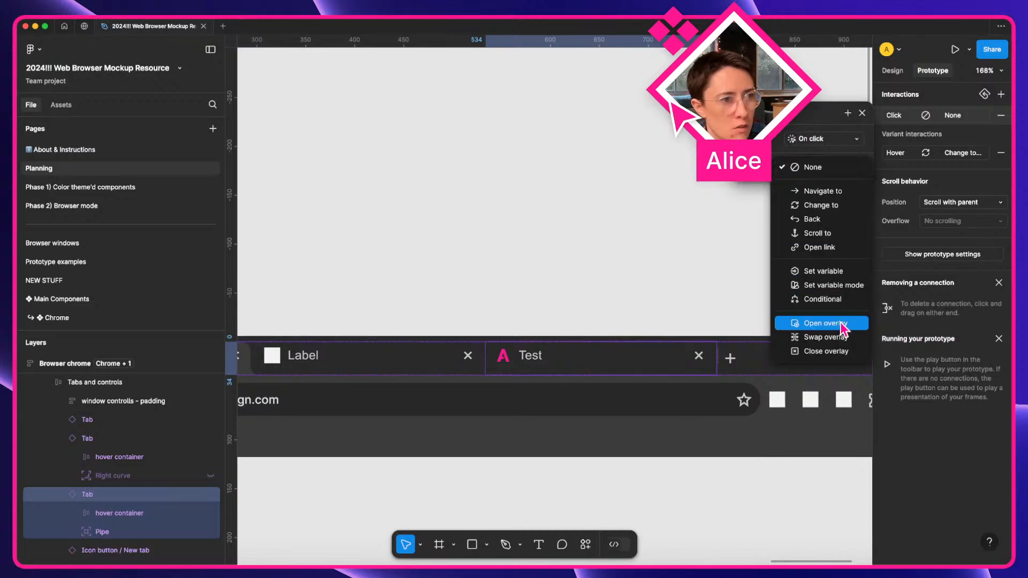
left_click(823, 271)
type("tab 1")
key("Return")
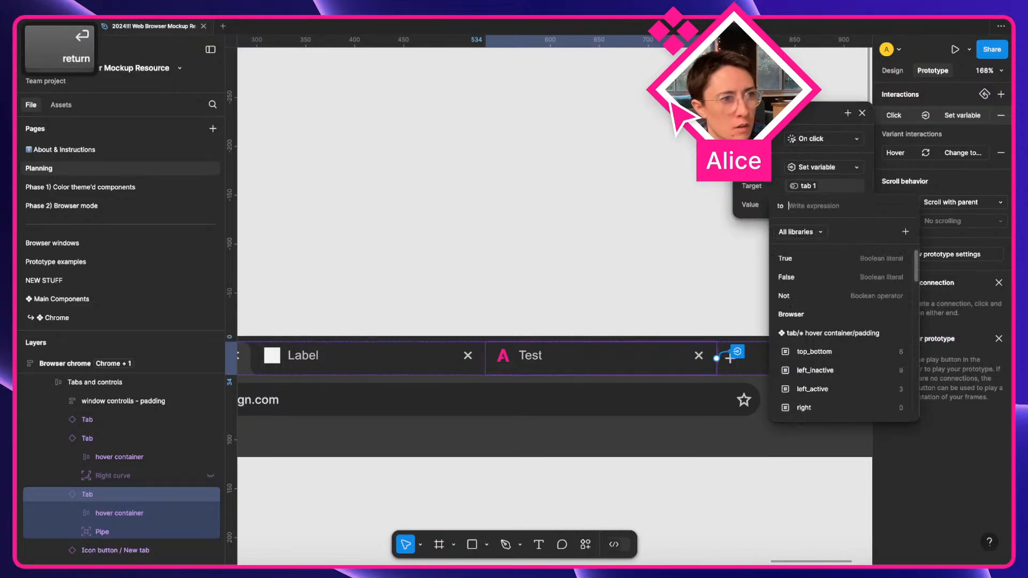
type("true")
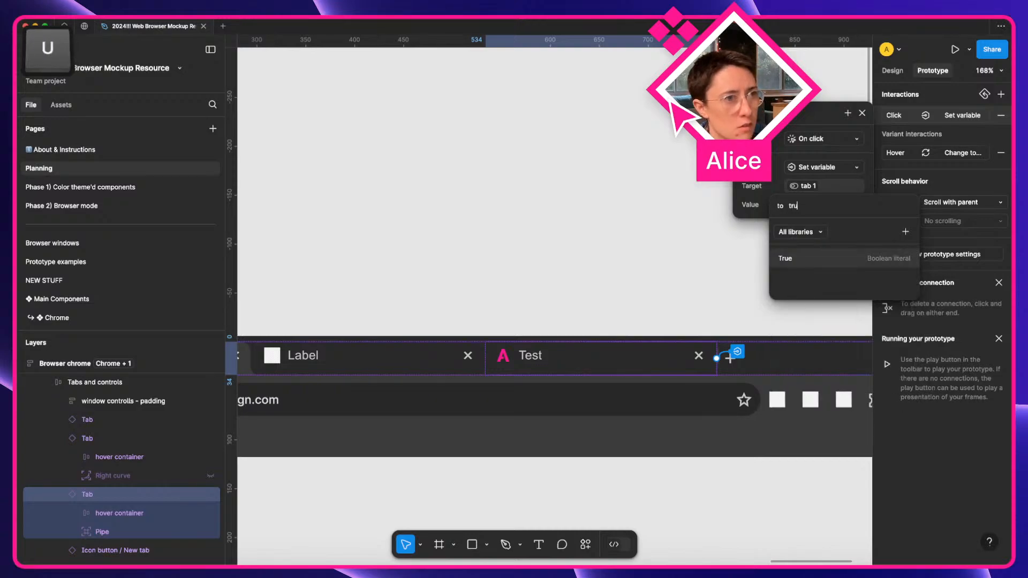
key("Return")
Add a tab 2 = false action and change tab 1's value to false.
left_click(848, 113)
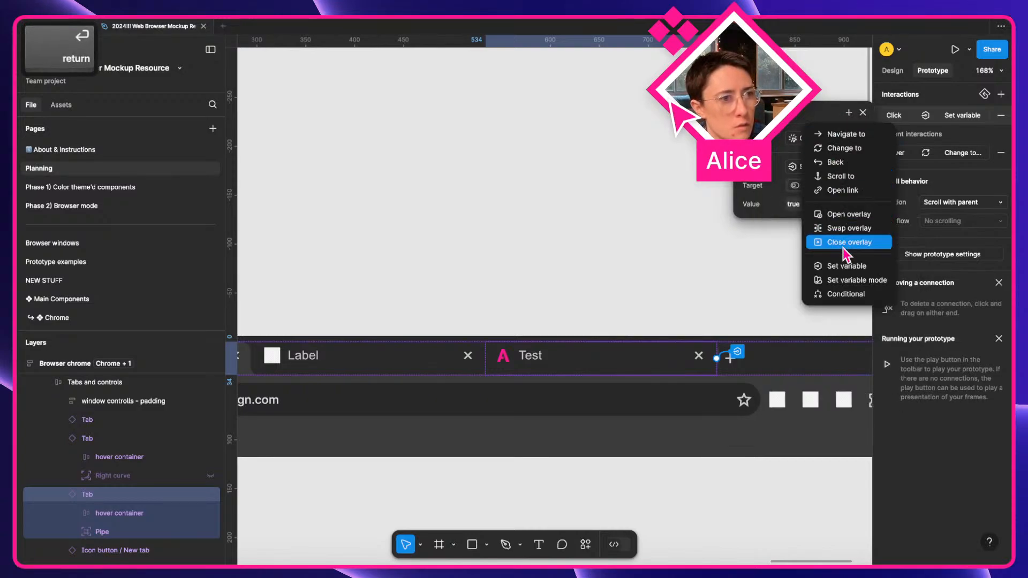
left_click(845, 268)
type("tab 2")
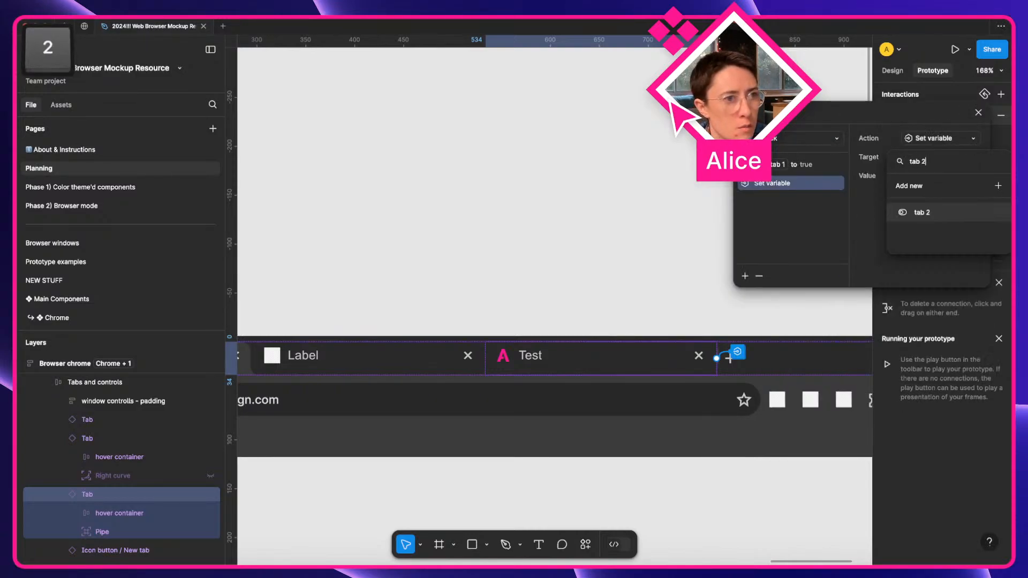
key("Return")
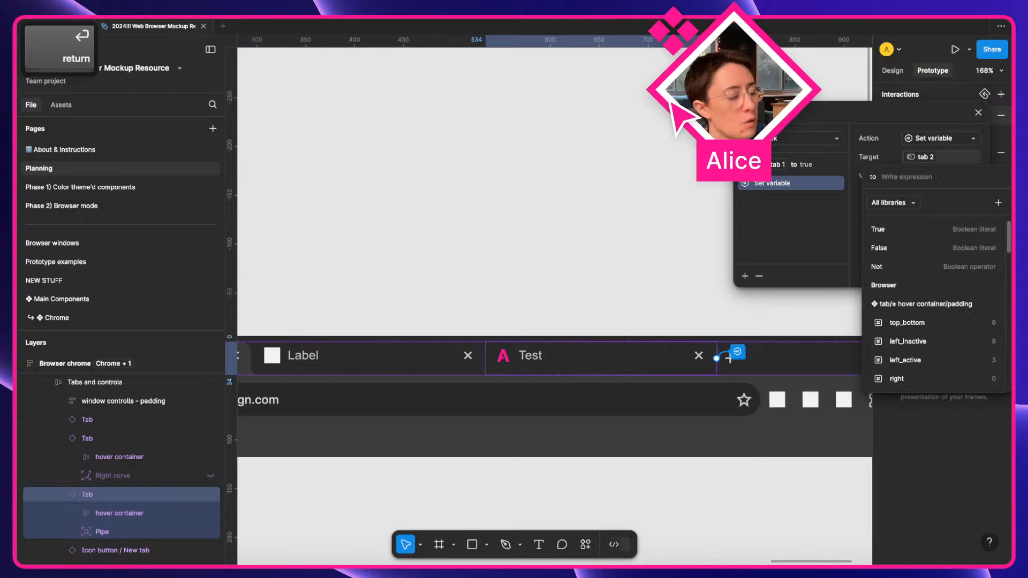
type("false")
key("Return")
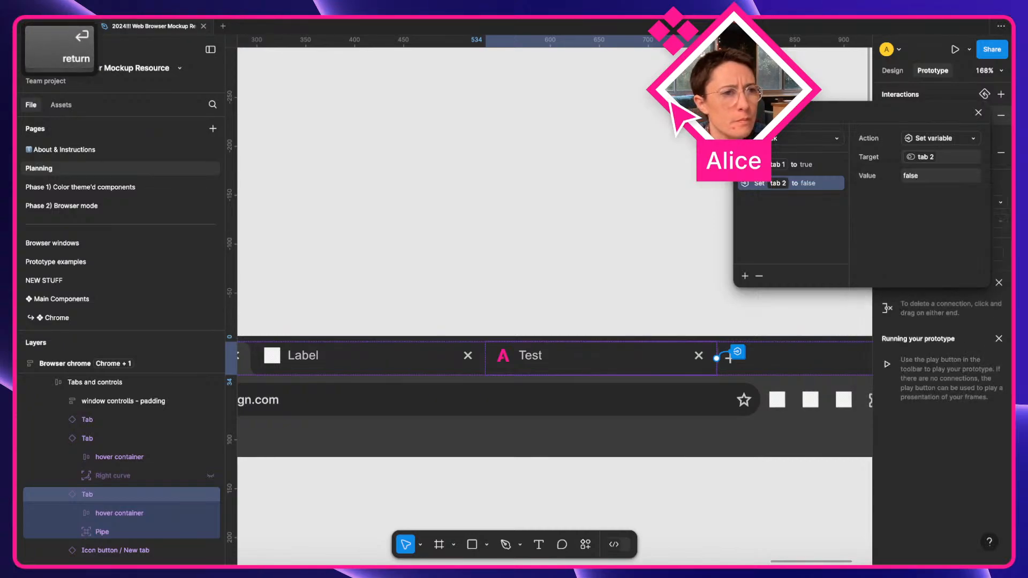
left_click(809, 164)
left_click(937, 177)
type("false")
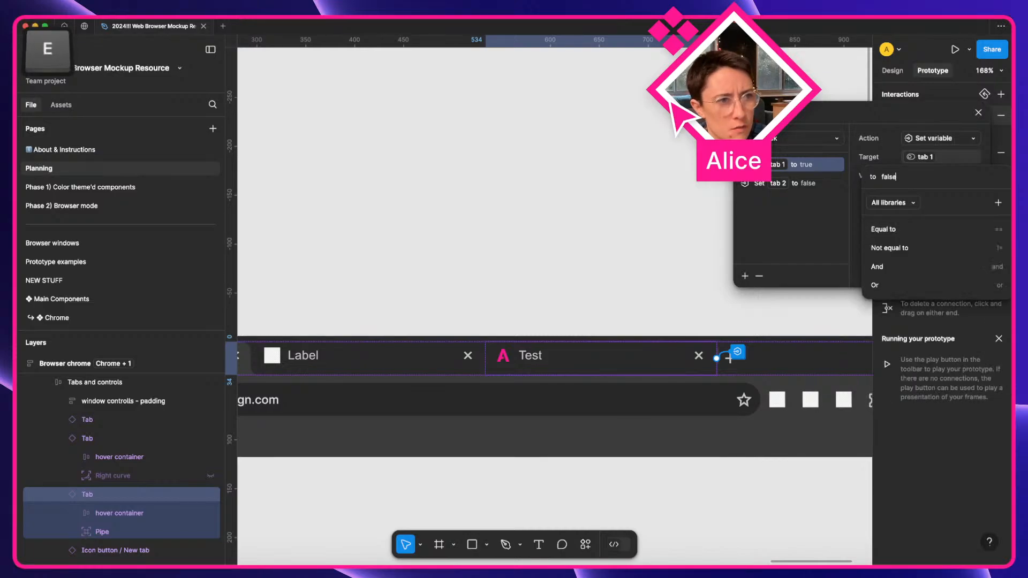
key("Return")
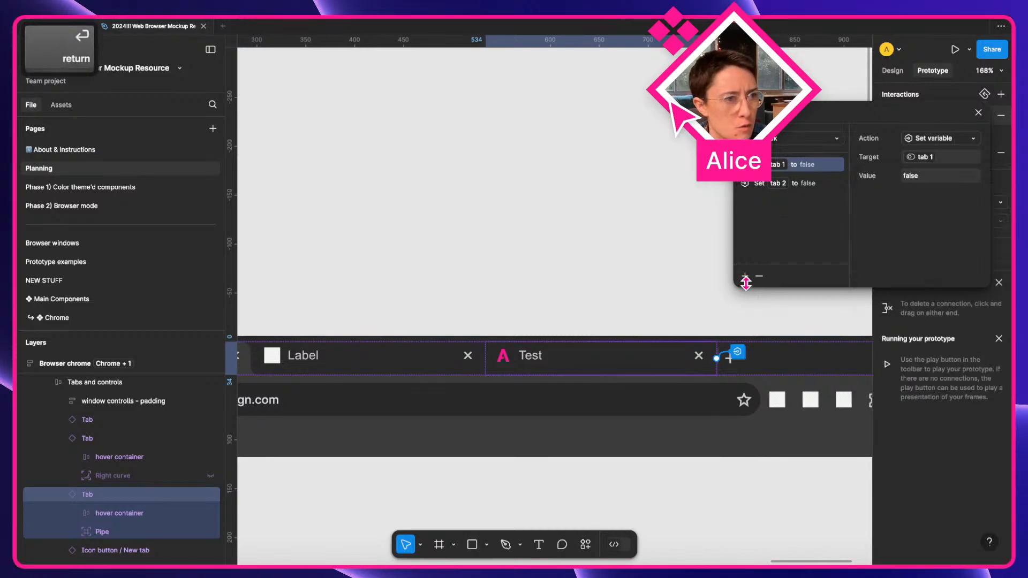
Add a third Set variable action setting tab 3 to true.
left_click(758, 187)
left_click(745, 277)
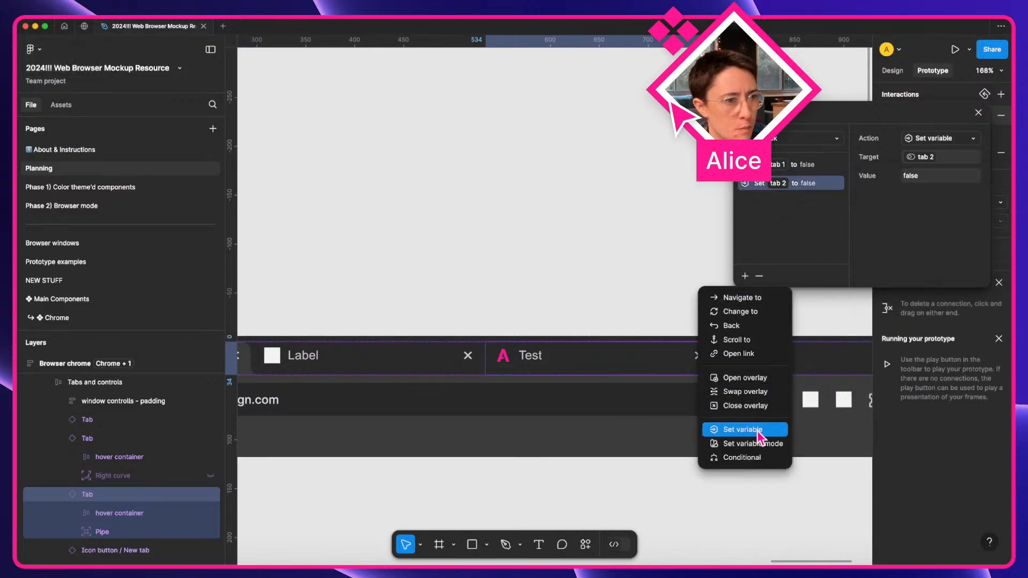
left_click(747, 429)
type("tab 3")
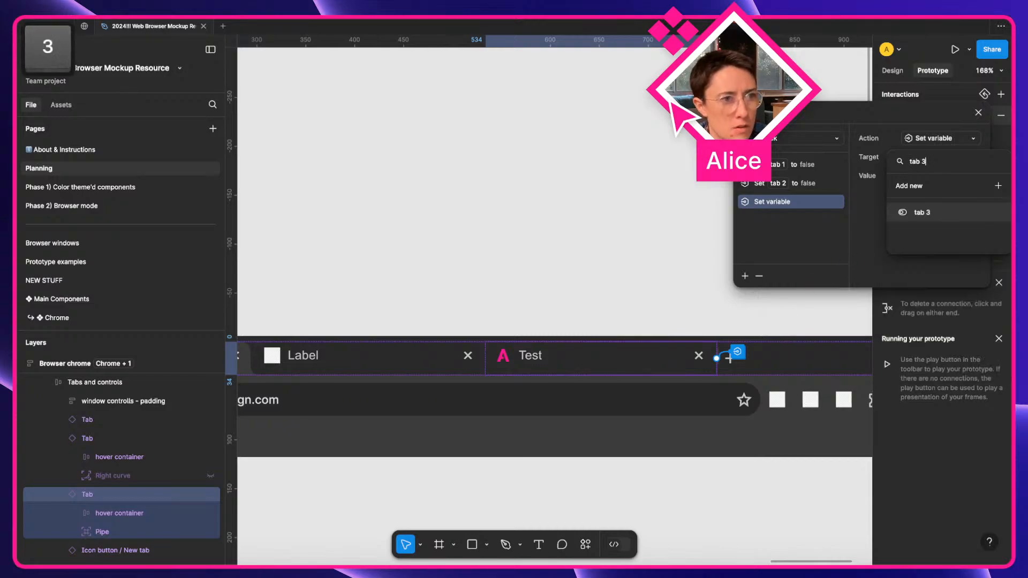
key("Return")
type("true")
key("Return")
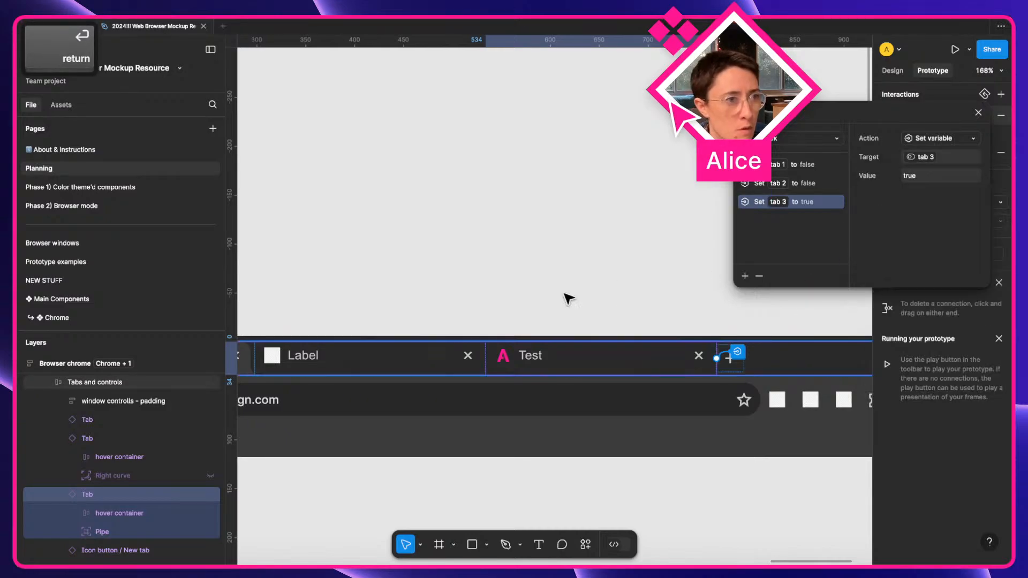
scroll(566, 299, "left", 3)
left_click(550, 370)
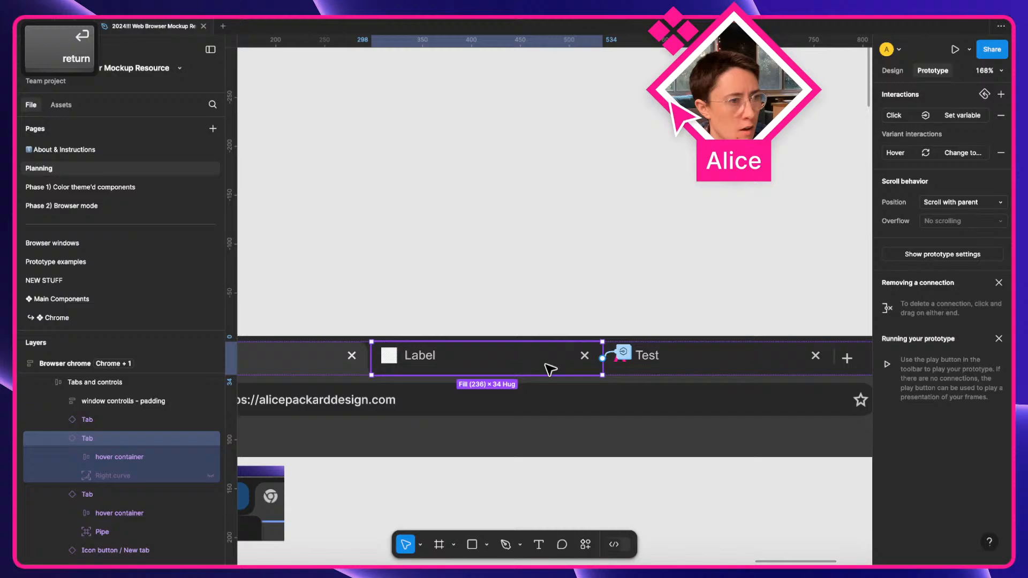
Review the click actions on the Test and middle Label tabs.
left_click(623, 352)
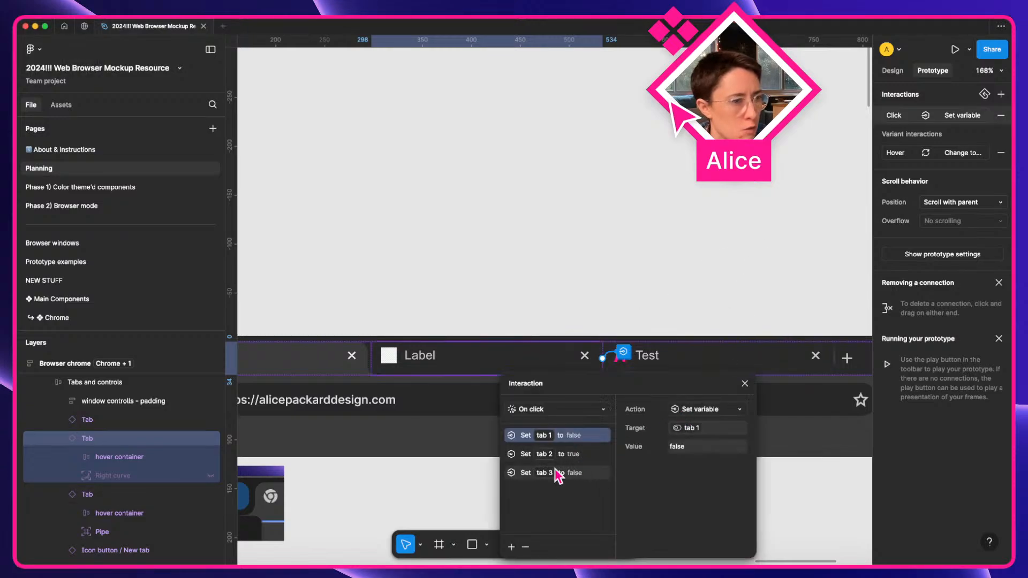
left_click(394, 357)
left_click(393, 355)
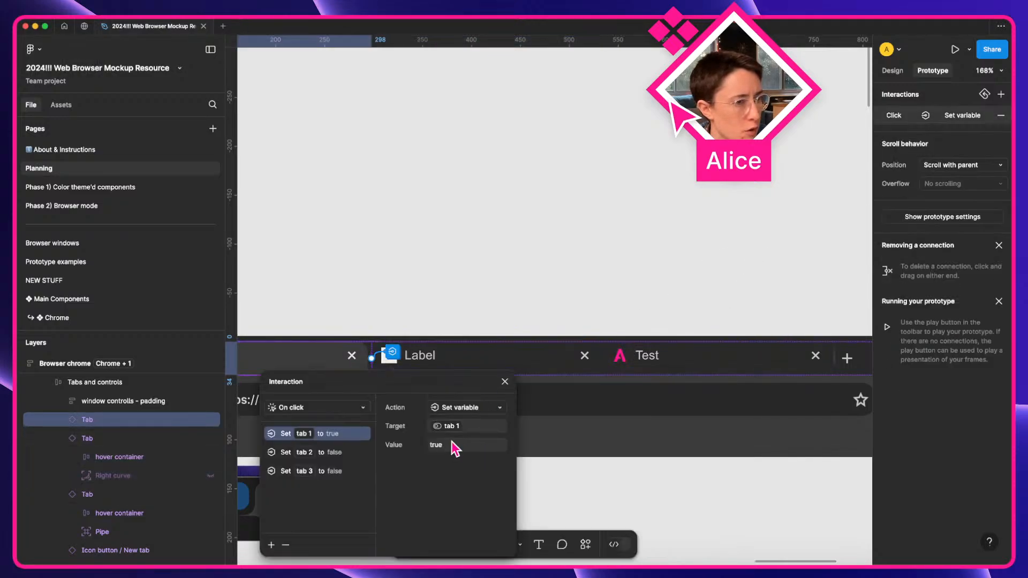
left_click(505, 381)
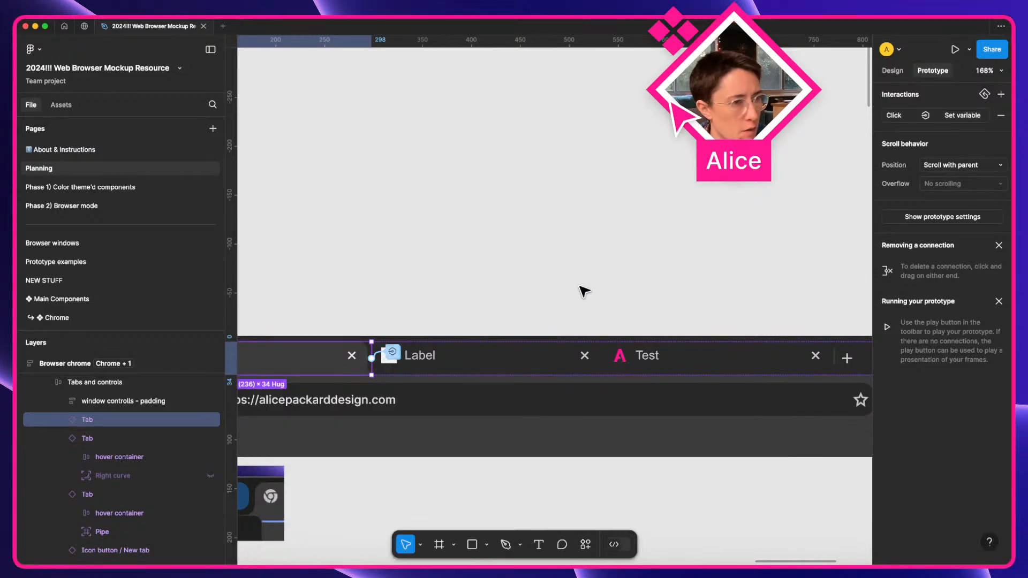
Clear the selection and launch an inline prototype preview with Shift+Space.
scroll(584, 291, "down", 5)
left_click(584, 290)
scroll(584, 291, "left", 4)
key("shift+space")
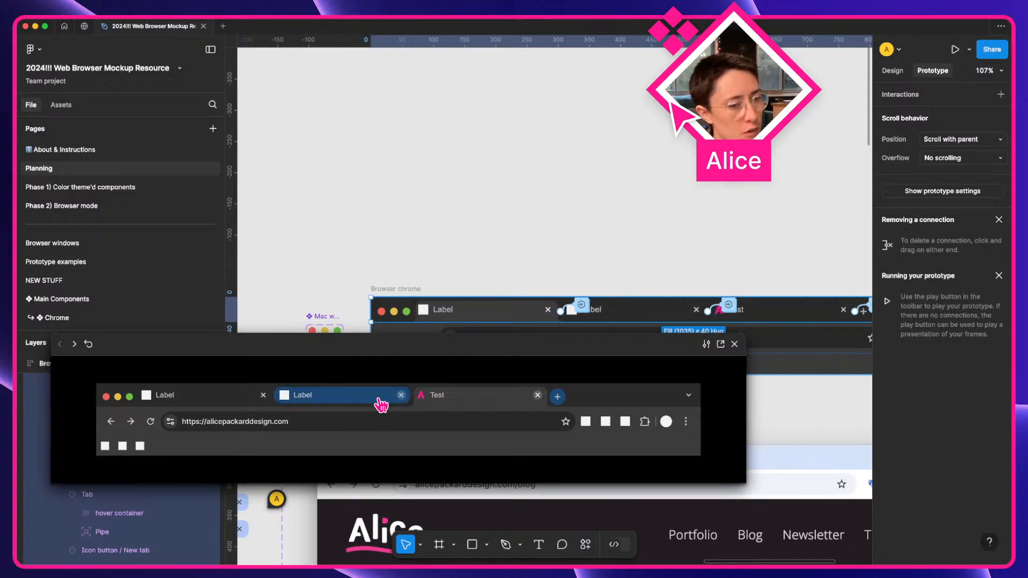
Click through the first Label, middle Label and Test tabs in preview, then close it.
left_click(348, 402)
left_click(458, 403)
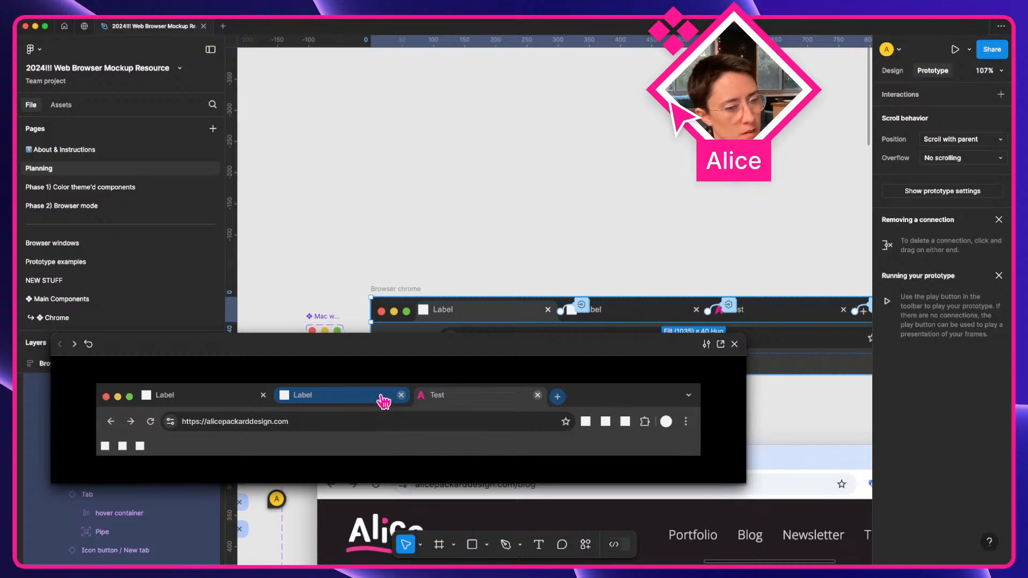
left_click(343, 405)
left_click(244, 400)
left_click(318, 398)
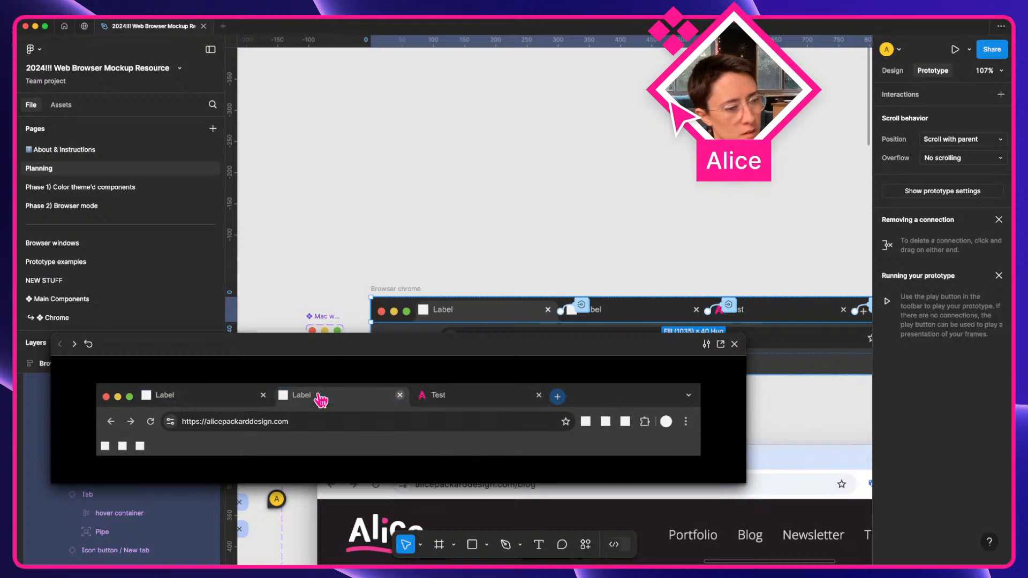
left_click(450, 399)
left_click(373, 399)
left_click(458, 405)
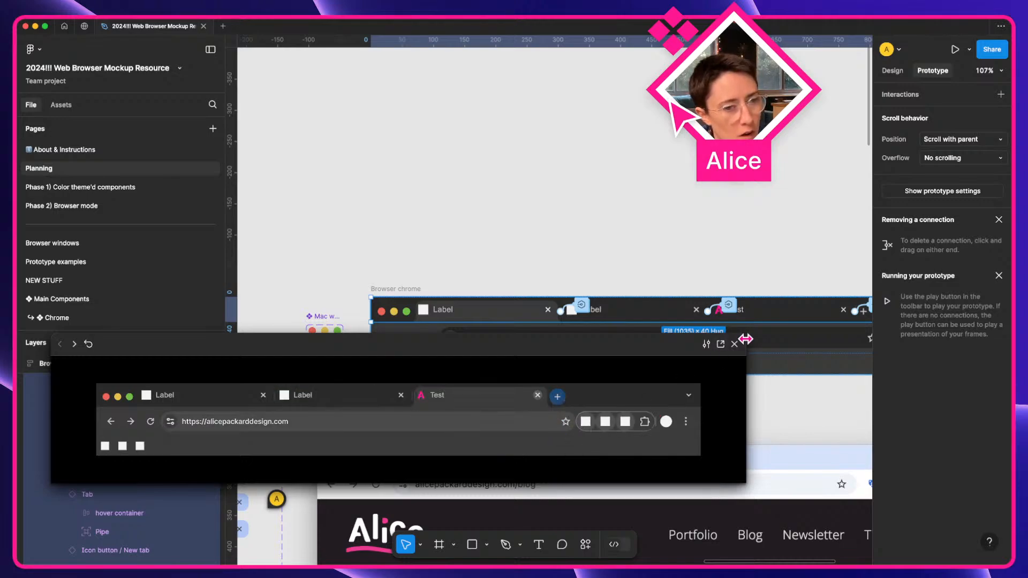
left_click(735, 344)
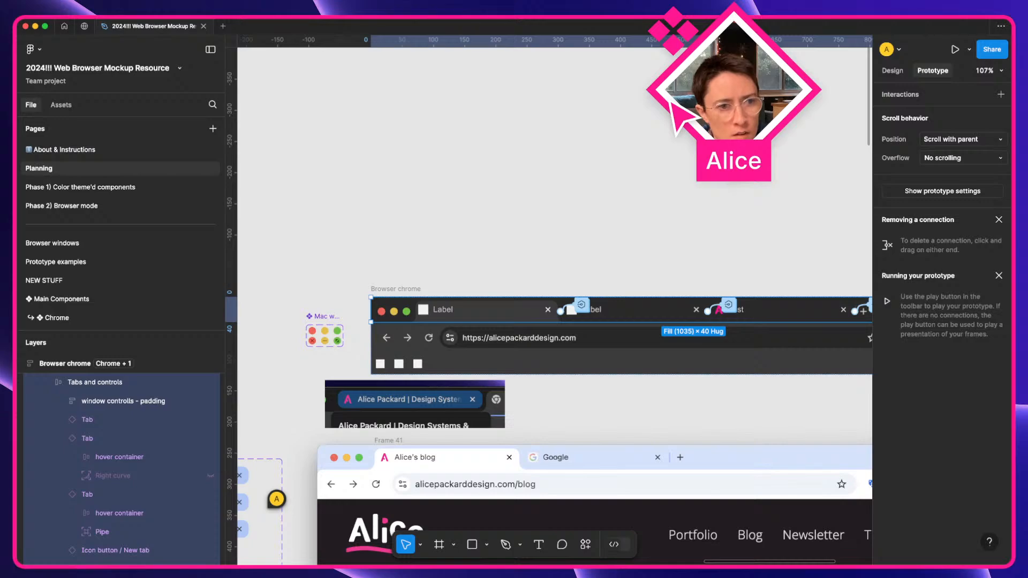